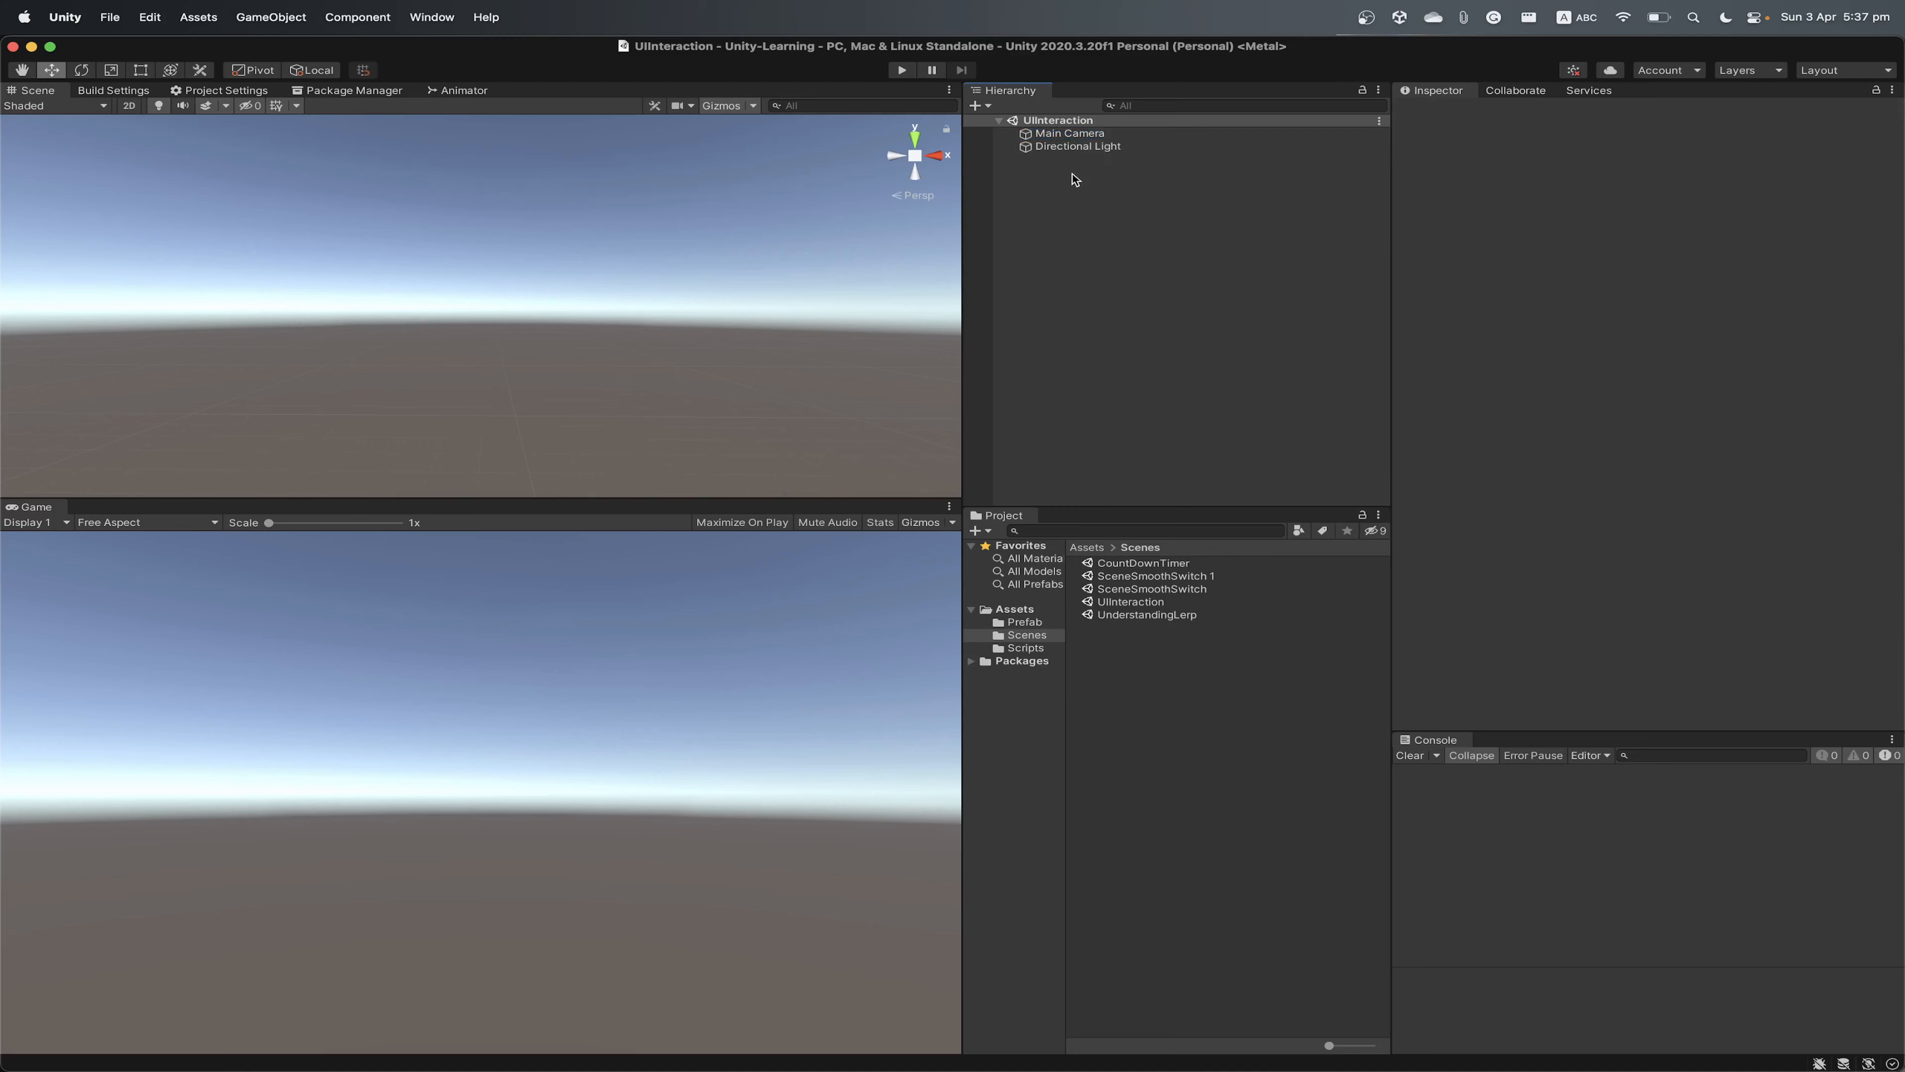
Set the Main Camera's clear flags to Solid Color with a light grey background, C1C1C1
left_click(1069, 133)
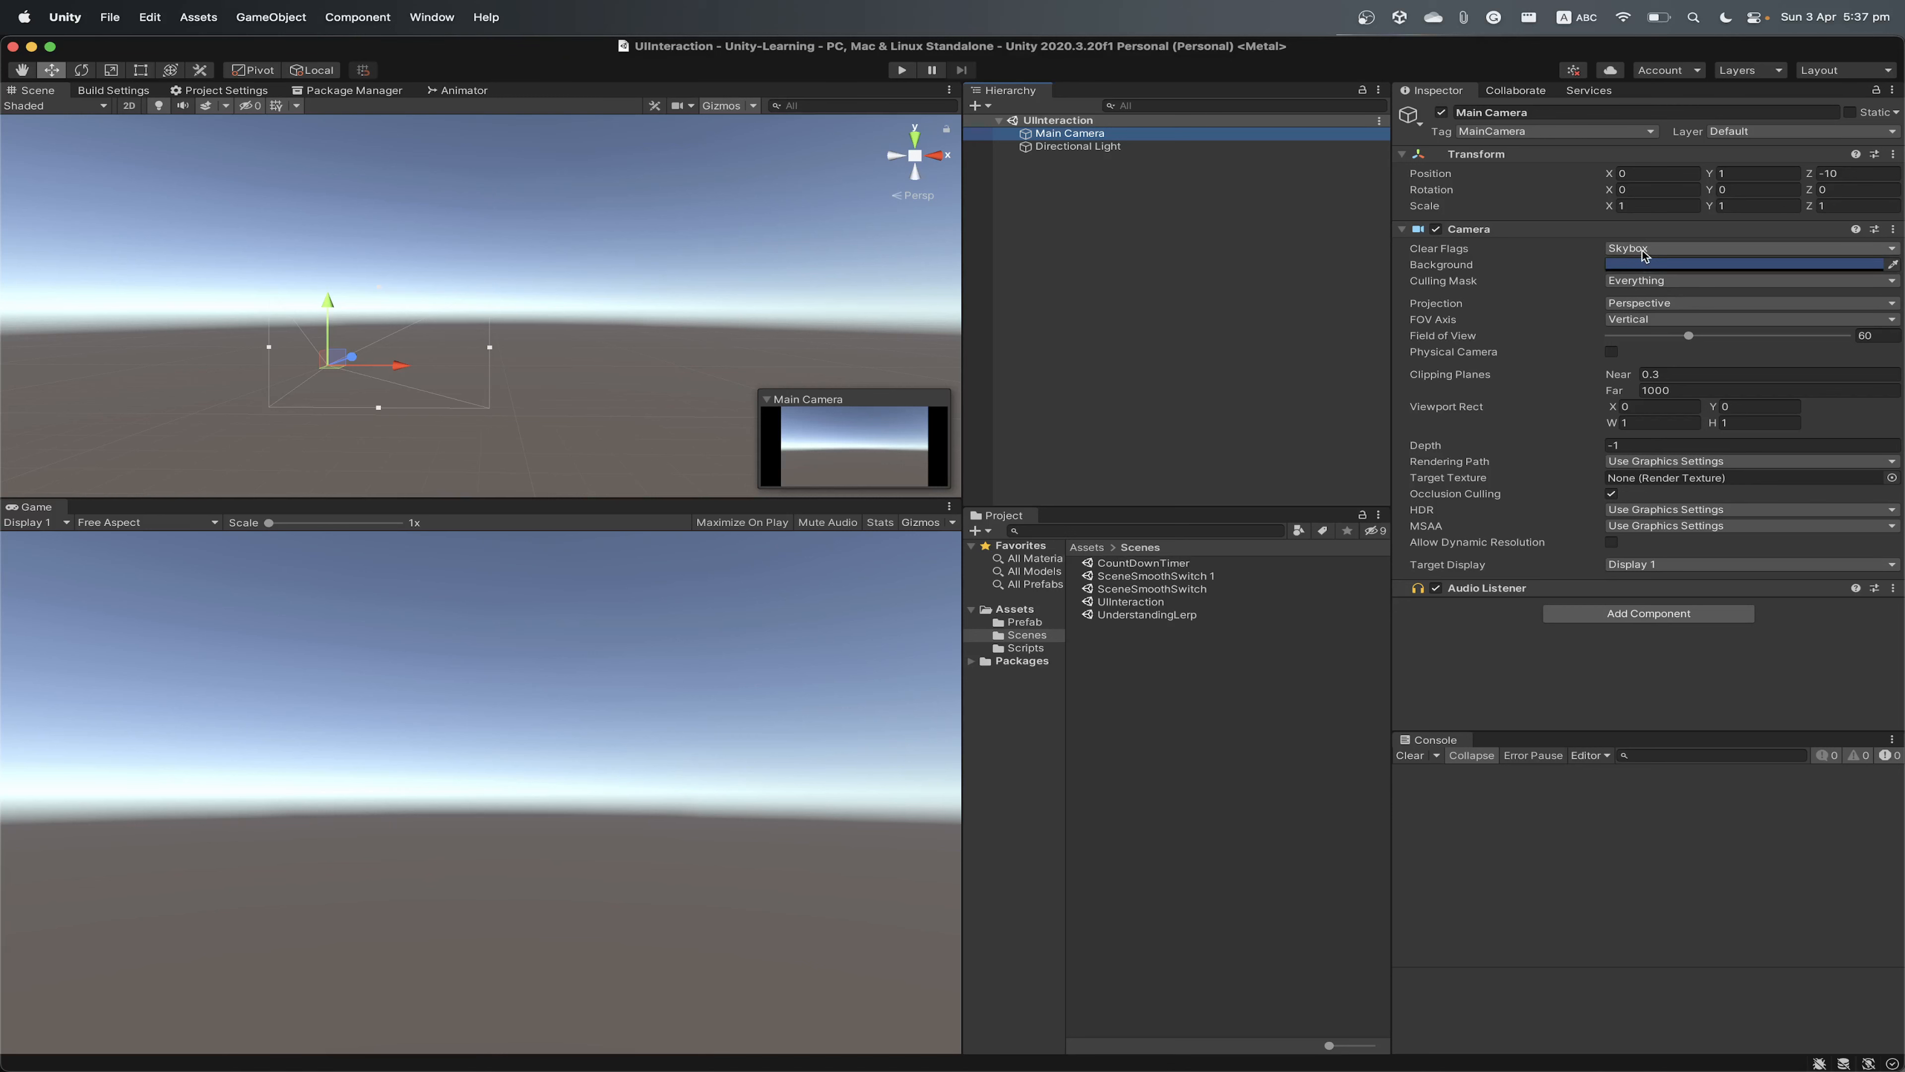
left_click(1670, 249)
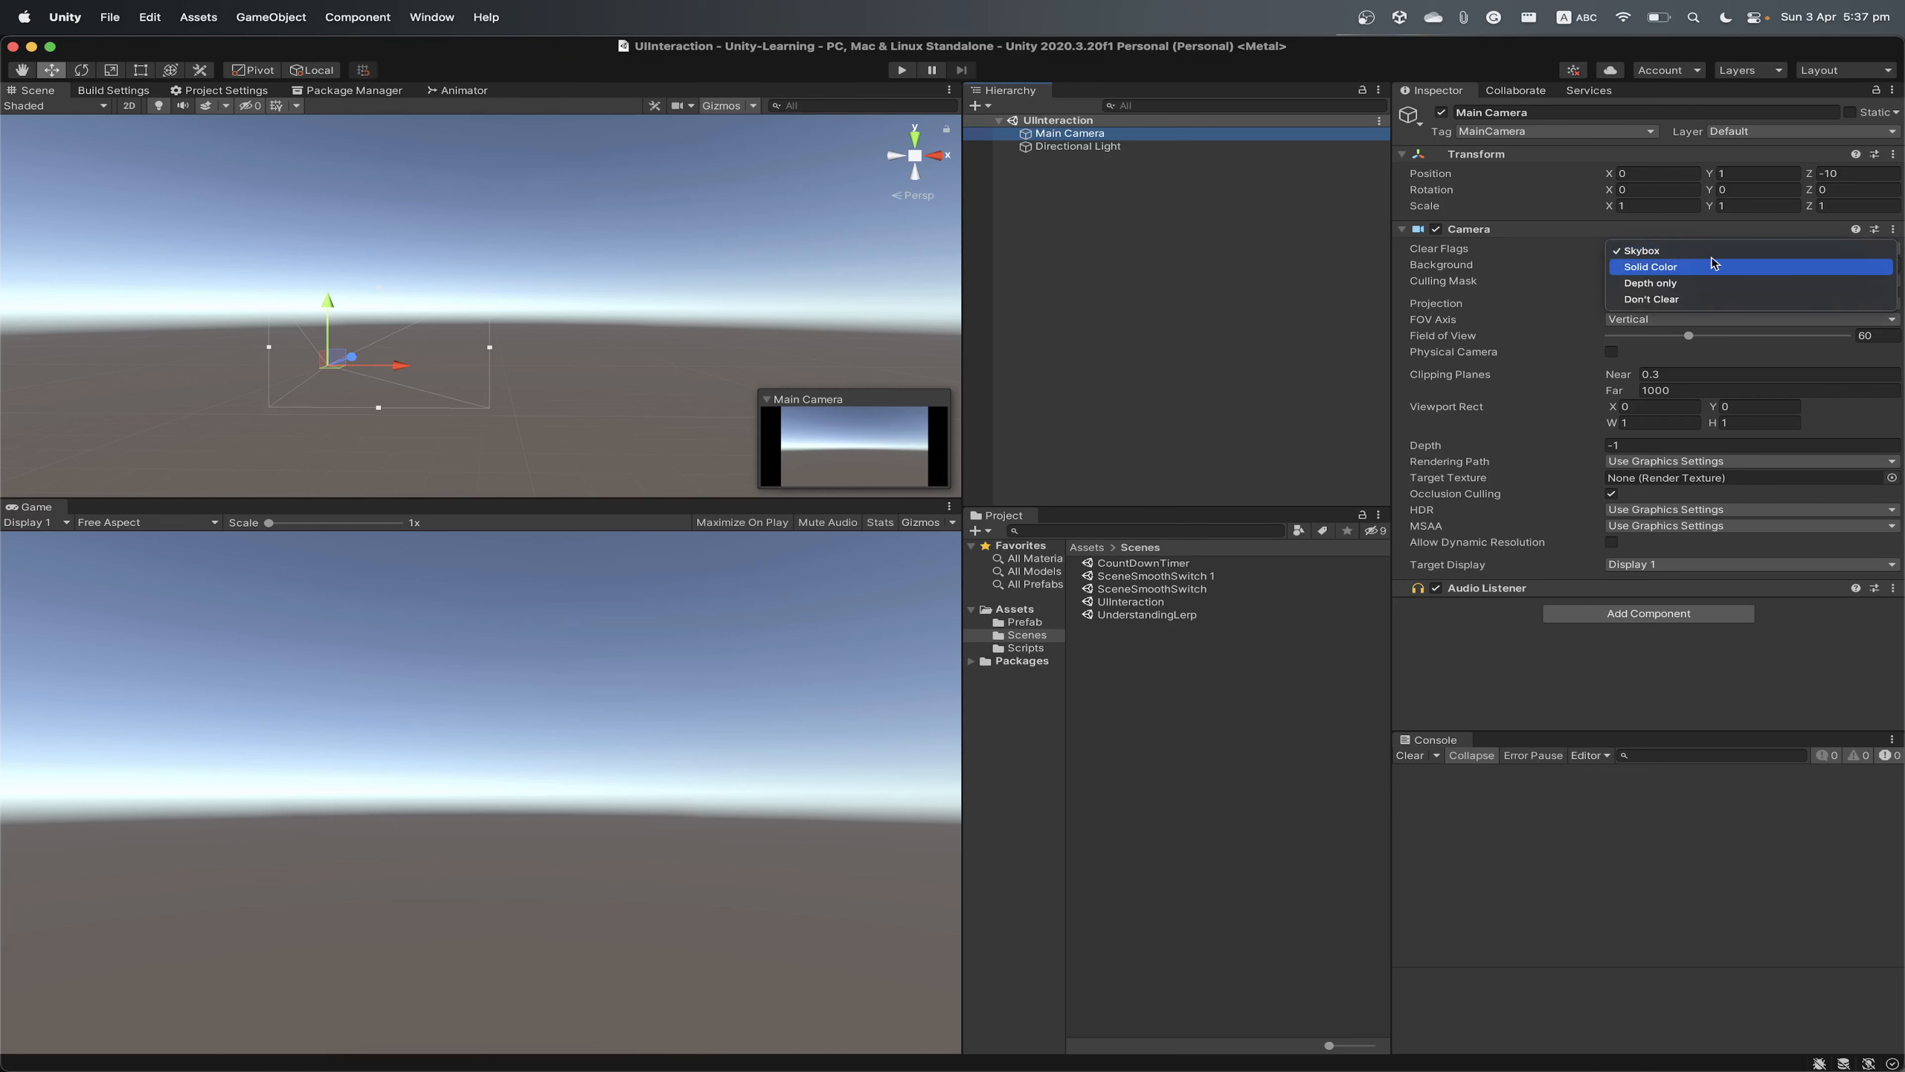
left_click(1699, 267)
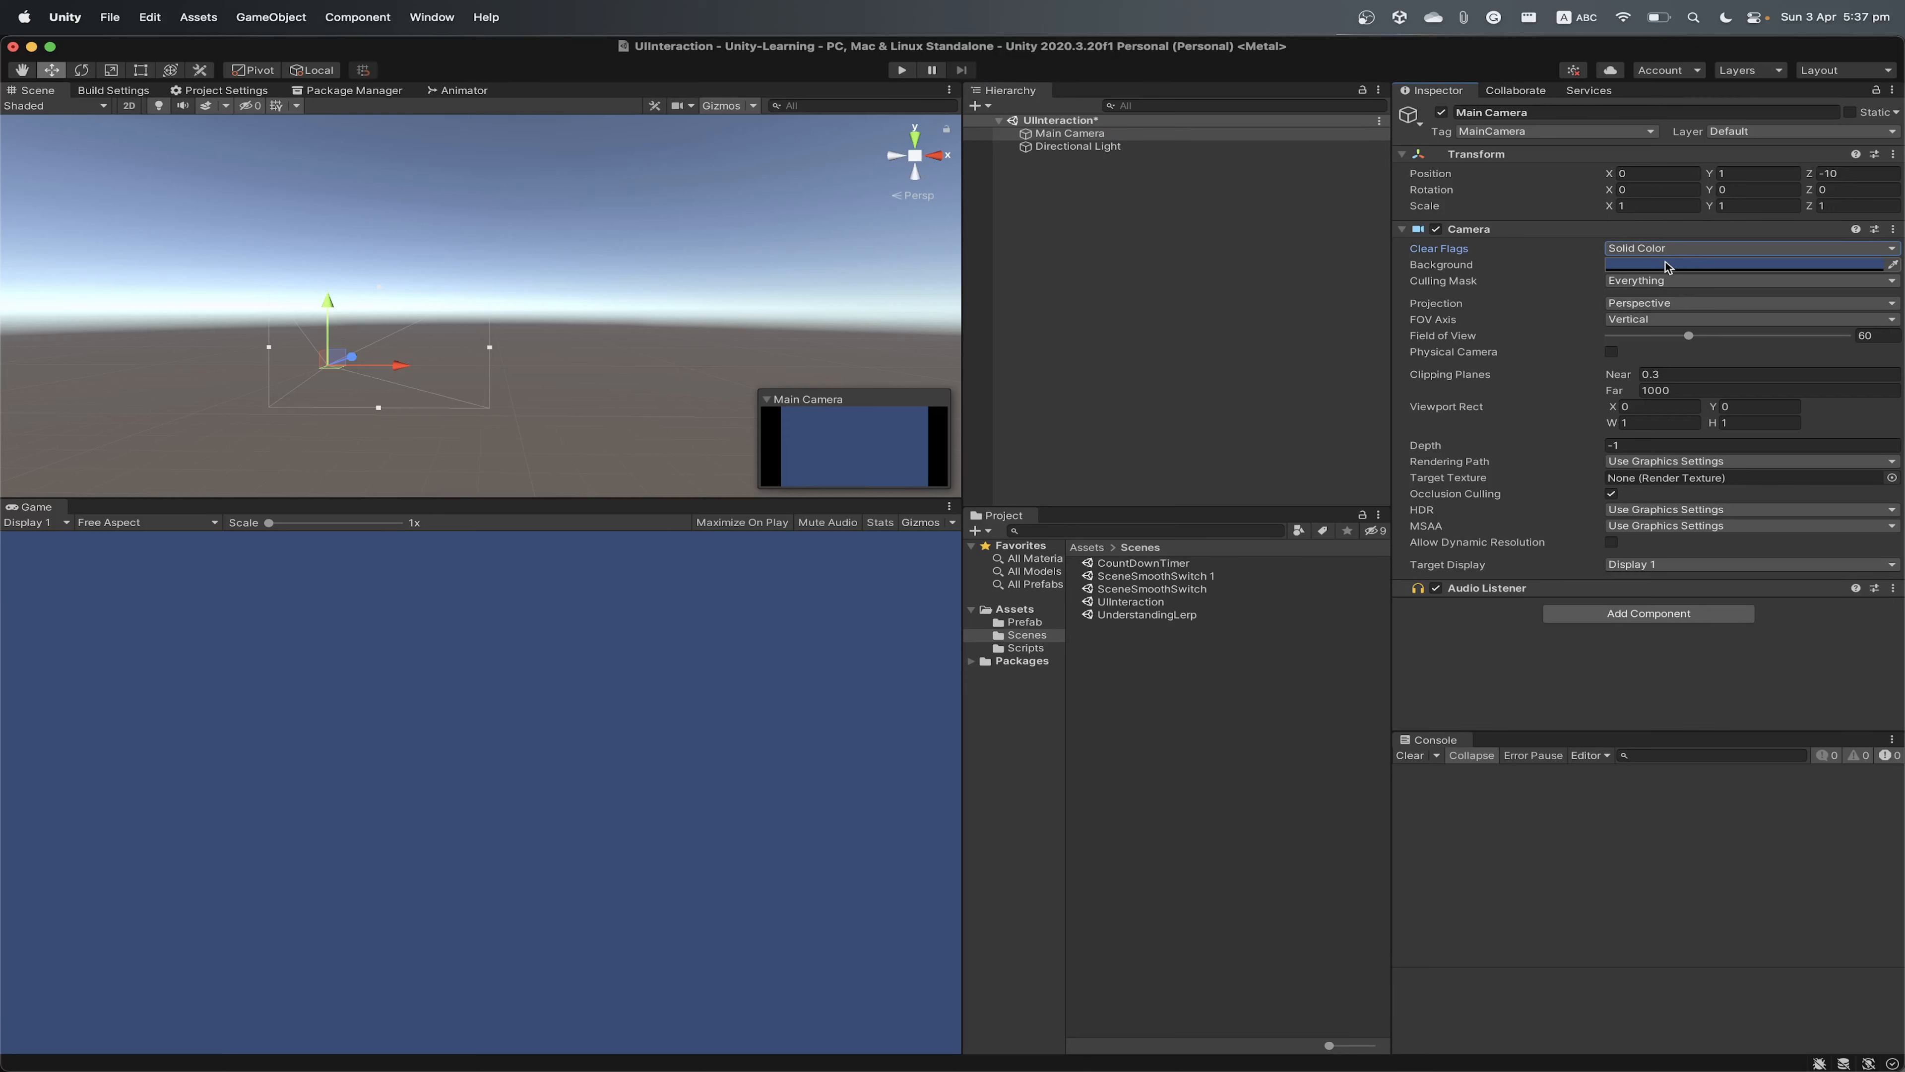
left_click(1670, 264)
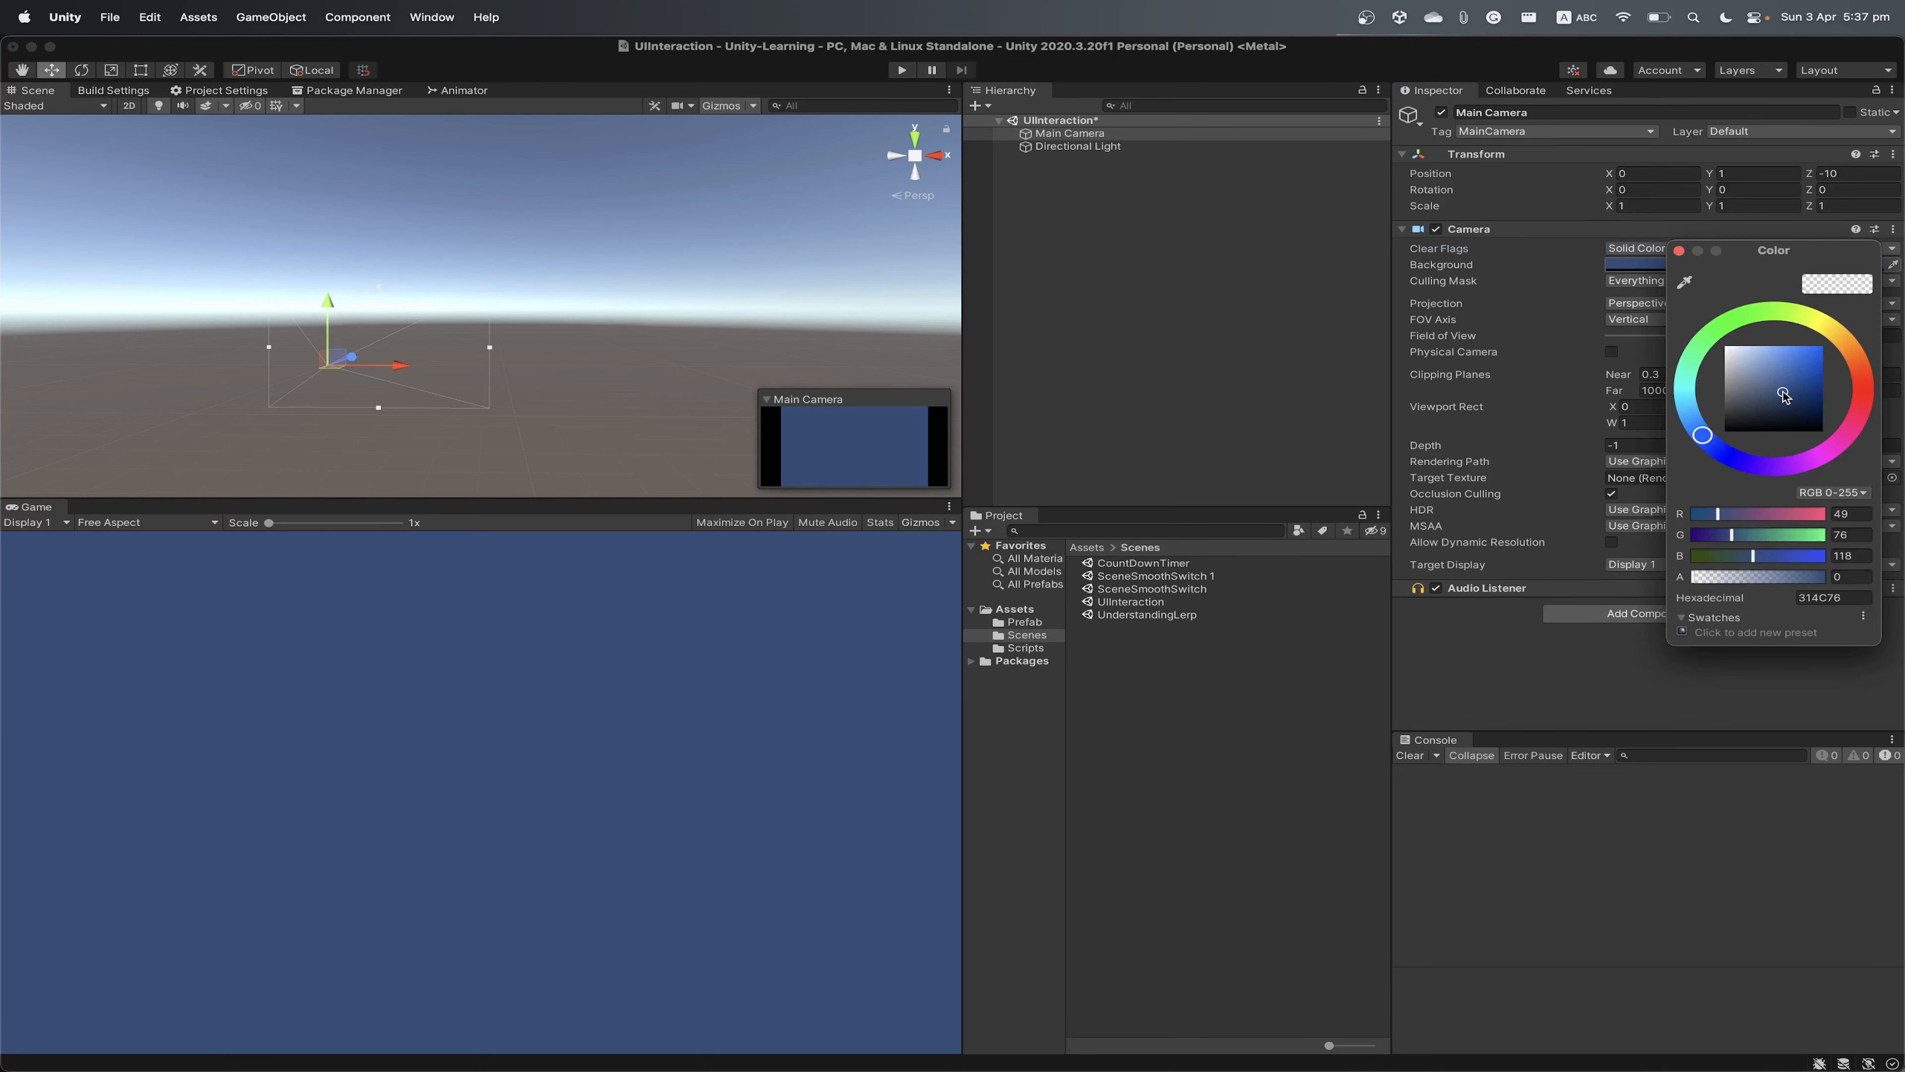
left_click_drag(1782, 392, 1721, 371)
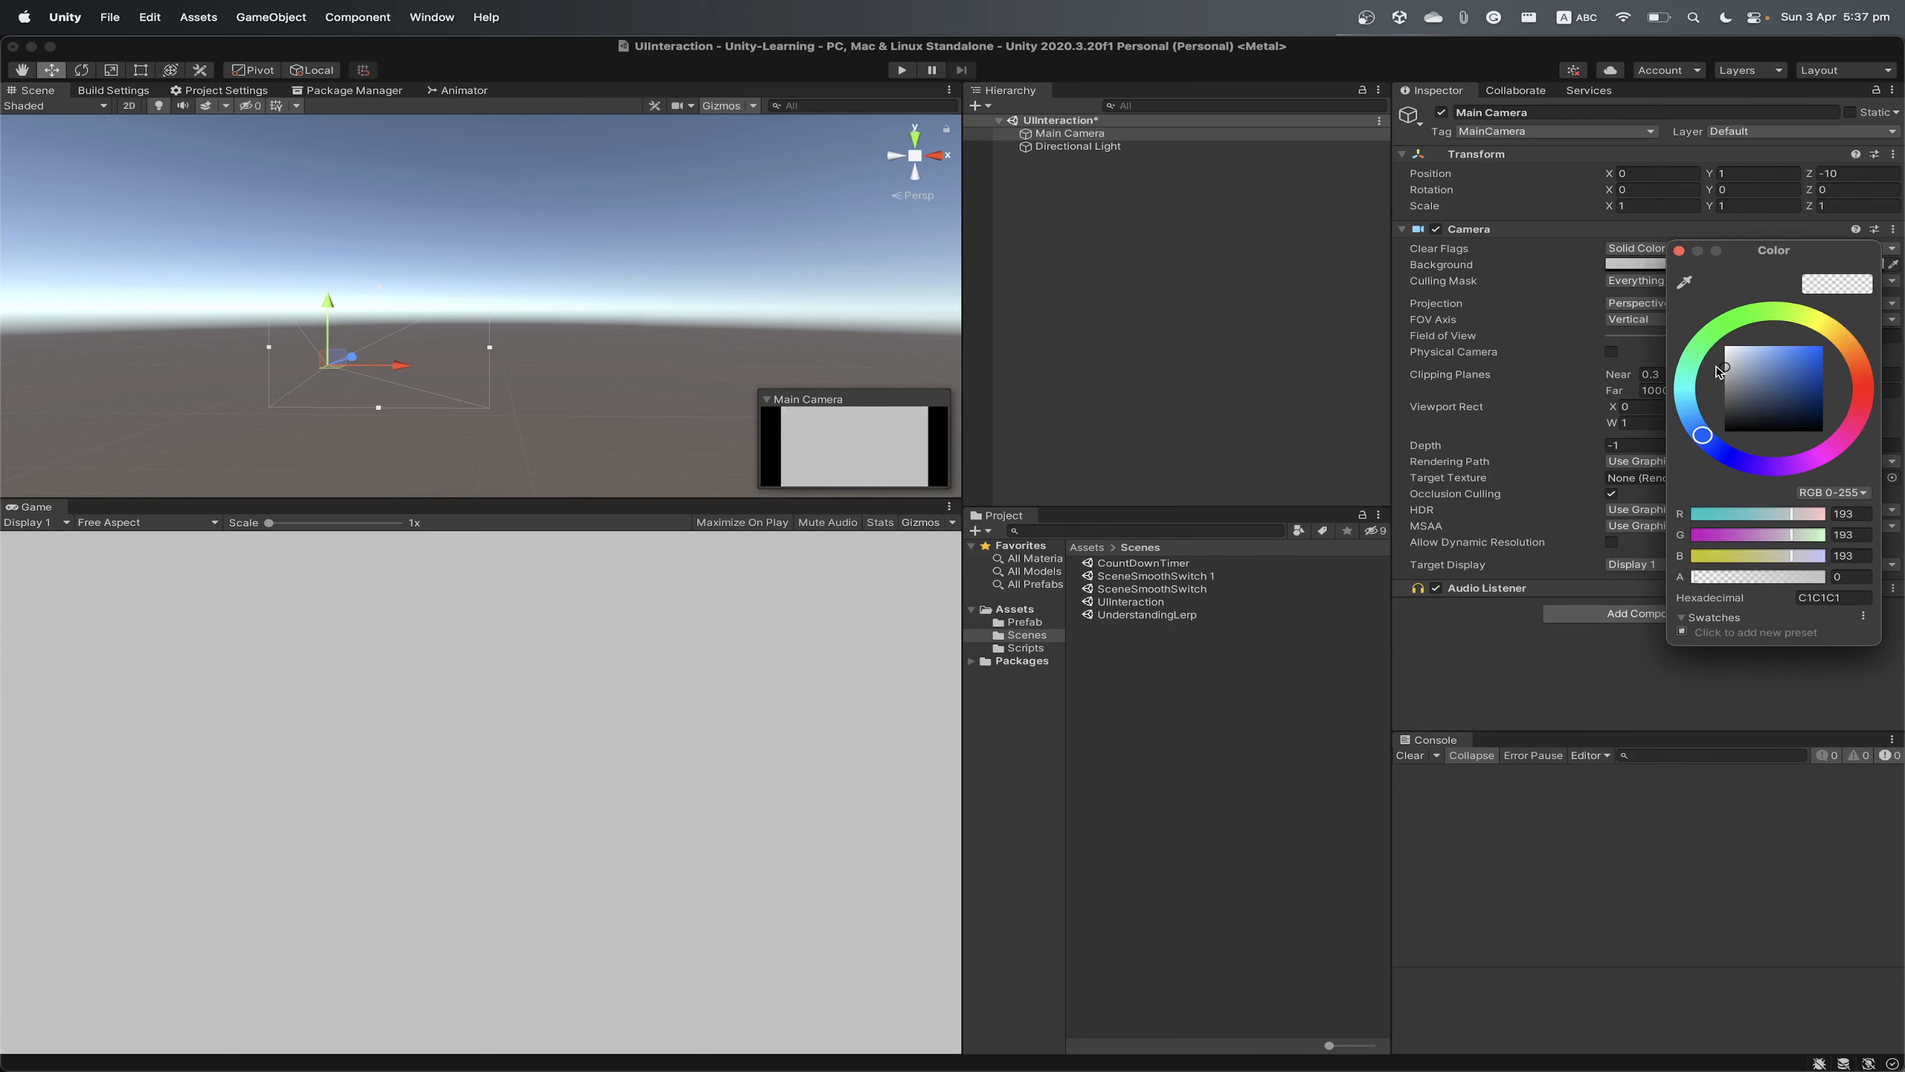
left_click(1679, 250)
left_click(1171, 212)
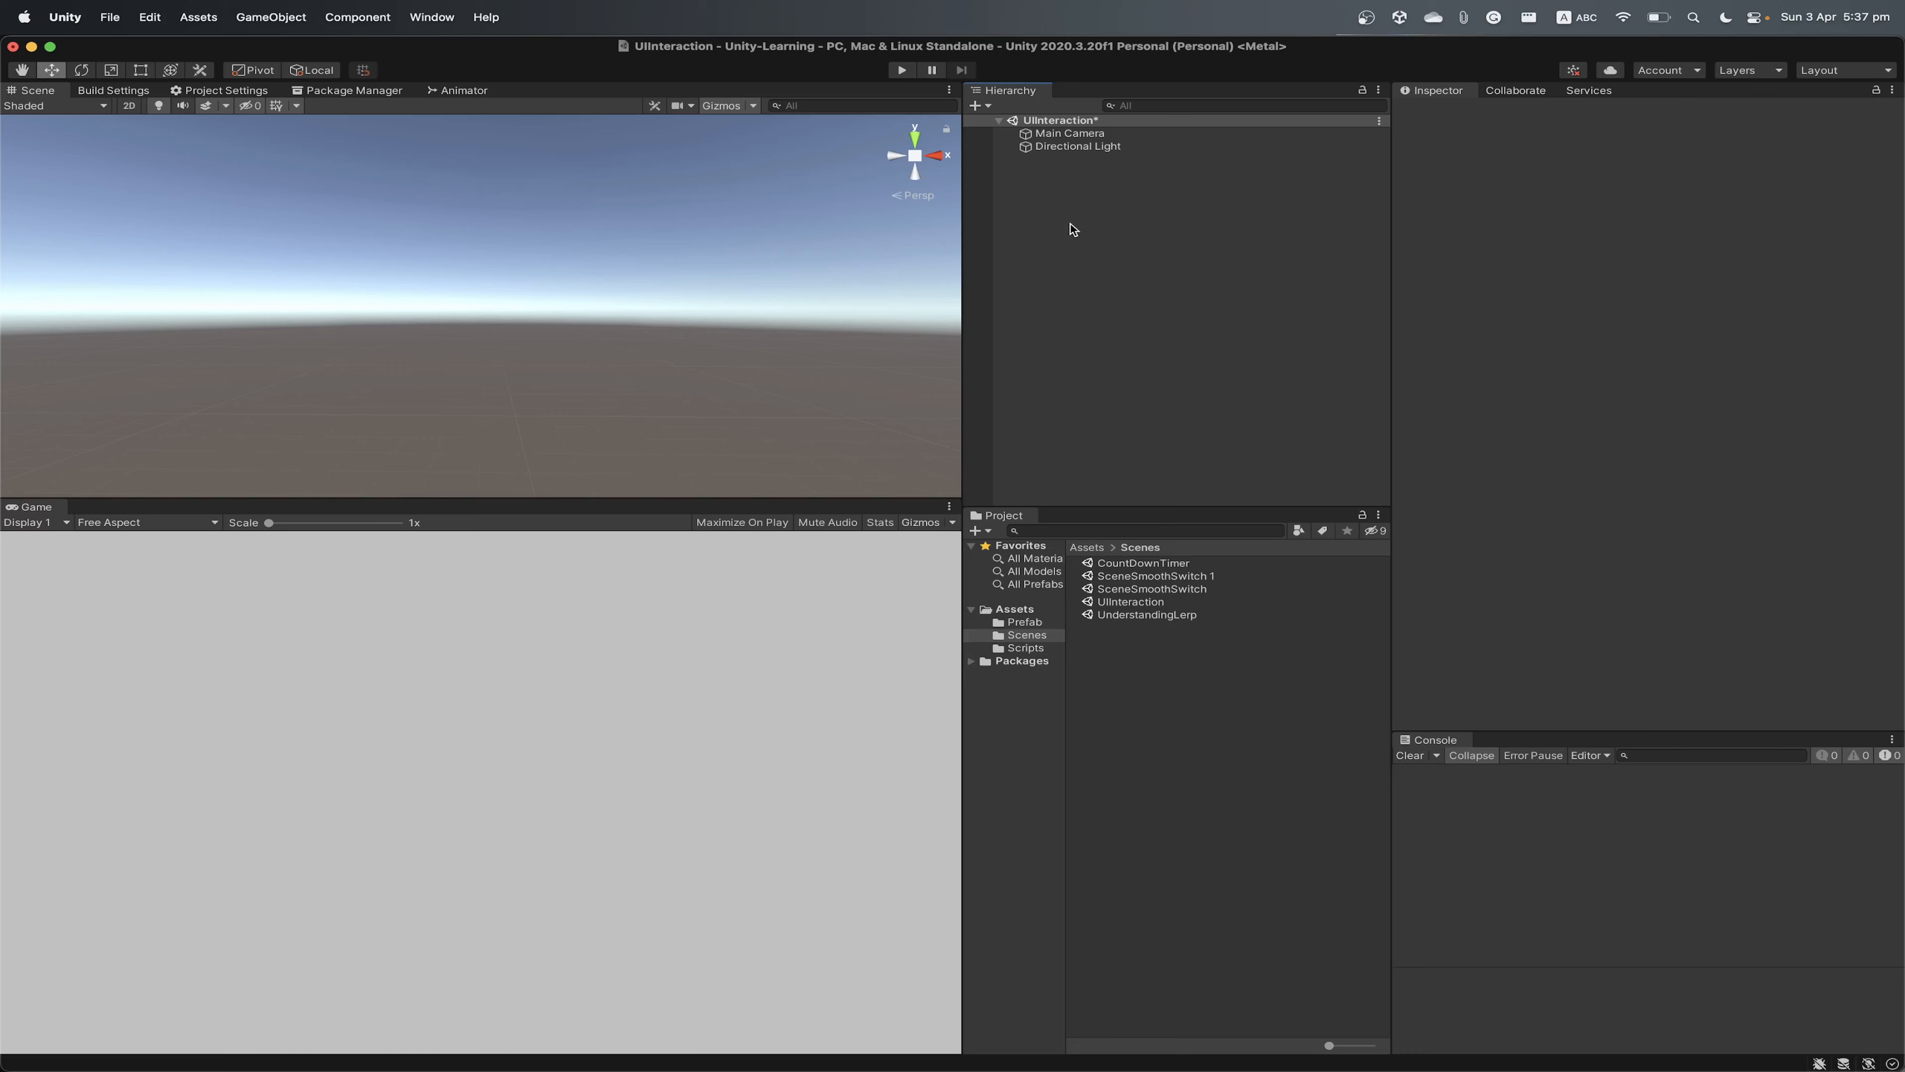
Add a UI Canvas to the scene, keeping its default name
right_click(1053, 205)
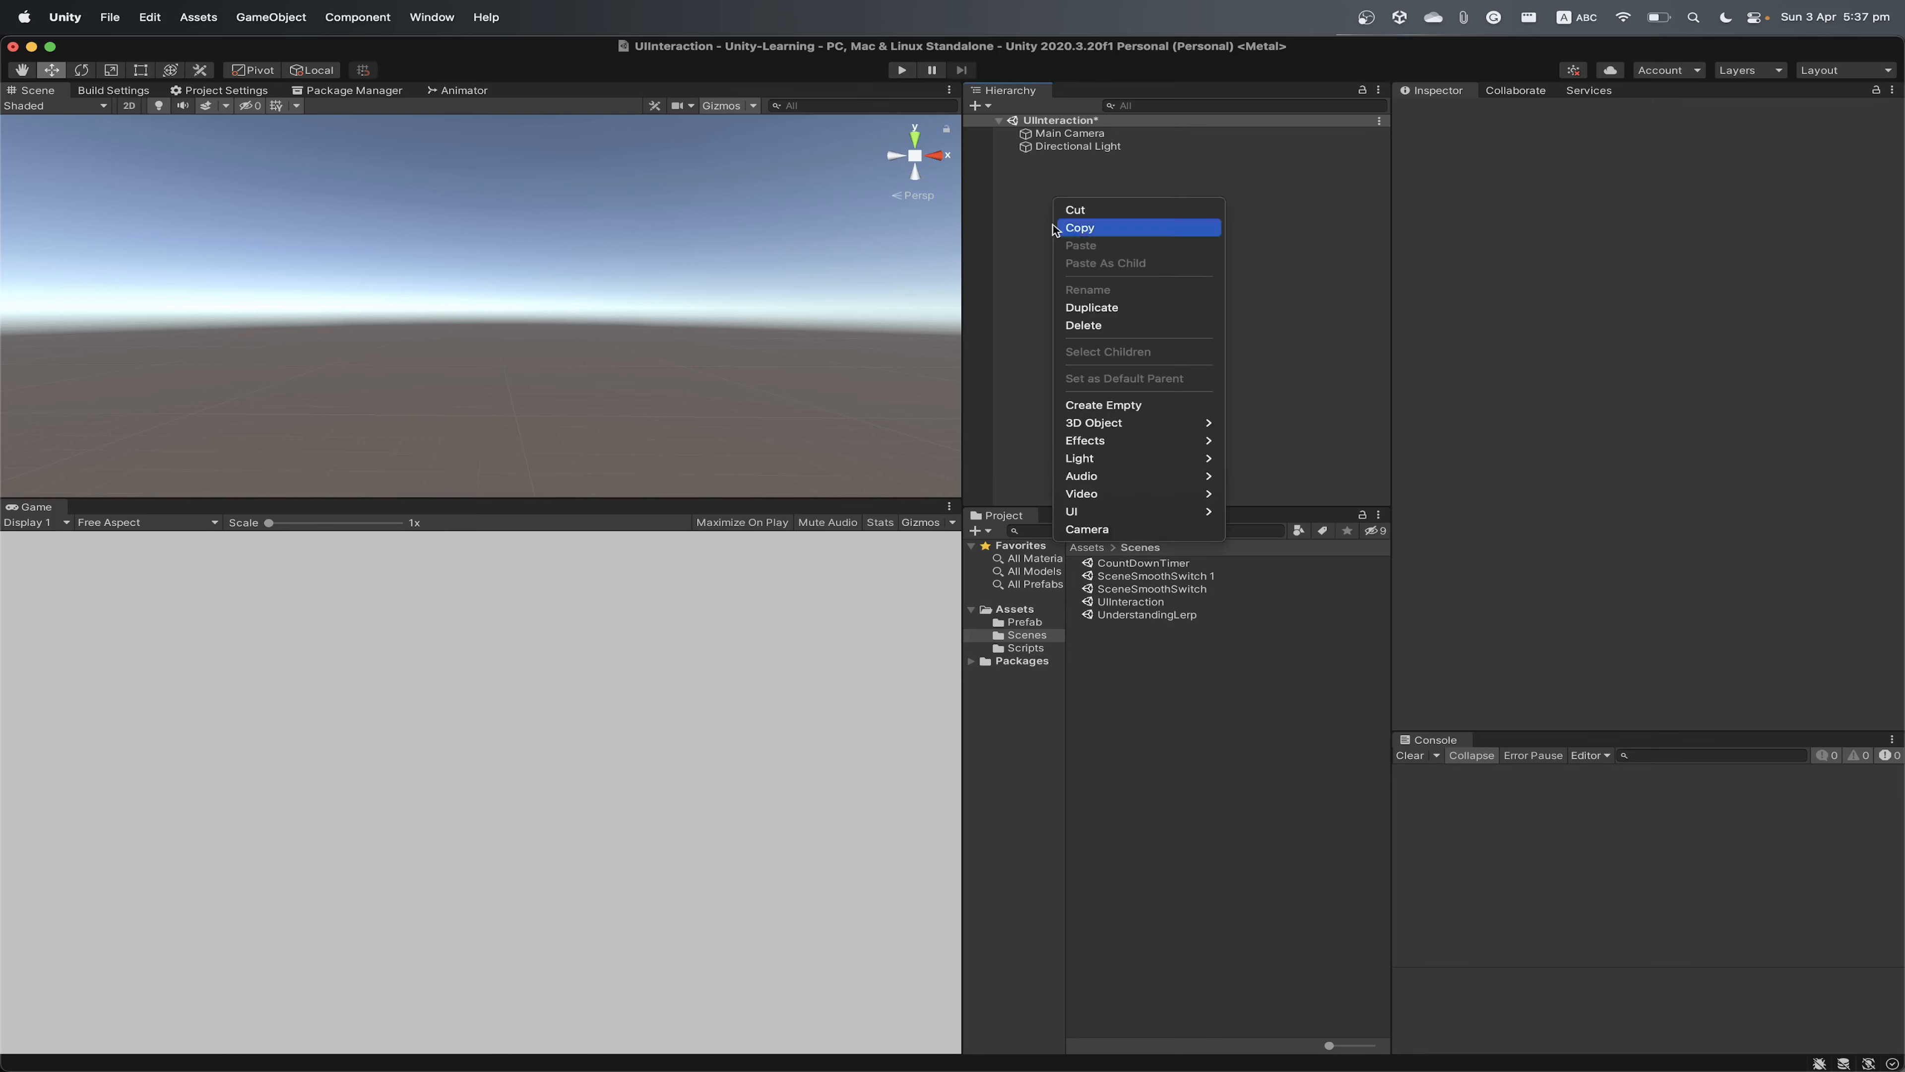
mouse_move(1125, 514)
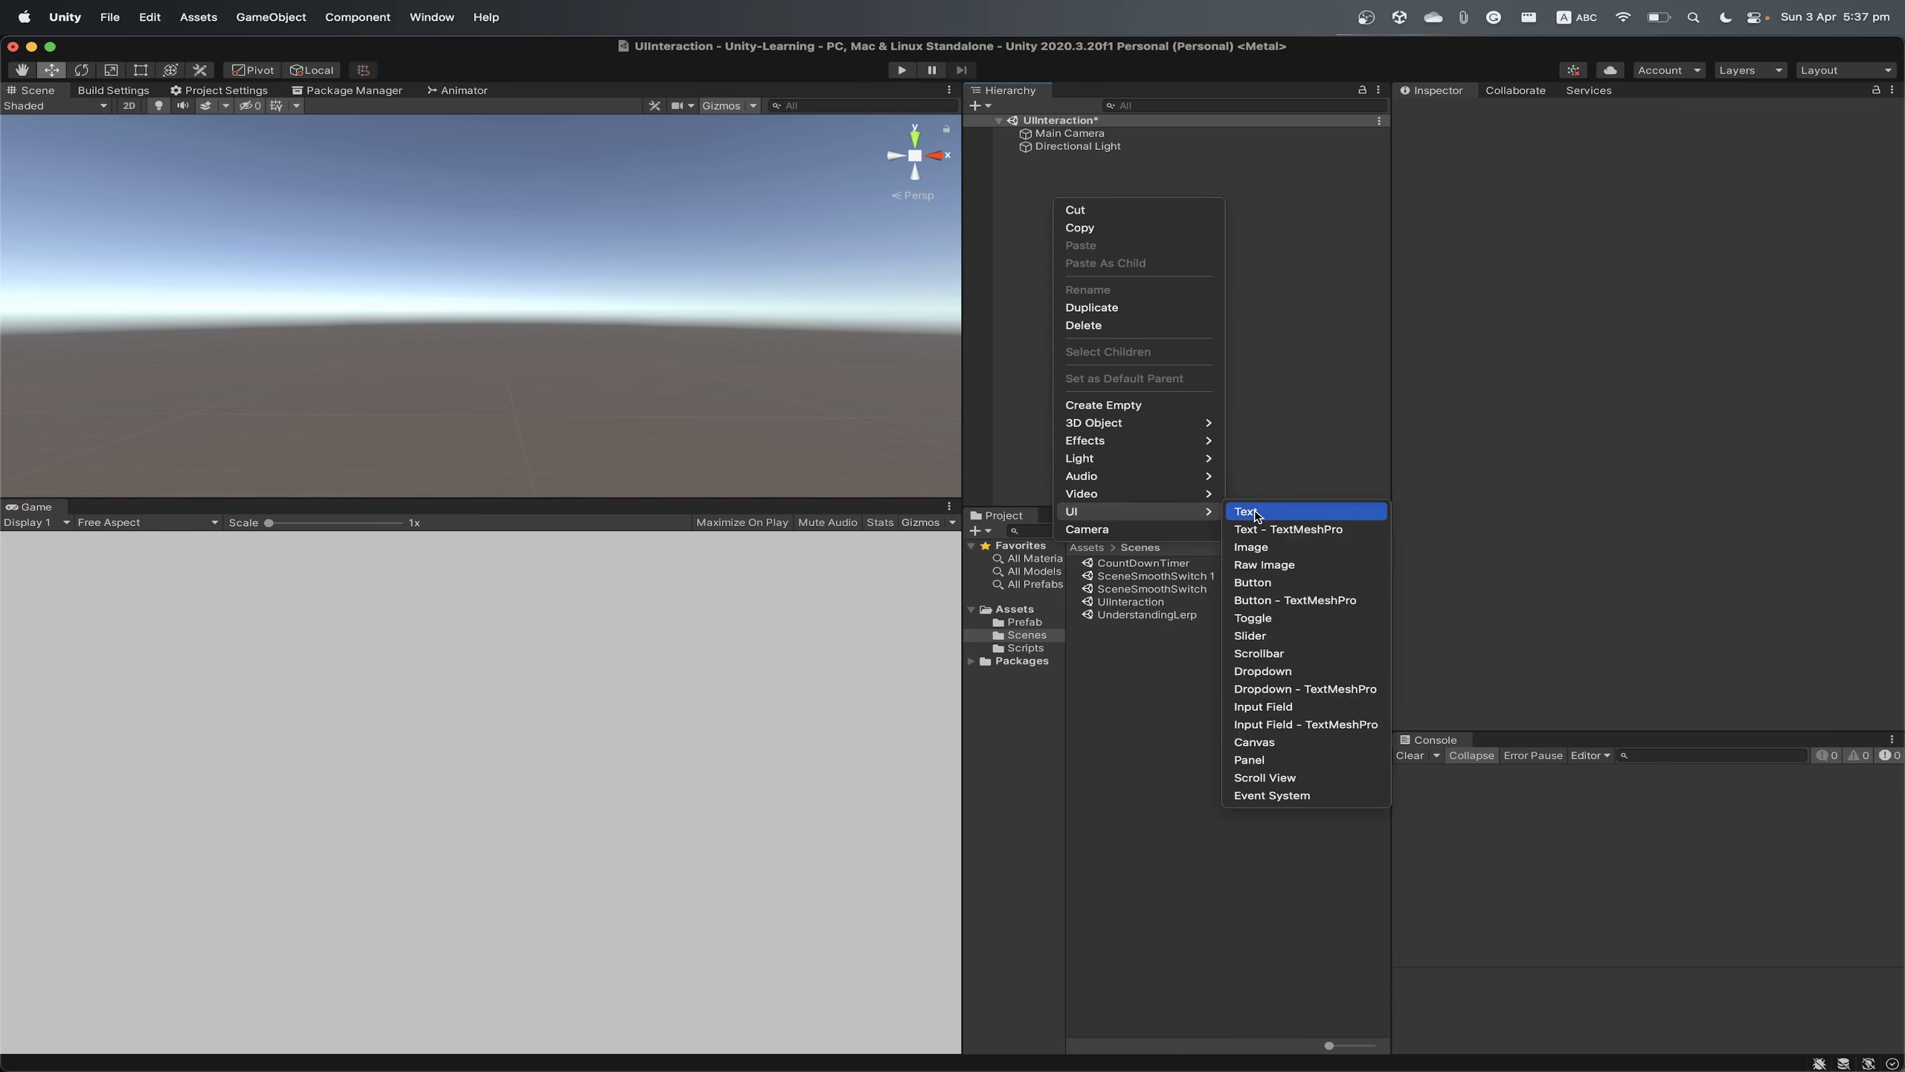
left_click(1284, 743)
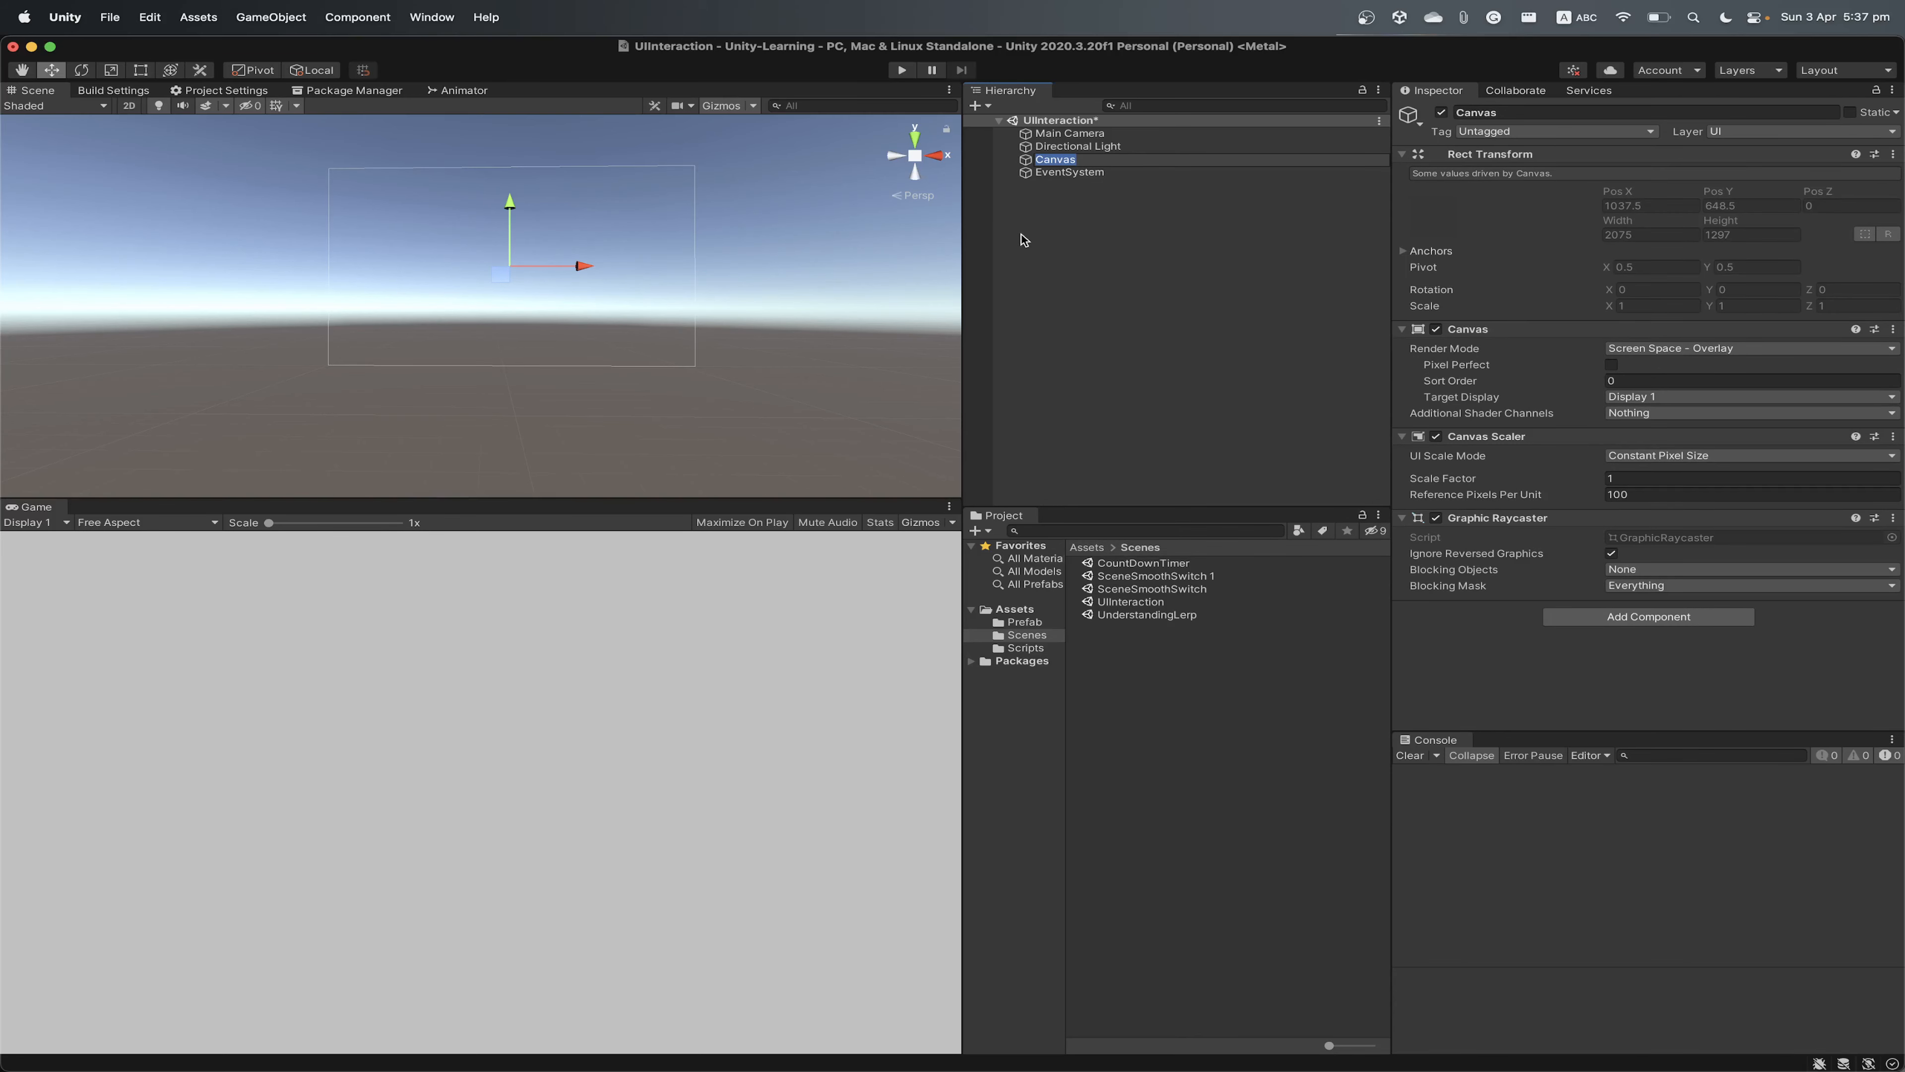
left_click(1035, 160)
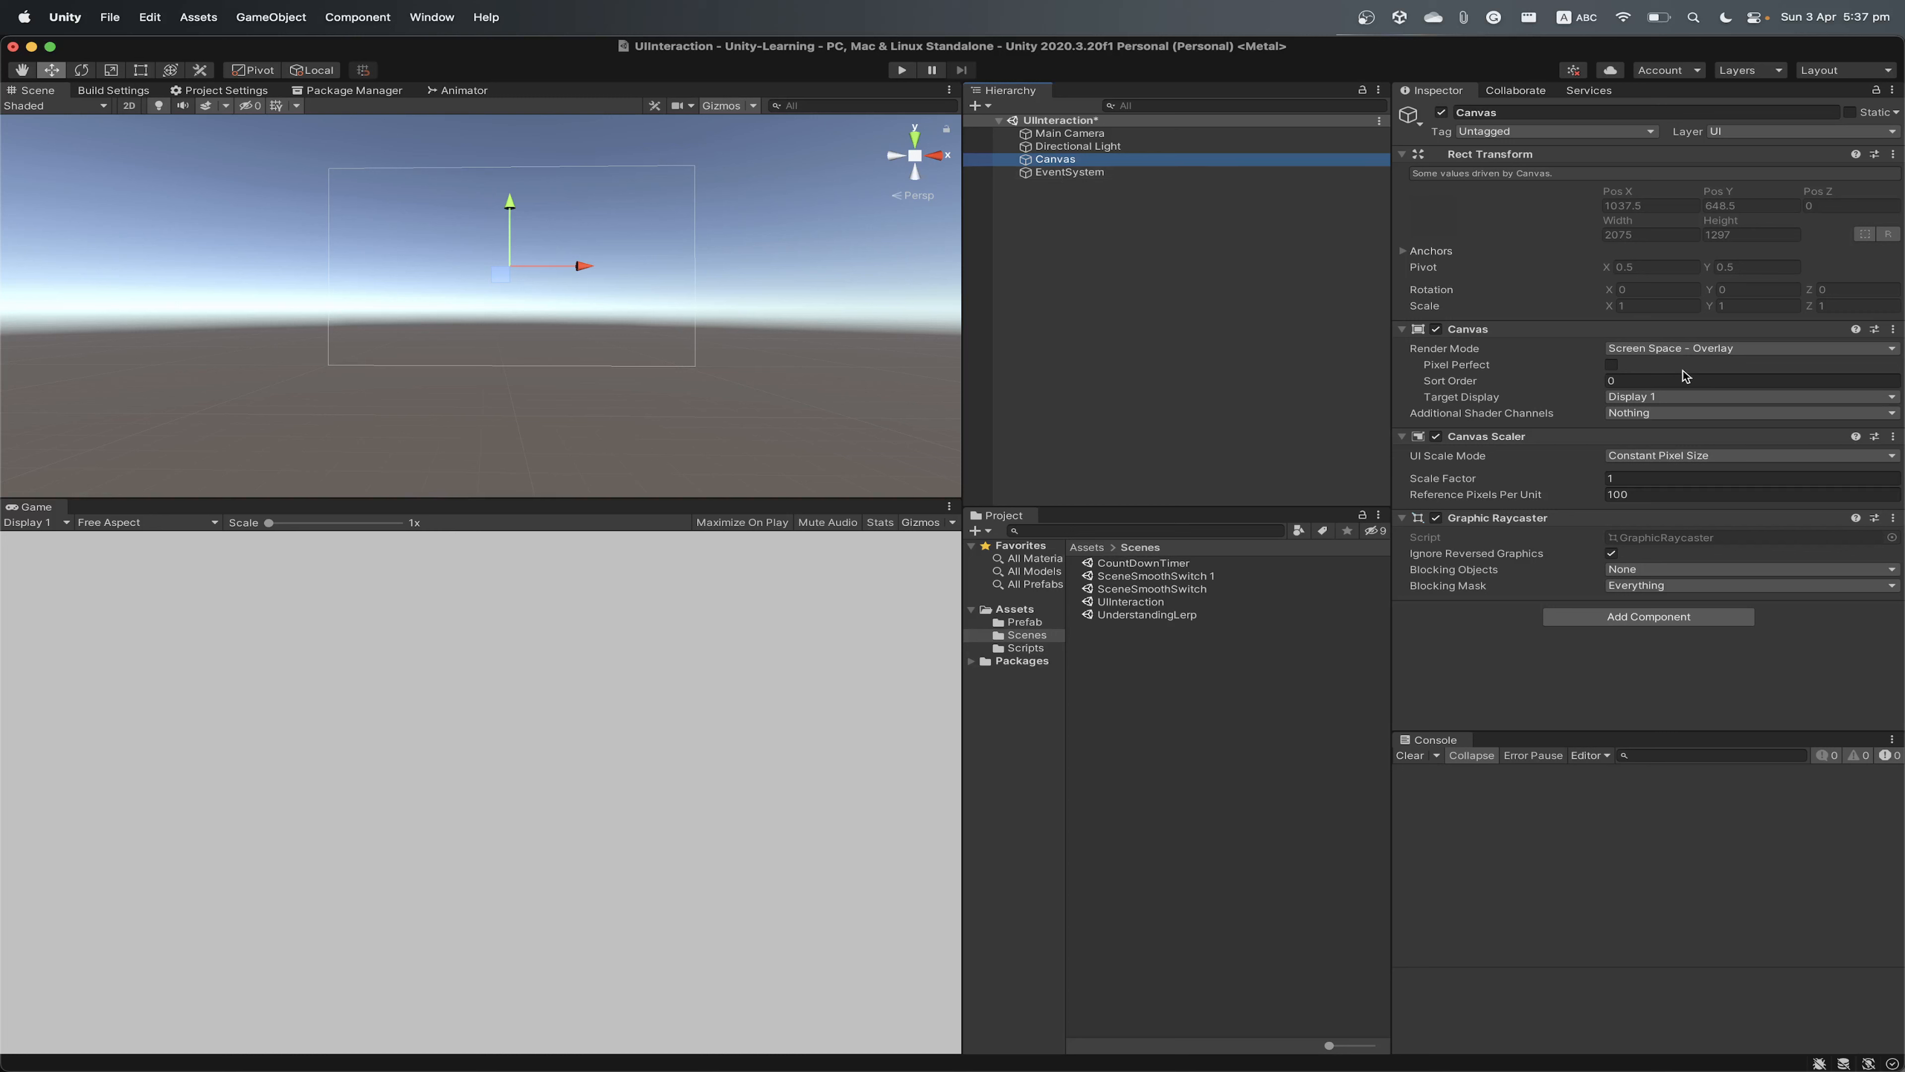
Review the render mode options available for the Canvas
left_click(1693, 349)
left_click(1522, 349)
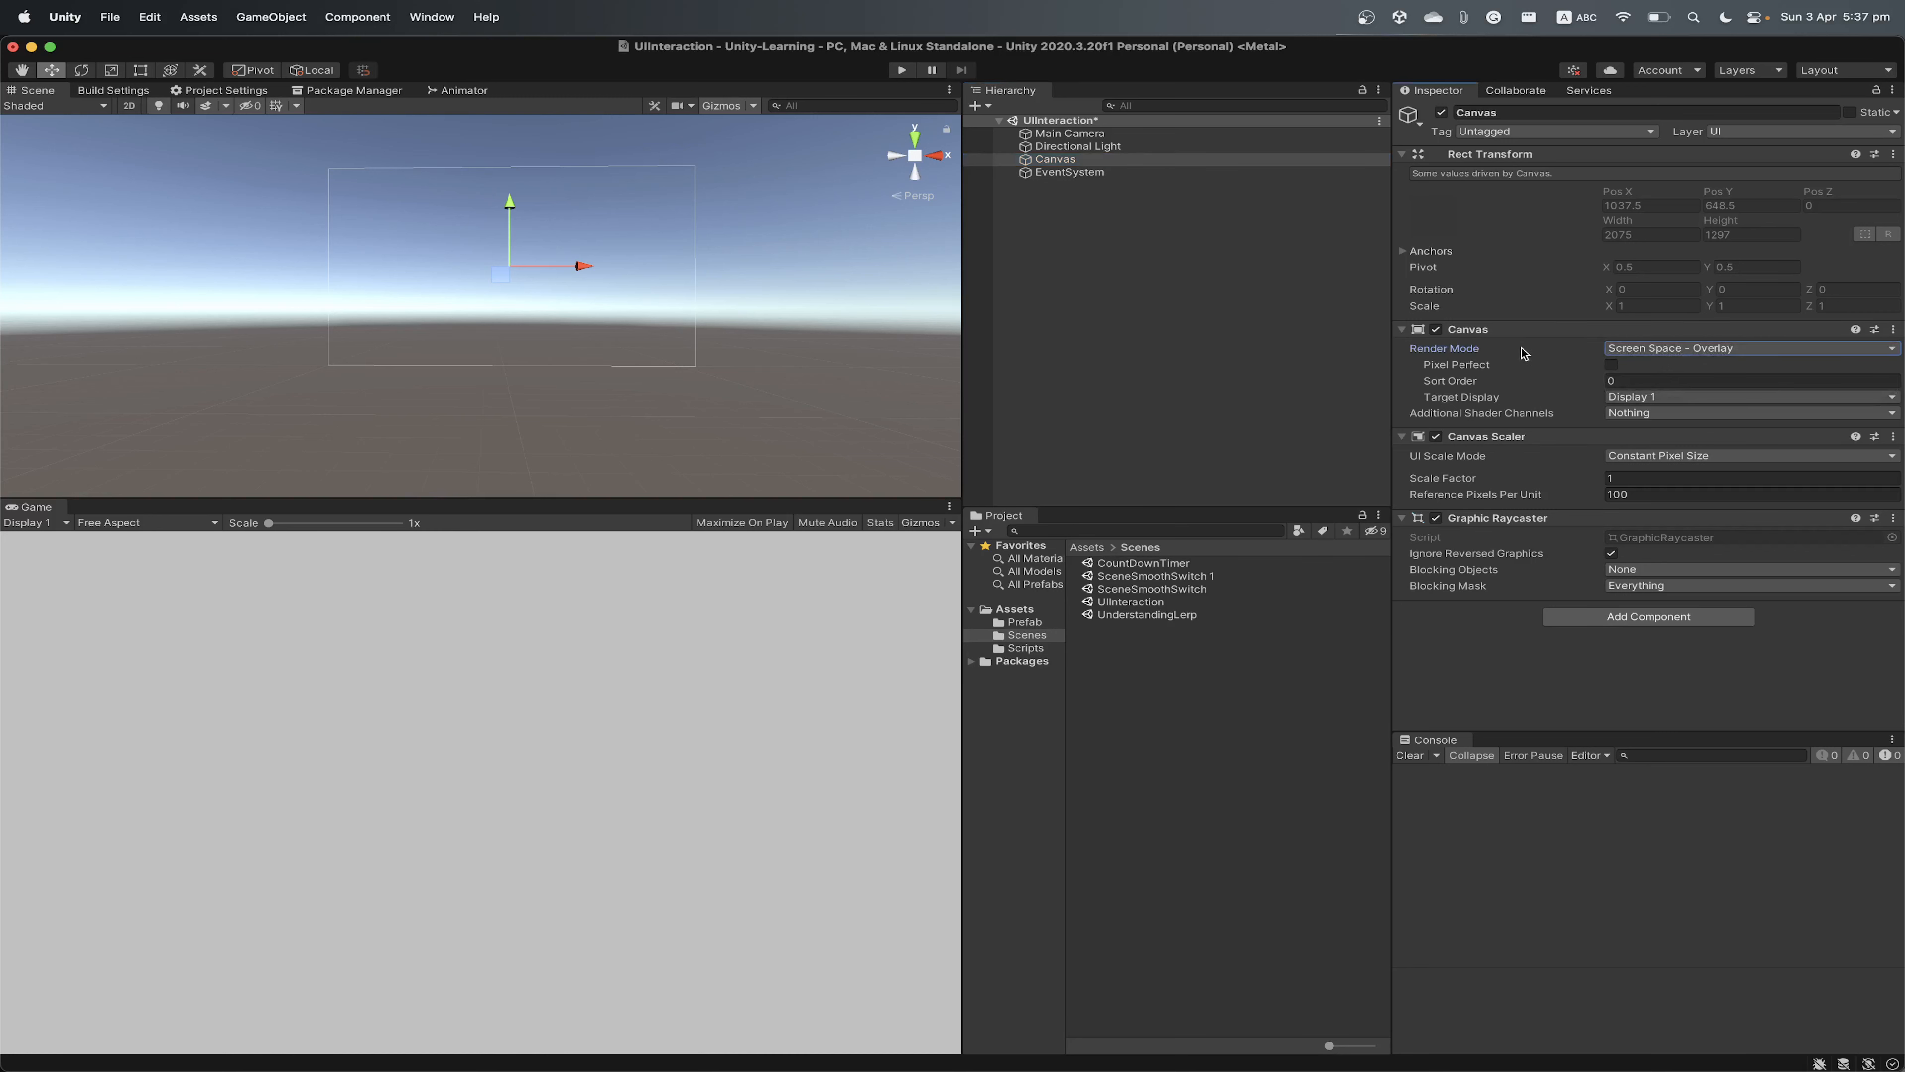
left_click(1633, 347)
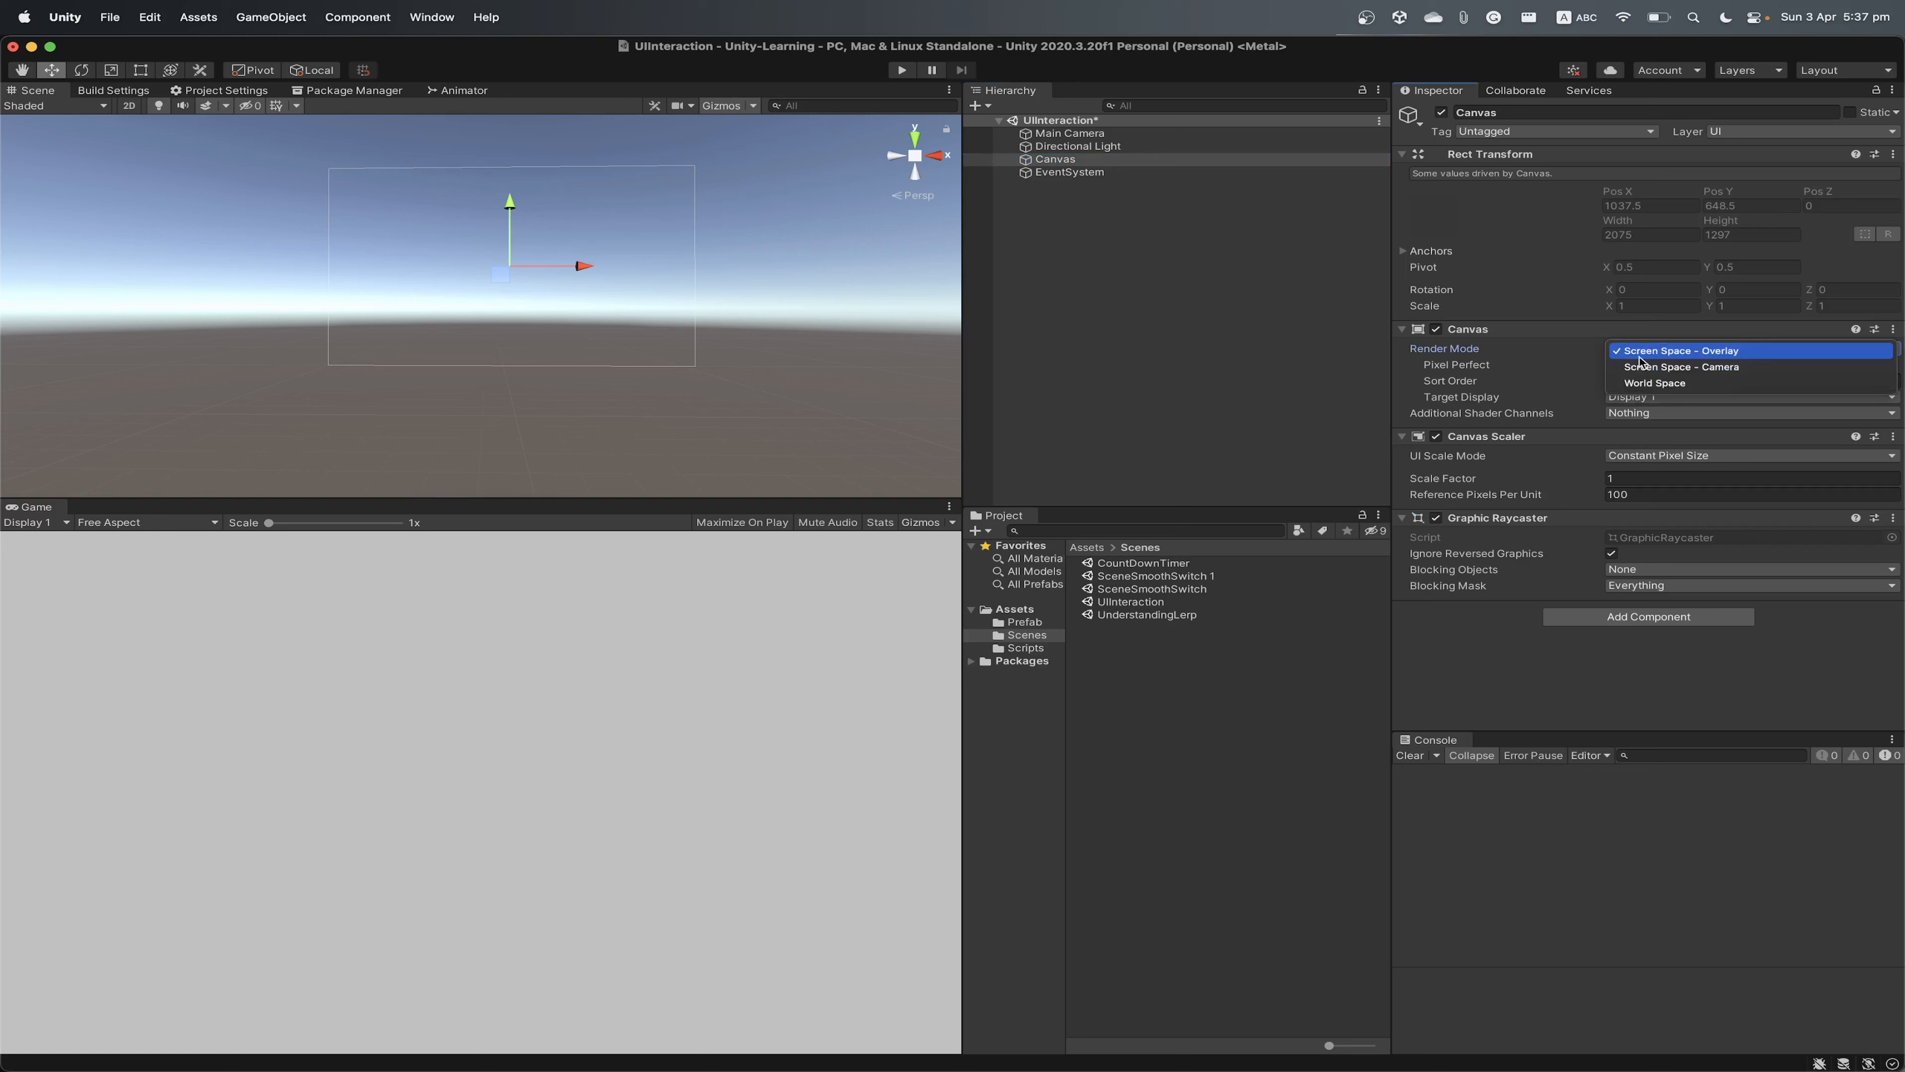
left_click(1540, 340)
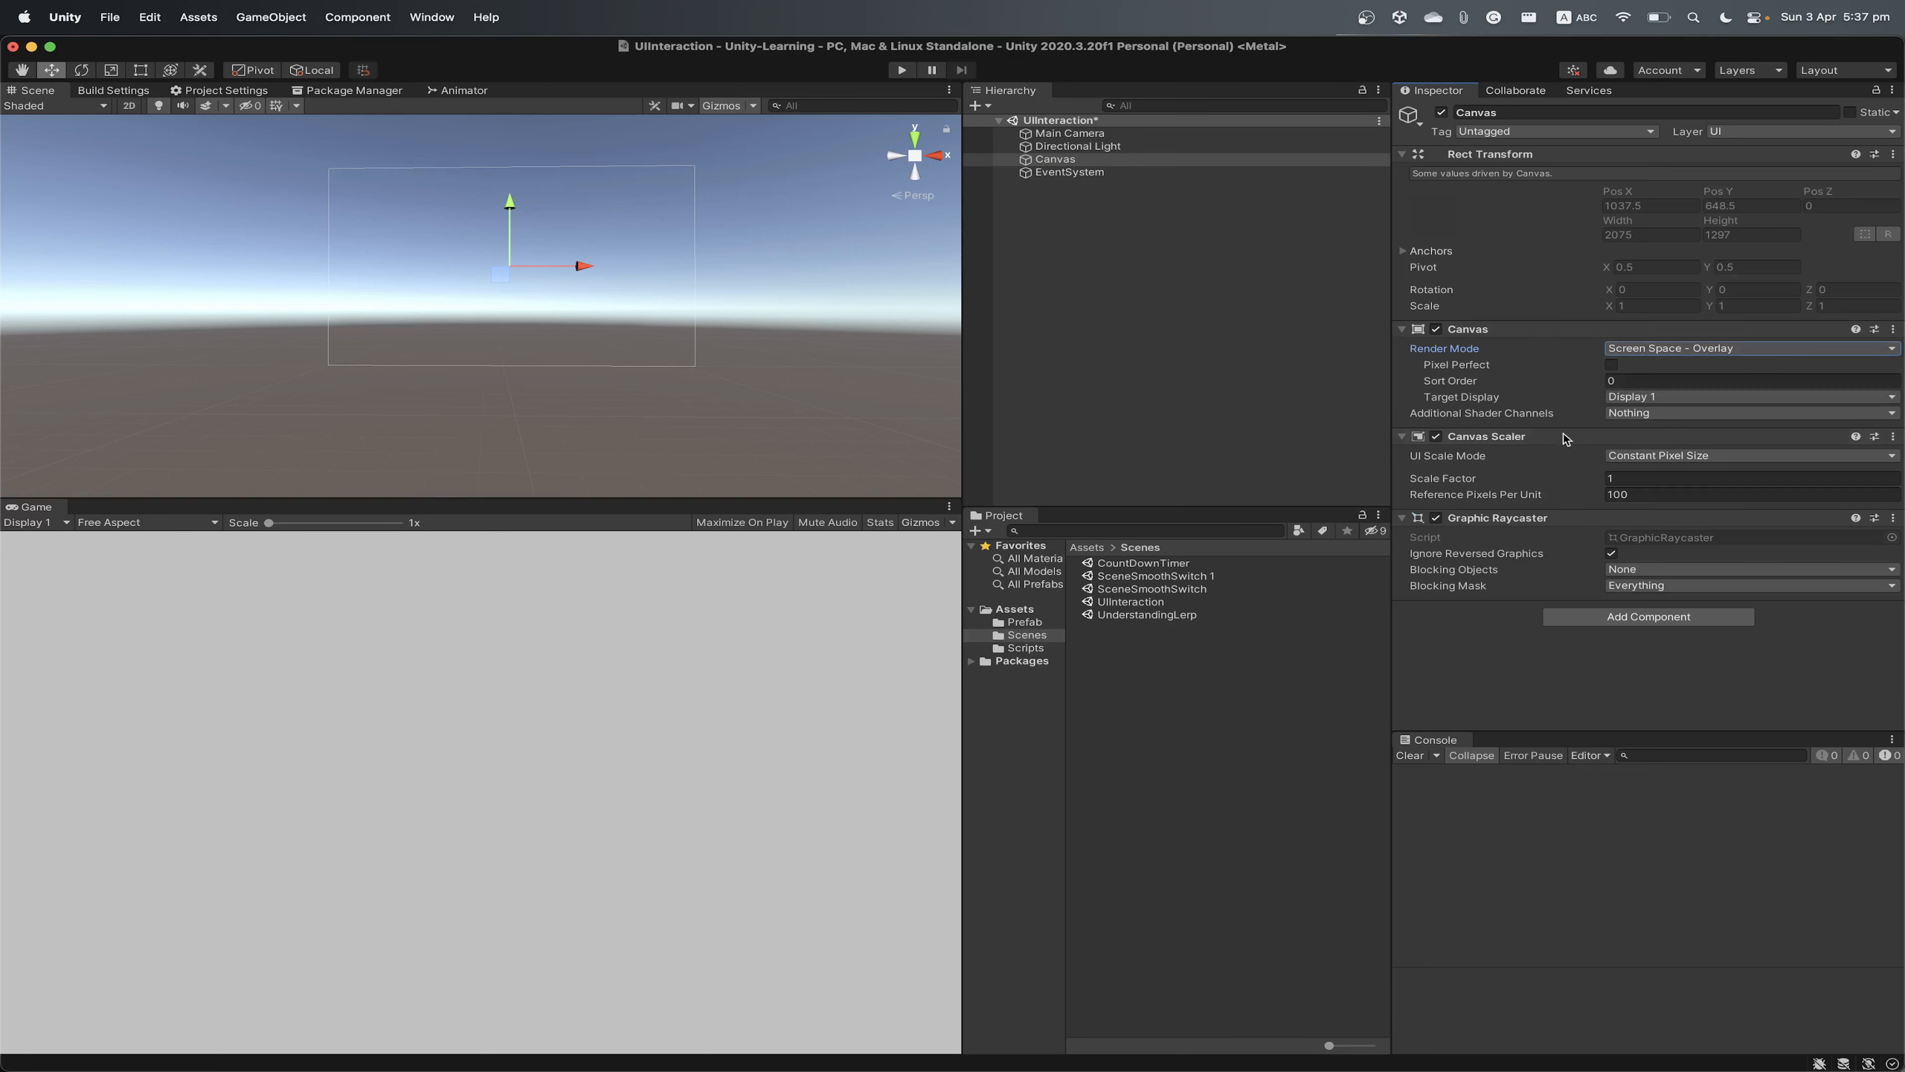
Set the Canvas Scaler's UI scale mode to Scale With Screen Size with a reference resolution of 1920 by 1080
left_click(1627, 456)
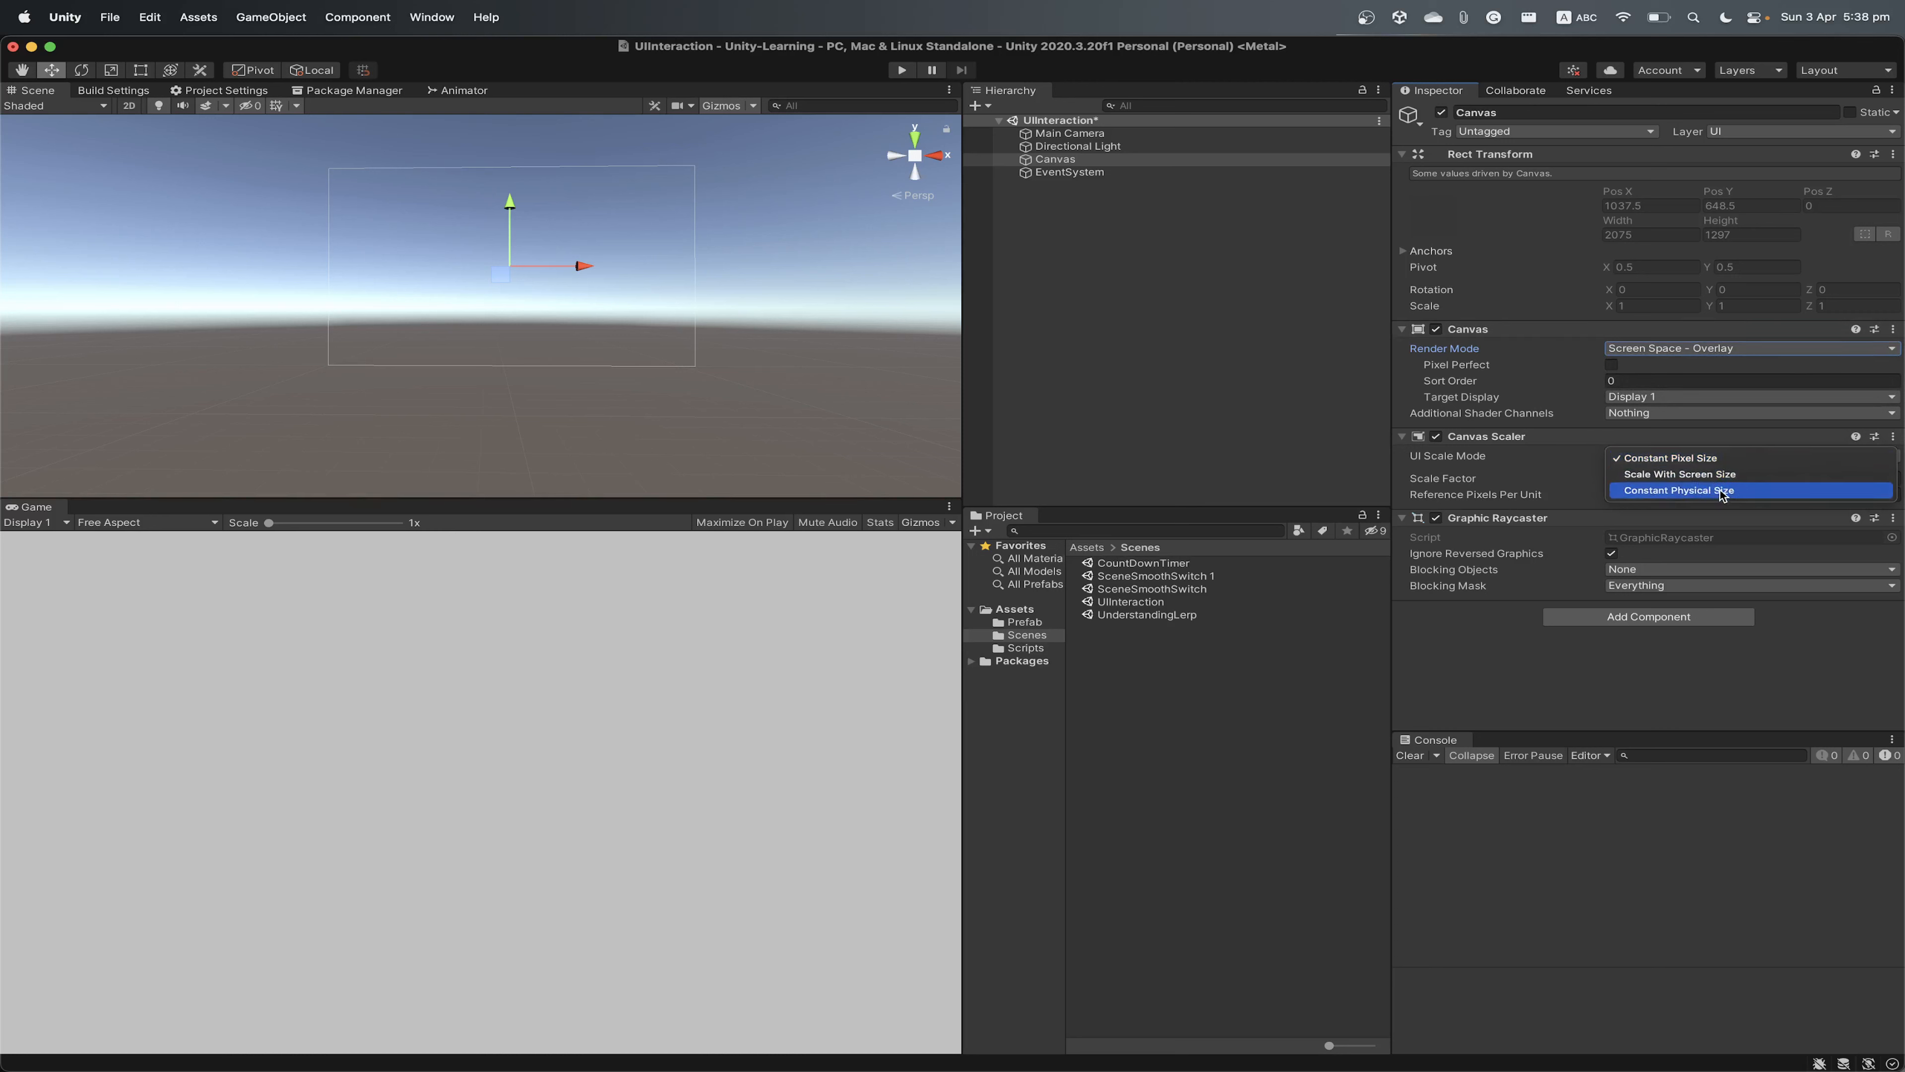
left_click(1748, 492)
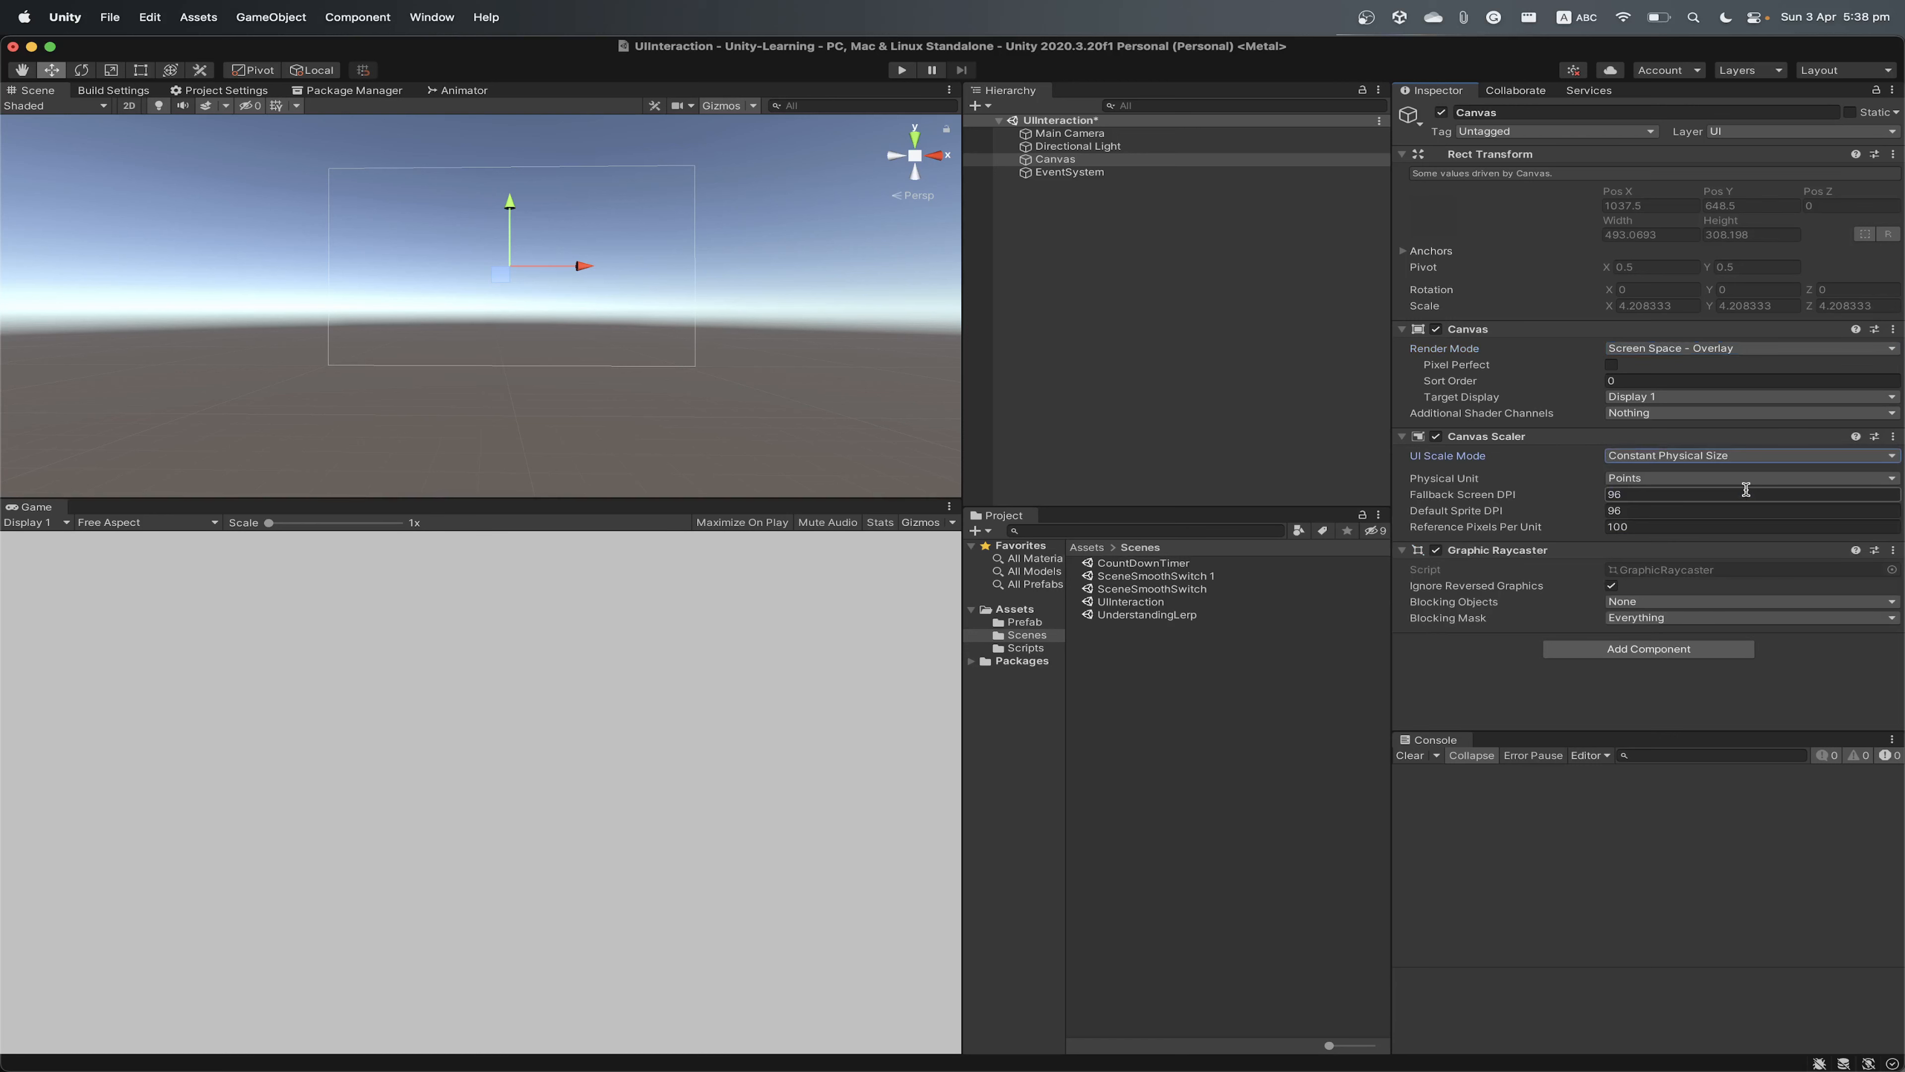
left_click(1675, 458)
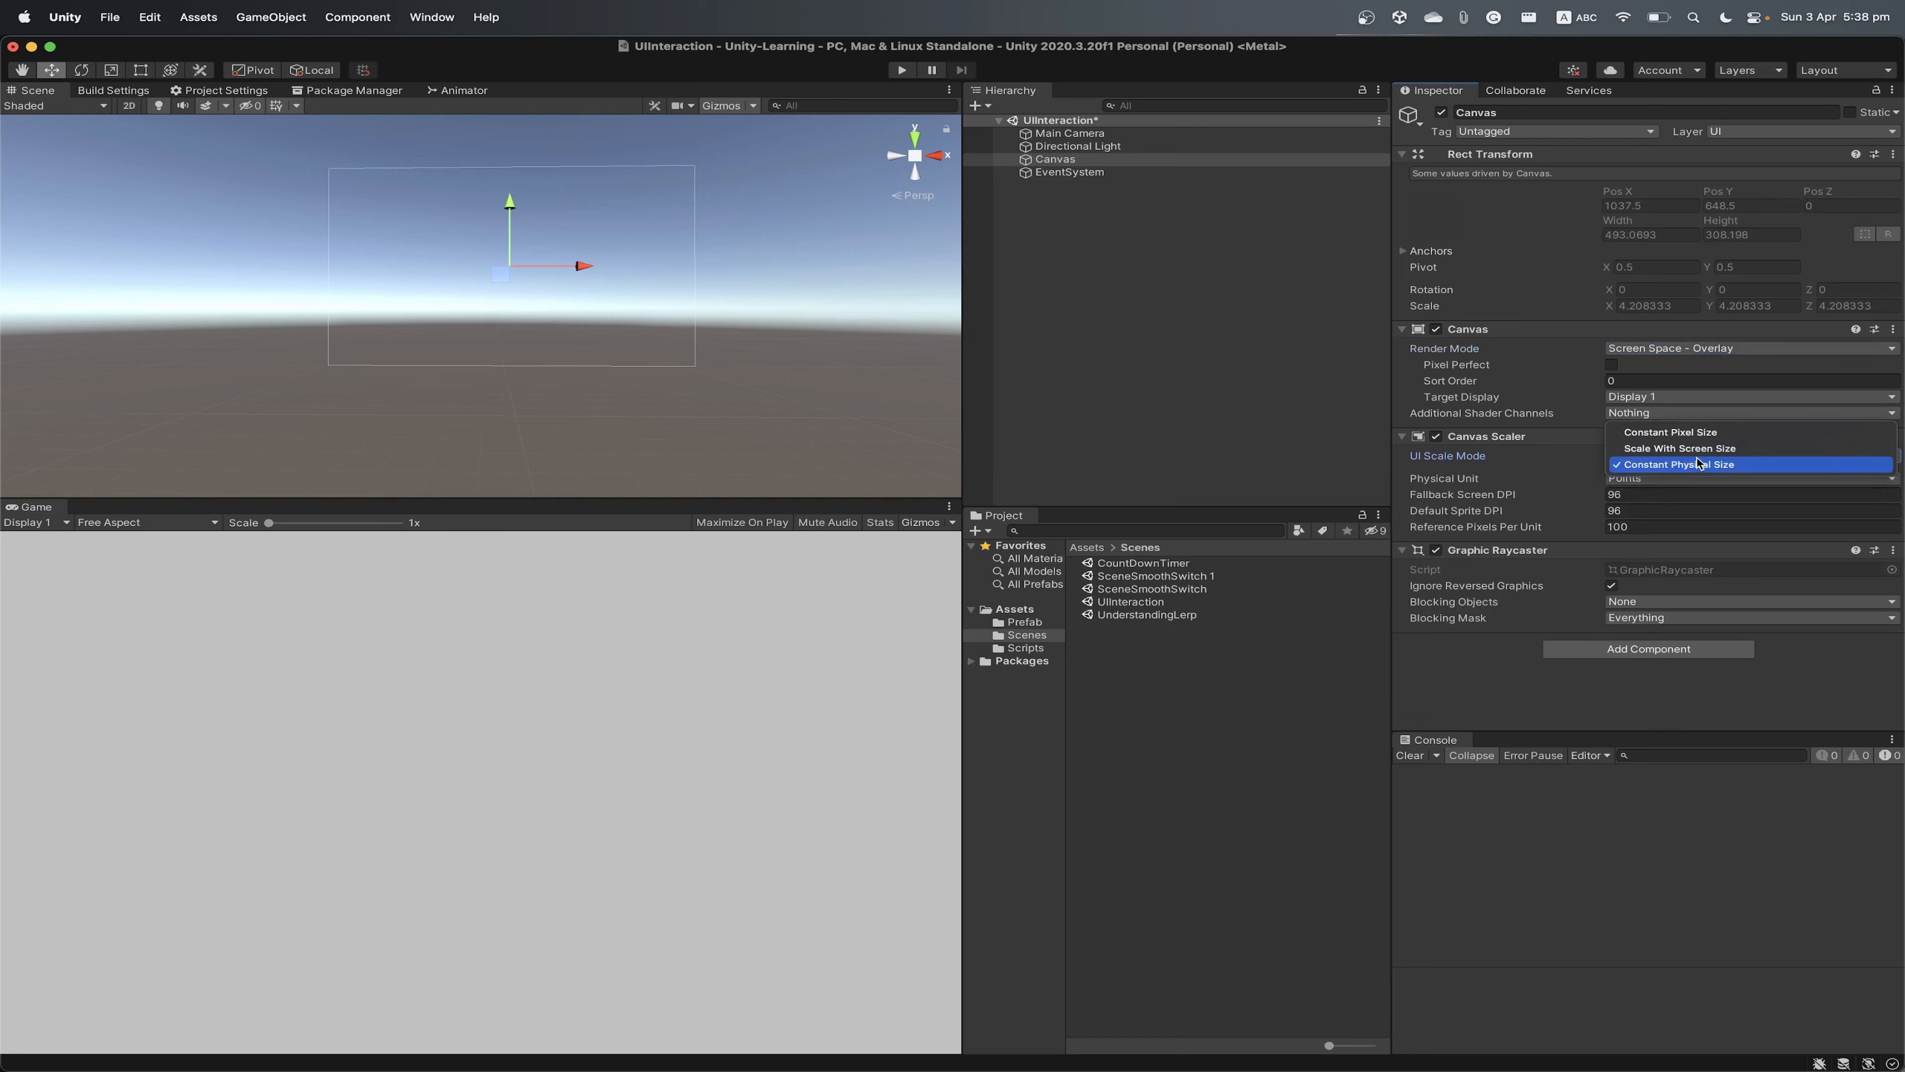
left_click(1682, 458)
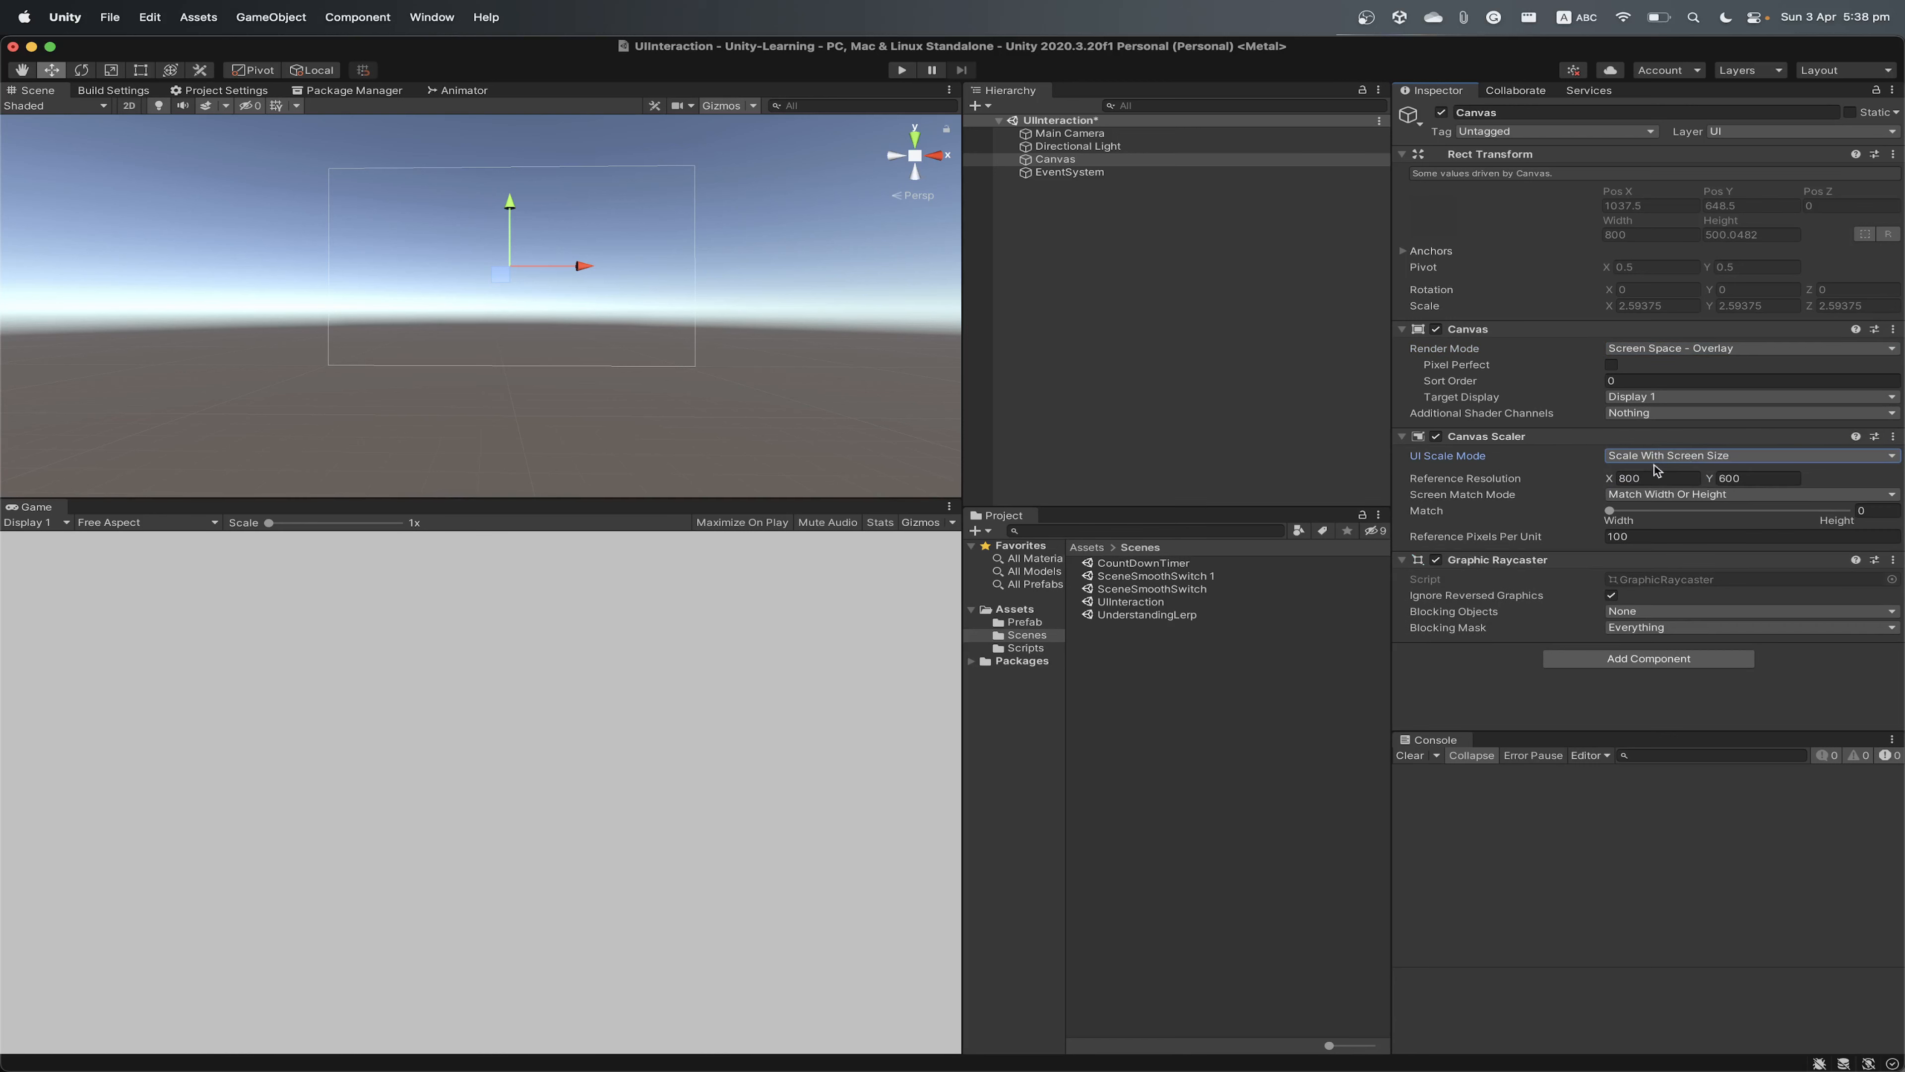
left_click(1643, 477)
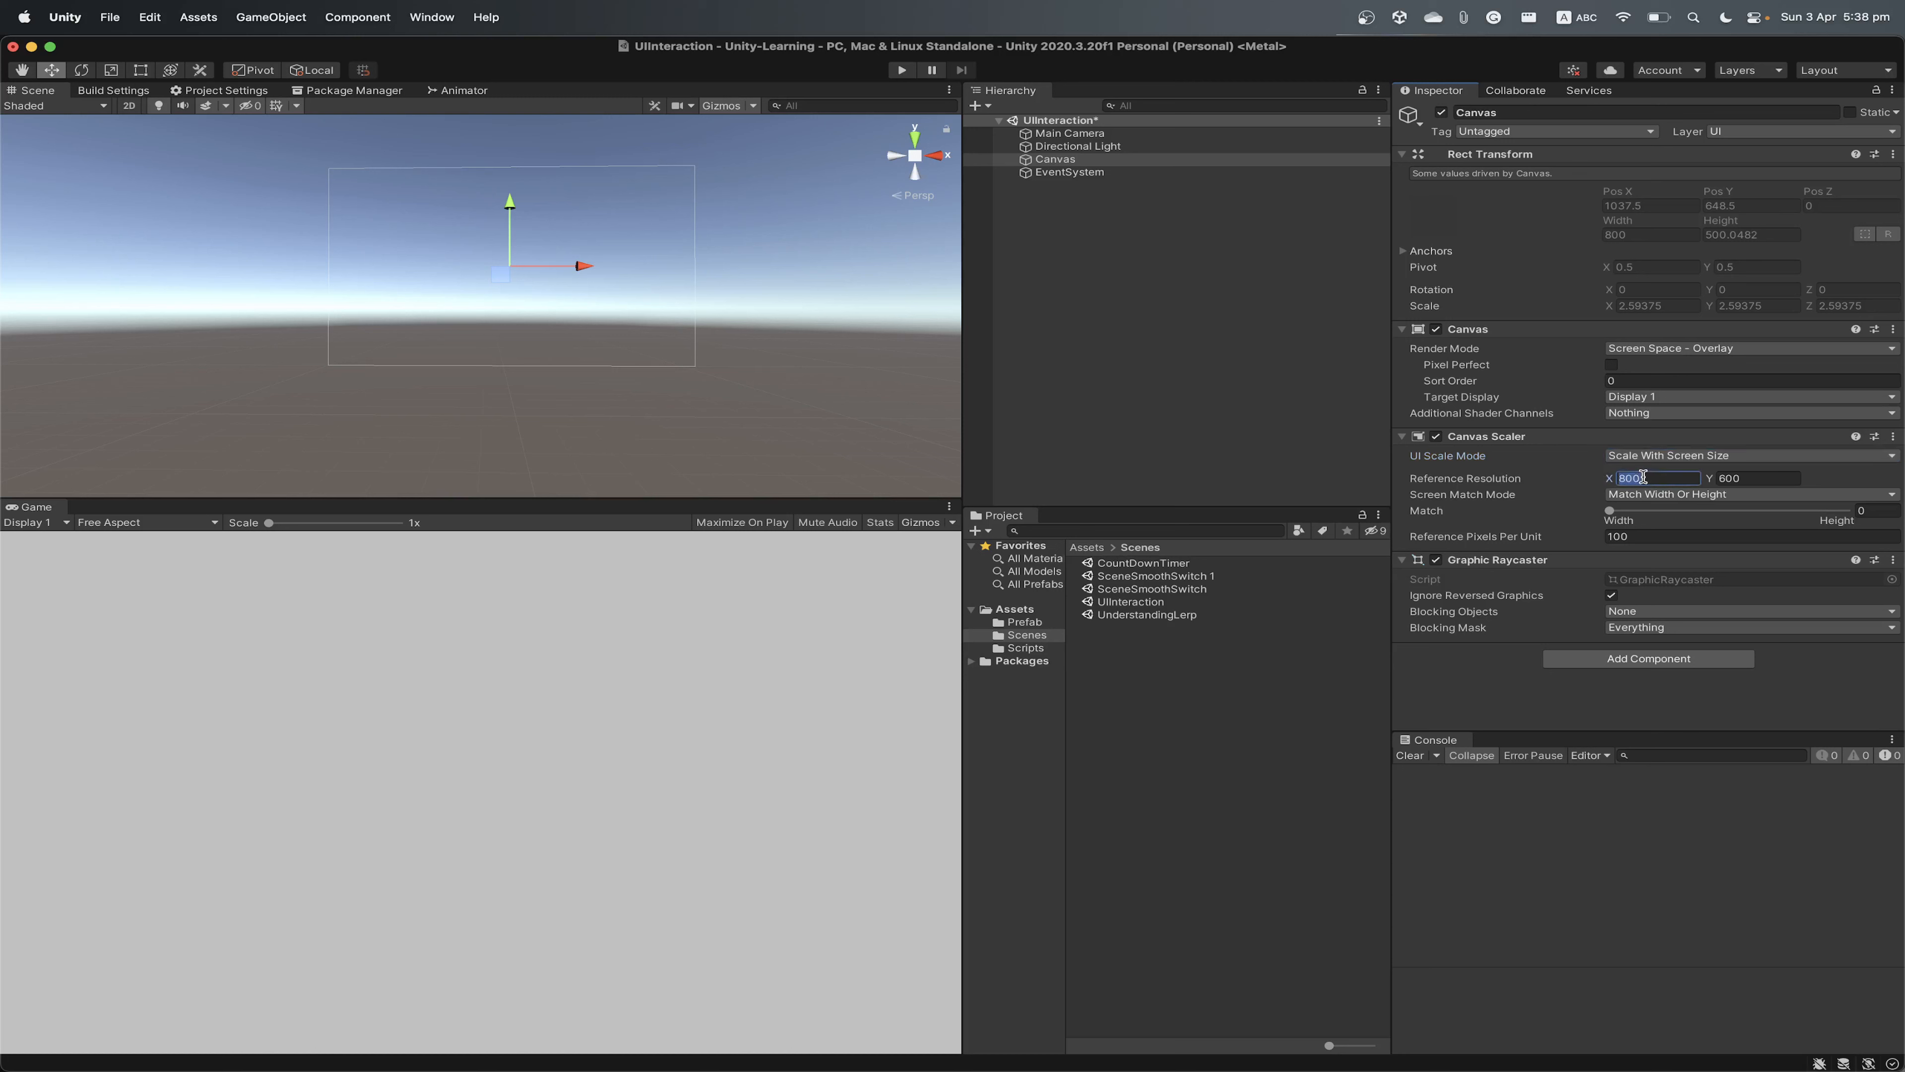
type("1920")
key("Tab")
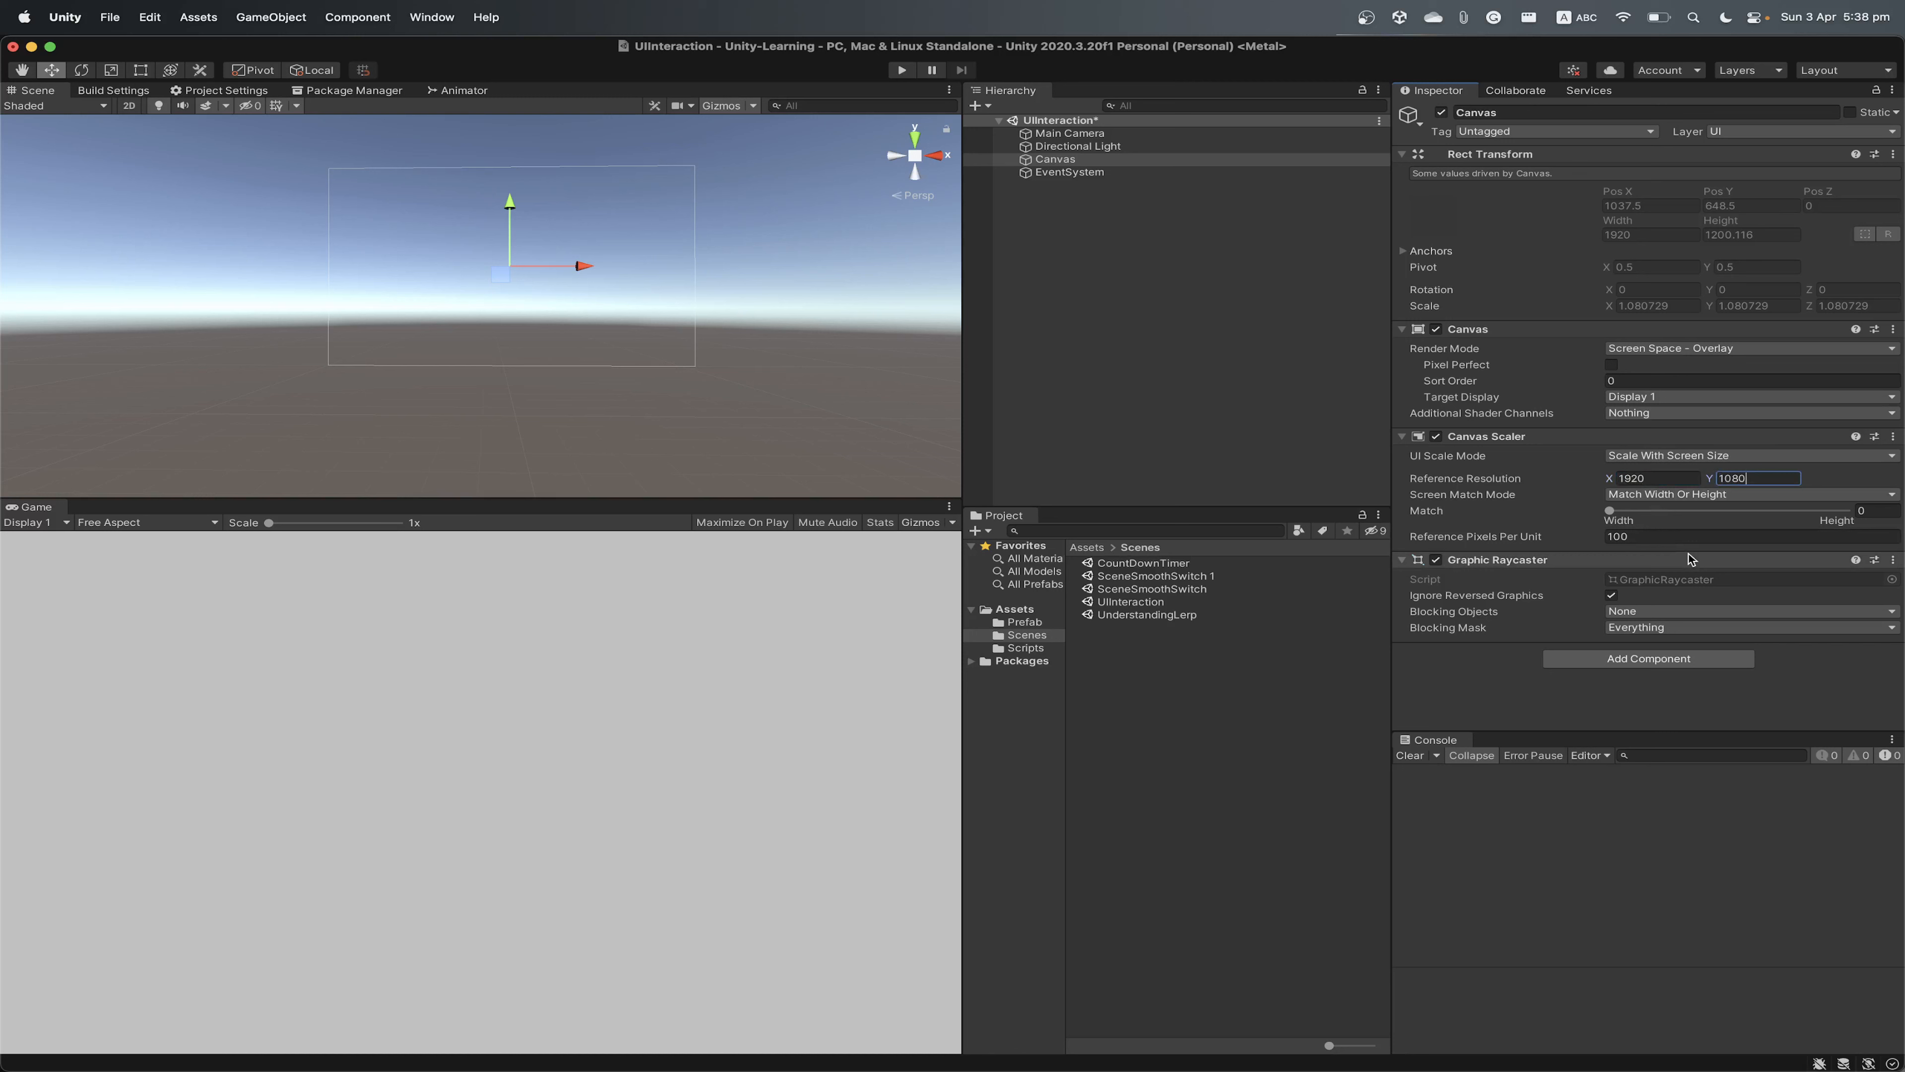
Review the Canvas Scaler's UI scale mode options without choosing a different one
left_click(1666, 457)
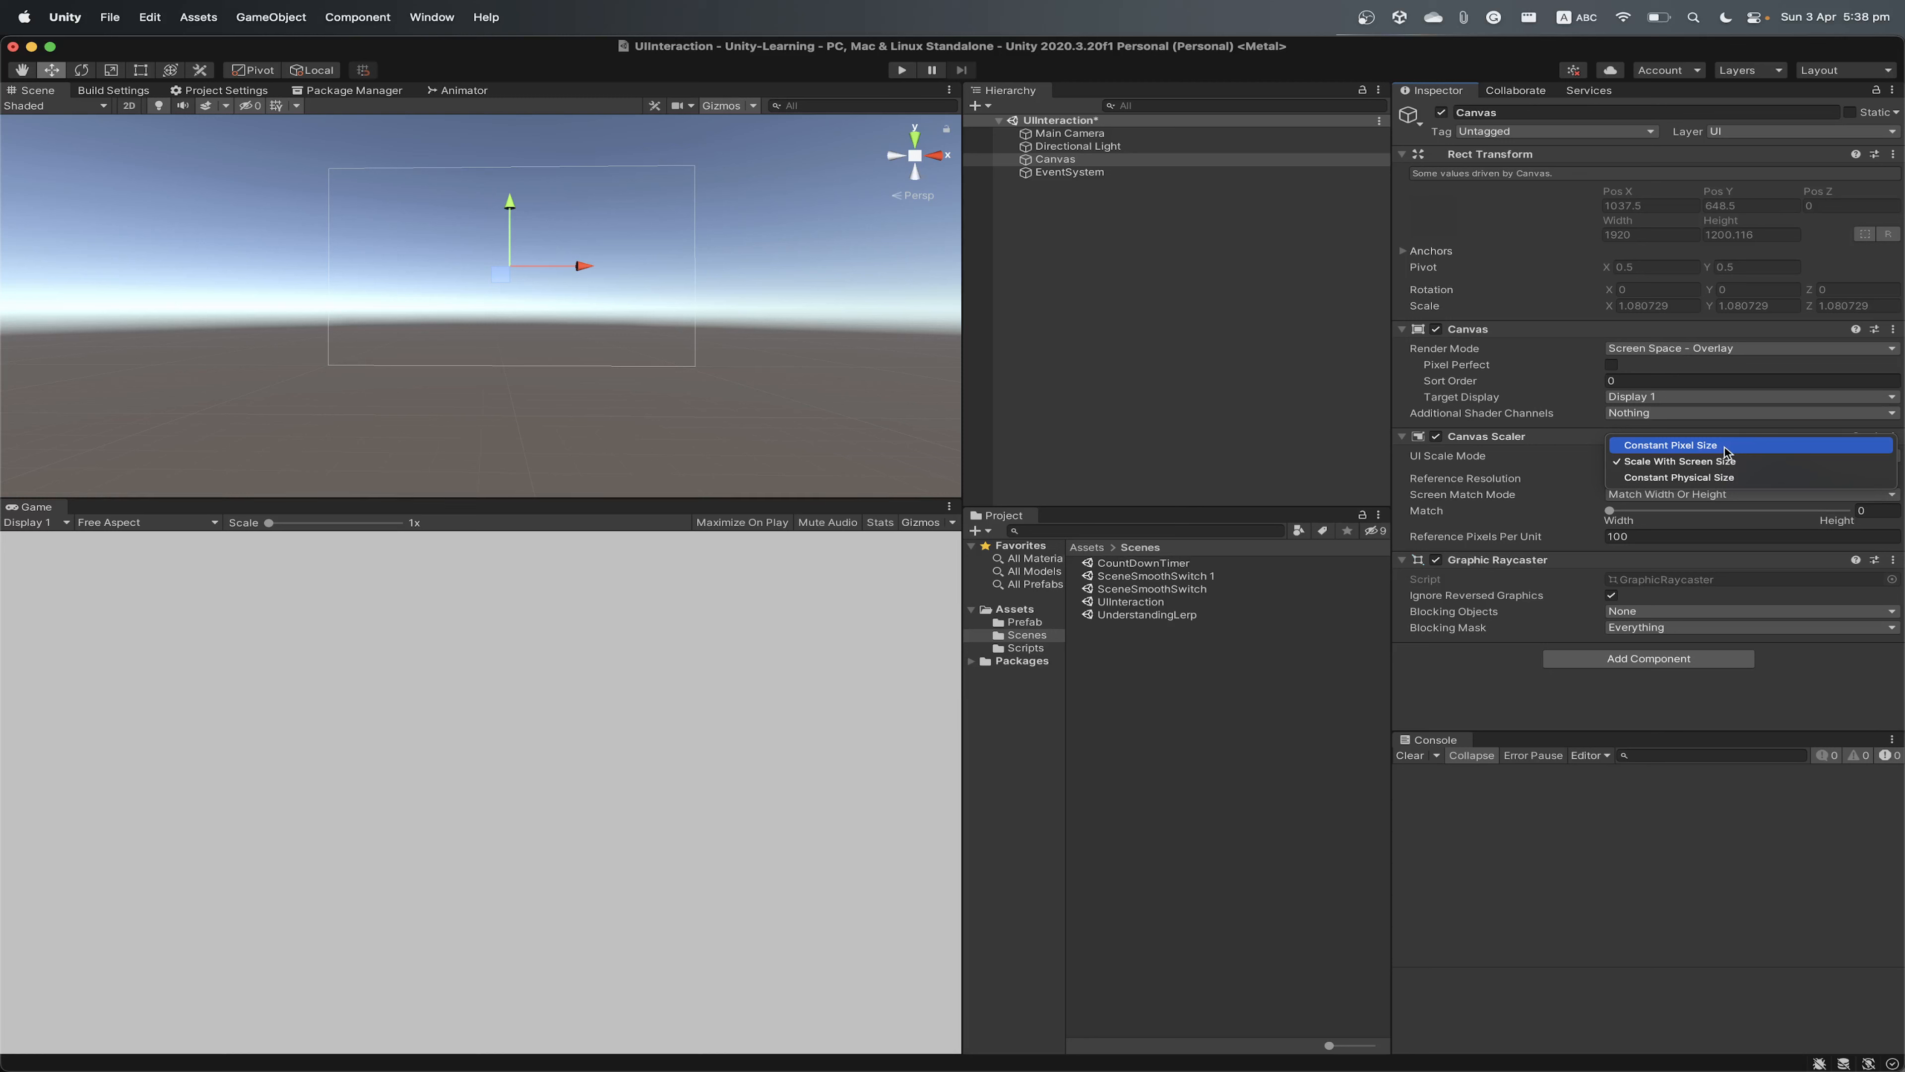
left_click(1523, 464)
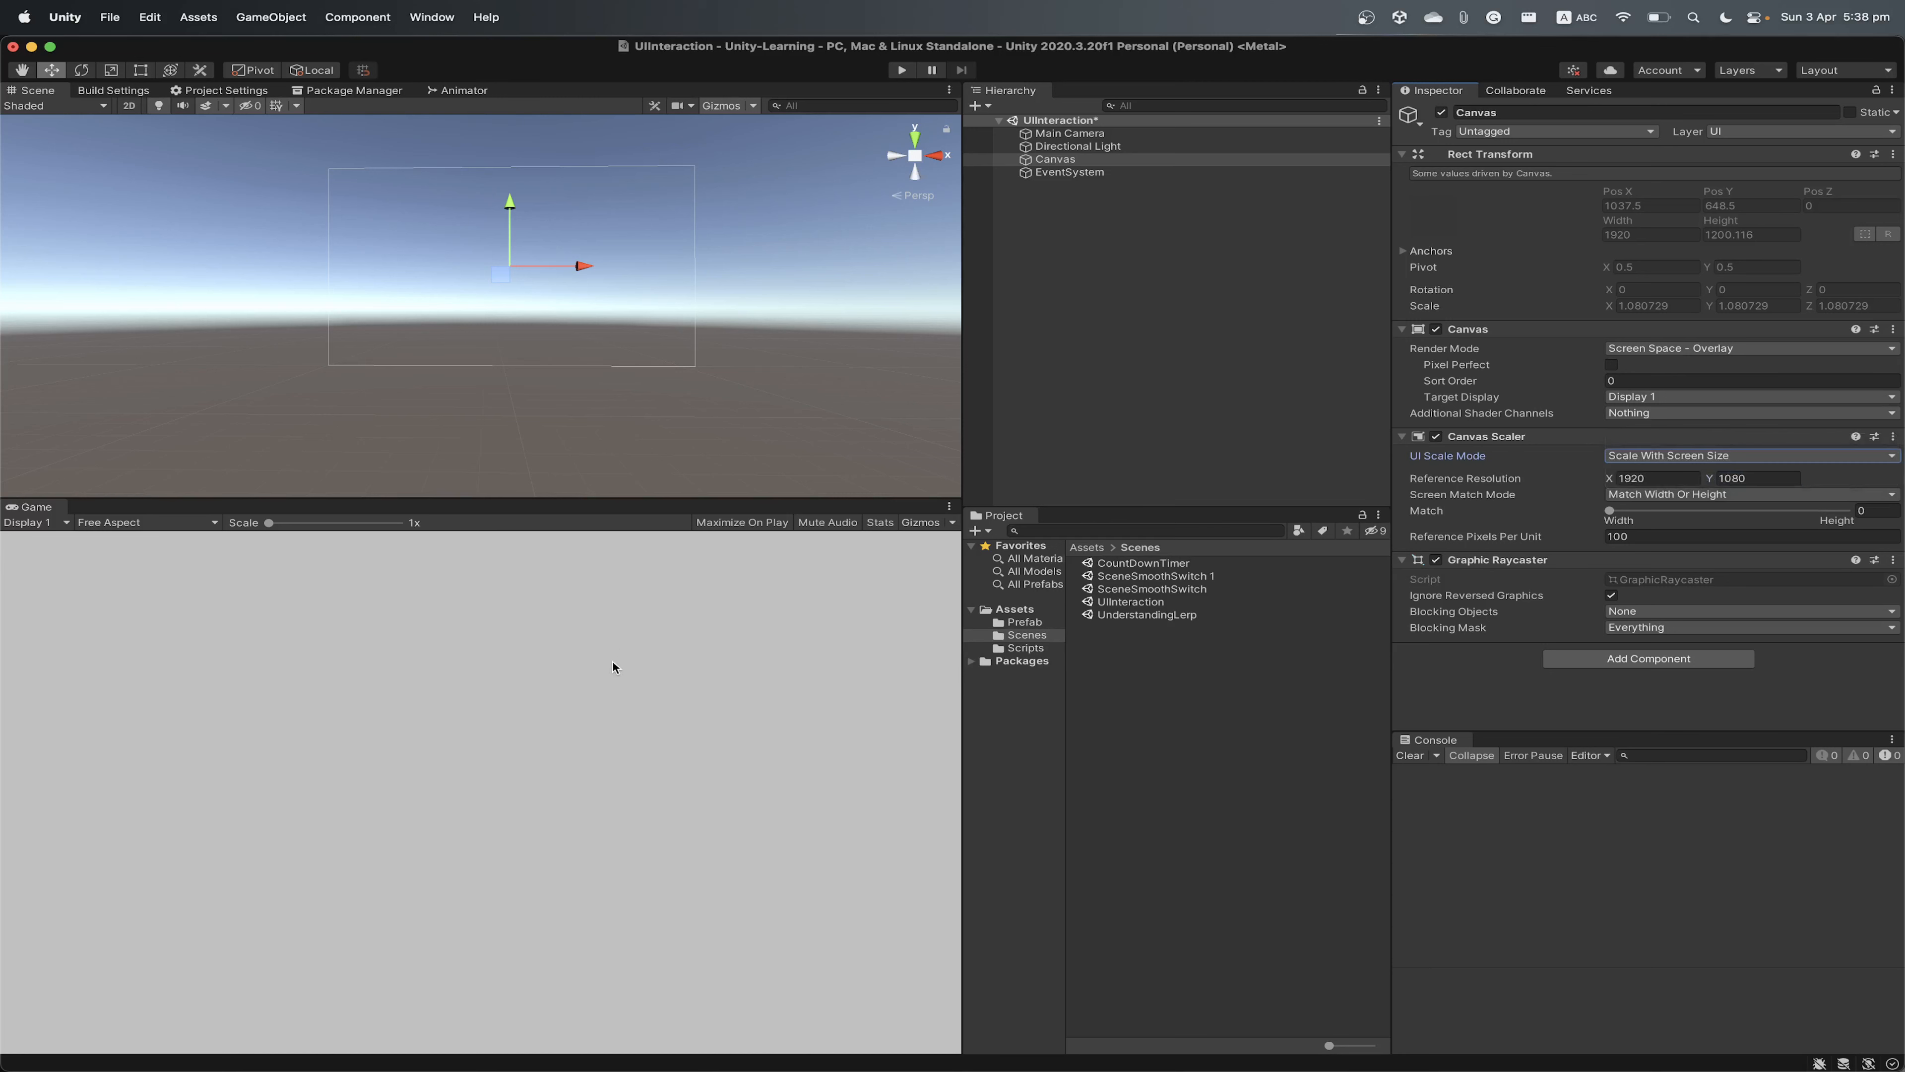
left_click(1643, 457)
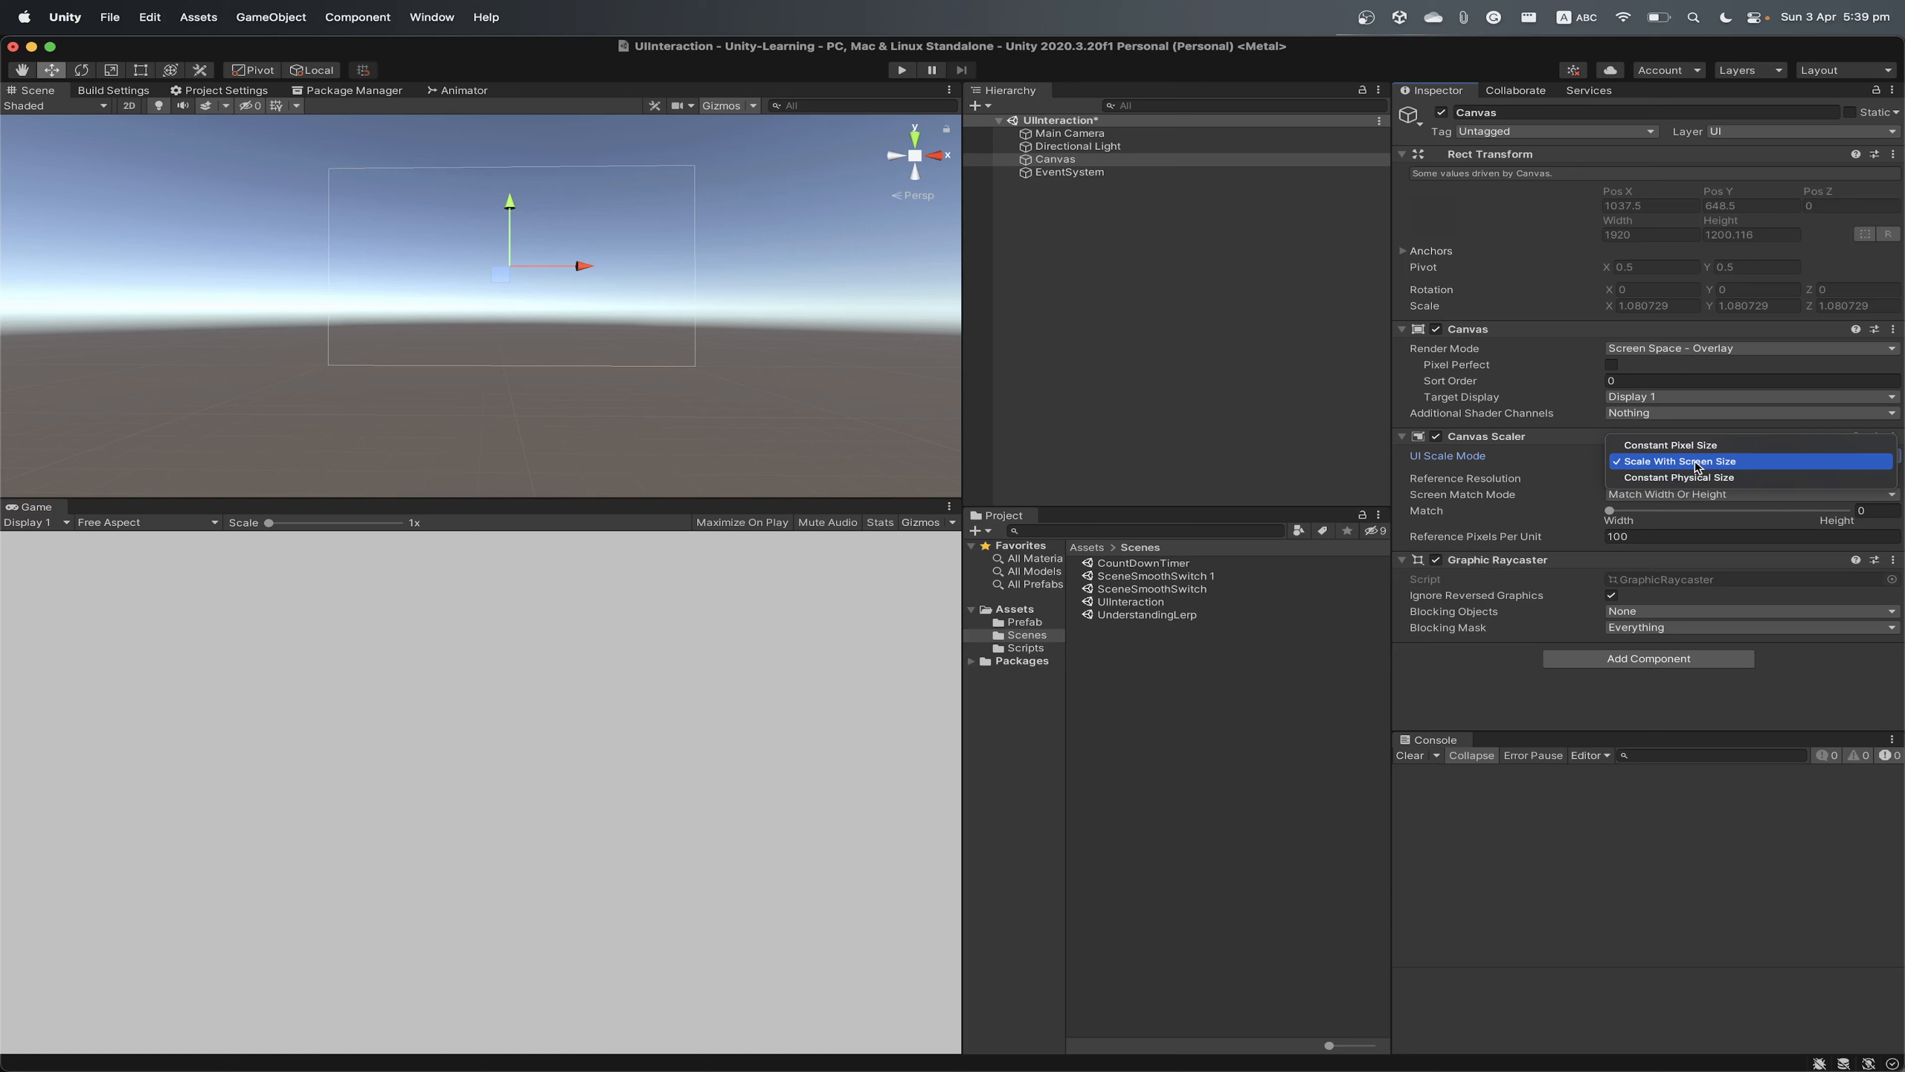
left_click(1288, 360)
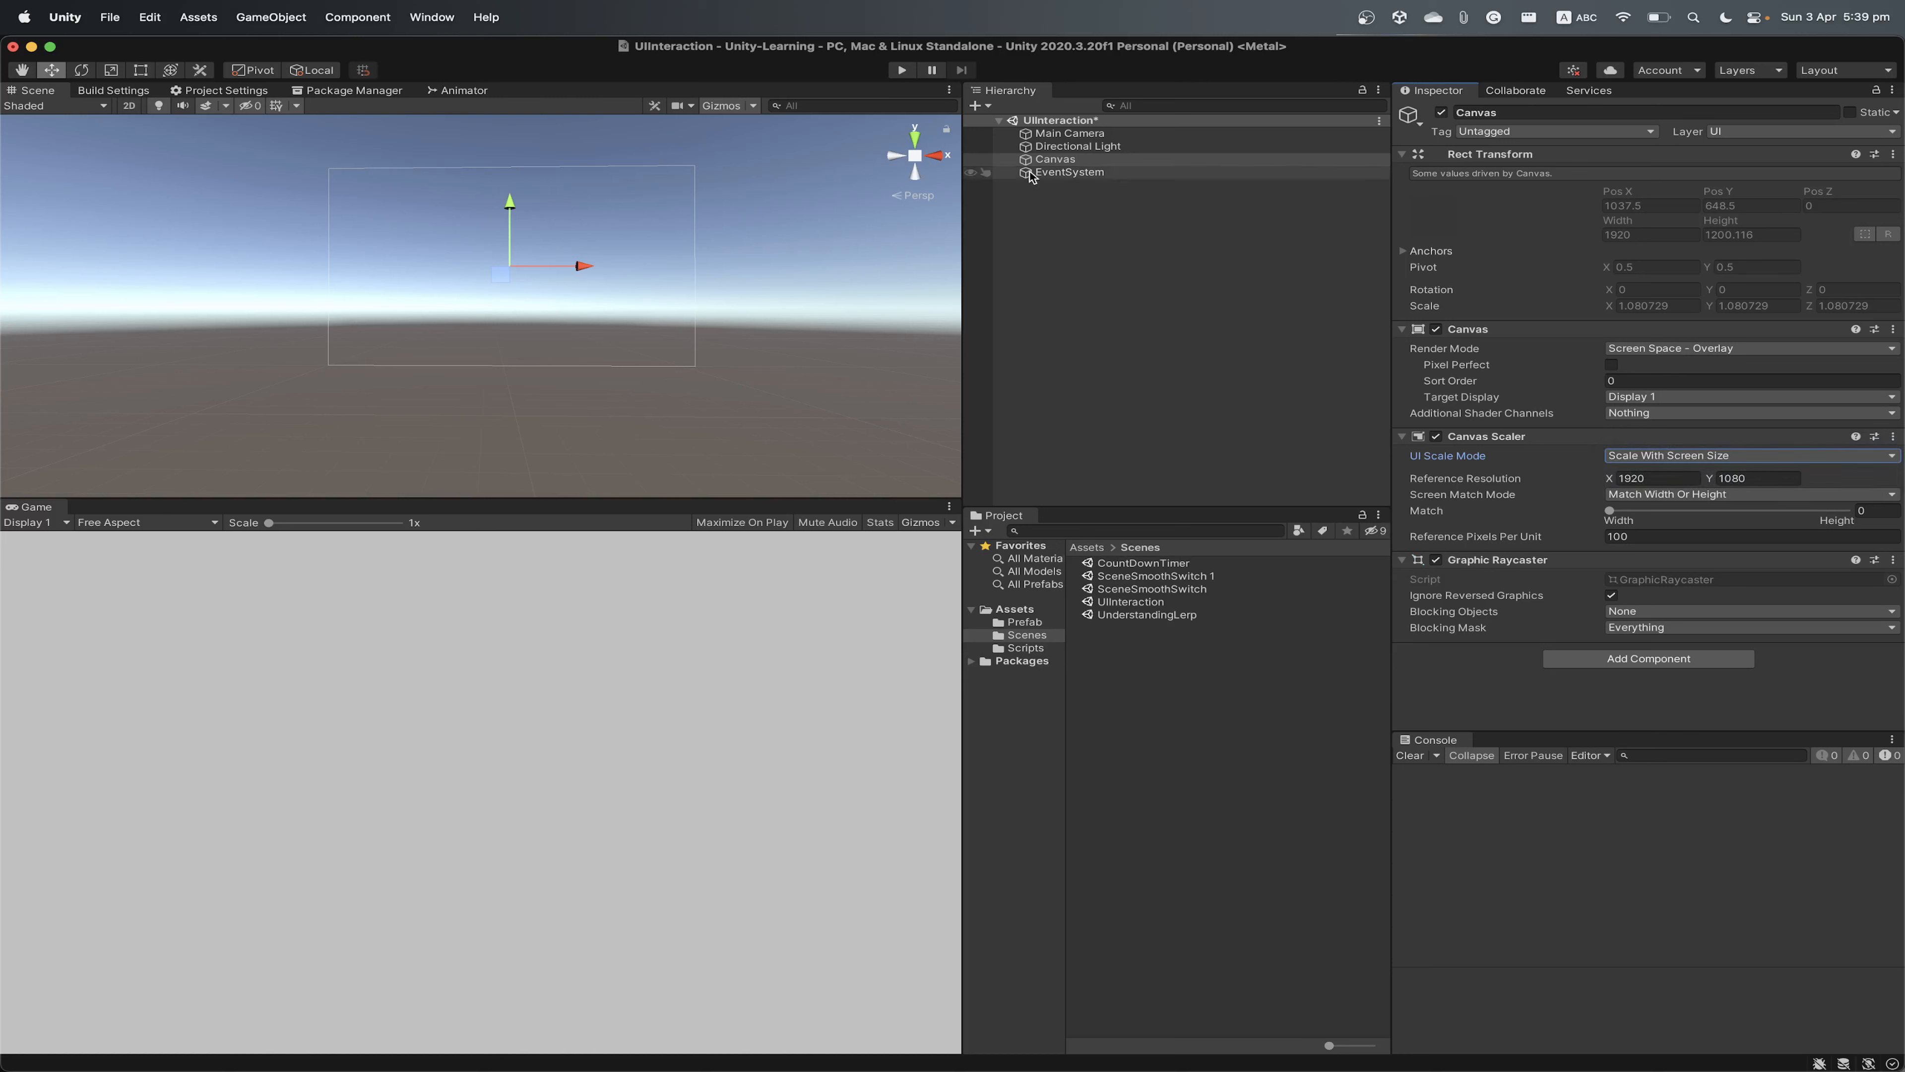
Add a UI Button as a child of the Canvas, keeping its default name
left_click(1039, 159)
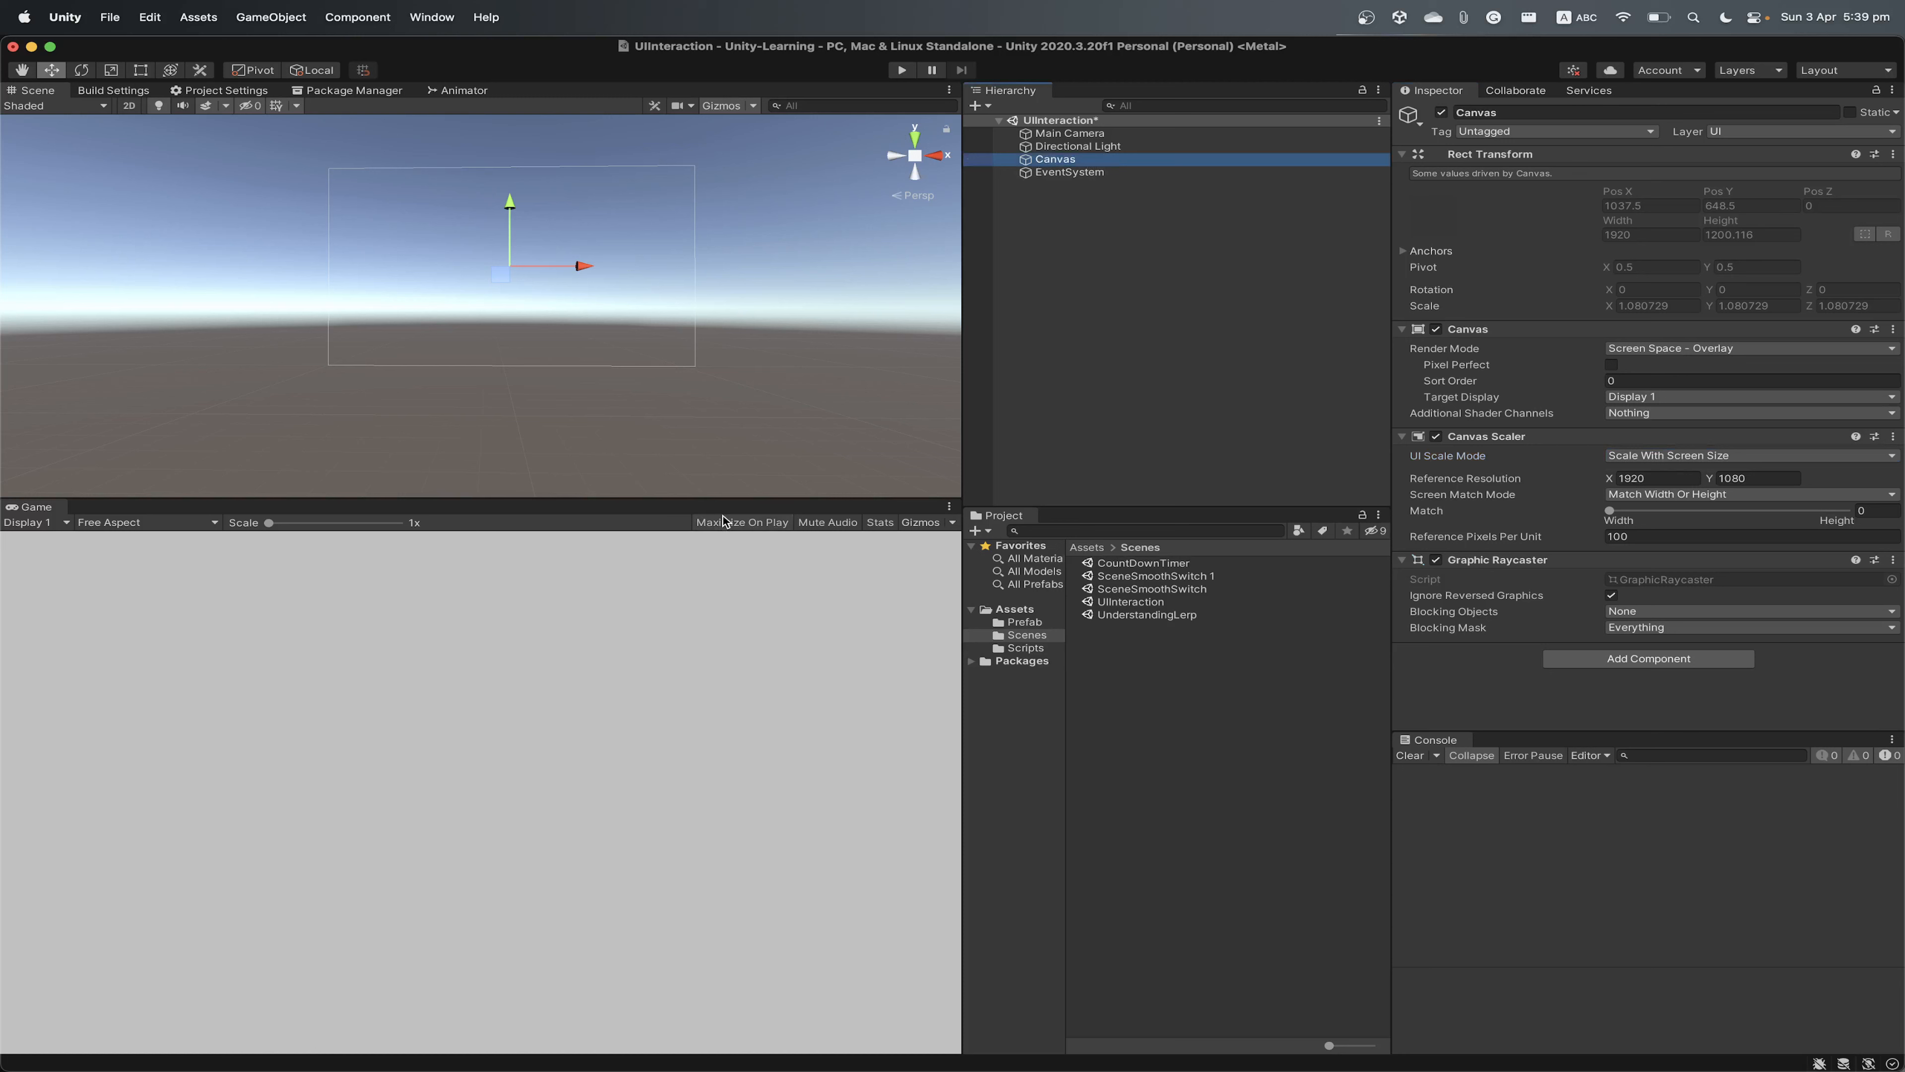
right_click(1035, 160)
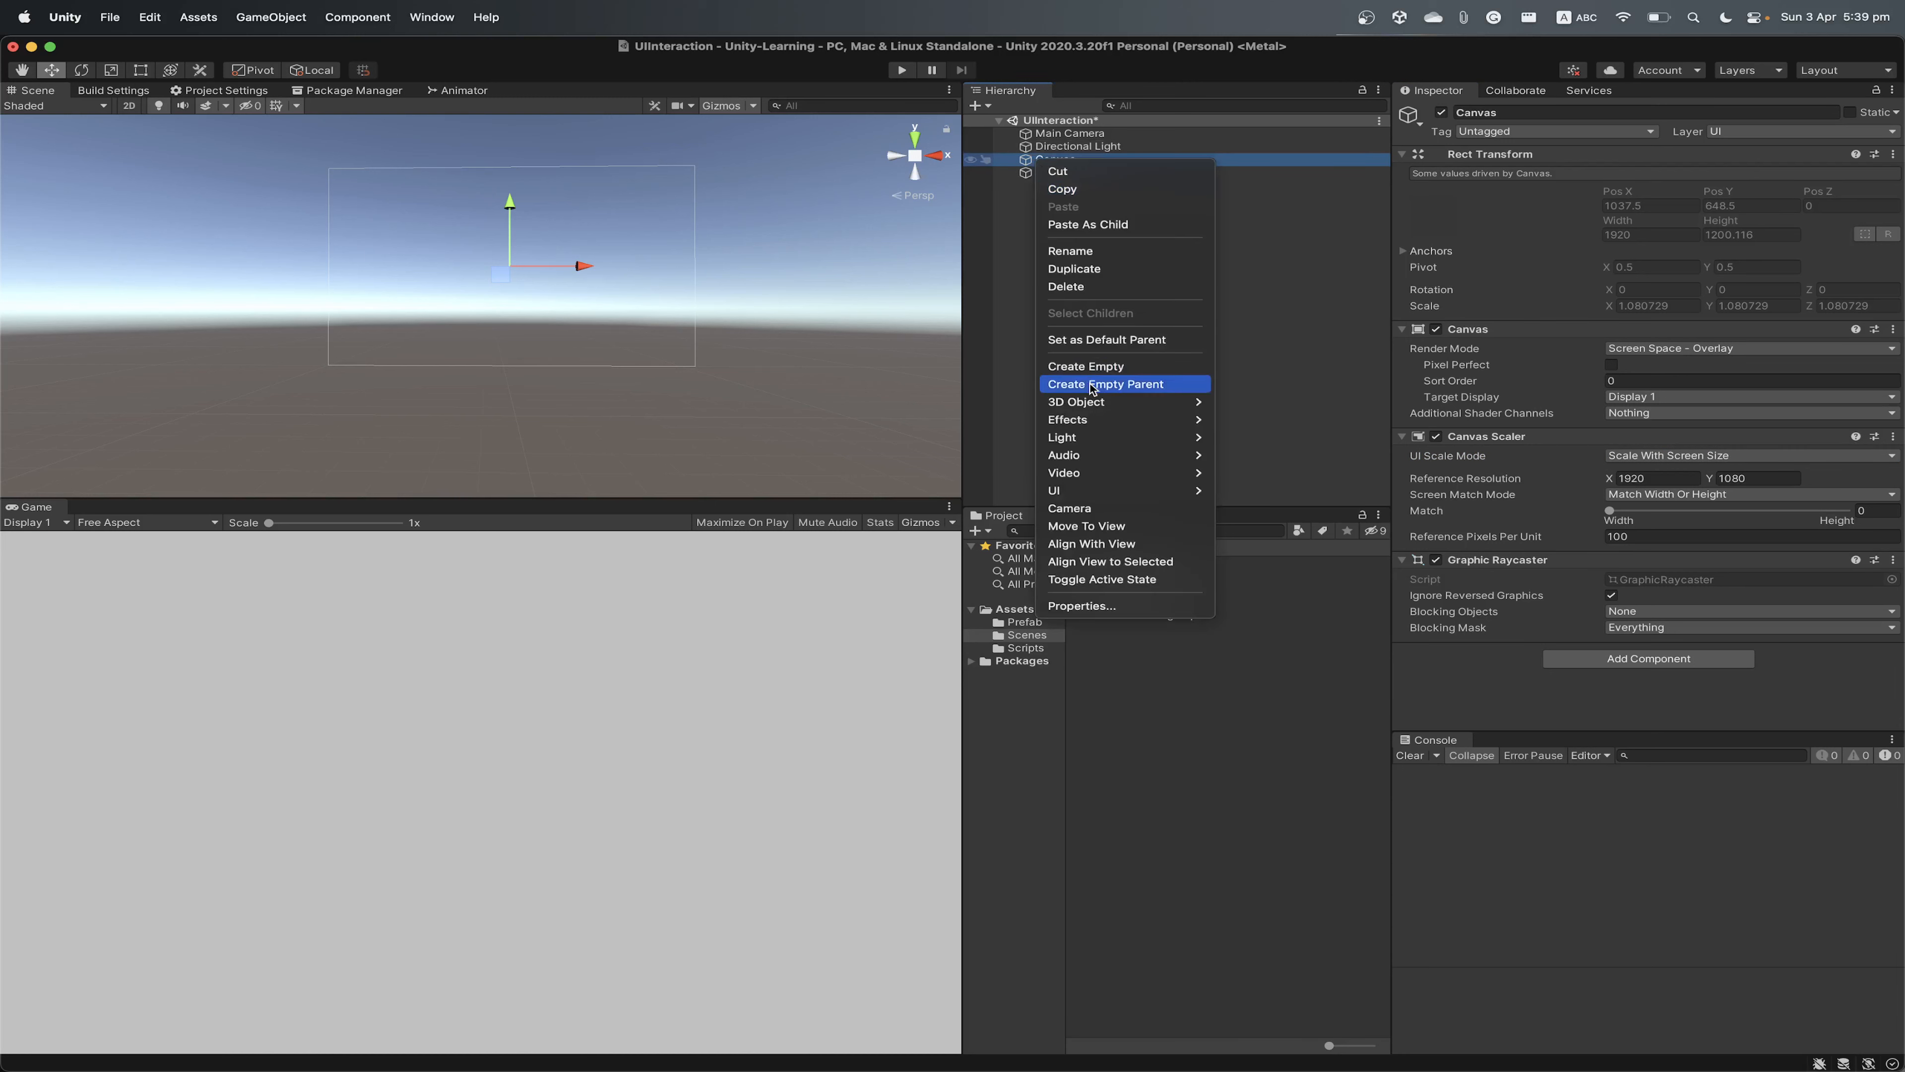
mouse_move(1130, 492)
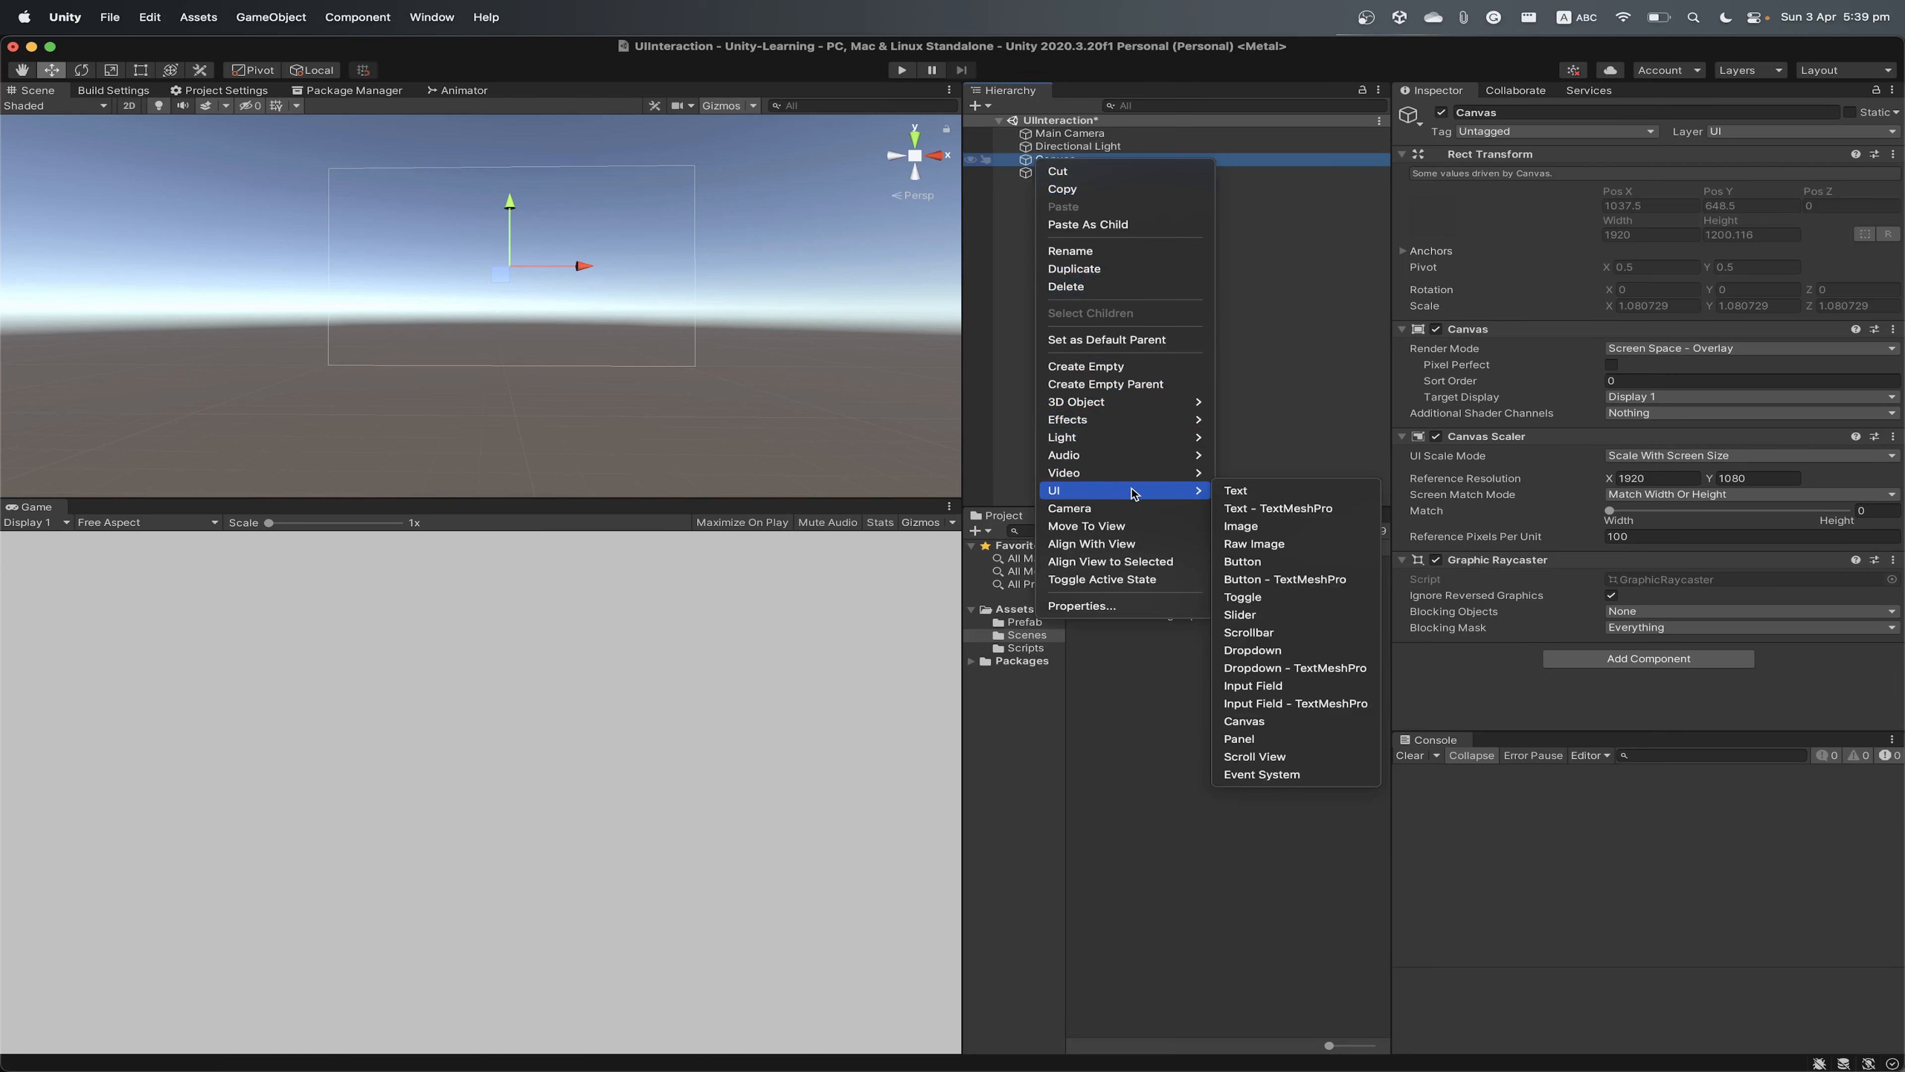
left_click(1269, 562)
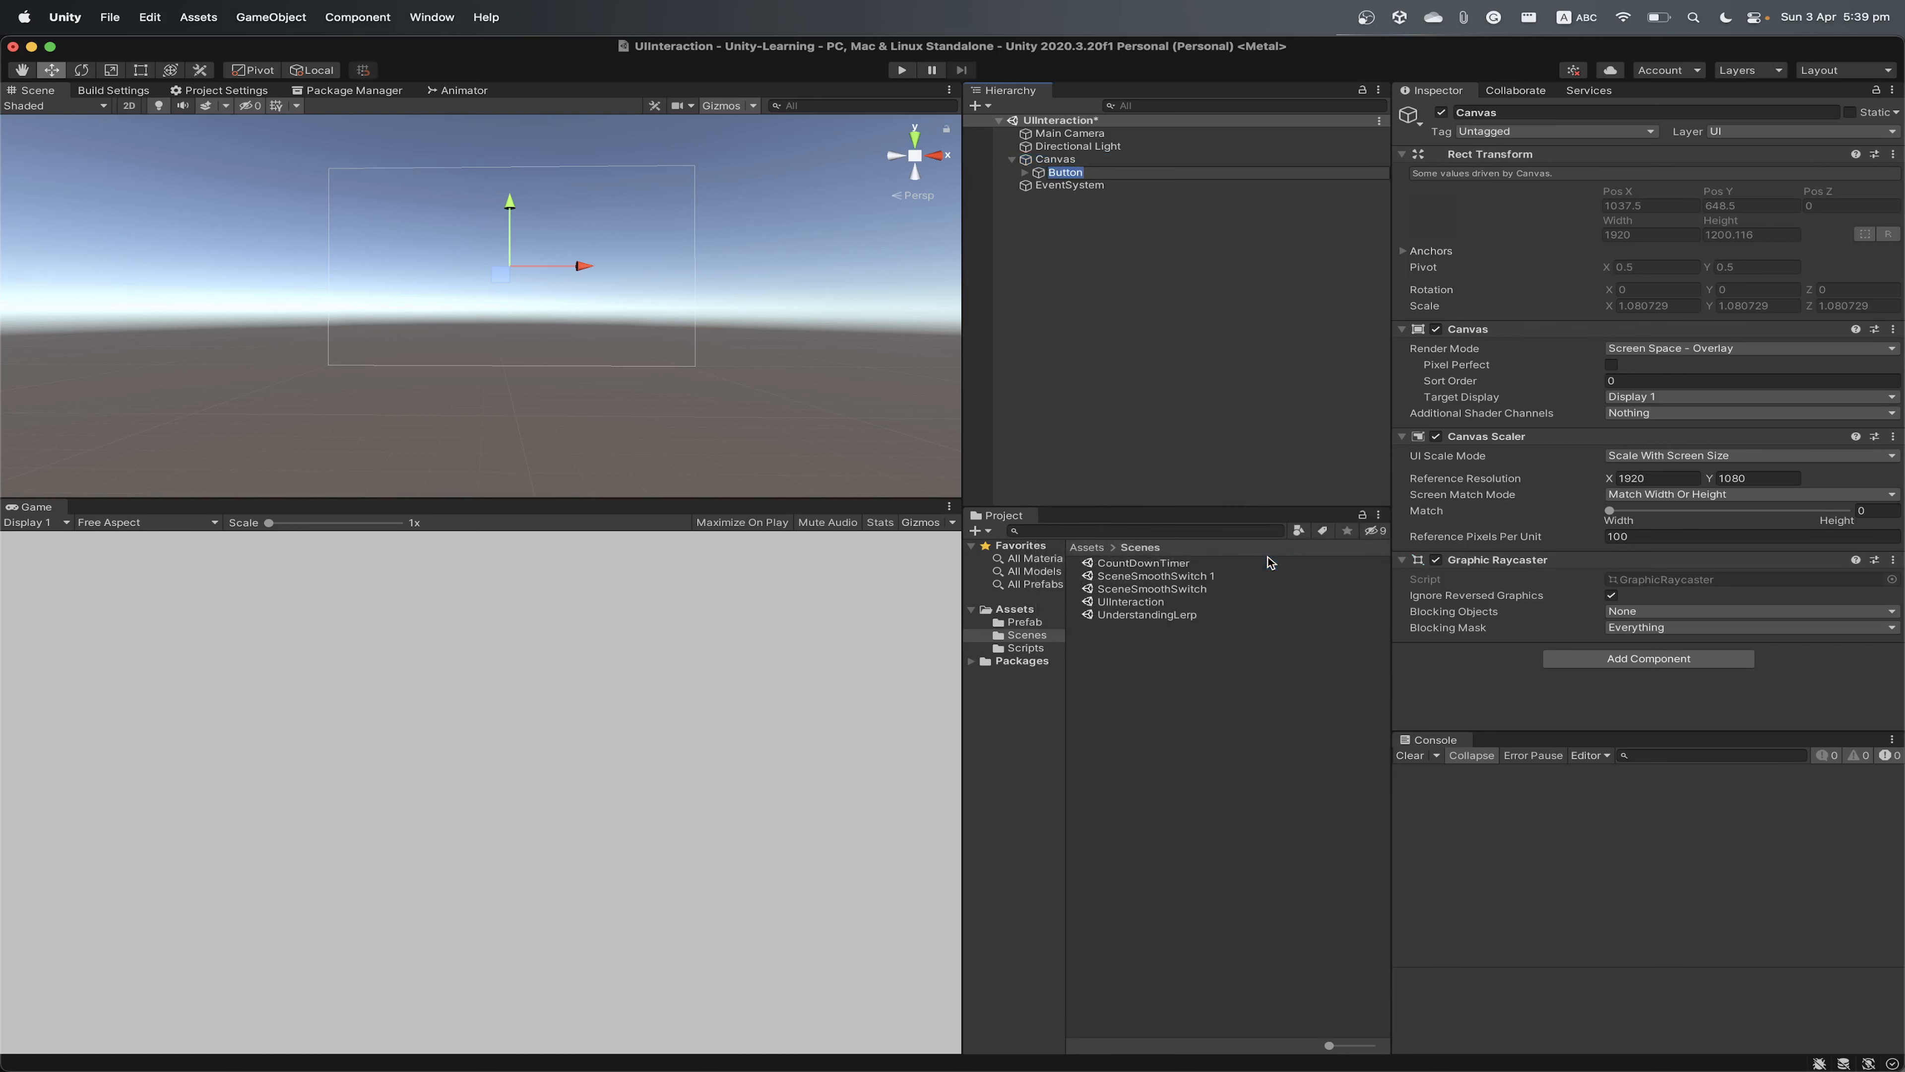
key("Return")
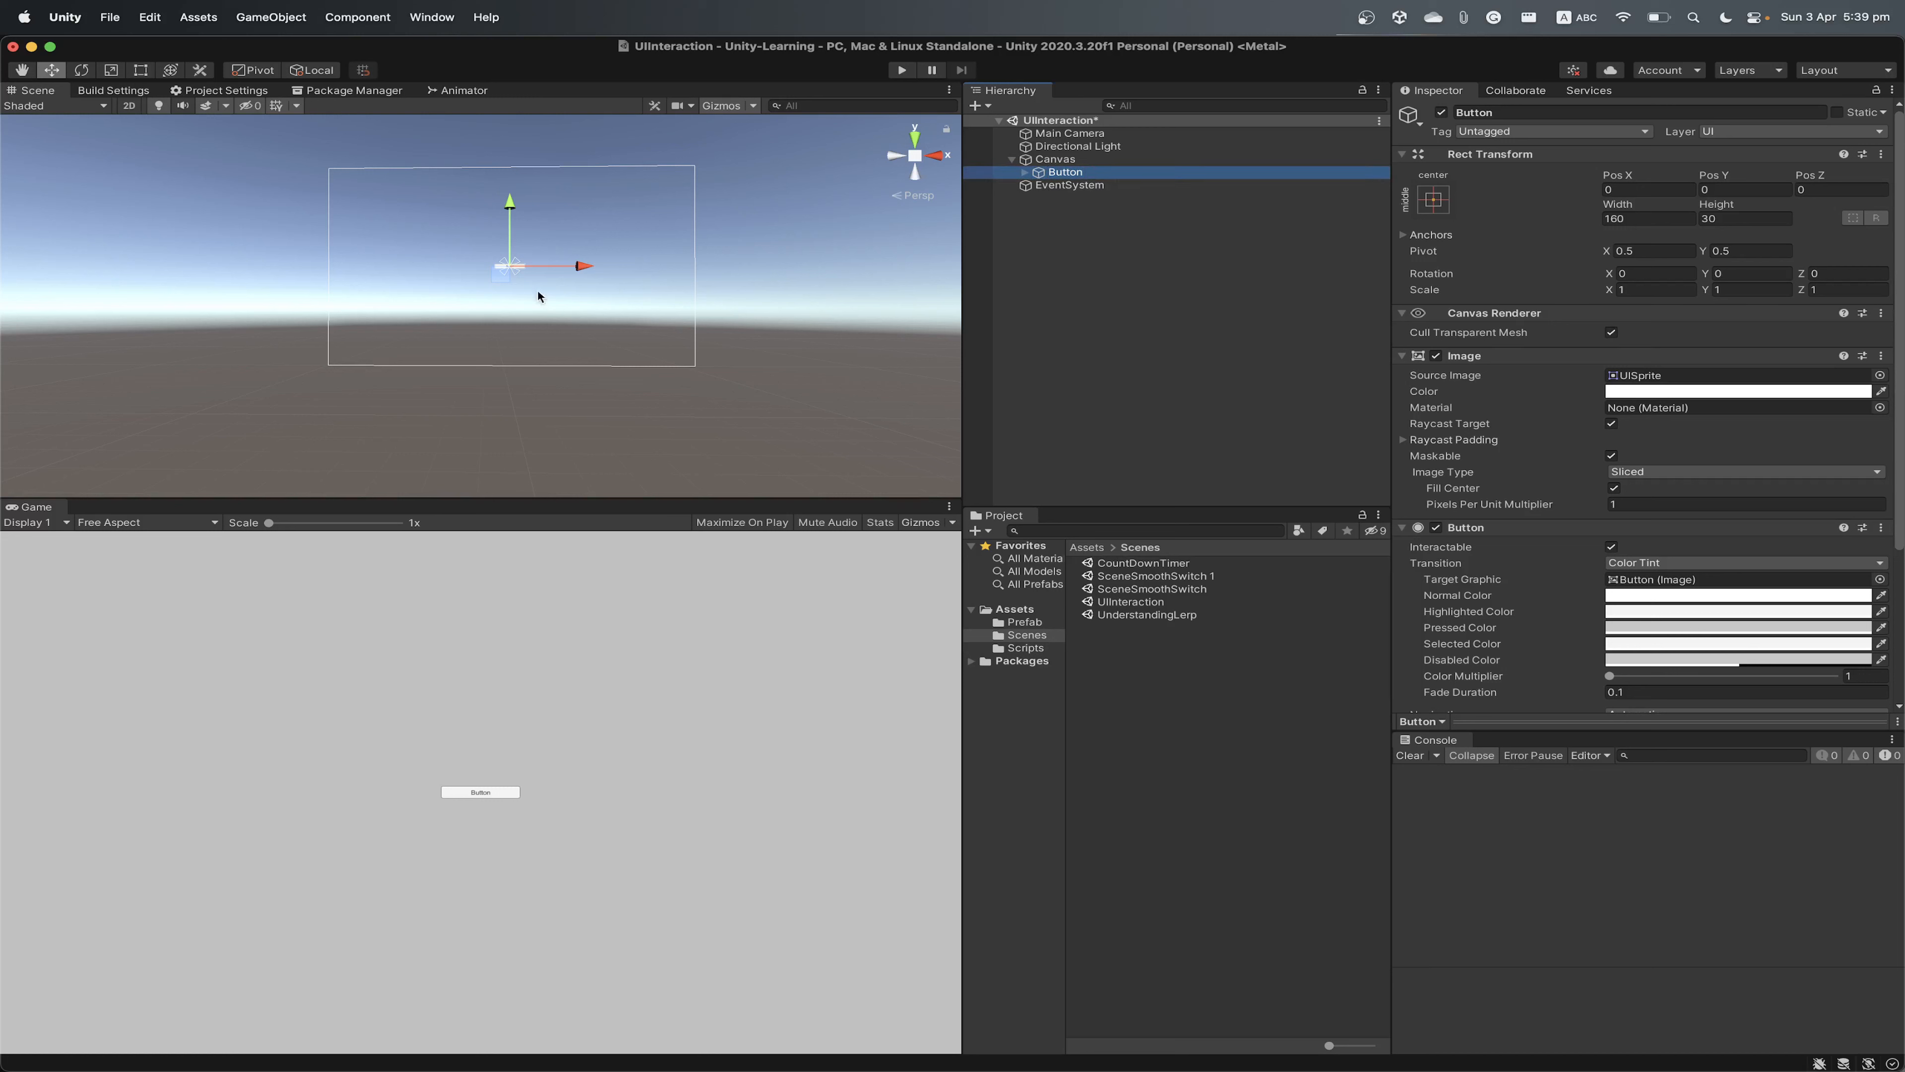
Try enlarging the button uniformly to a scale of about 5.589, review its components, and undo the scaling
key("r")
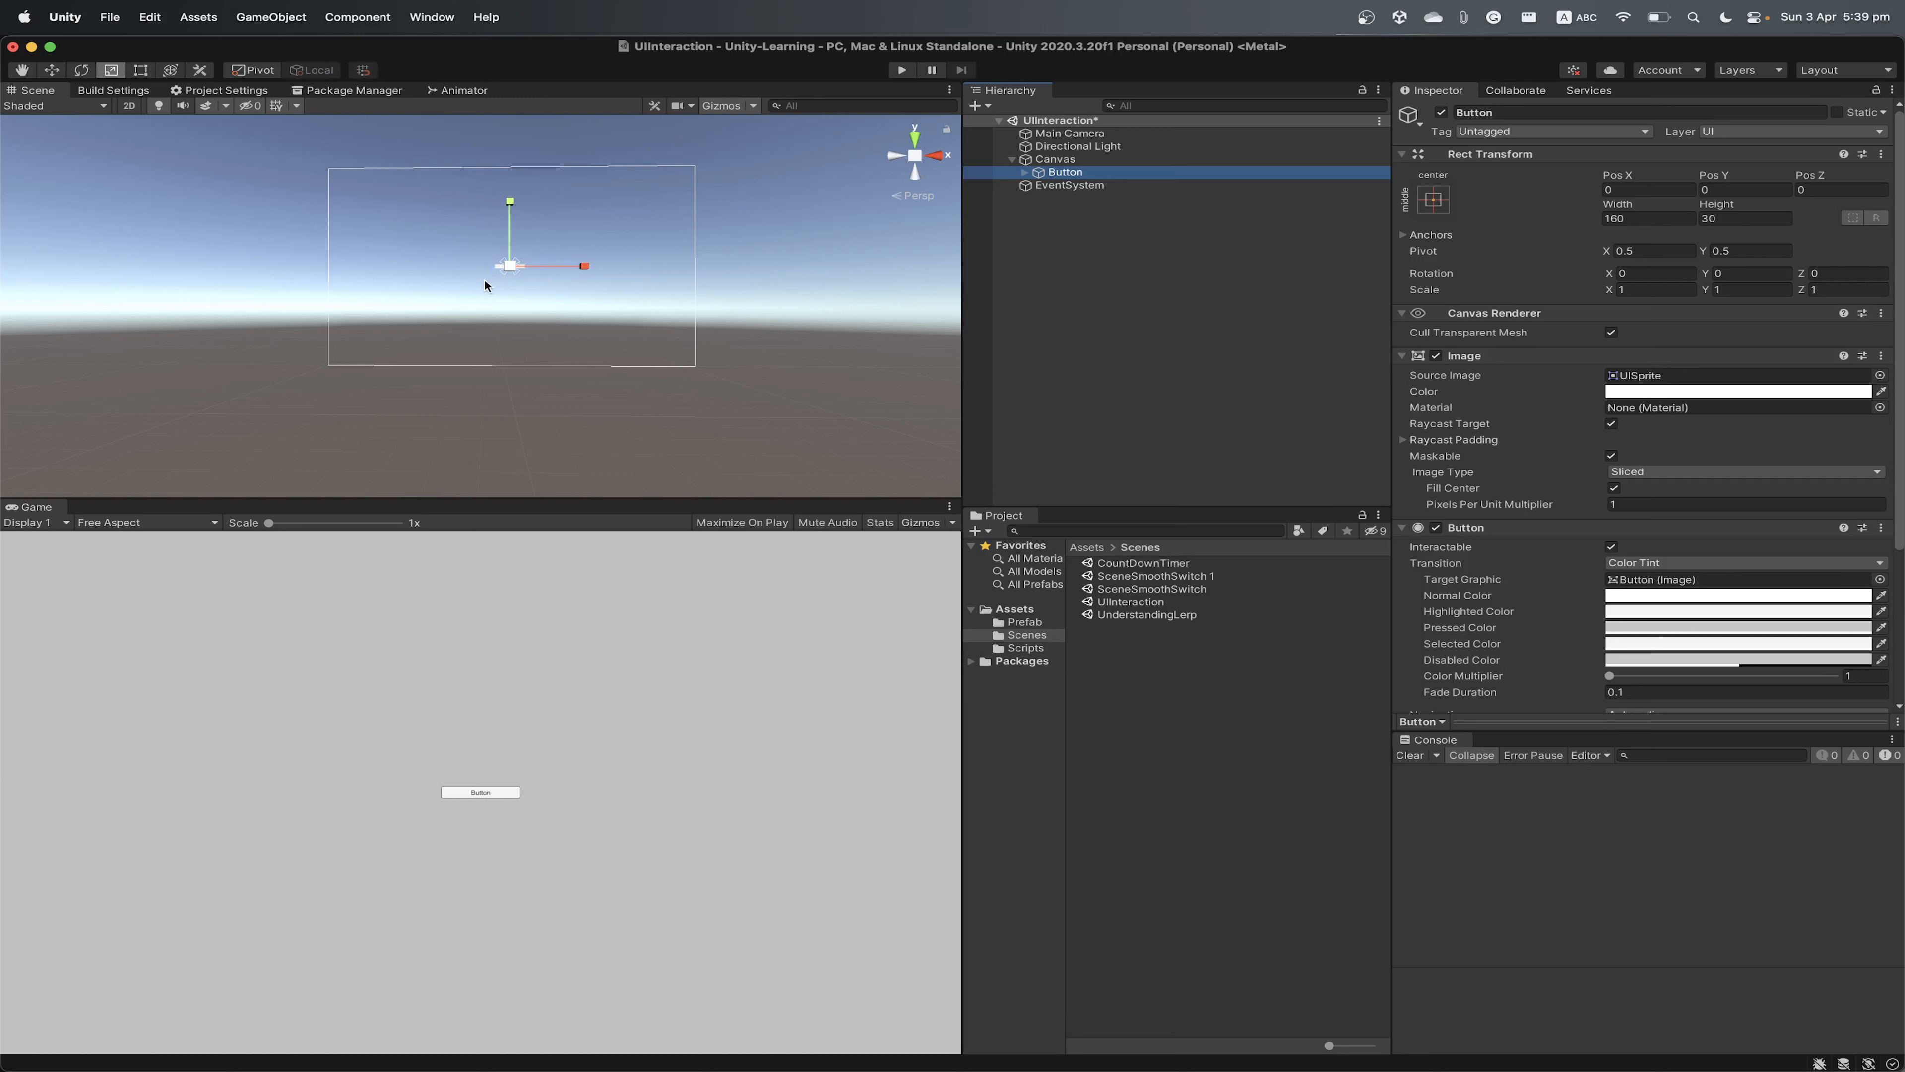
left_click_drag(511, 266, 915, 201)
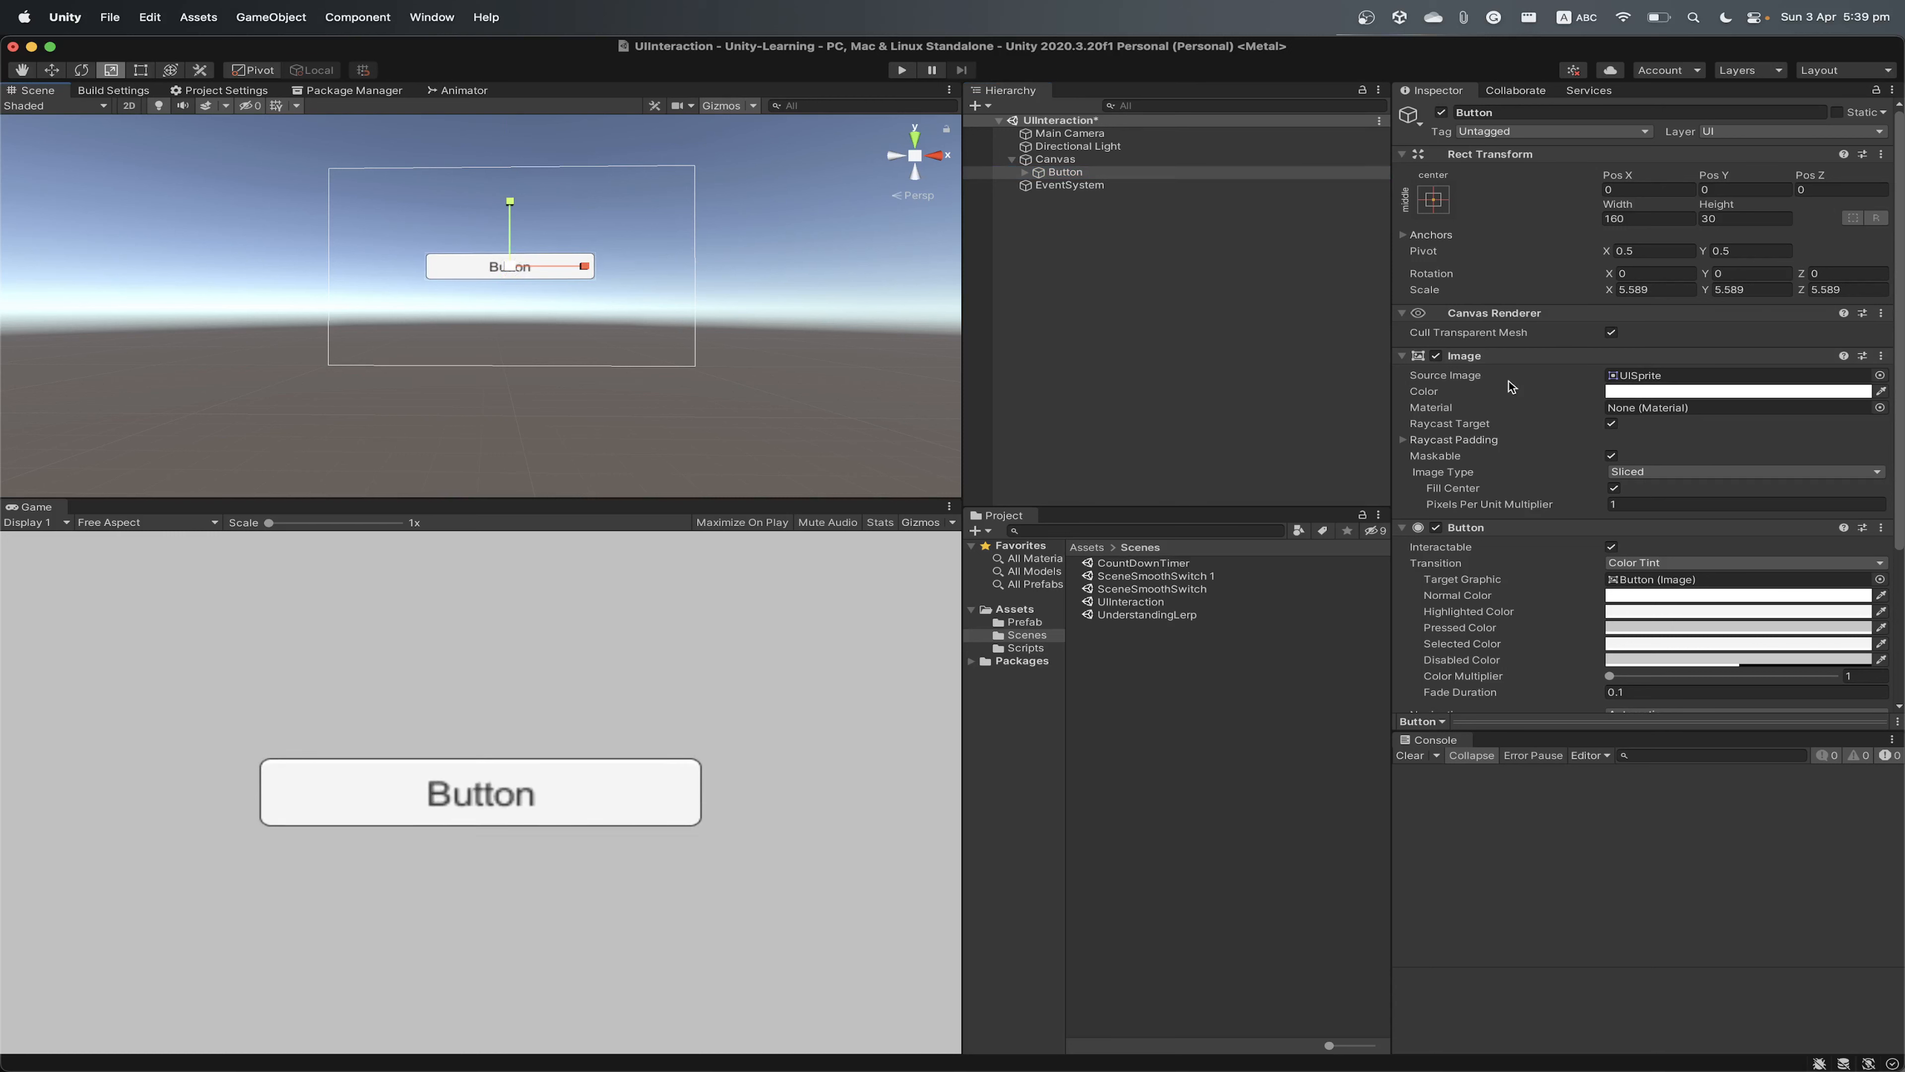
scroll(1510, 386, "down", 5)
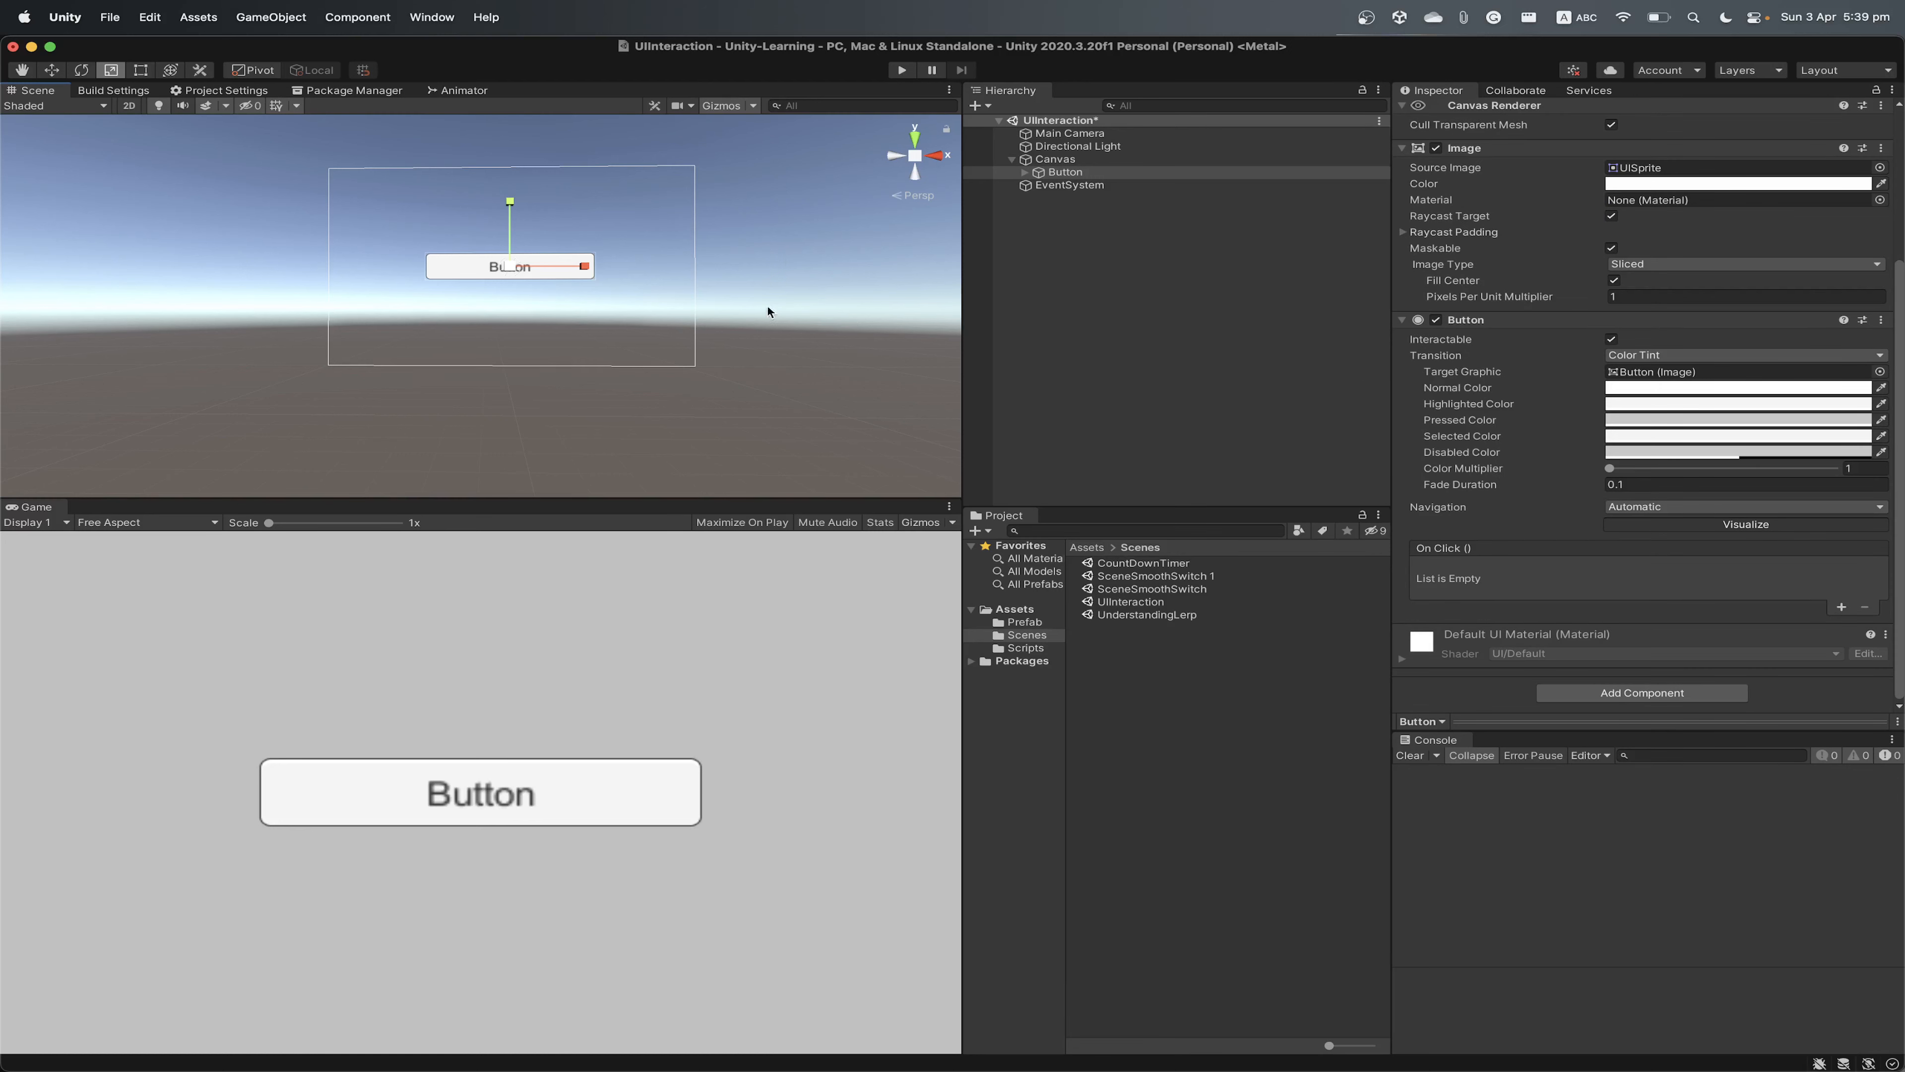
scroll(1613, 289, "up", 5)
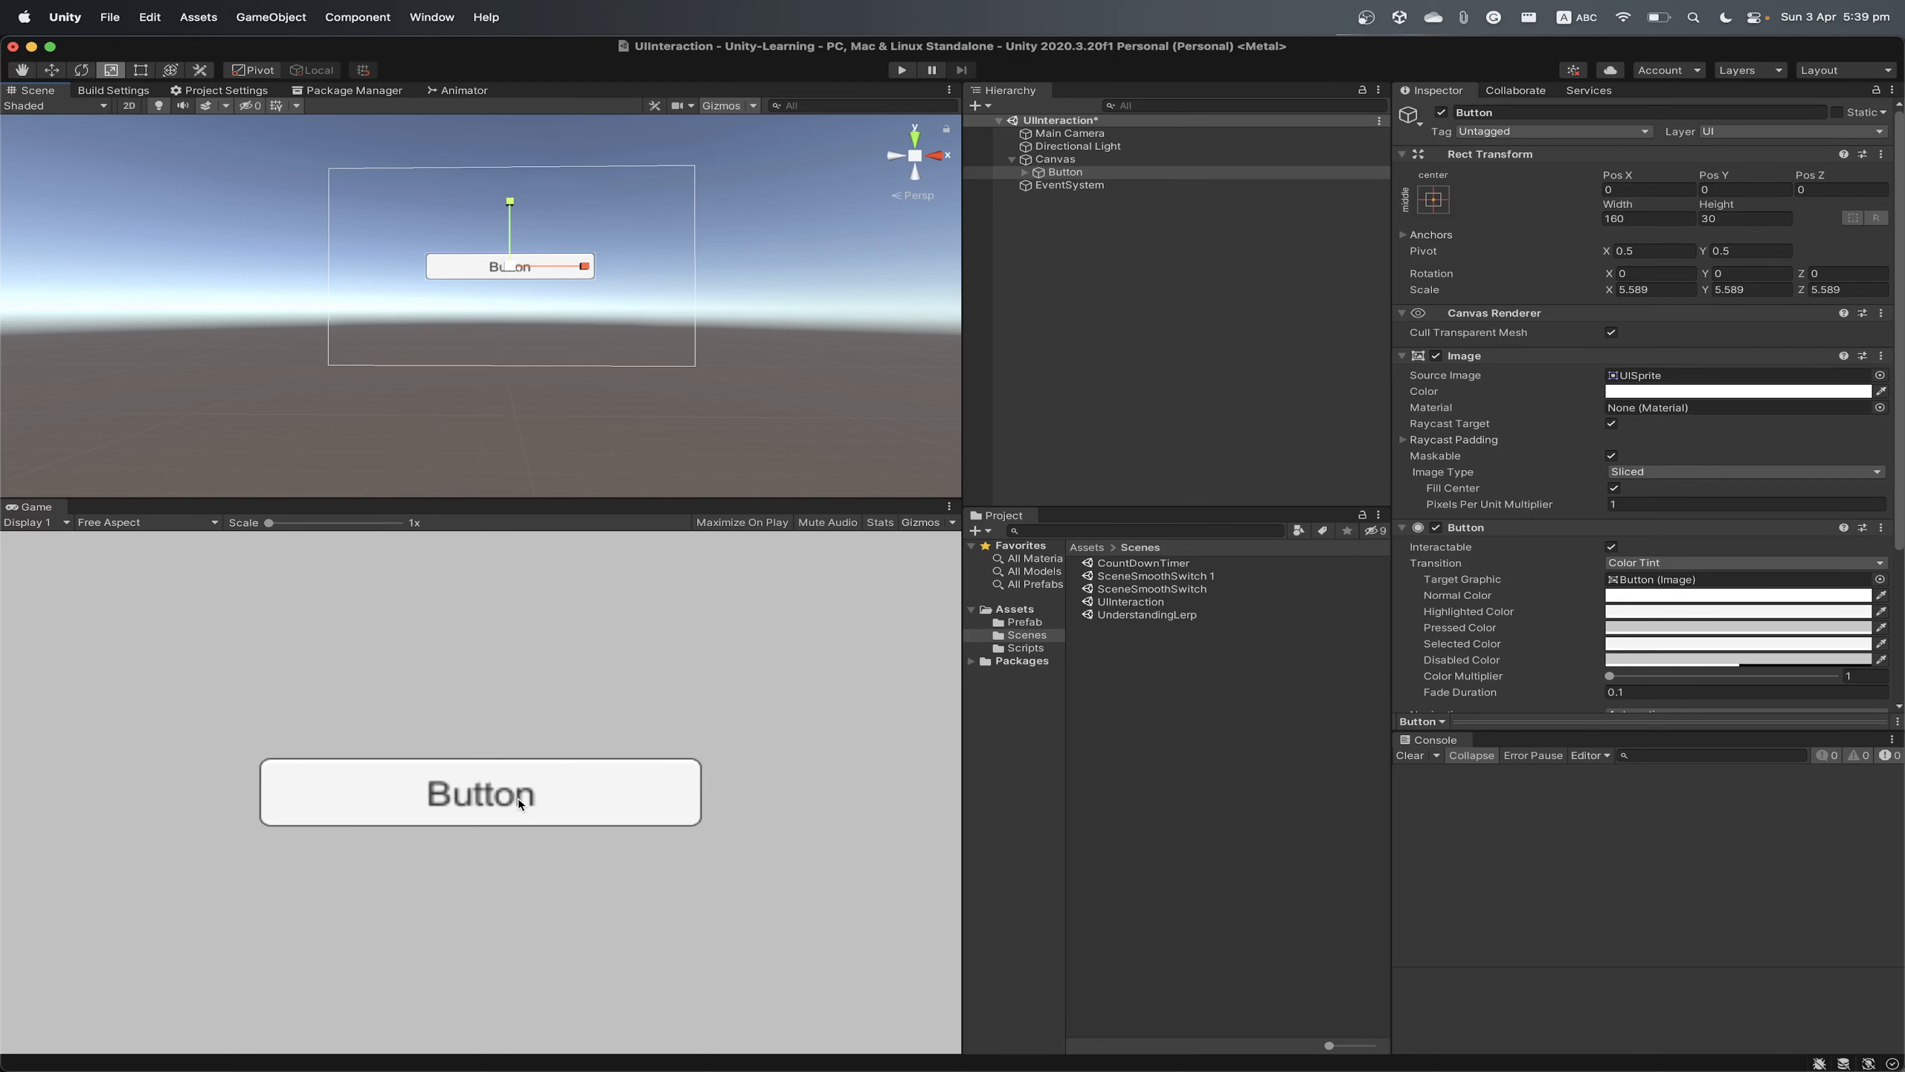
key("super+z")
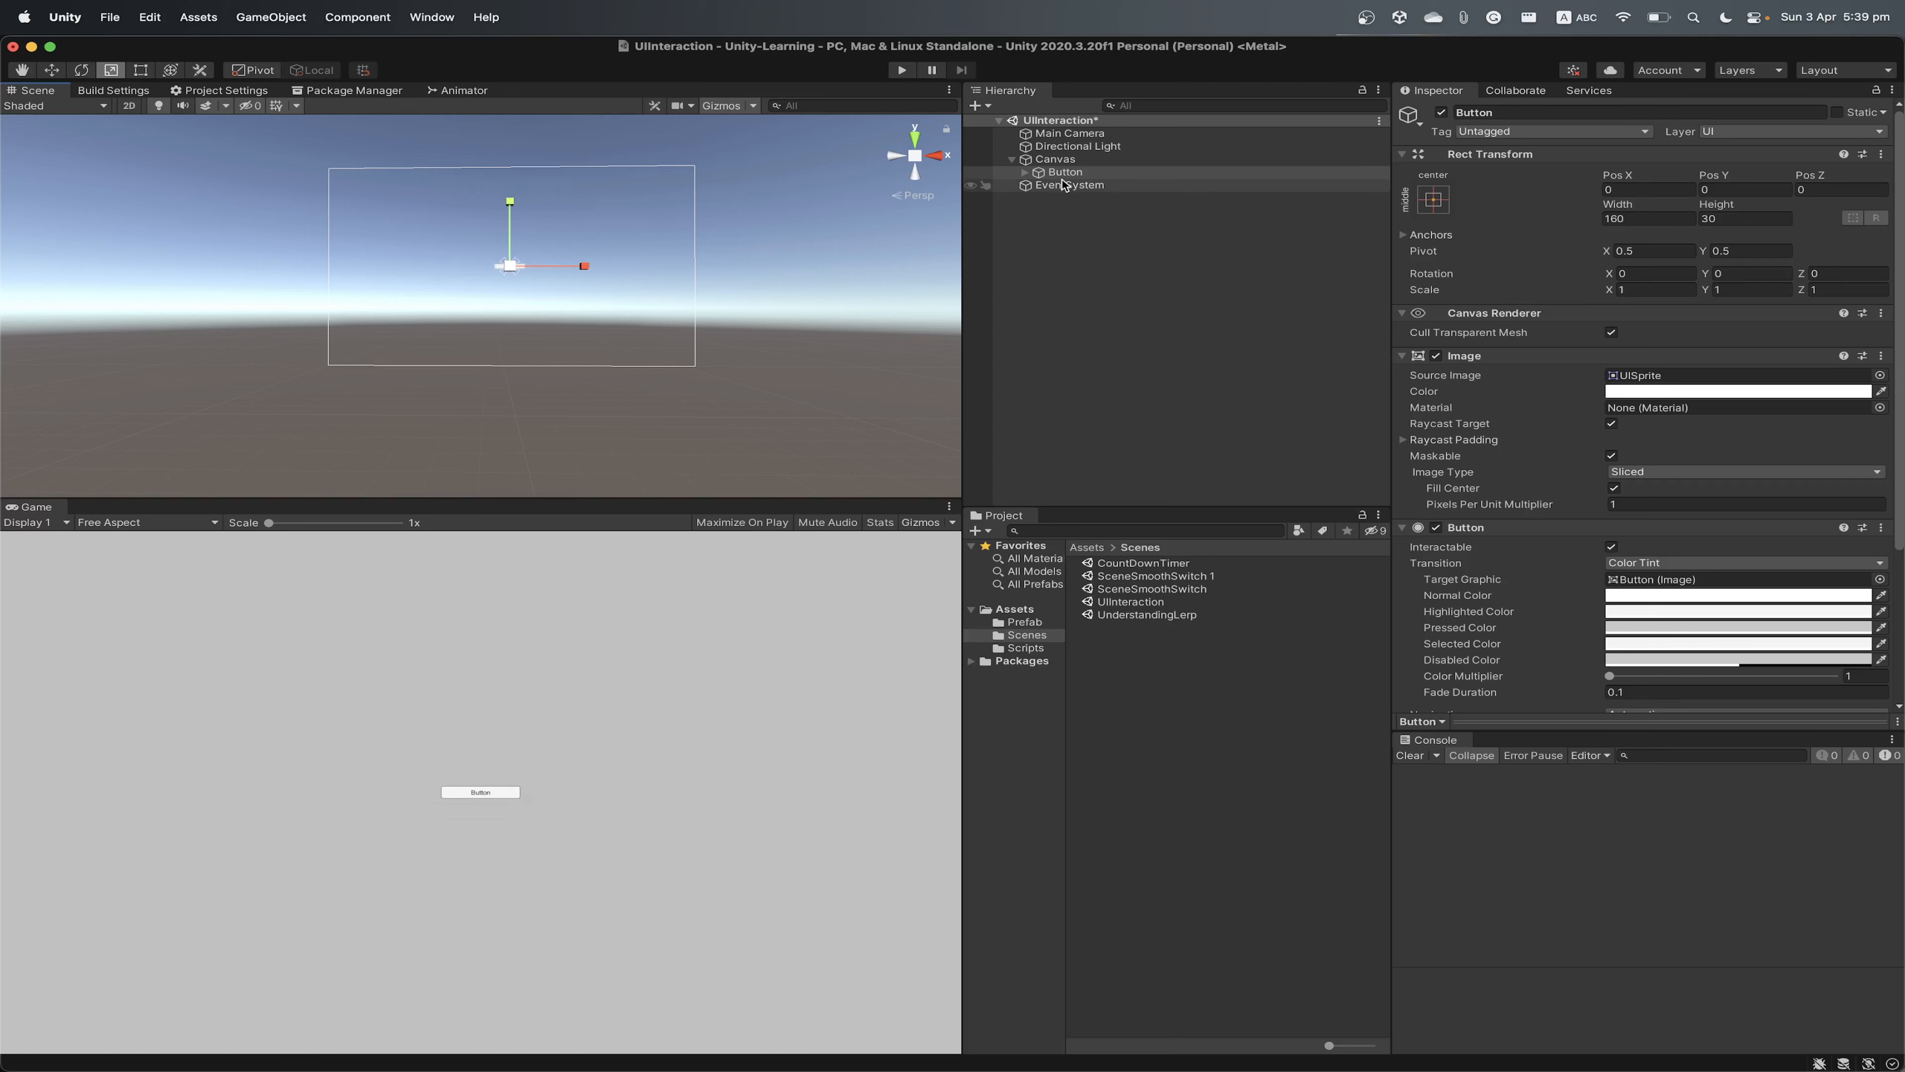
Resize the button with the Rect tool to about 568 by 183, keeping it roughly centred horizontally on the canvas
left_click(1044, 161)
left_click(1048, 173)
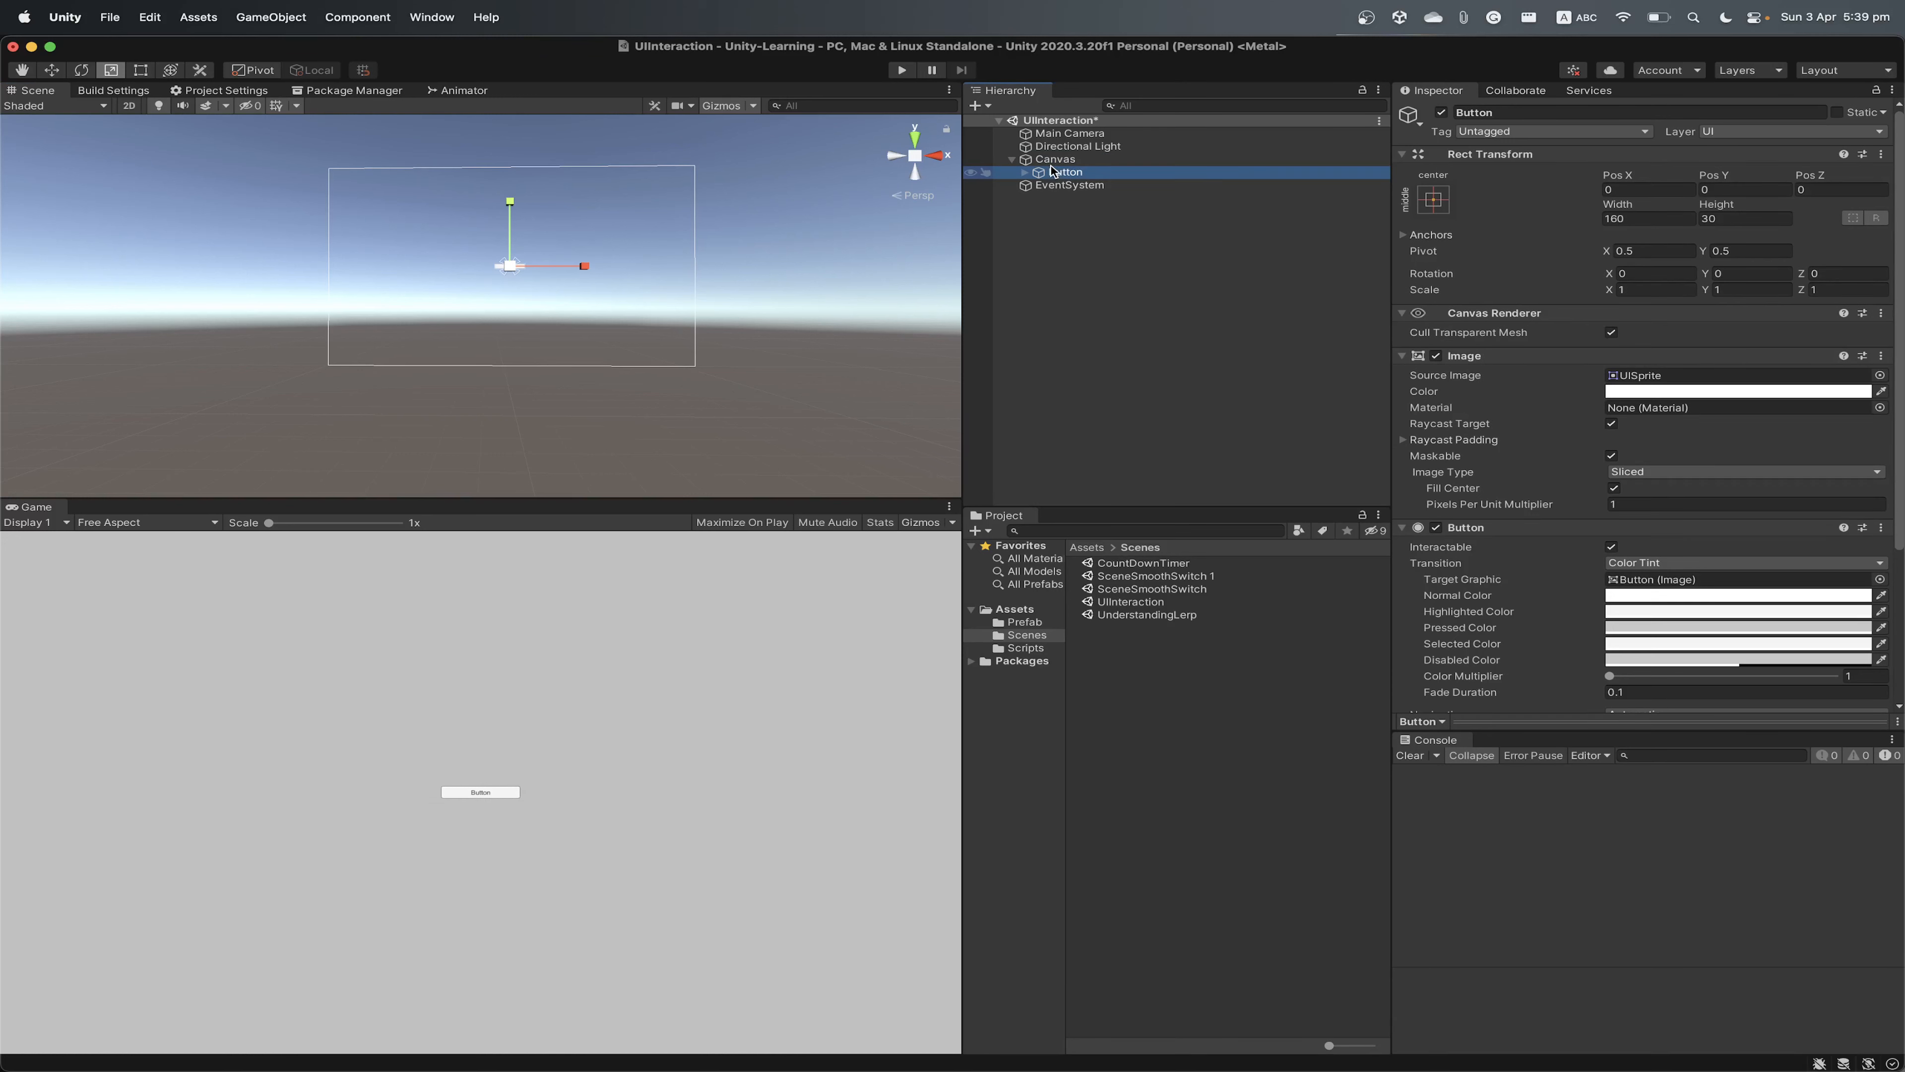
key("t")
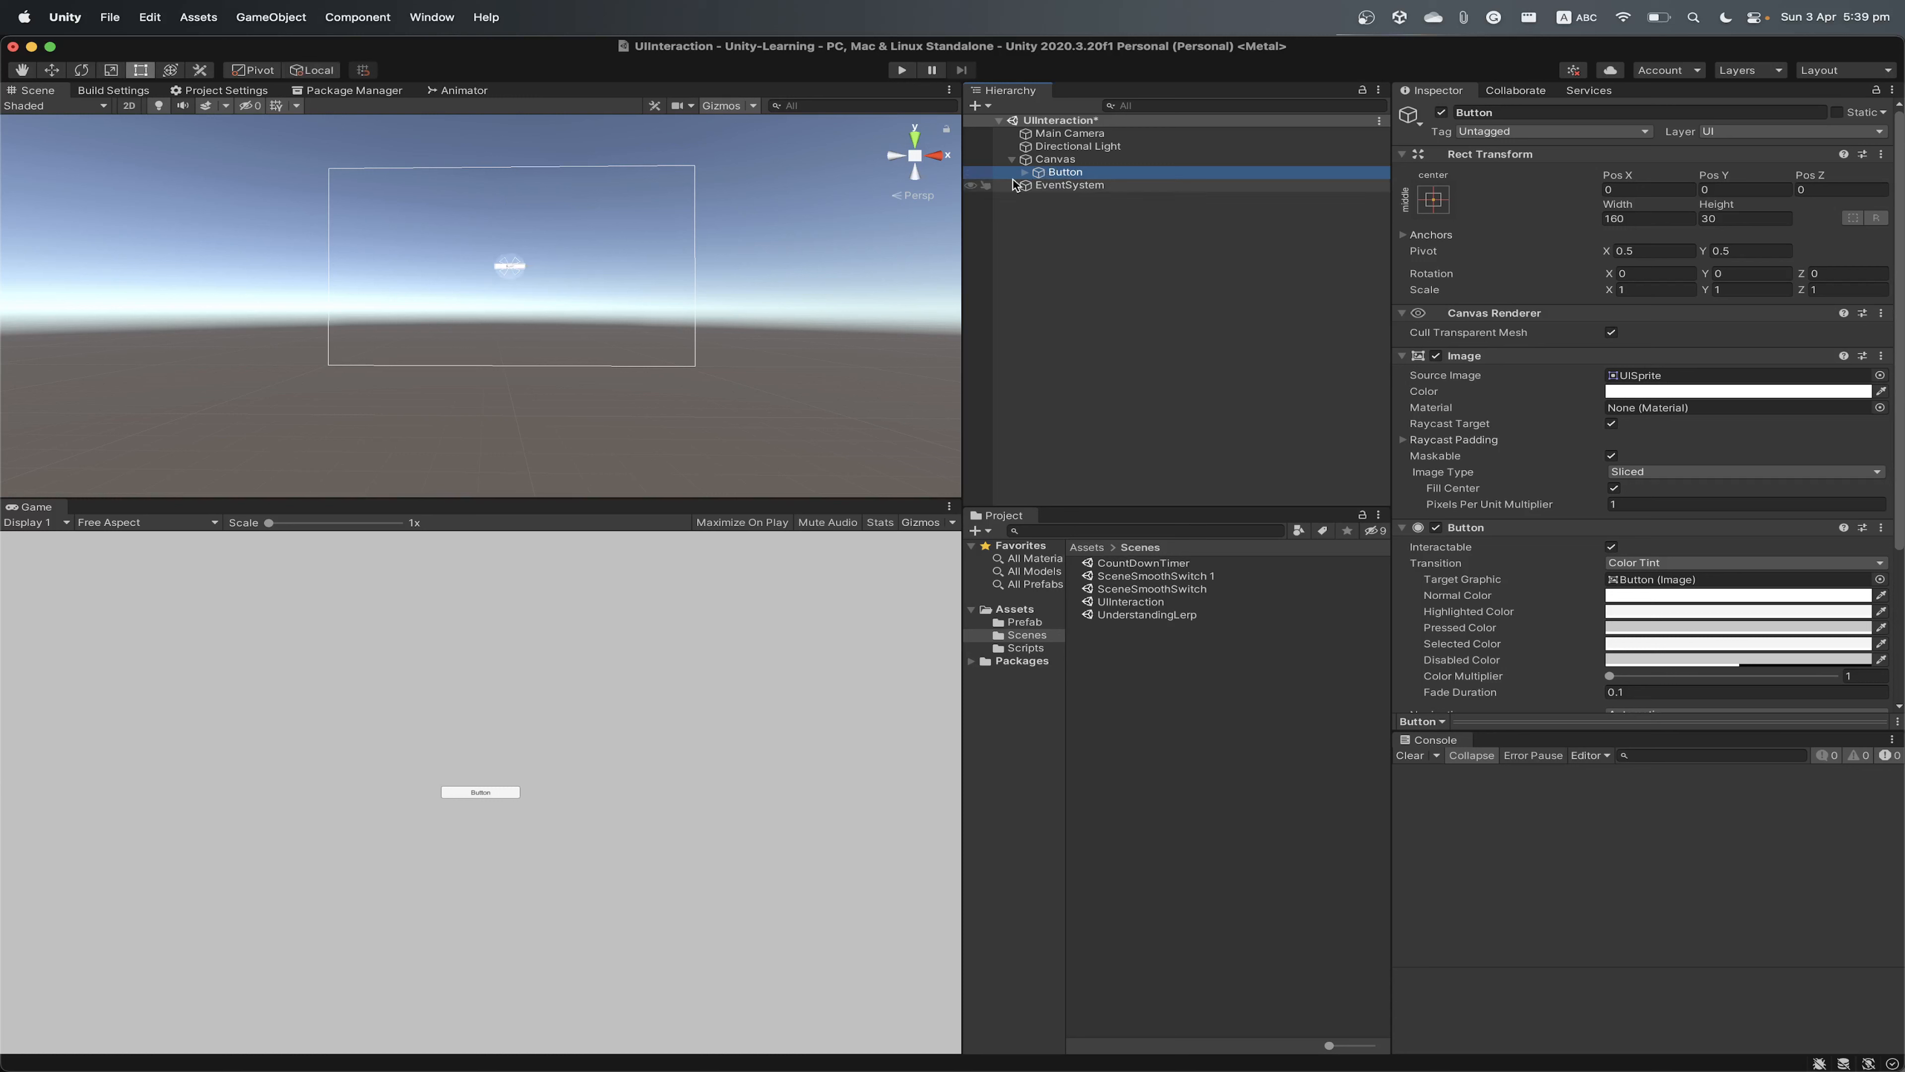
key("f")
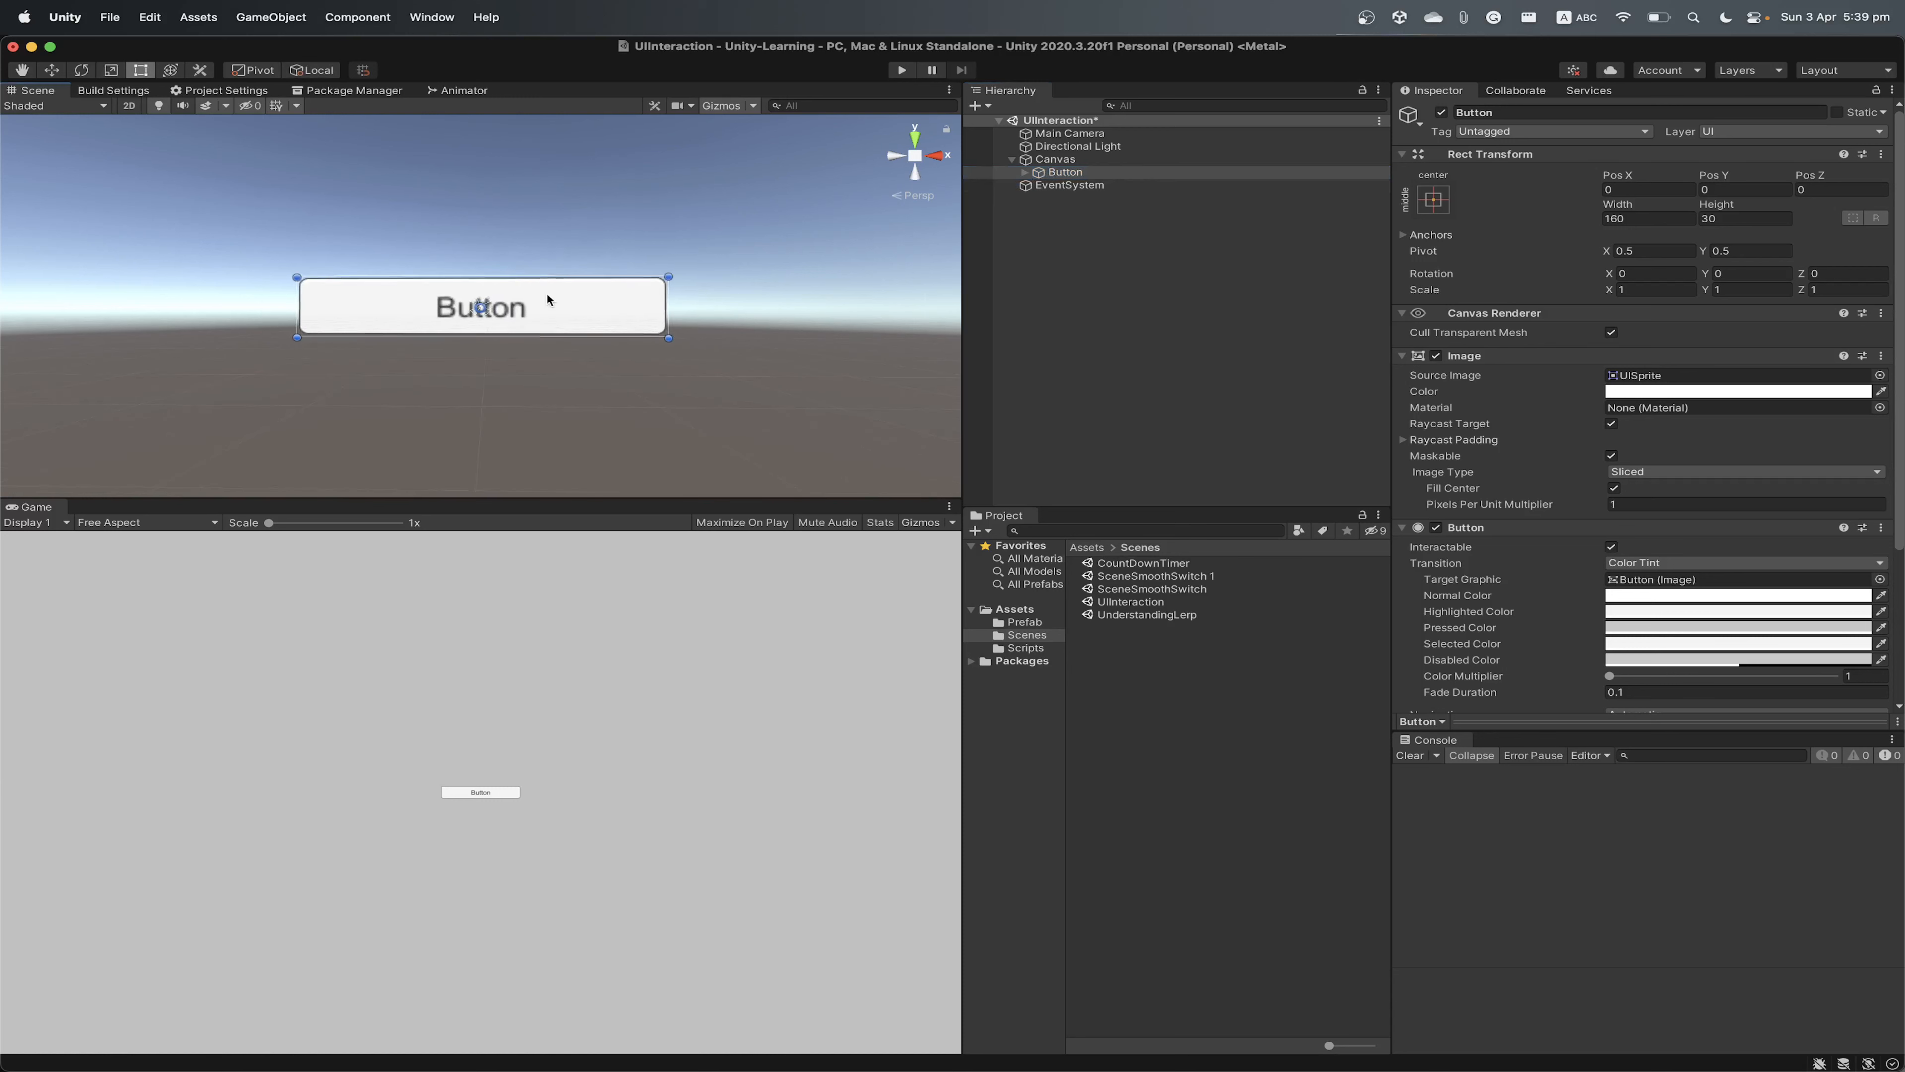
scroll(546, 292, "down", 3)
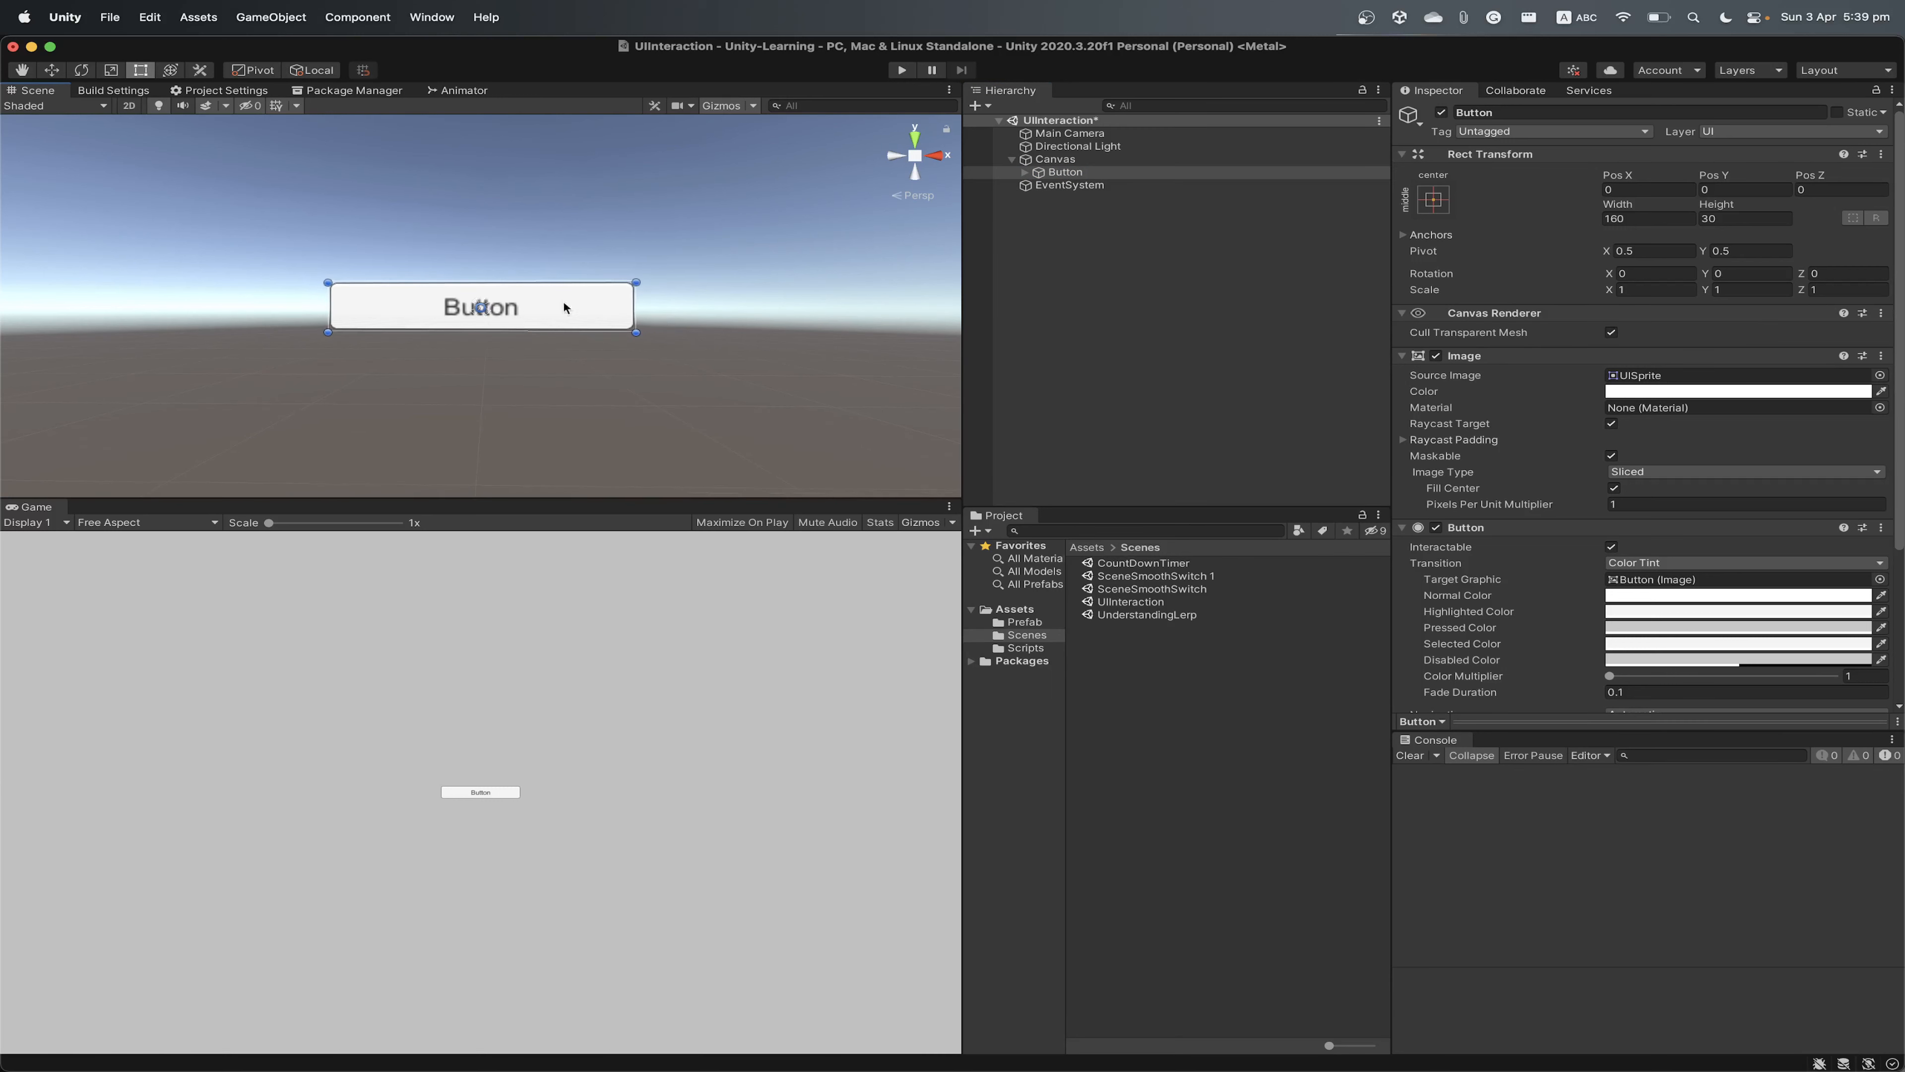
left_click_drag(636, 332, 851, 427)
scroll(600, 381, "down", 6)
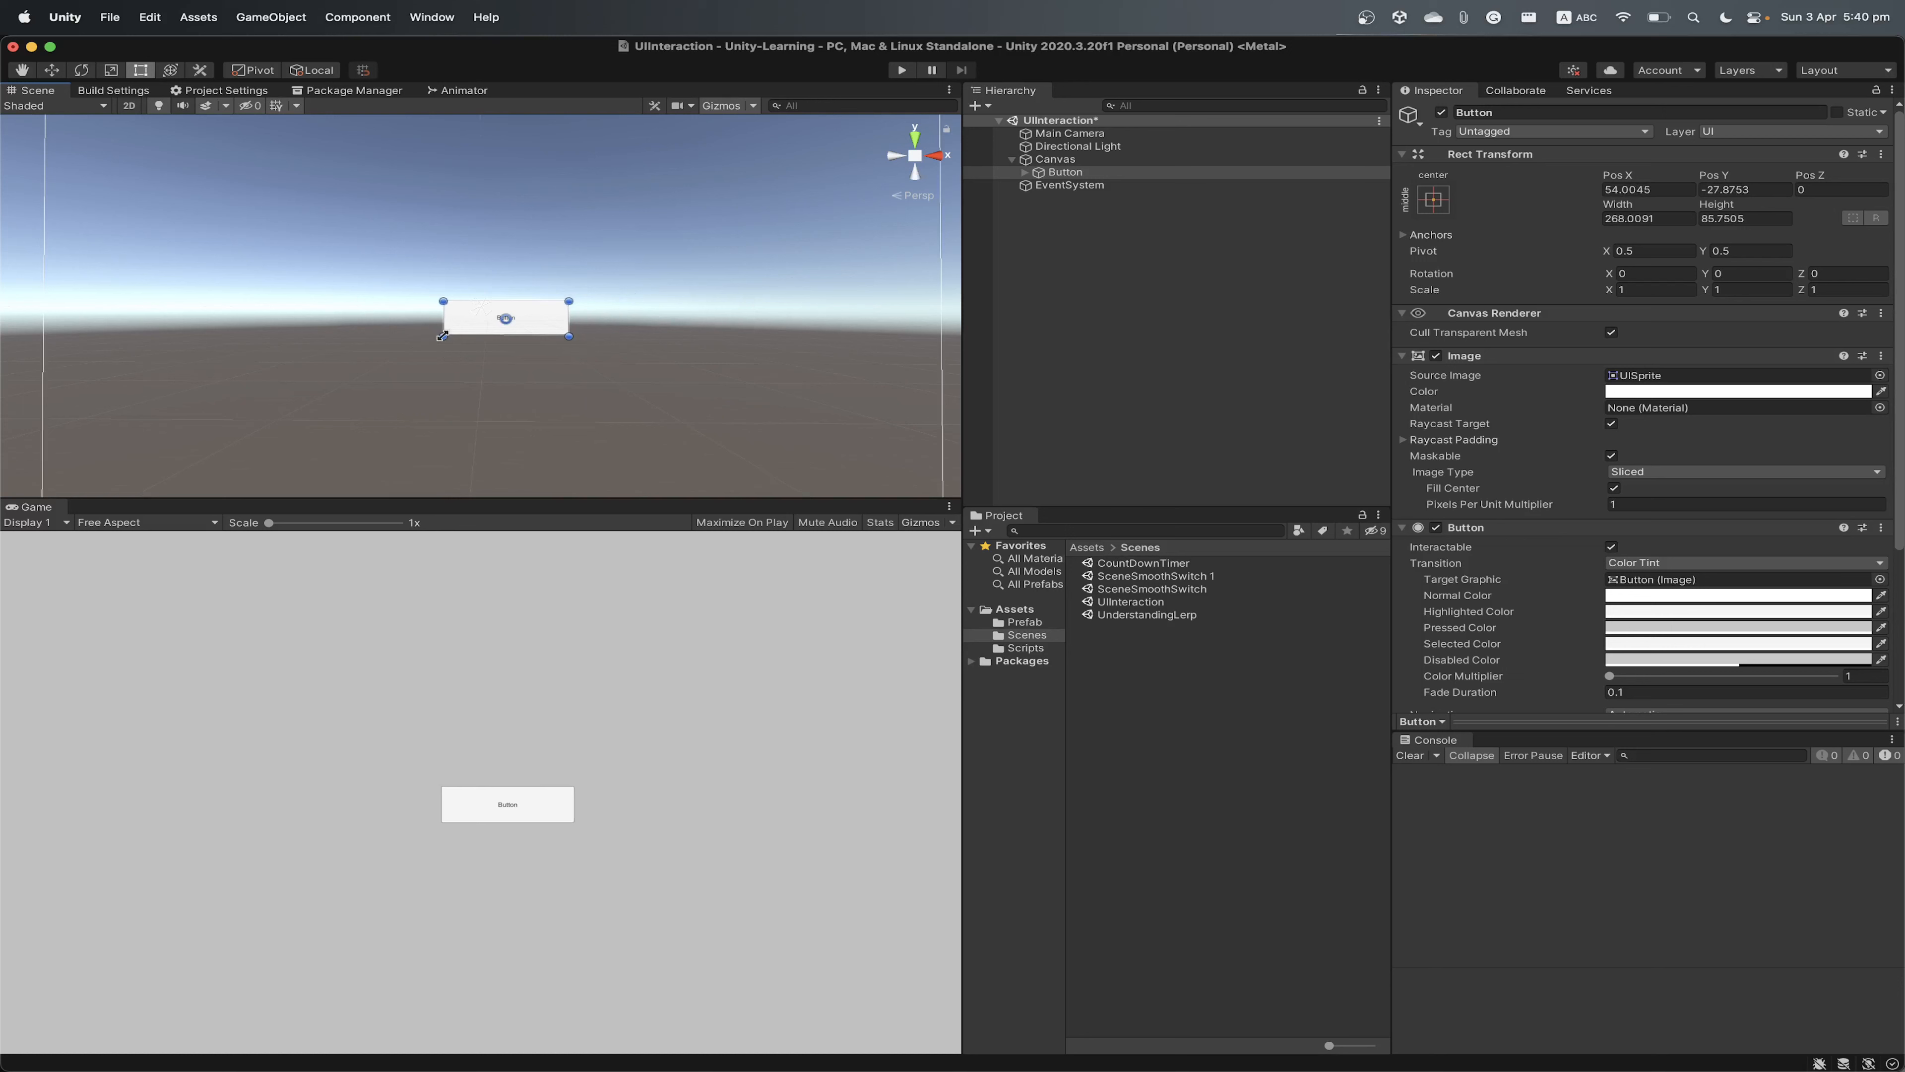
left_click_drag(443, 337, 347, 360)
left_click_drag(570, 358, 614, 376)
Set the font size of the button's child Text object to 61
left_click(1032, 174)
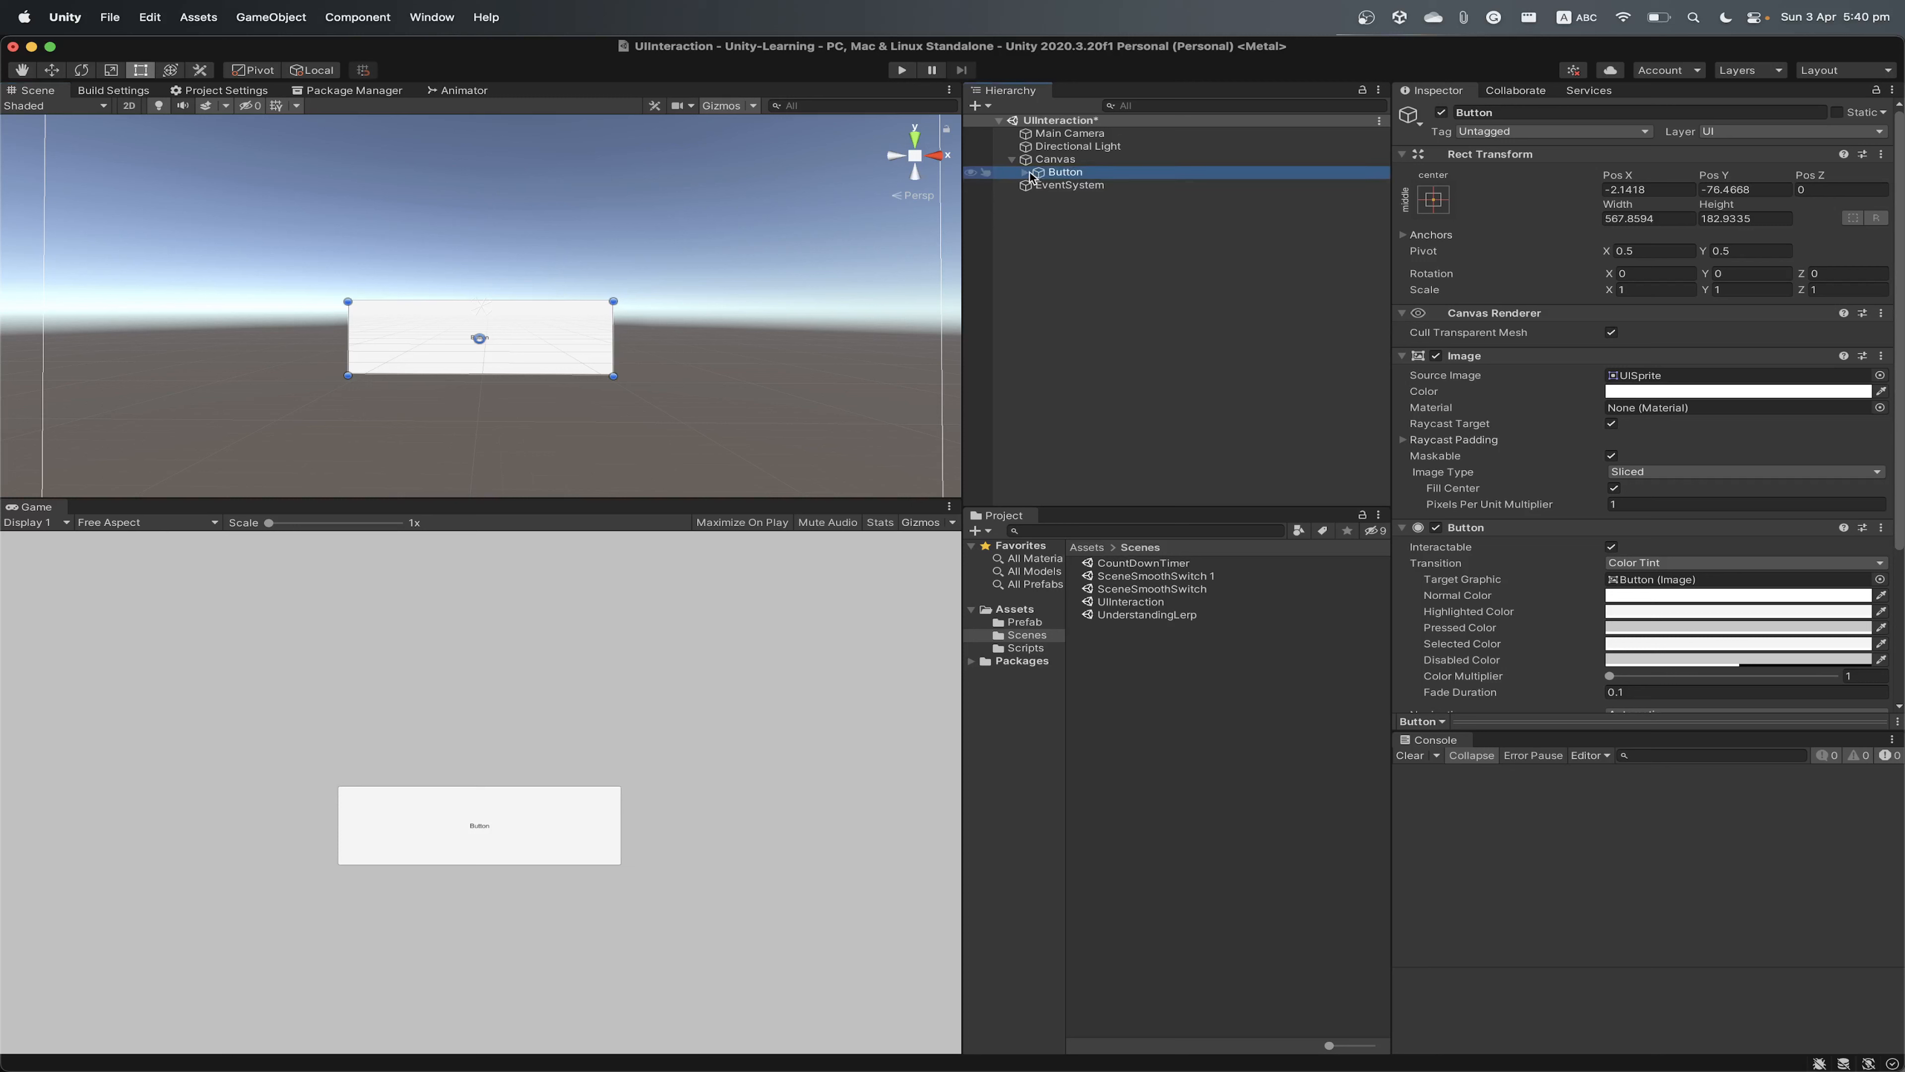
left_click(1027, 173)
left_click(1084, 187)
scroll(1513, 304, "down", 3)
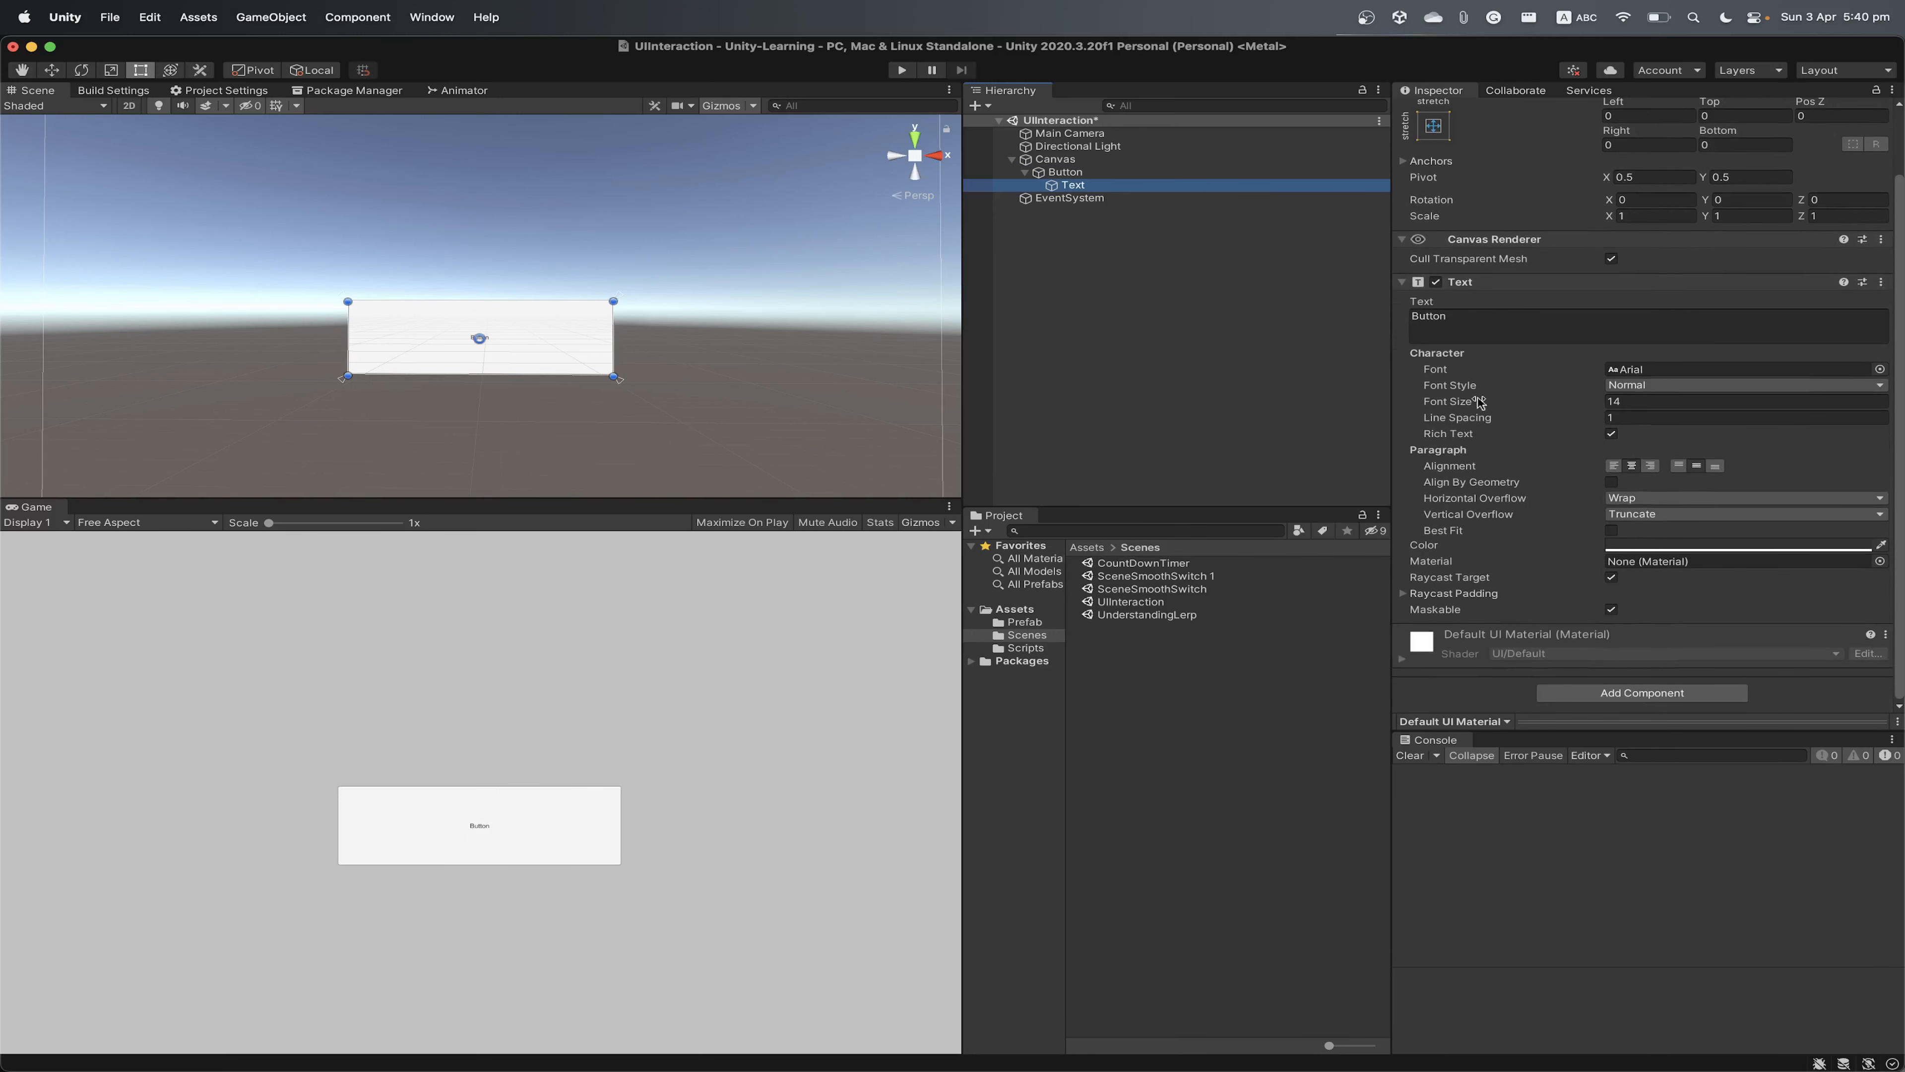
left_click(1436, 406)
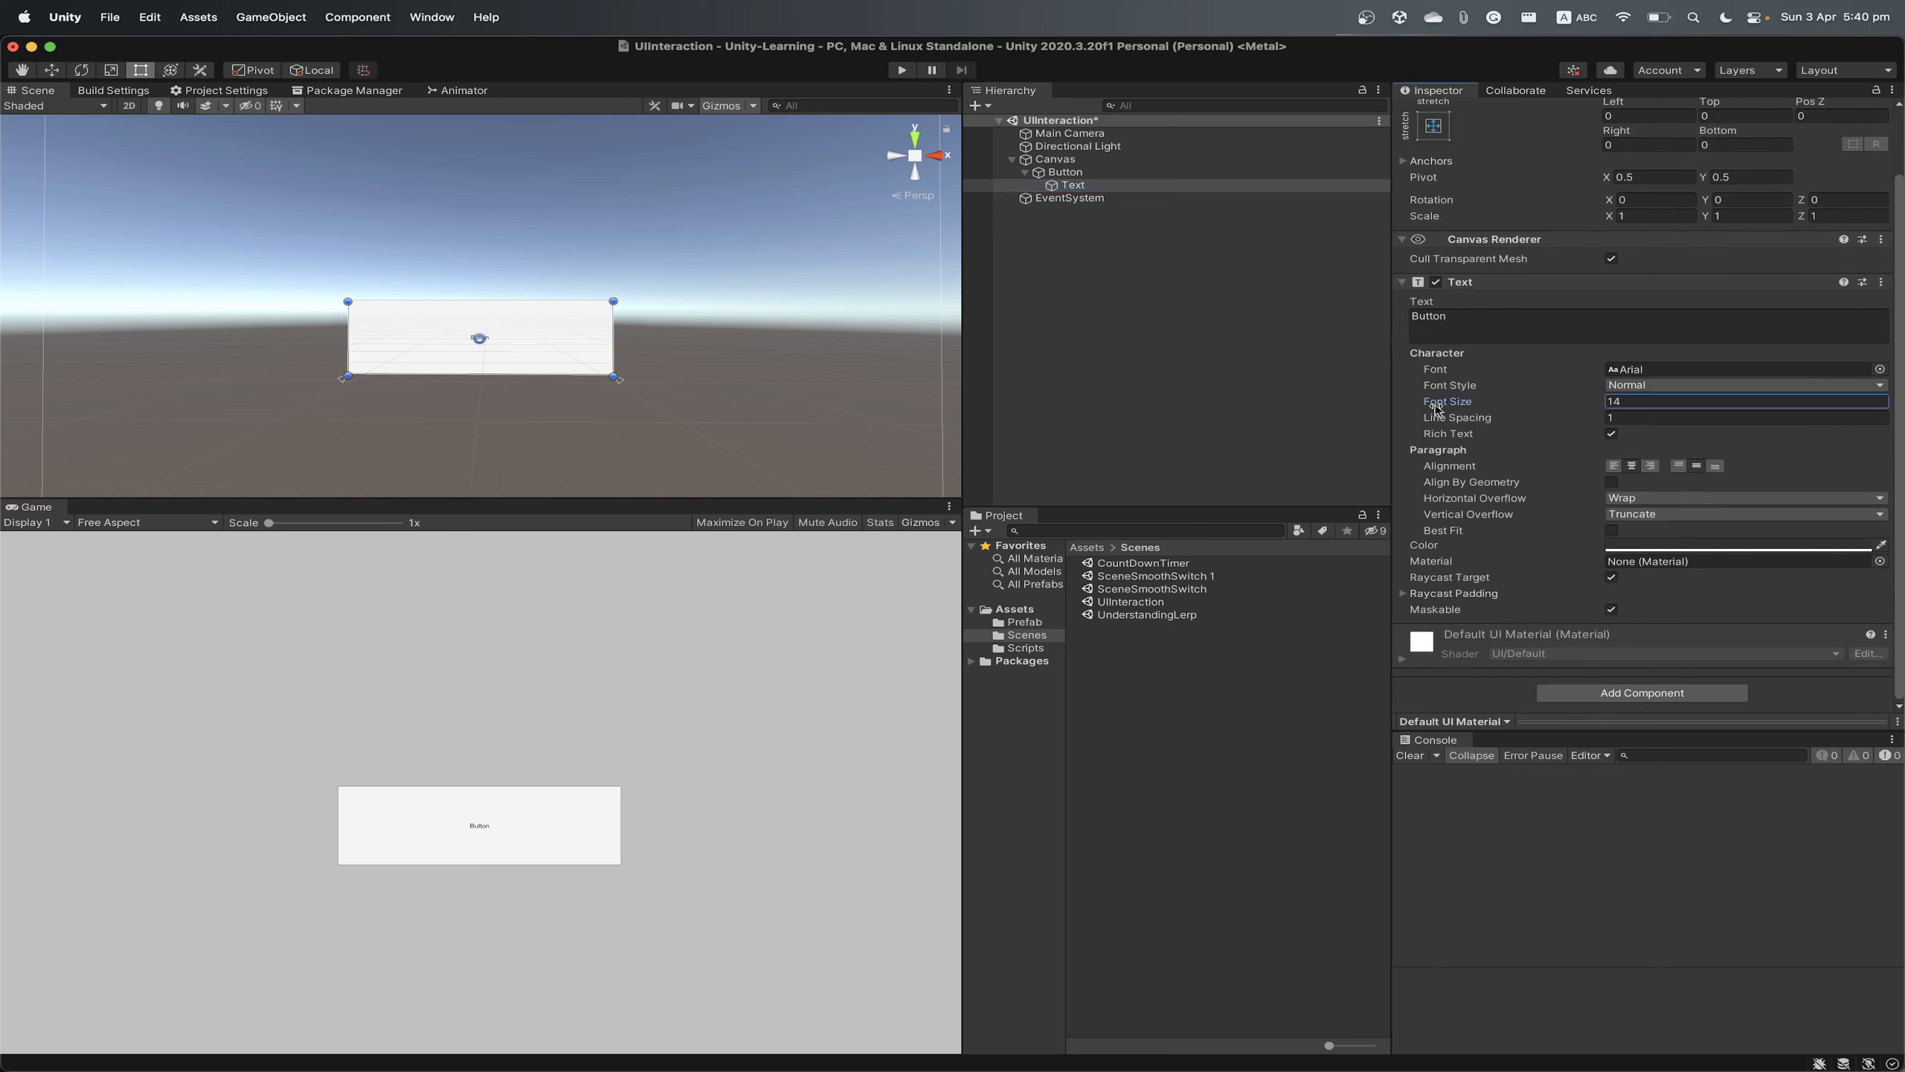
left_click_drag(1436, 406, 1481, 403)
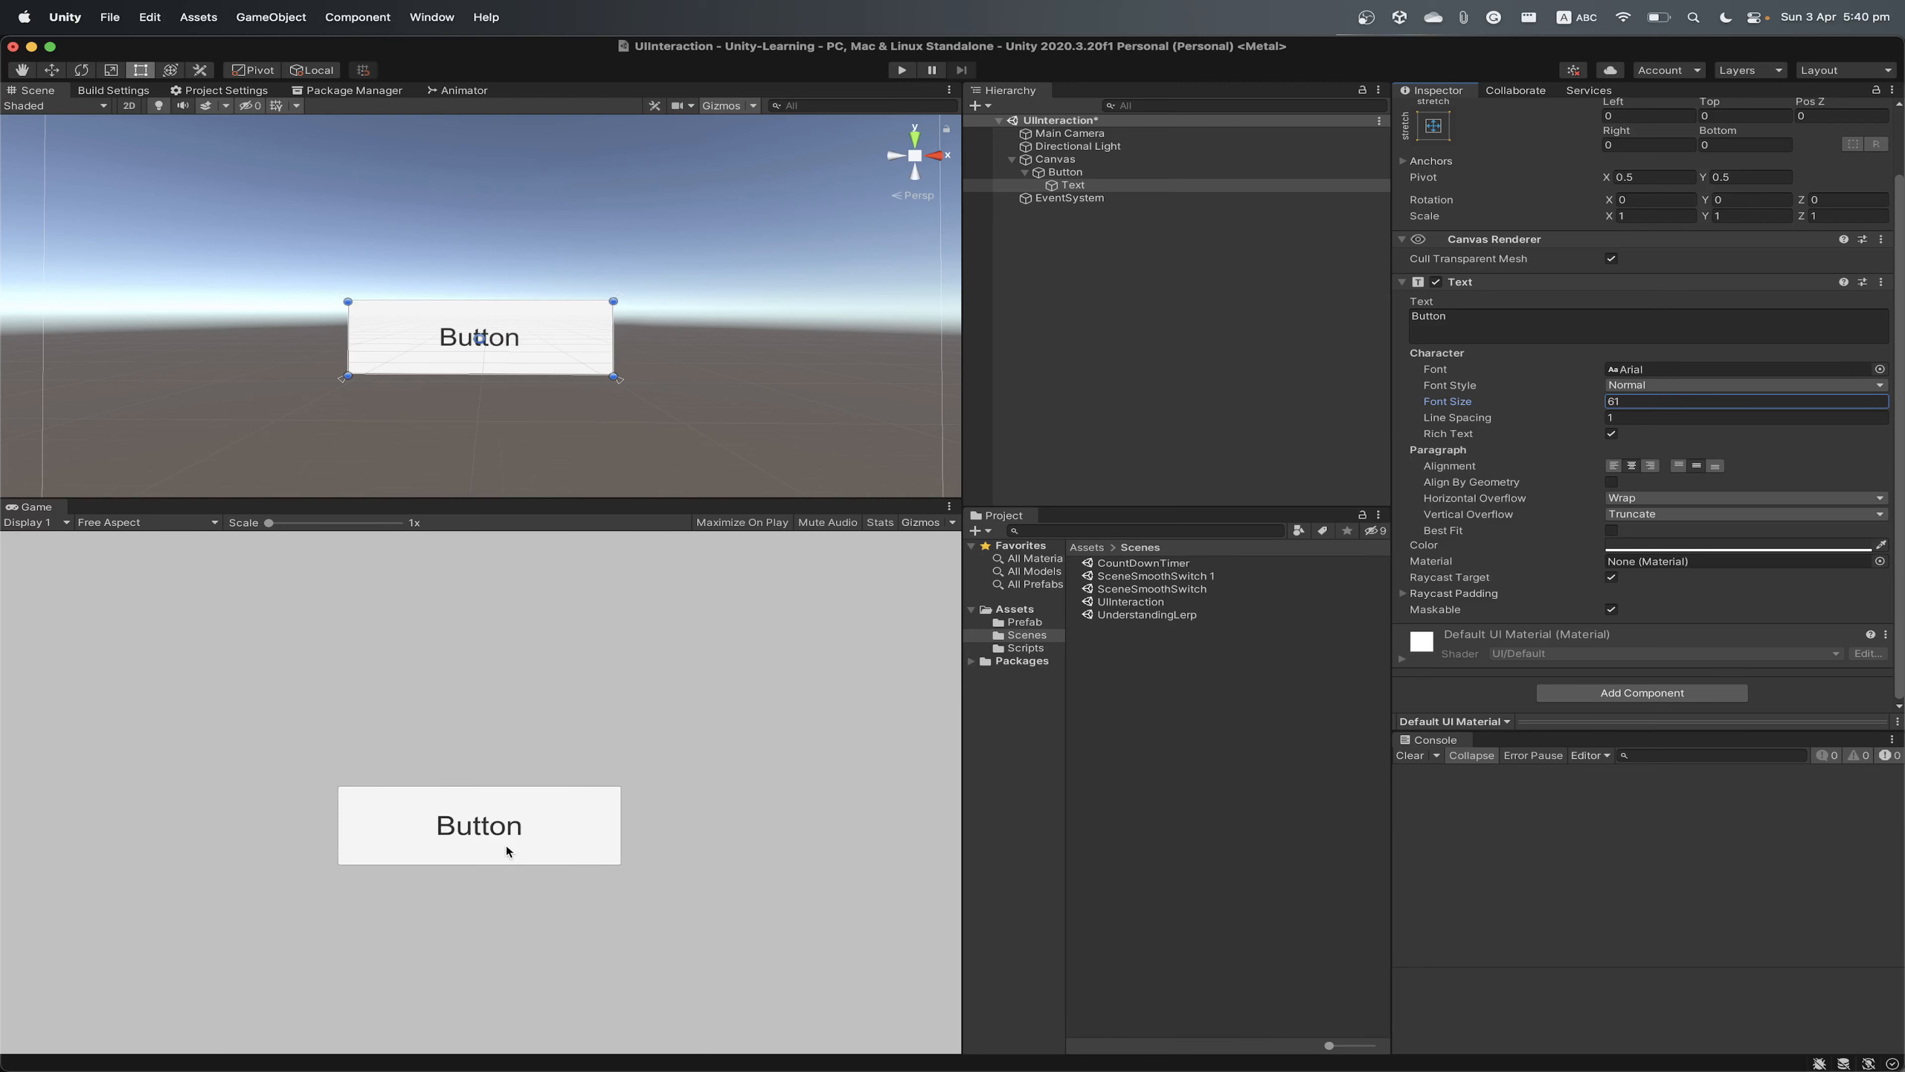
Try changing the button's X scale and undo the change
left_click(1073, 173)
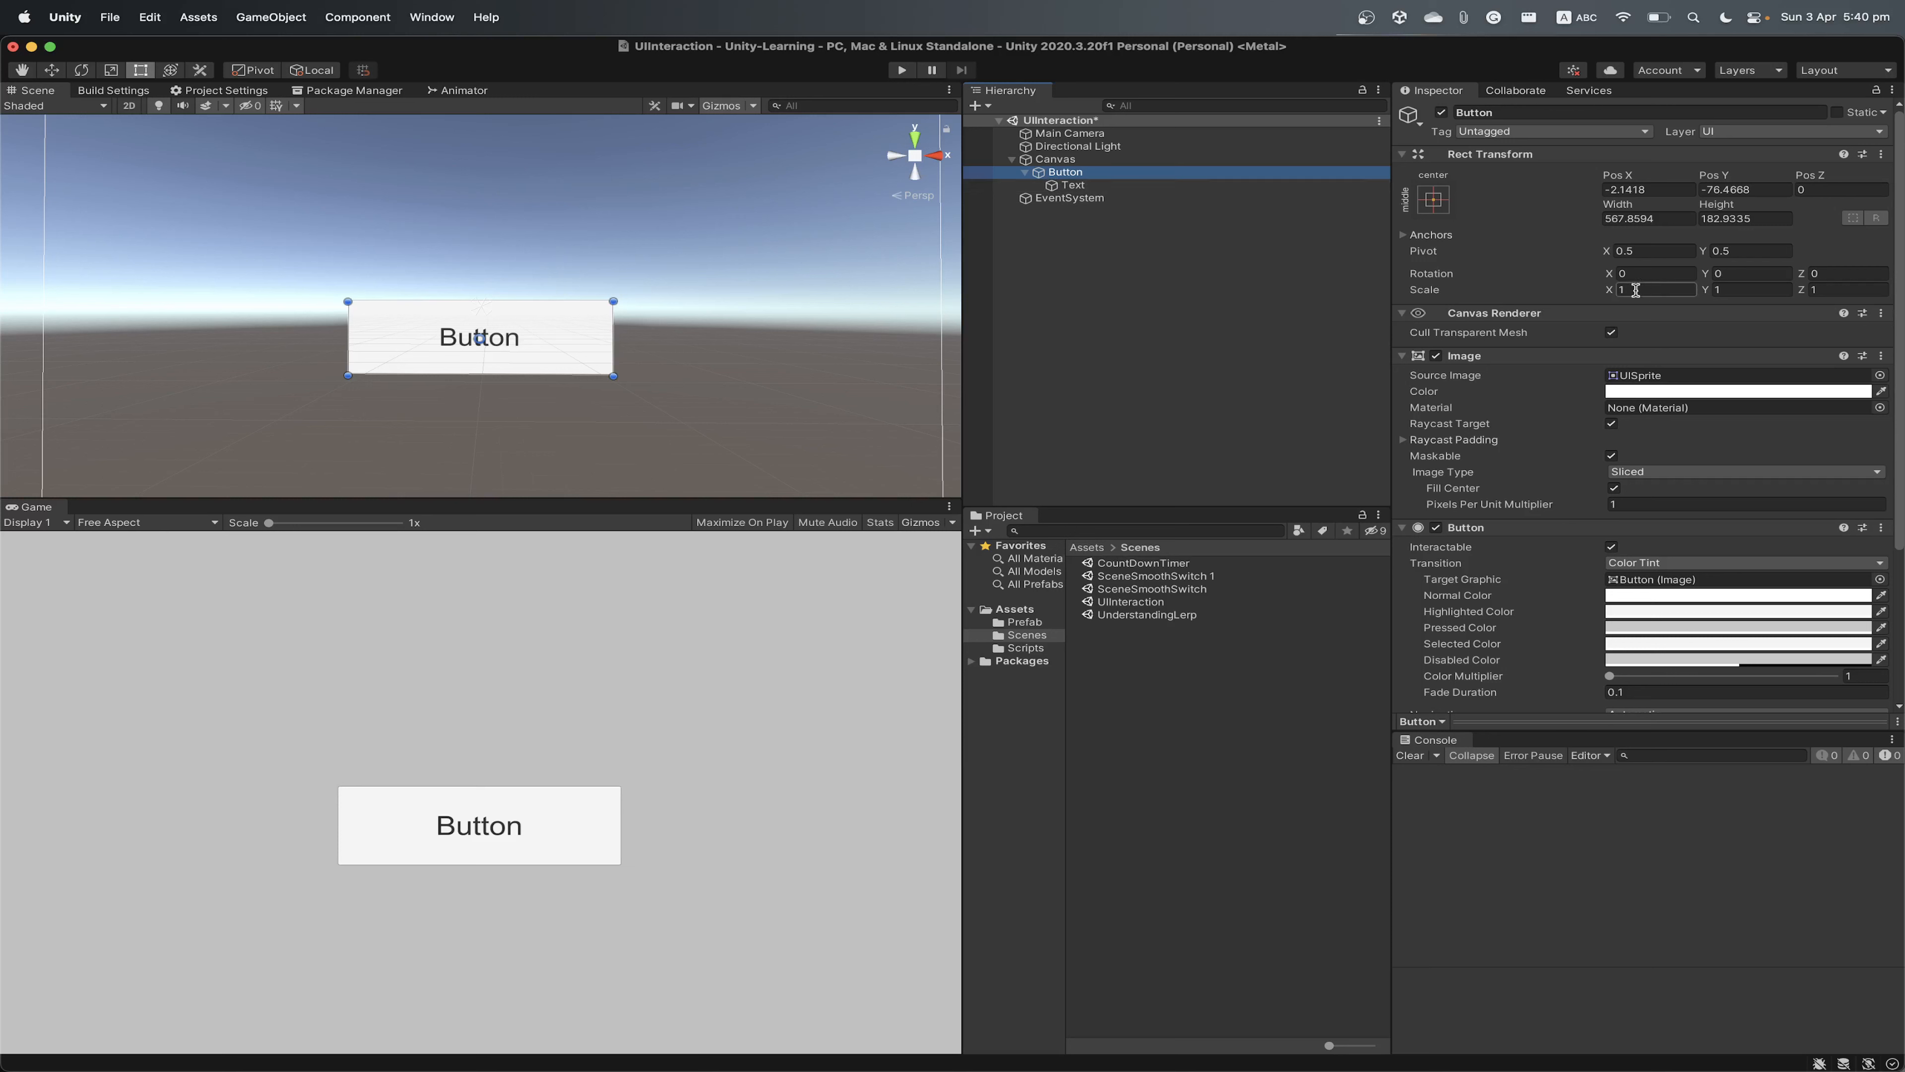
left_click_drag(1609, 290, 1691, 294)
key("super+z")
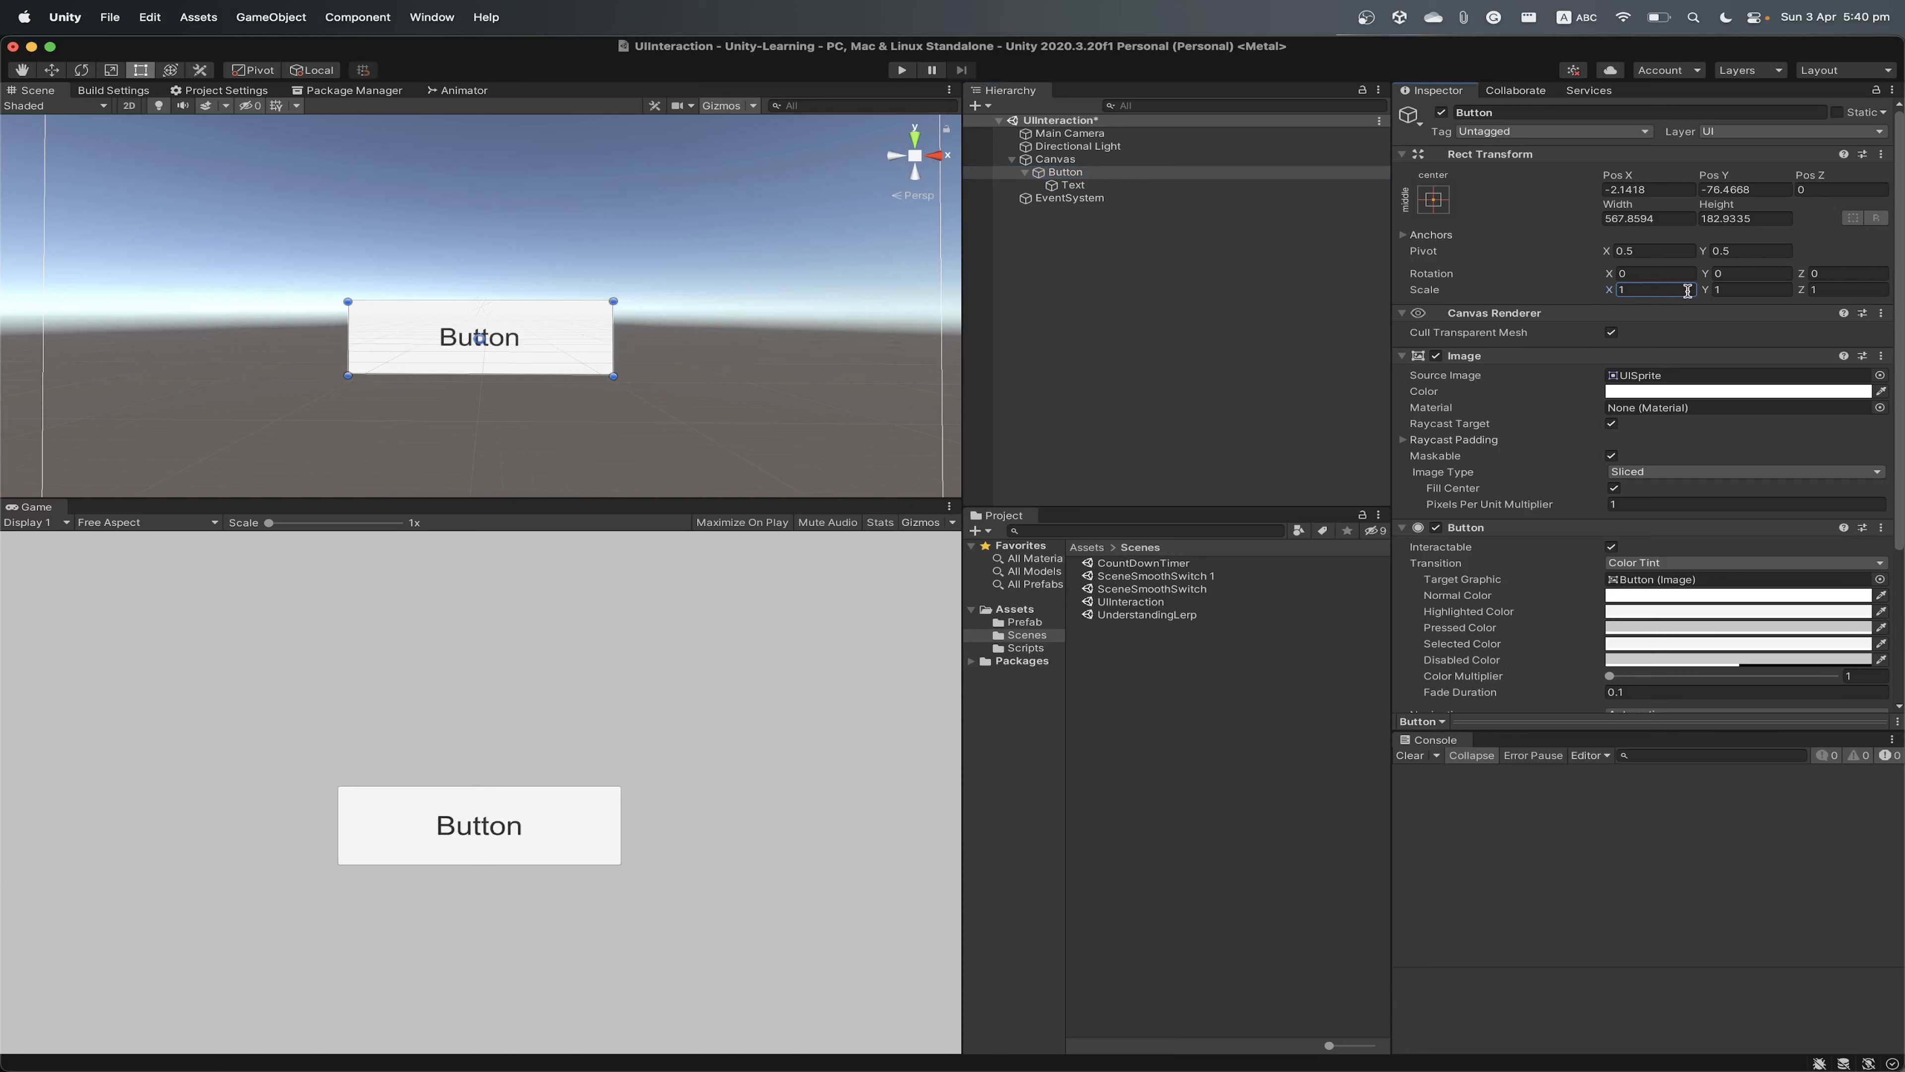
Try the Bold and Italic font styles on the button's text, restore Normal, and review the available fonts
left_click(1089, 187)
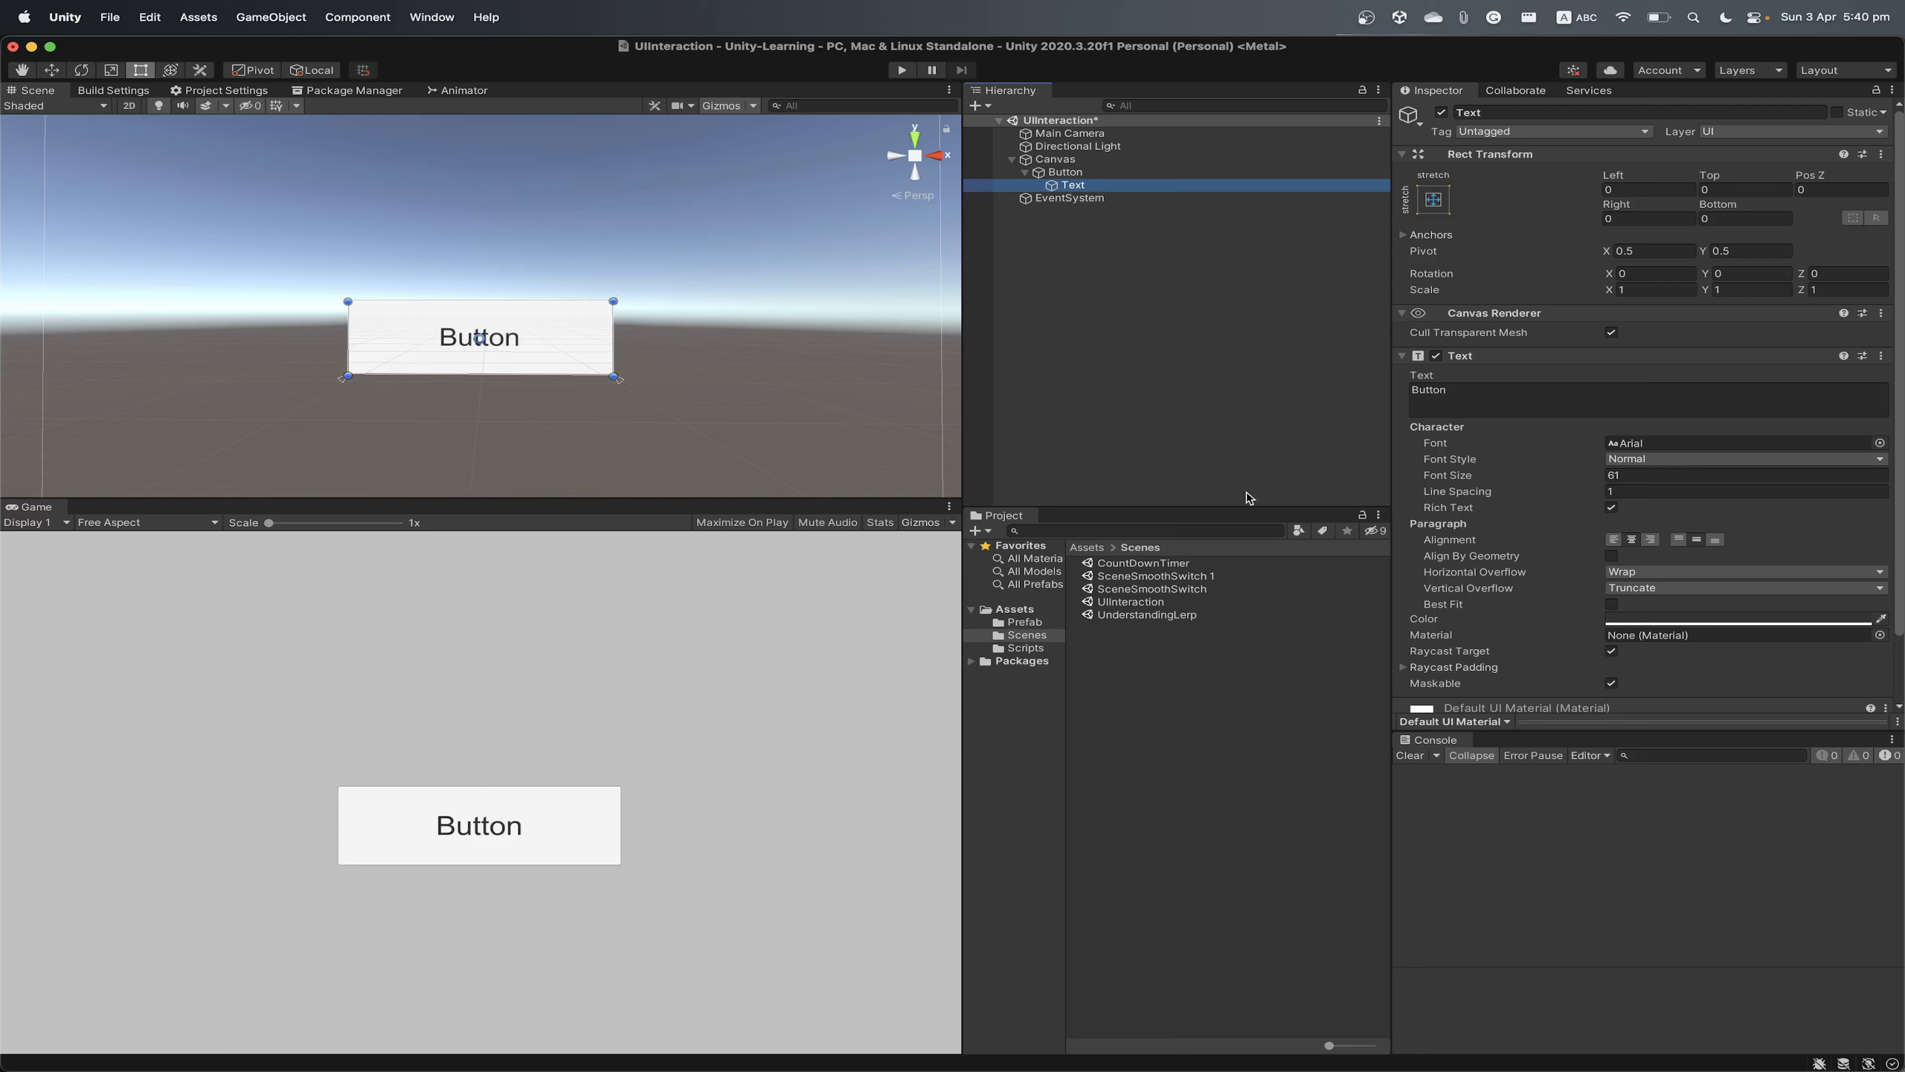
scroll(1621, 460, "down", 2)
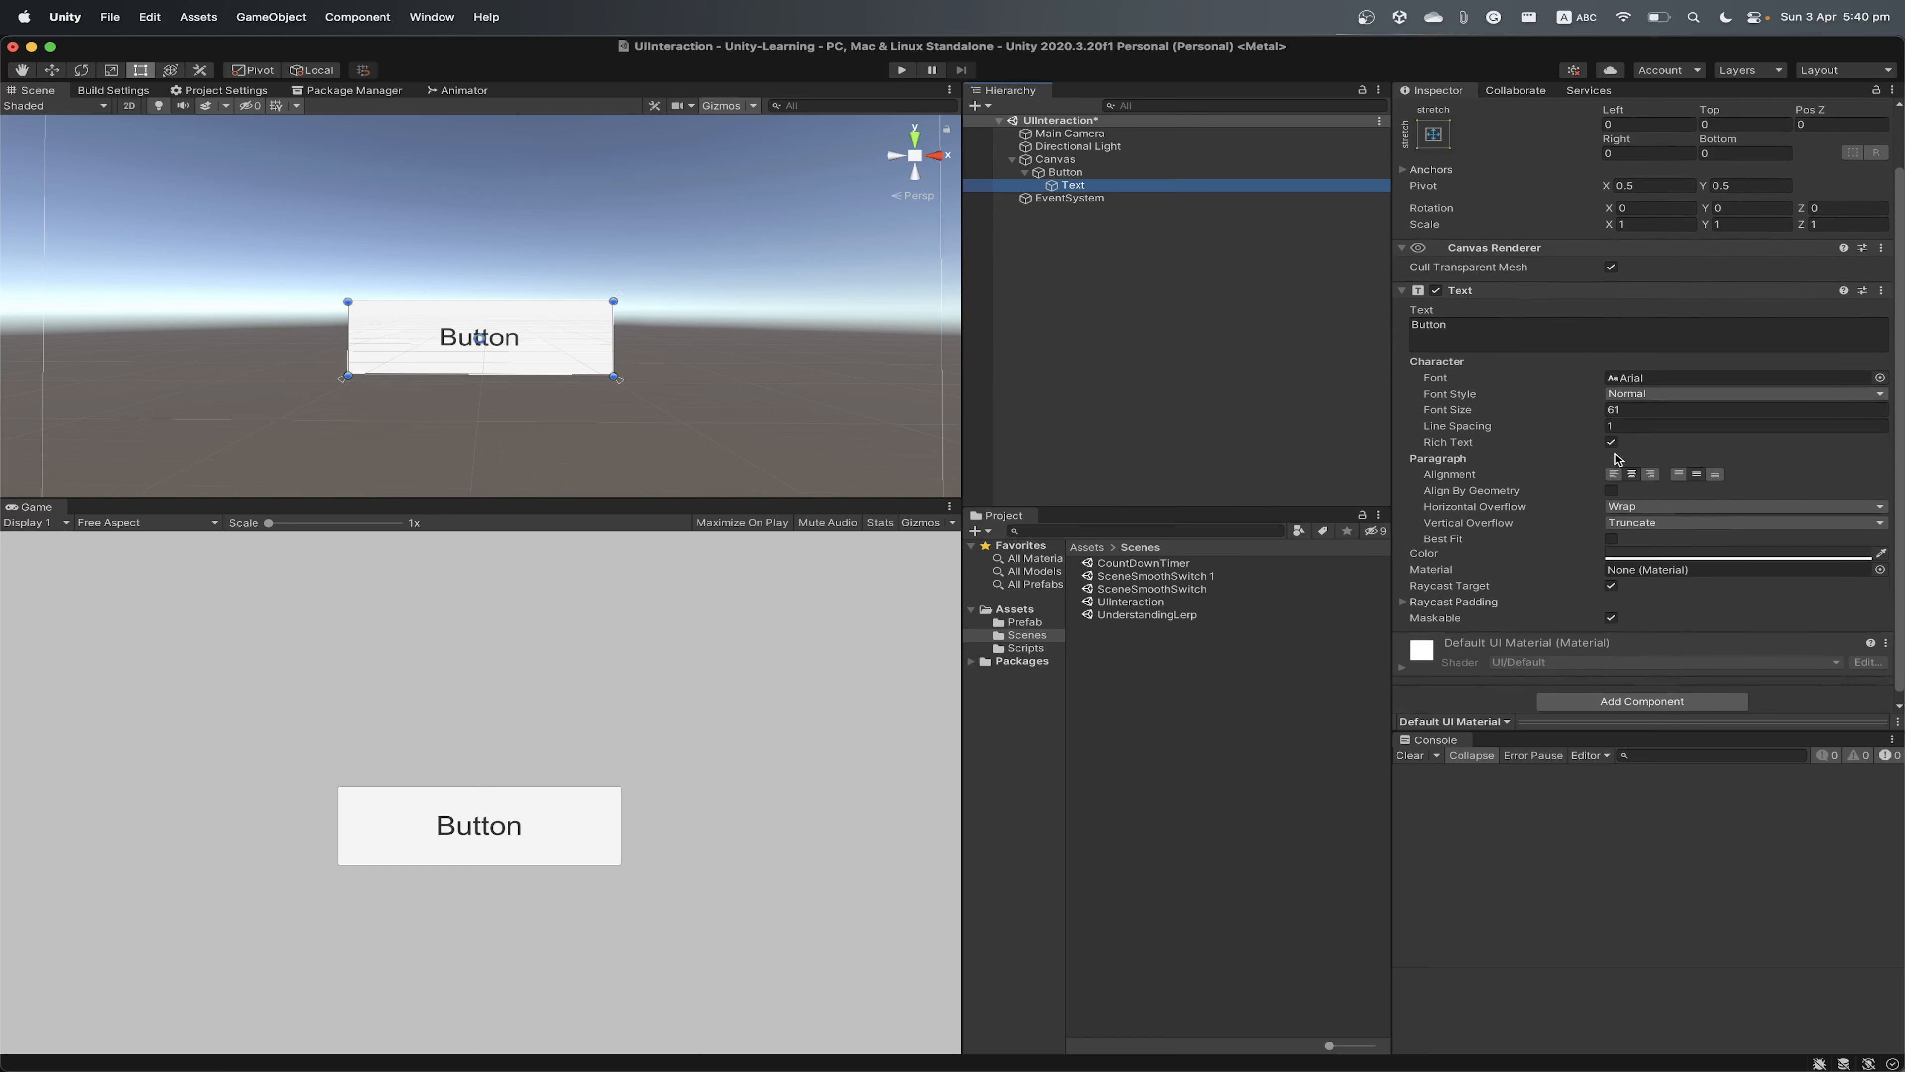
left_click(1680, 397)
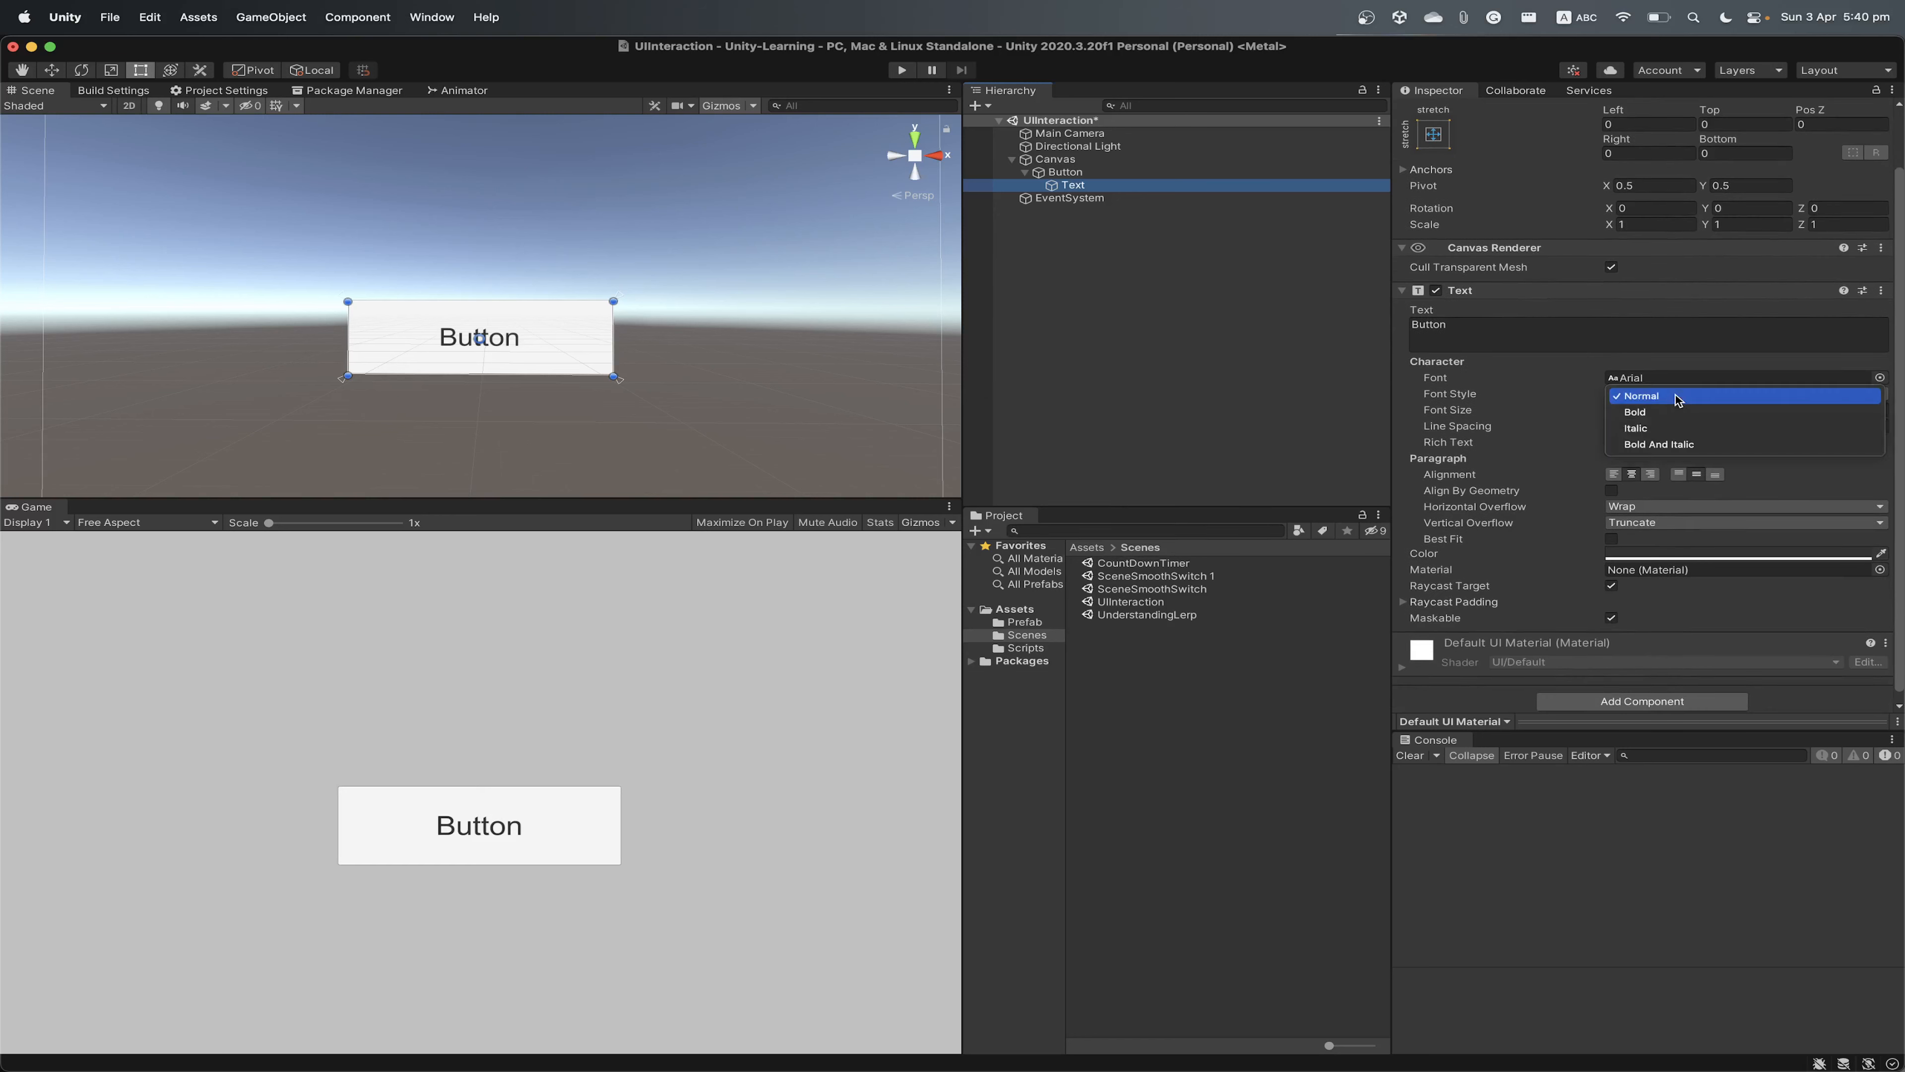
left_click(1674, 414)
left_click(1679, 392)
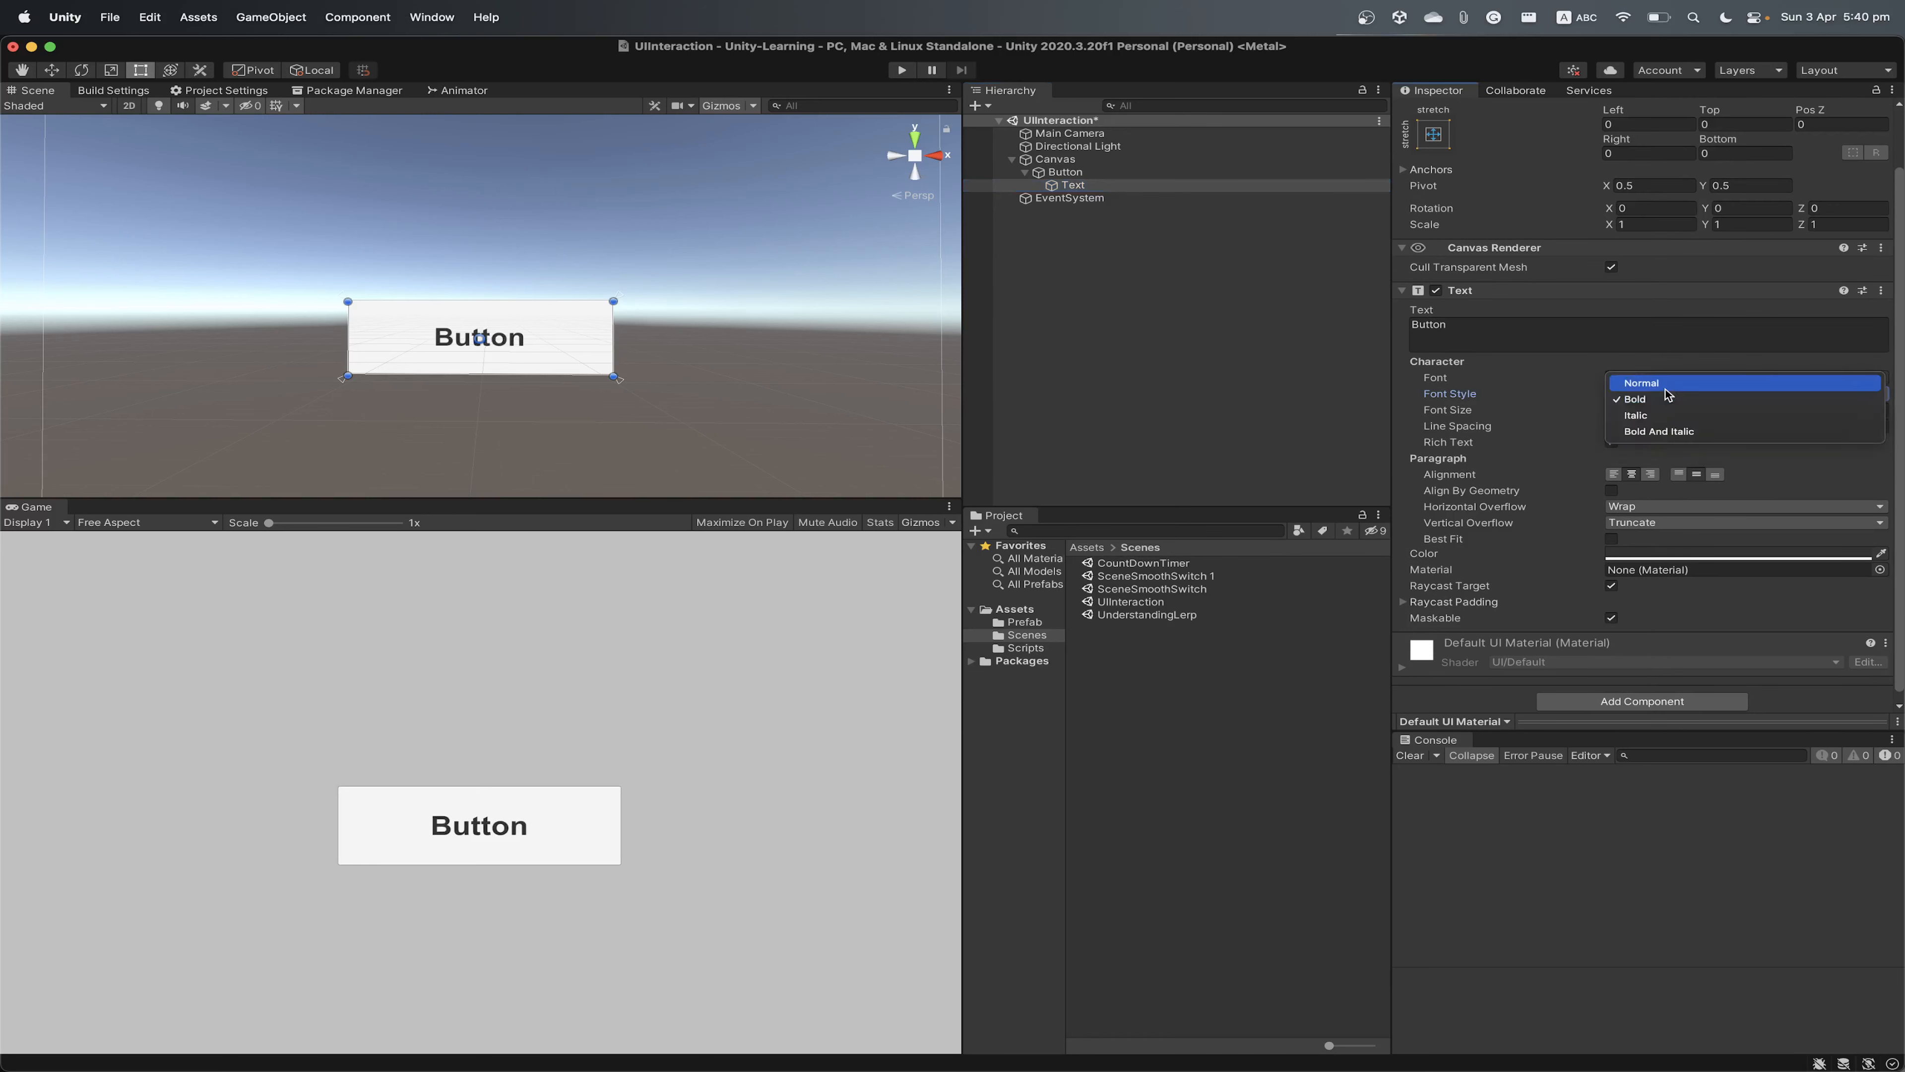
left_click(1658, 418)
left_click(1650, 395)
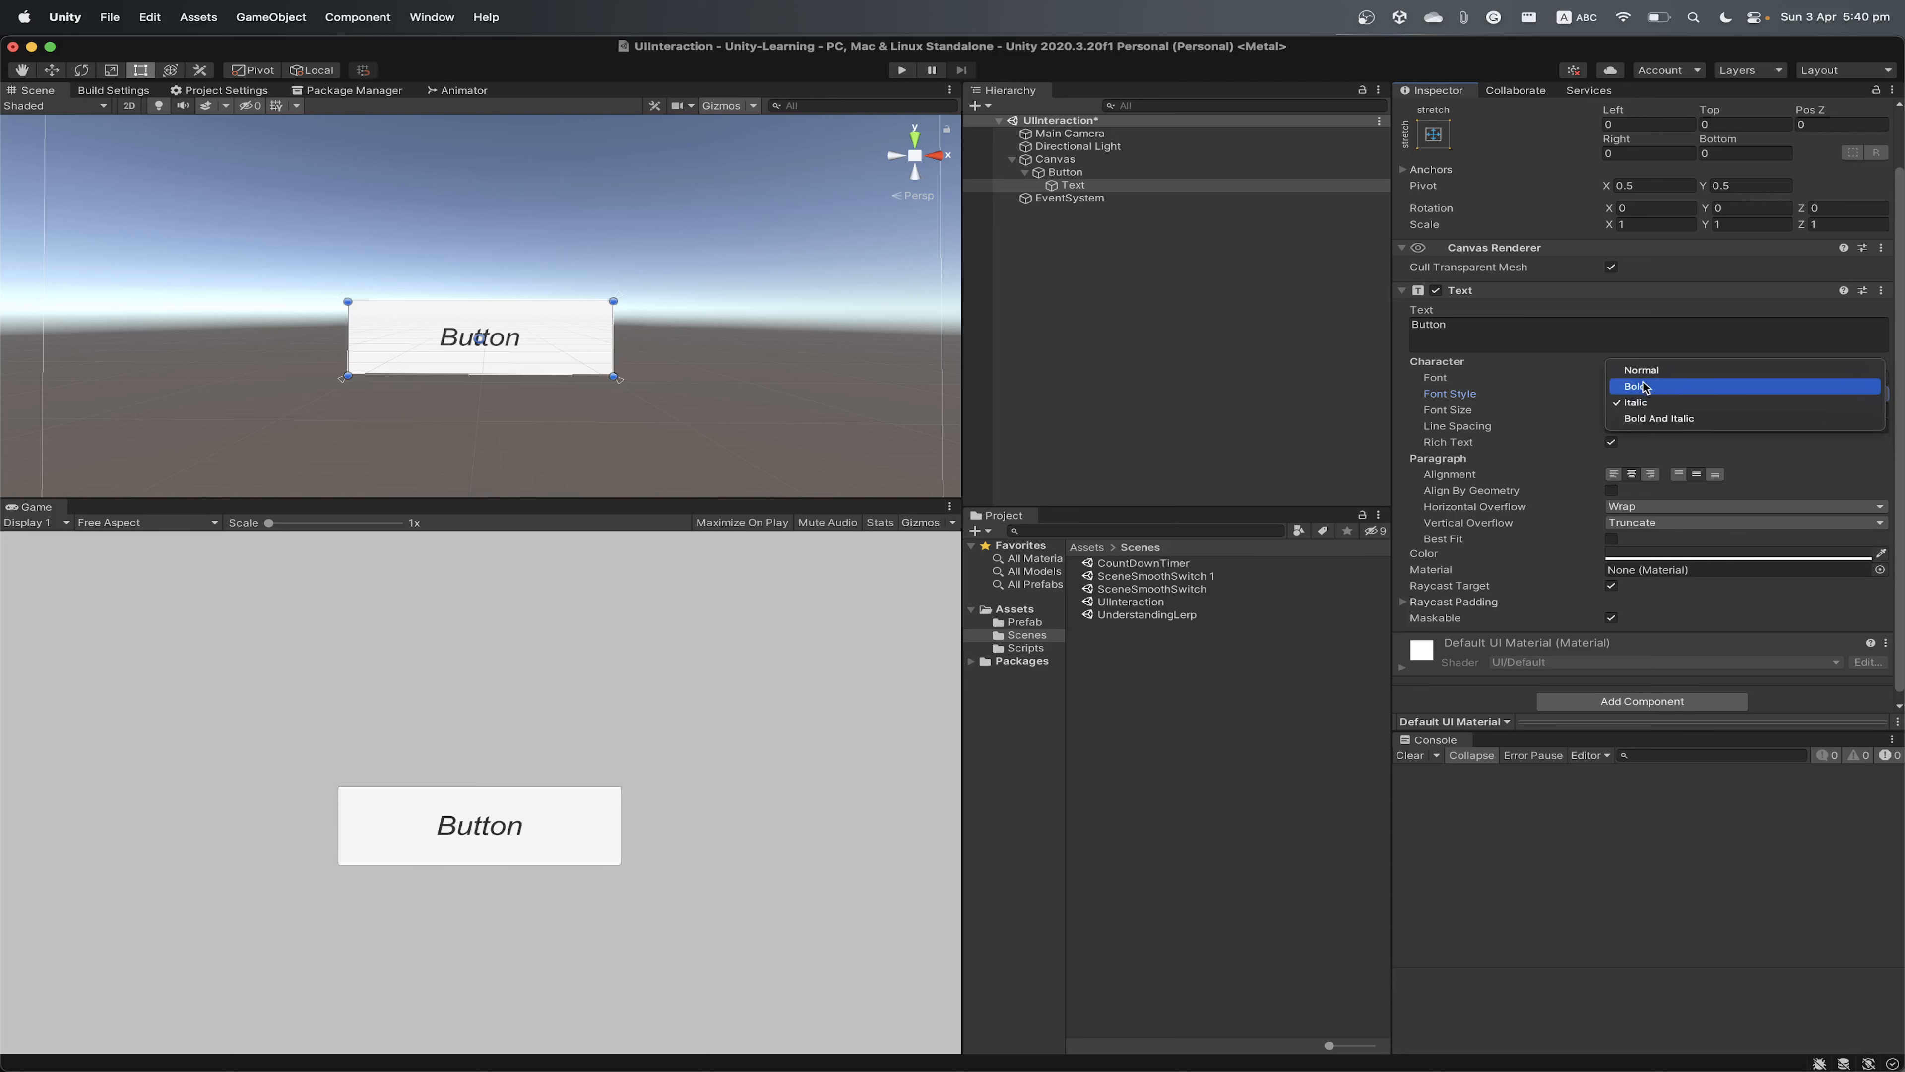
left_click(1640, 374)
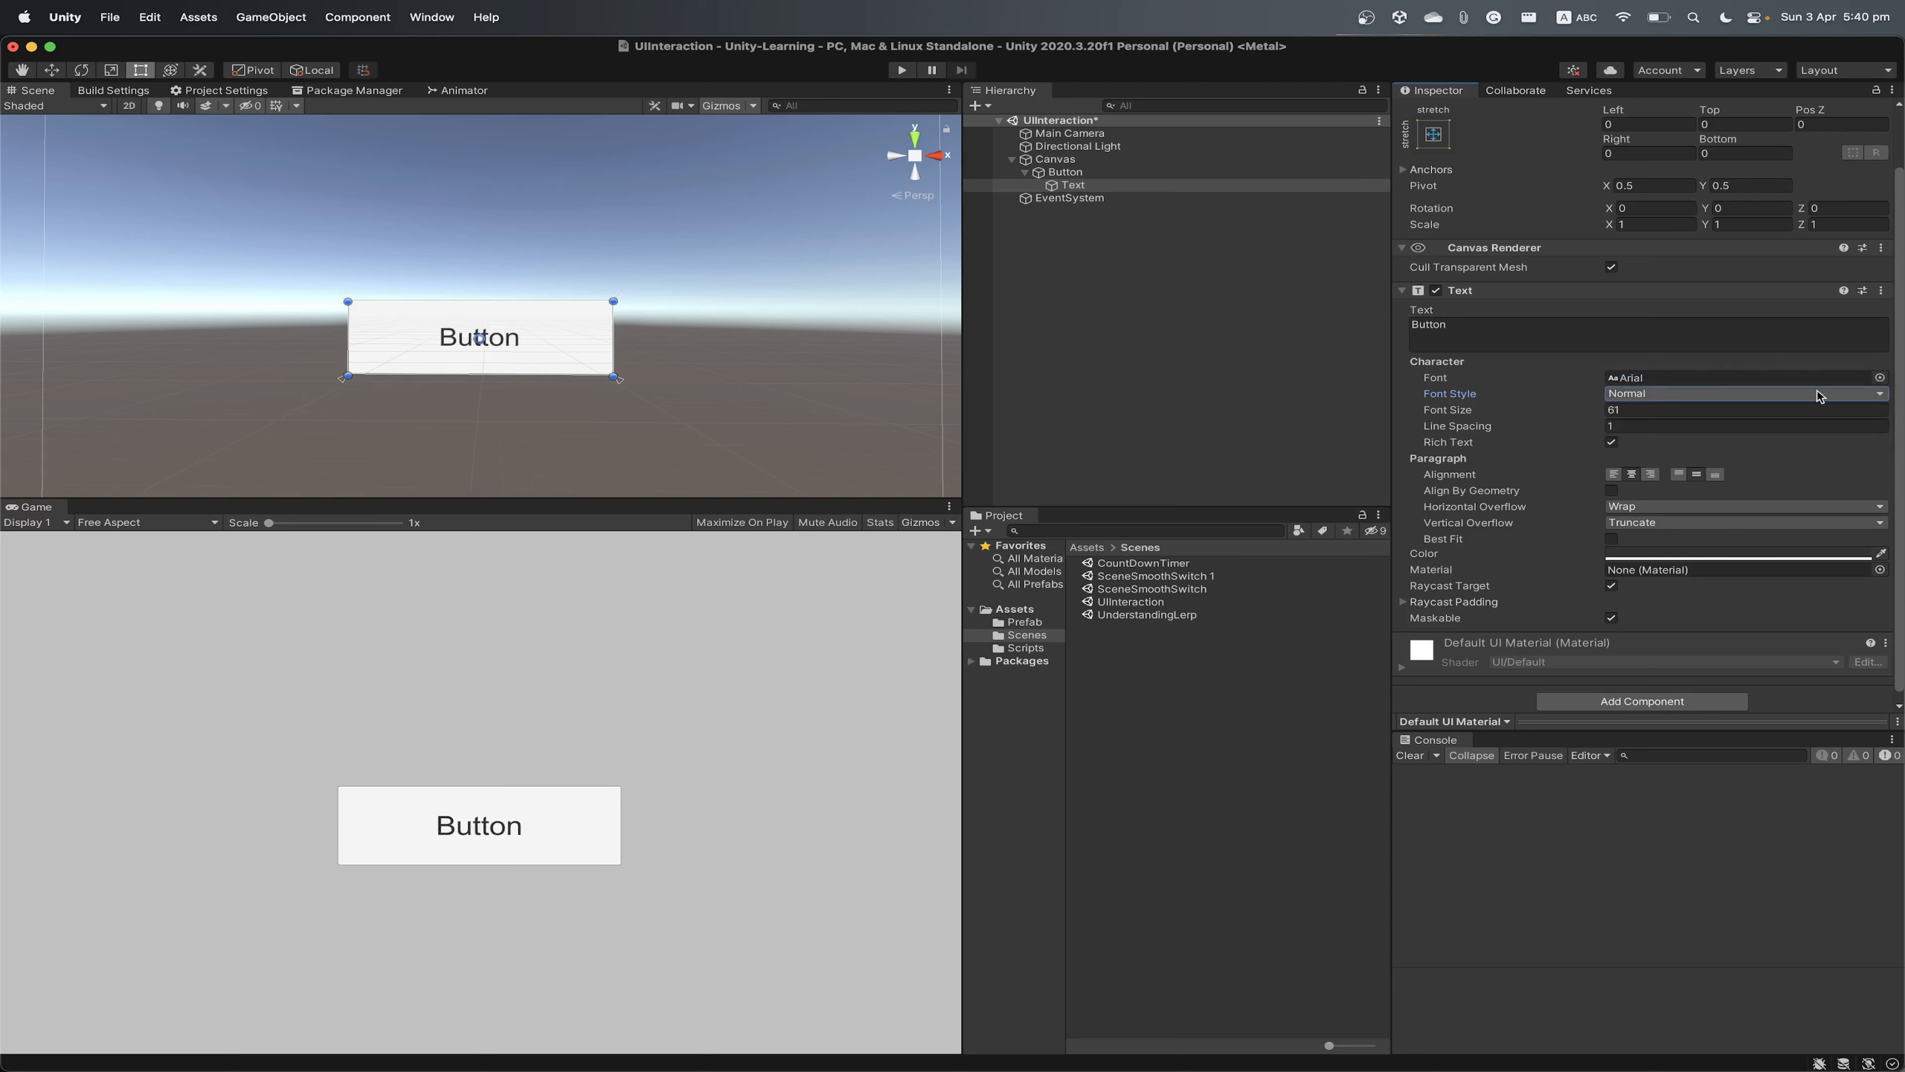
left_click(1880, 378)
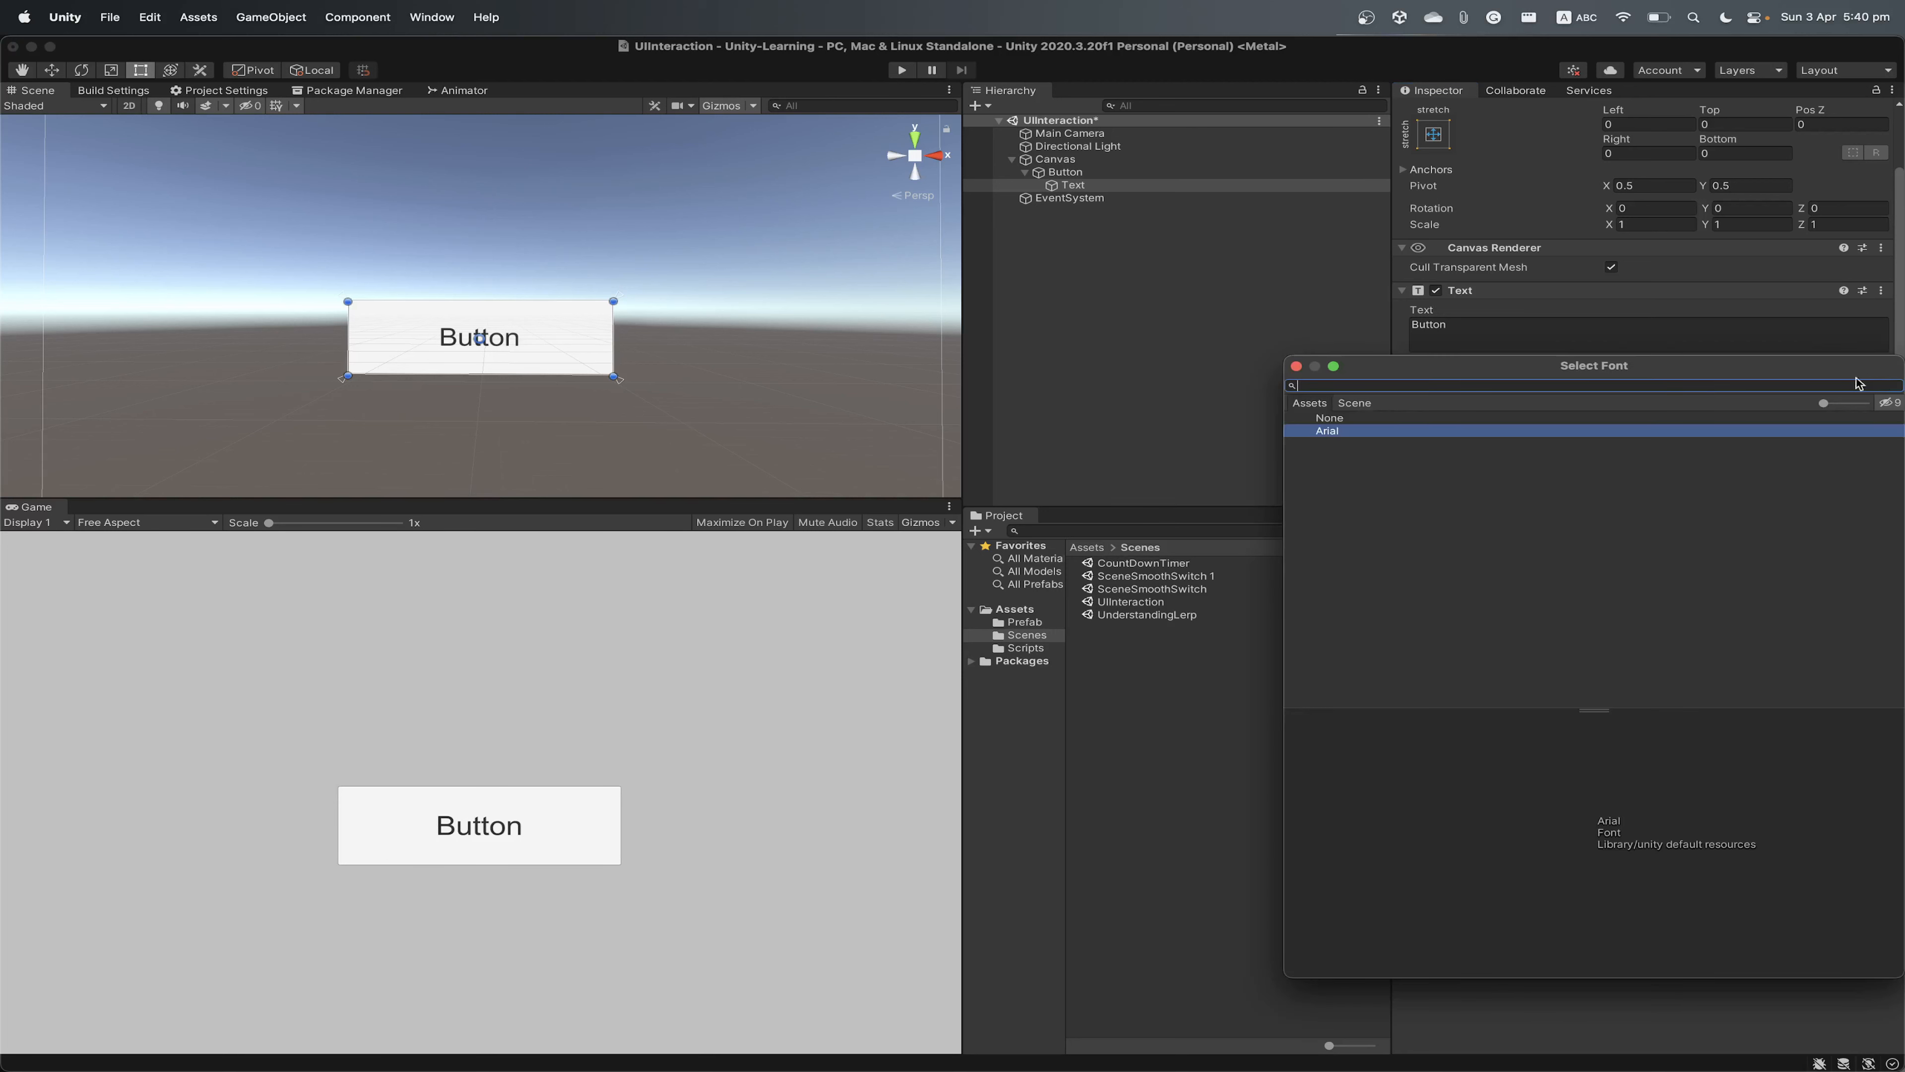
left_click(1296, 371)
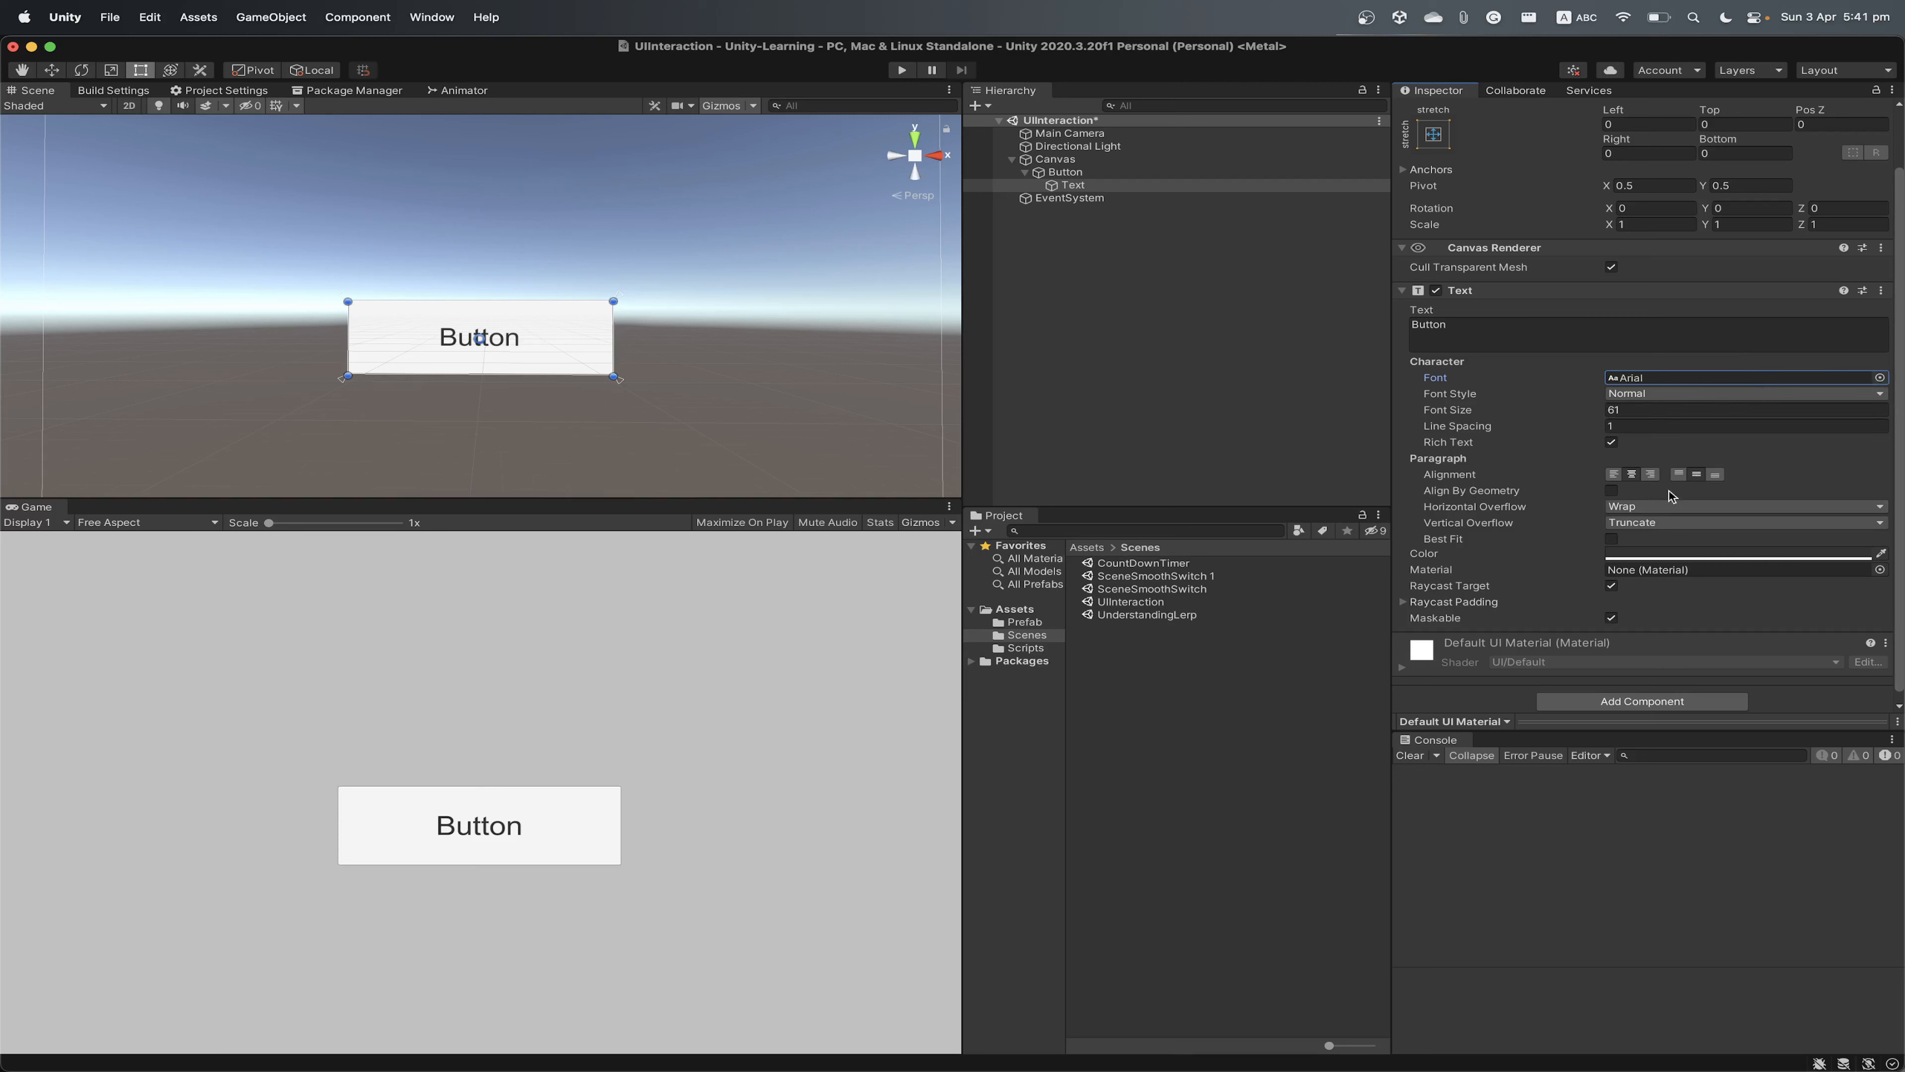
Try colouring the button's text orange (FF8500) and revert to the original dark colour
left_click(1644, 556)
left_click_drag(1834, 688, 1839, 640)
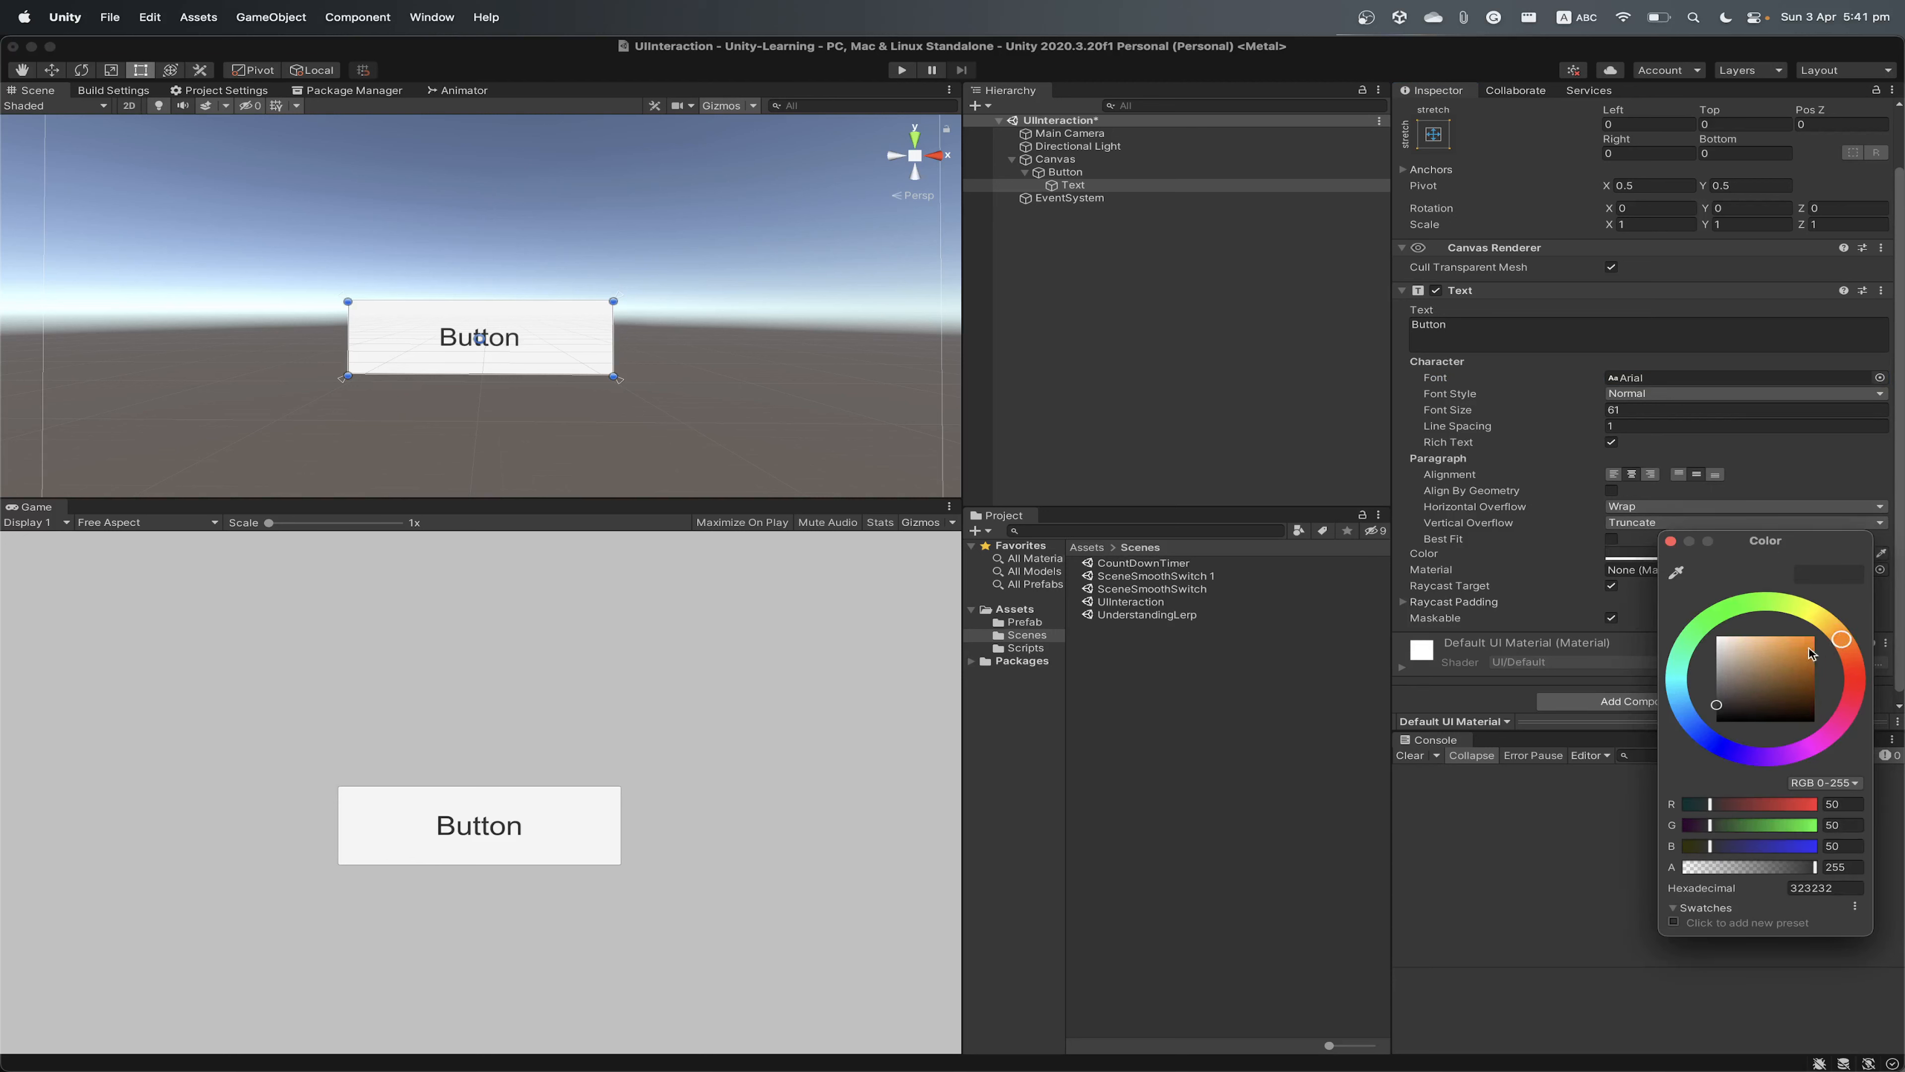
left_click(1816, 639)
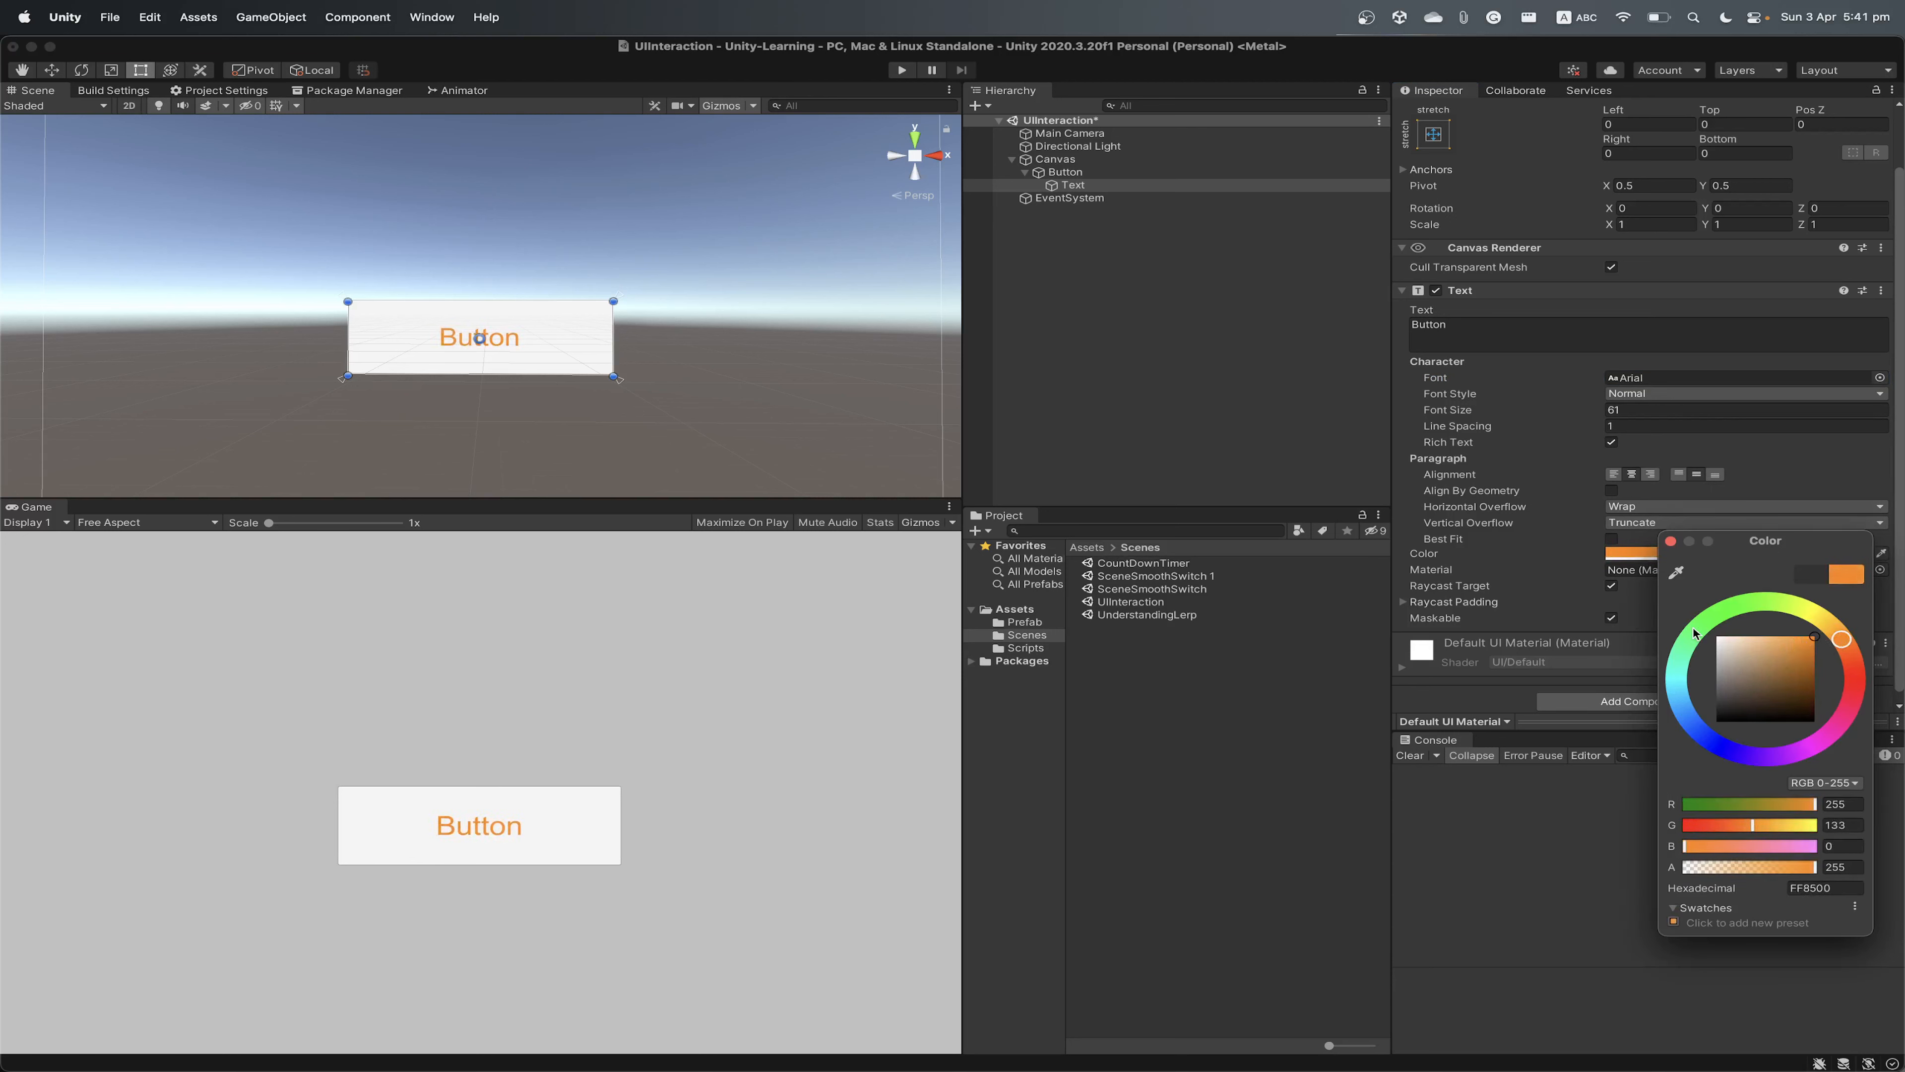
left_click(1671, 542)
scroll(1515, 498, "up", 2)
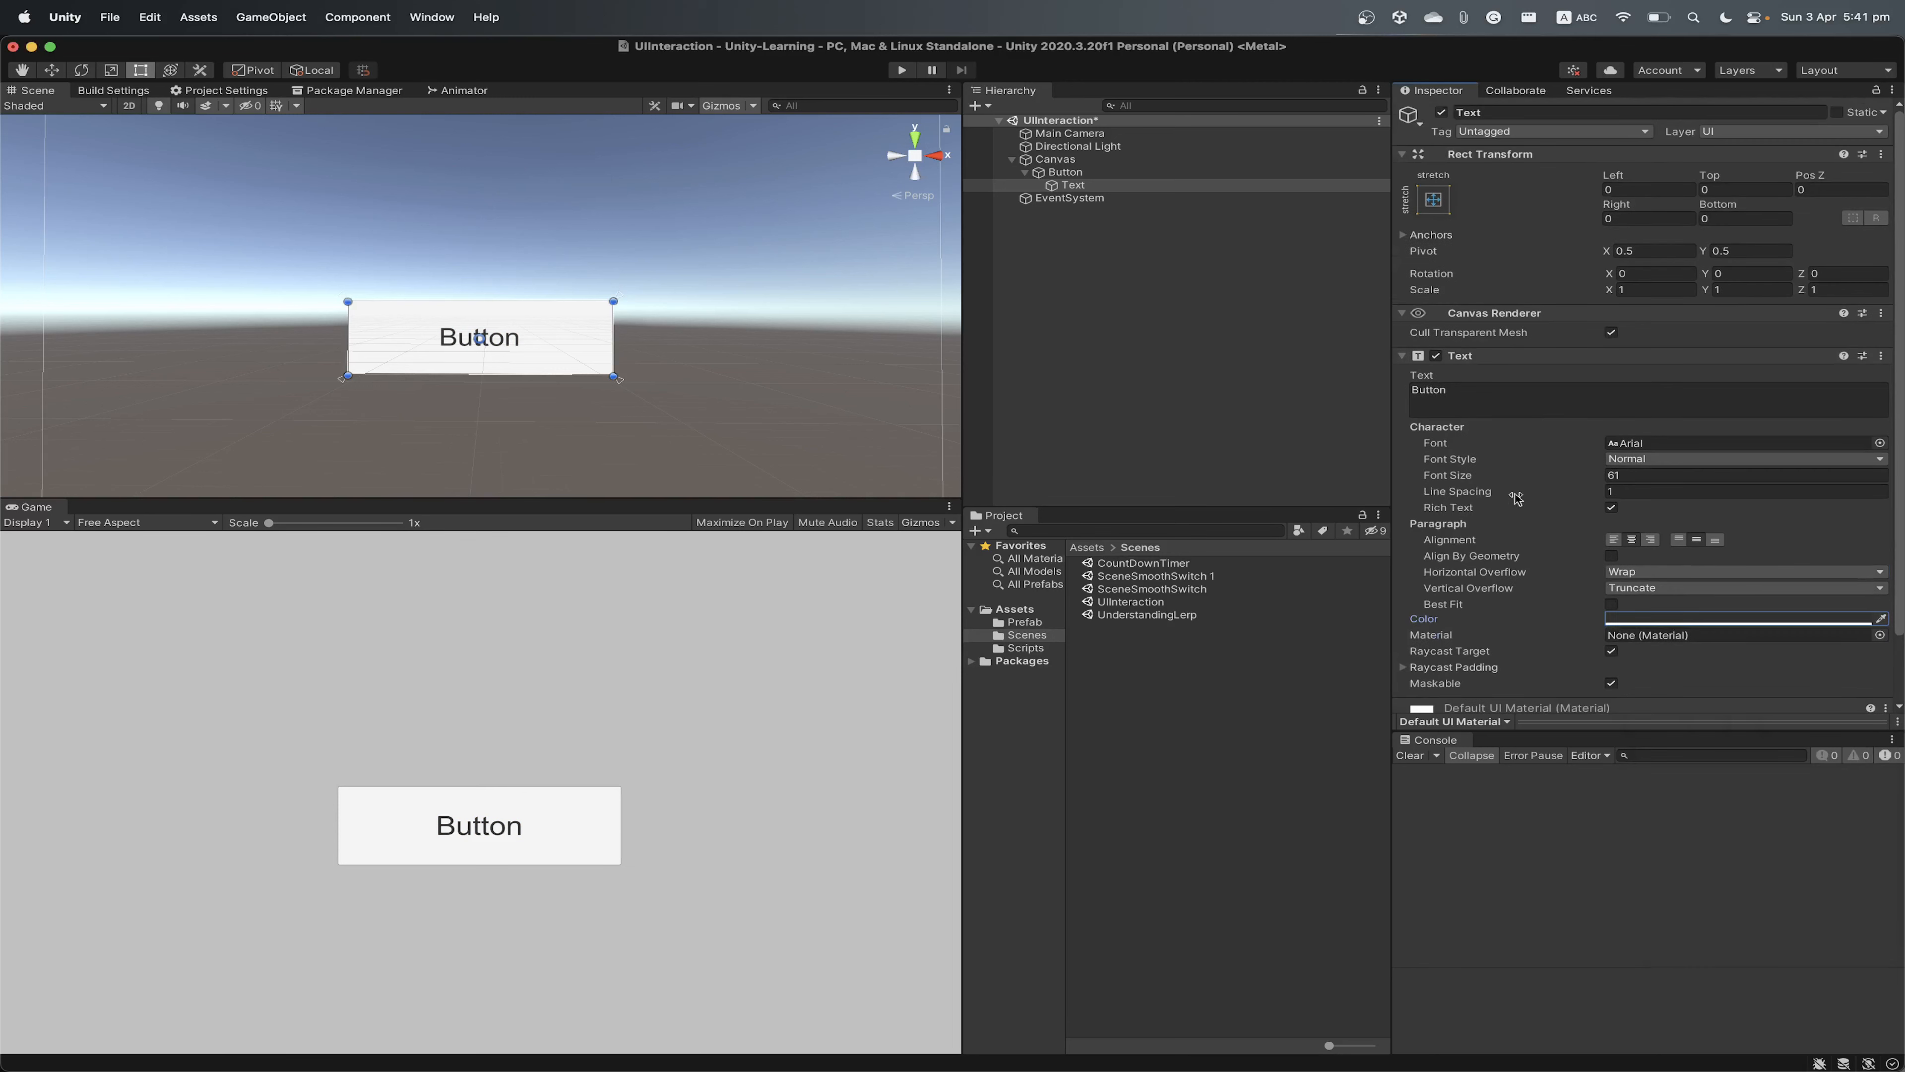
Add a UI Text as a child of the Canvas, keeping its default name, and move it above the button to Pos Y 297
left_click(1026, 172)
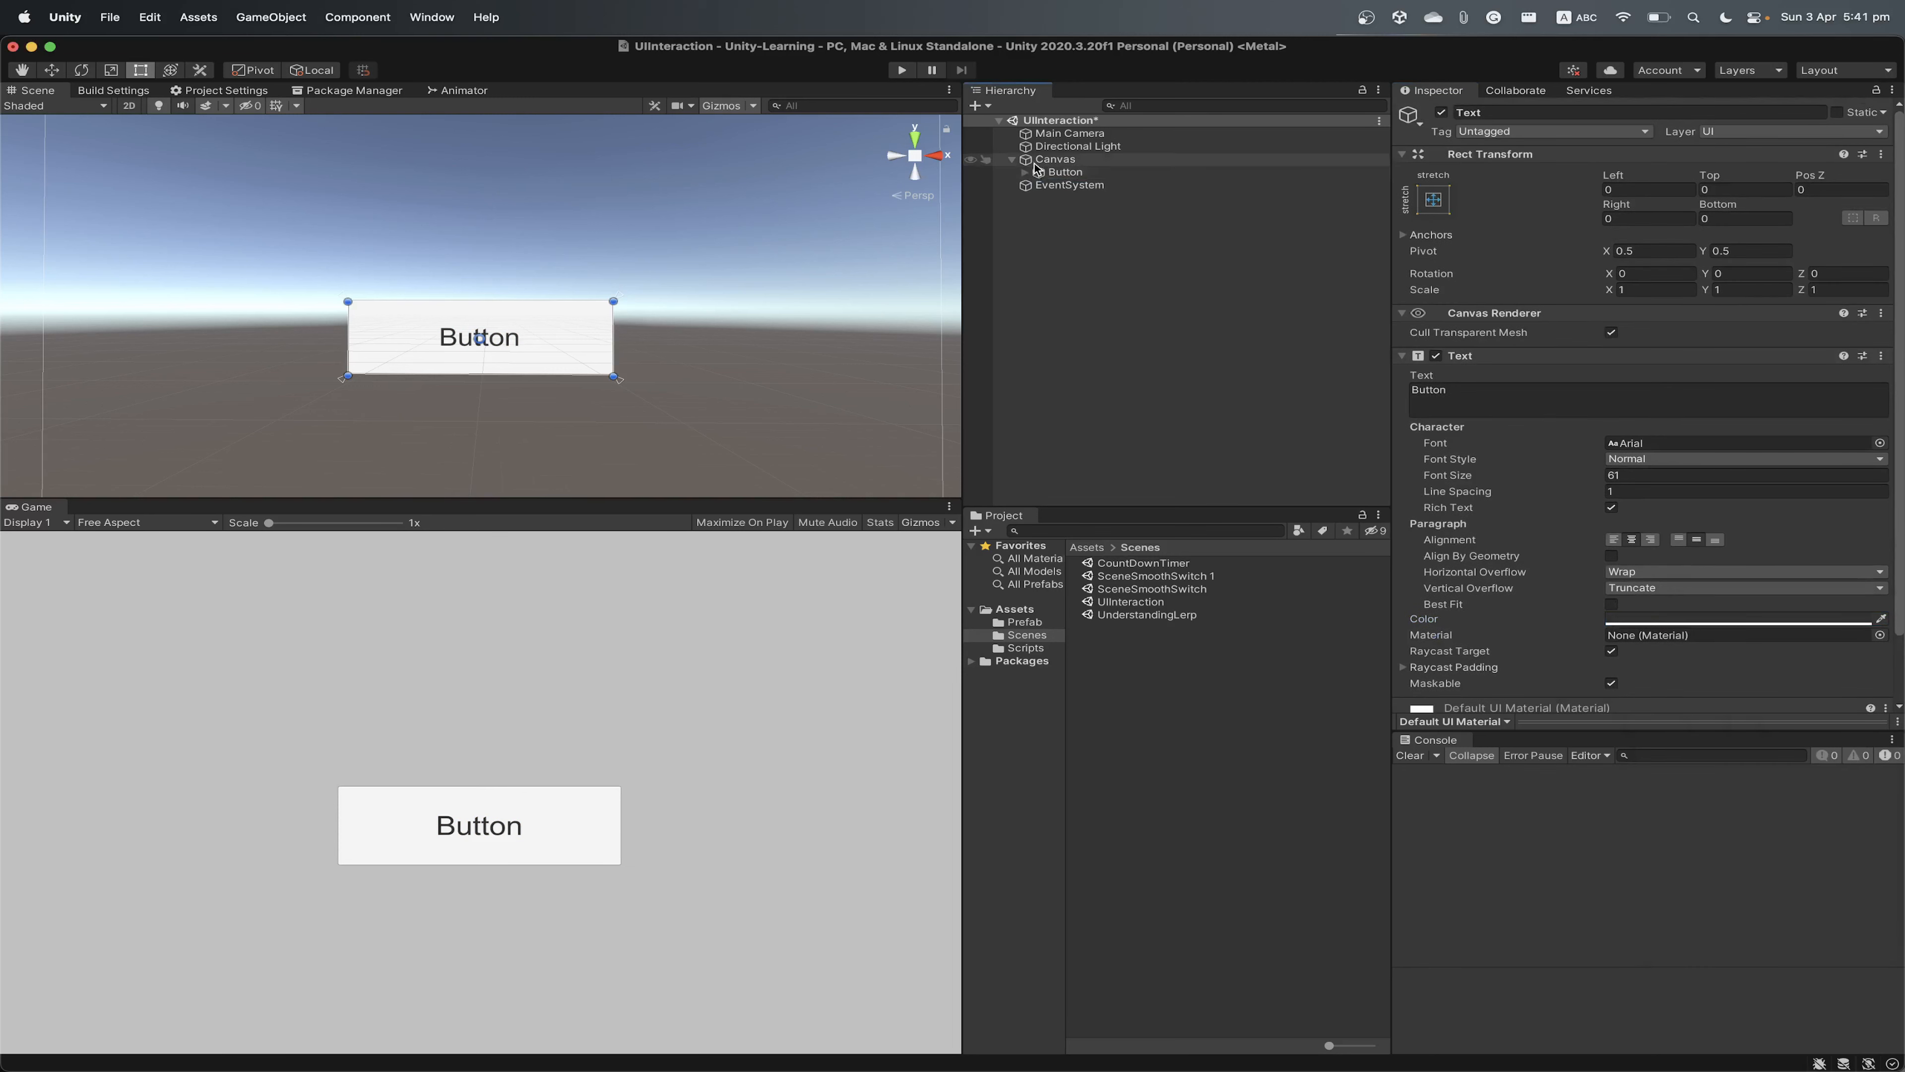
left_click(1040, 161)
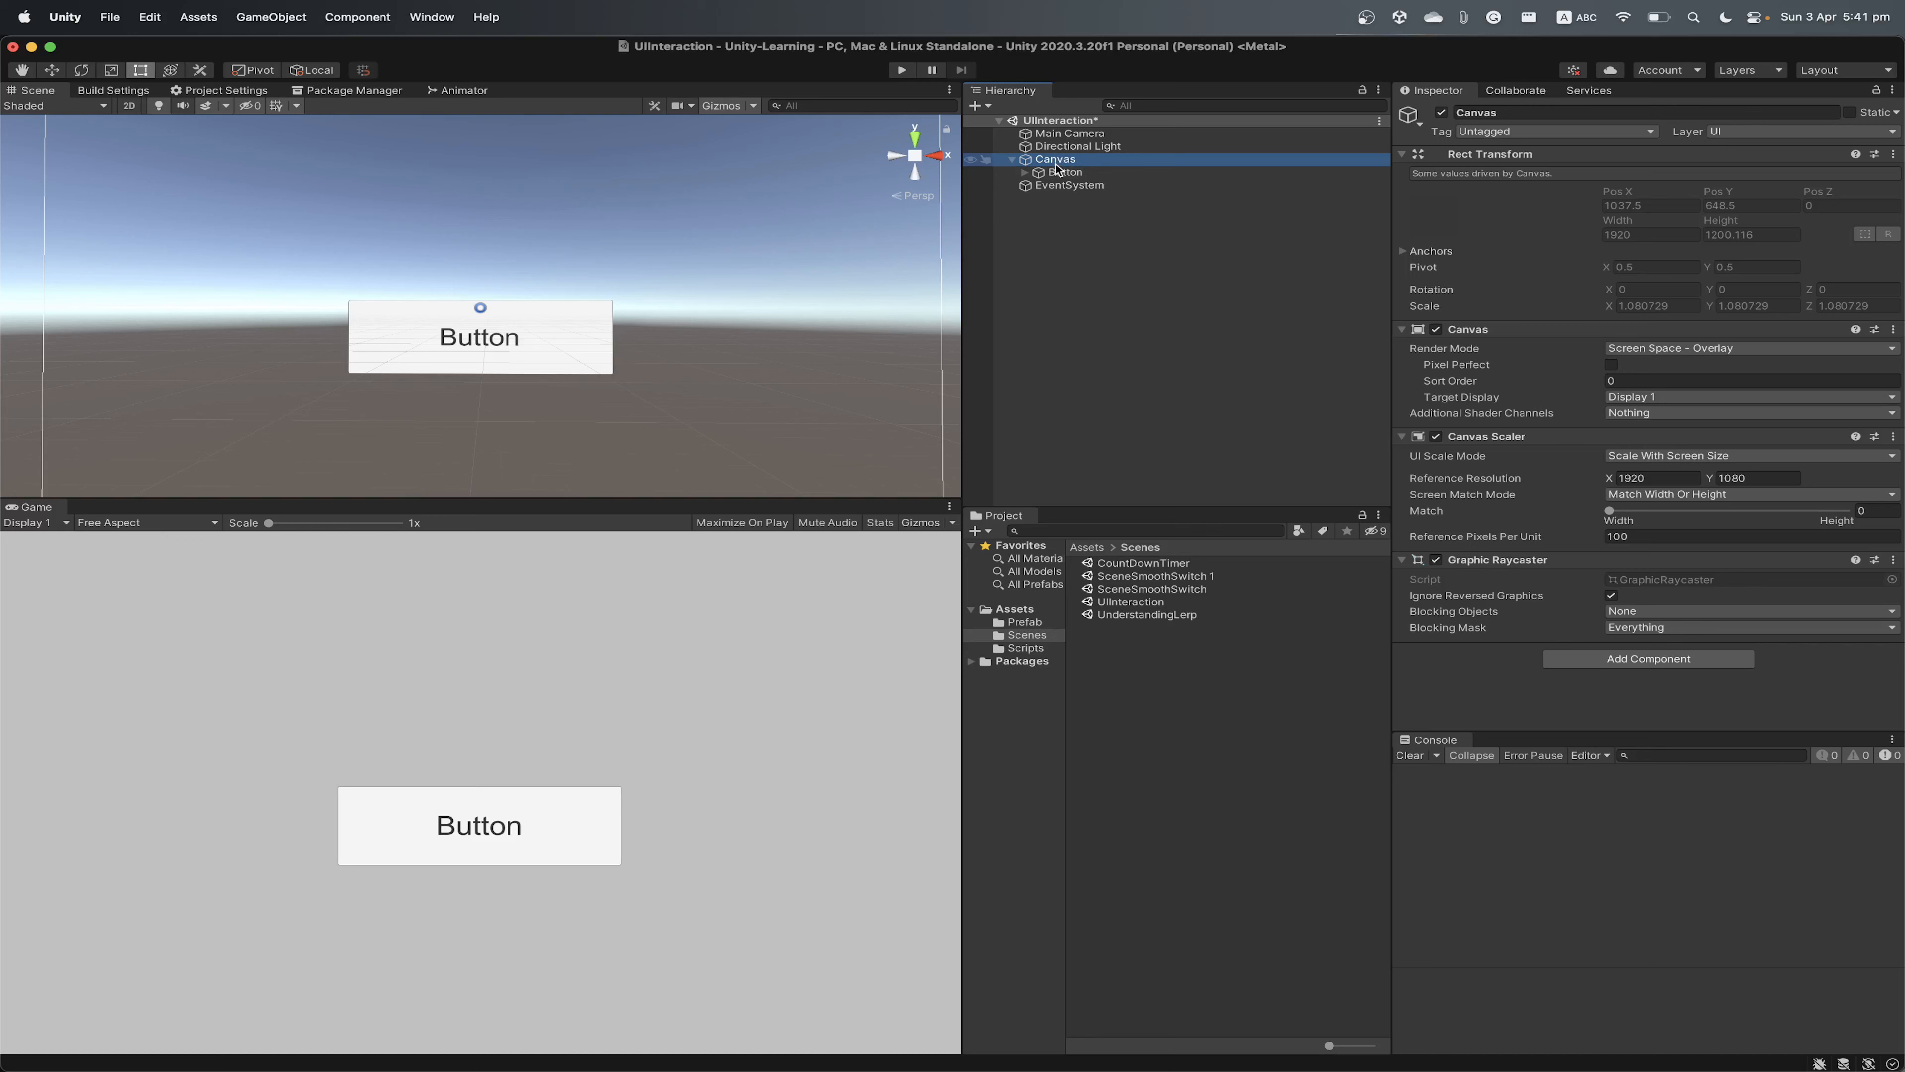
left_click(1060, 172)
left_click(1055, 160)
right_click(1055, 161)
mouse_move(1161, 488)
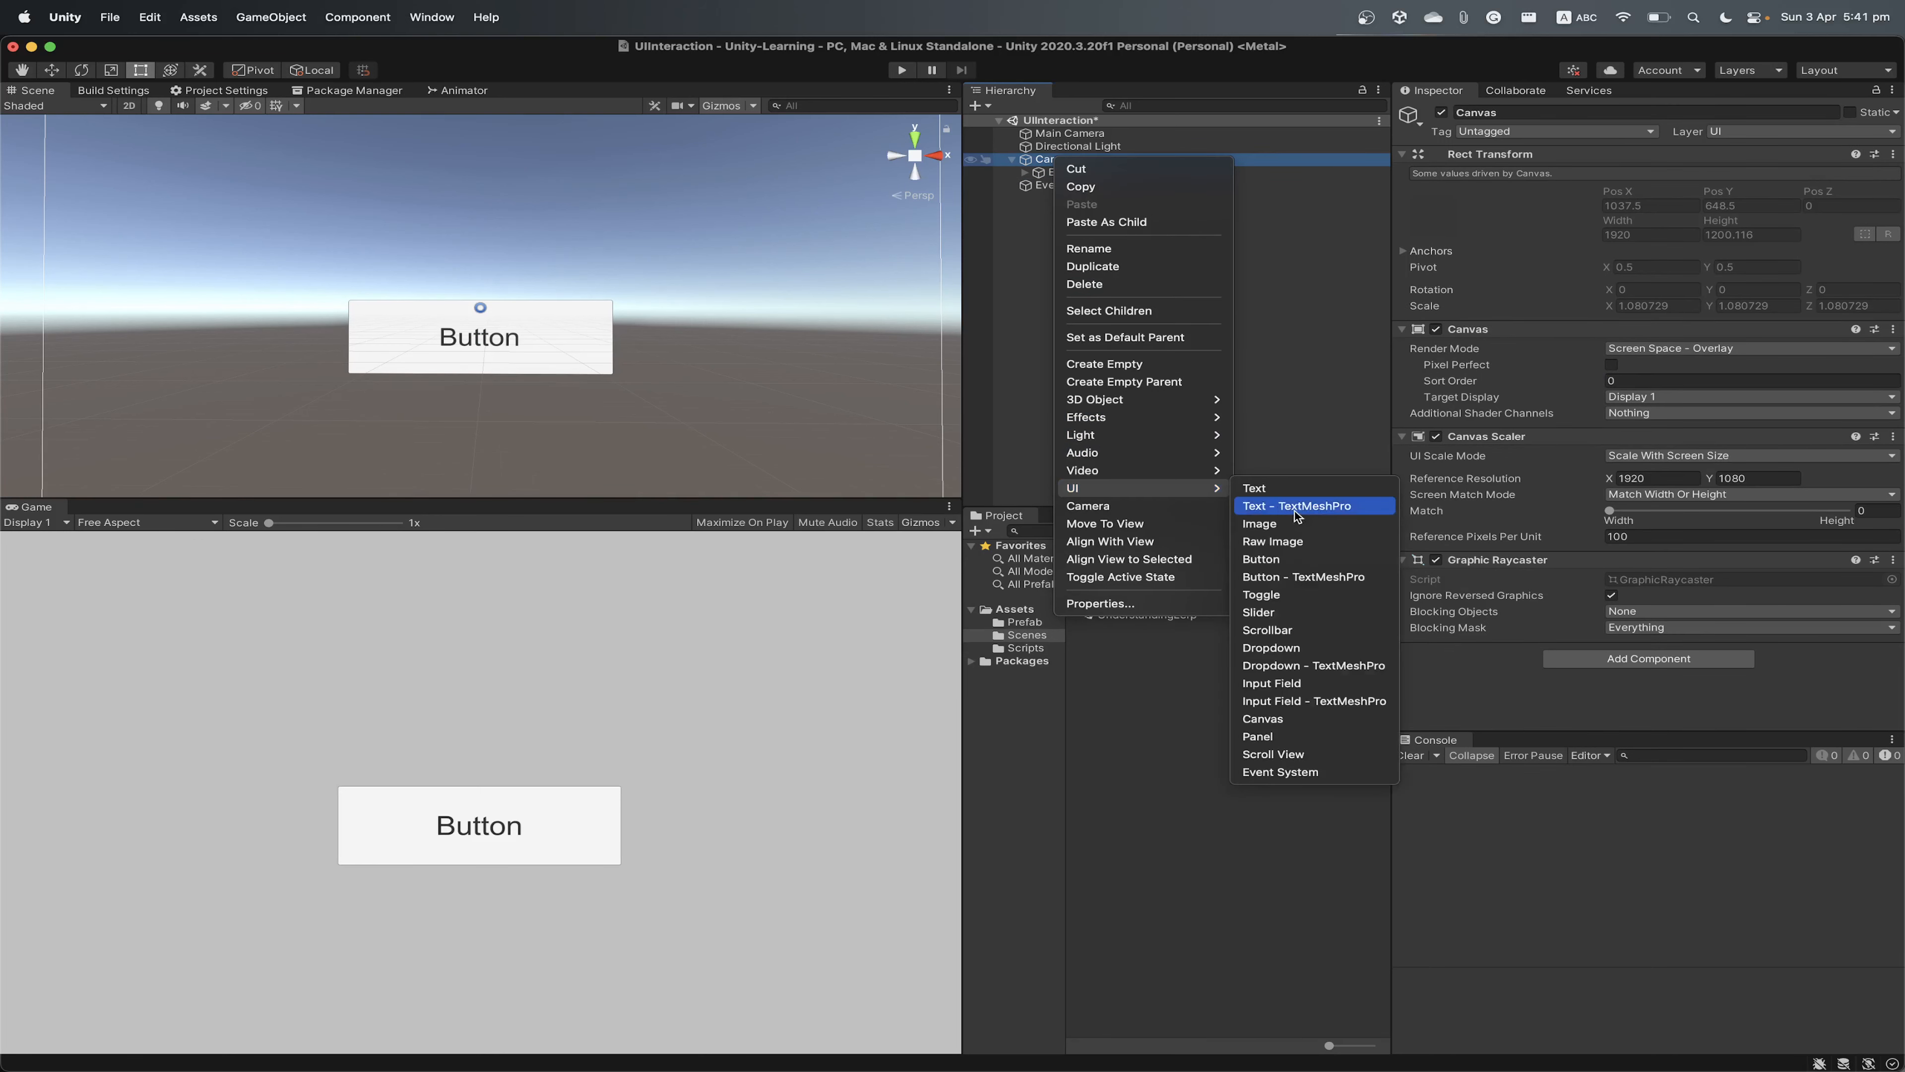
left_click(1296, 489)
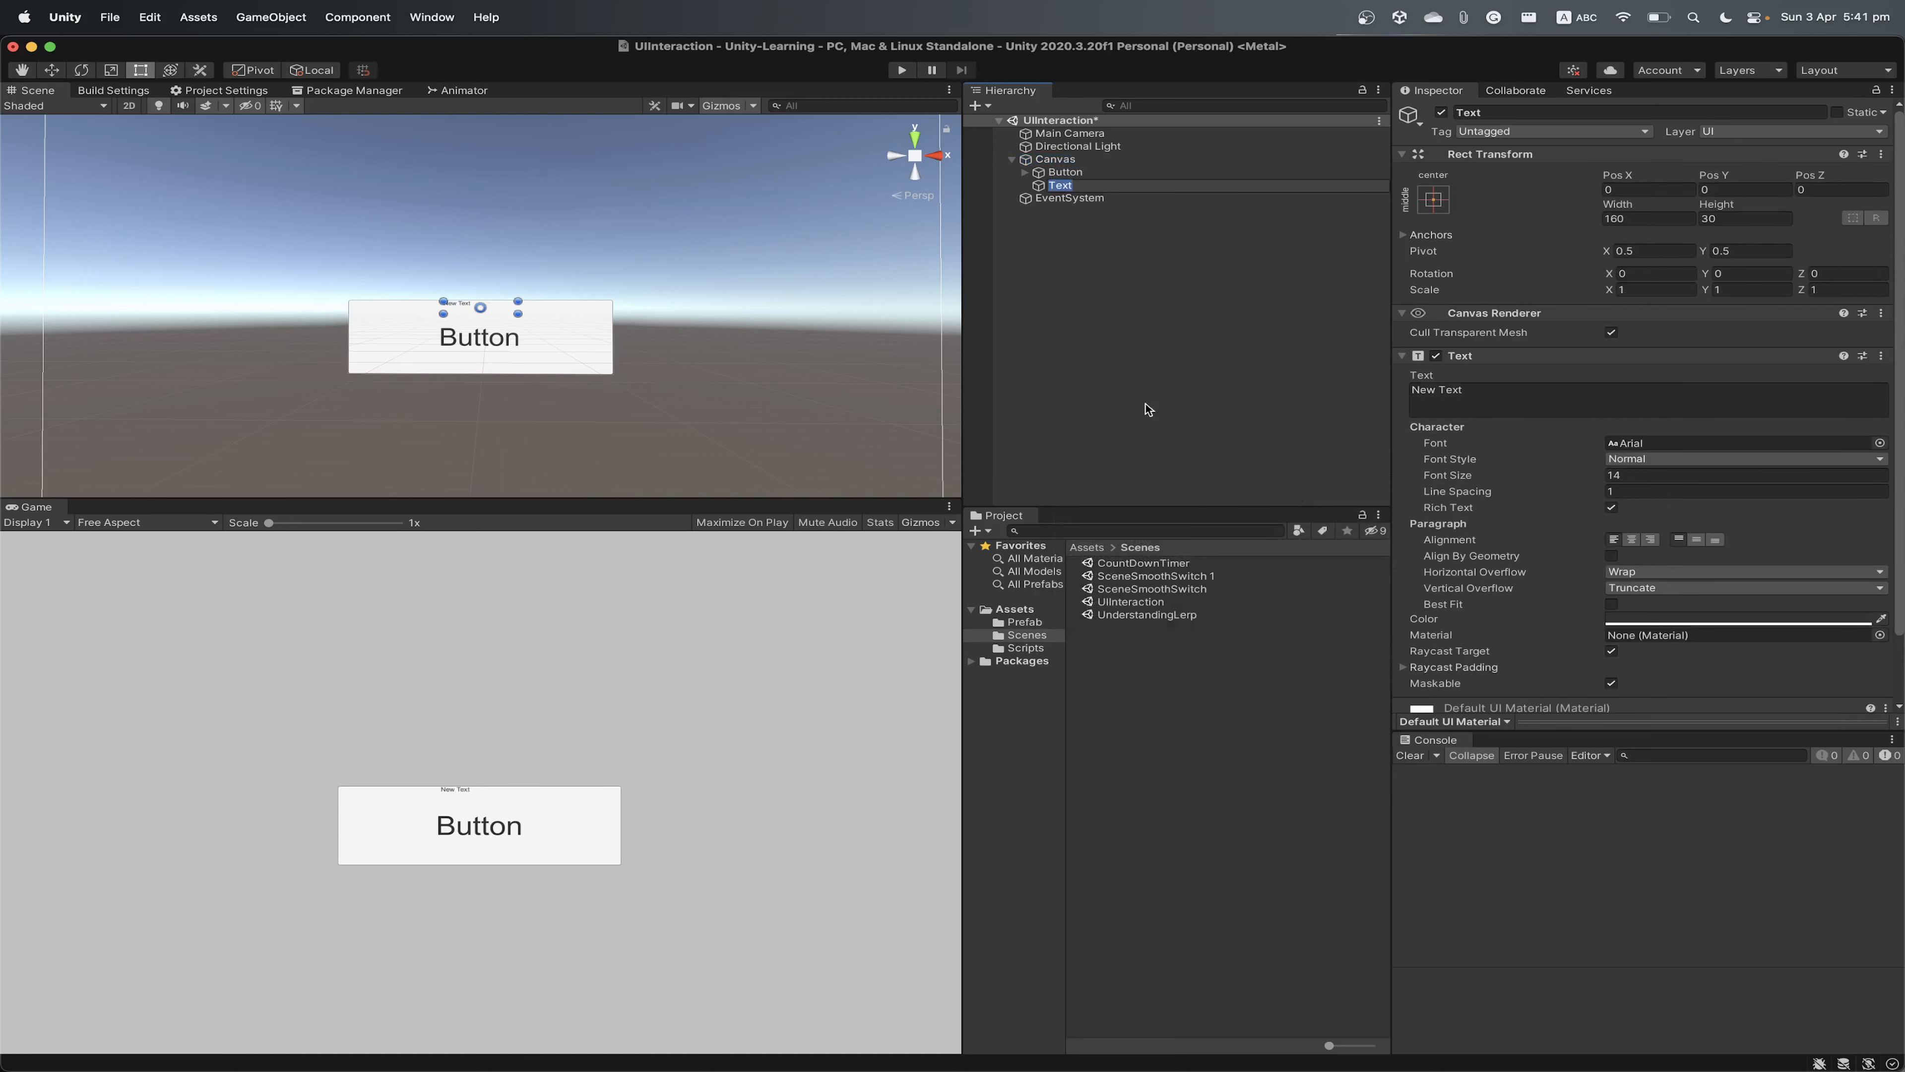
key("Return")
key("w")
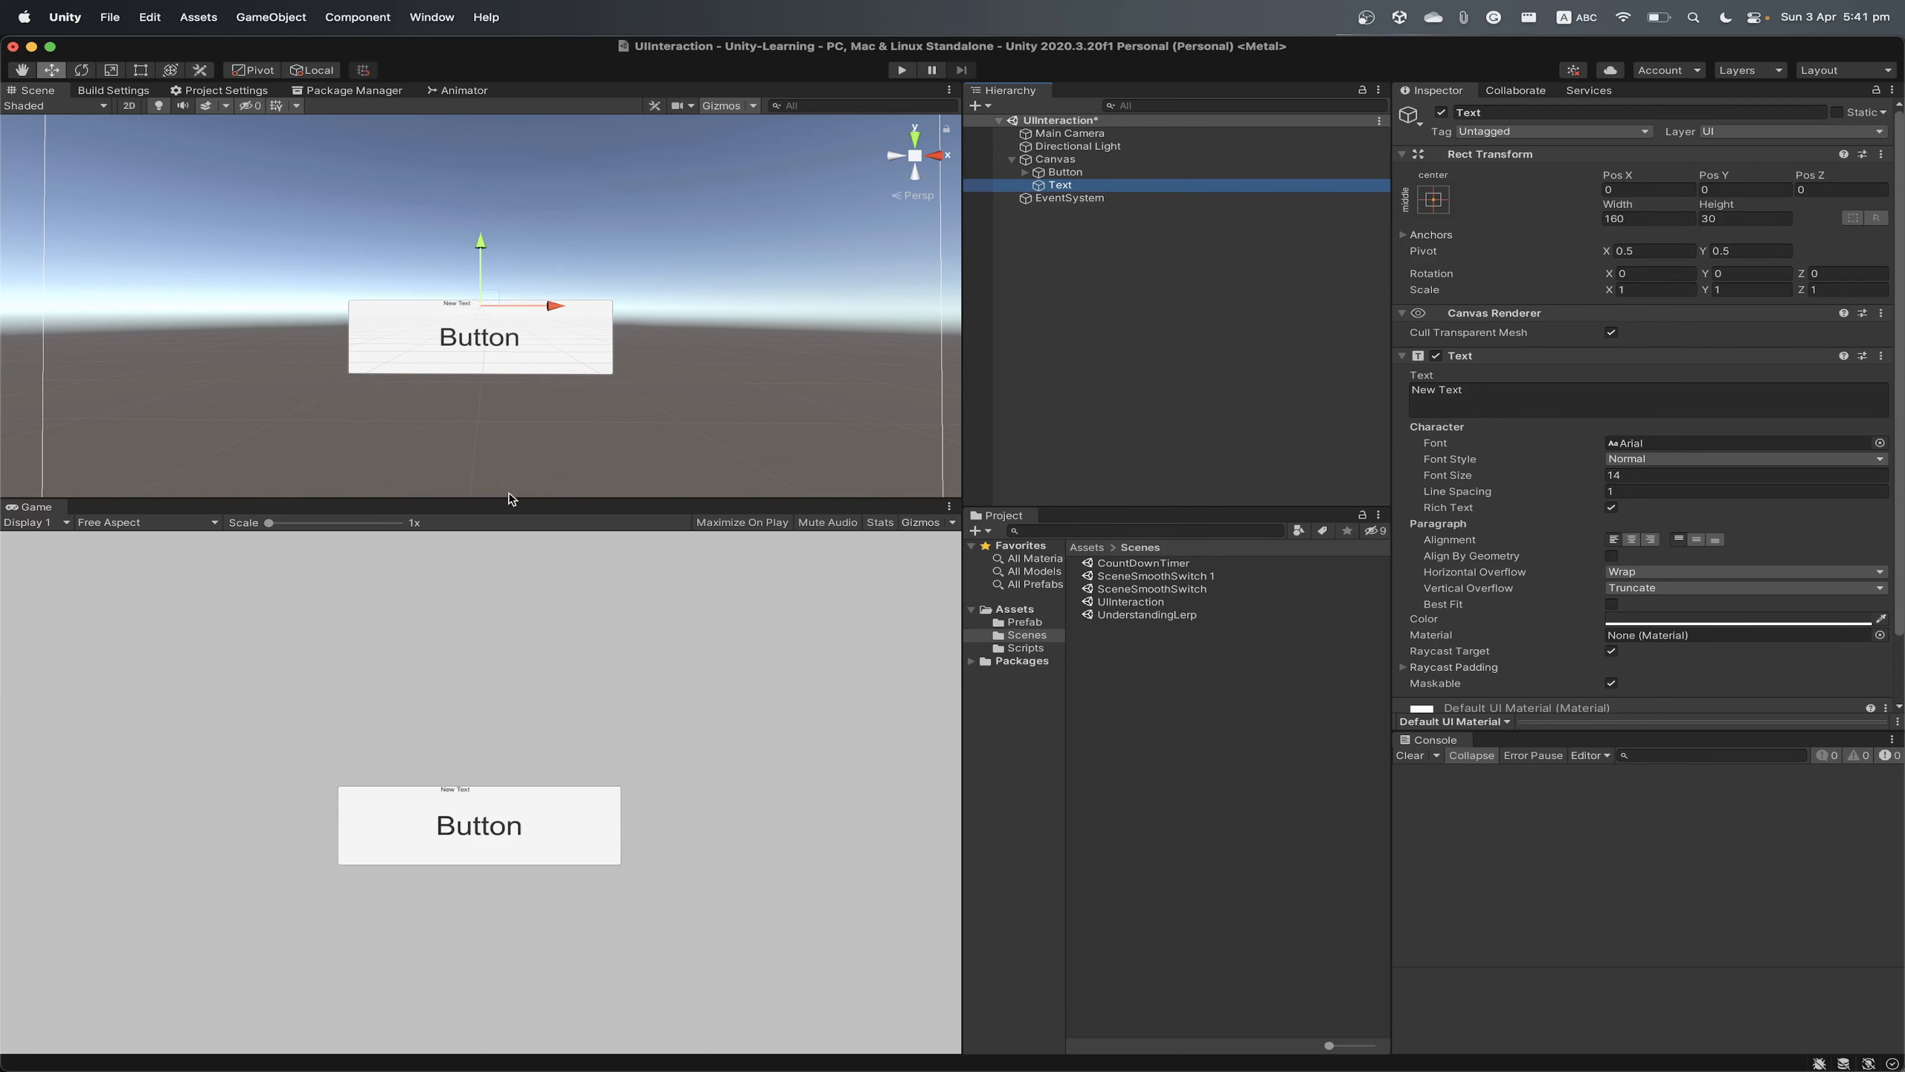
left_click_drag(482, 259, 483, 132)
Try enlarging the new text uniformly to a scale of about 10.127 and undo the scaling
left_click(1041, 186)
key("e")
key("r")
left_click(481, 184)
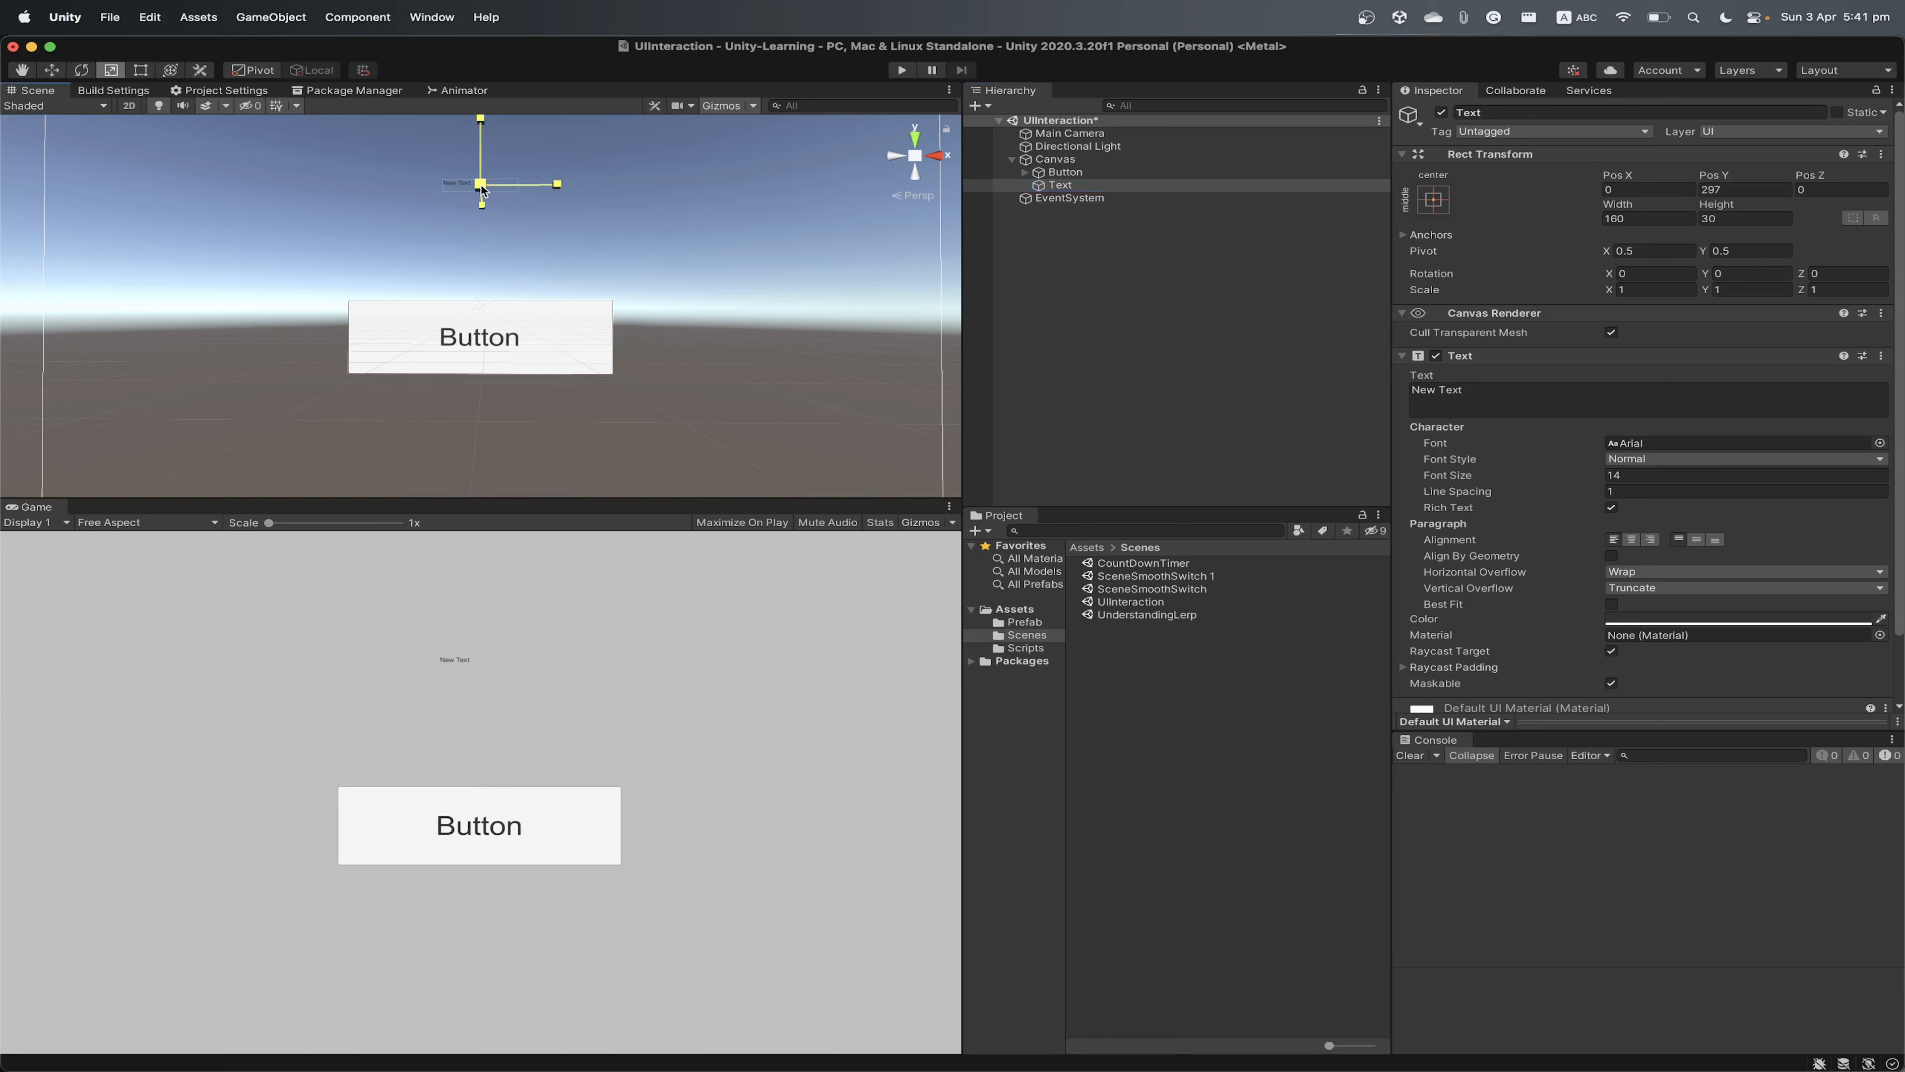
left_click_drag(482, 189, 1099, 175)
left_click_drag(481, 185, 507, 186)
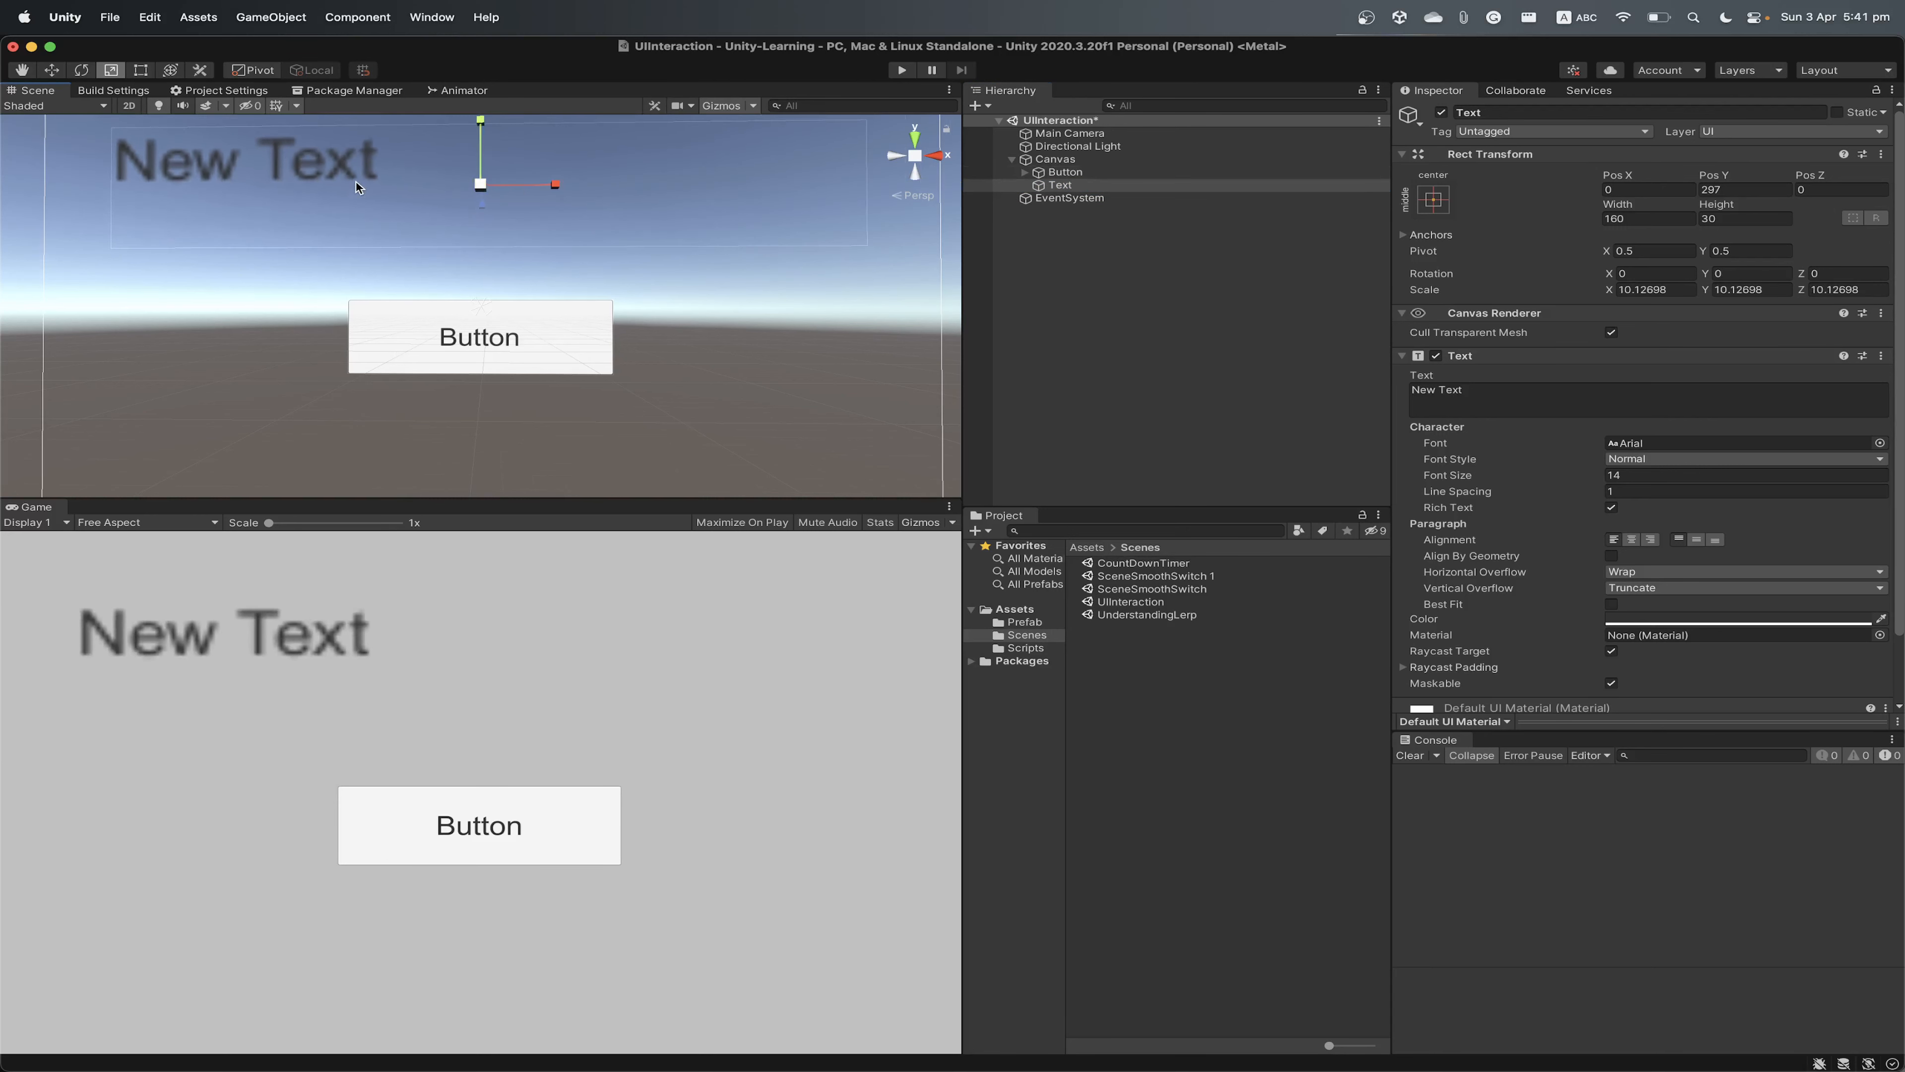
key("super+z")
key("super+z")
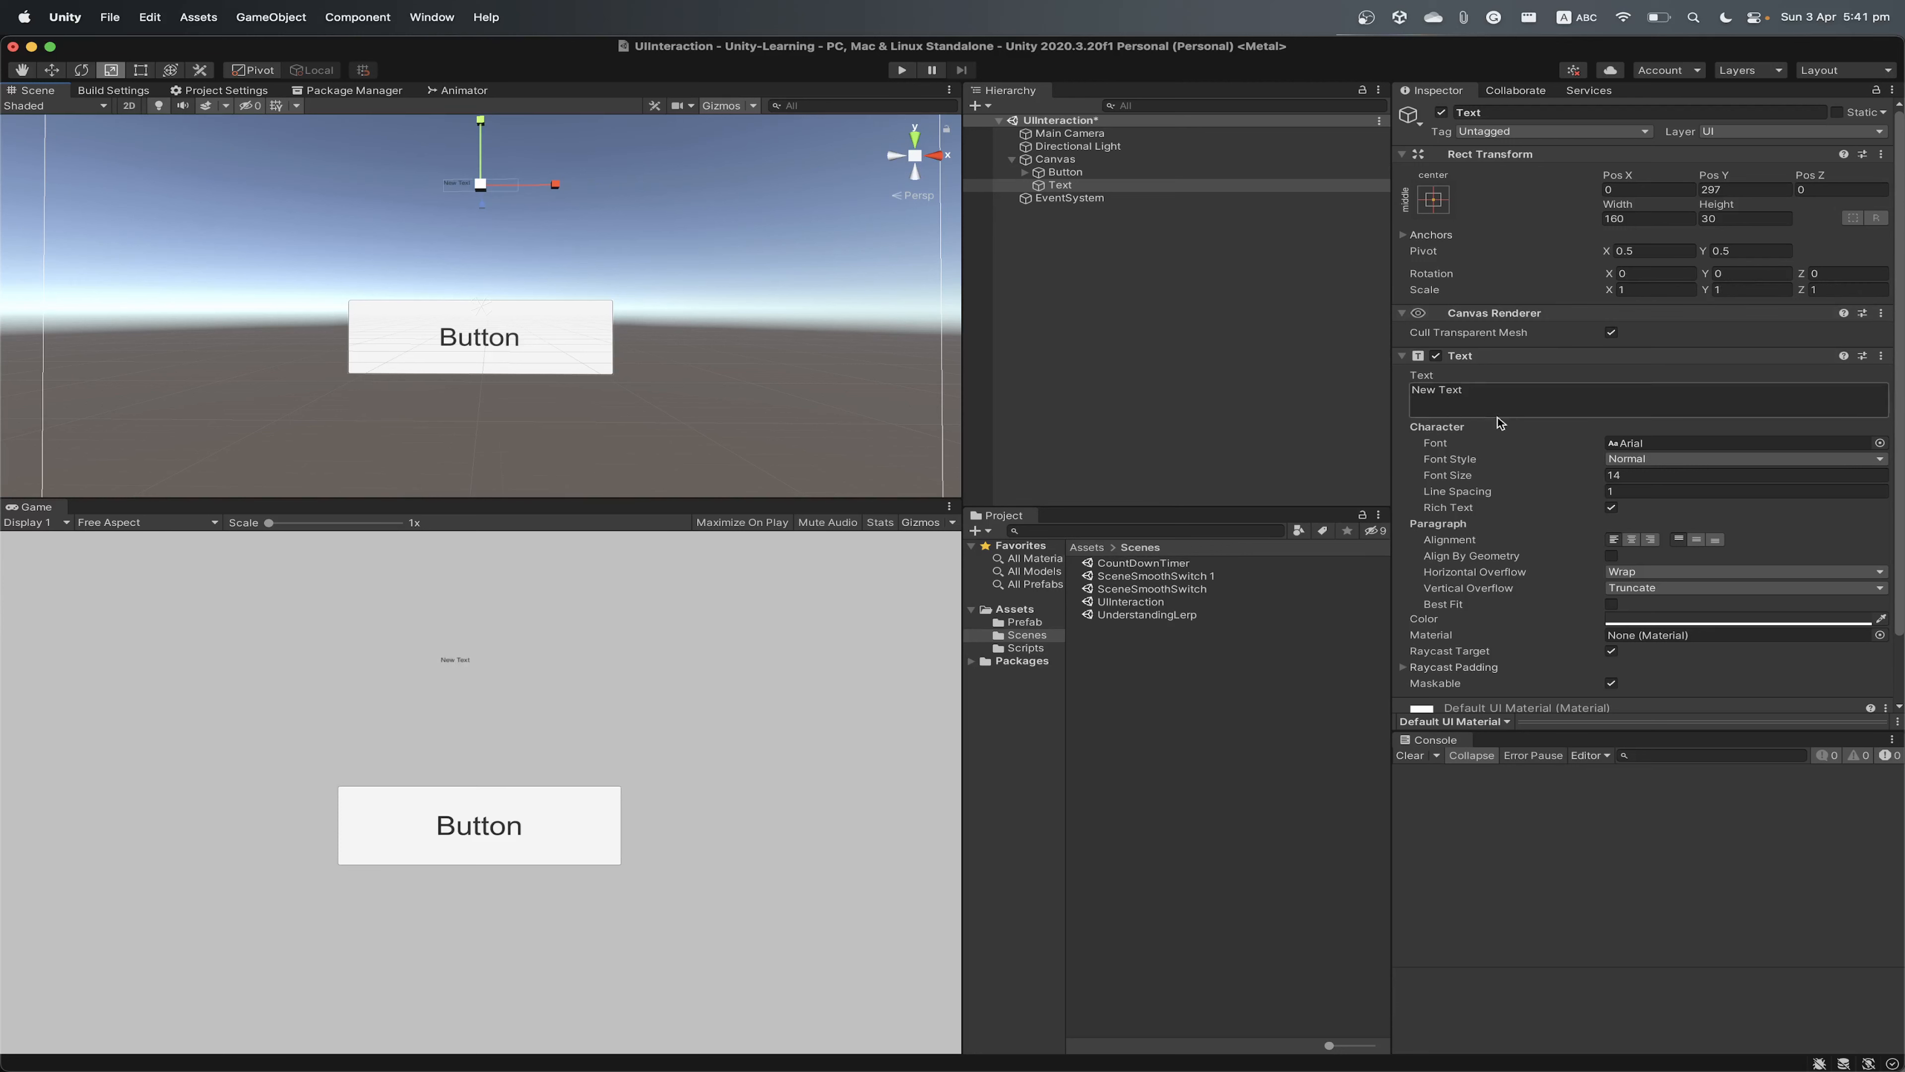
Set the new text's font size to 127
scroll(1455, 406, "down", 3)
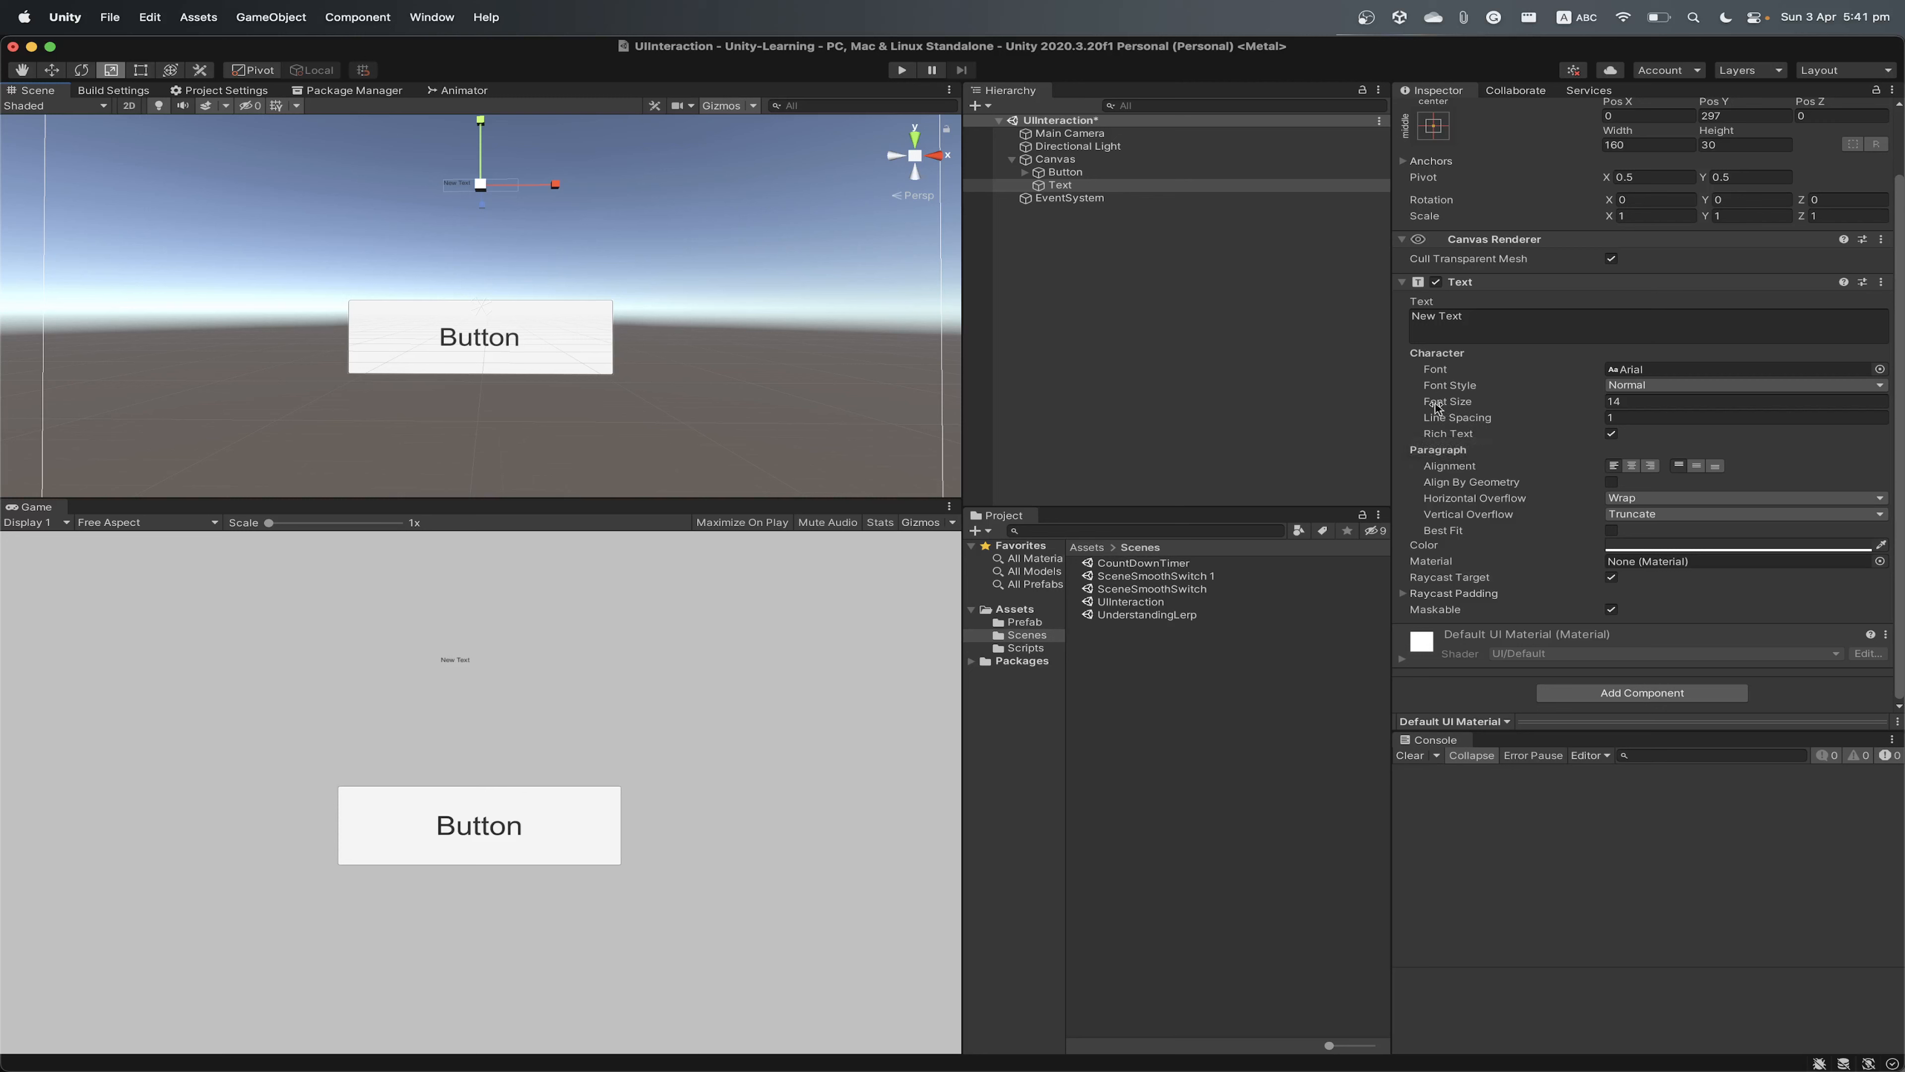
left_click_drag(1438, 407, 1506, 406)
left_click(1058, 185)
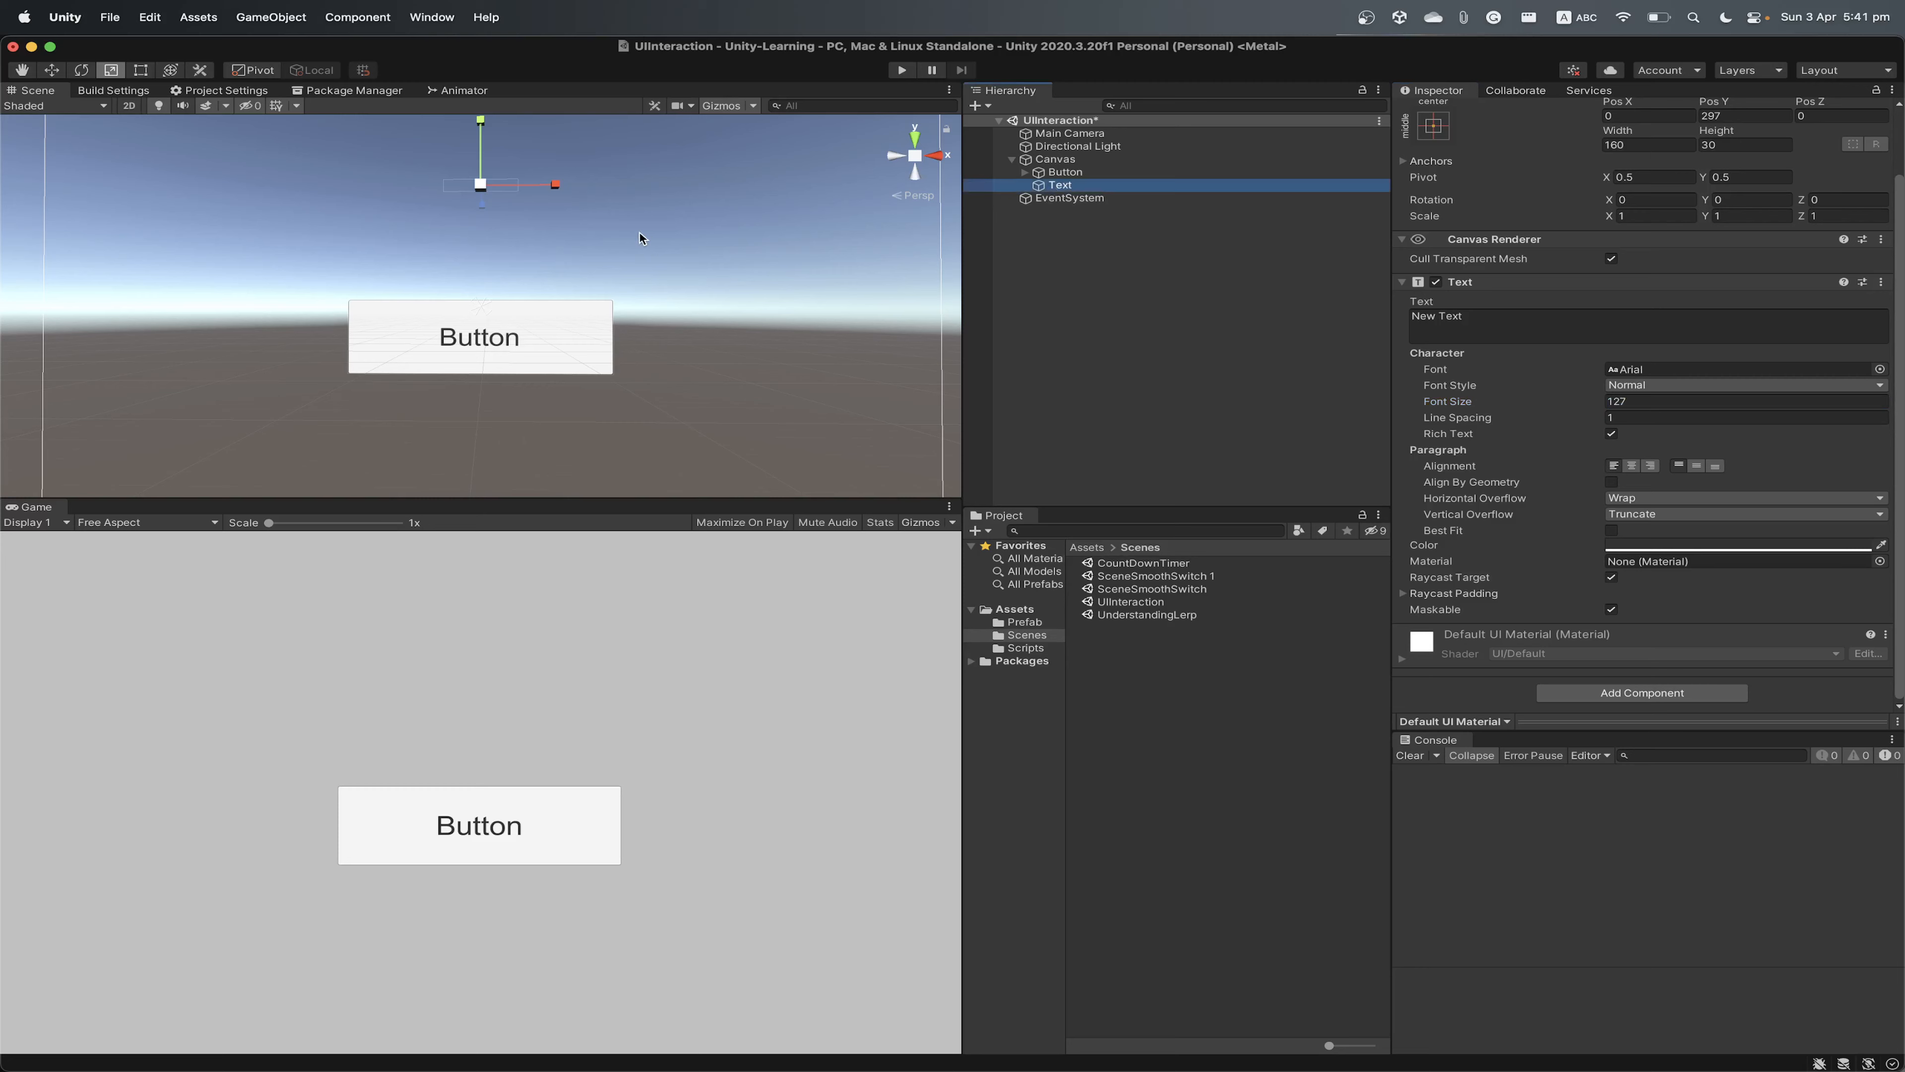
Switch through the hand, move, rotate, scale and rect tools to compare their handles on the selected text
scroll(546, 183, "down", 4)
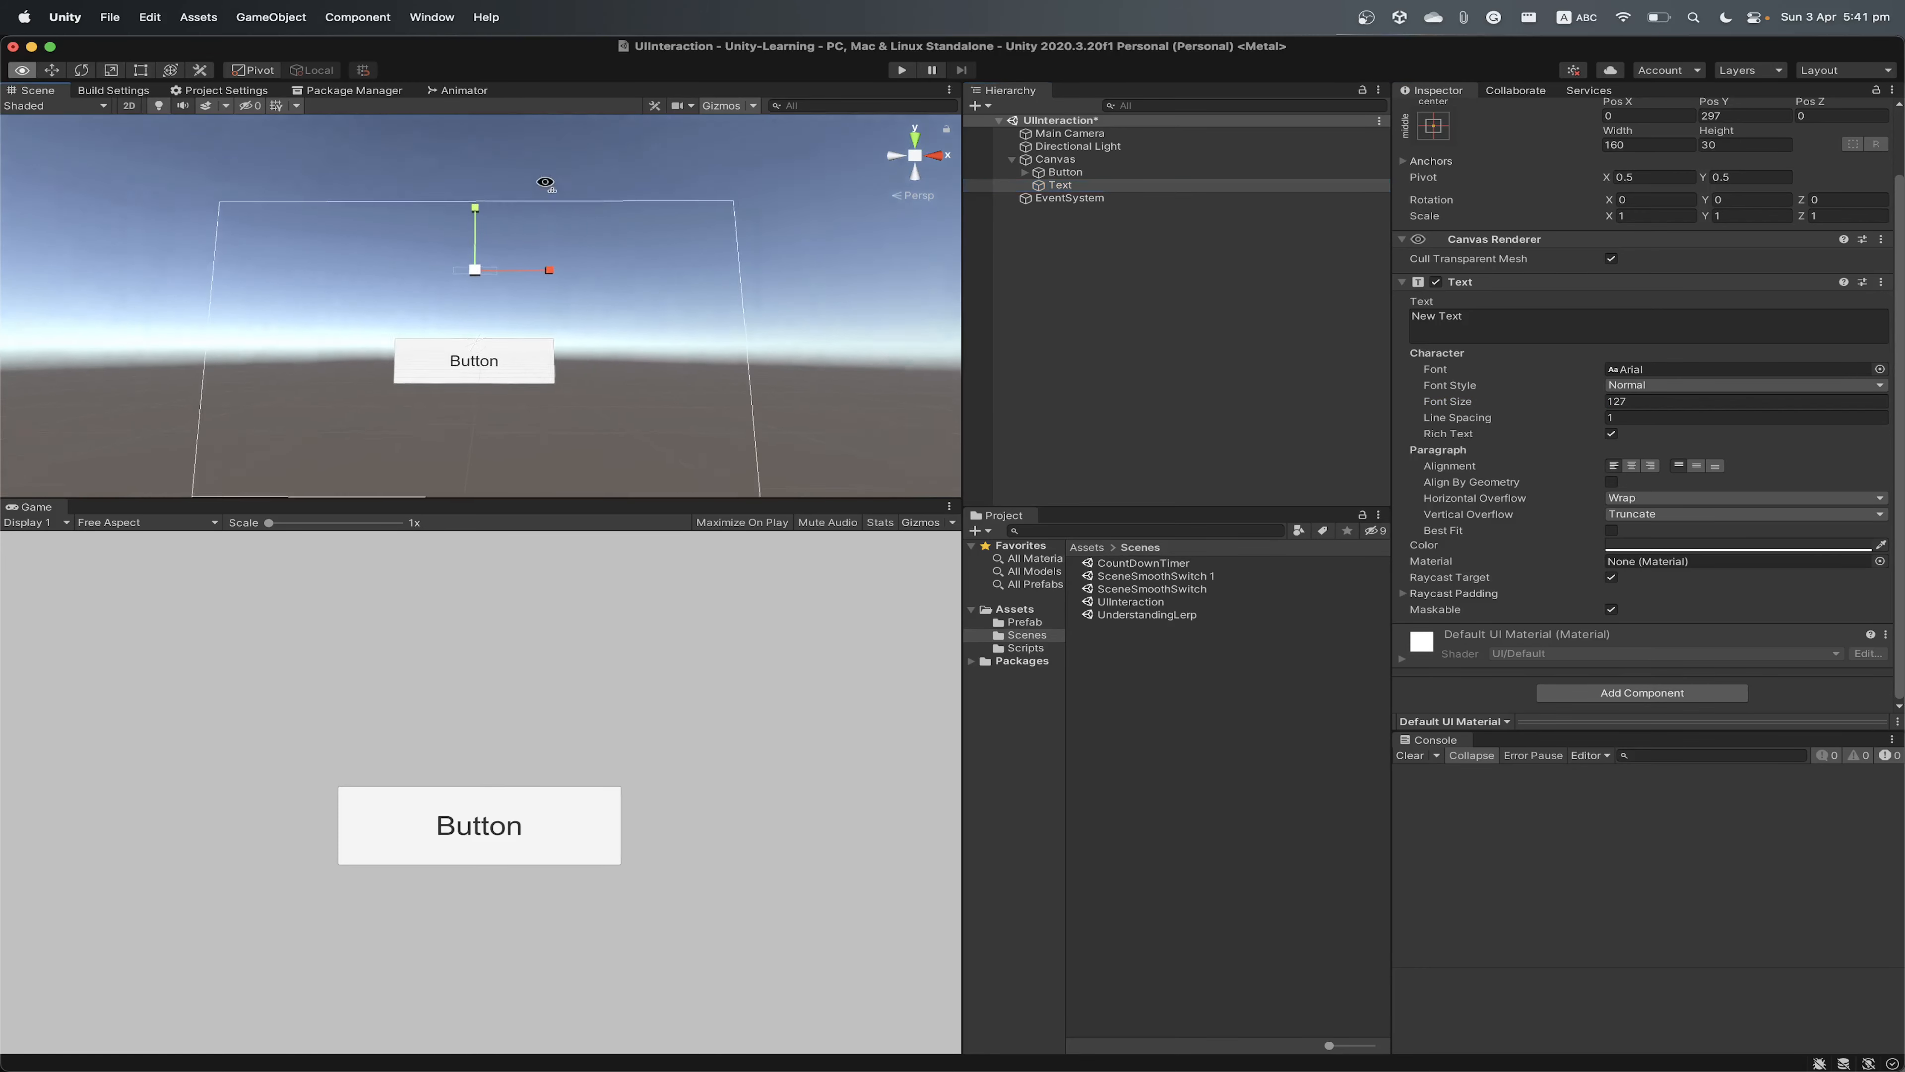
mouse_move(545, 183)
right_mouse_down()
mouse_move(531, 116)
mouse_move(554, 188)
right_mouse_up()
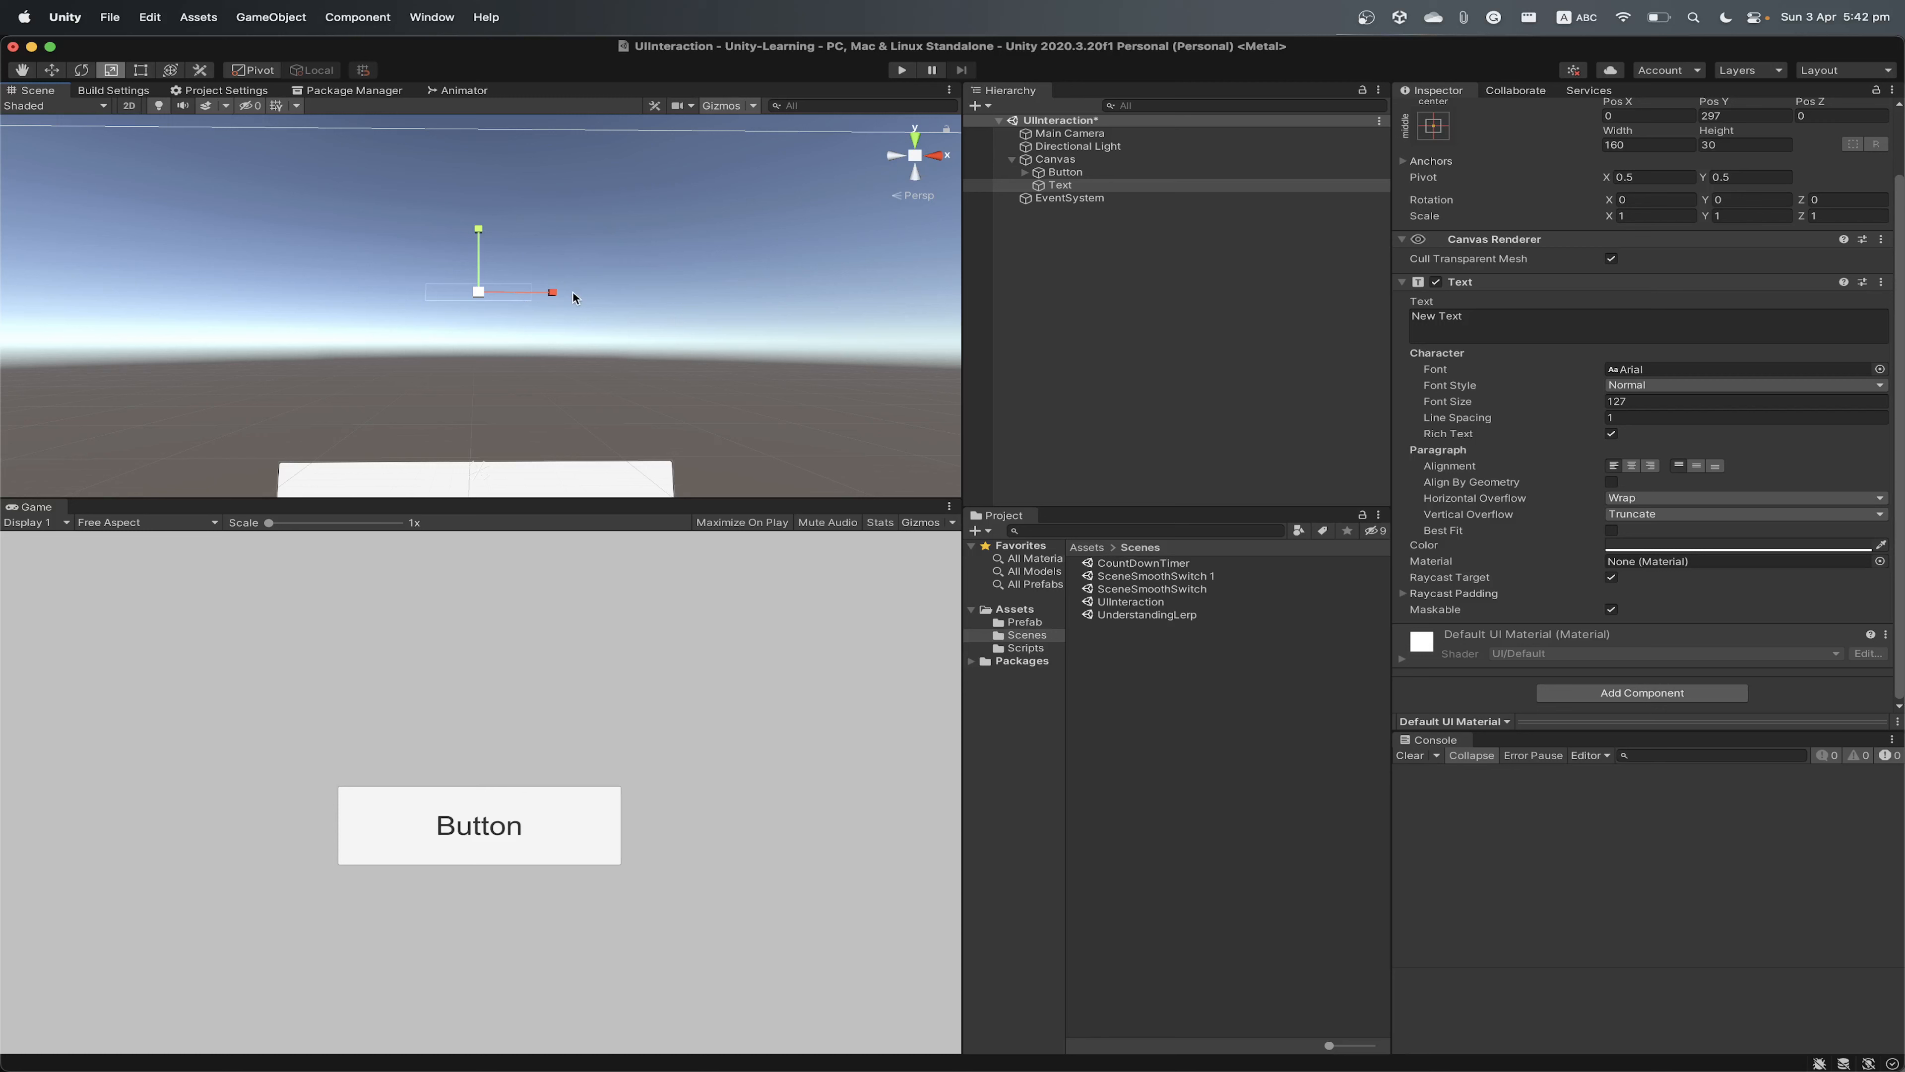
key("e")
key("w")
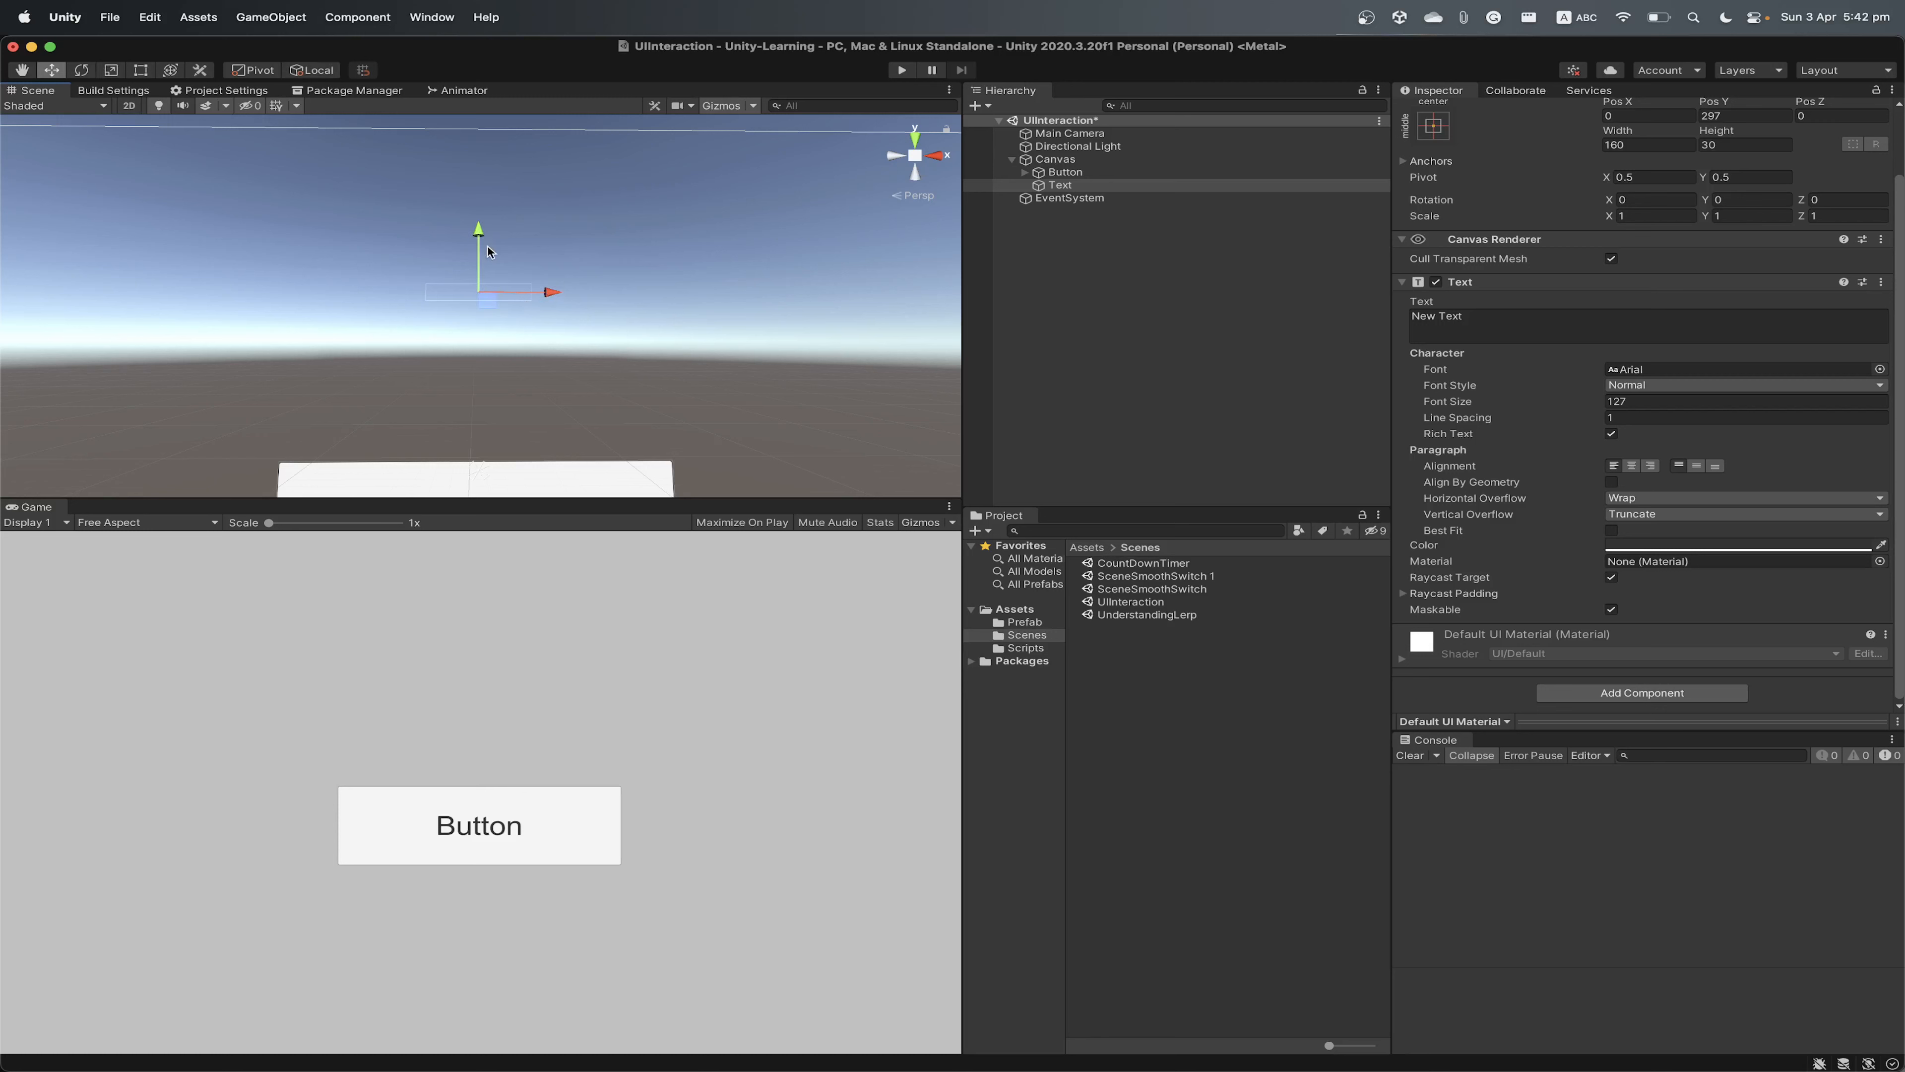
key("q")
key("w")
key("e")
key("r")
key("t")
key("e")
key("r")
key("t")
key("w")
key("t")
left_click(1059, 186)
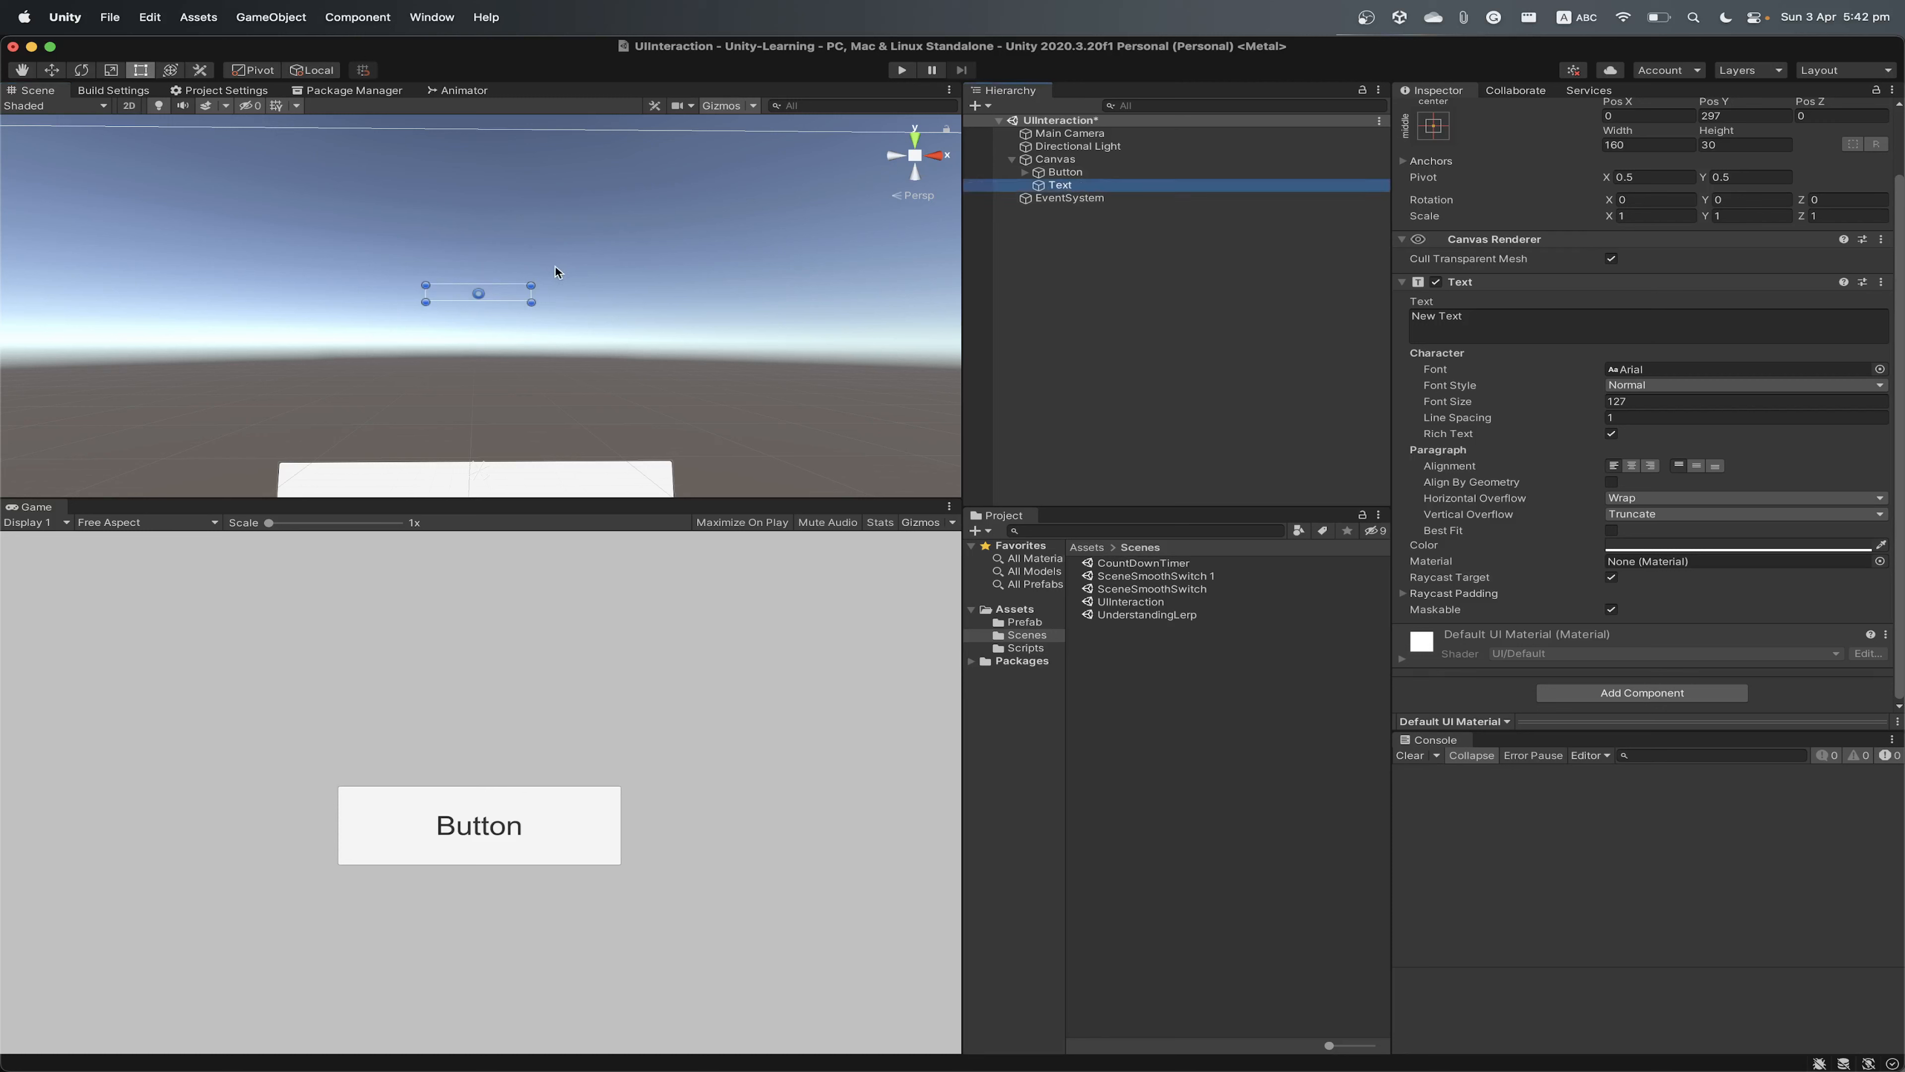
key("q")
key("w")
key("e")
key("r")
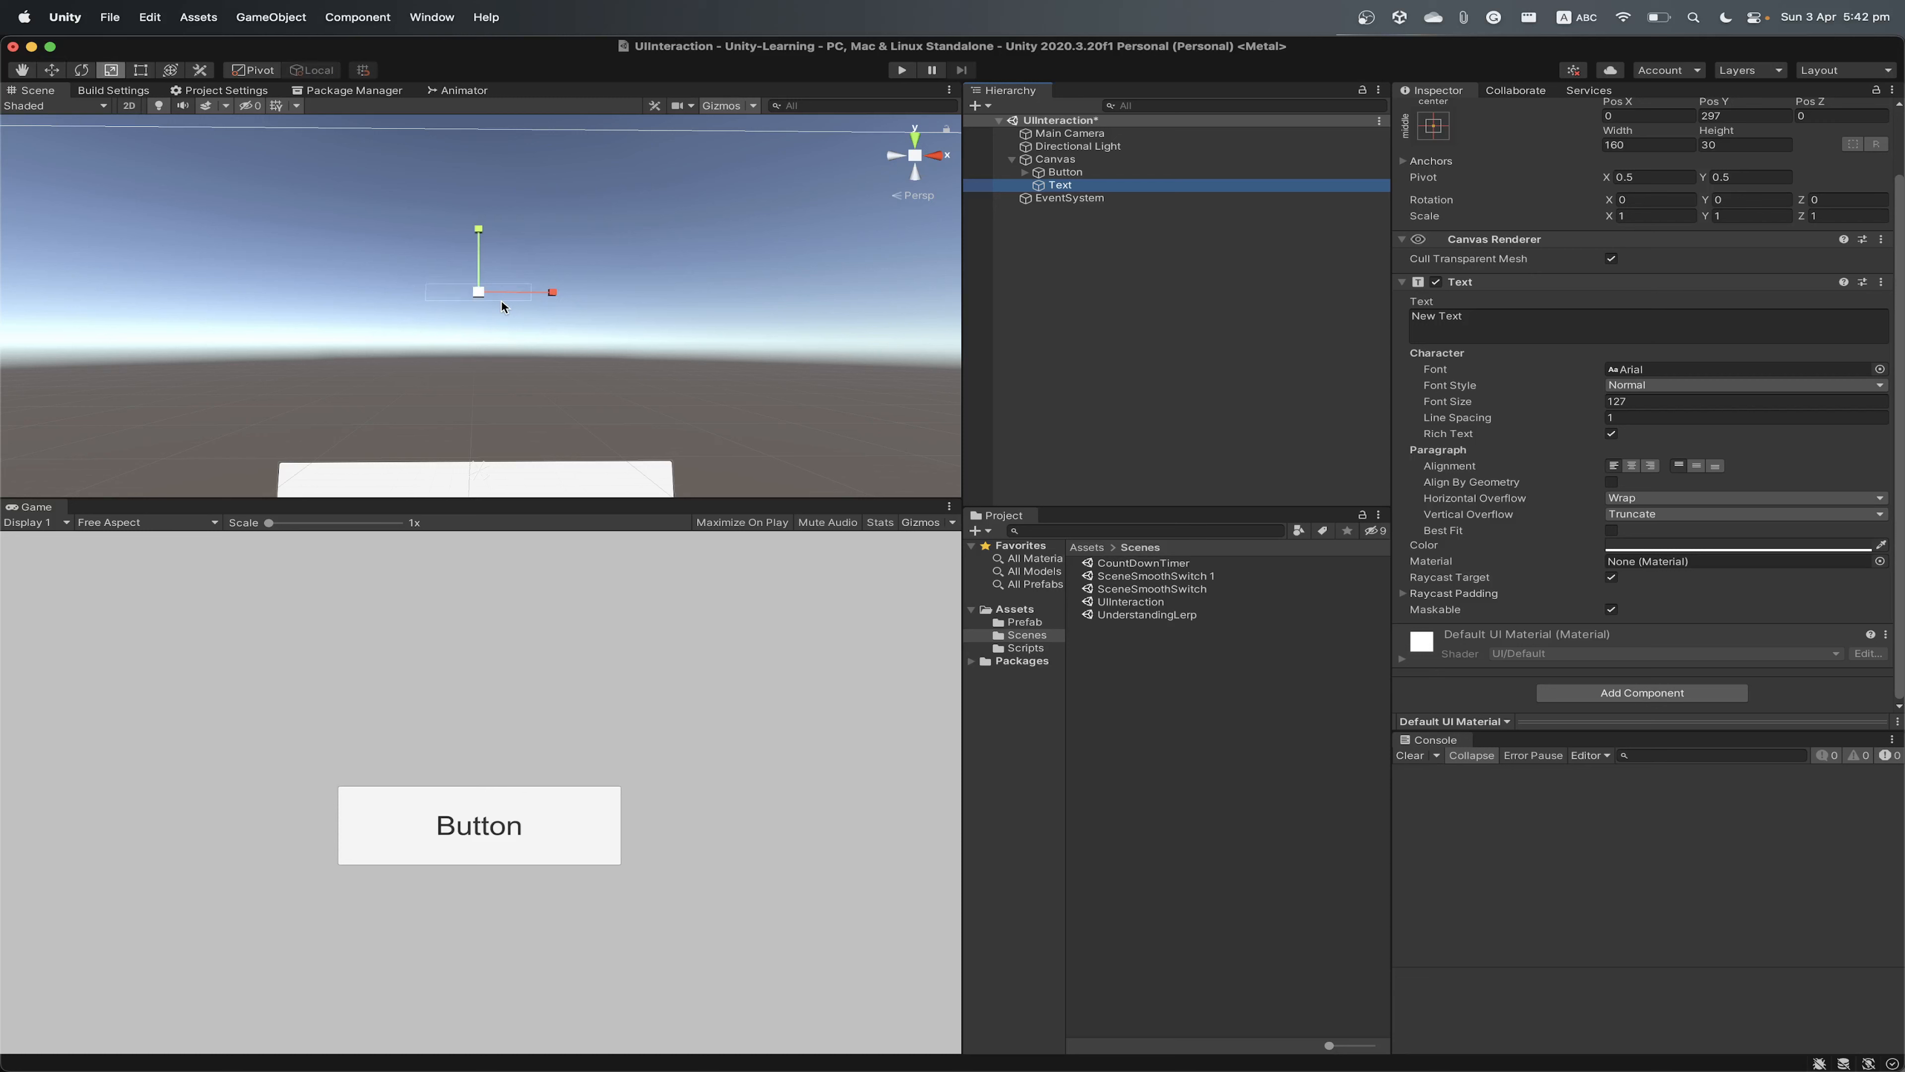
key("w")
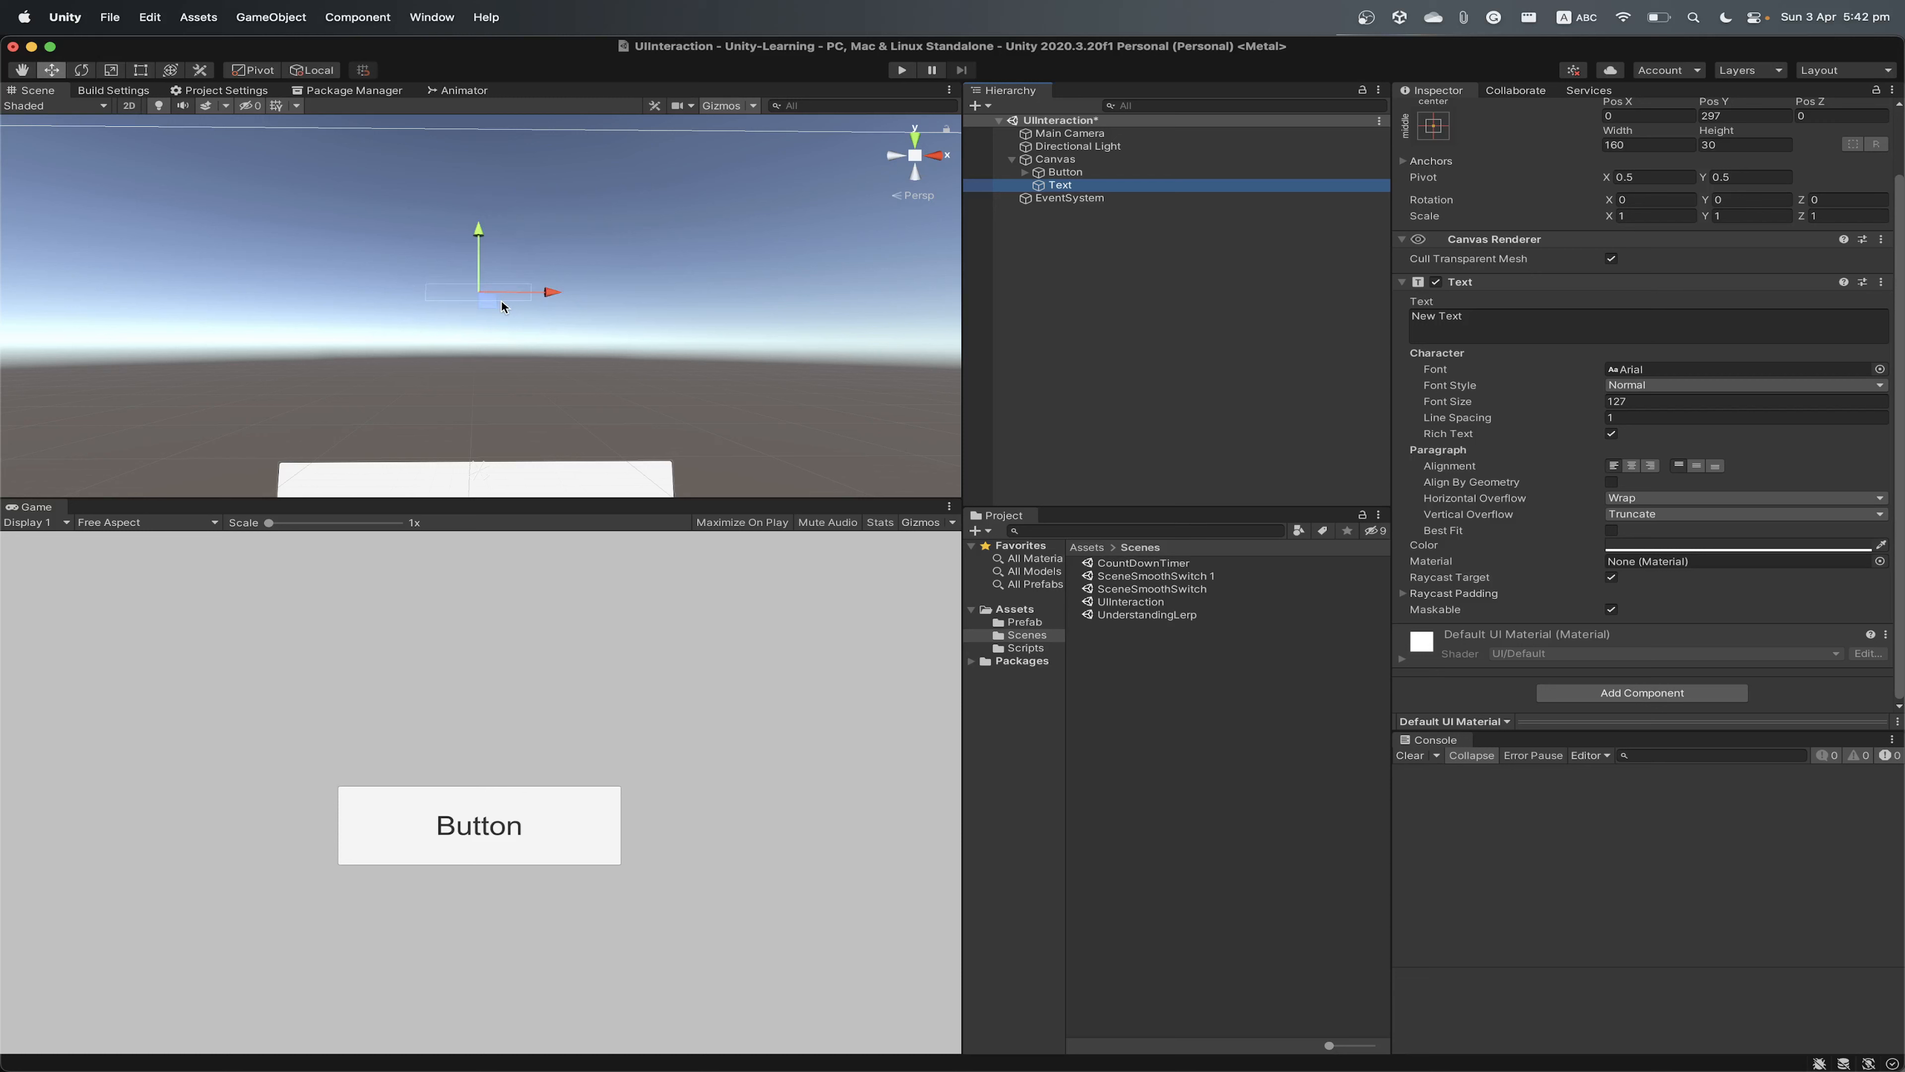
key("e")
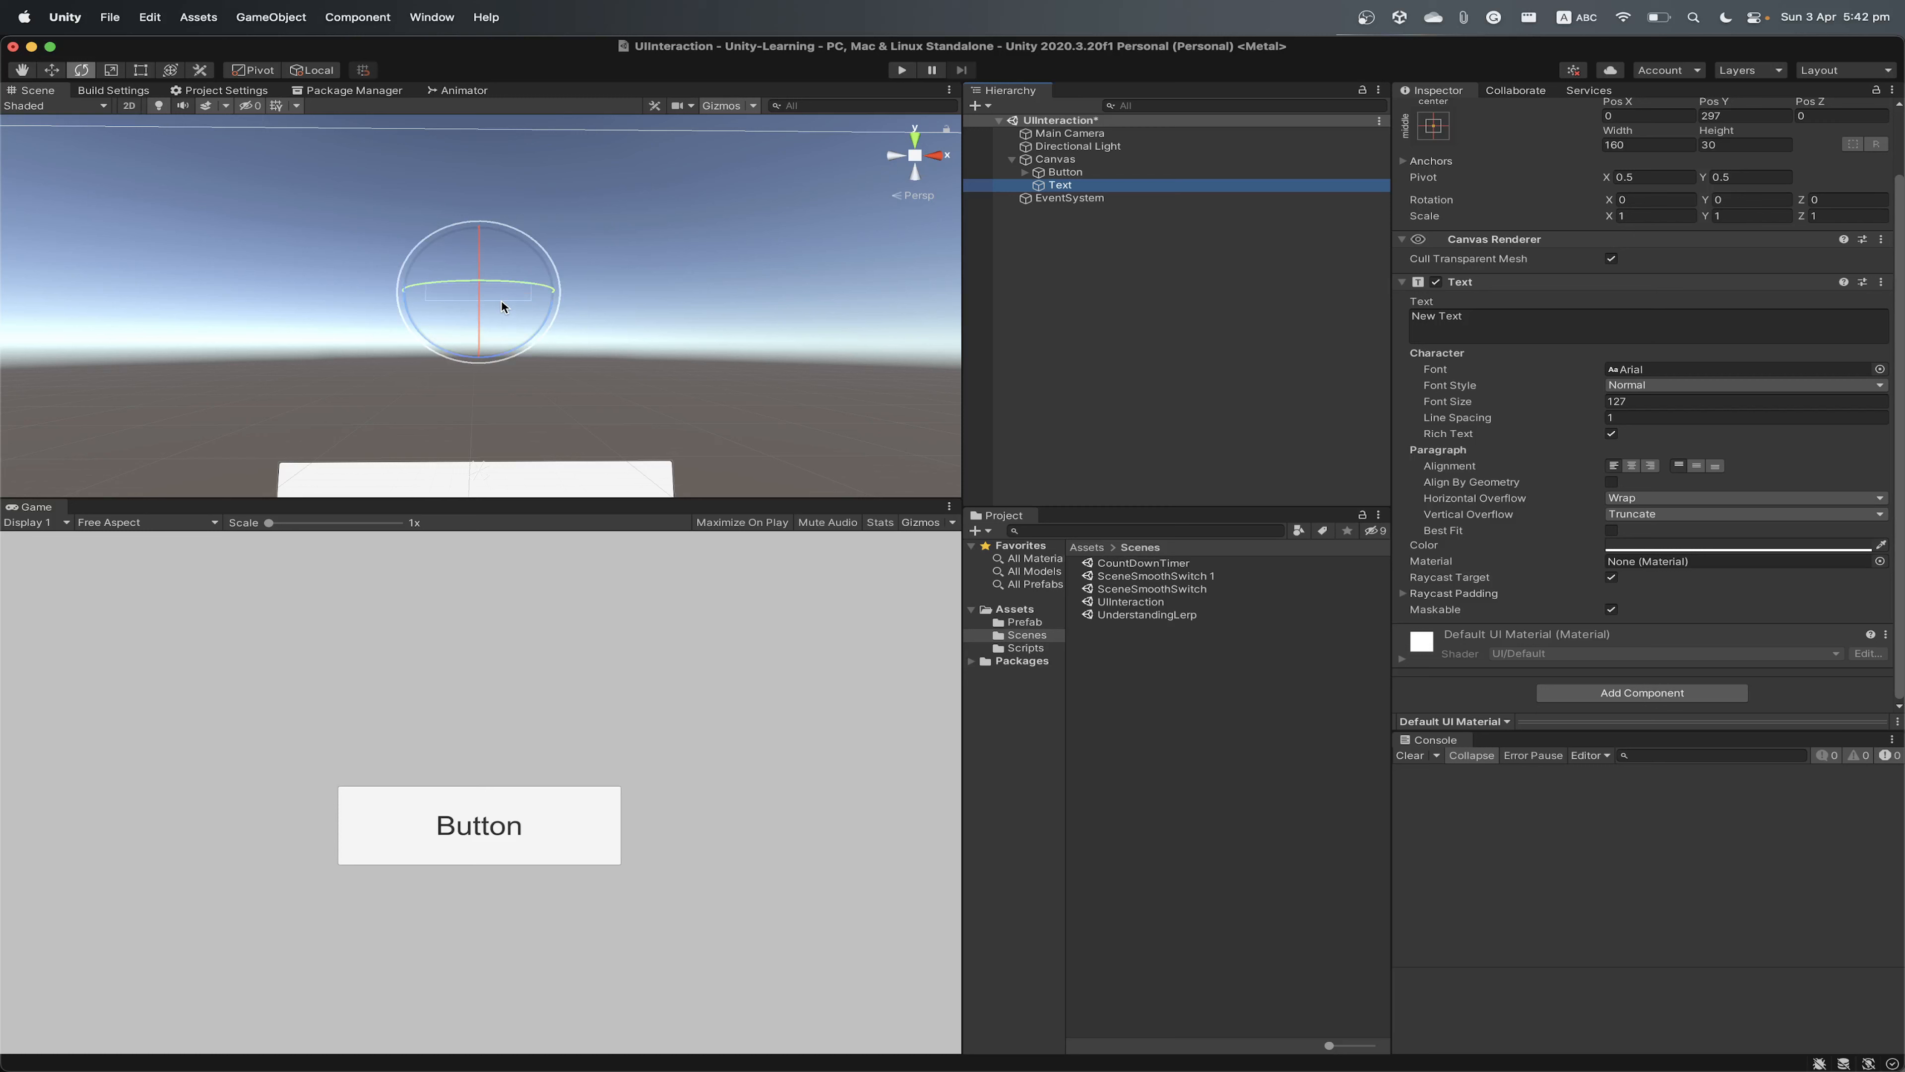
key("r")
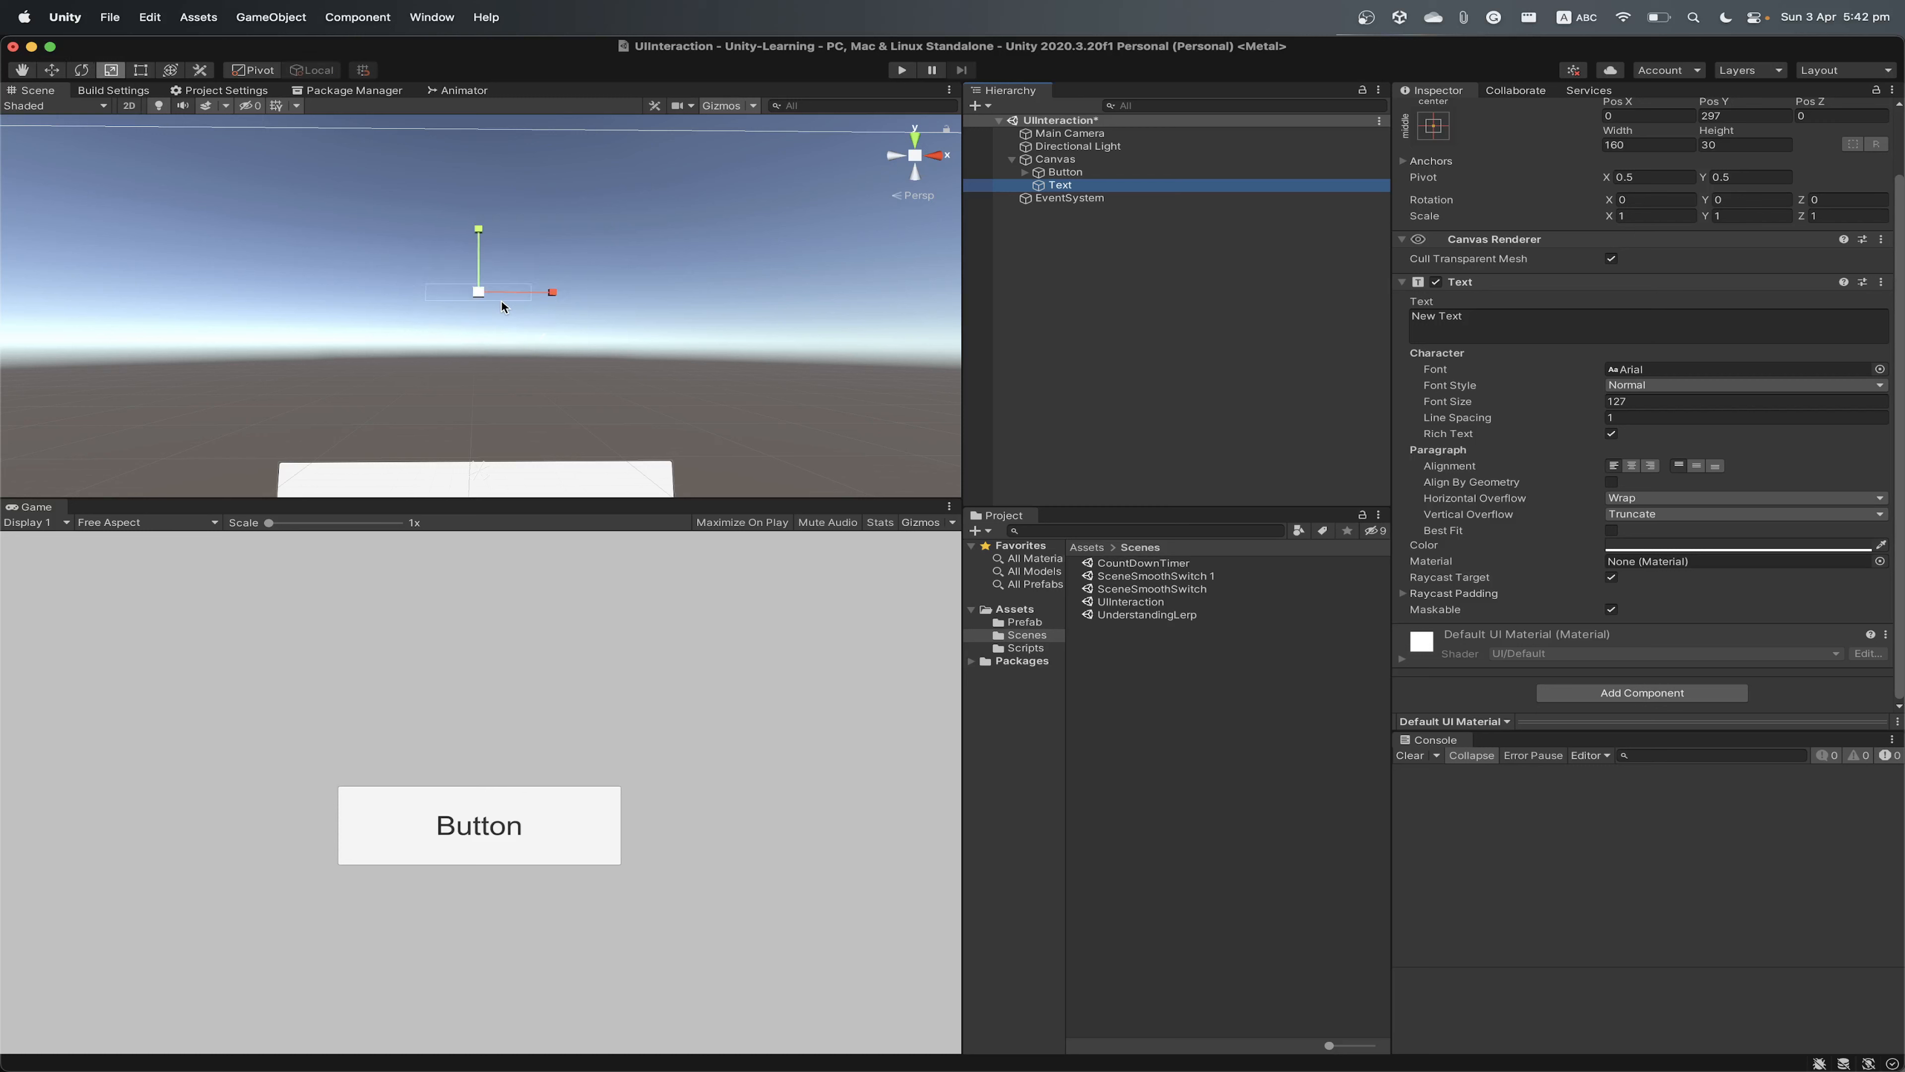
Enlarge the text's rectangle with the Rect tool to about 791 by 153 and set its content to "Welcome"
key("t")
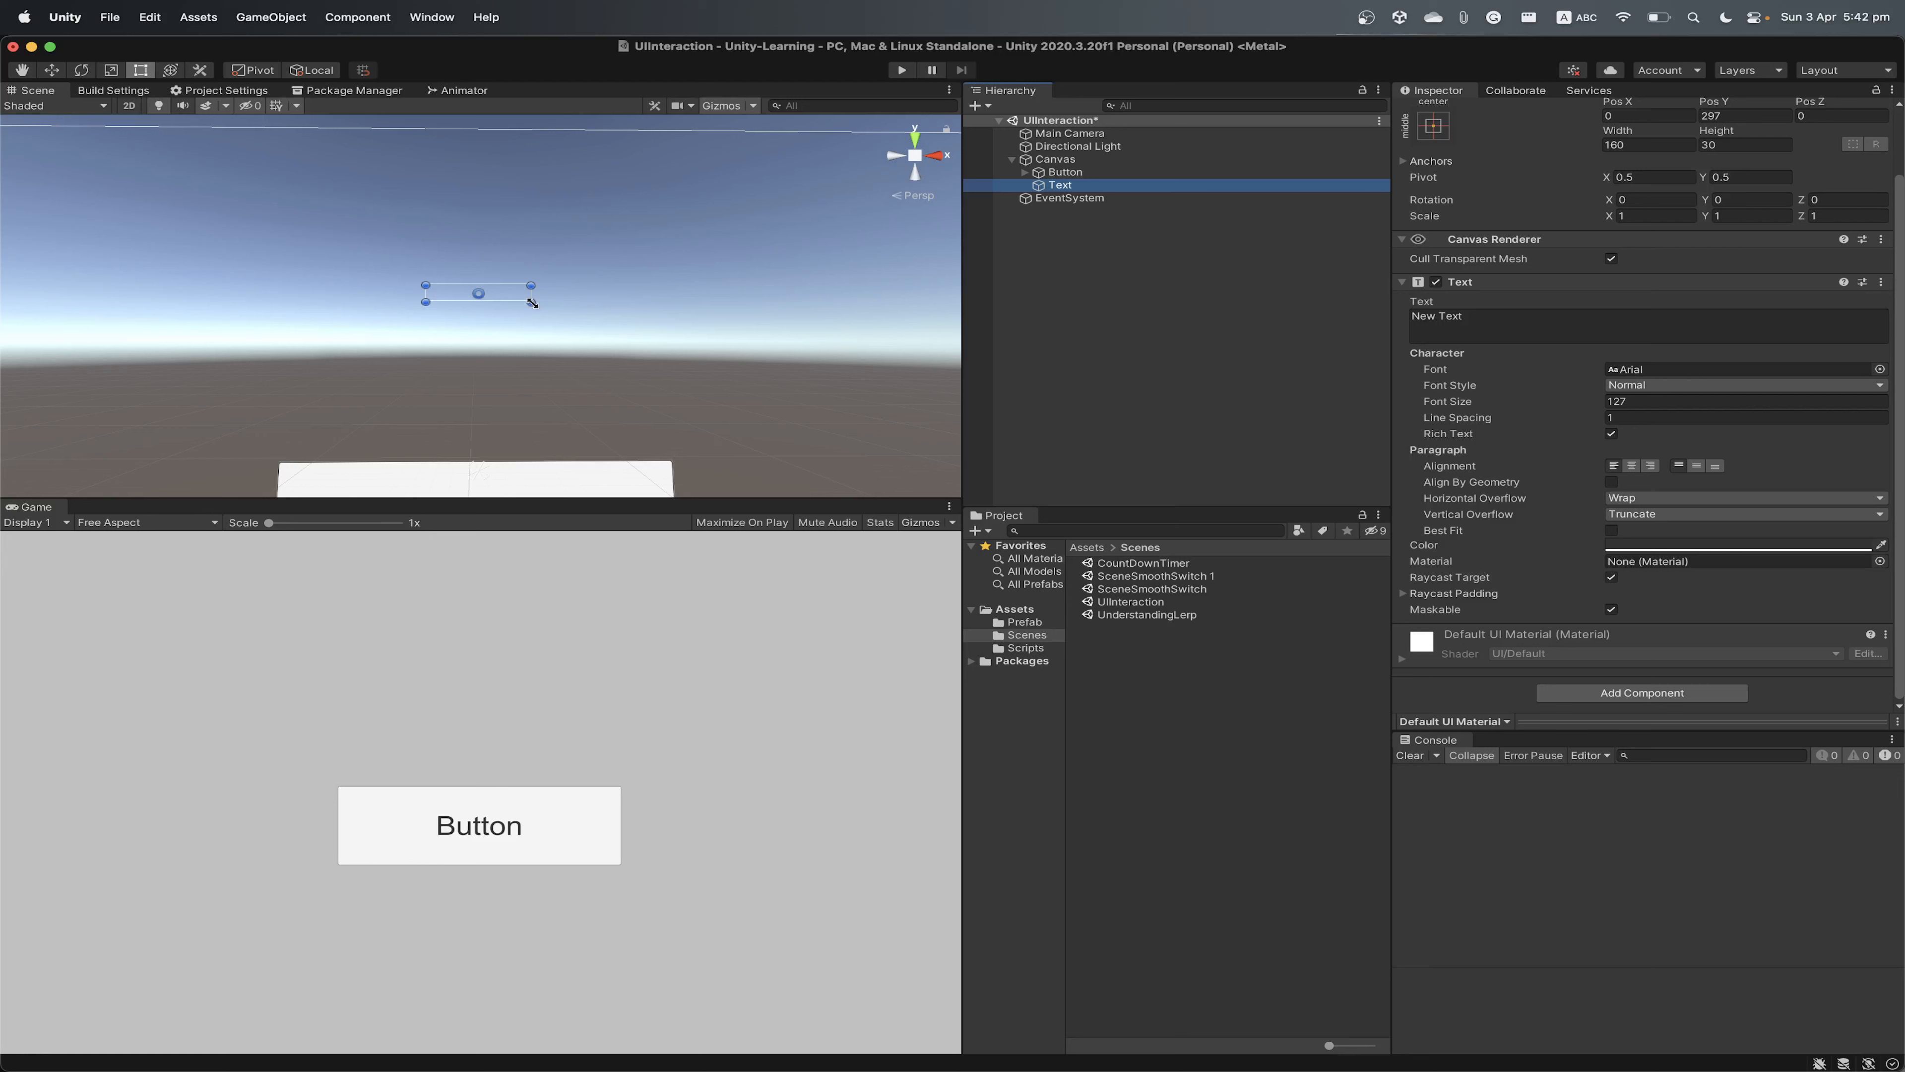
left_click_drag(533, 303, 950, 373)
left_click(1558, 329)
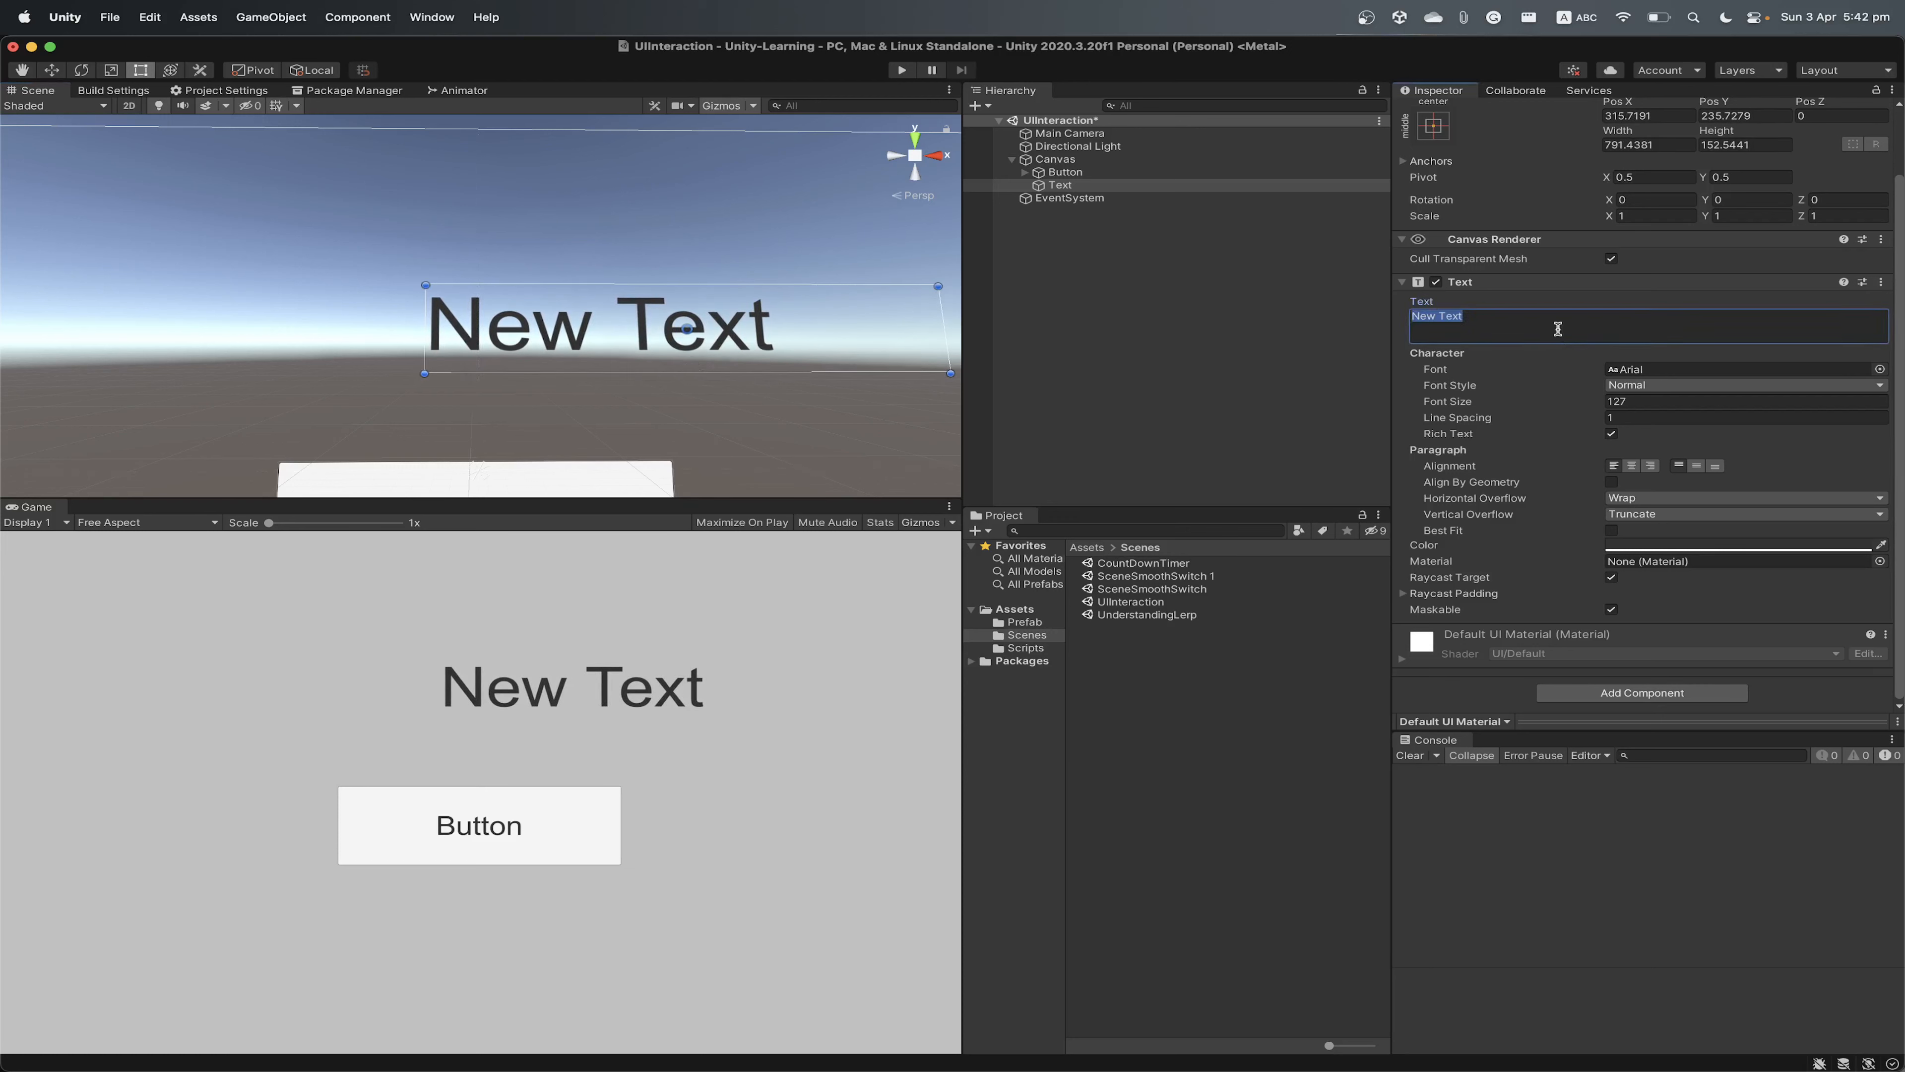
type("Welcome")
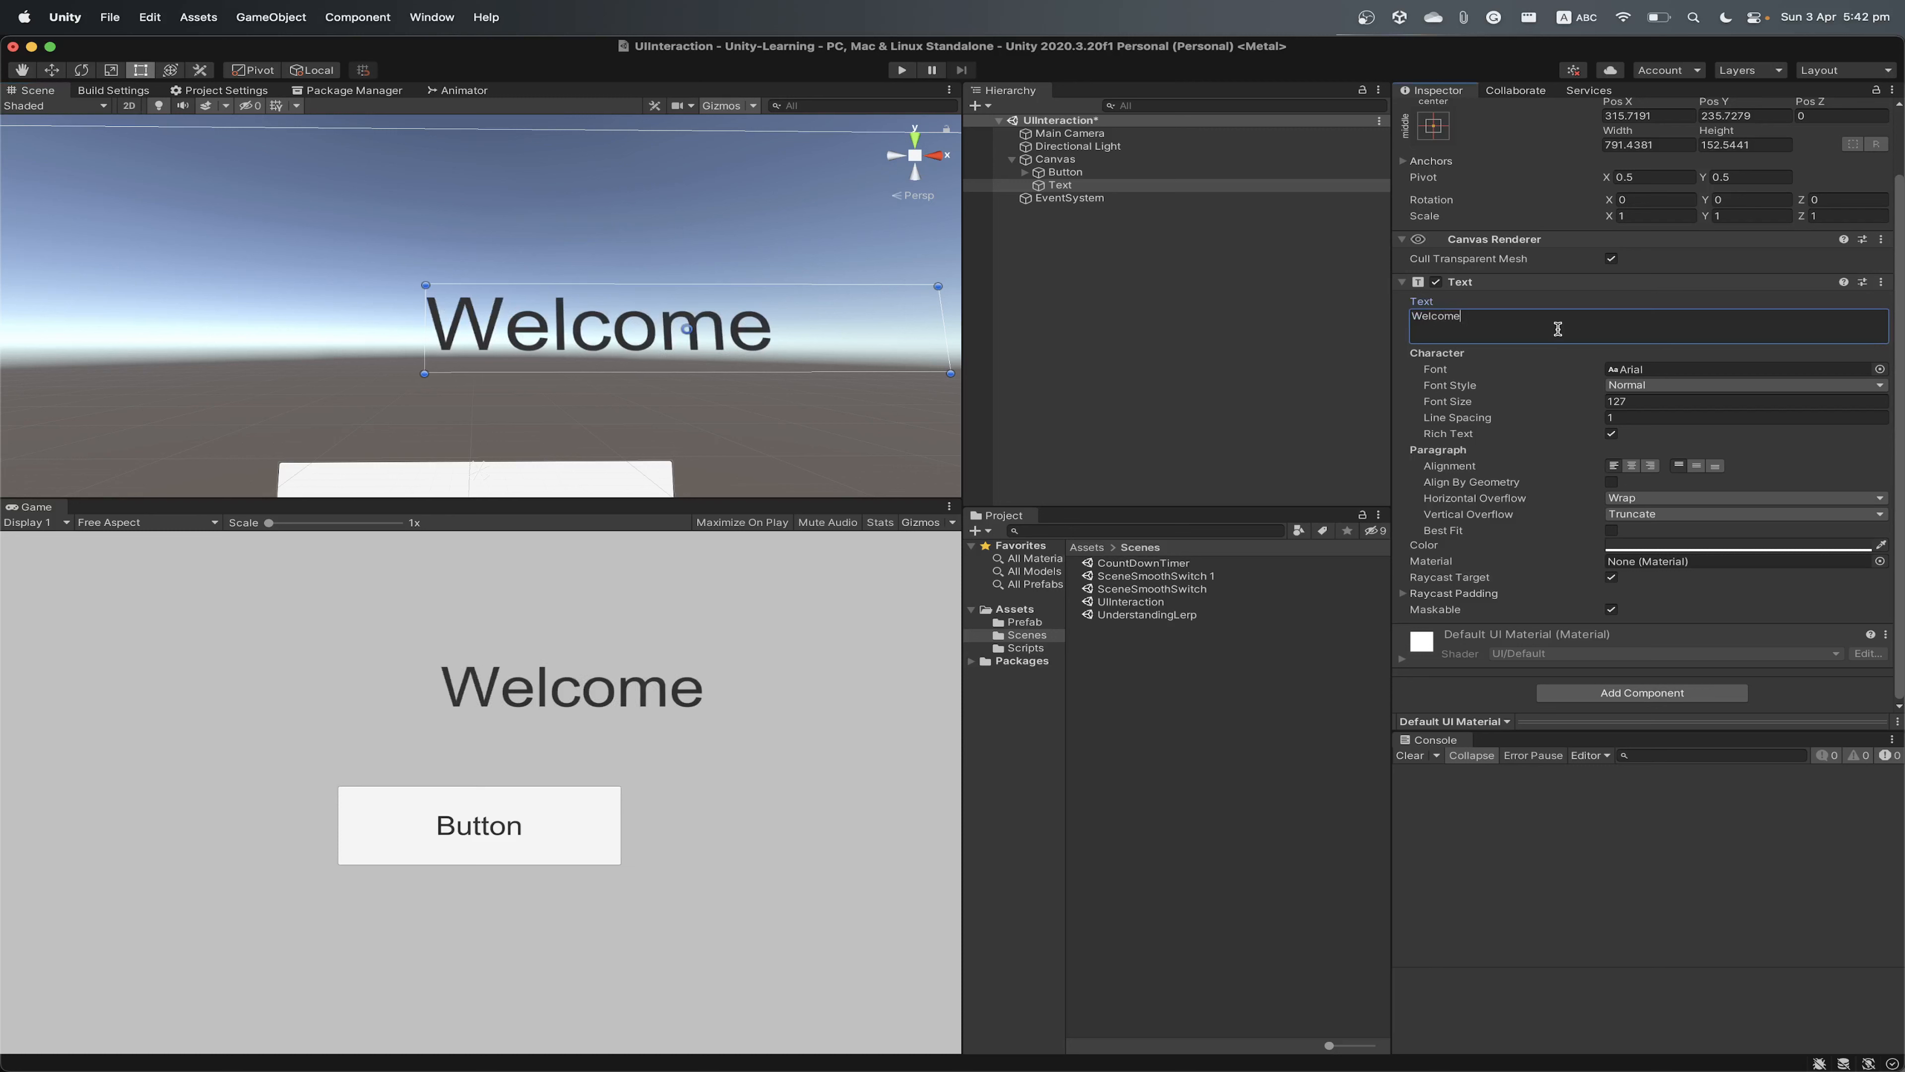
Narrow the Welcome text's box to about 531 wide and move it higher above the button, to Pos X 16, Pos Y 444
left_click_drag(946, 341, 775, 341)
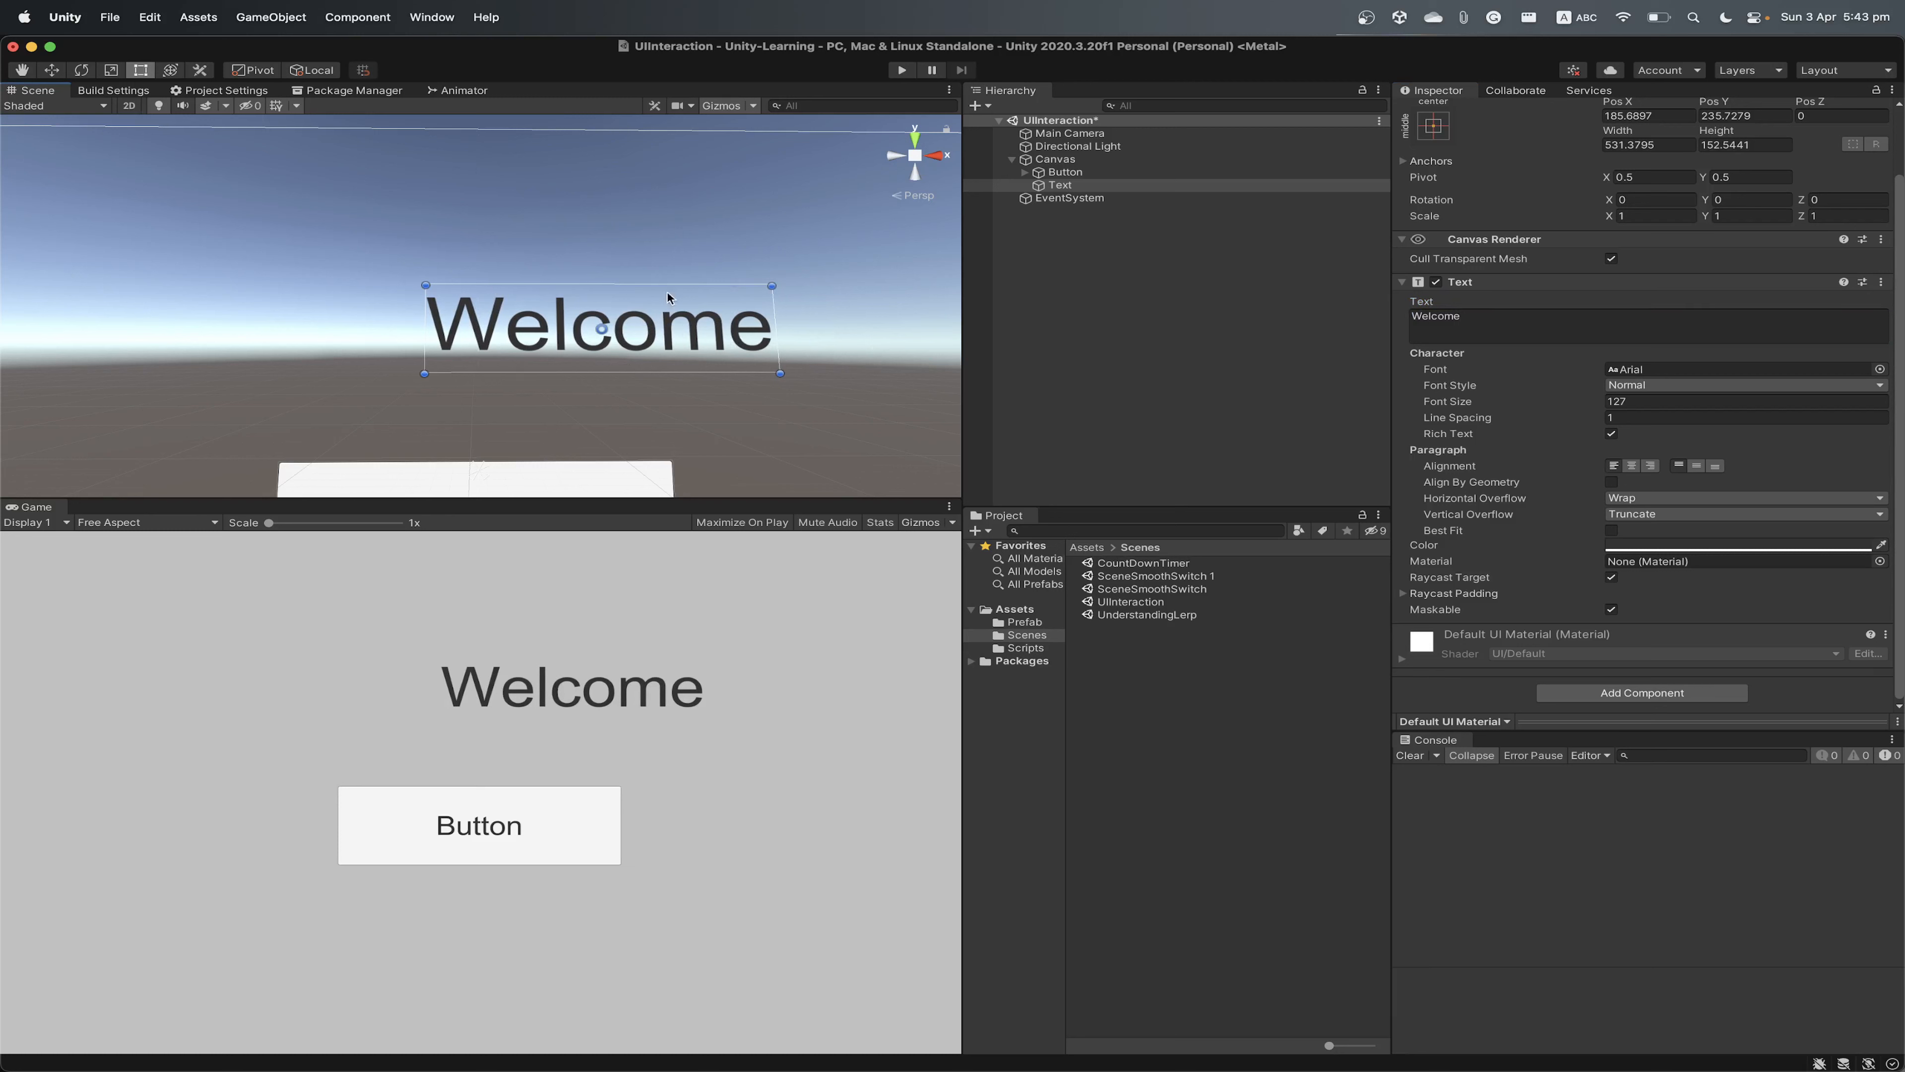
key("w")
left_click_drag(670, 328, 574, 328)
left_click_drag(513, 270, 496, 151)
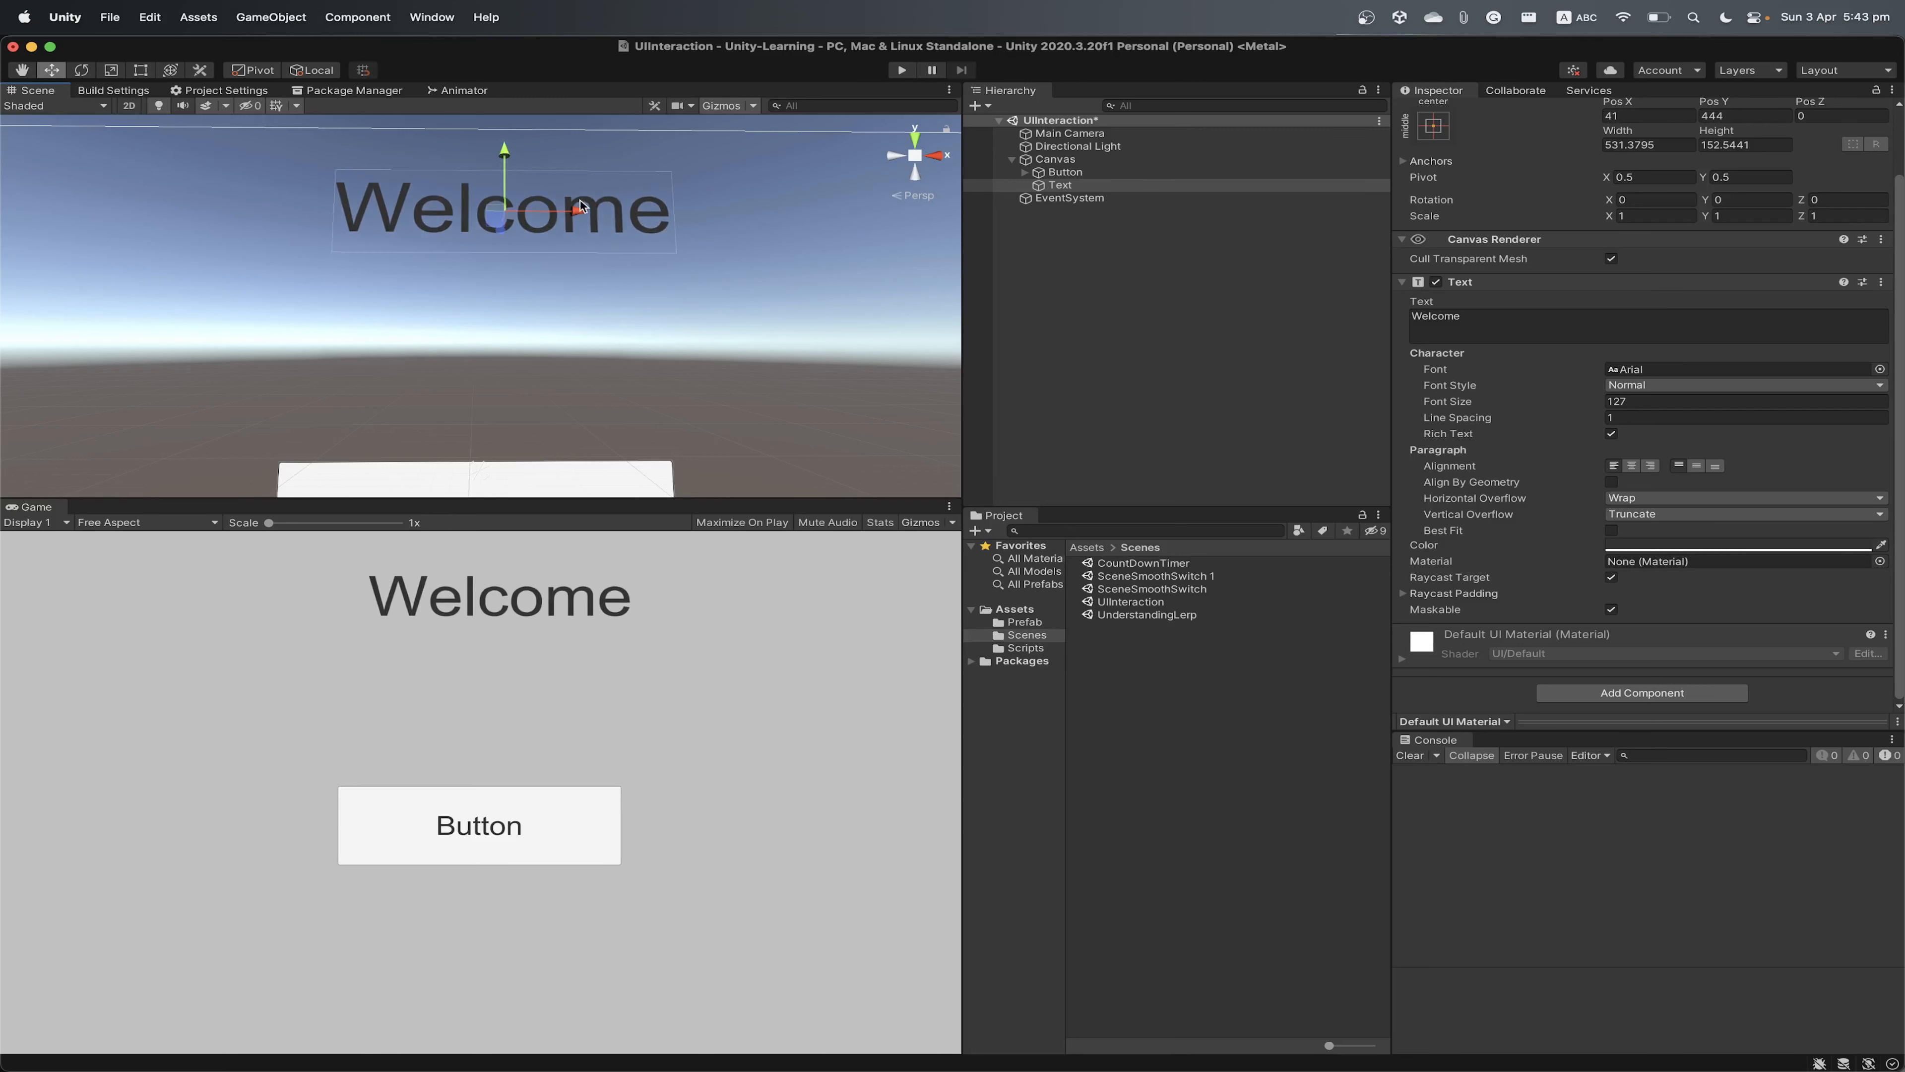
left_click_drag(582, 211, 560, 212)
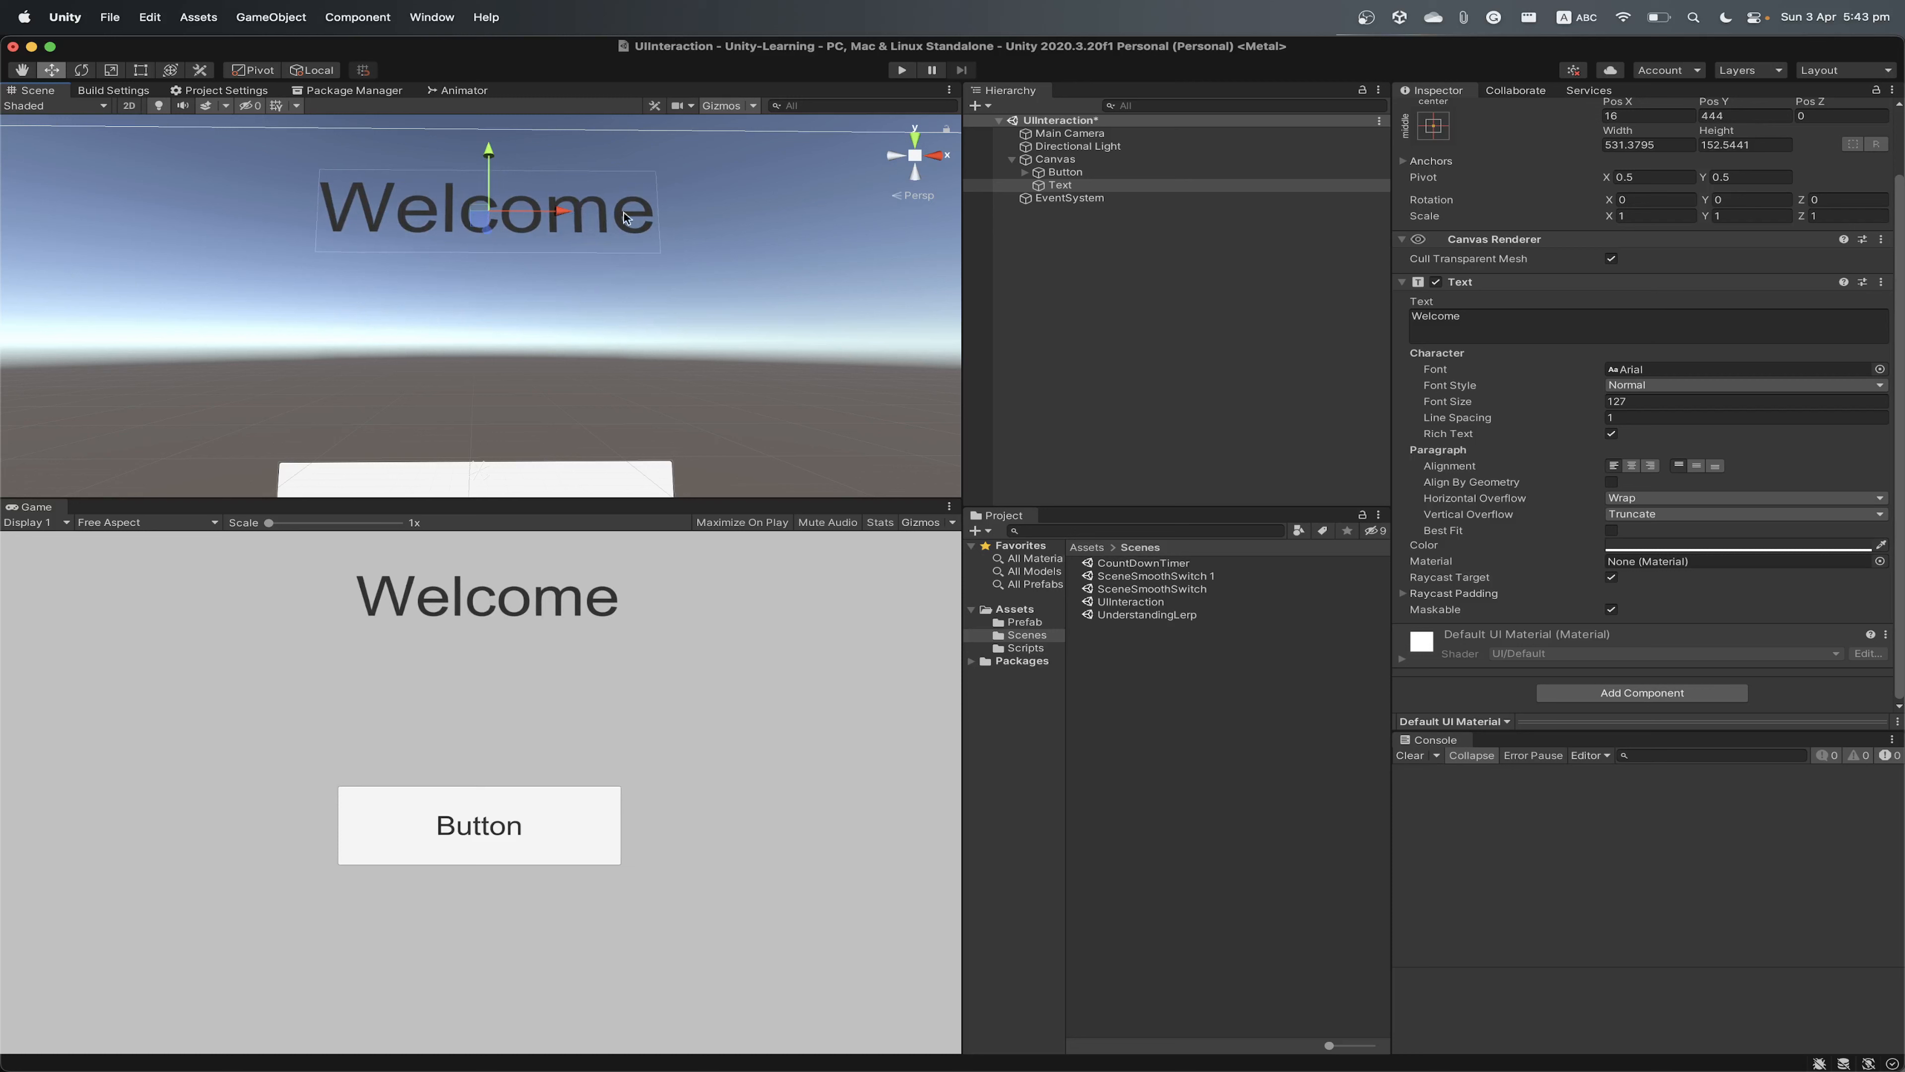
Try narrowing the Welcome text's box to about 326 with Horizontal Overflow set to Overflow, and switch the overflow back to Wrap
key("e")
key("r")
key("t")
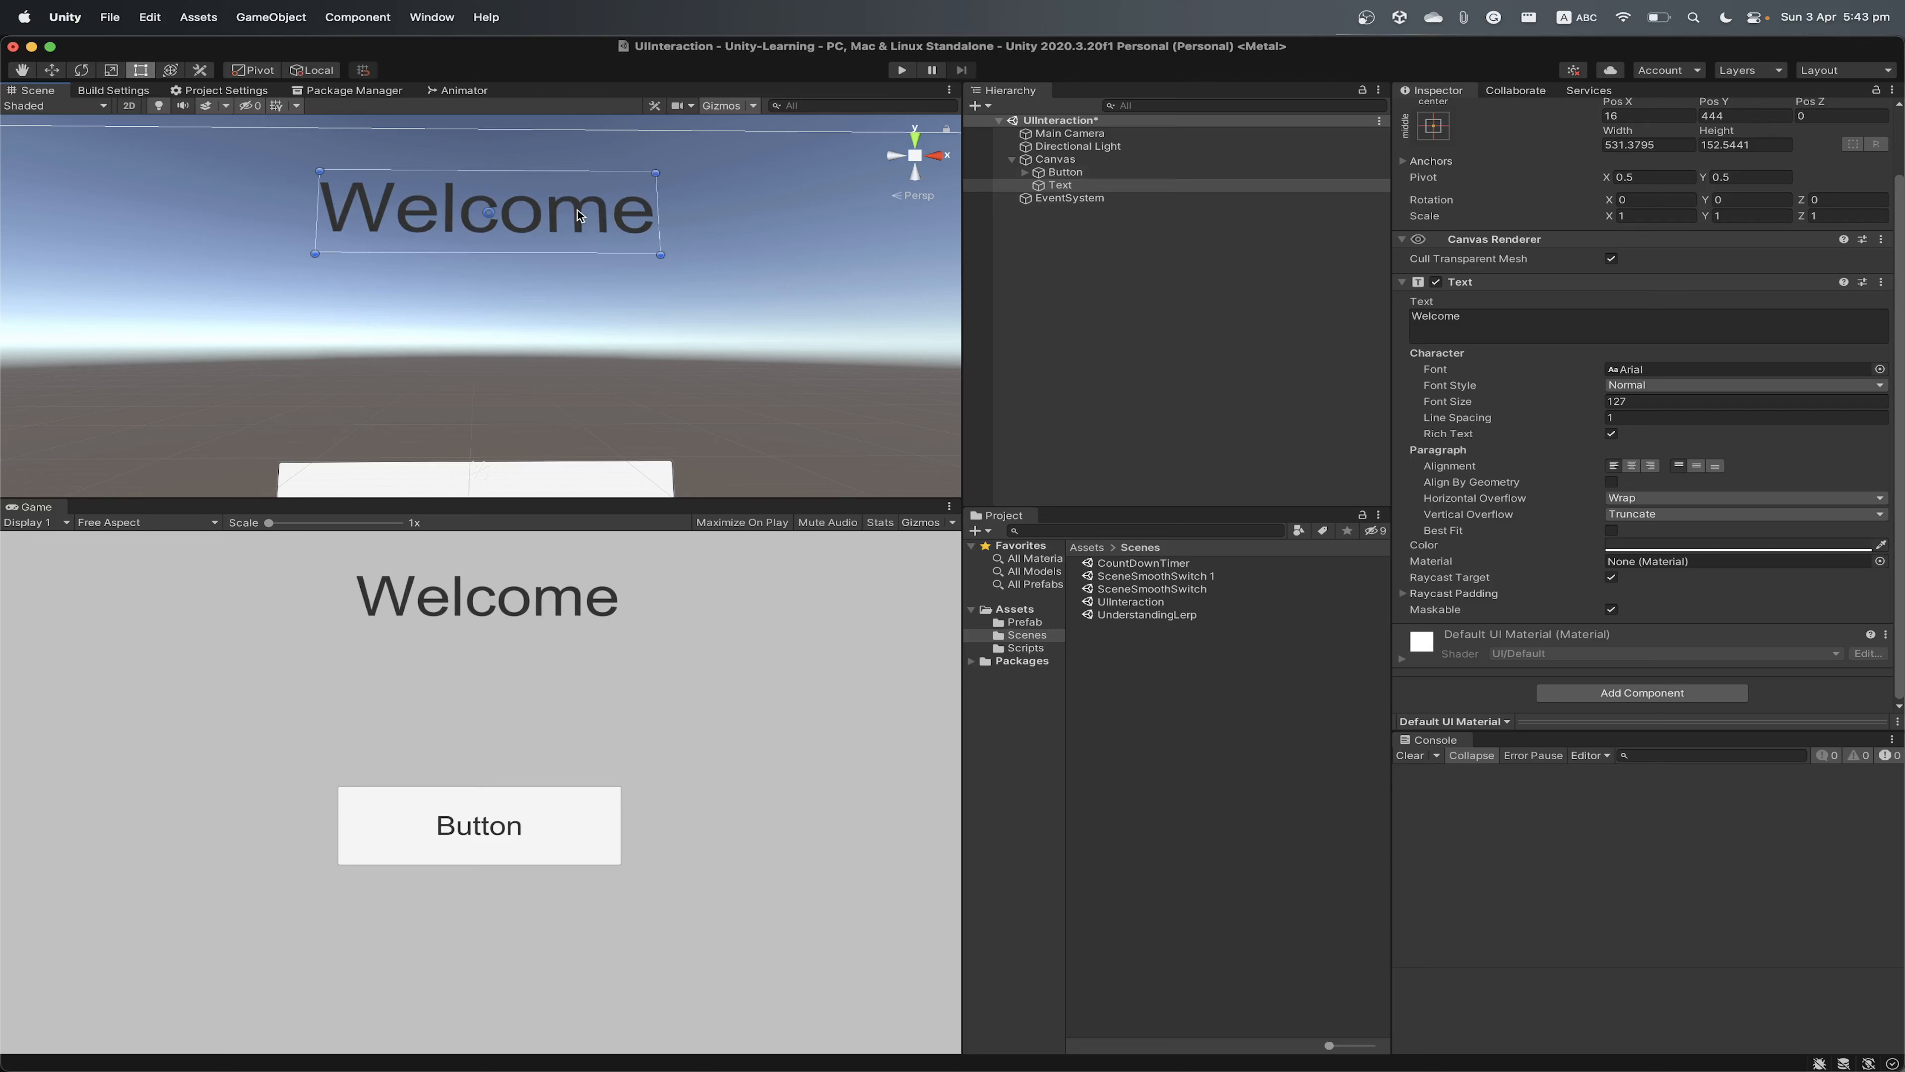
left_click_drag(653, 214, 525, 210)
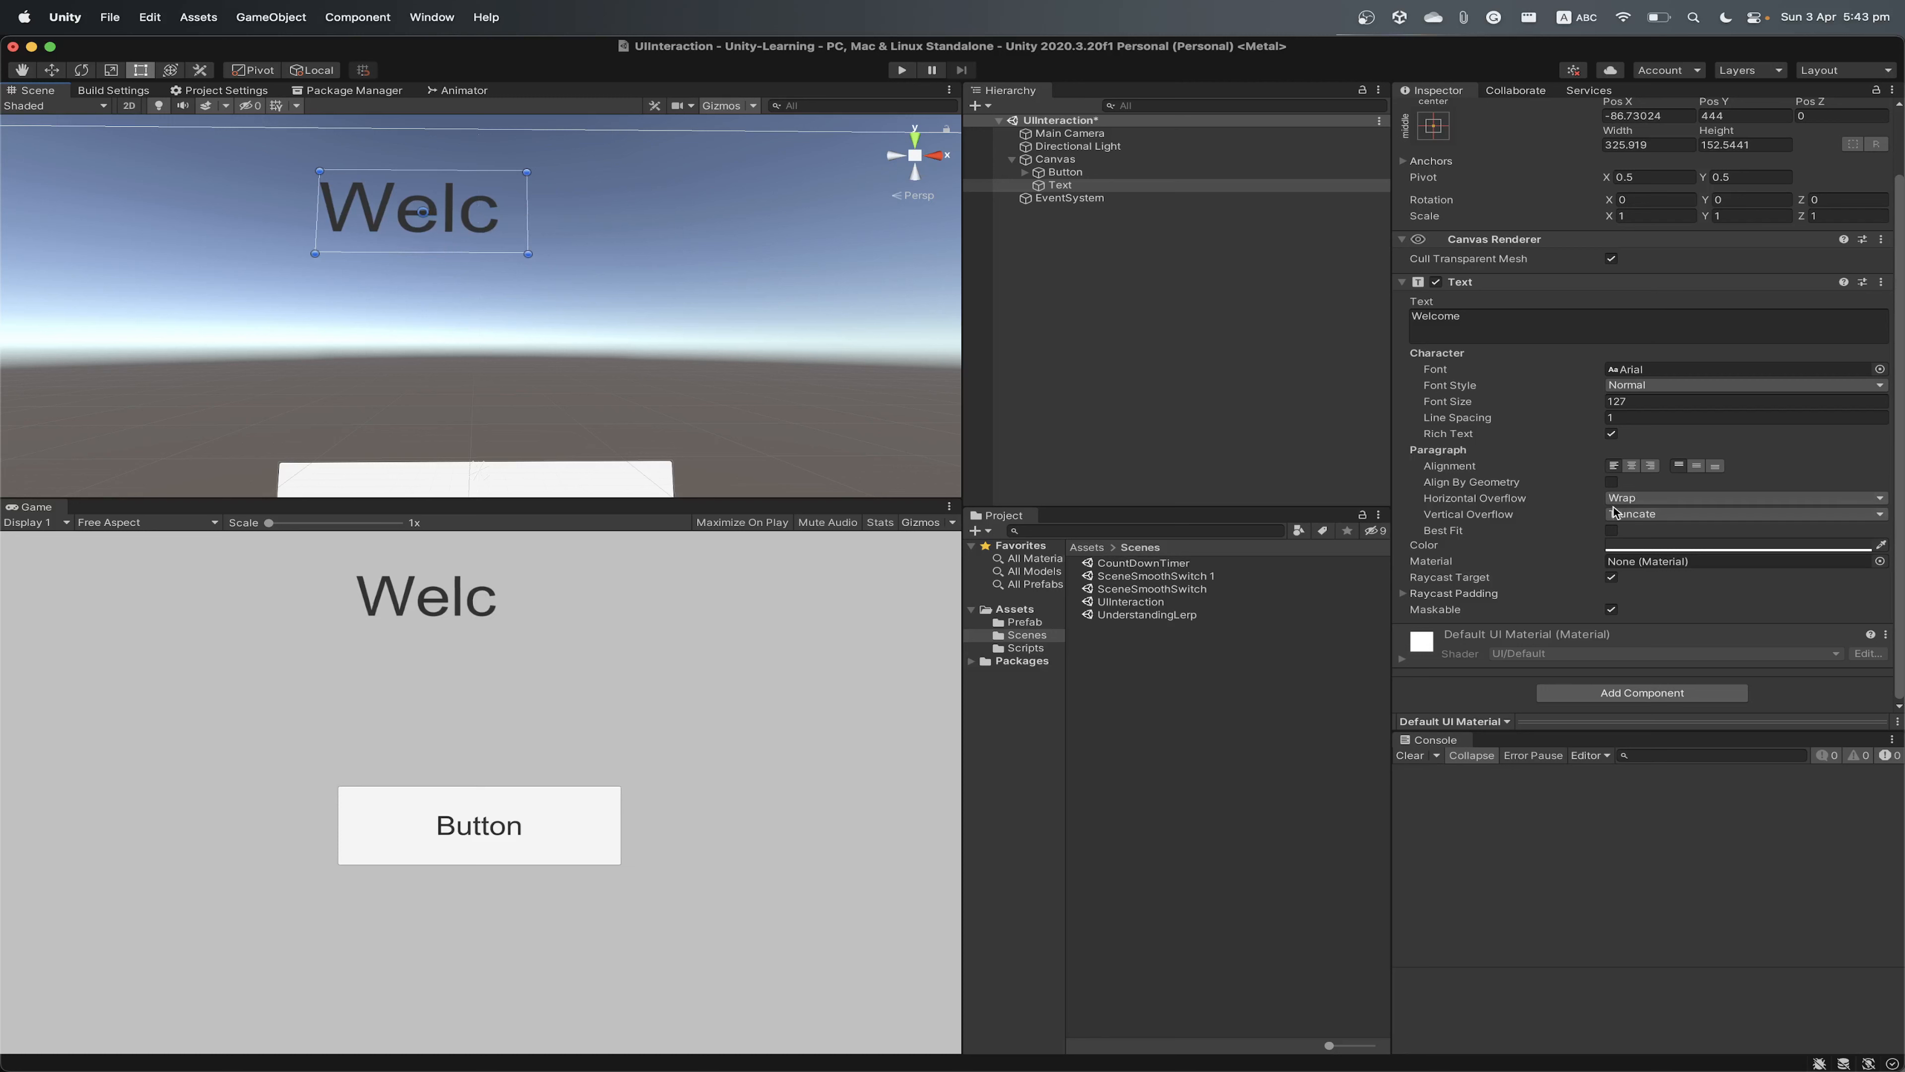
left_click(1072, 186)
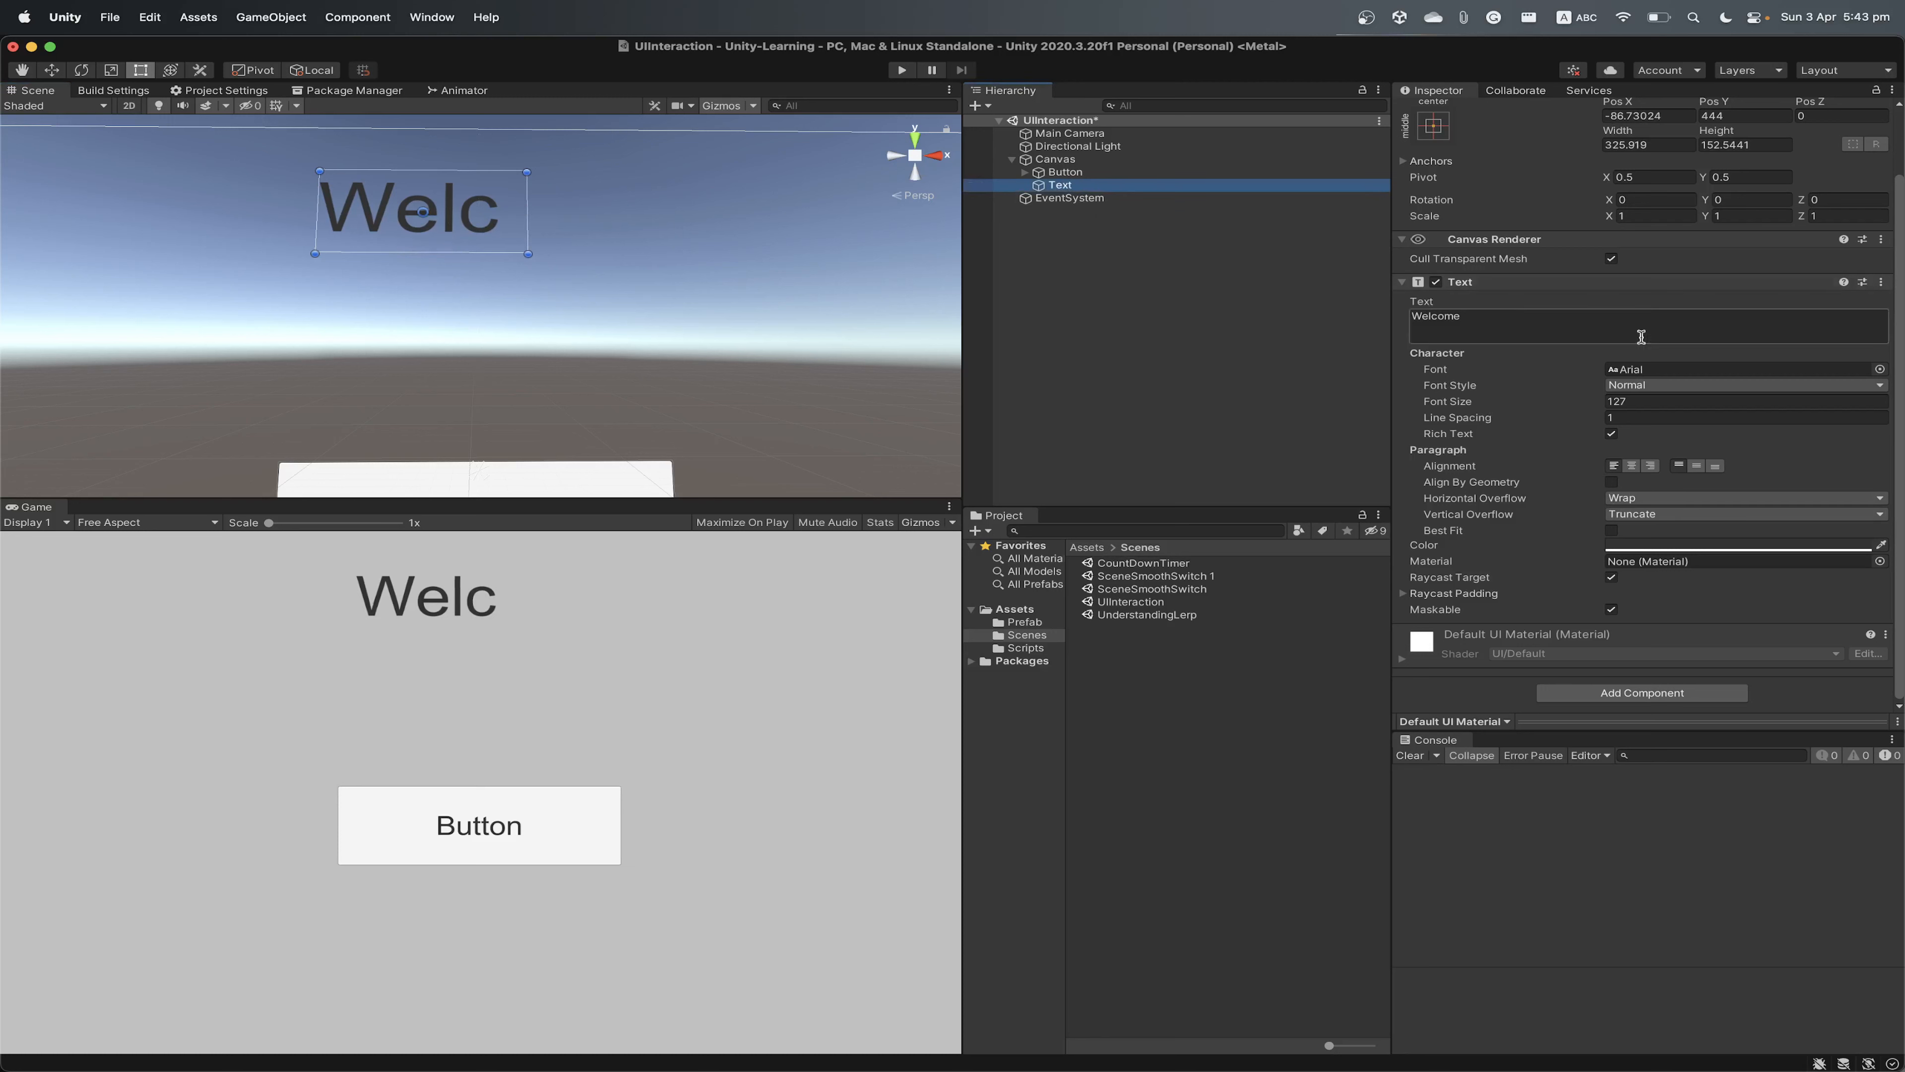
left_click(1688, 500)
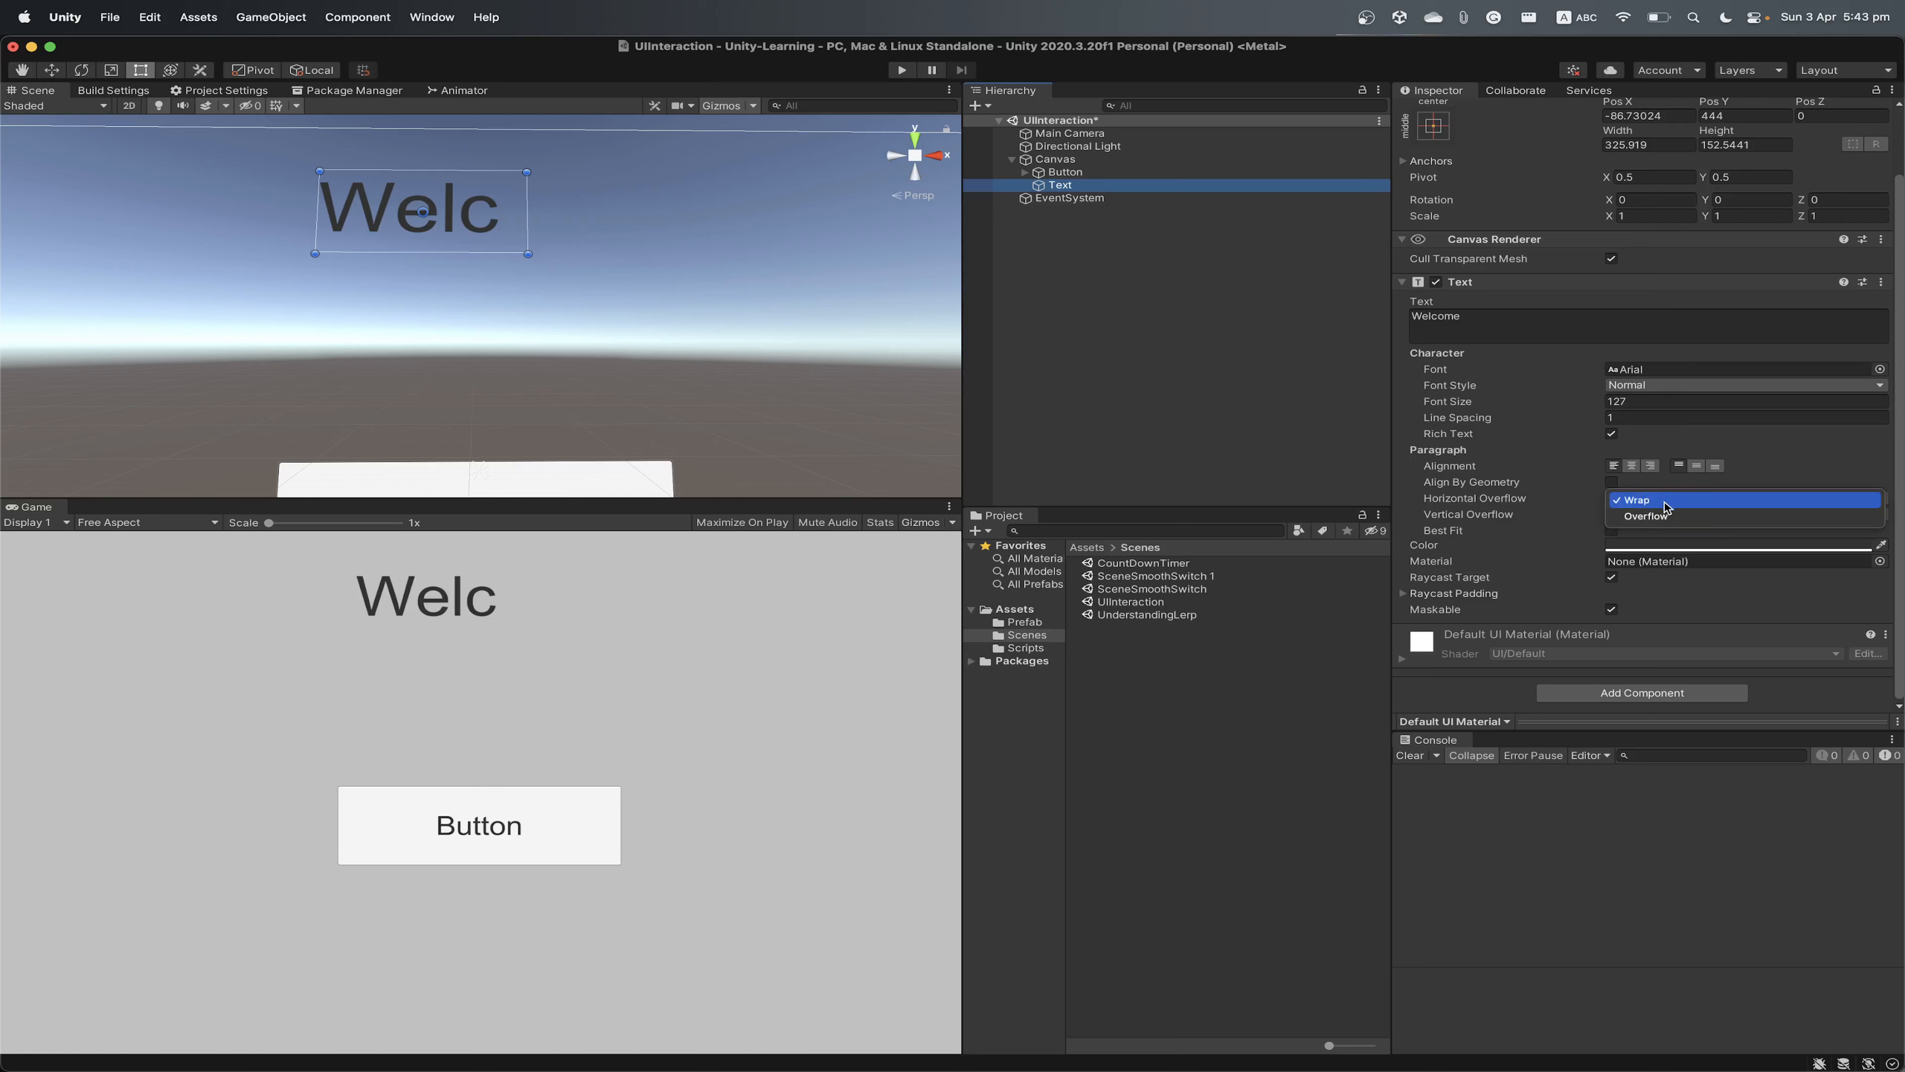
left_click(1672, 516)
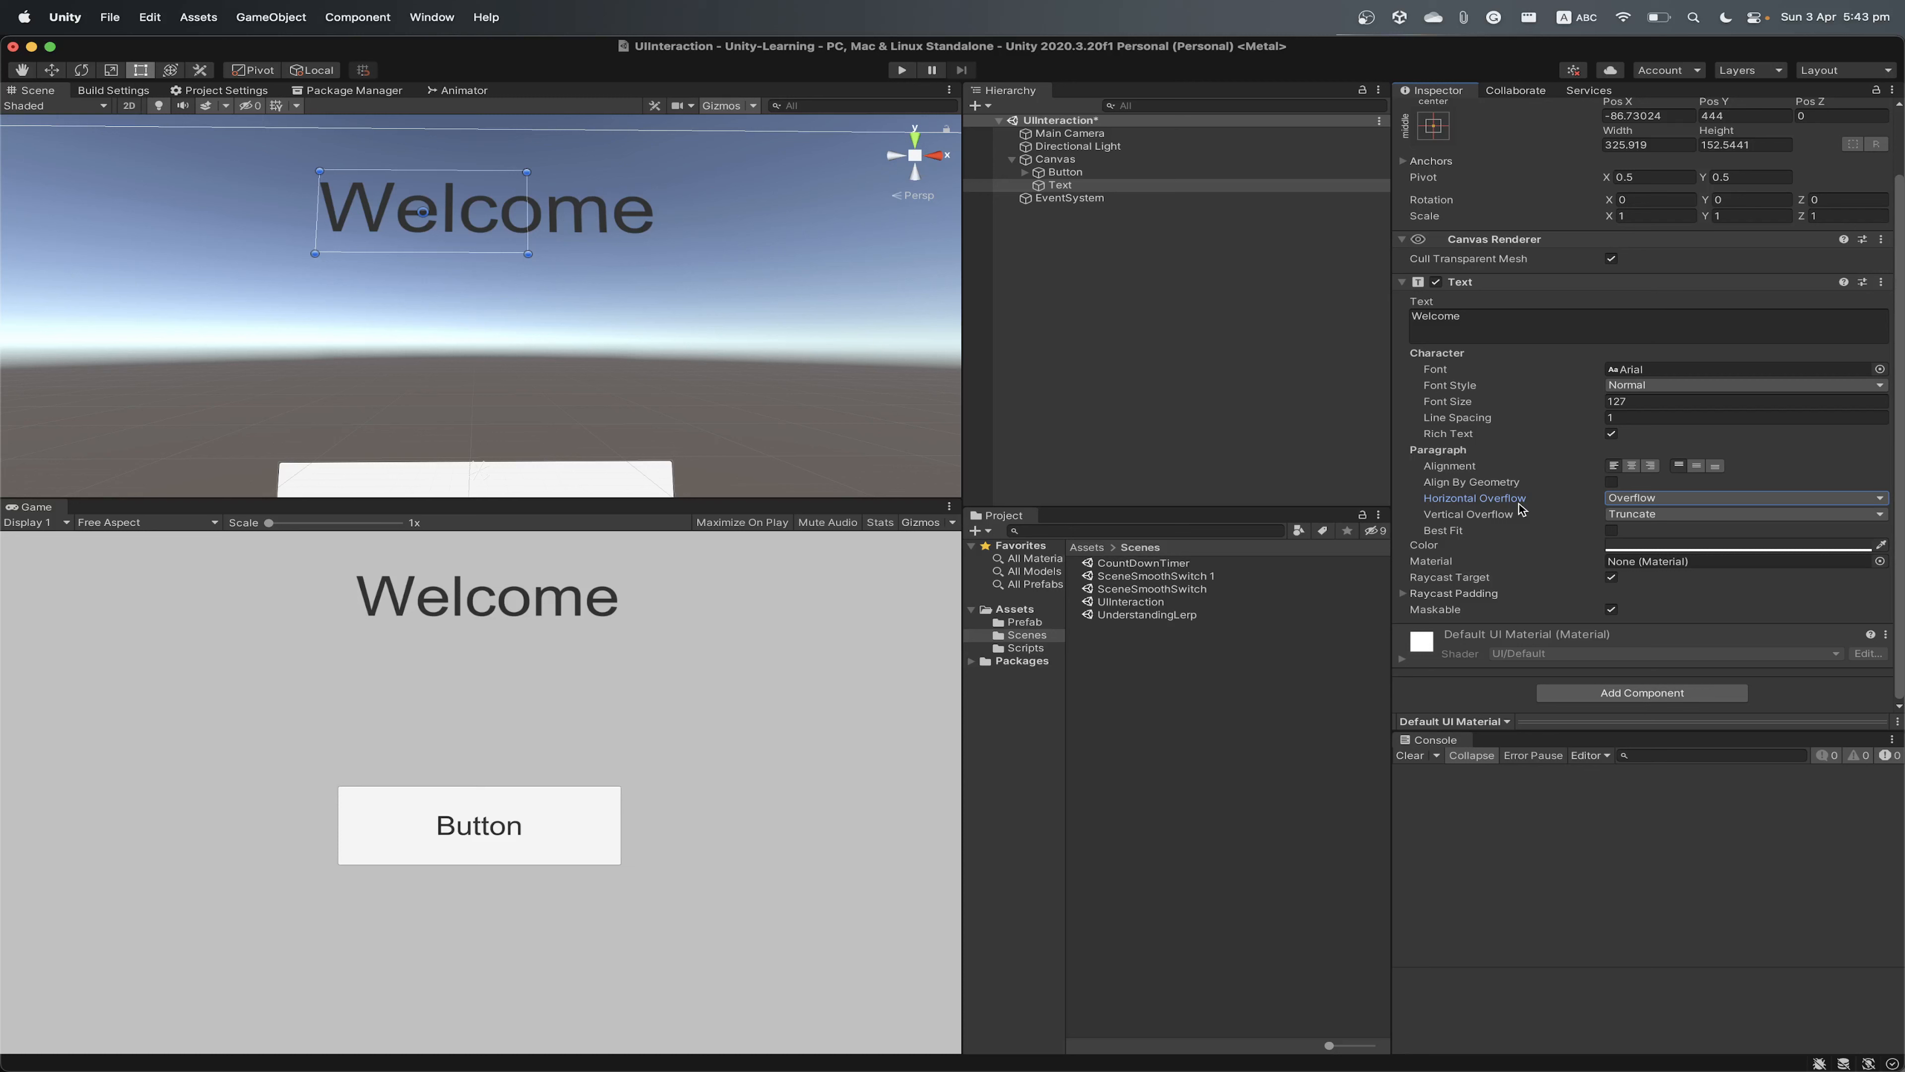
left_click(1650, 498)
left_click(1636, 484)
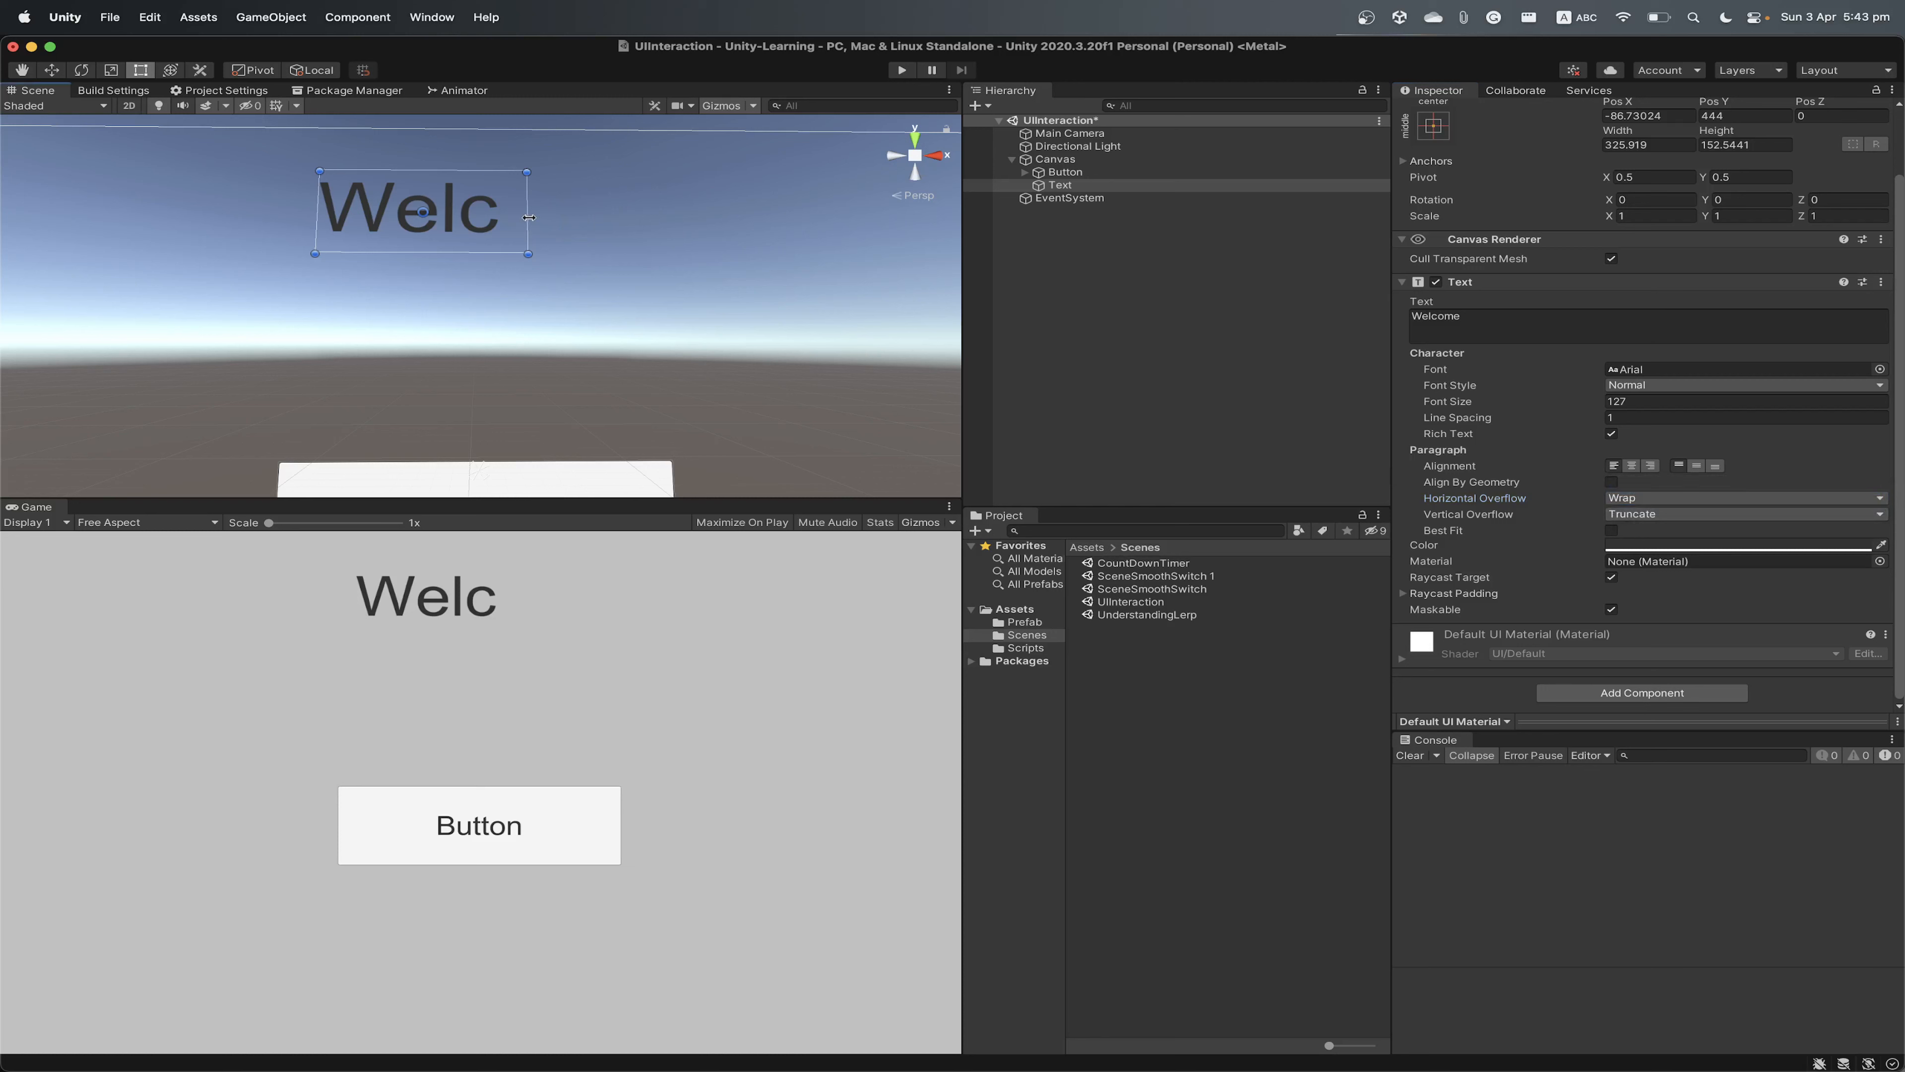
Resize the Welcome text's box to about 531 wide and centre it horizontally at Pos X 0
left_click_drag(534, 223, 664, 216)
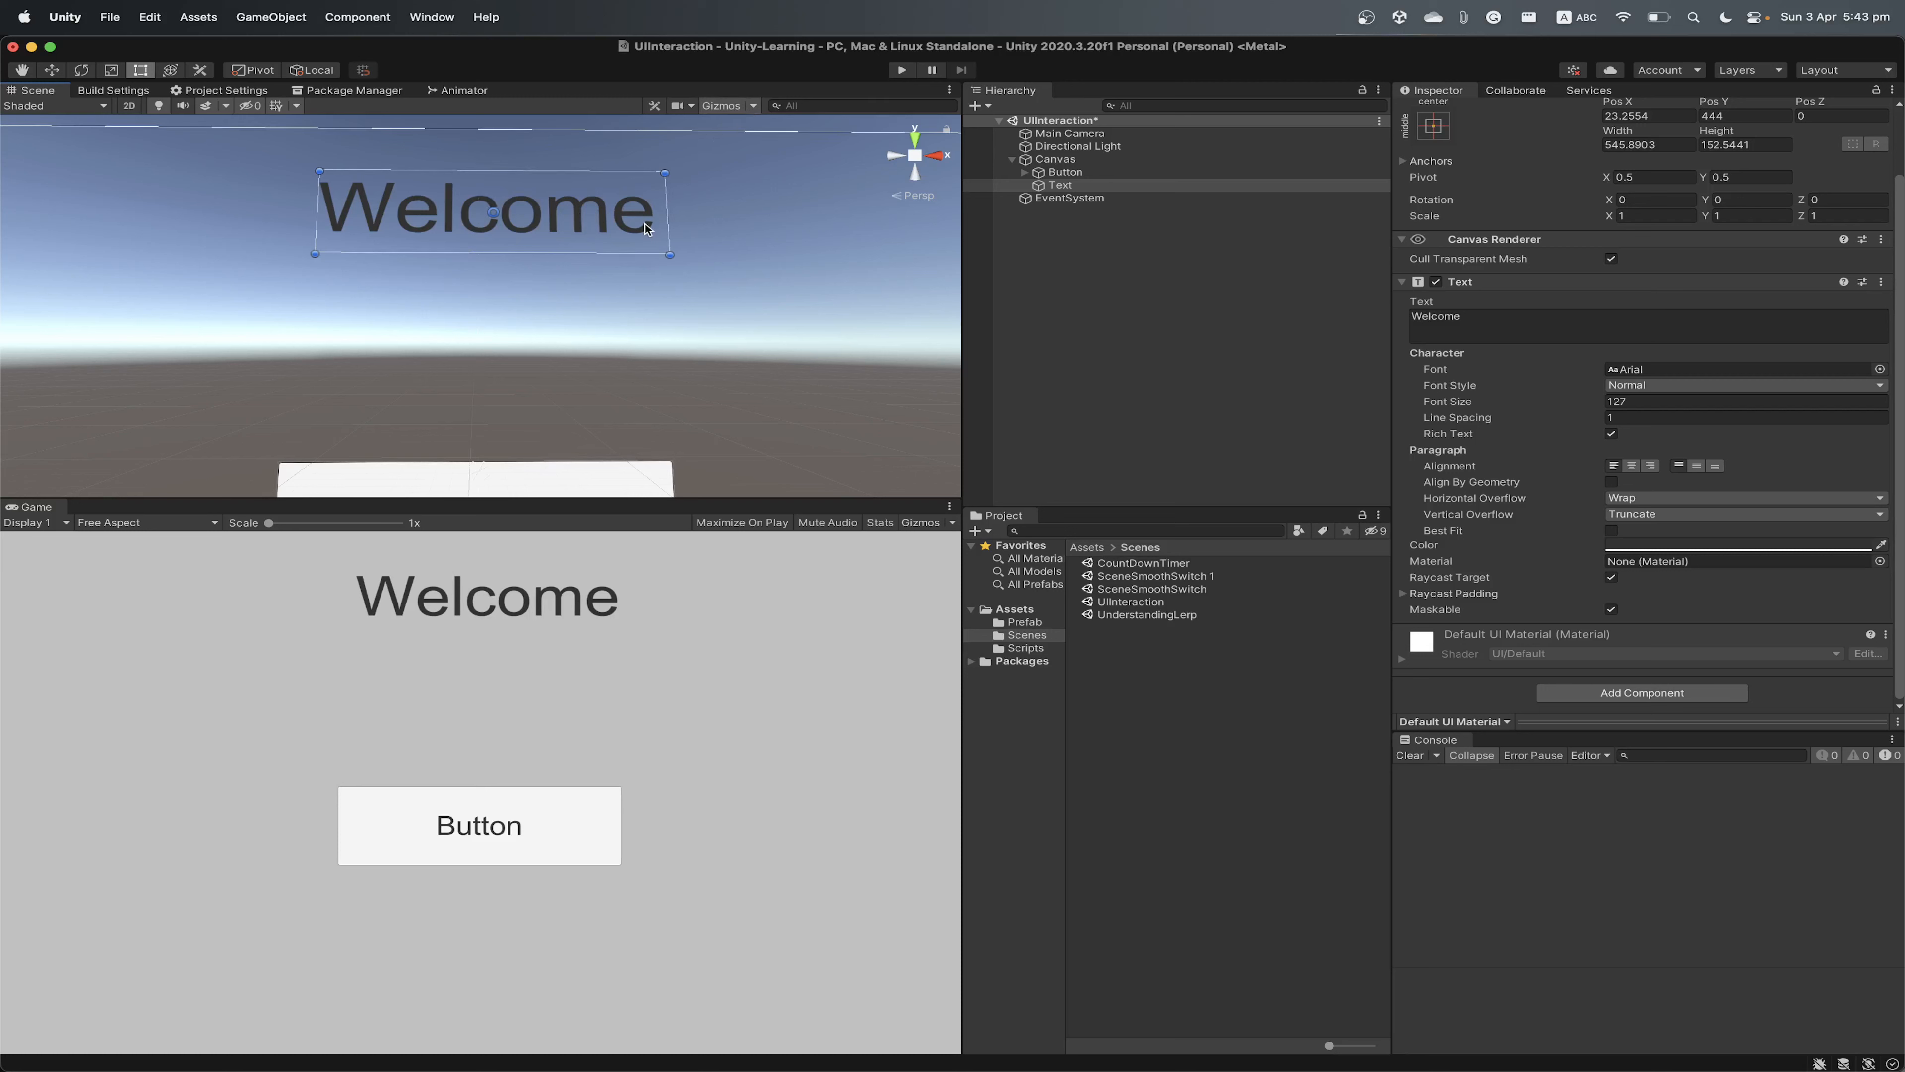
scroll(591, 240, "down", 2)
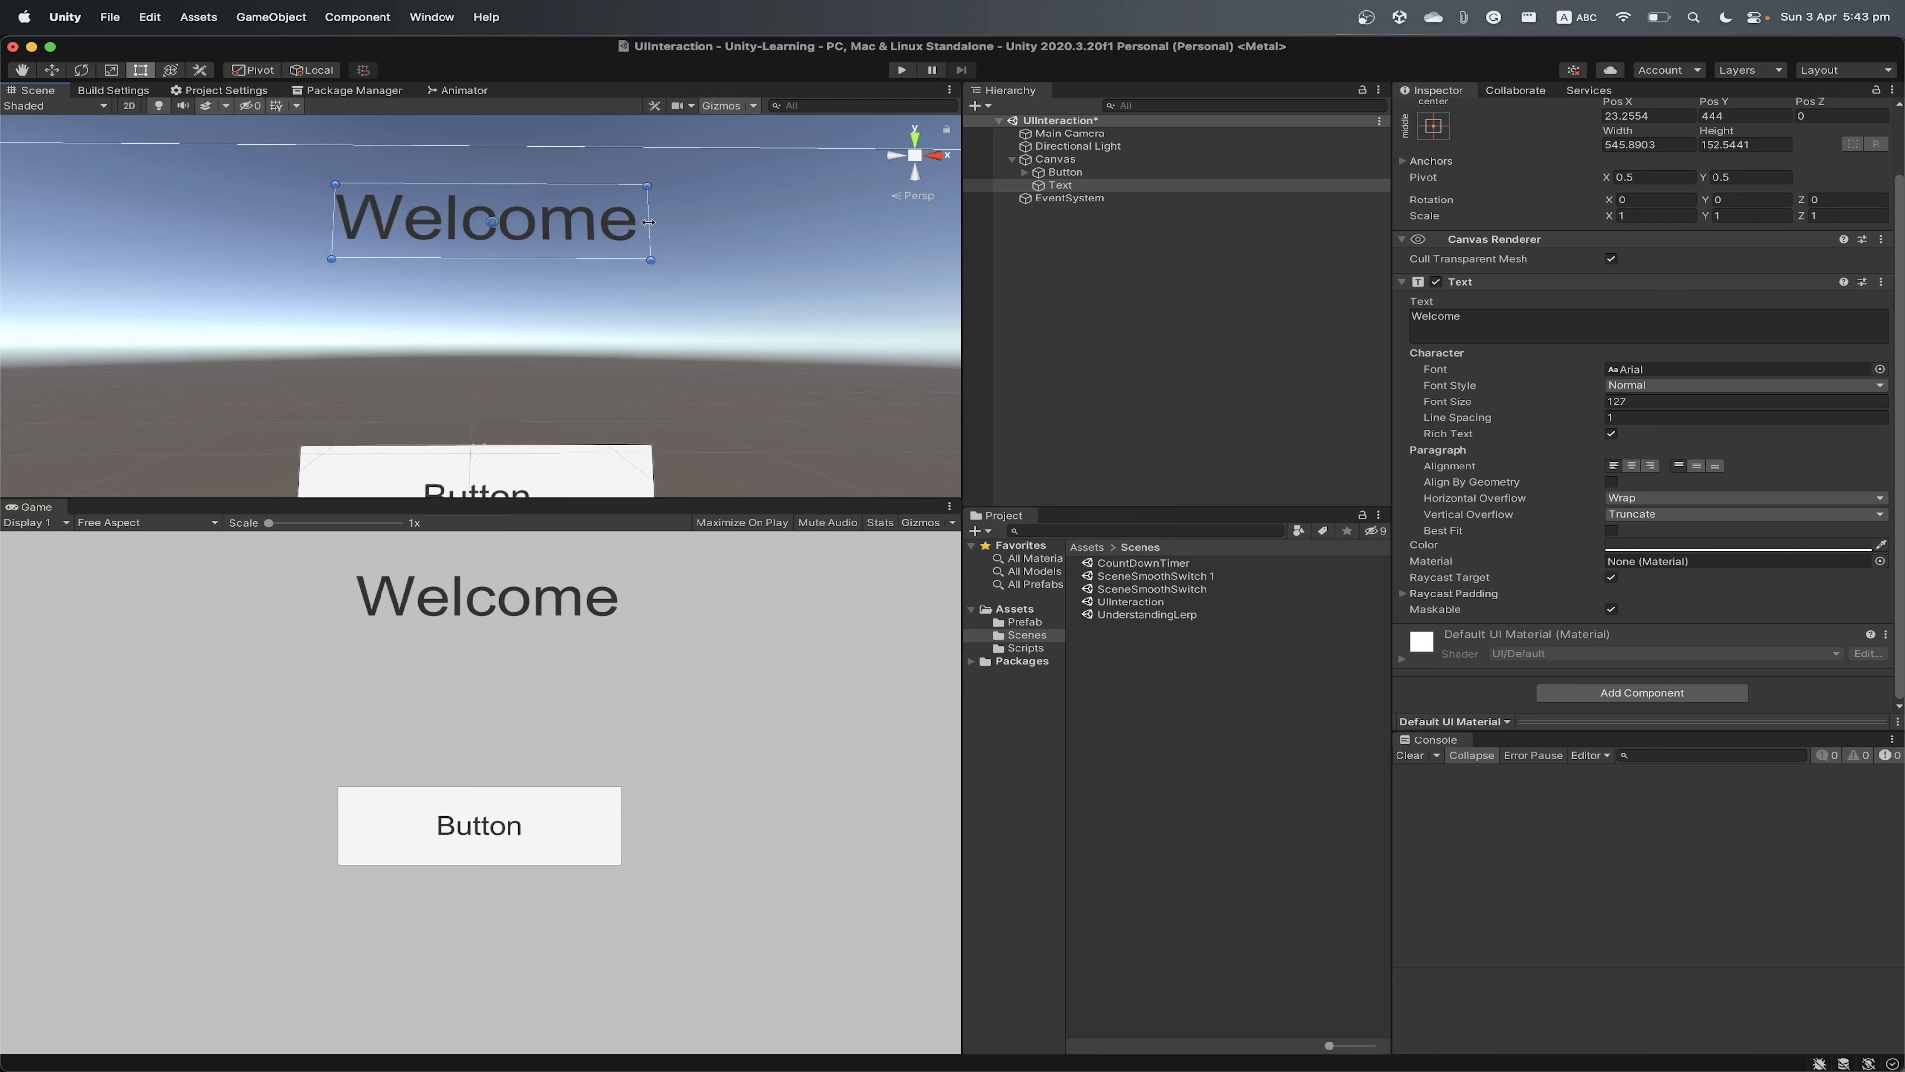
left_click_drag(649, 222, 545, 217)
key("w")
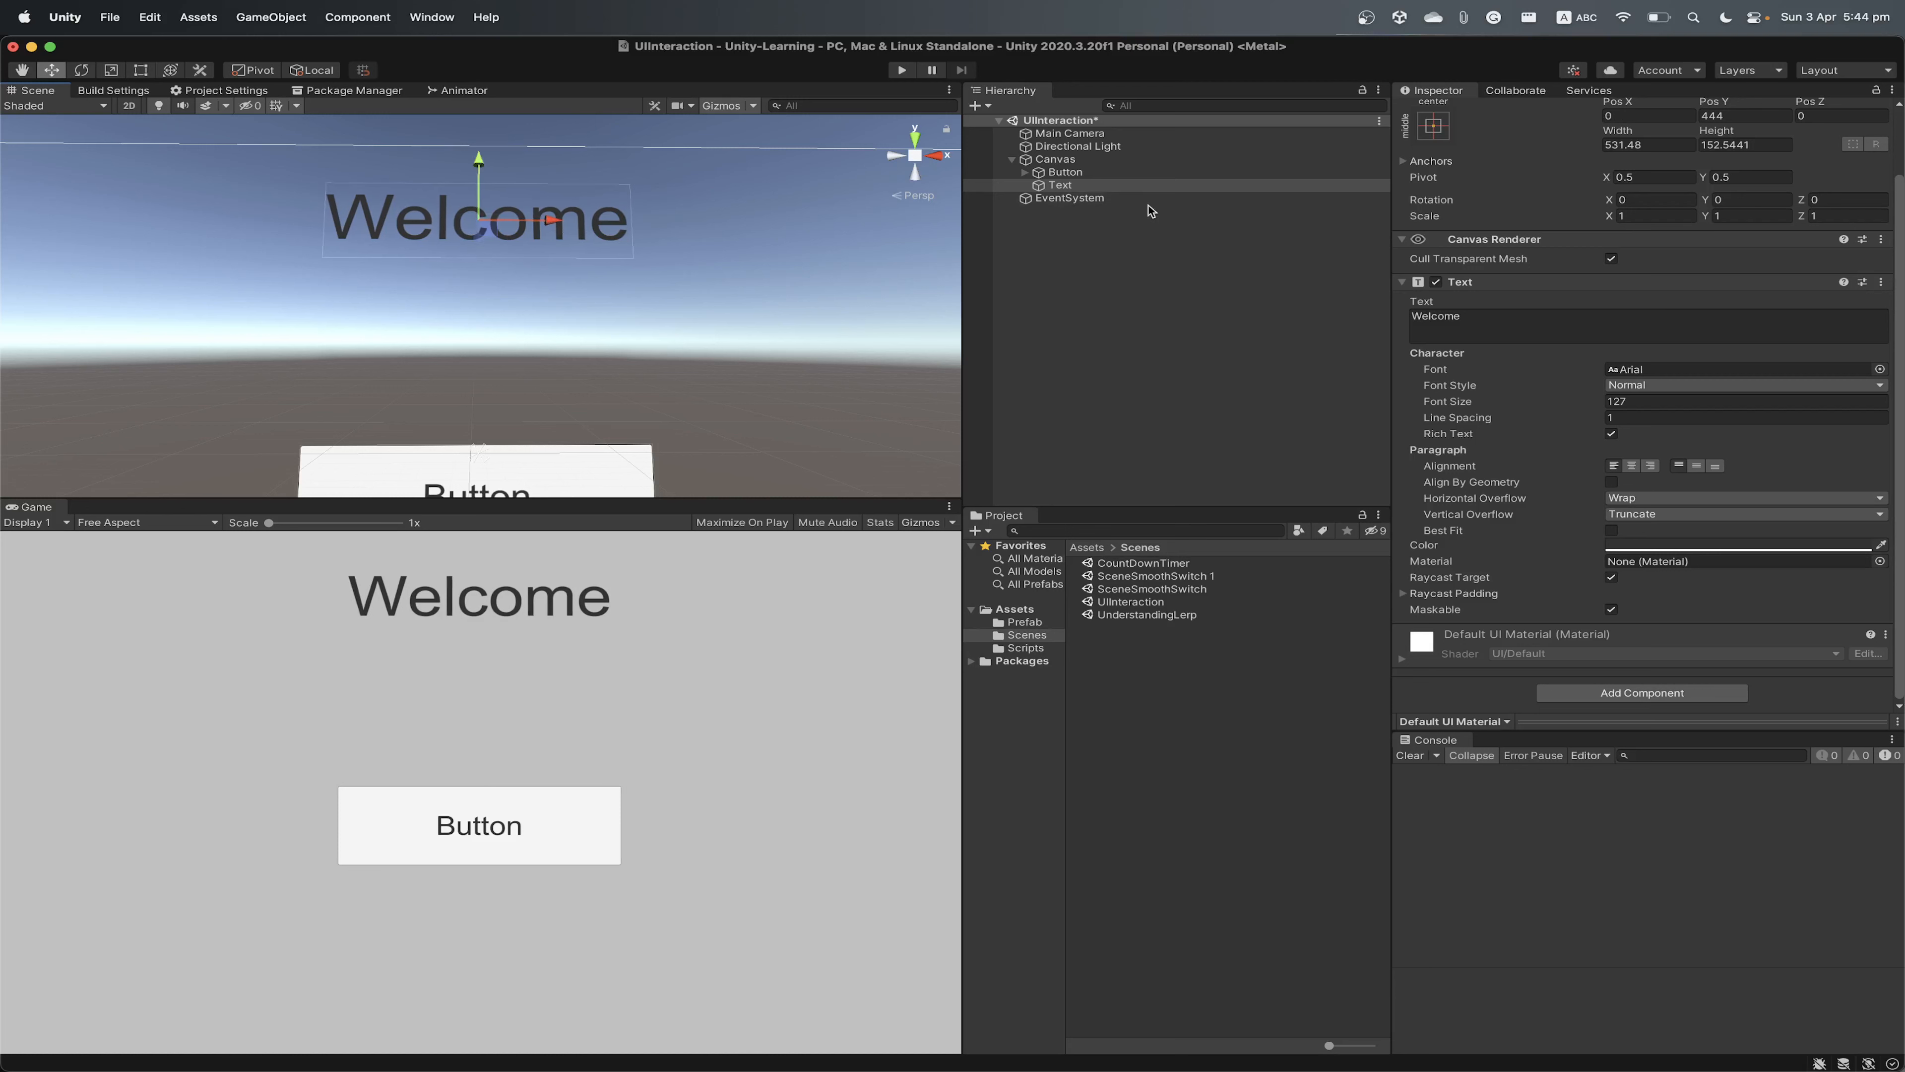
Set the Welcome text's font style to Bold and widen its box to about 561, positioned at Pos X 8
left_click(1072, 186)
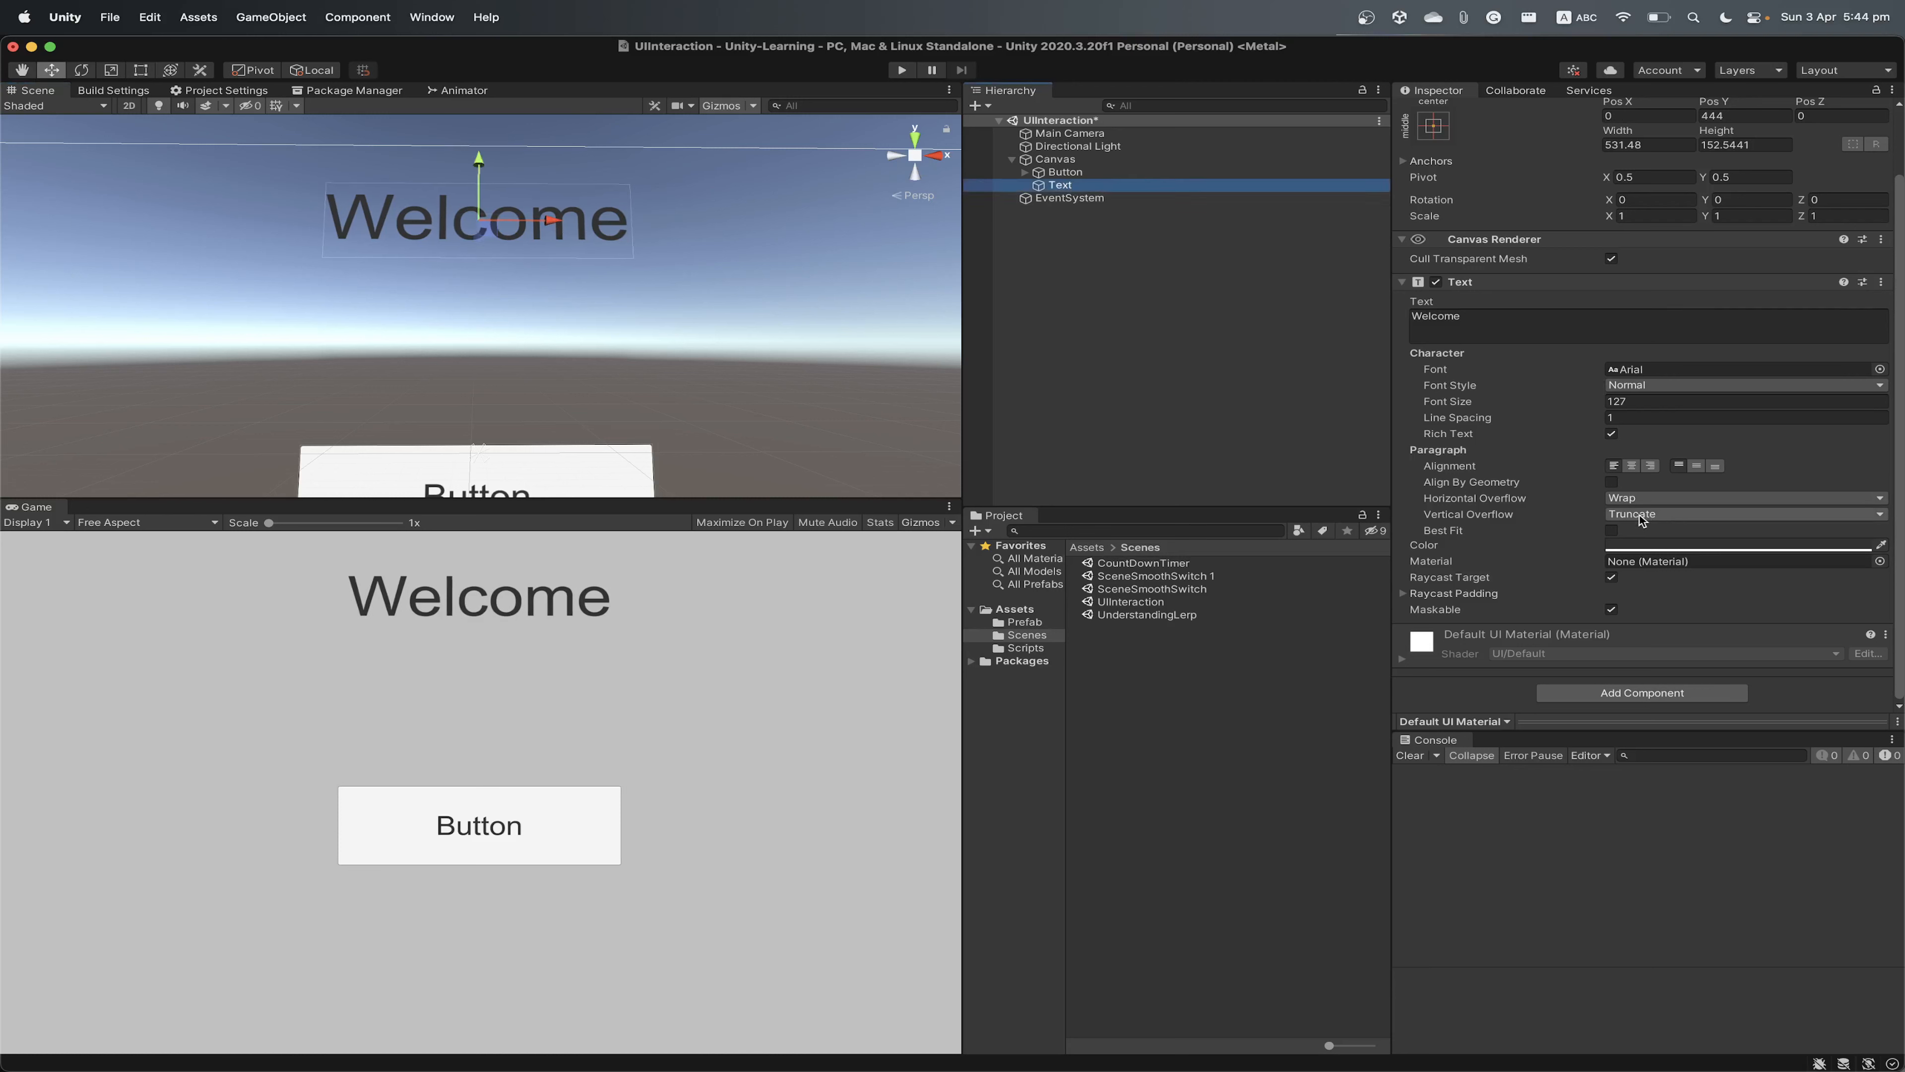
left_click(1643, 385)
left_click(1646, 401)
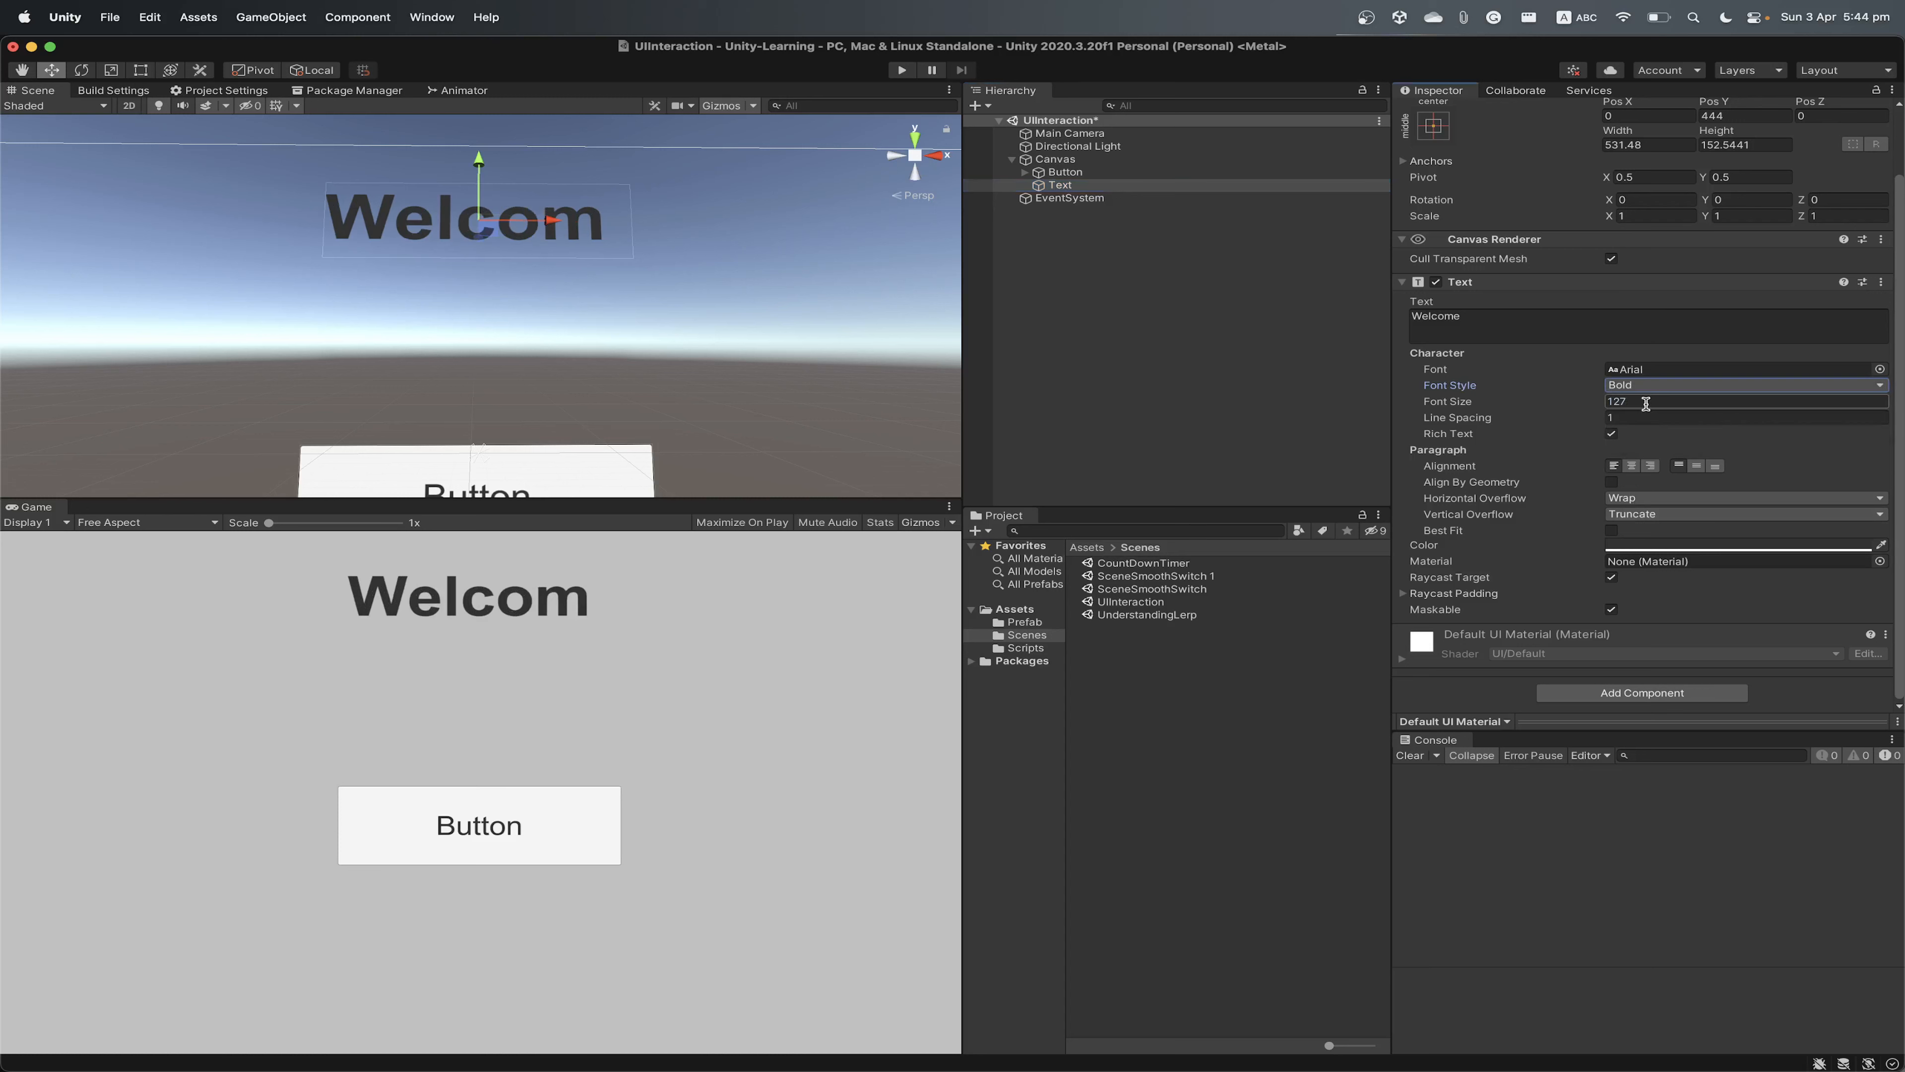
key("e")
key("r")
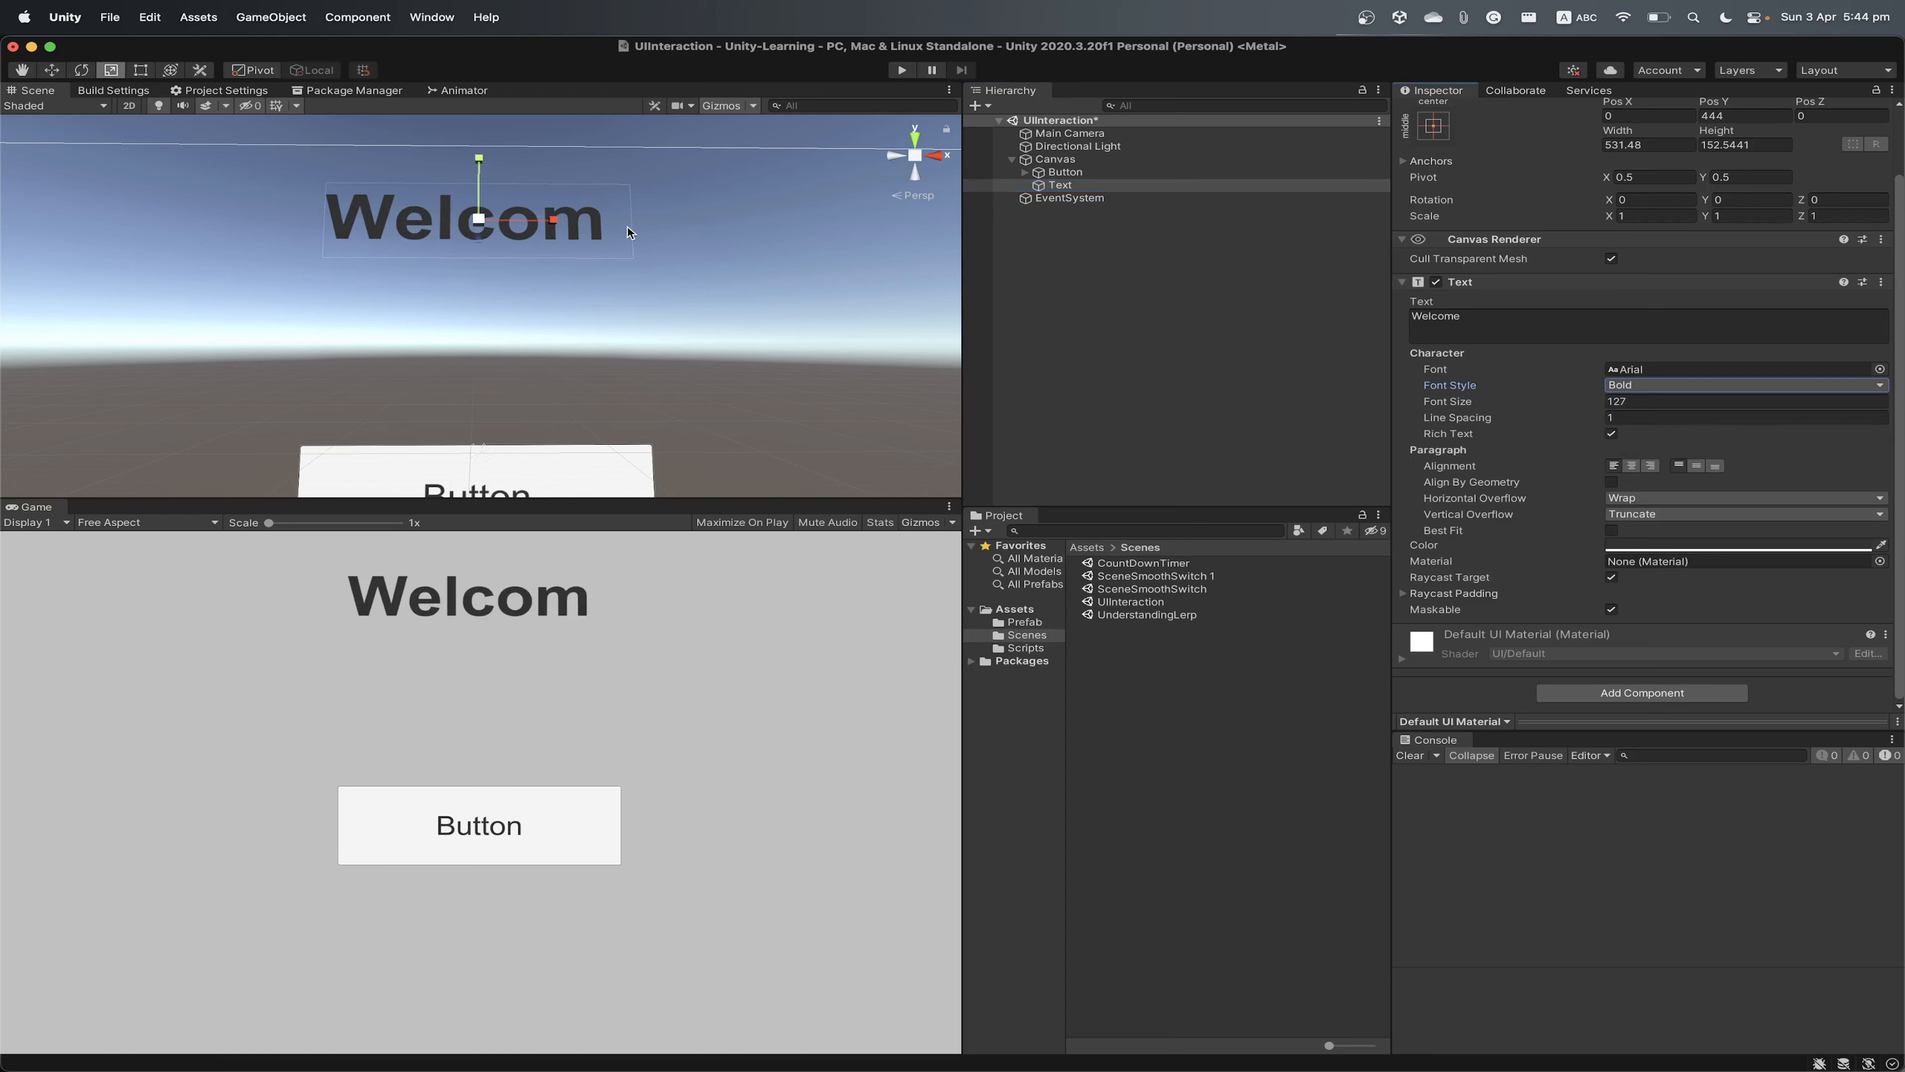
key("t")
left_click_drag(638, 229, 560, 225)
key("w")
Try the Italic and Bold And Italic font styles on the Welcome text and return to Bold
left_click(1697, 385)
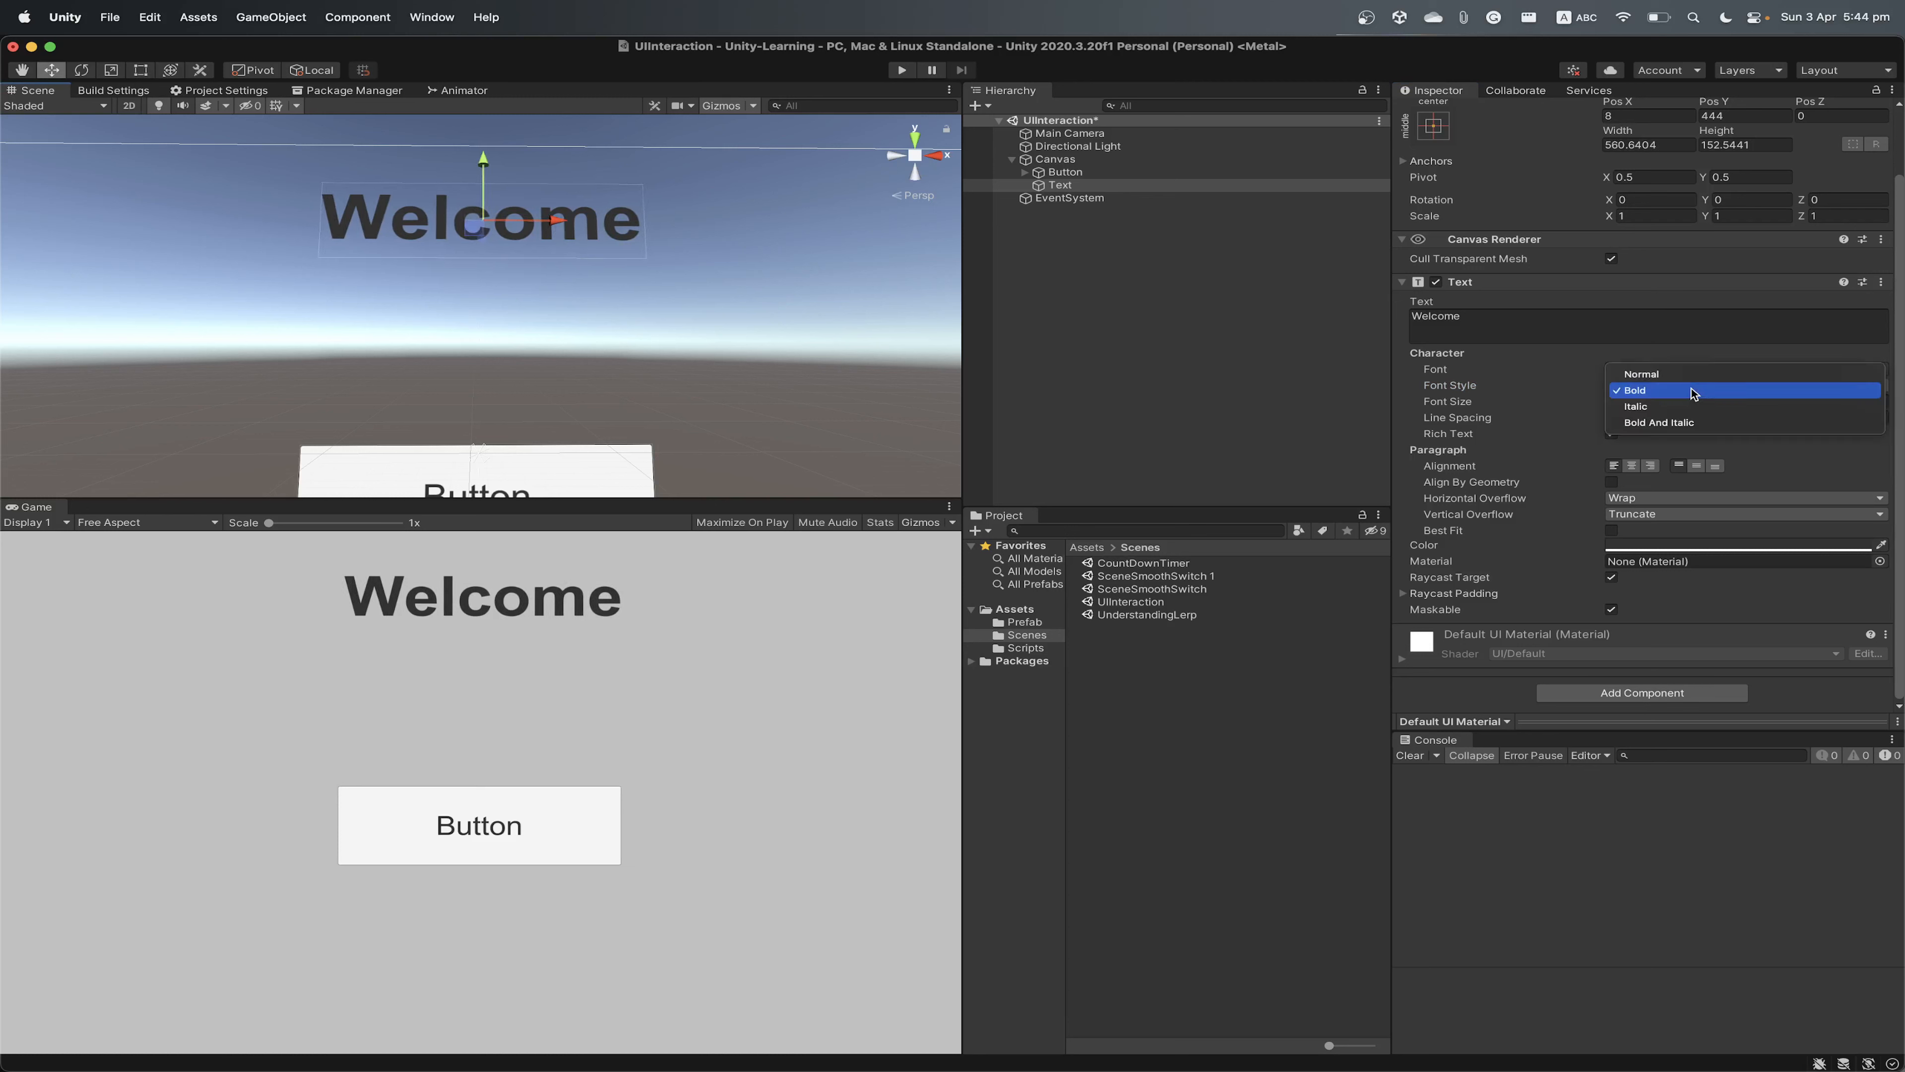
left_click(1684, 407)
left_click(1677, 385)
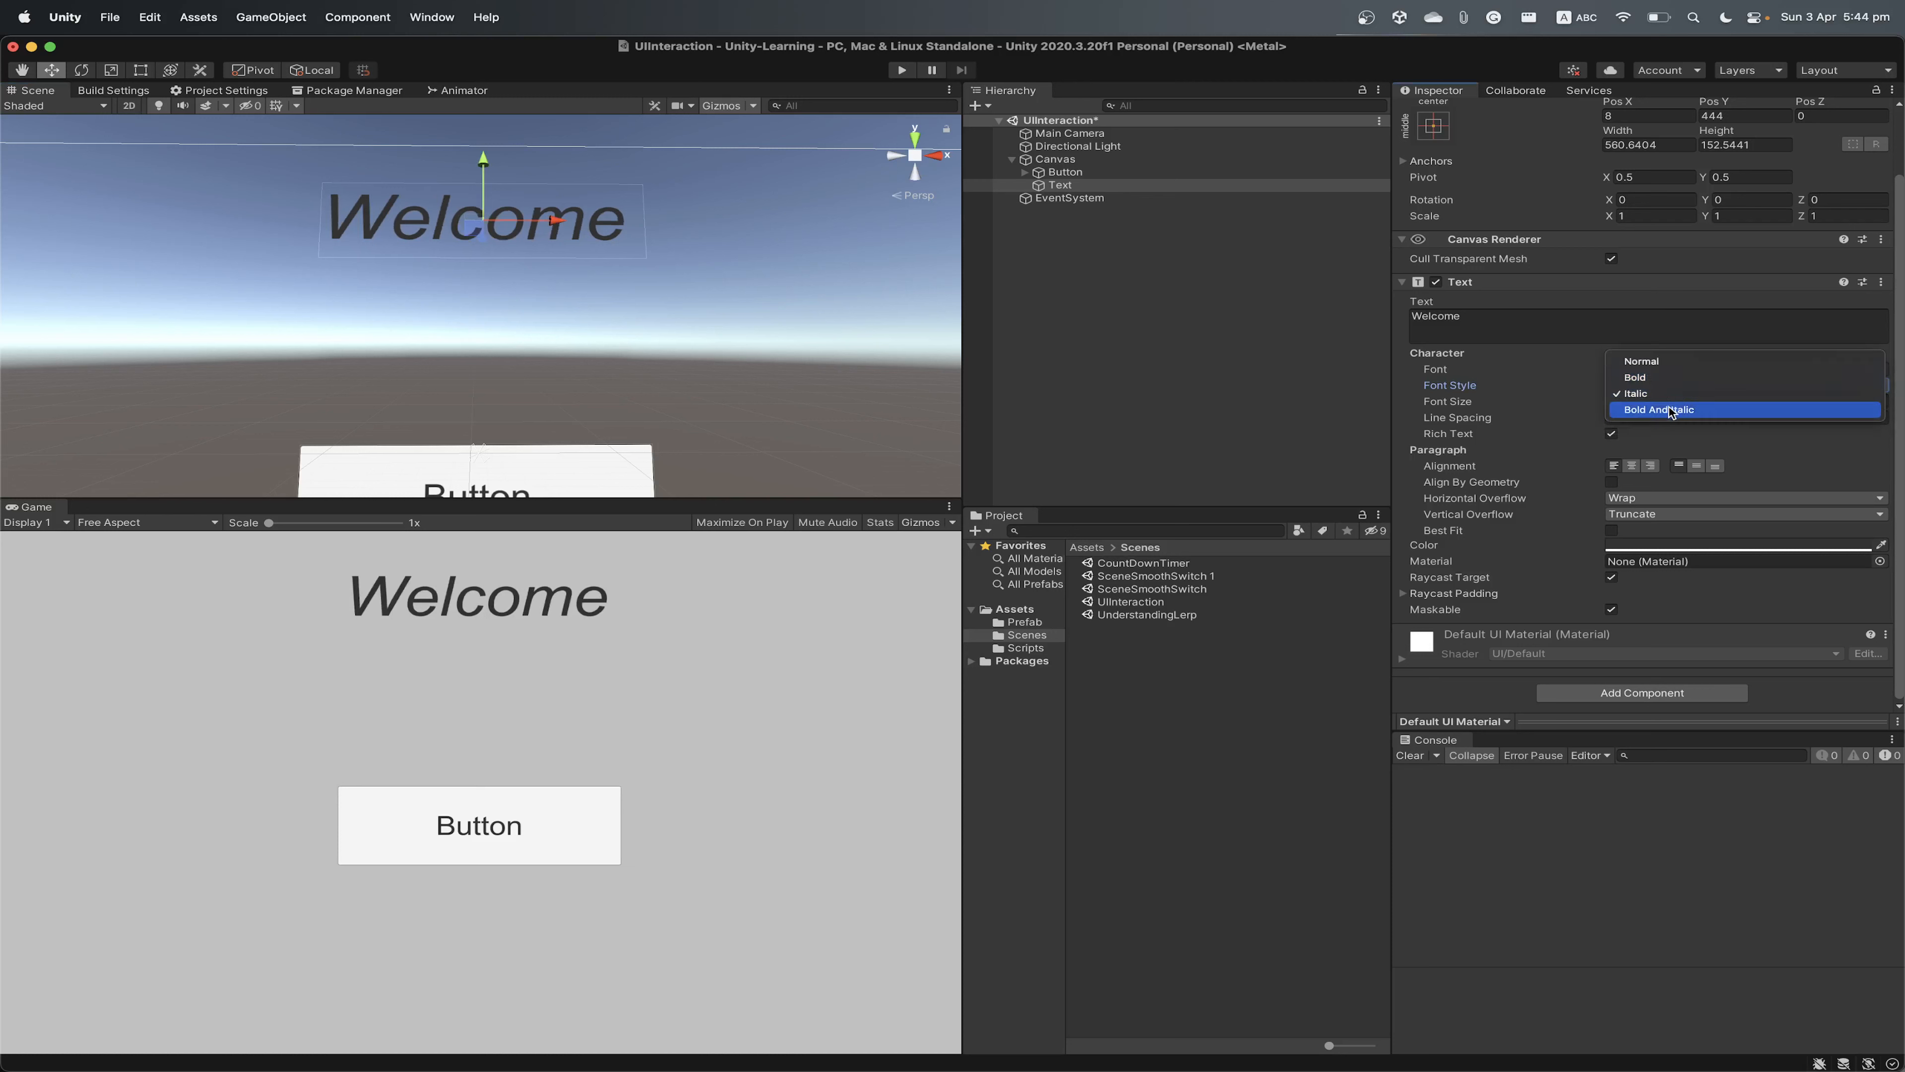
left_click(1669, 411)
left_click(1662, 385)
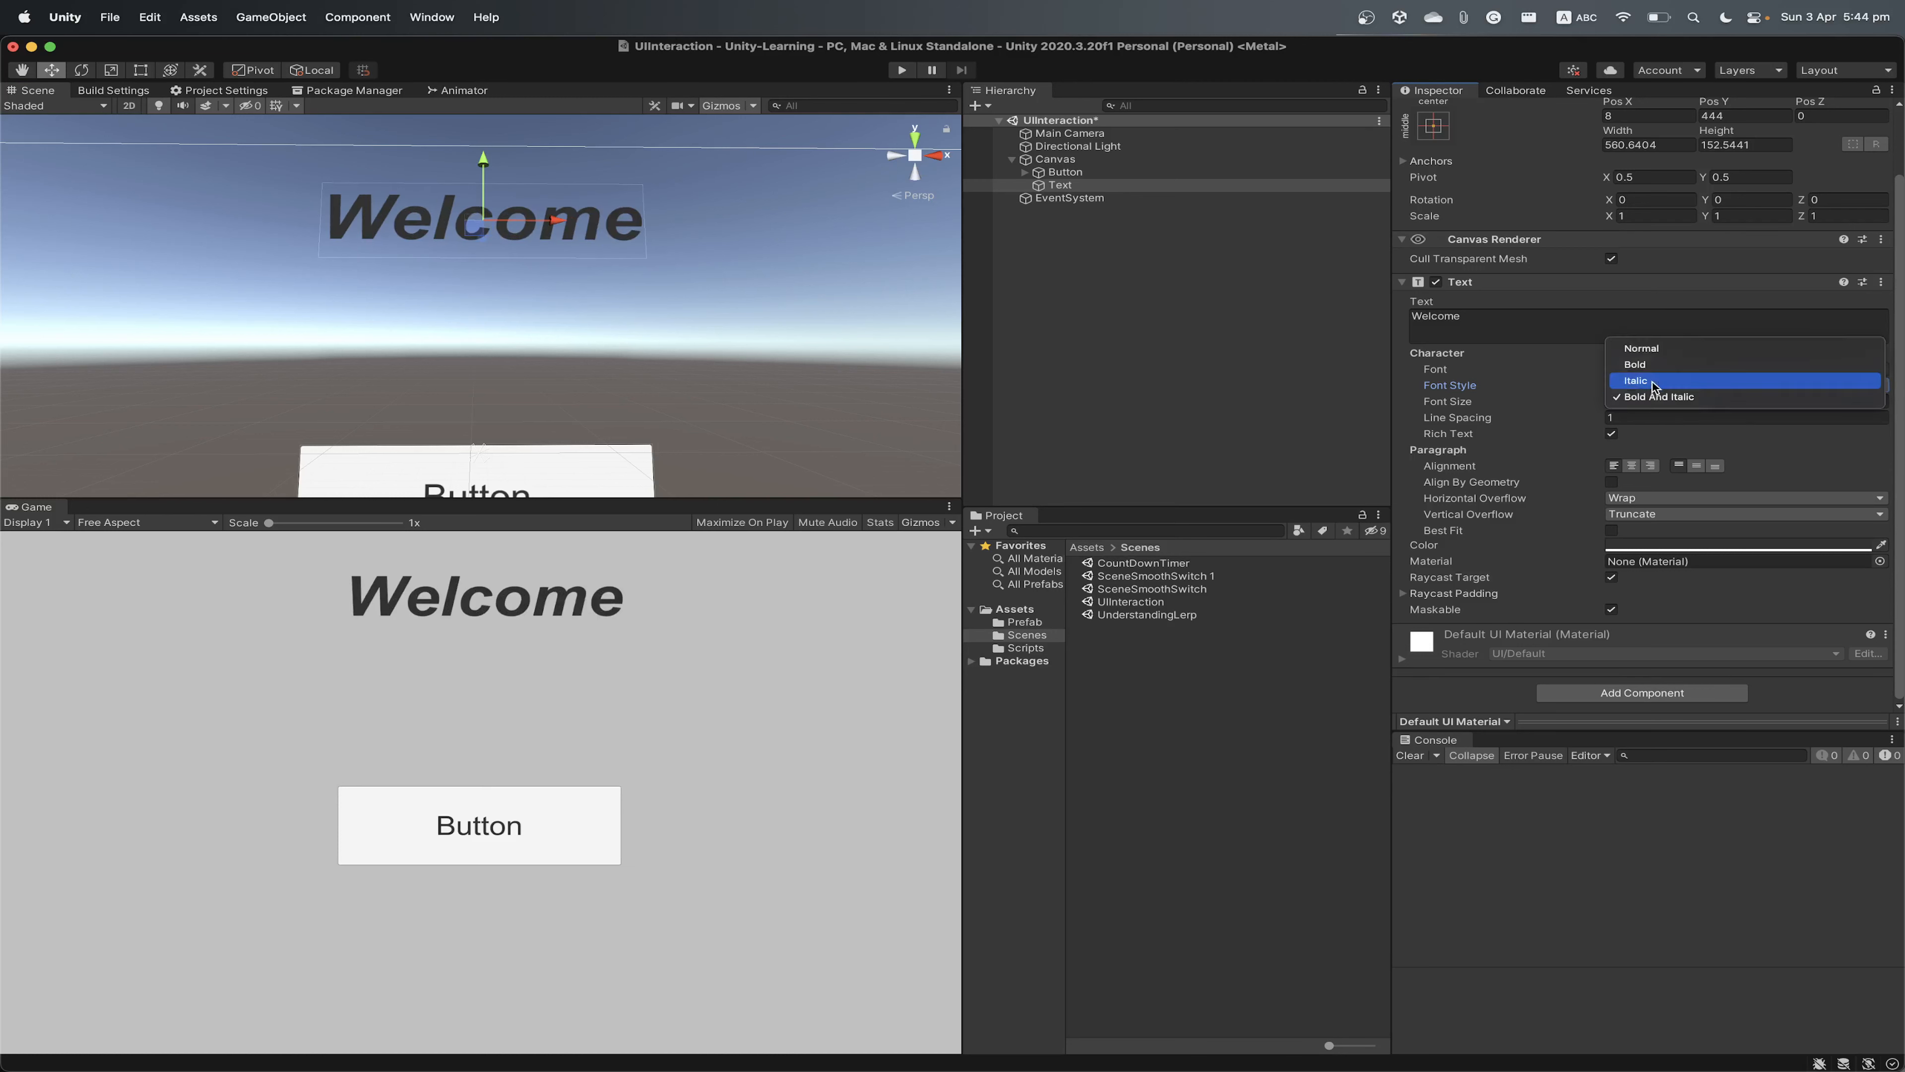
left_click(1645, 368)
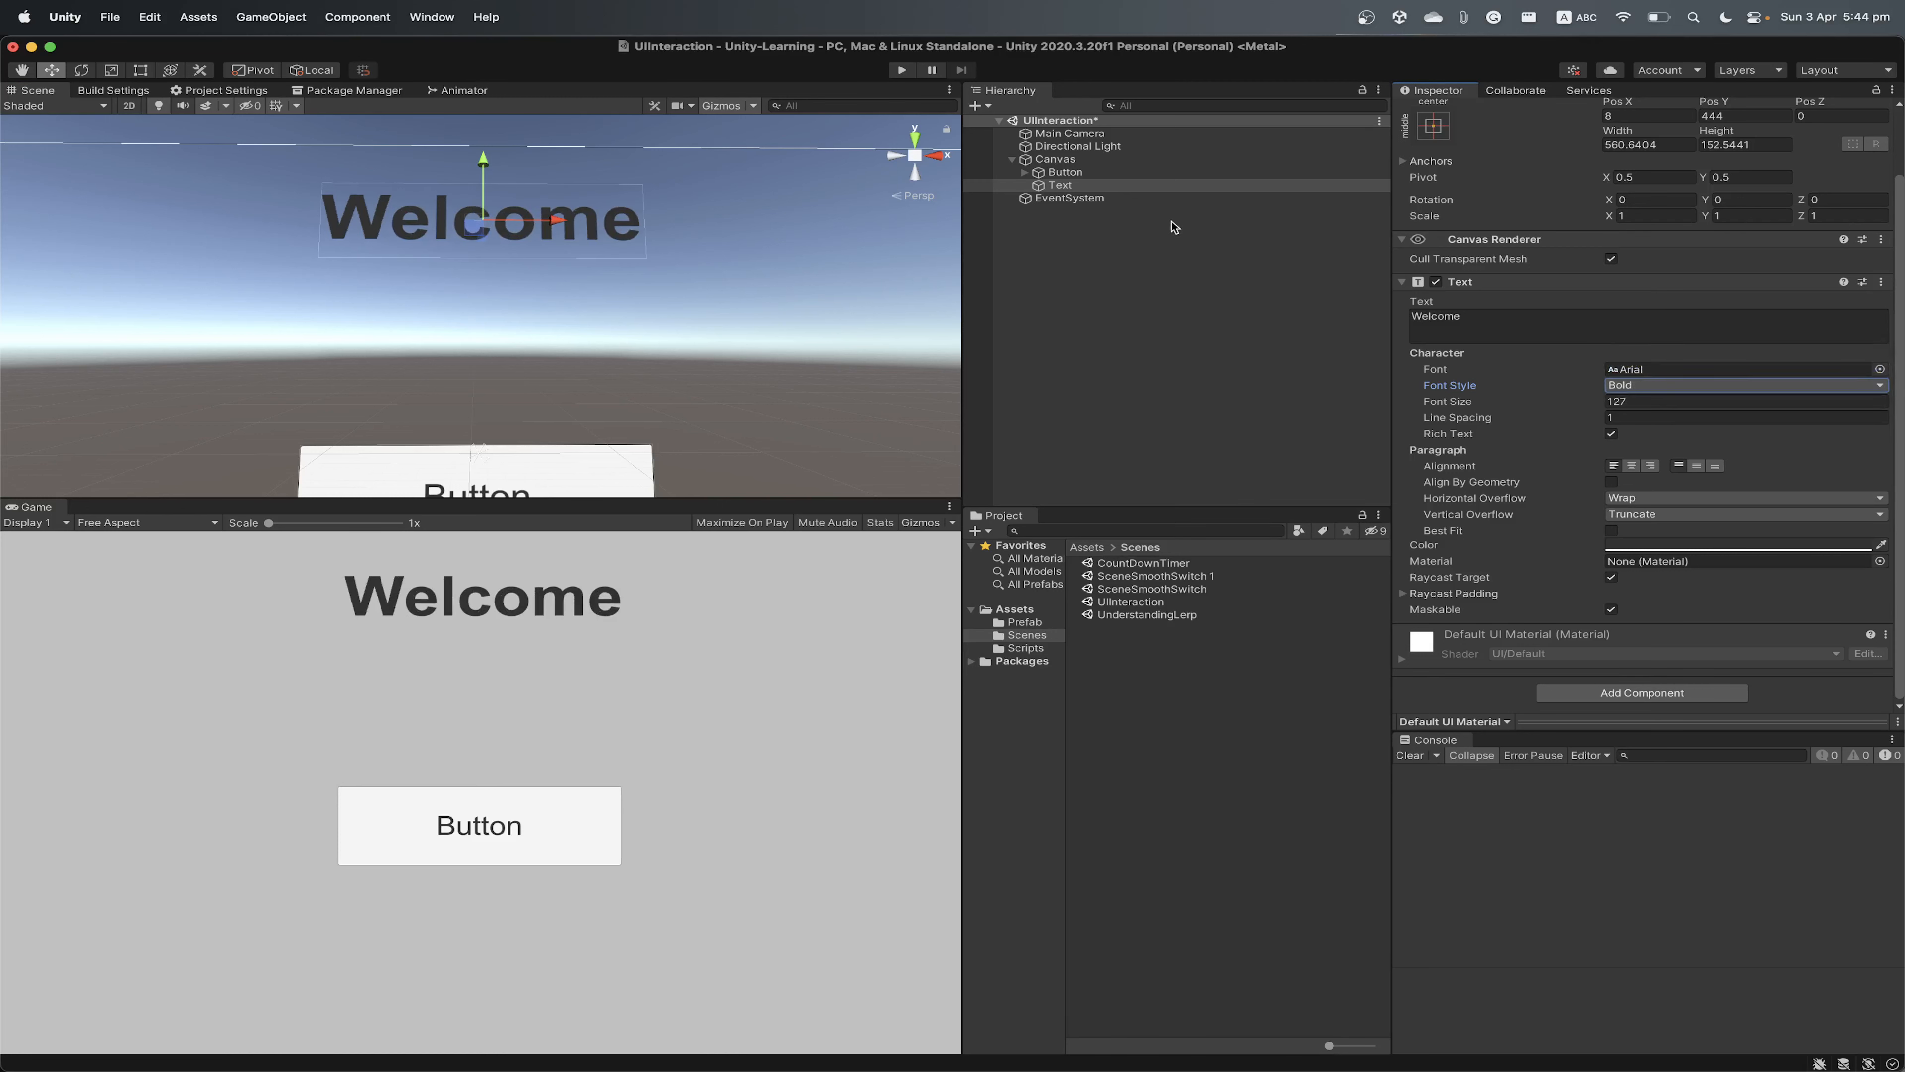
Rename the Text object under the Canvas as WelcomeText
left_click(1039, 186)
scroll(1498, 120, "up", 3)
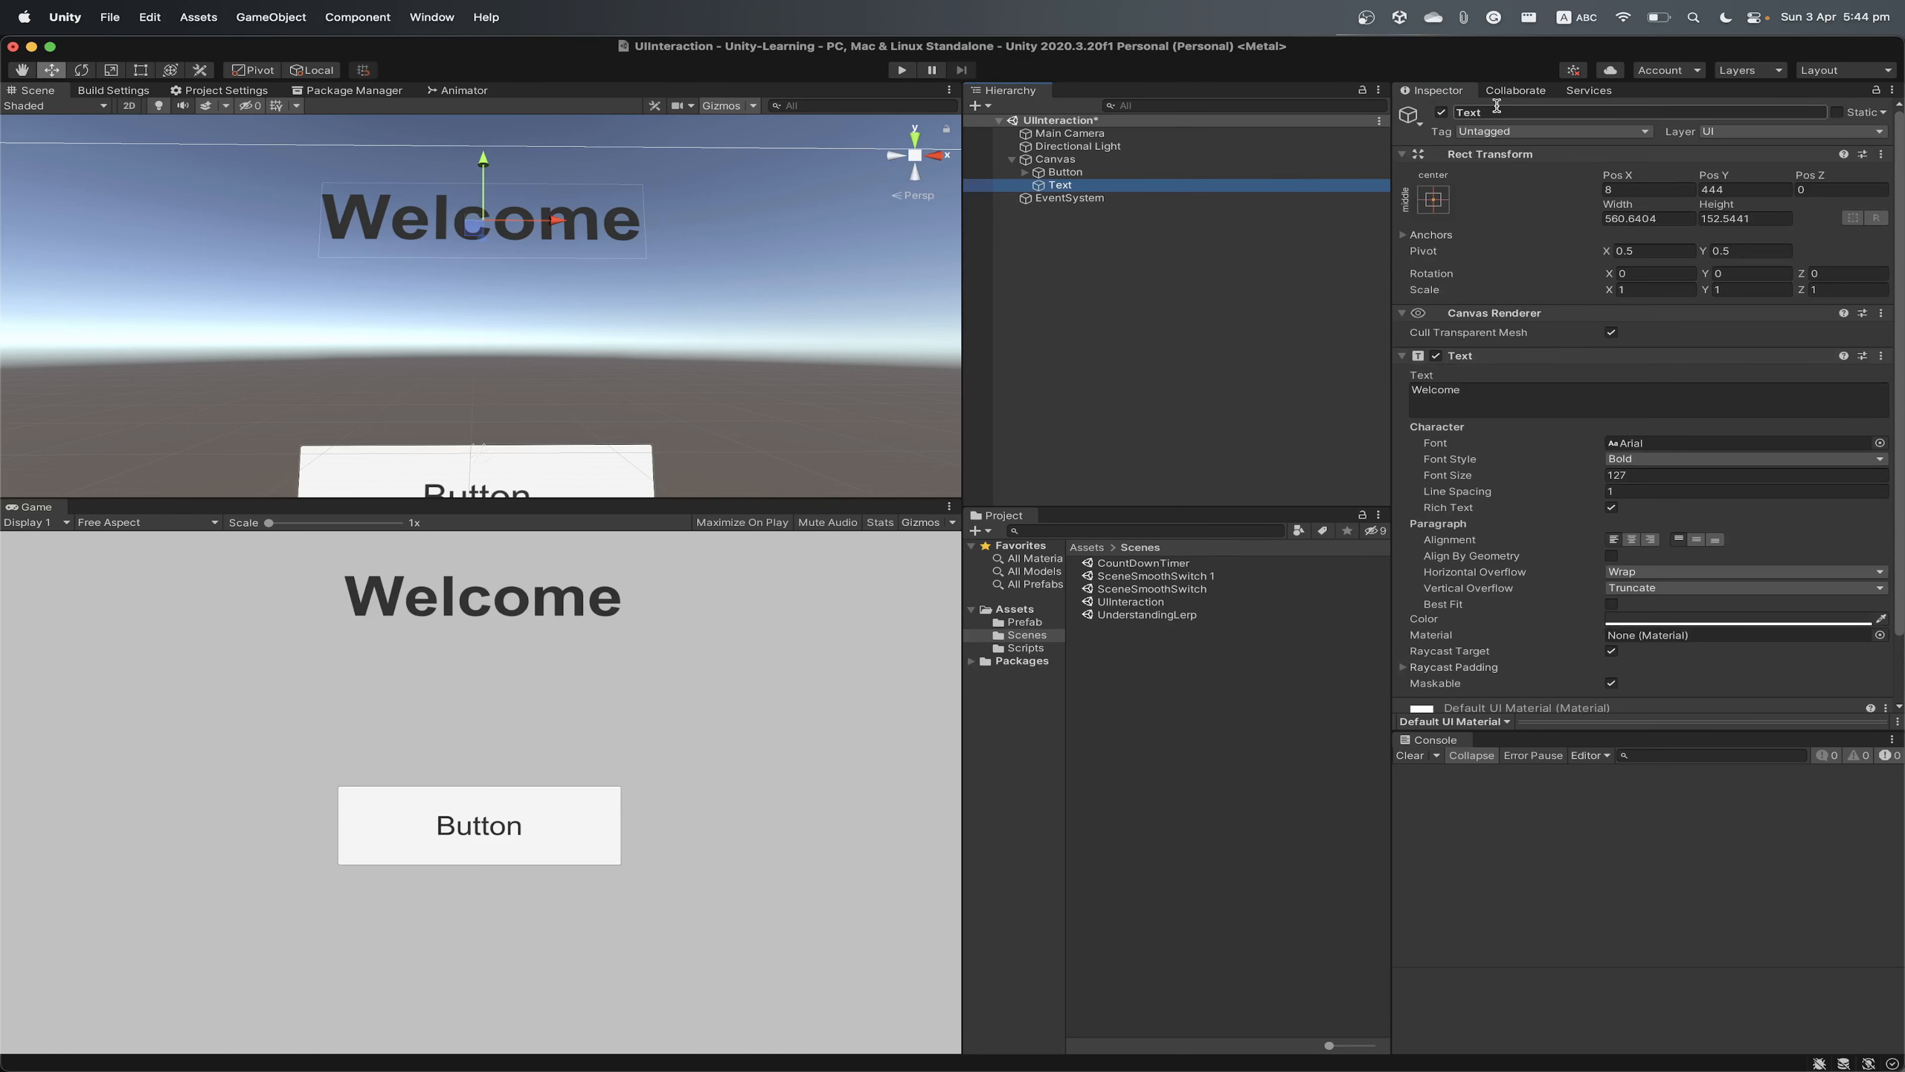
left_click(1478, 111)
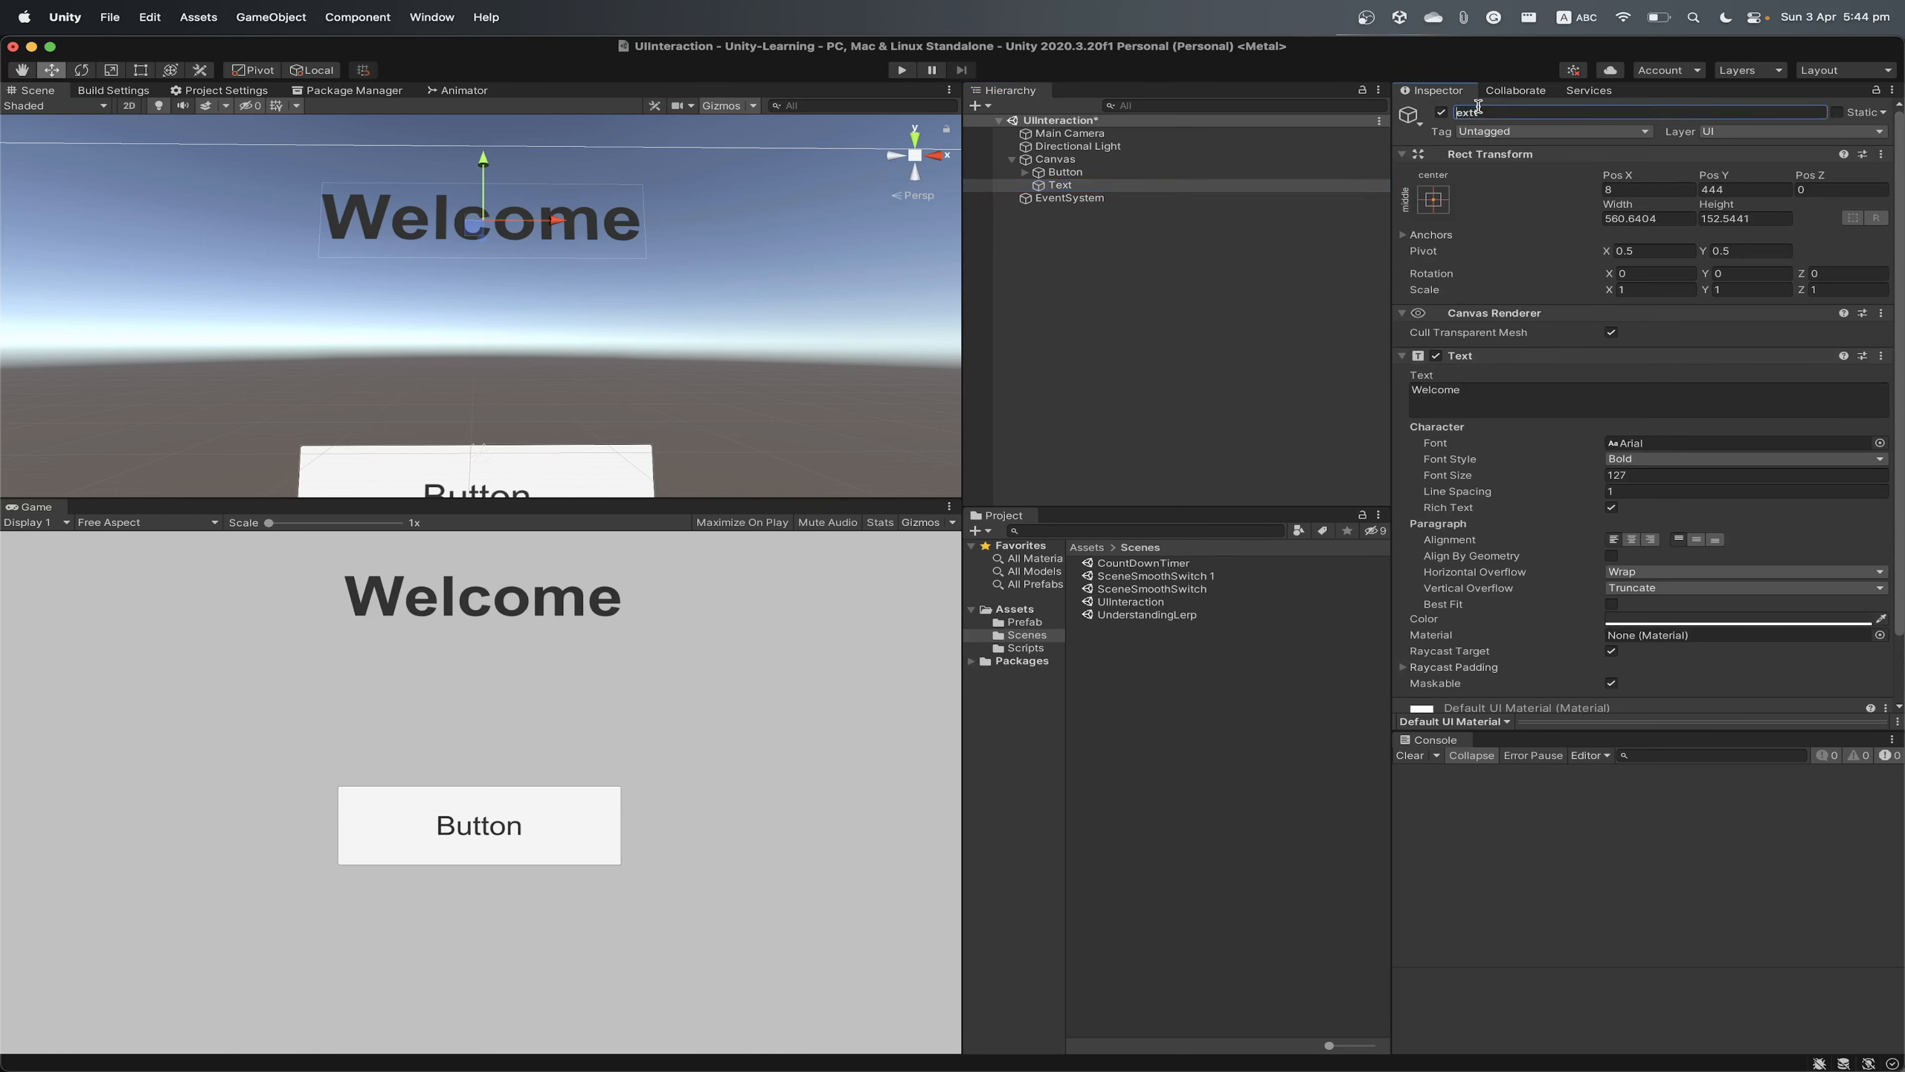
type("Welcome")
key("Return")
Move the button up beneath the Welcome text to Pos Y 188 and keep it selected
left_click(1069, 161)
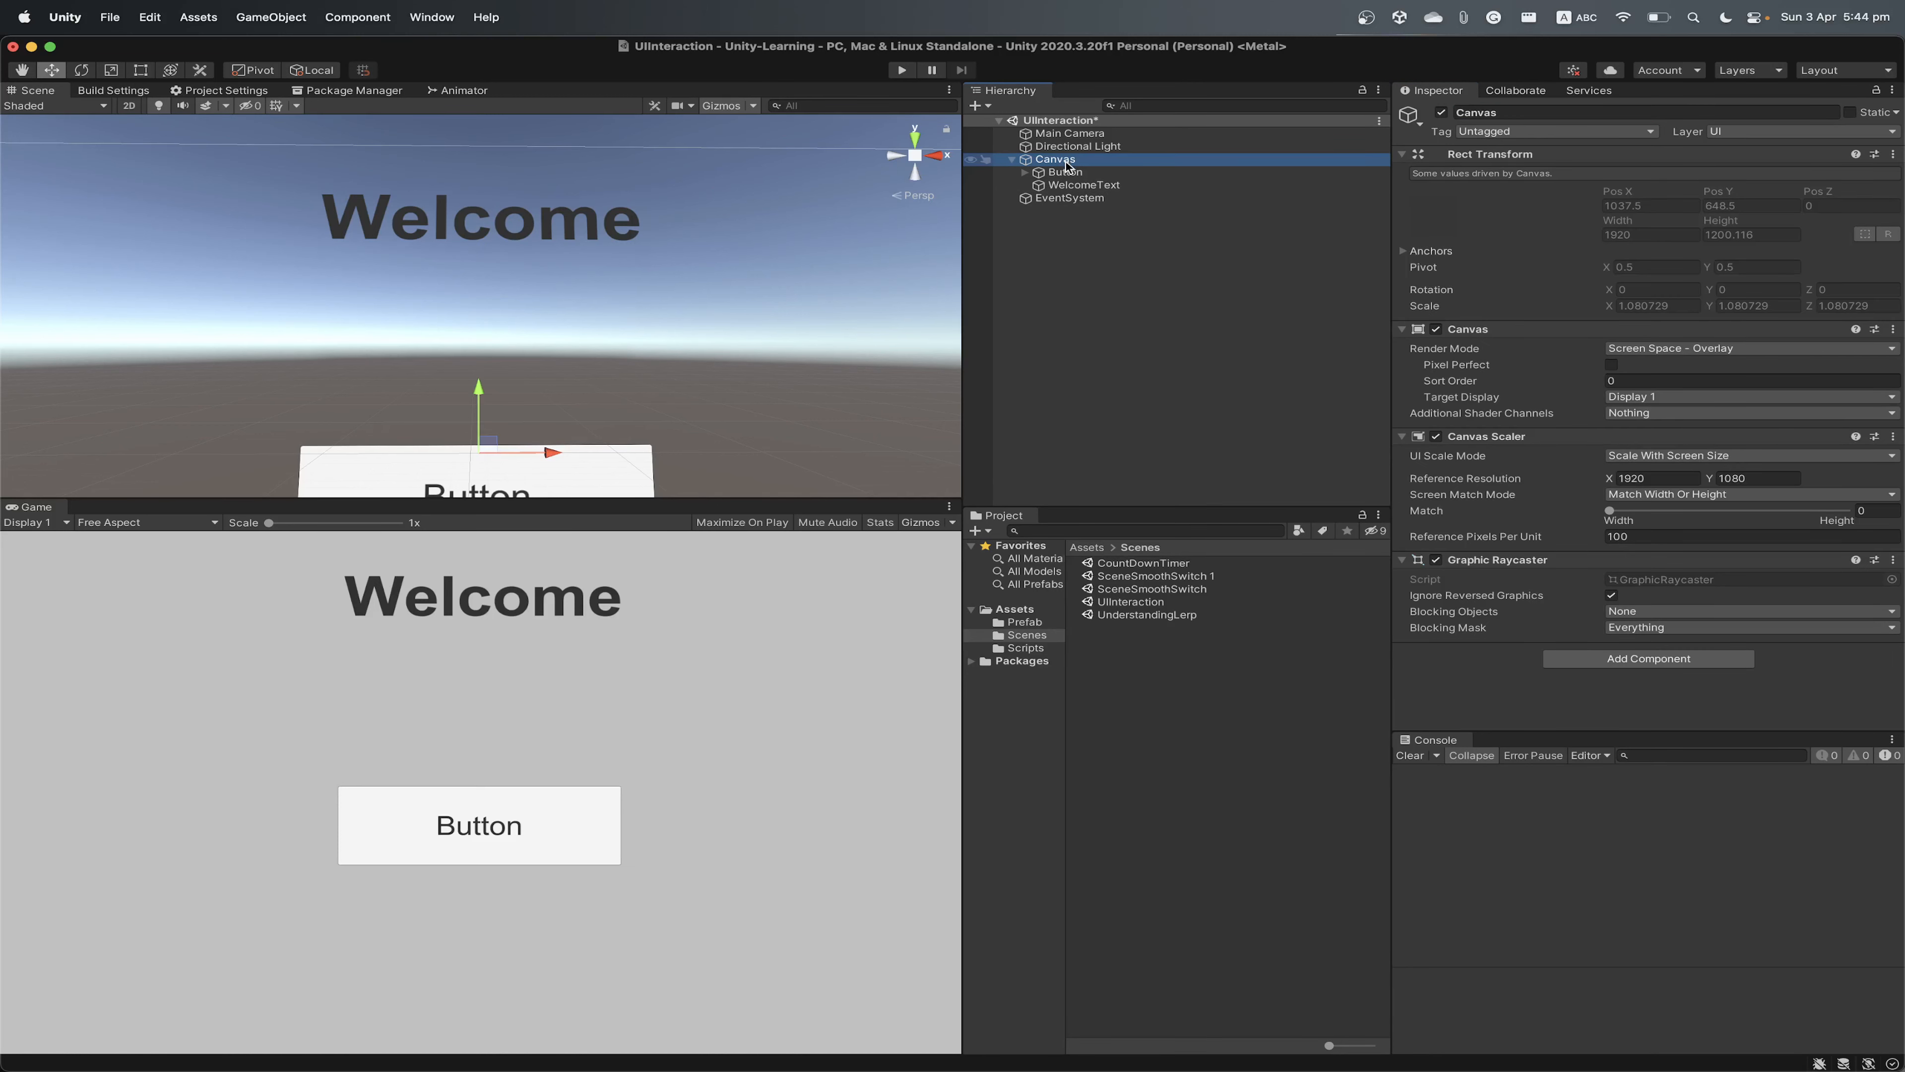
left_click(1065, 172)
left_click_drag(489, 429, 457, 288)
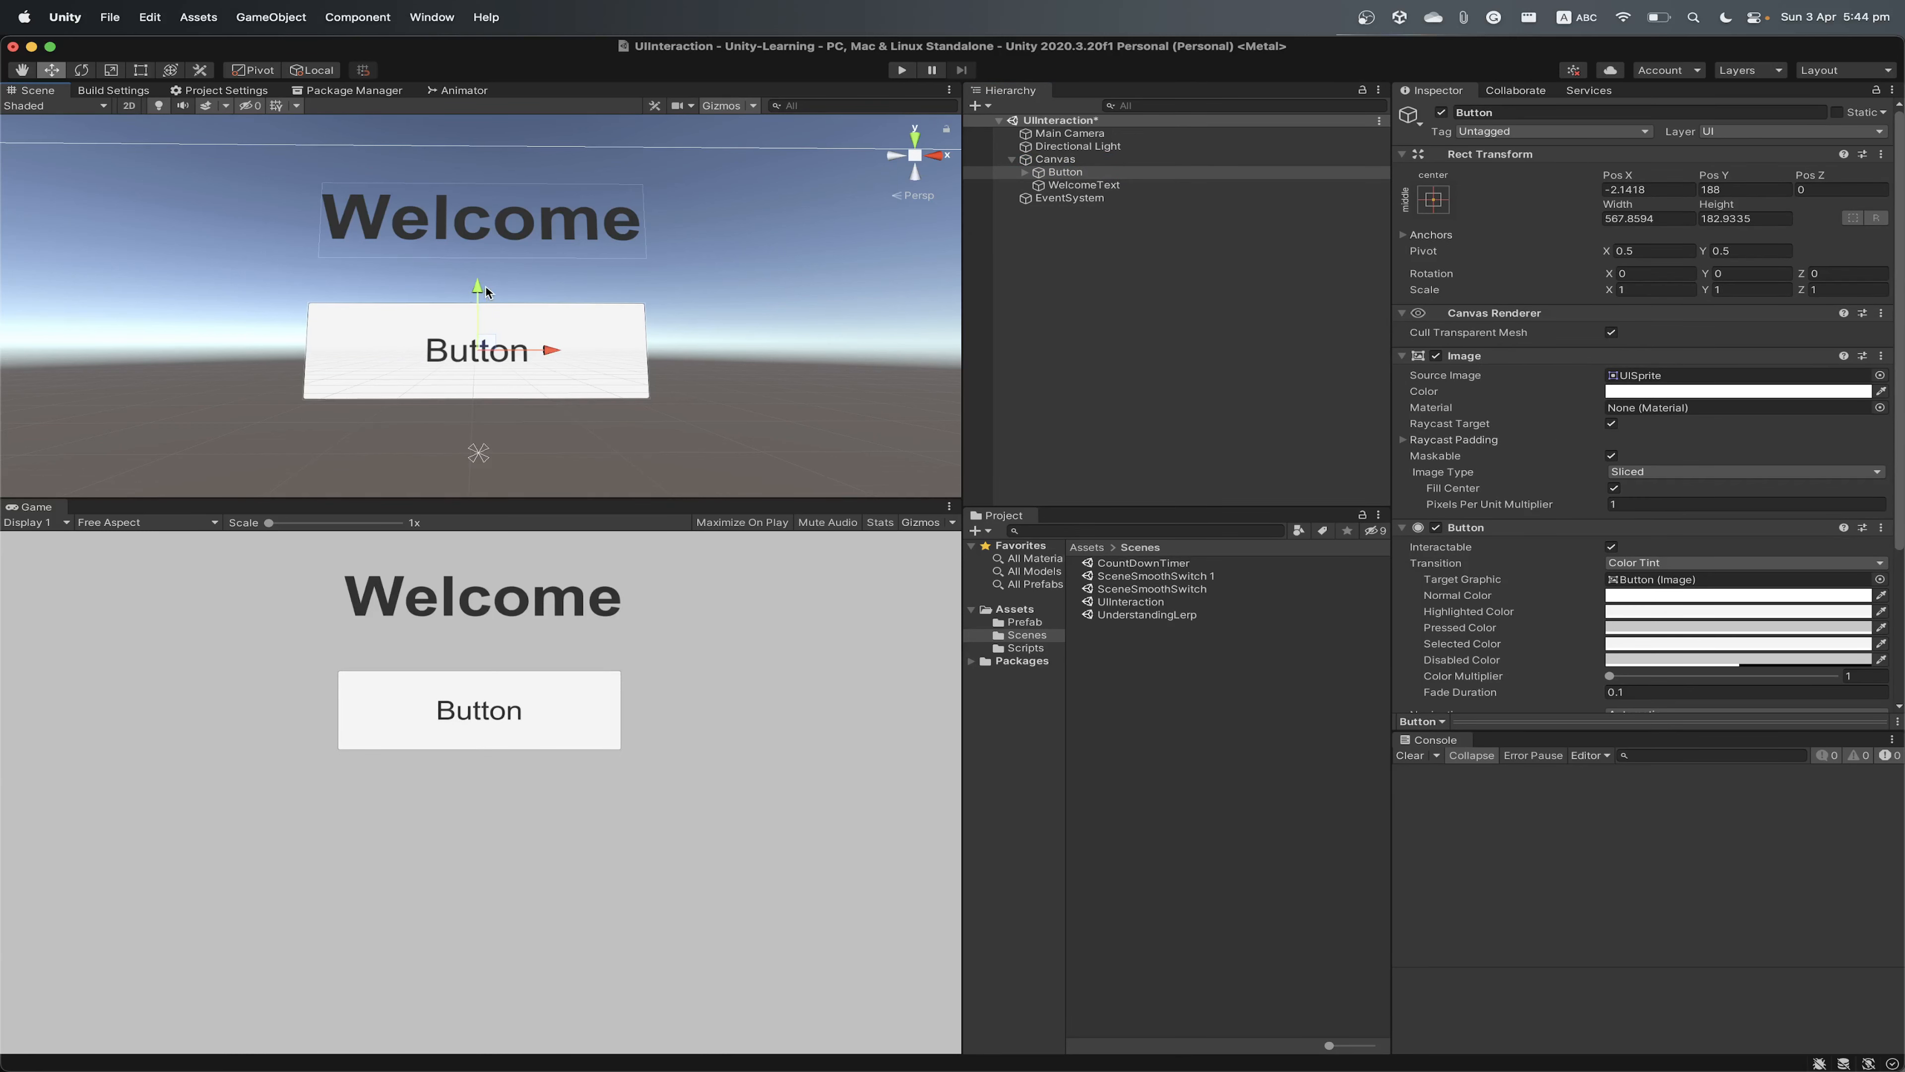
left_click(1061, 174)
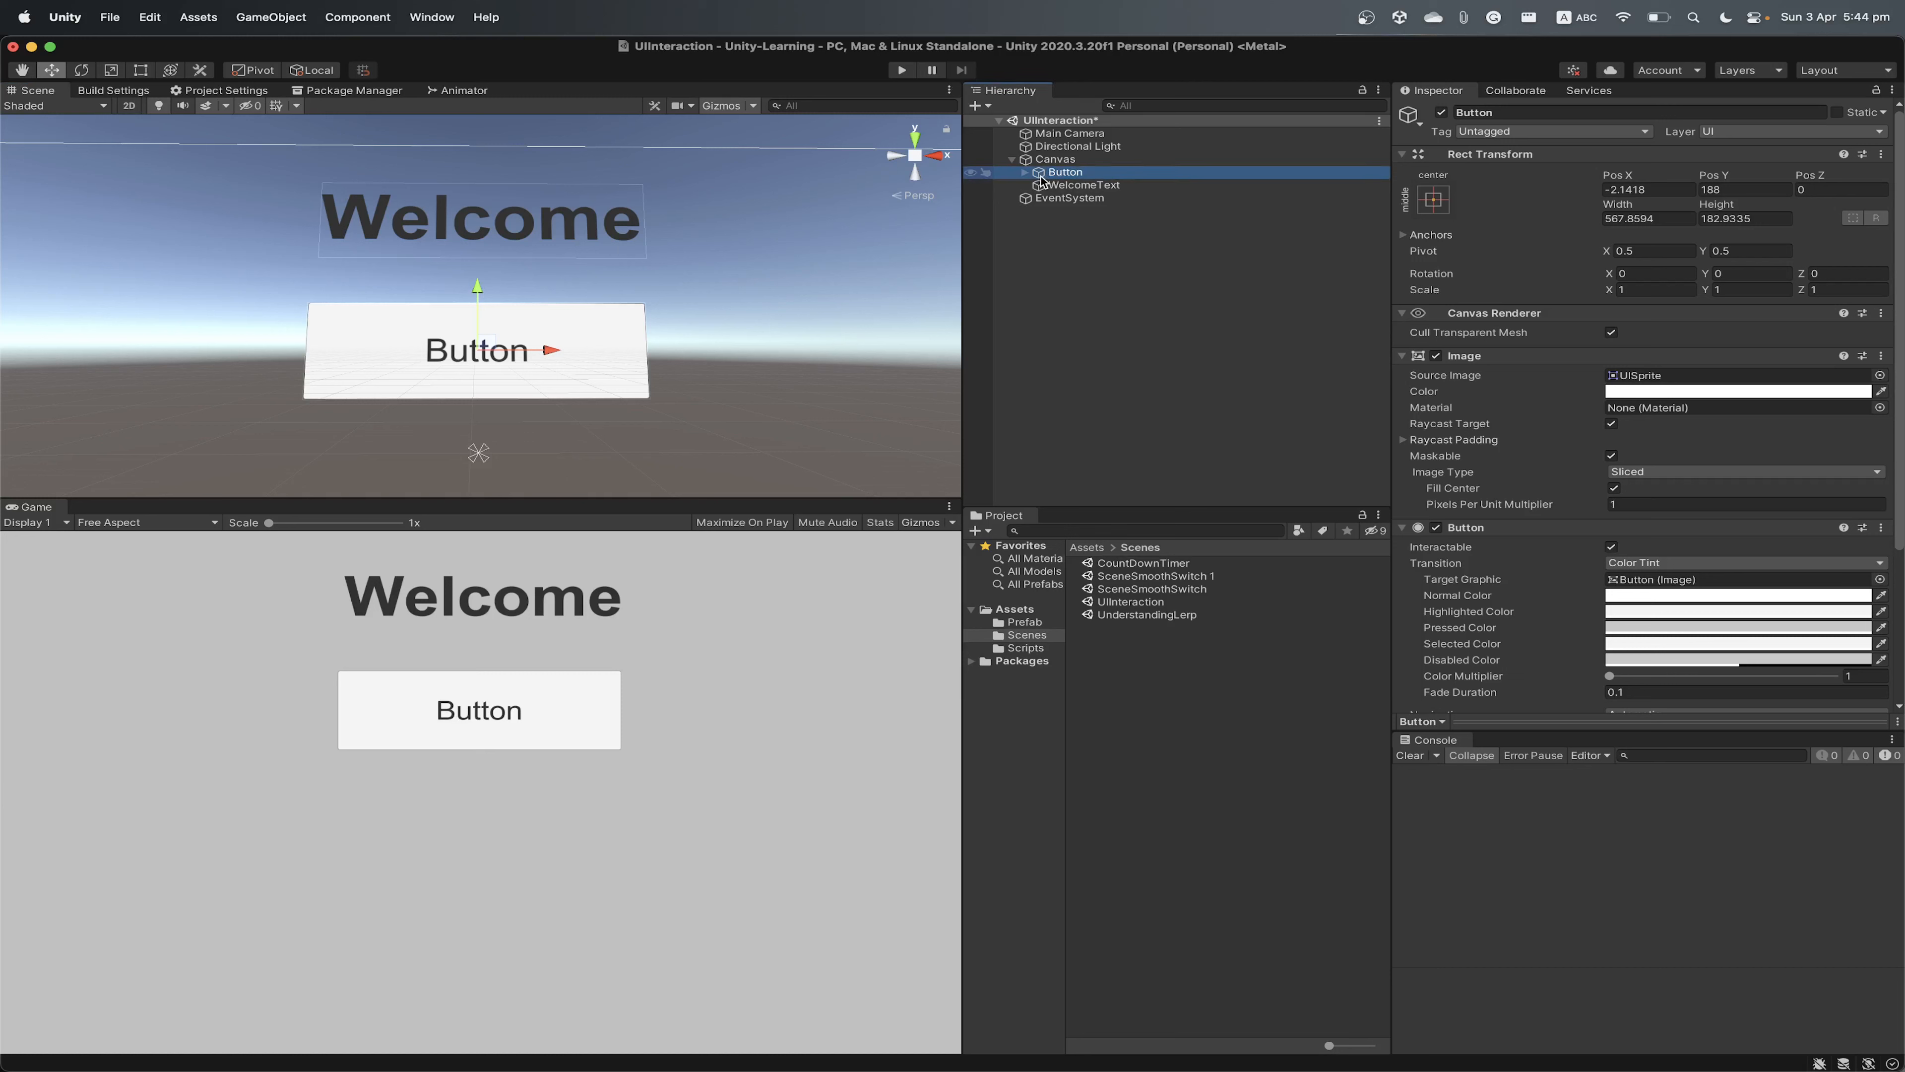
Duplicate the button and place the copy beneath it at Pos Y -28, and put WelcomeText first under the Canvas
key("super+d")
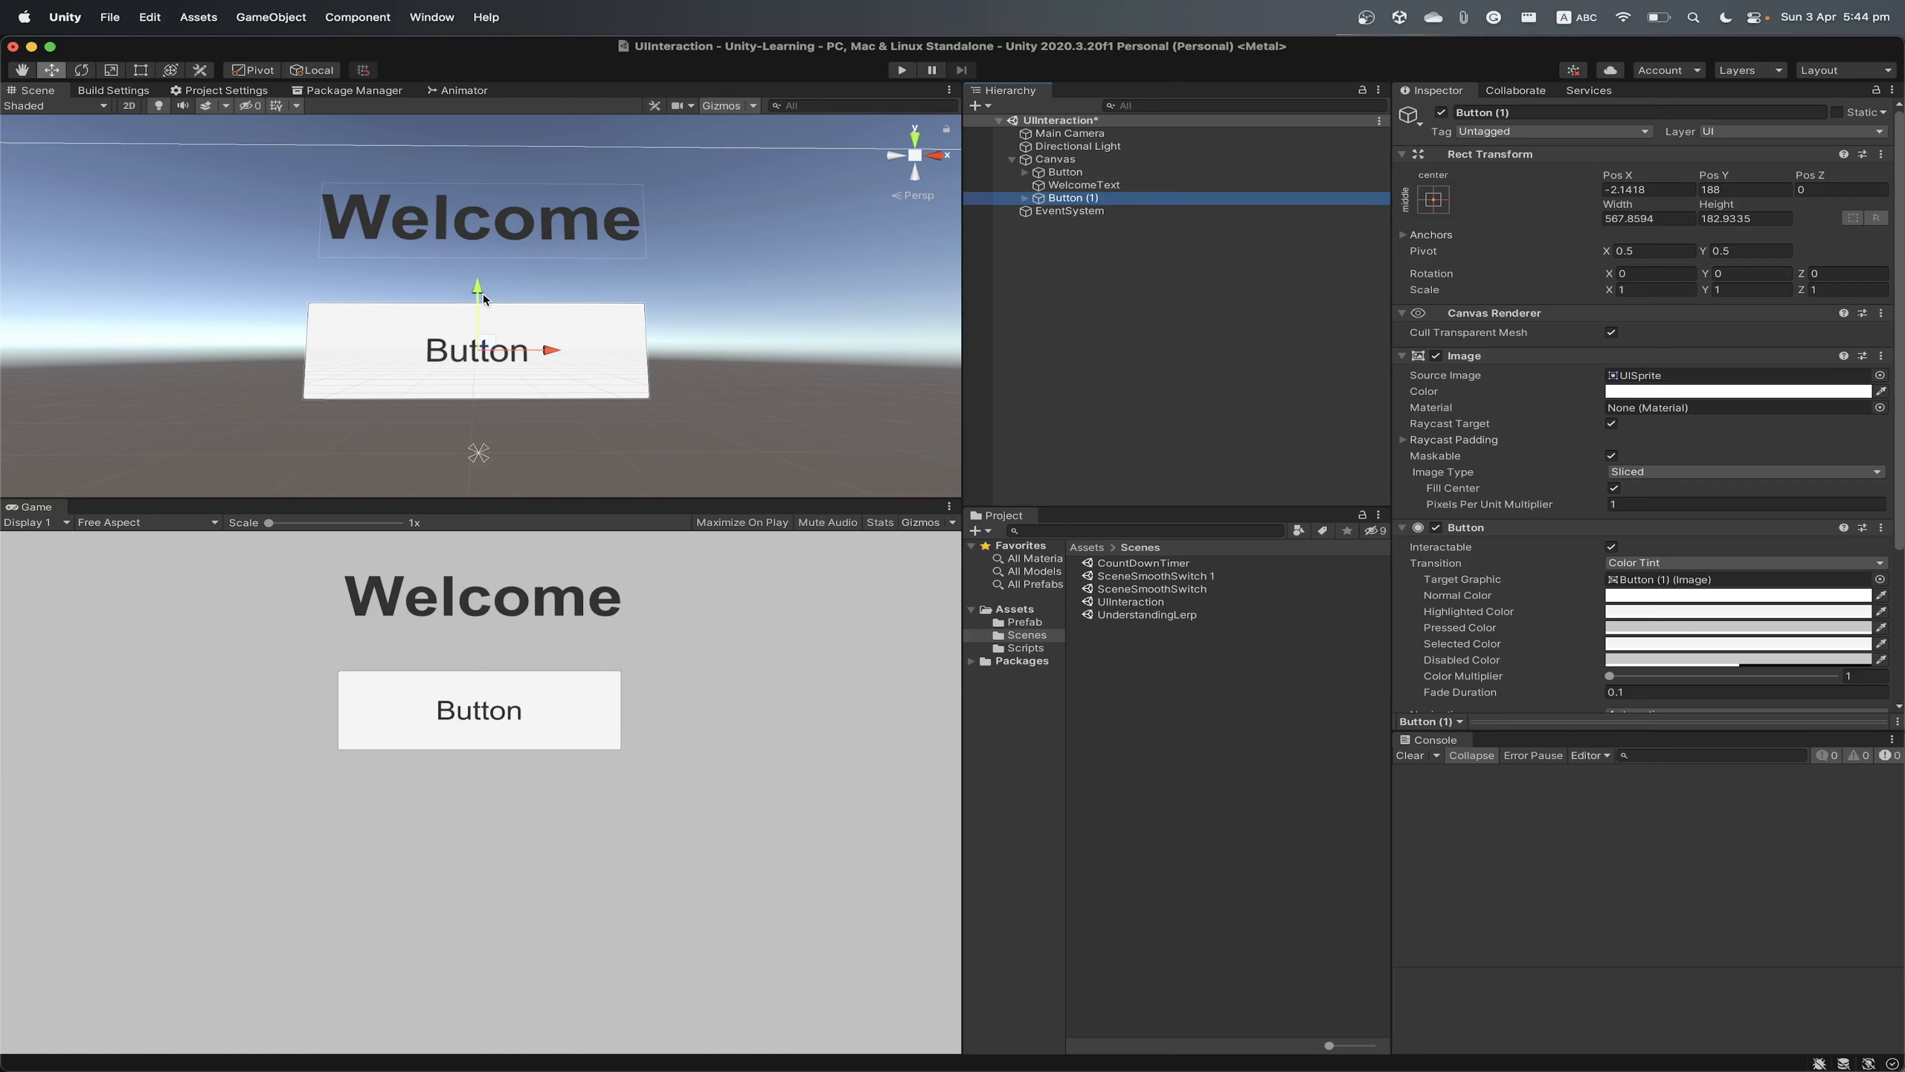
left_click_drag(483, 299, 483, 416)
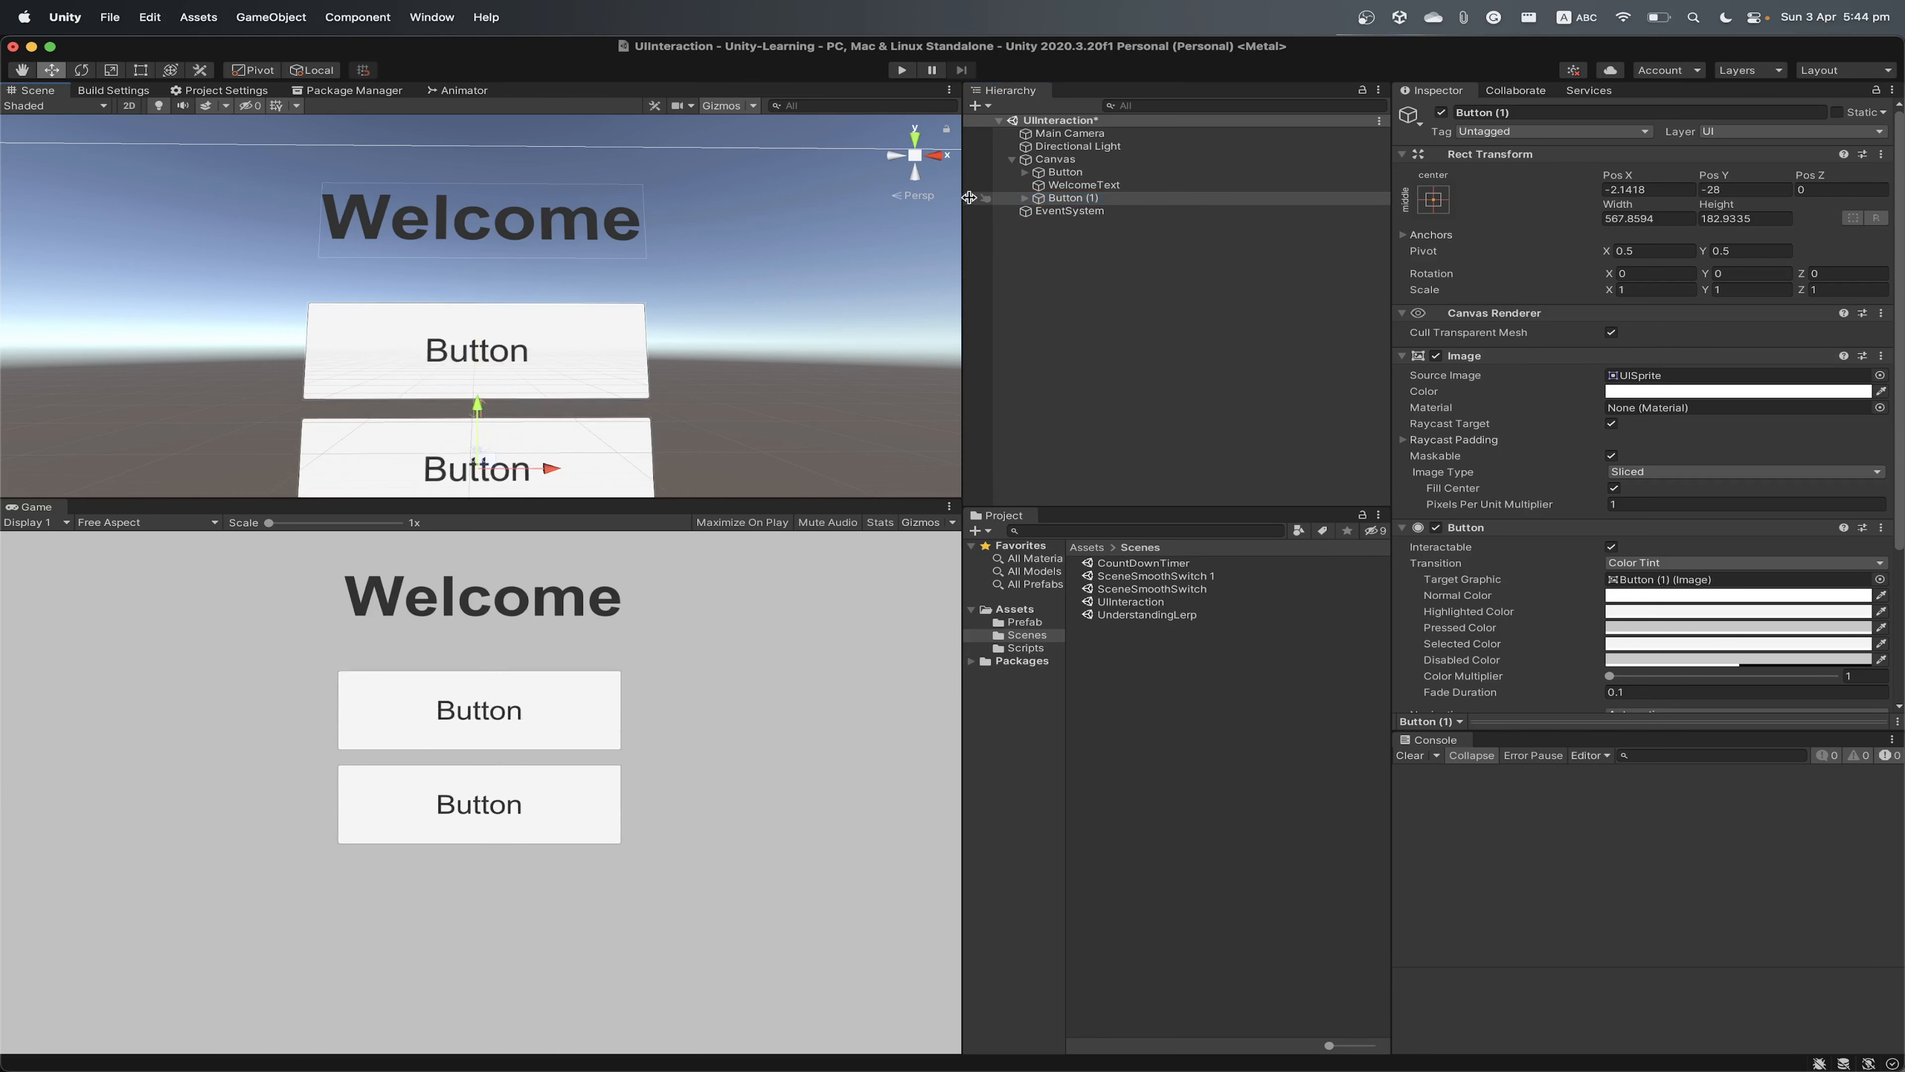
left_click_drag(1049, 199, 1053, 166)
Rename the original button under the Canvas as Button 1
left_click(1065, 187)
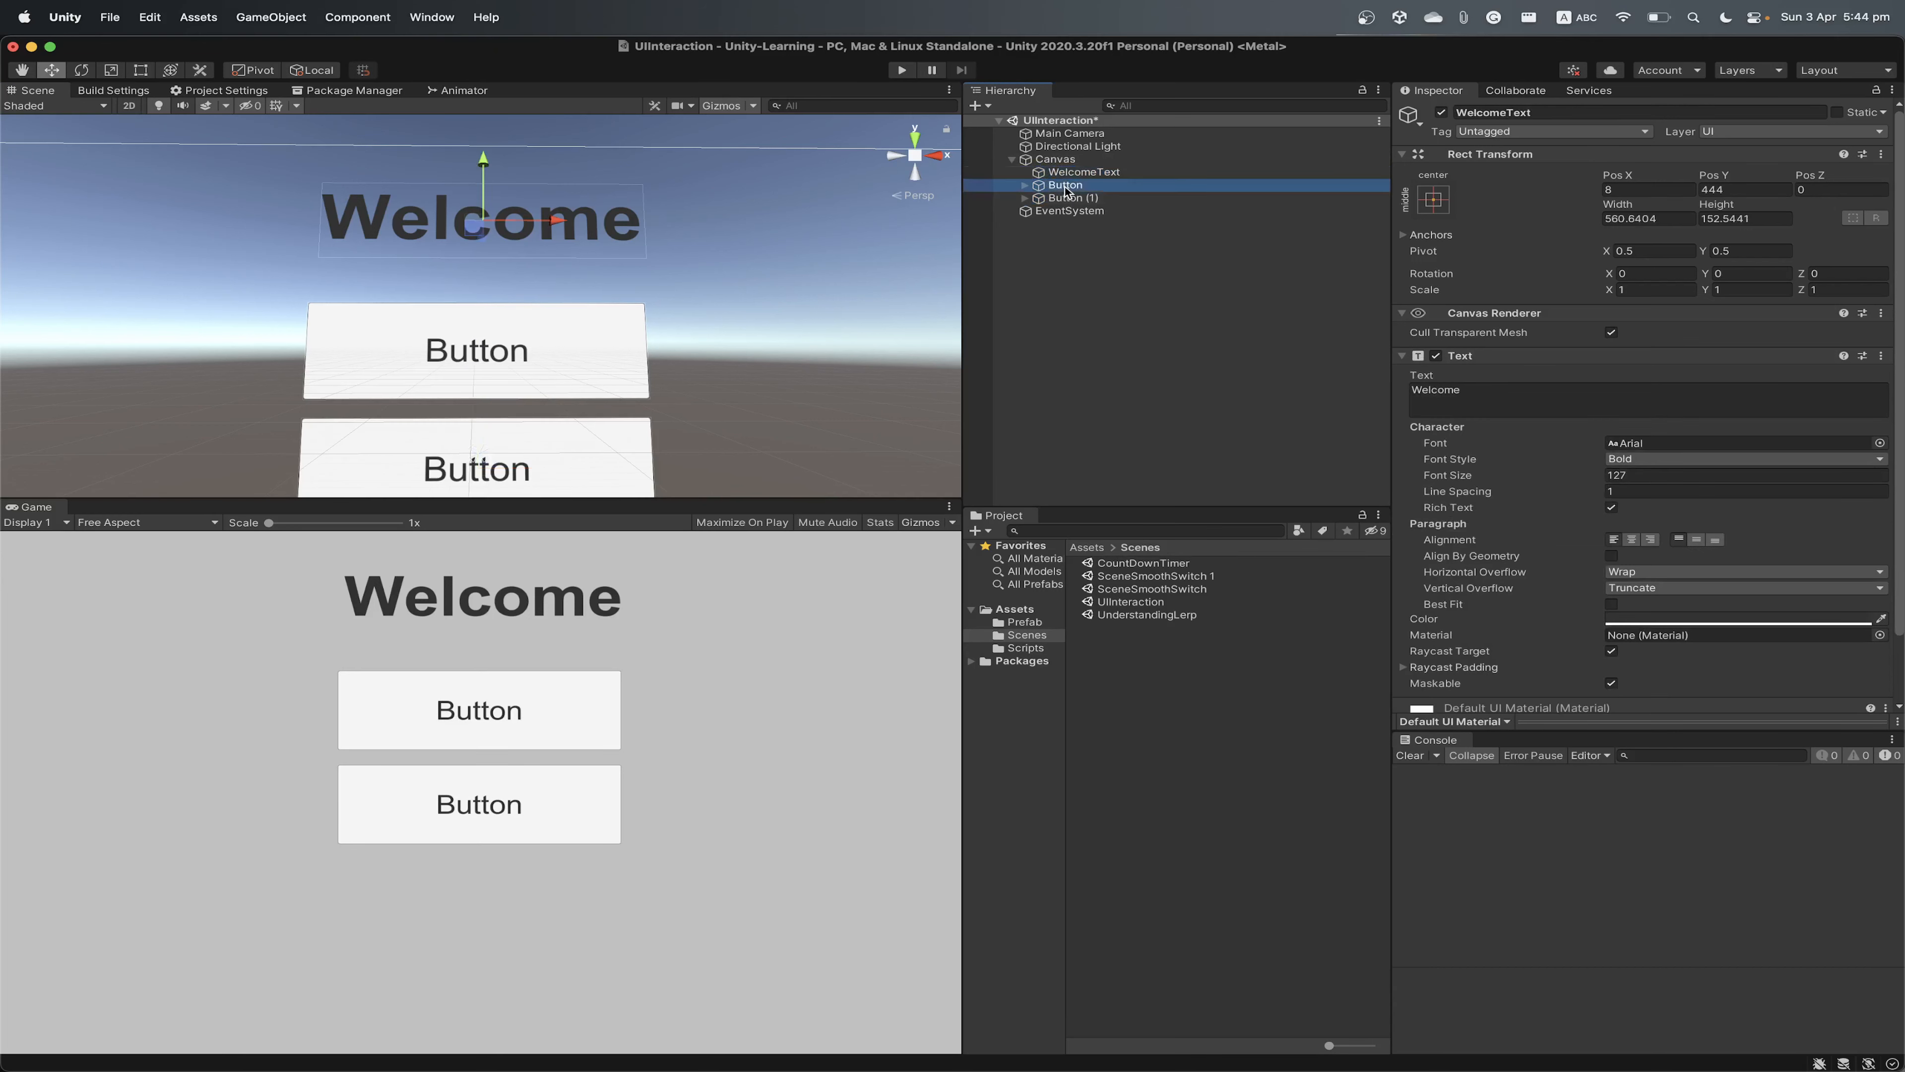
left_click(1559, 113)
key("BackSpace")
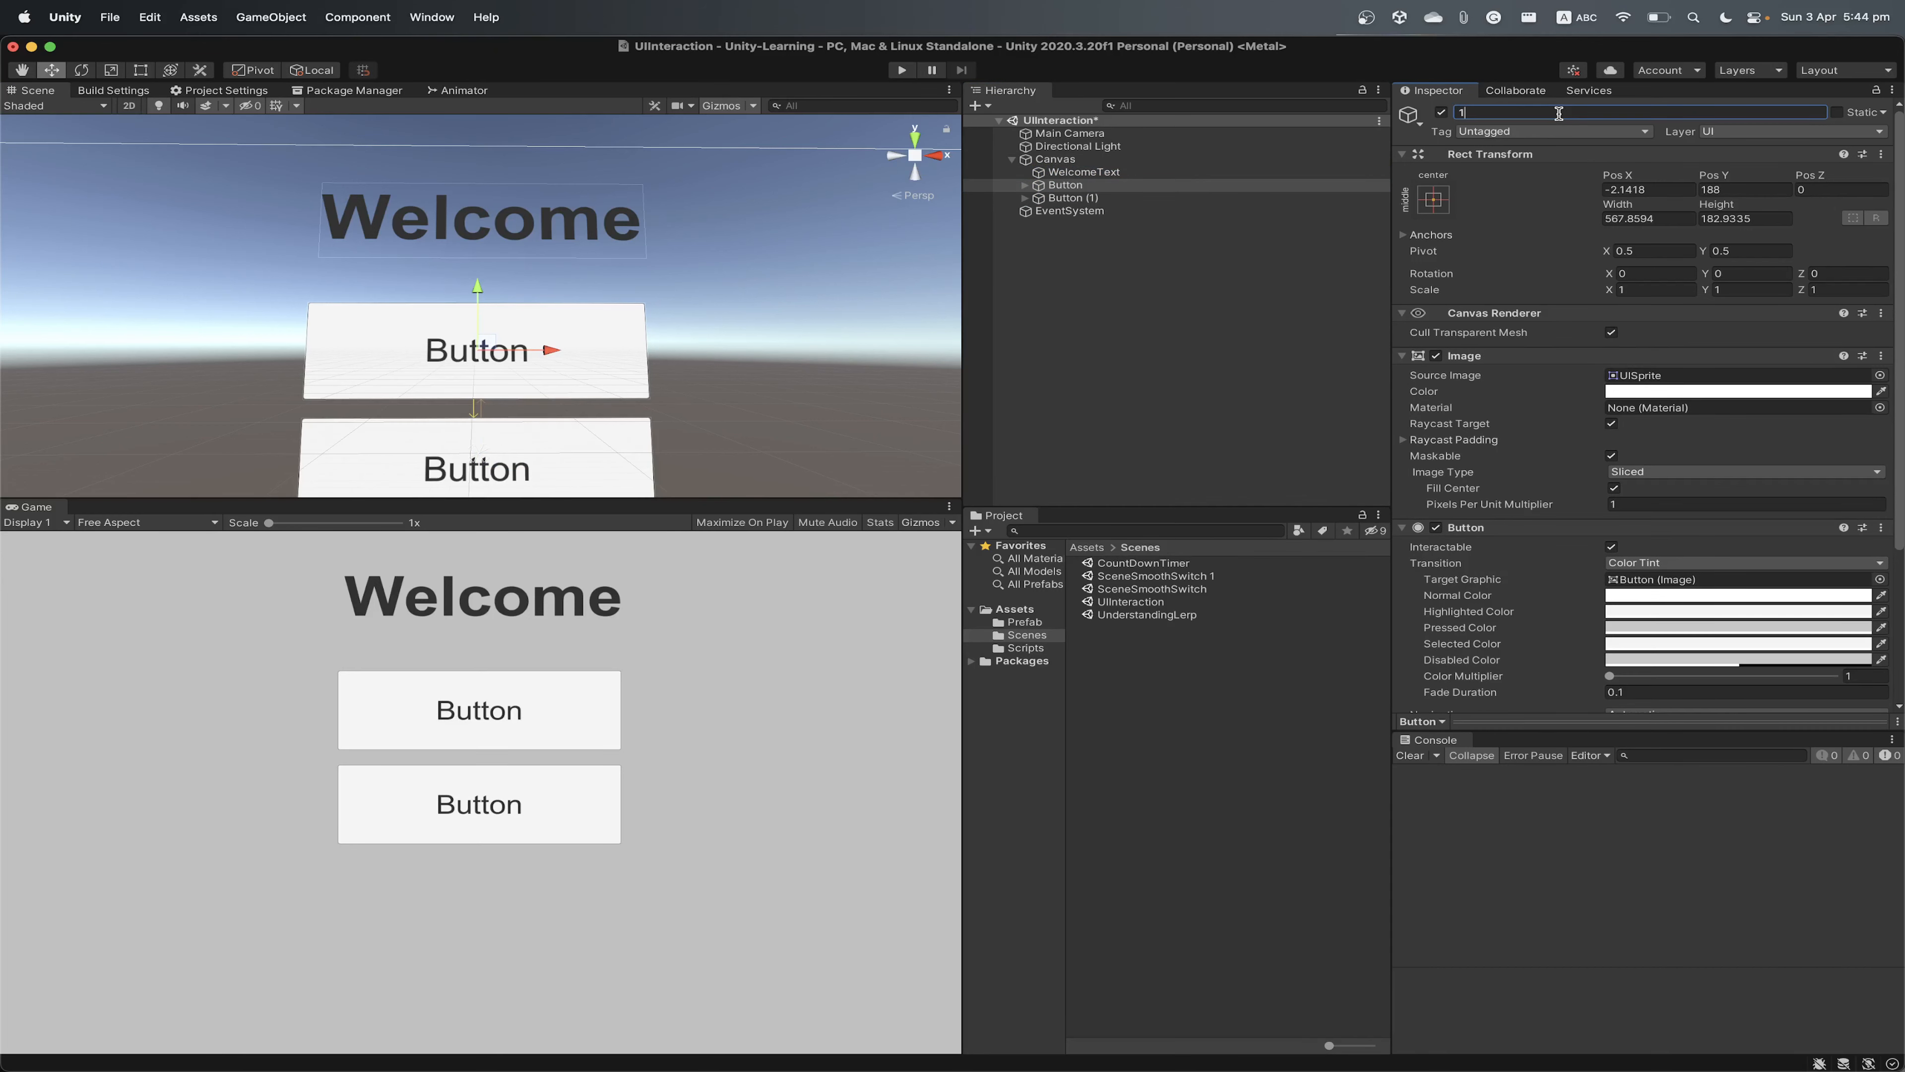
key("super+z")
left_click(1077, 187)
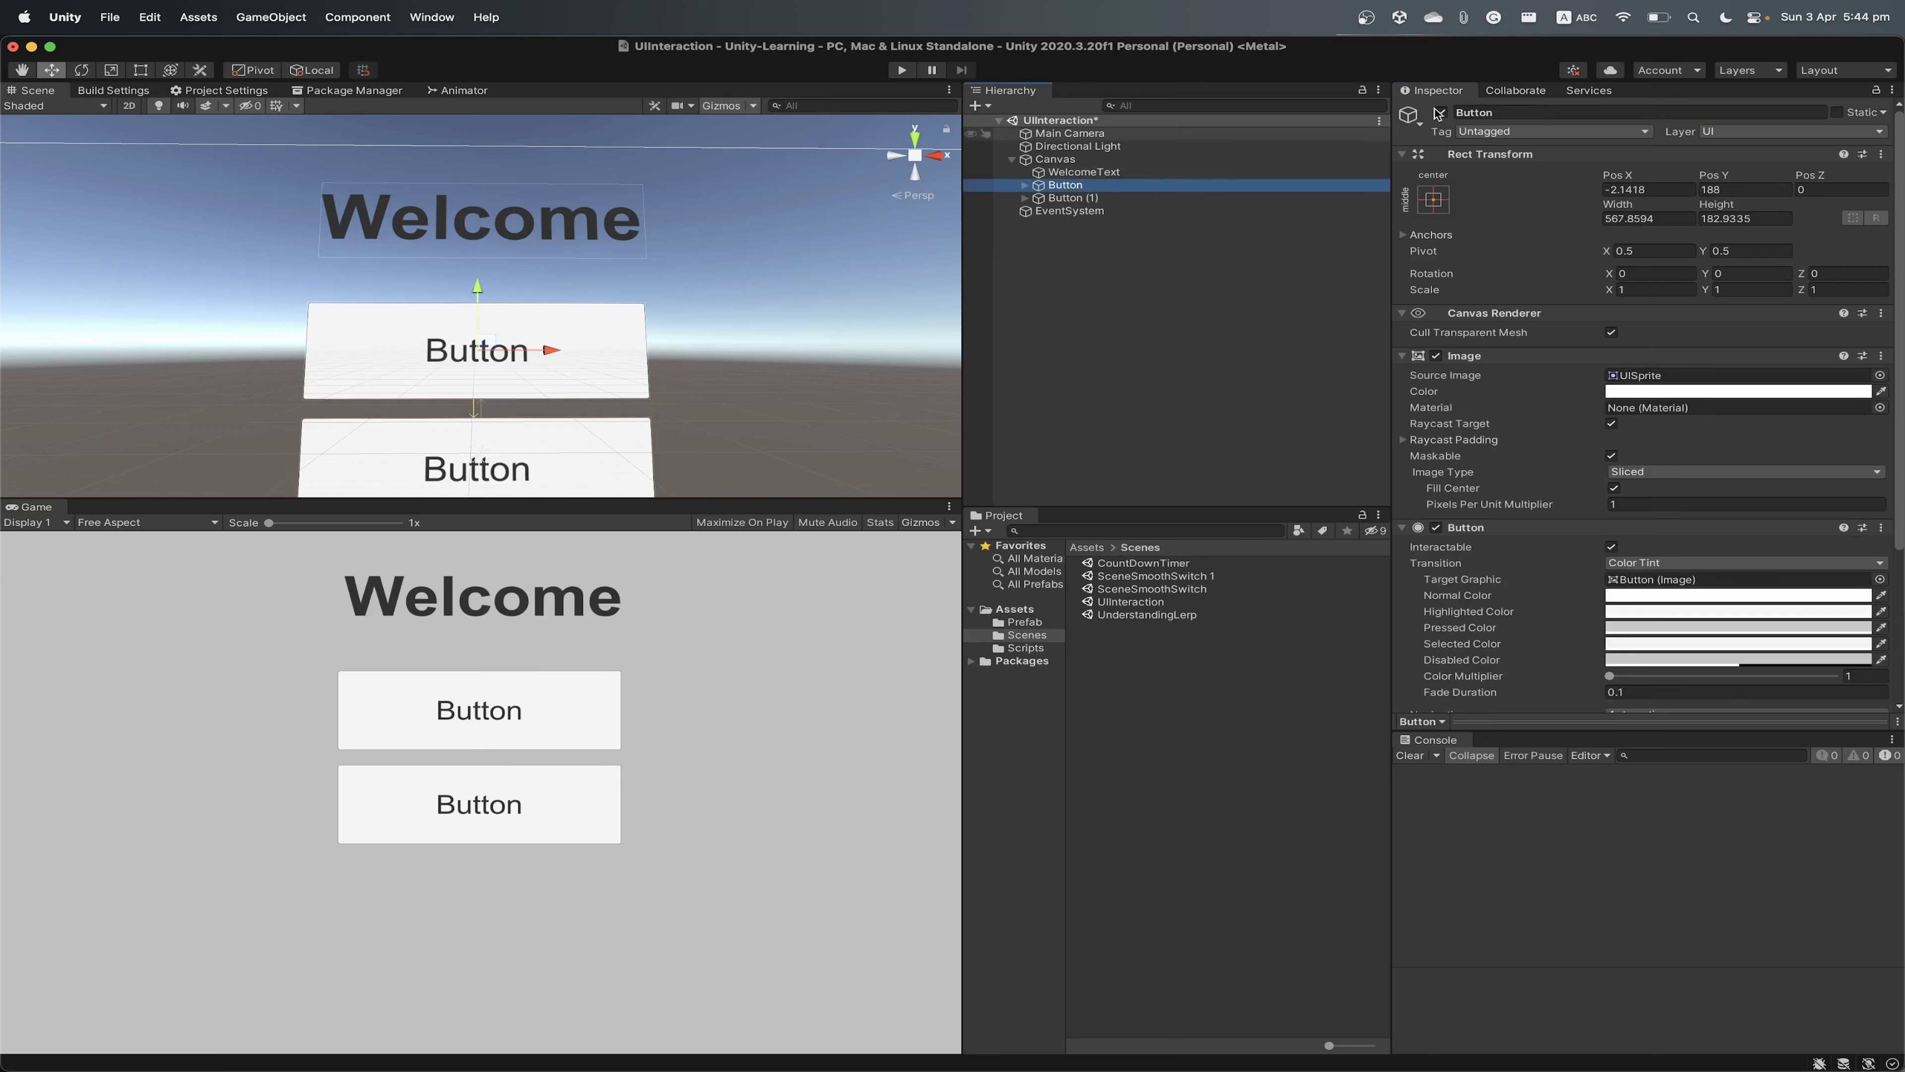
left_click(1534, 109)
key("BackSpace")
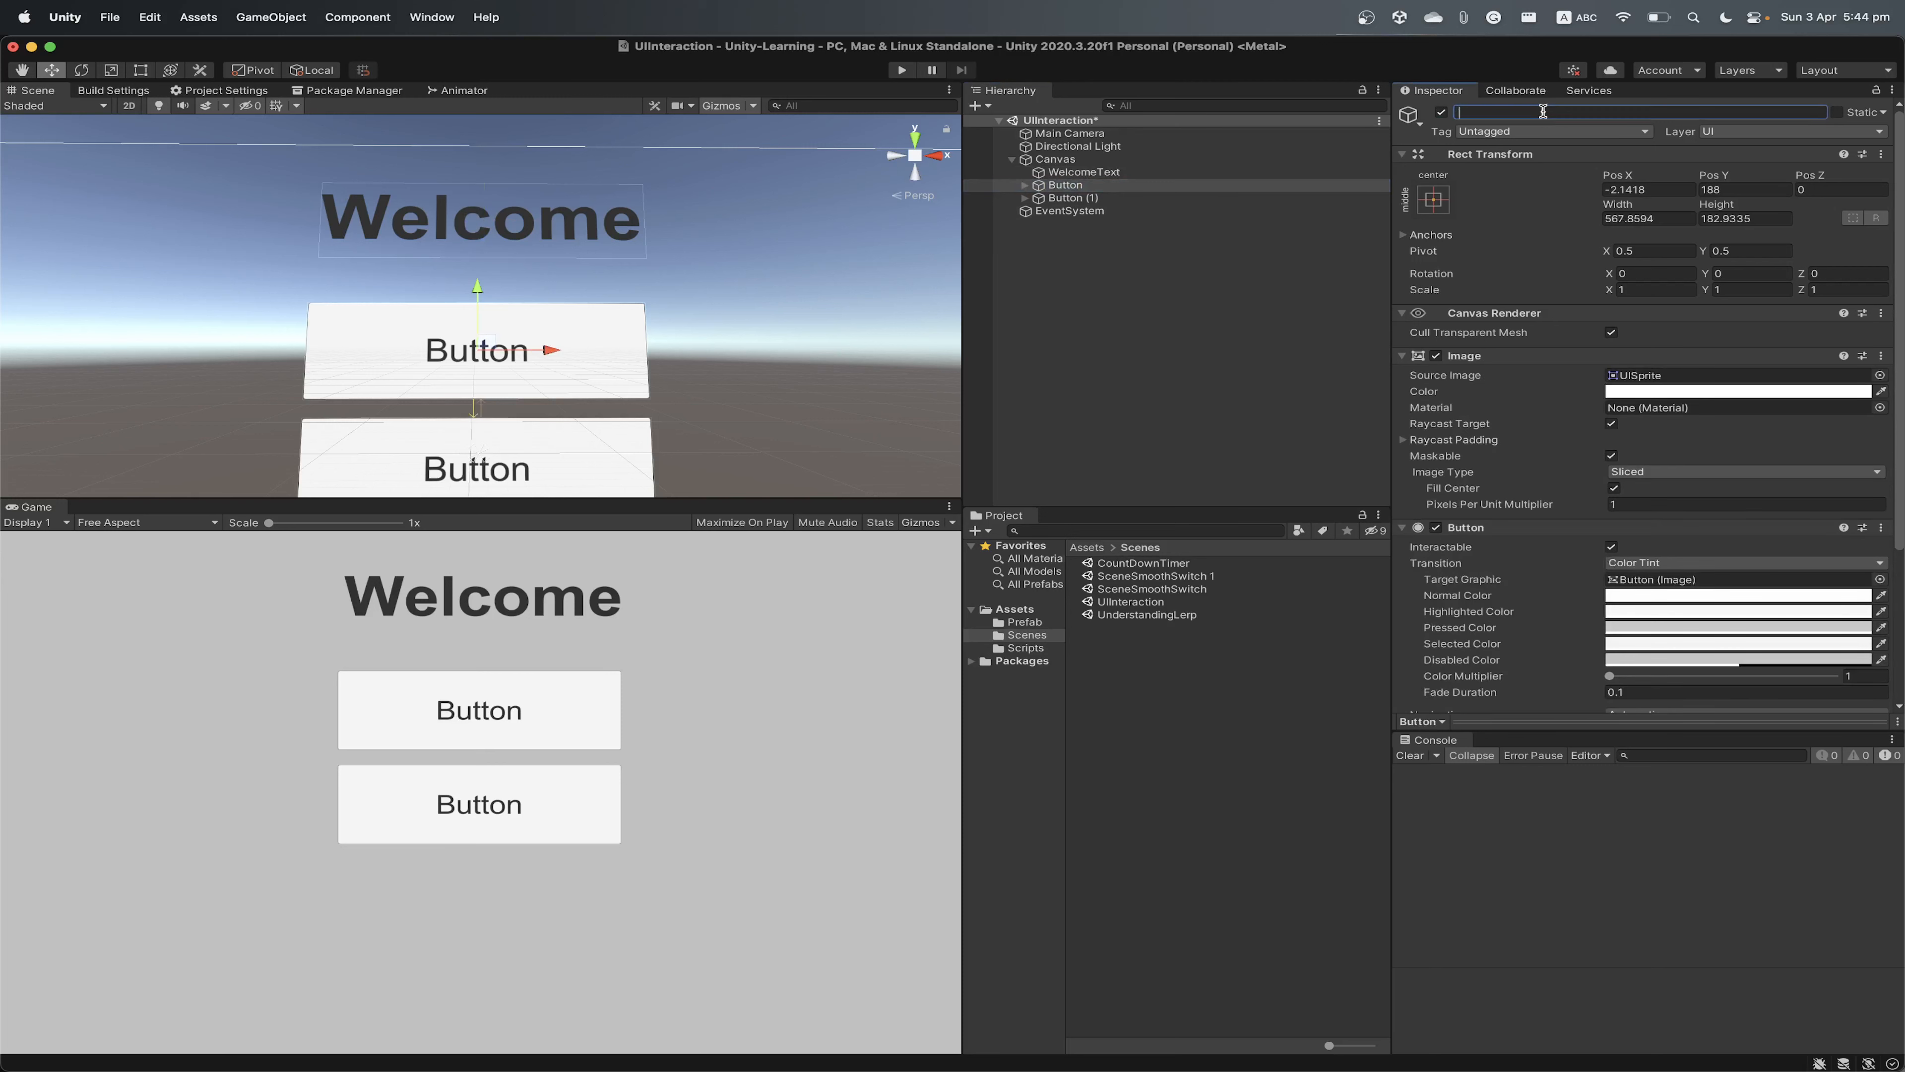
type("Button 1")
Rename the duplicated button under the Canvas as Button 2
left_click(1068, 197)
left_click(1559, 112)
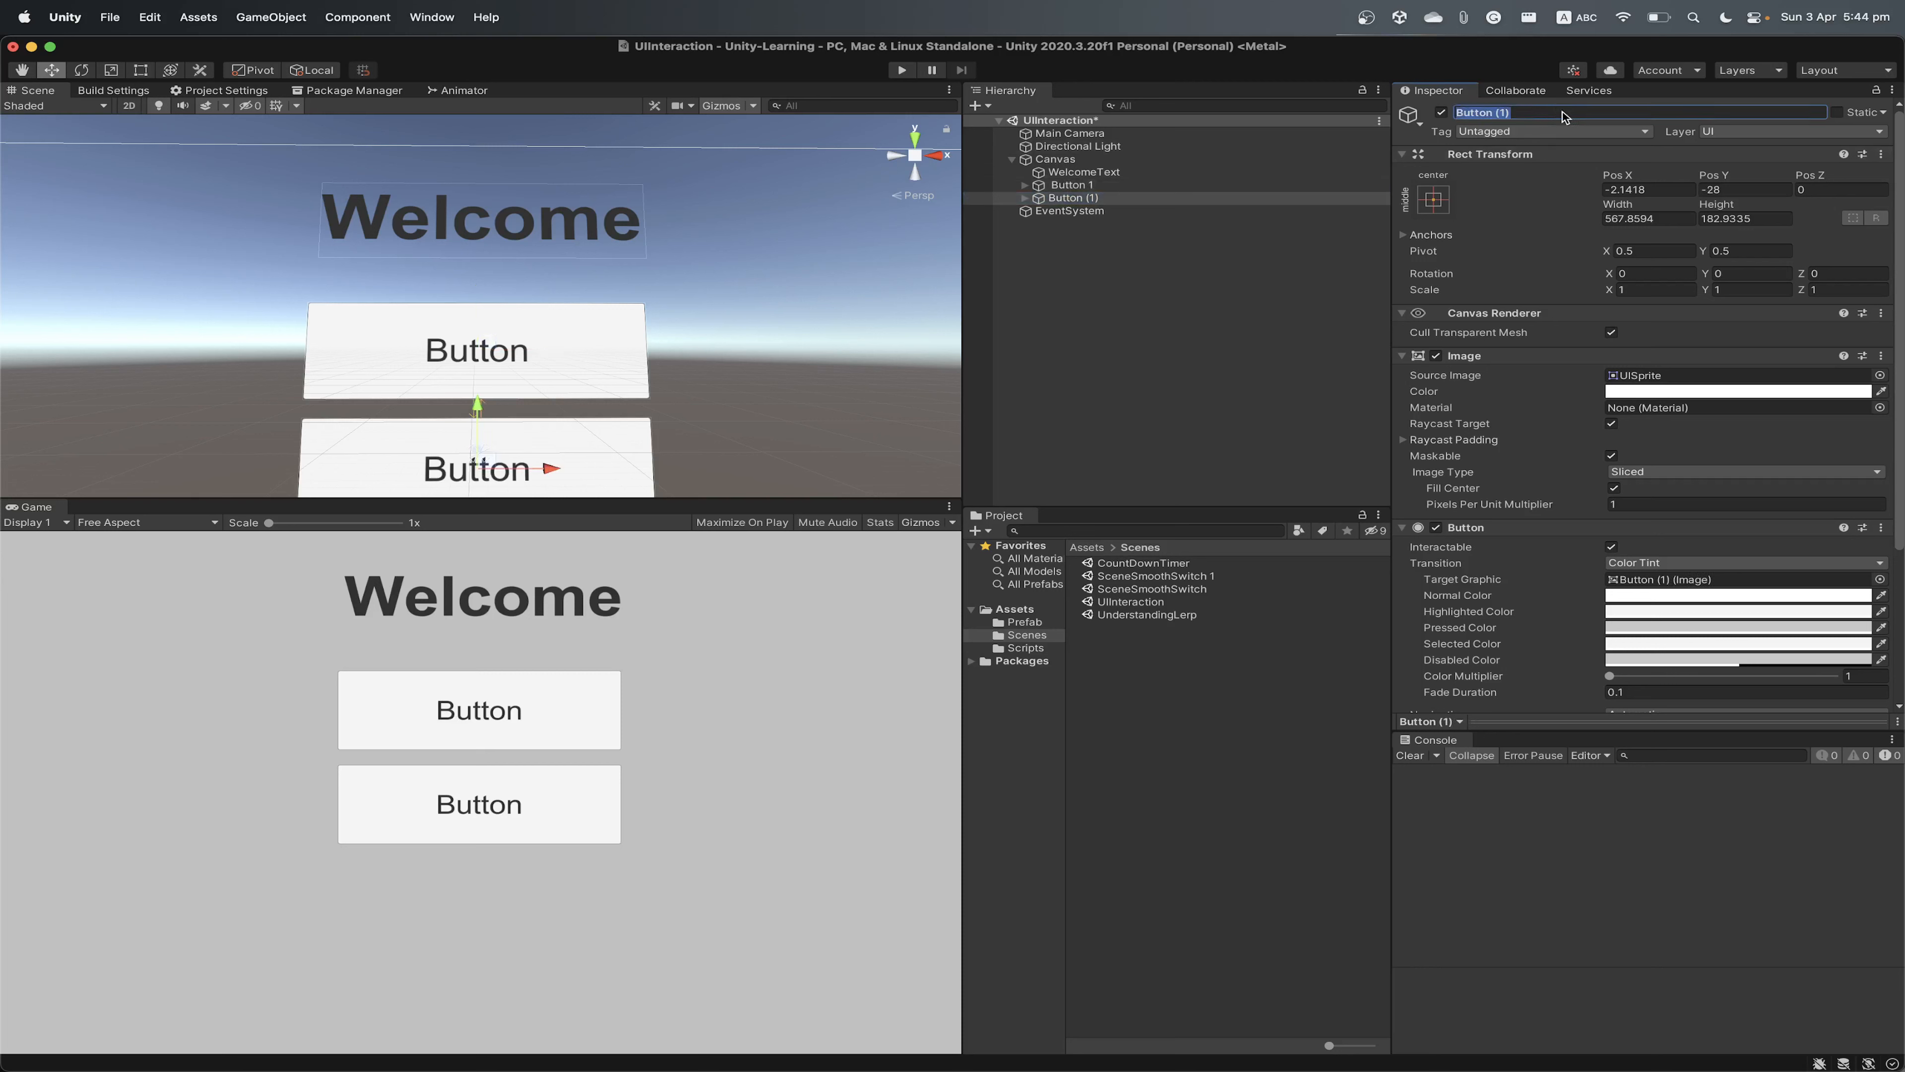
left_click(1563, 112)
type("2")
key("Return")
Add a UI Image under the Canvas and move it beside the buttons to Pos X 535, Pos Y 75
left_click(1057, 160)
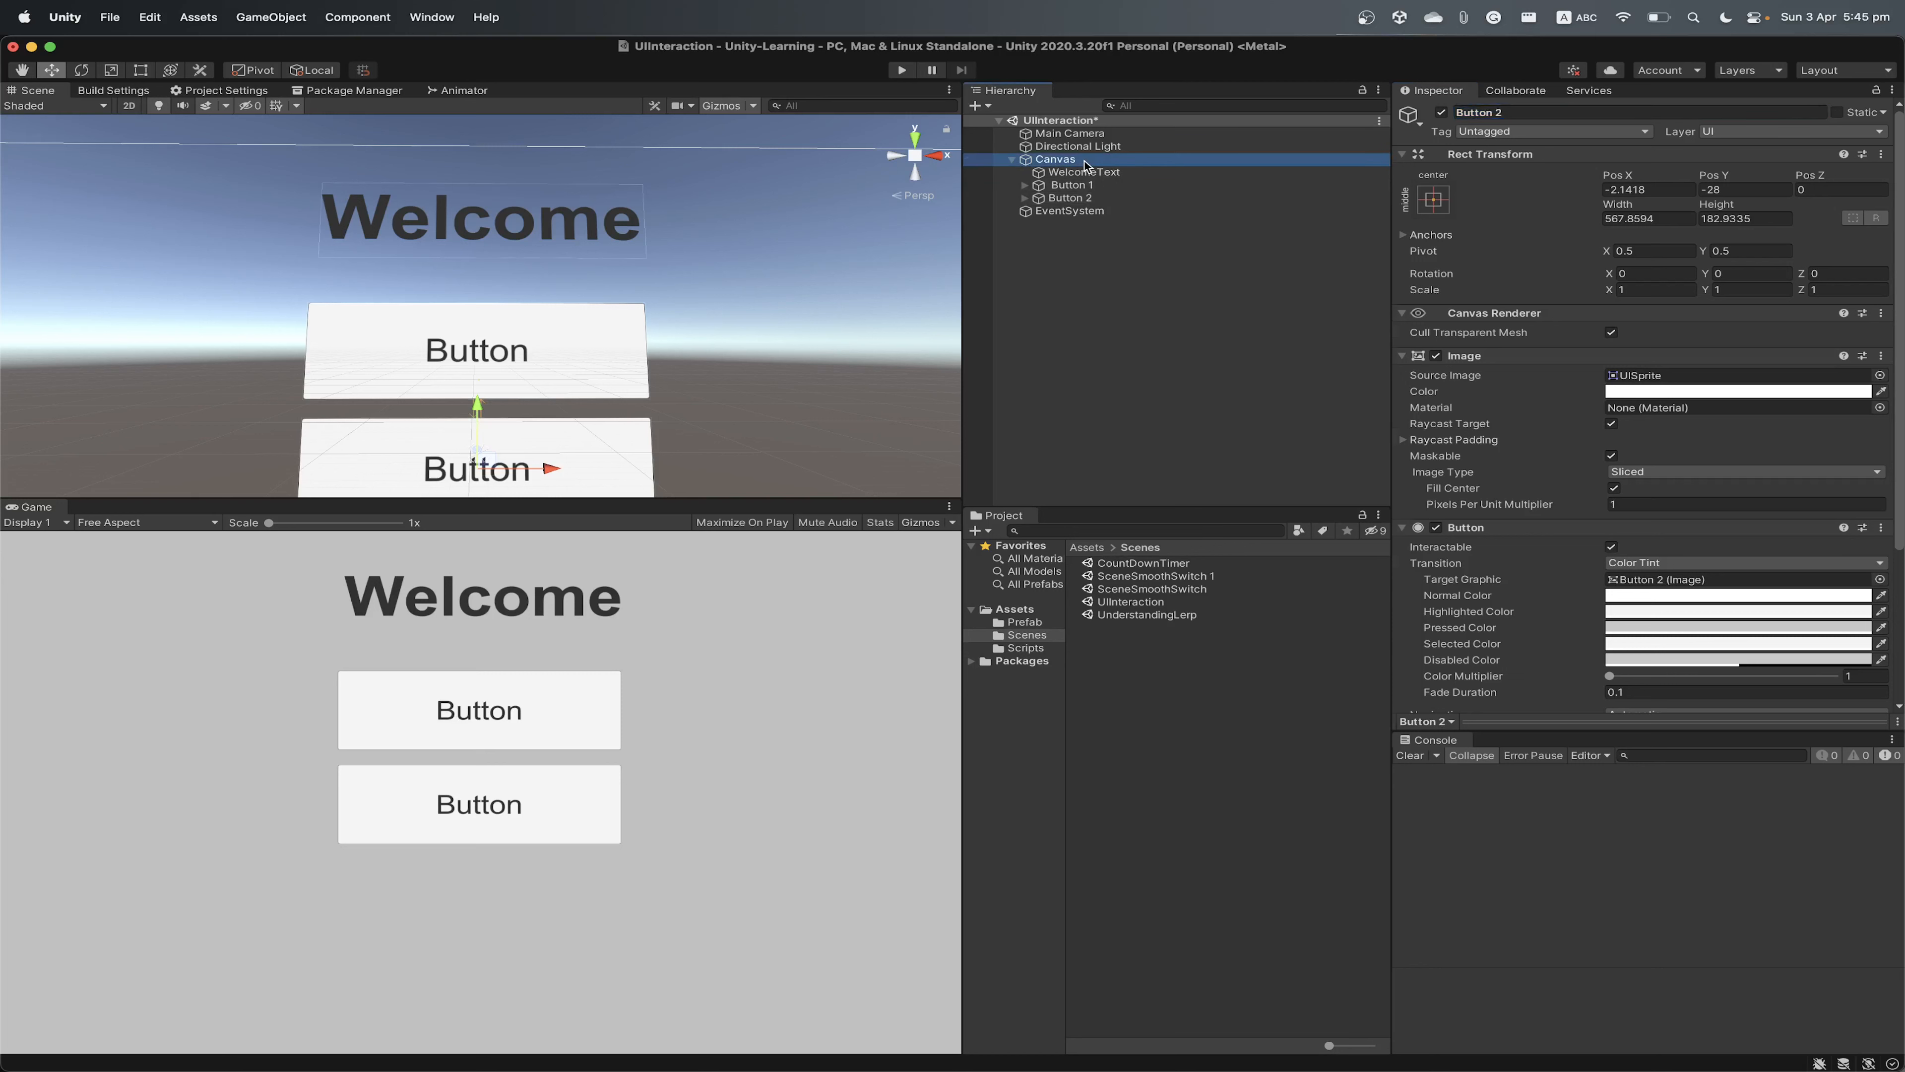
right_click(1061, 167)
mouse_move(1196, 495)
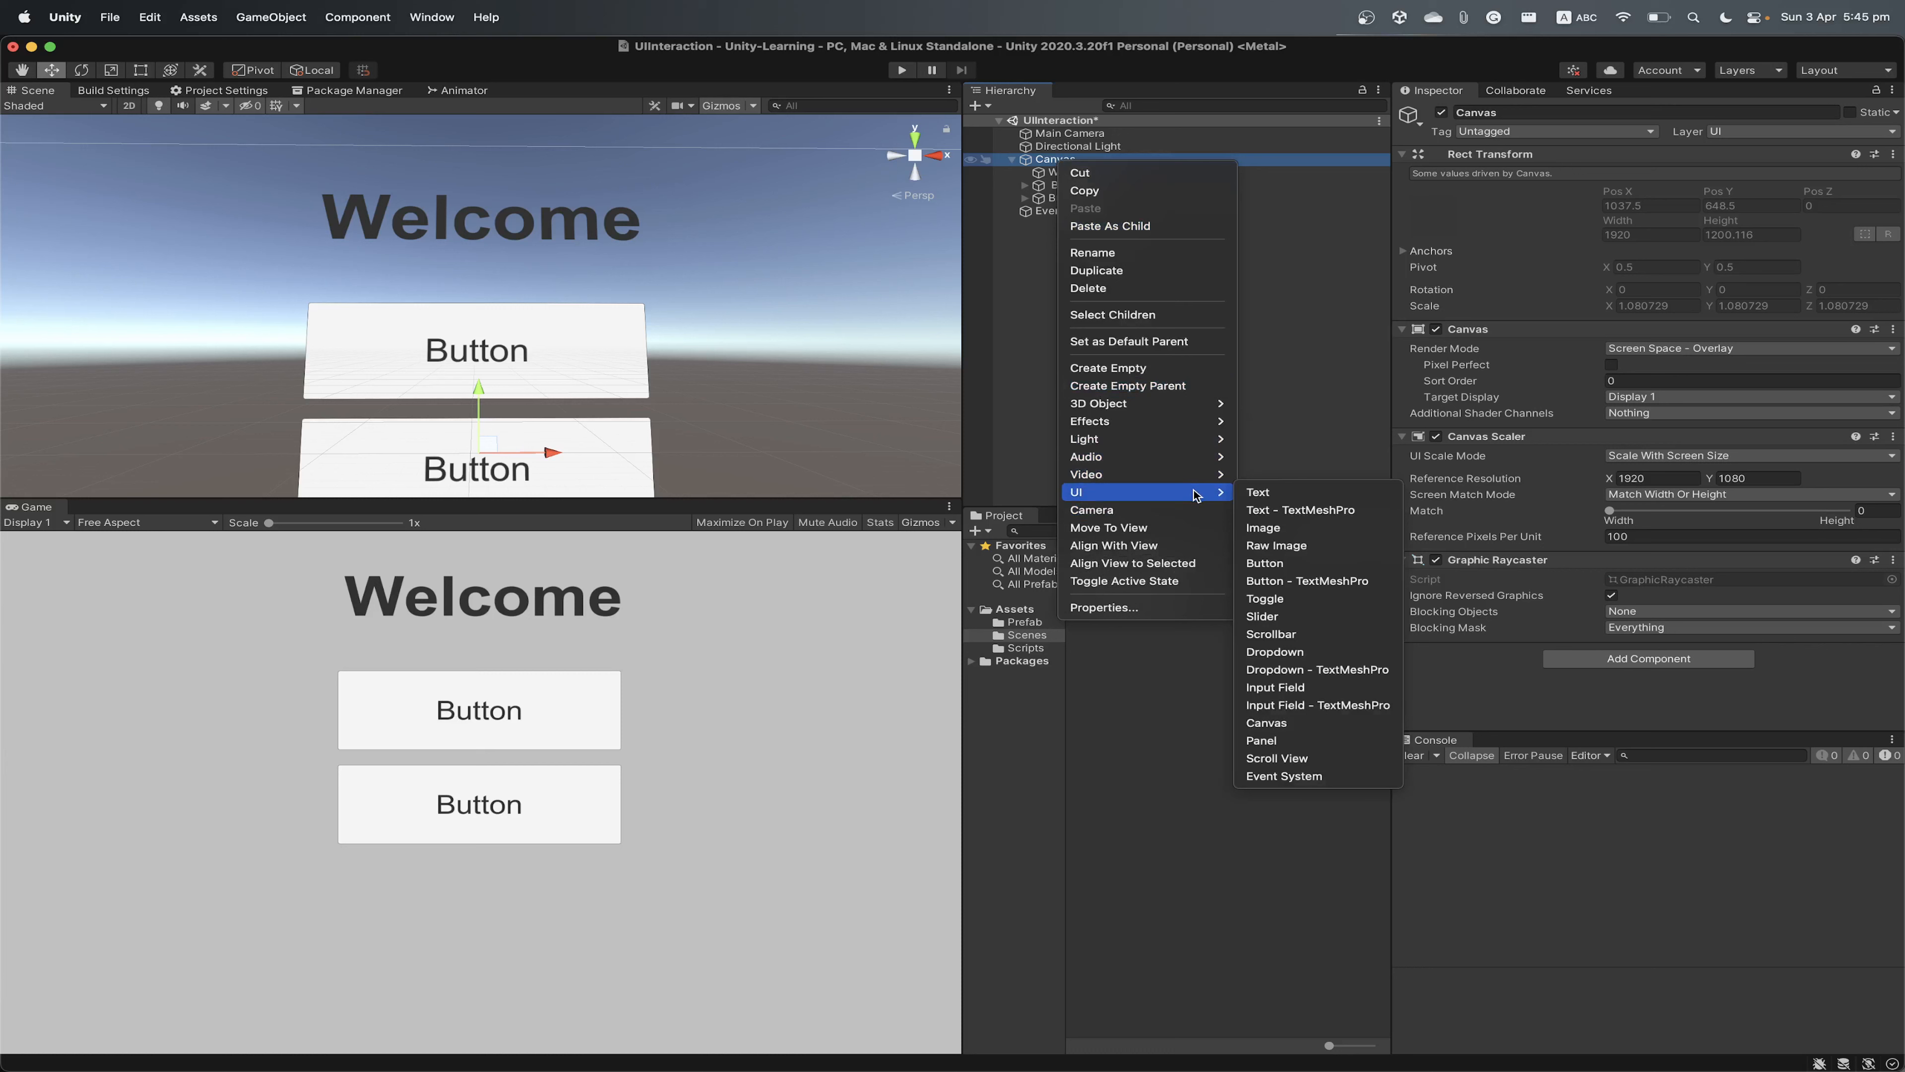
left_click(1264, 527)
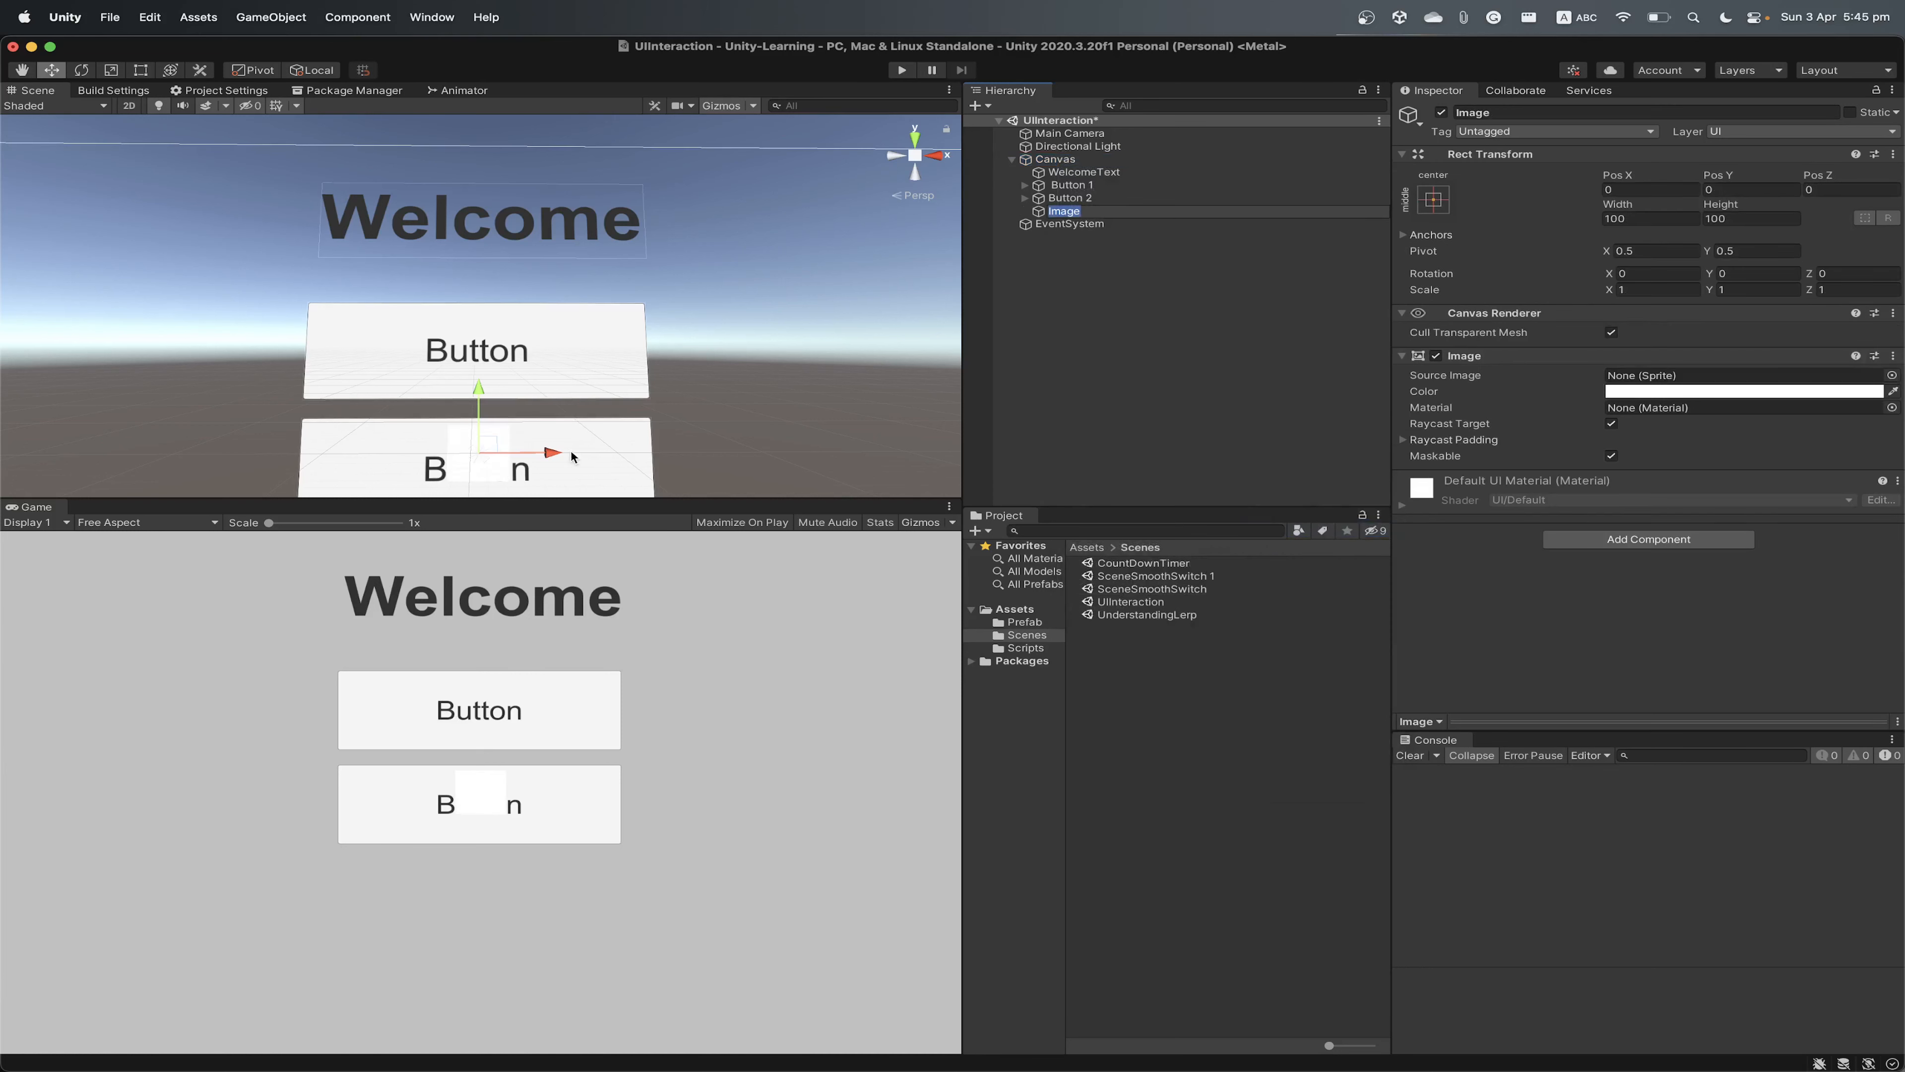
left_click_drag(547, 453, 875, 451)
left_click_drag(797, 396, 800, 347)
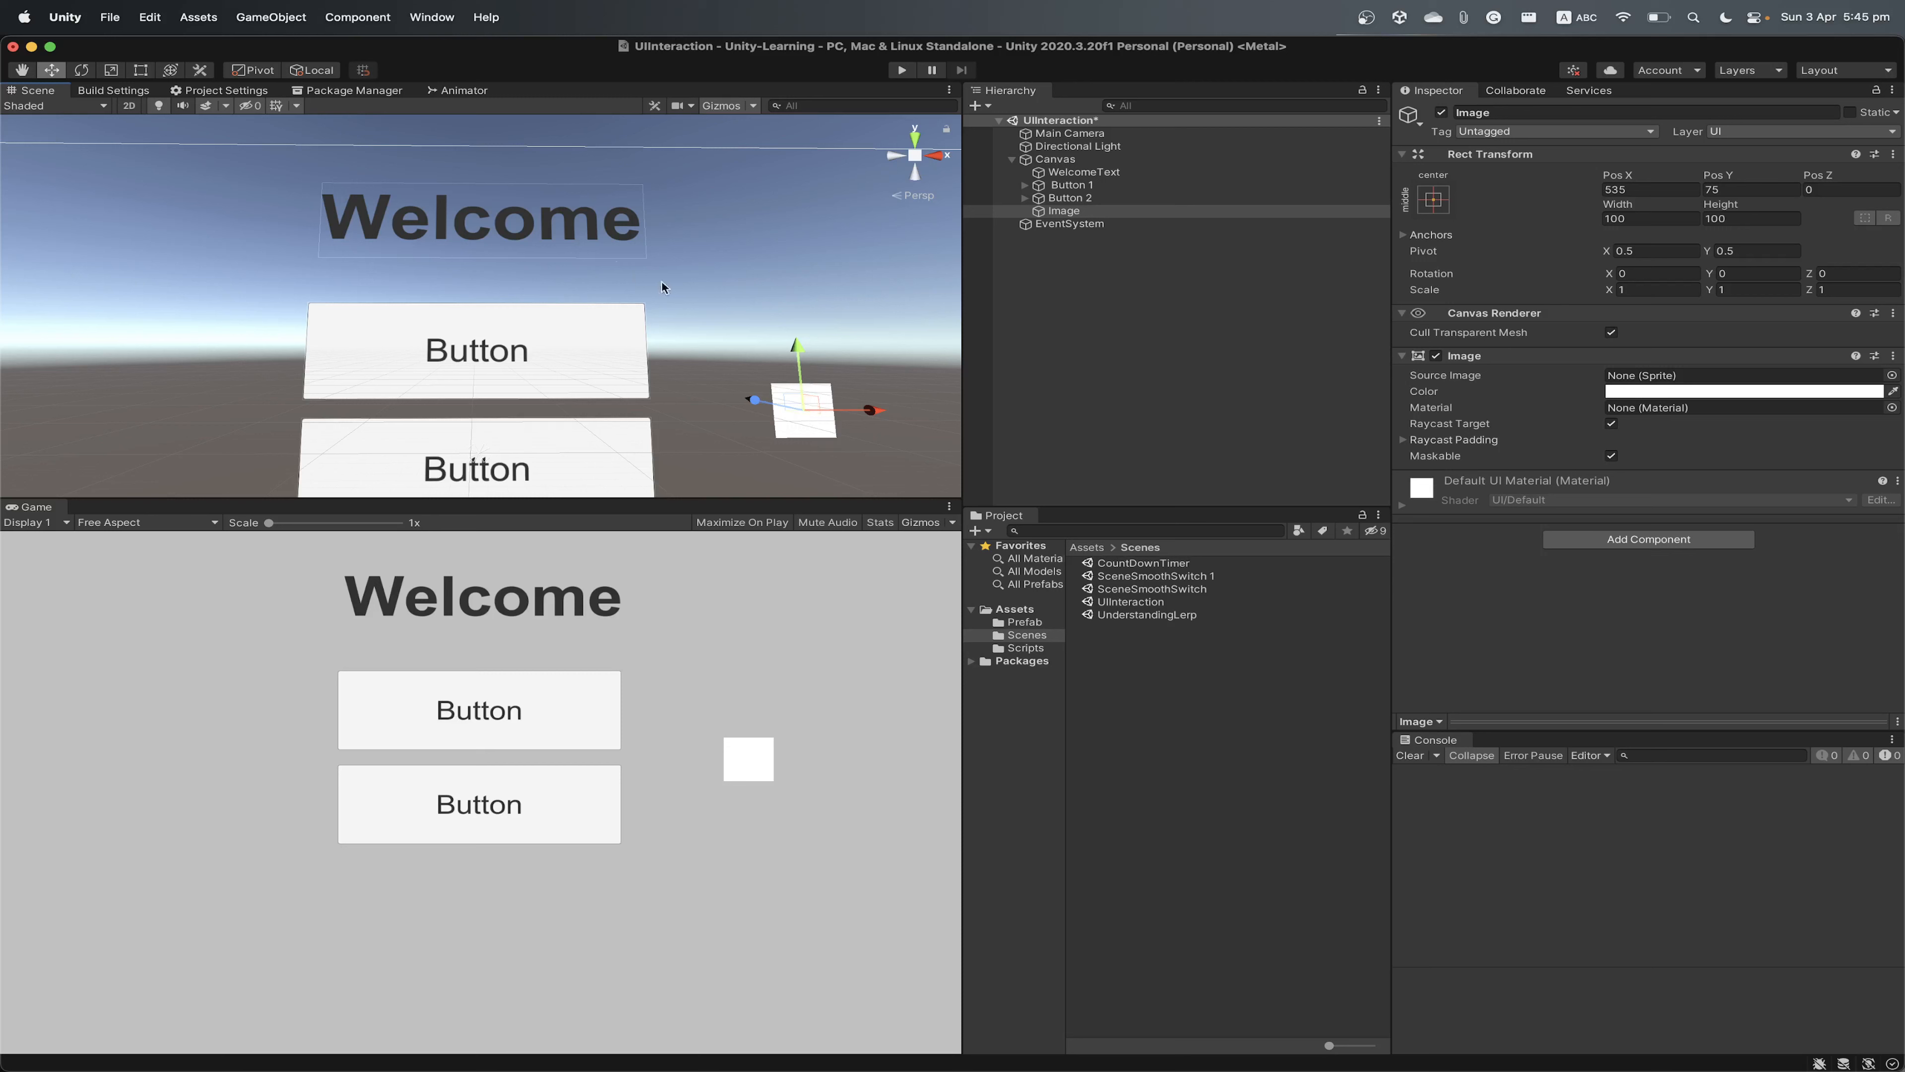
Examine the components of Button 1 and Button 2, including Button 1's color transition and On Click settings
left_click(1088, 186)
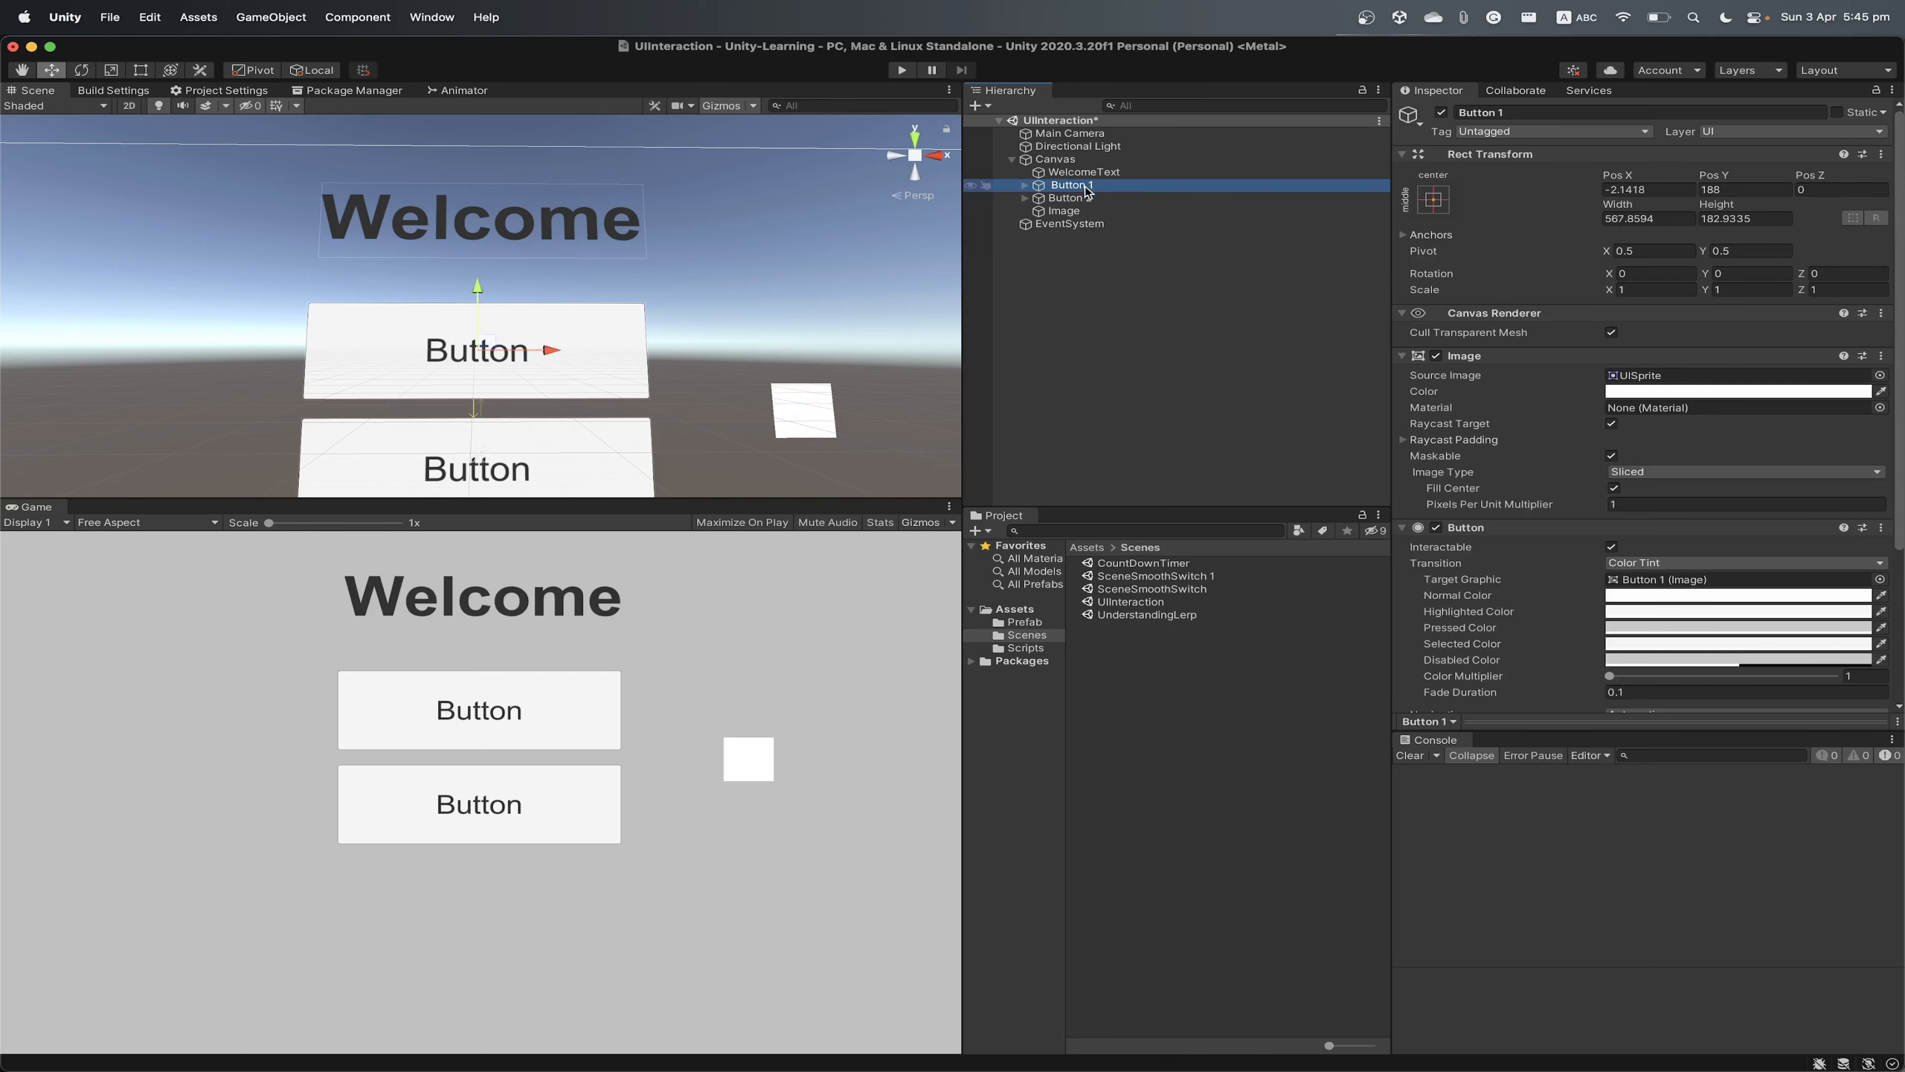
left_click(1101, 199)
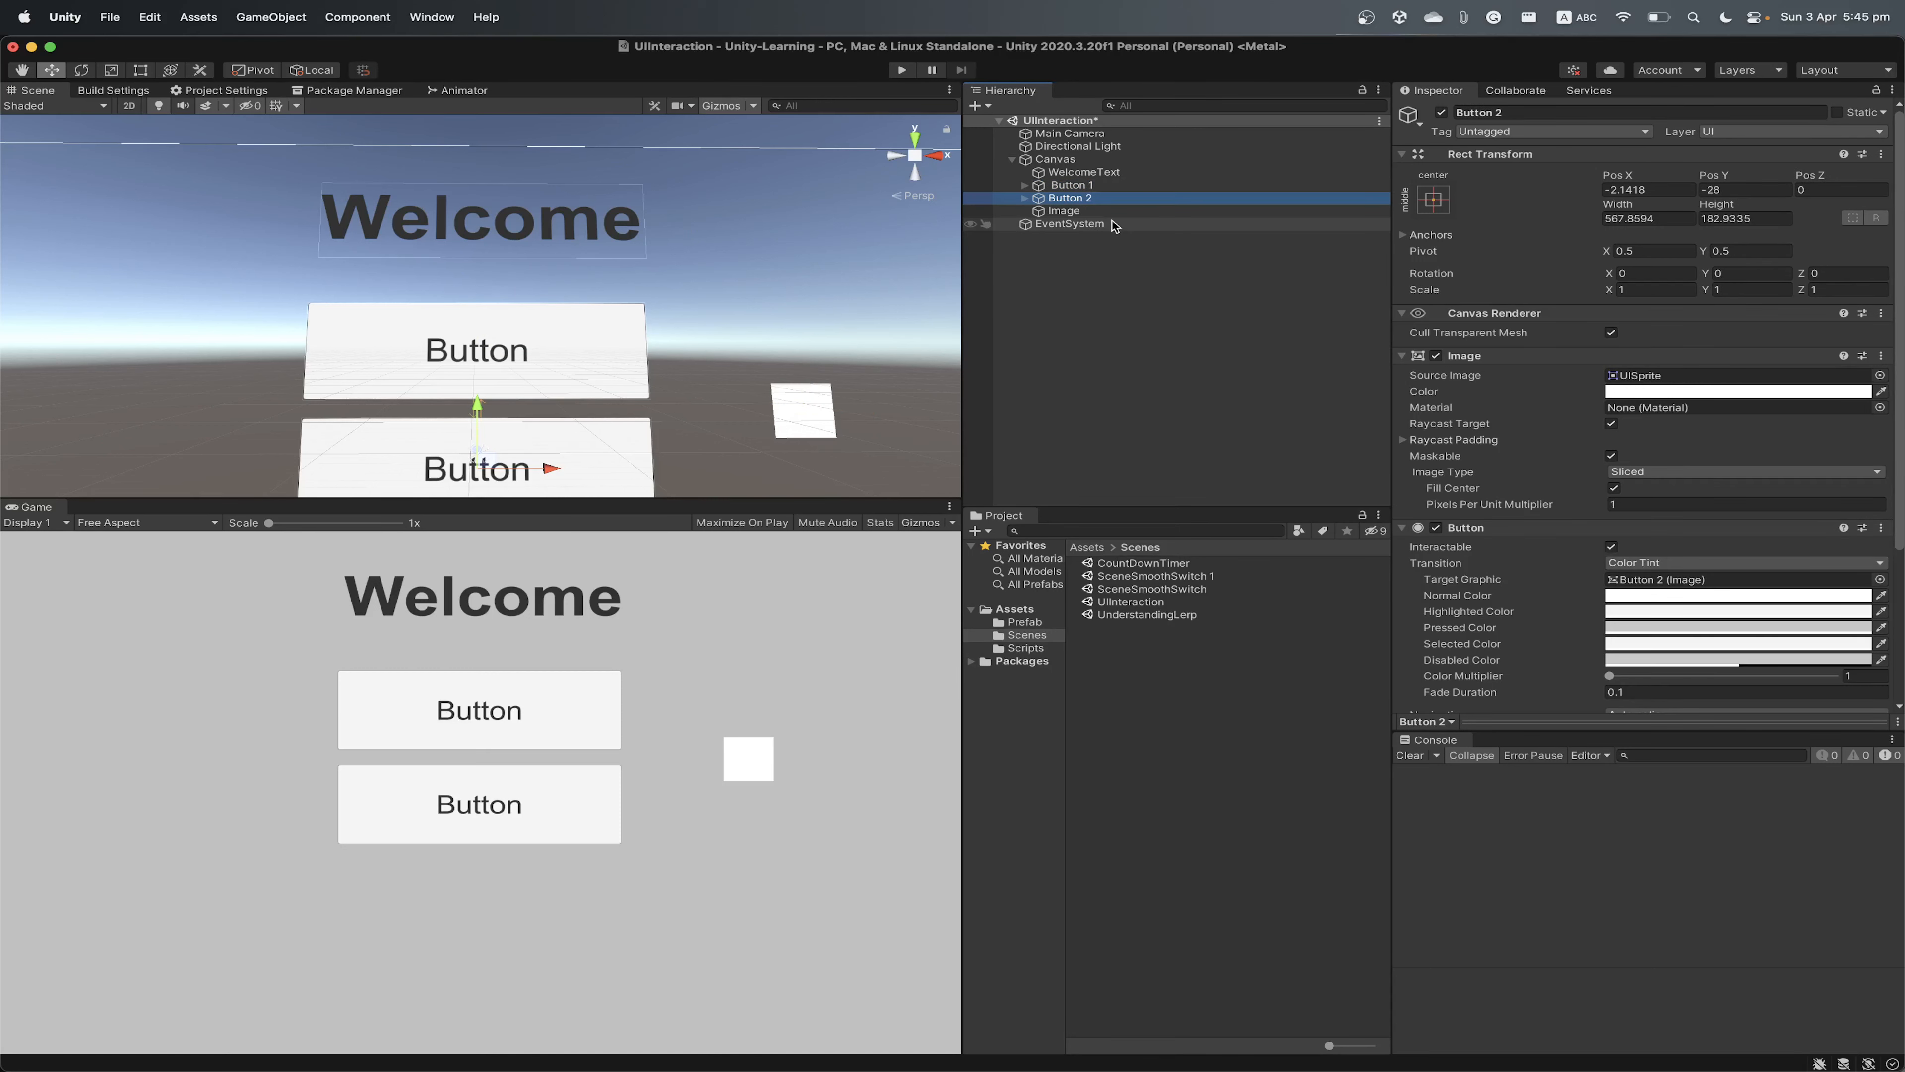
left_click(1043, 187)
scroll(1604, 331, "down", 5)
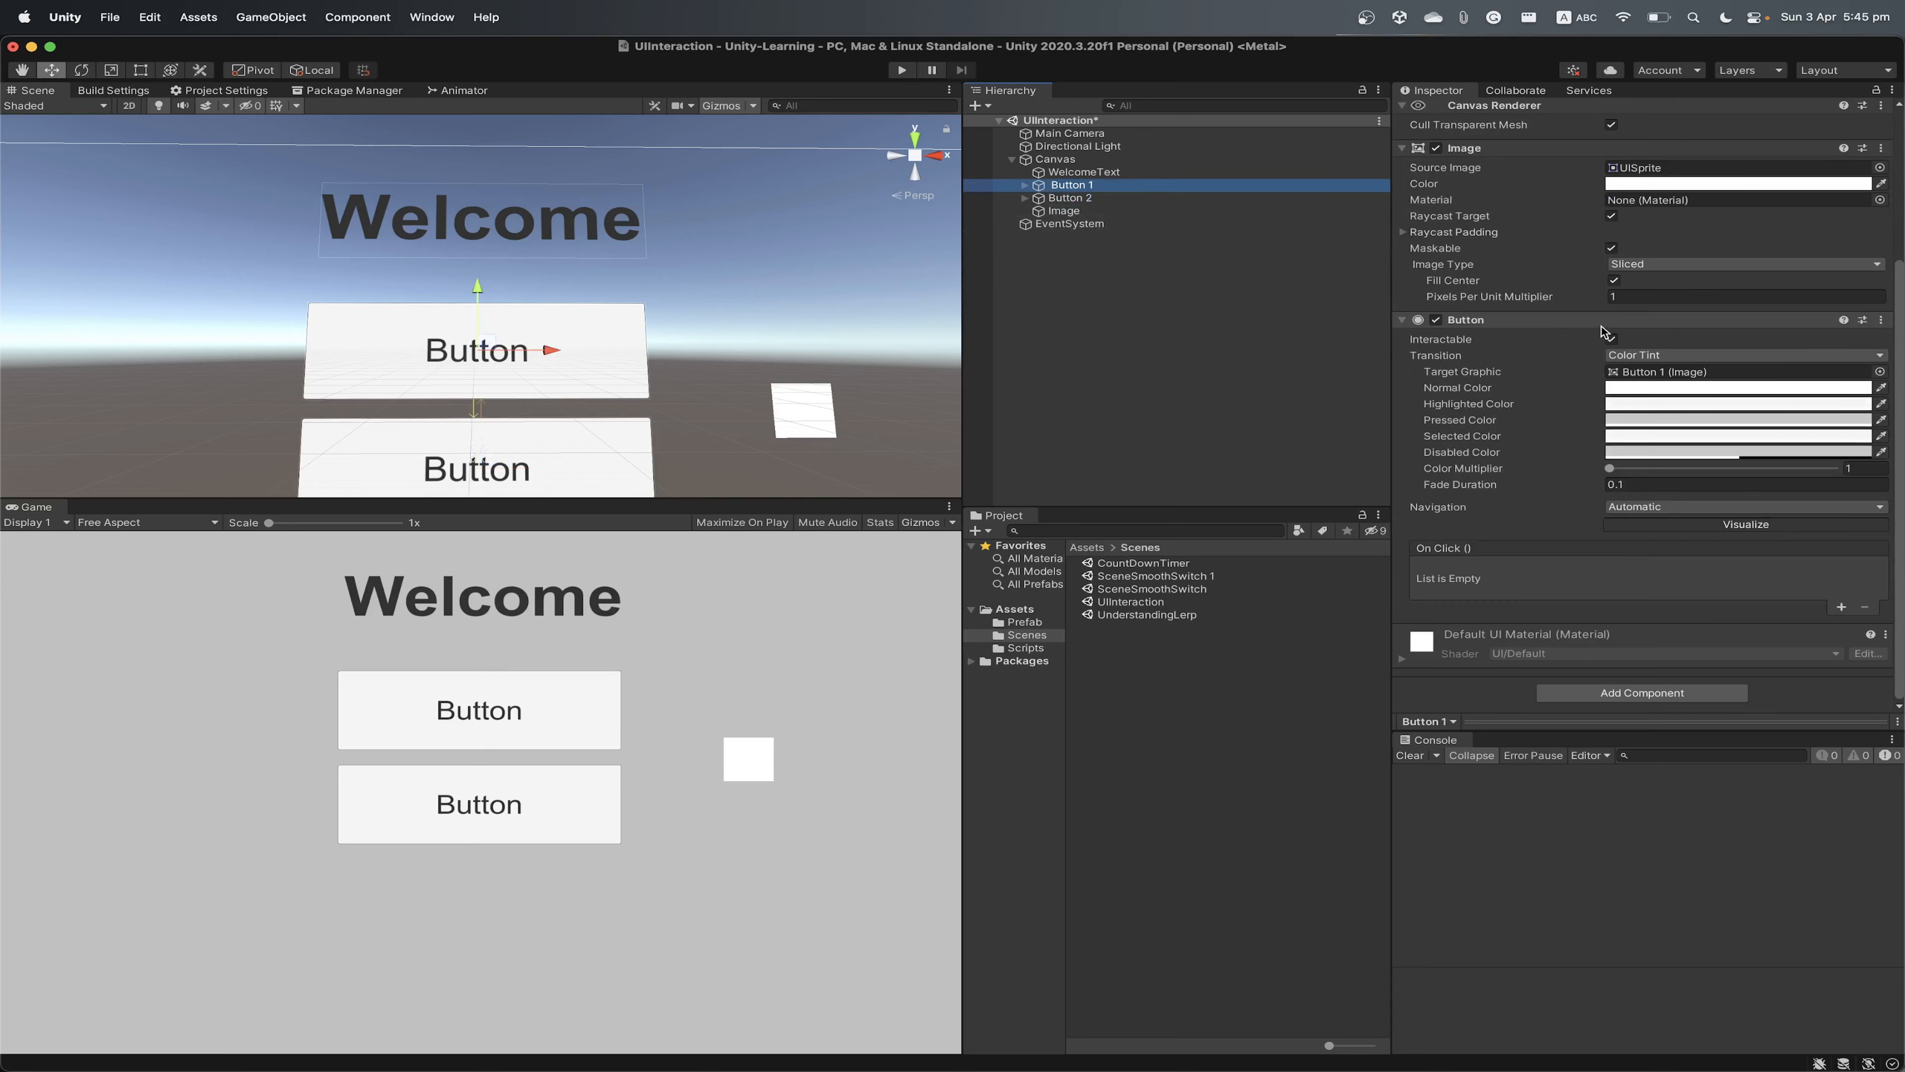
scroll(1471, 250, "up", 5)
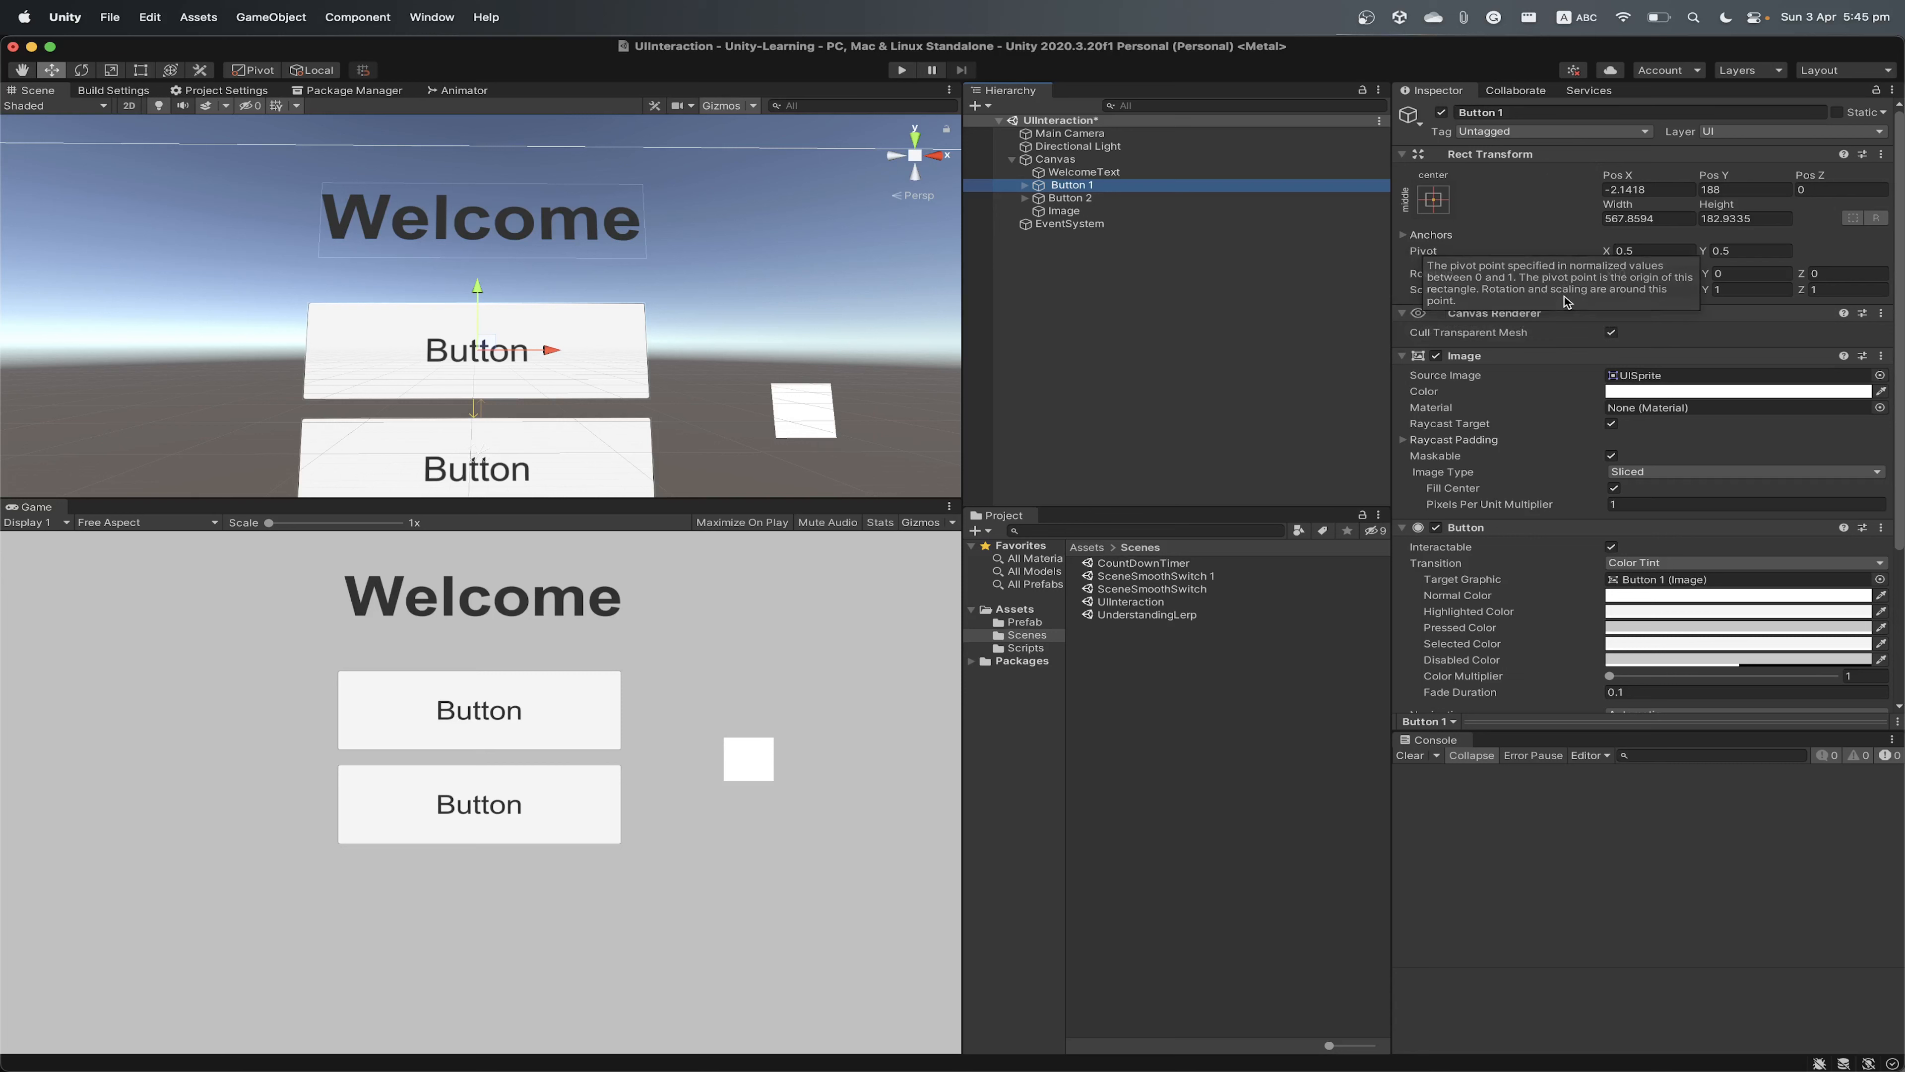
scroll(1548, 389, "down", 2)
scroll(1548, 383, "up", 2)
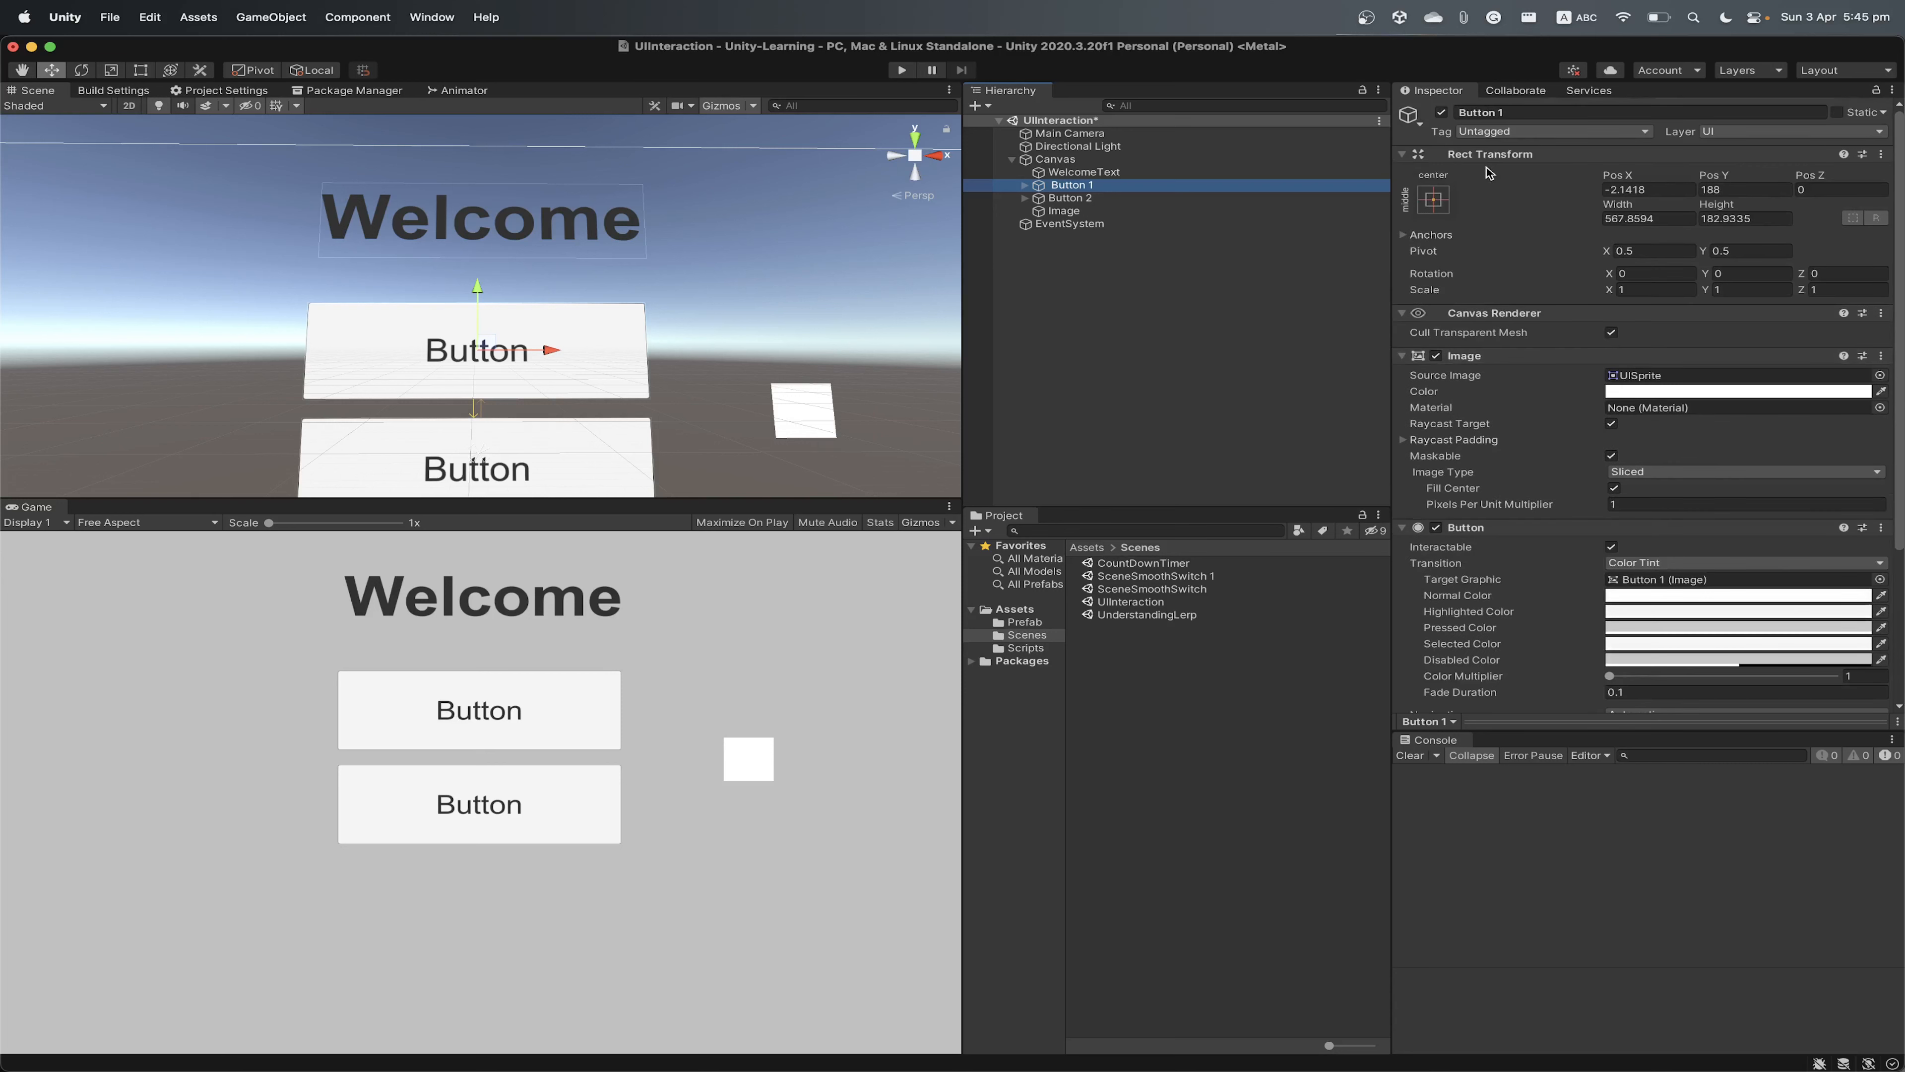
scroll(1502, 389, "down", 4)
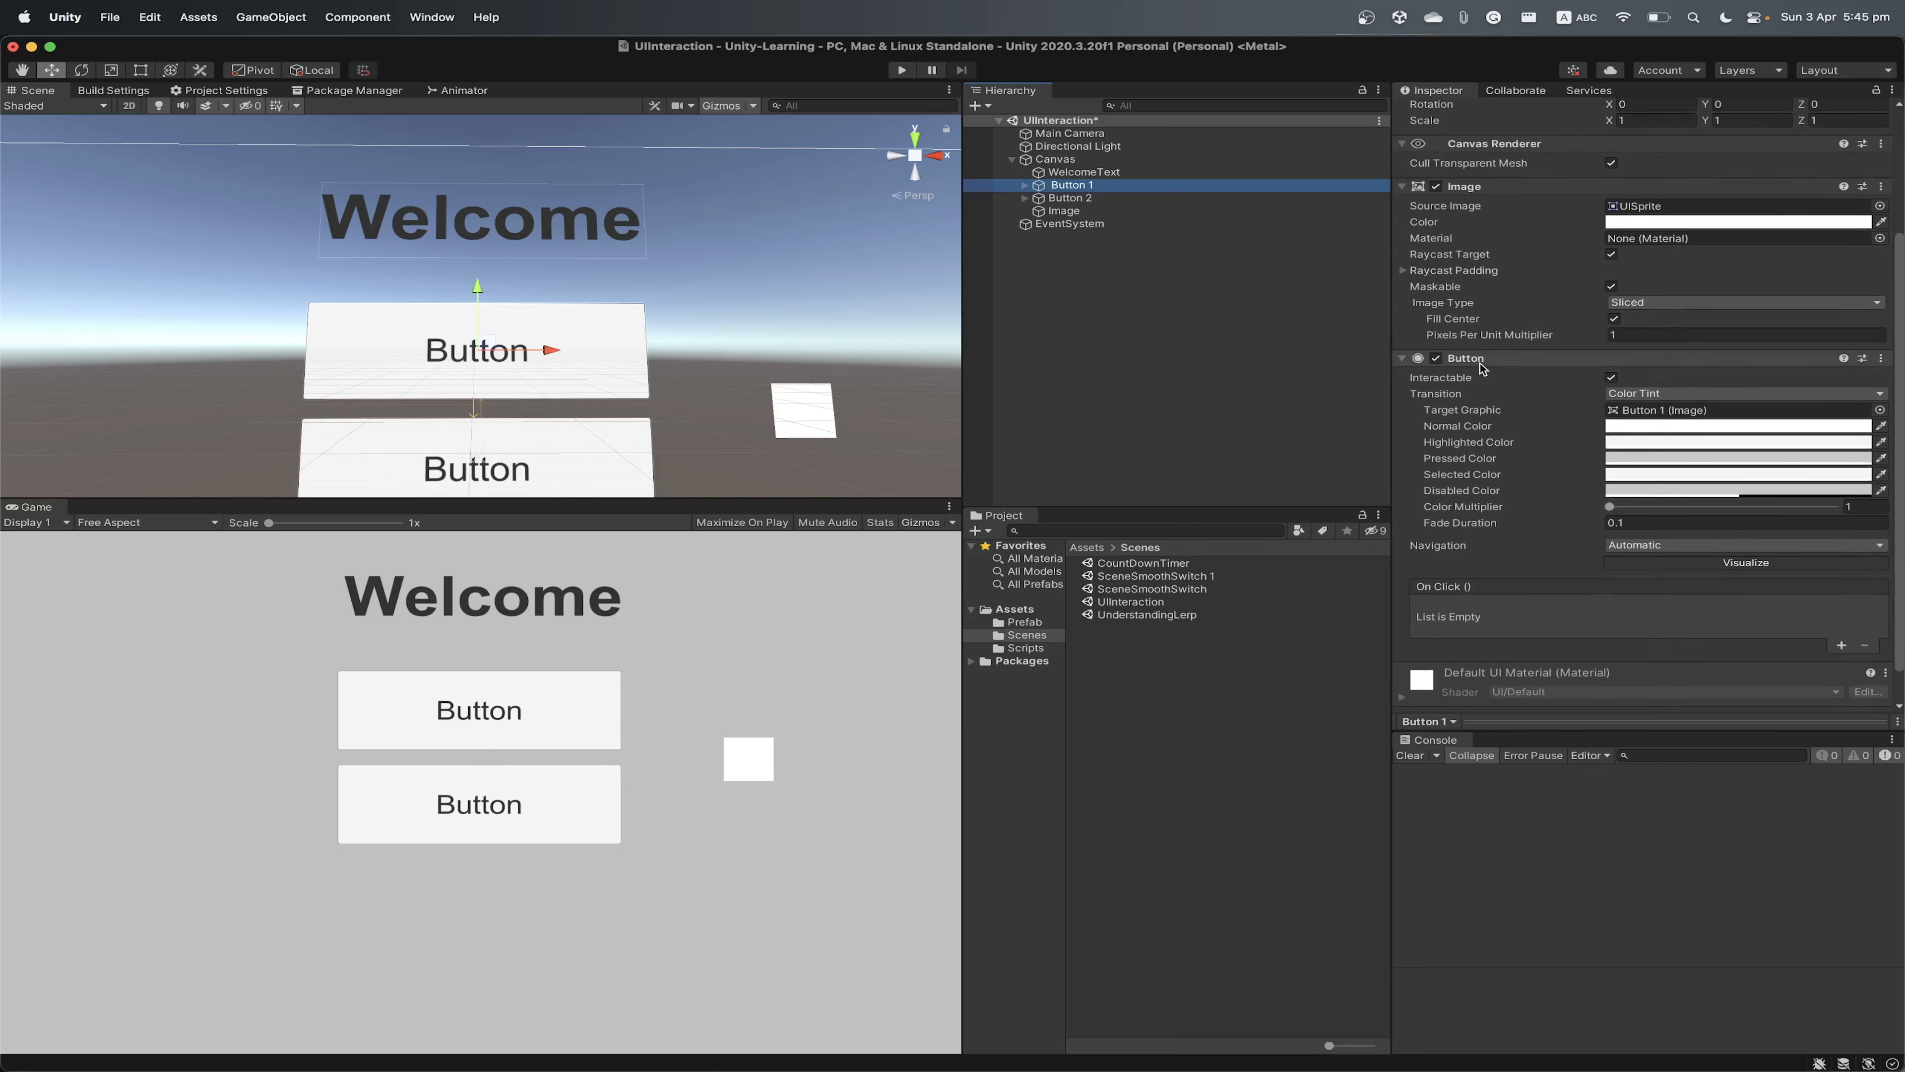
scroll(1451, 380, "down", 1)
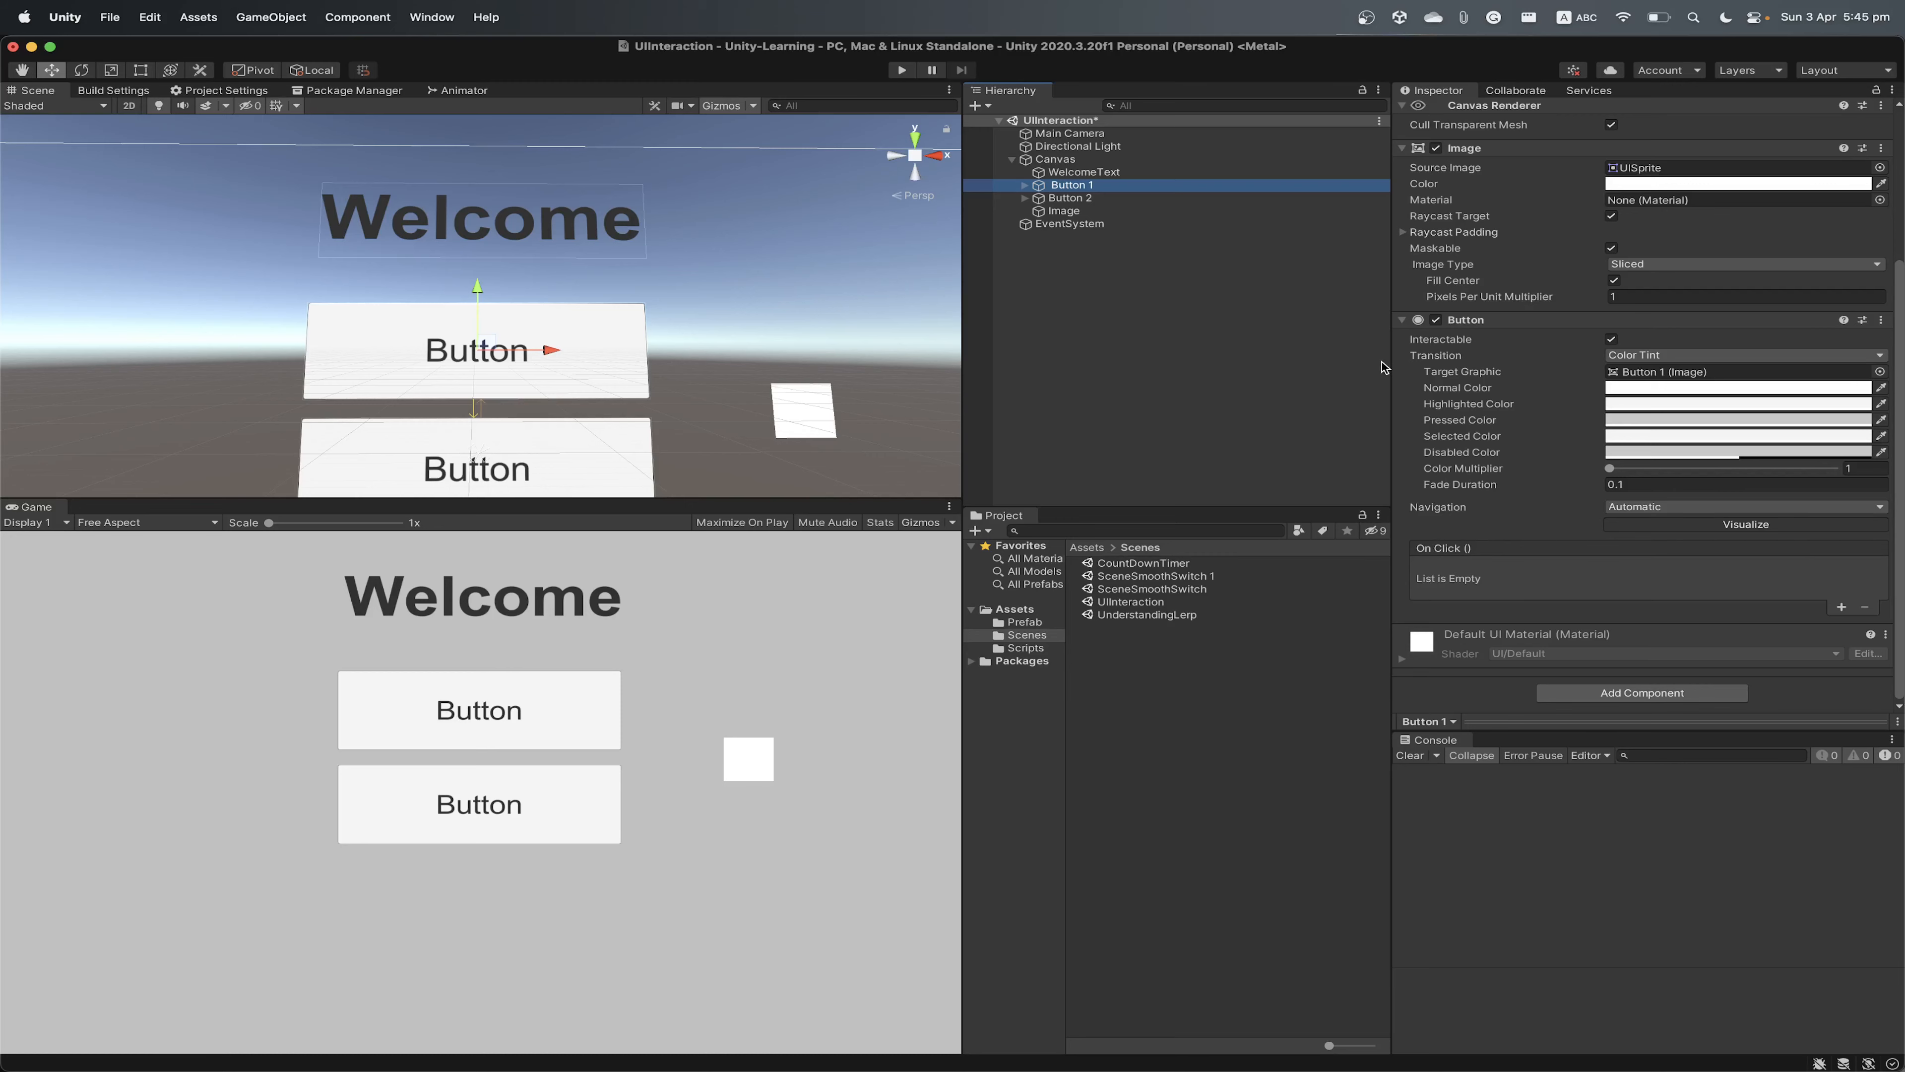
Run the scene to test the pressed response of both buttons, stop it and clear the console
left_click(902, 70)
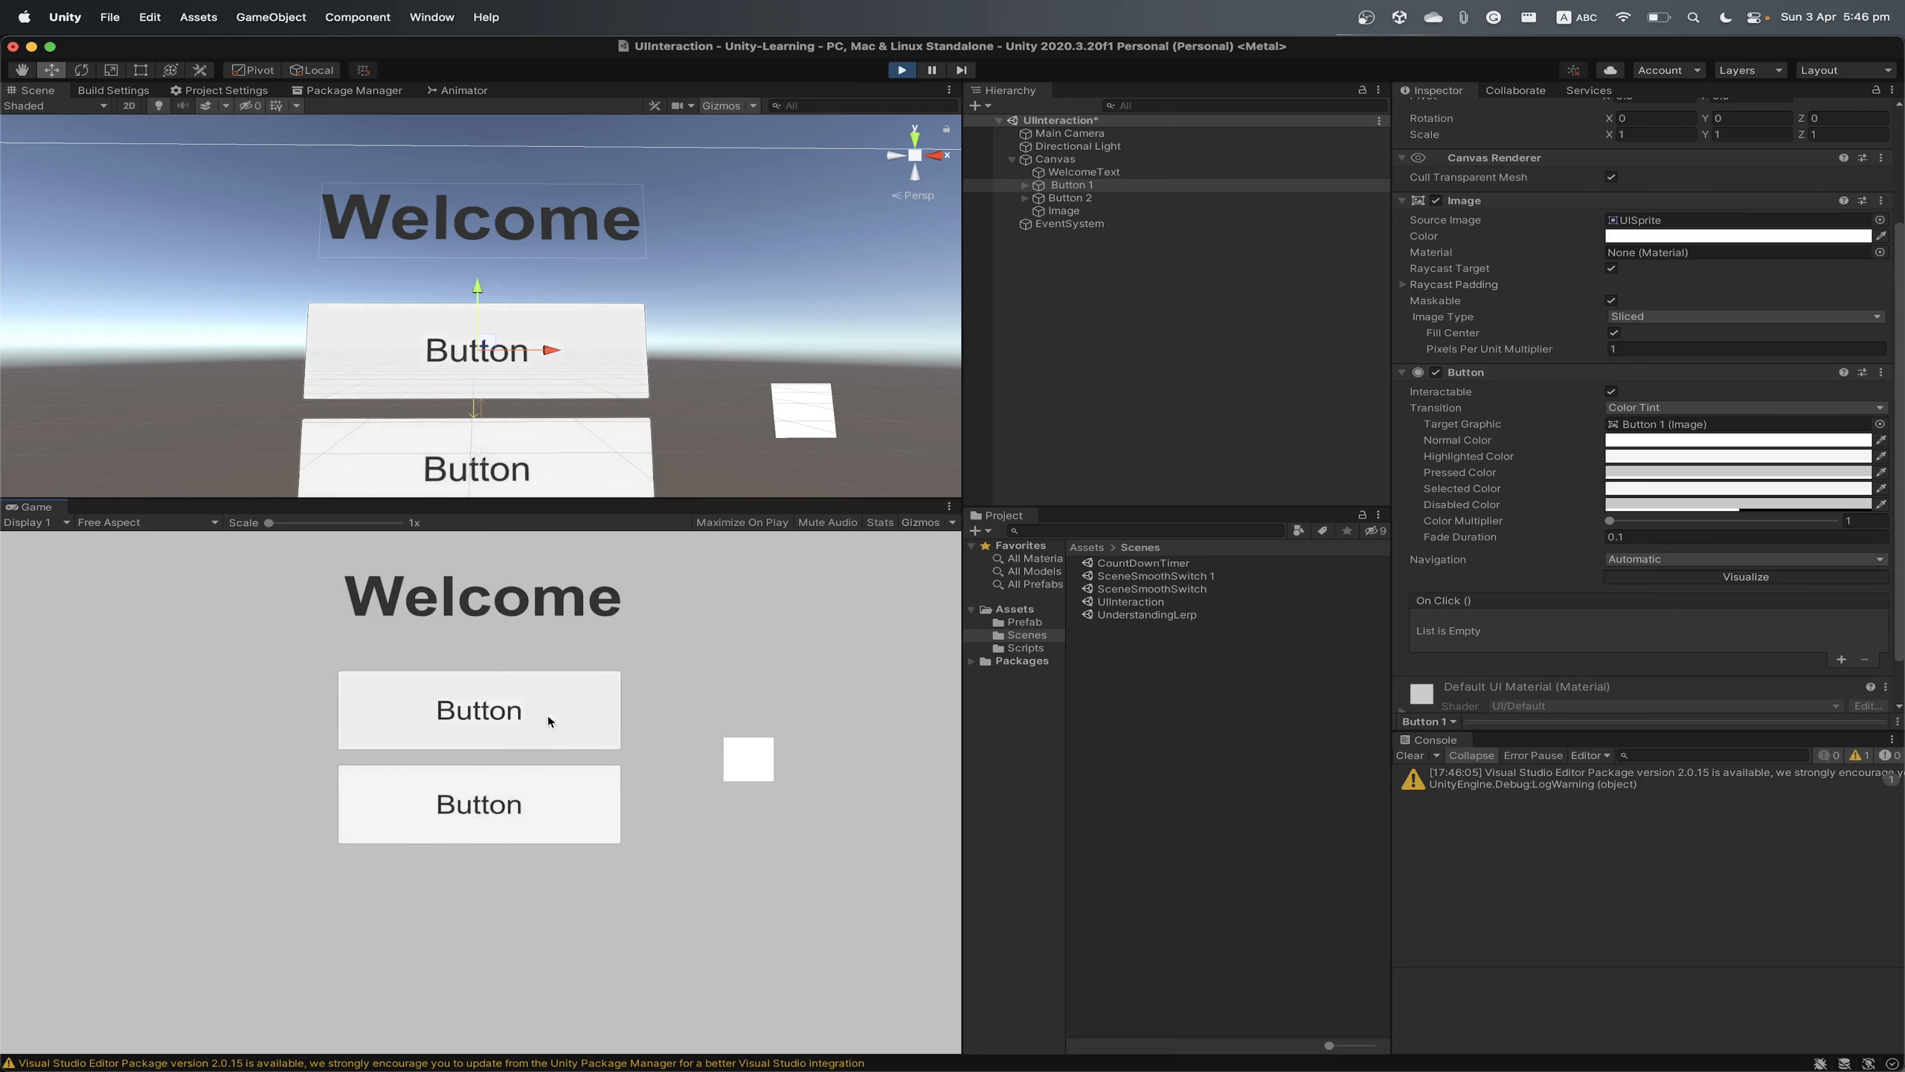
left_click(563, 708)
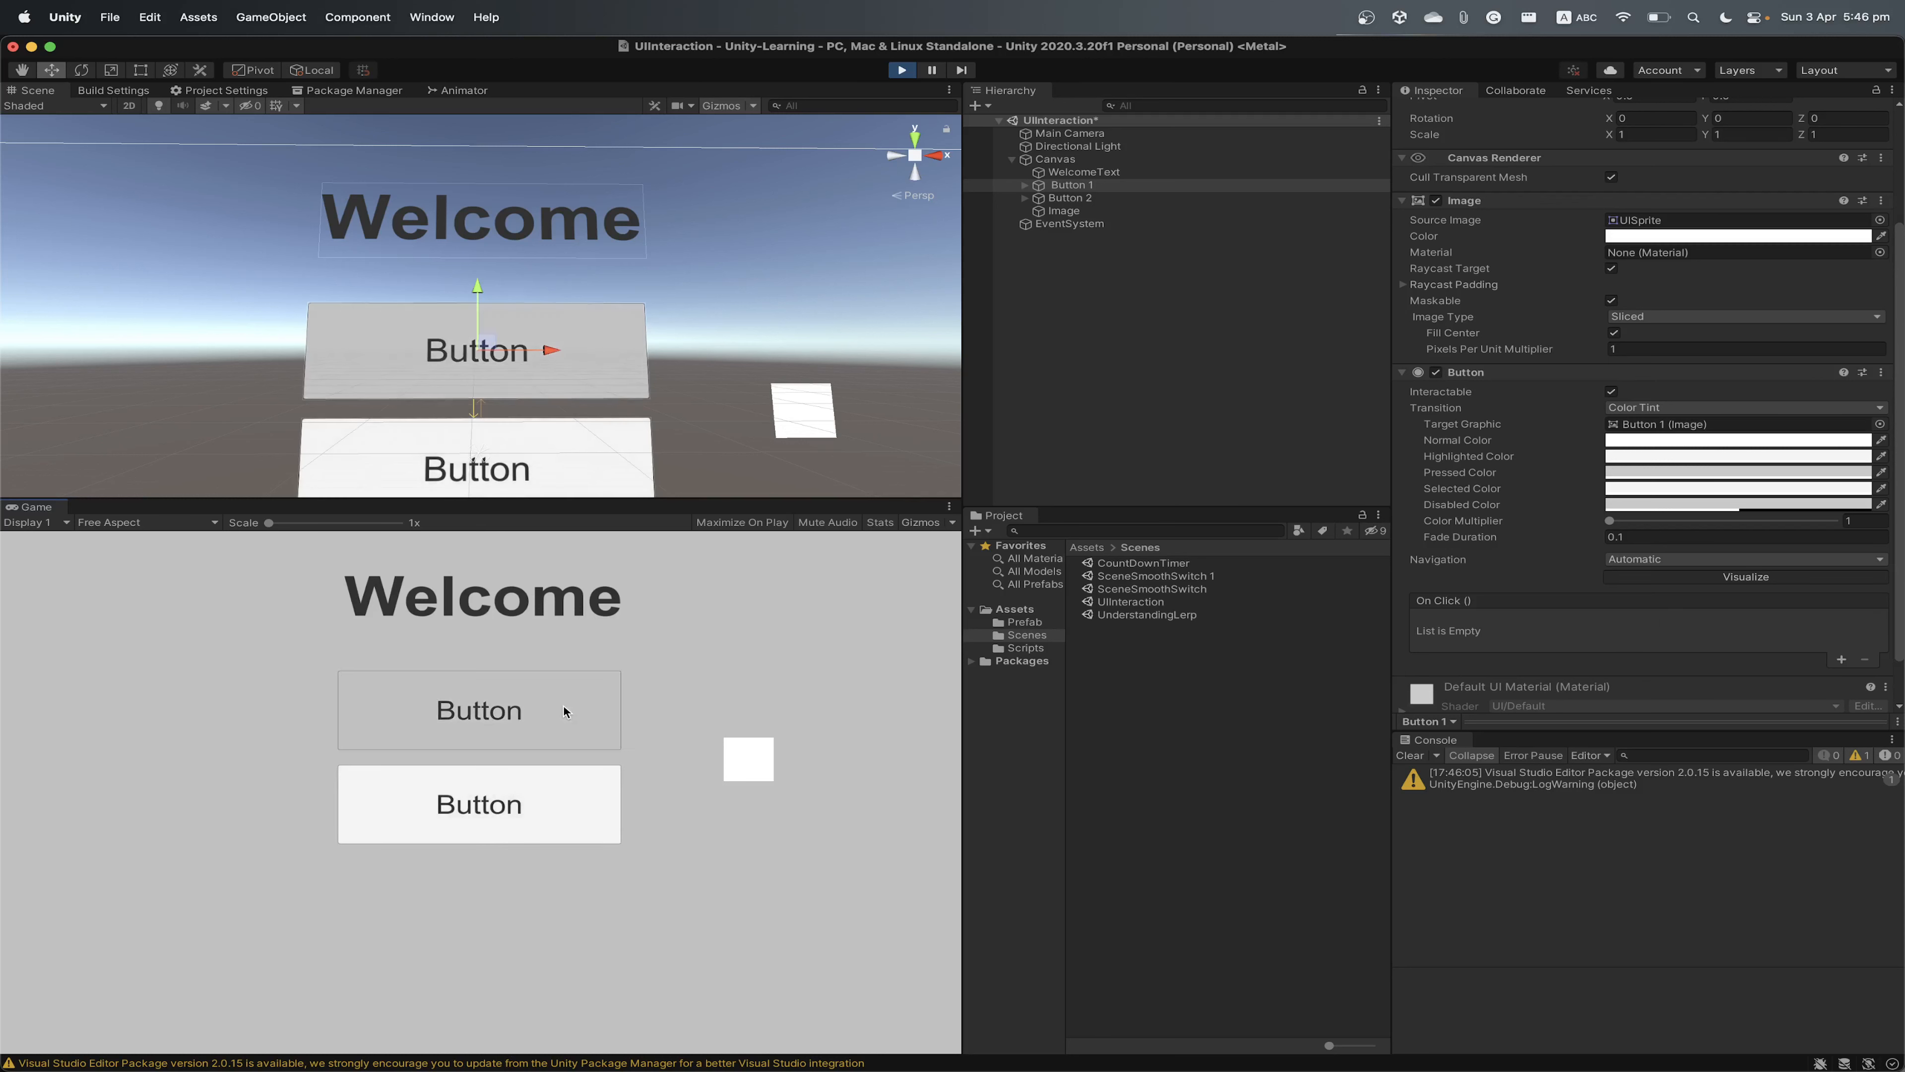
left_click(563, 708)
left_click(573, 782)
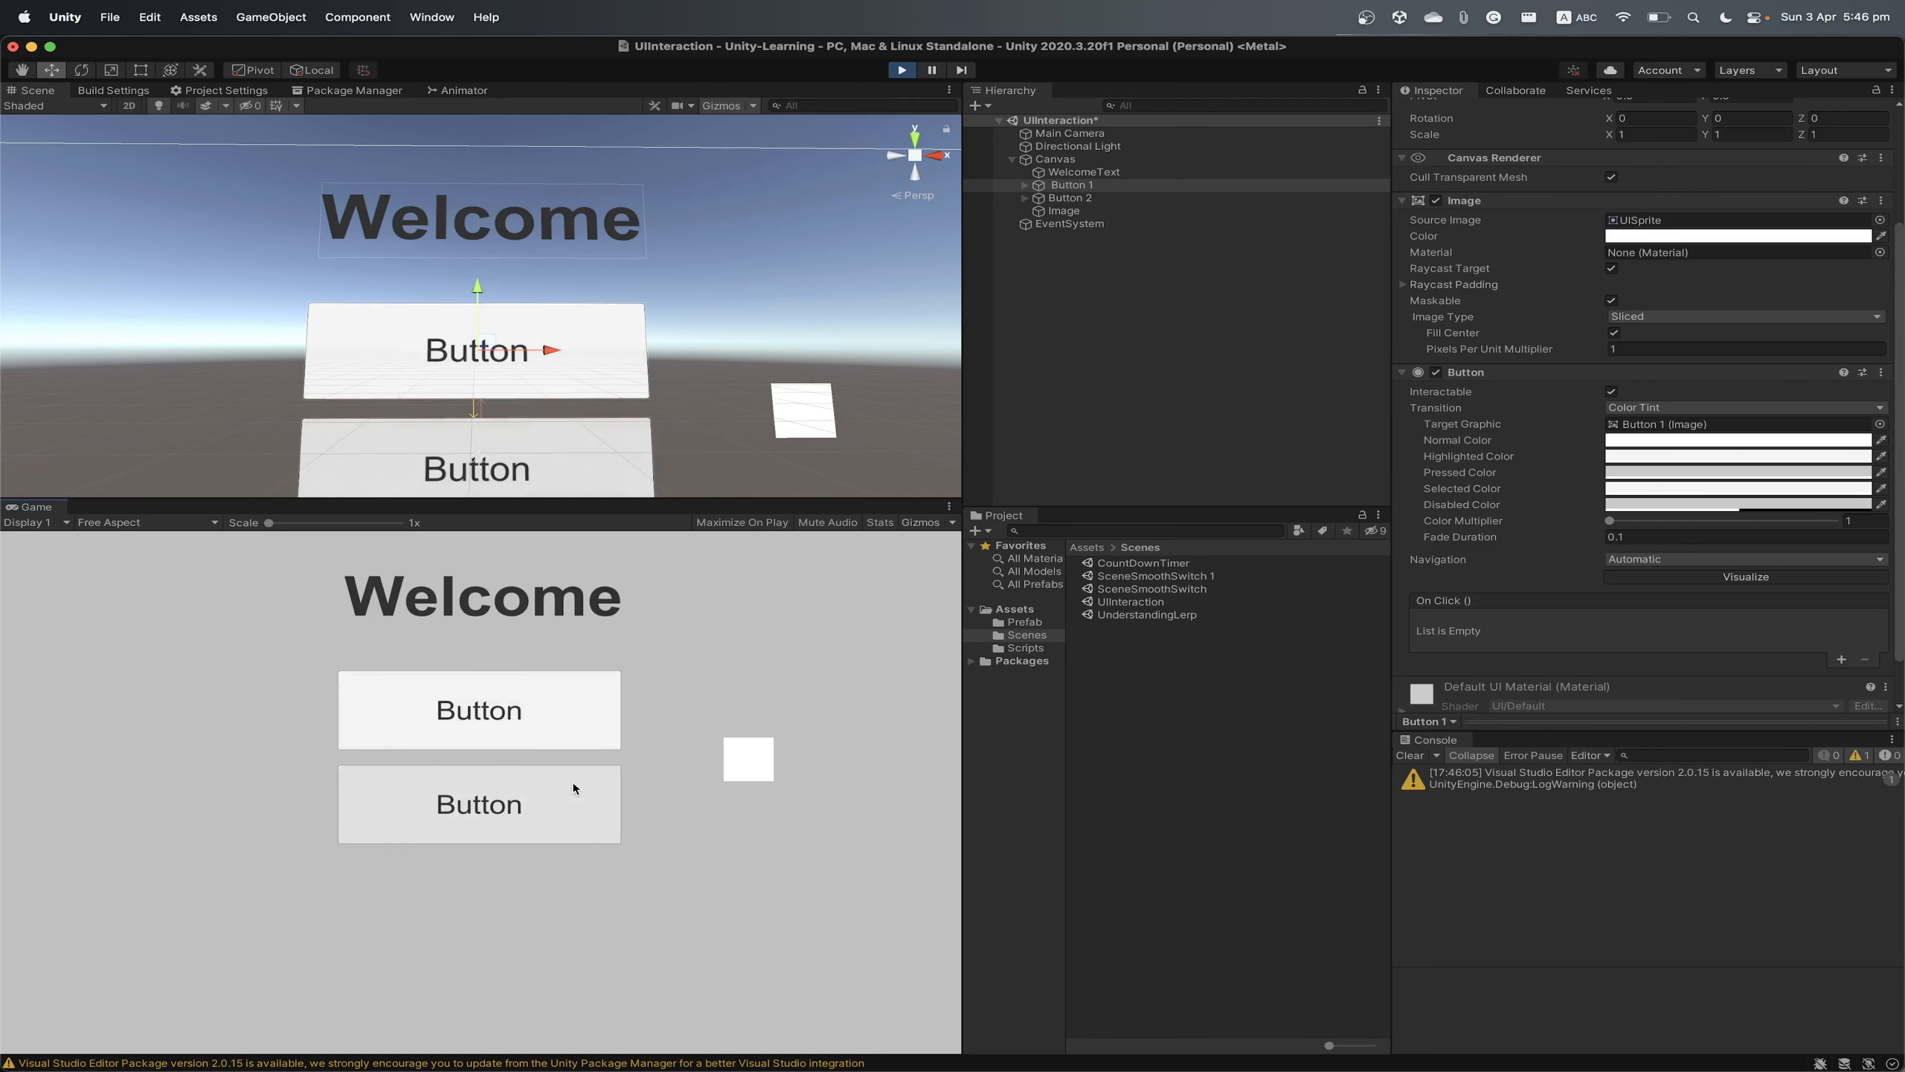
left_click(565, 716)
left_click(563, 789)
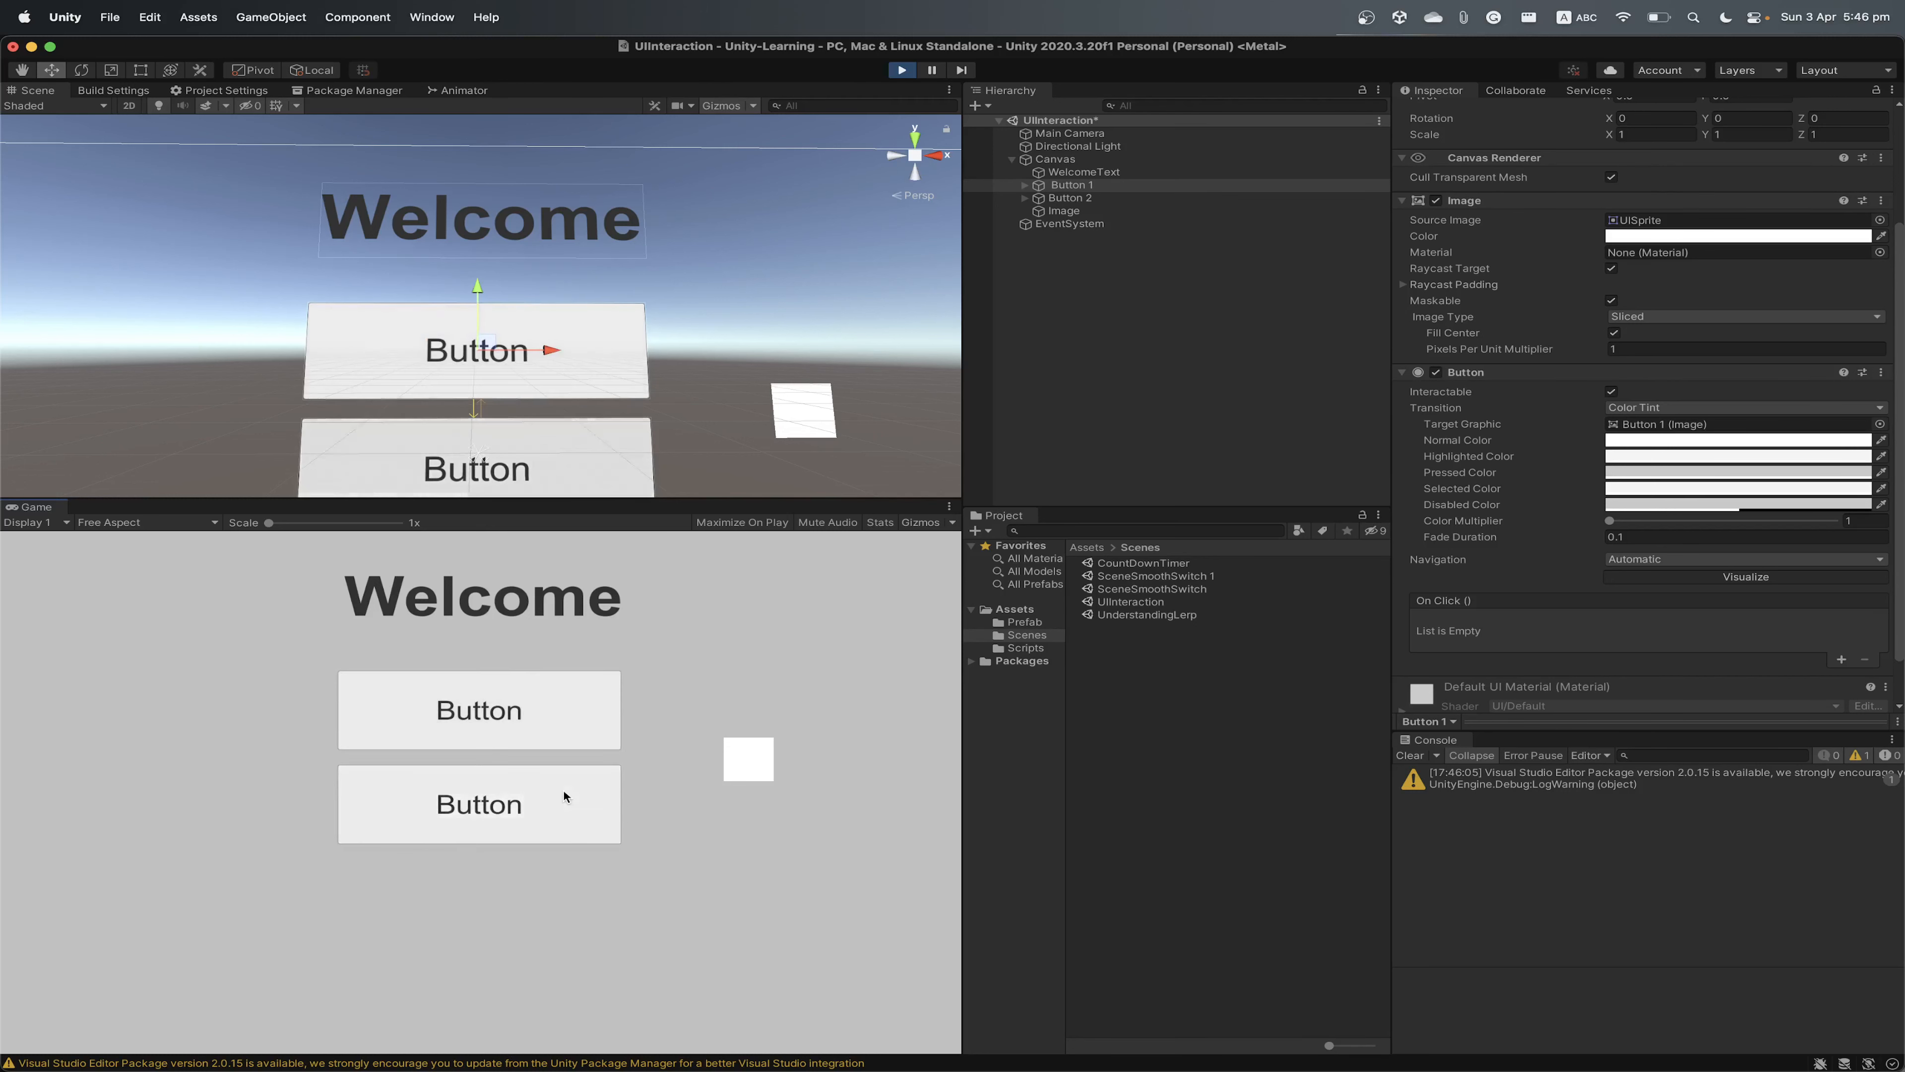
left_click(570, 733)
left_click(570, 791)
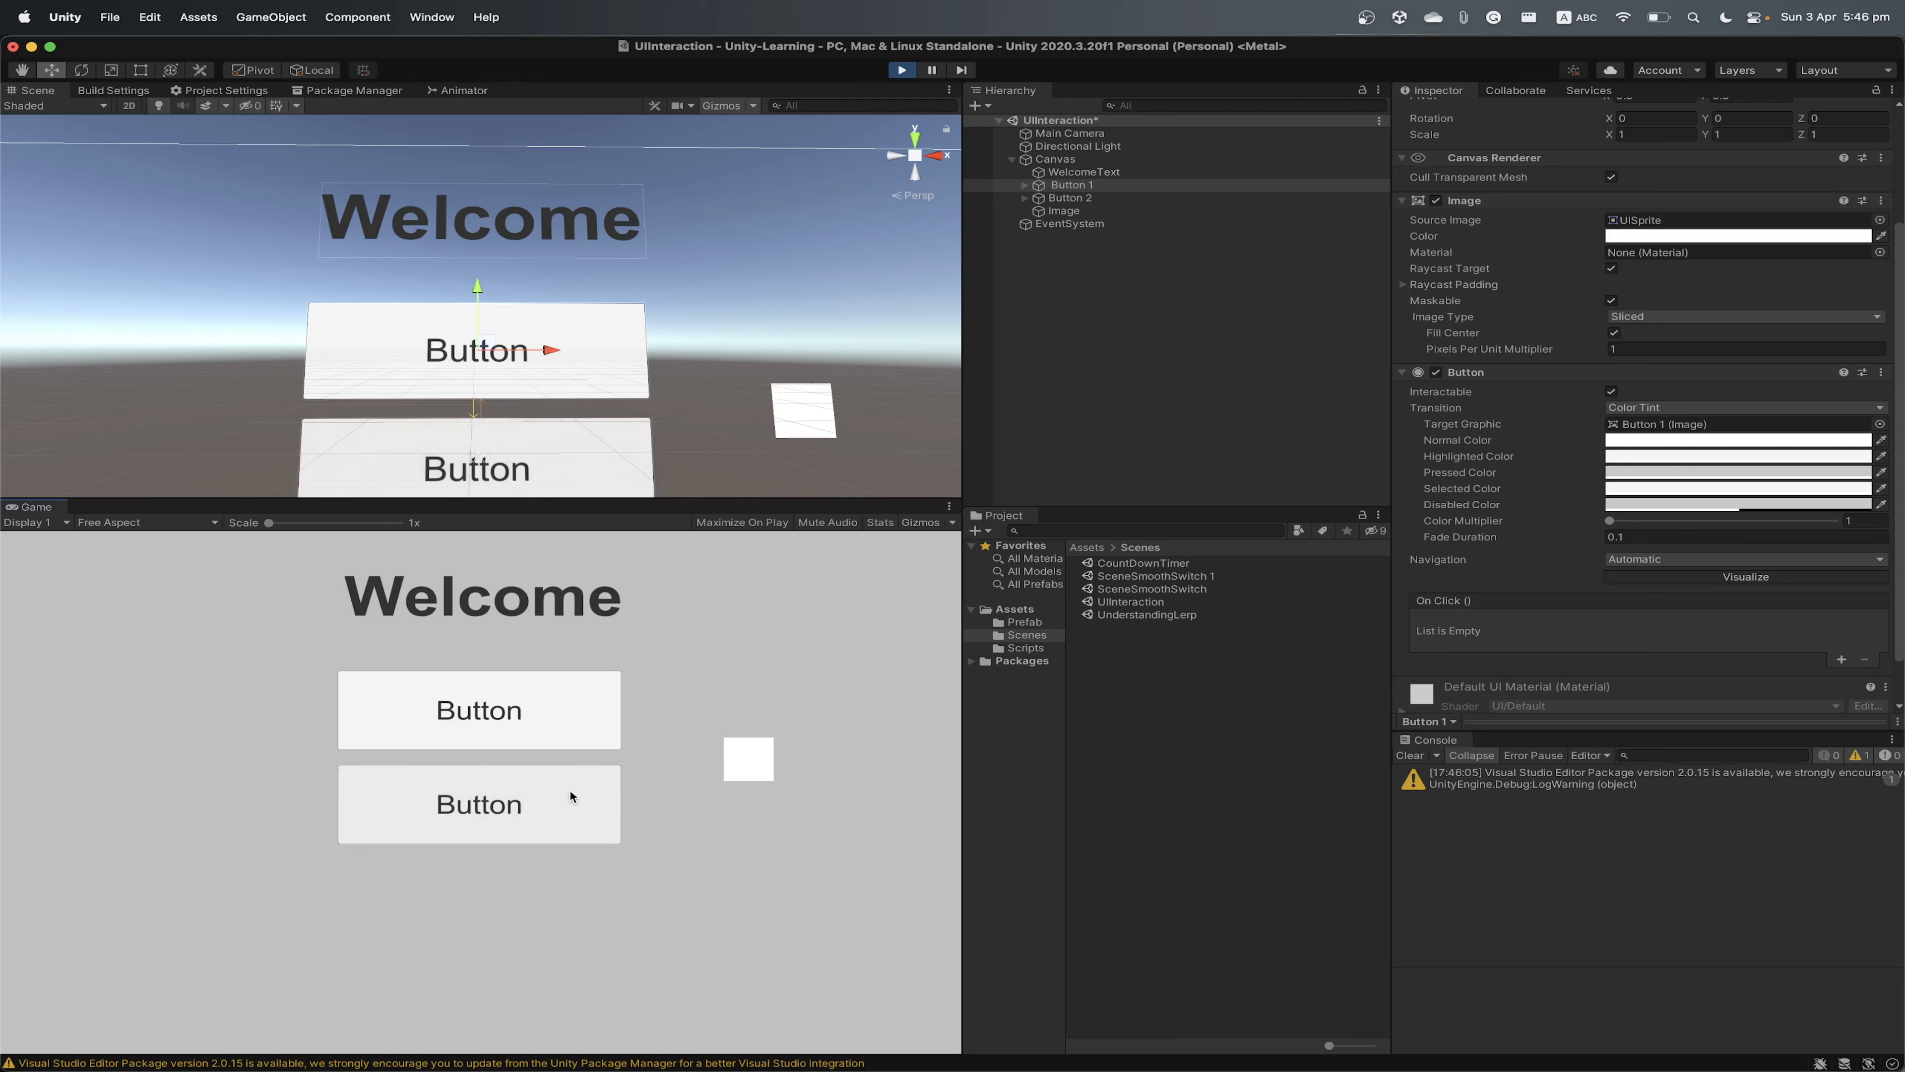
left_click(572, 726)
left_click(575, 803)
left_click(569, 721)
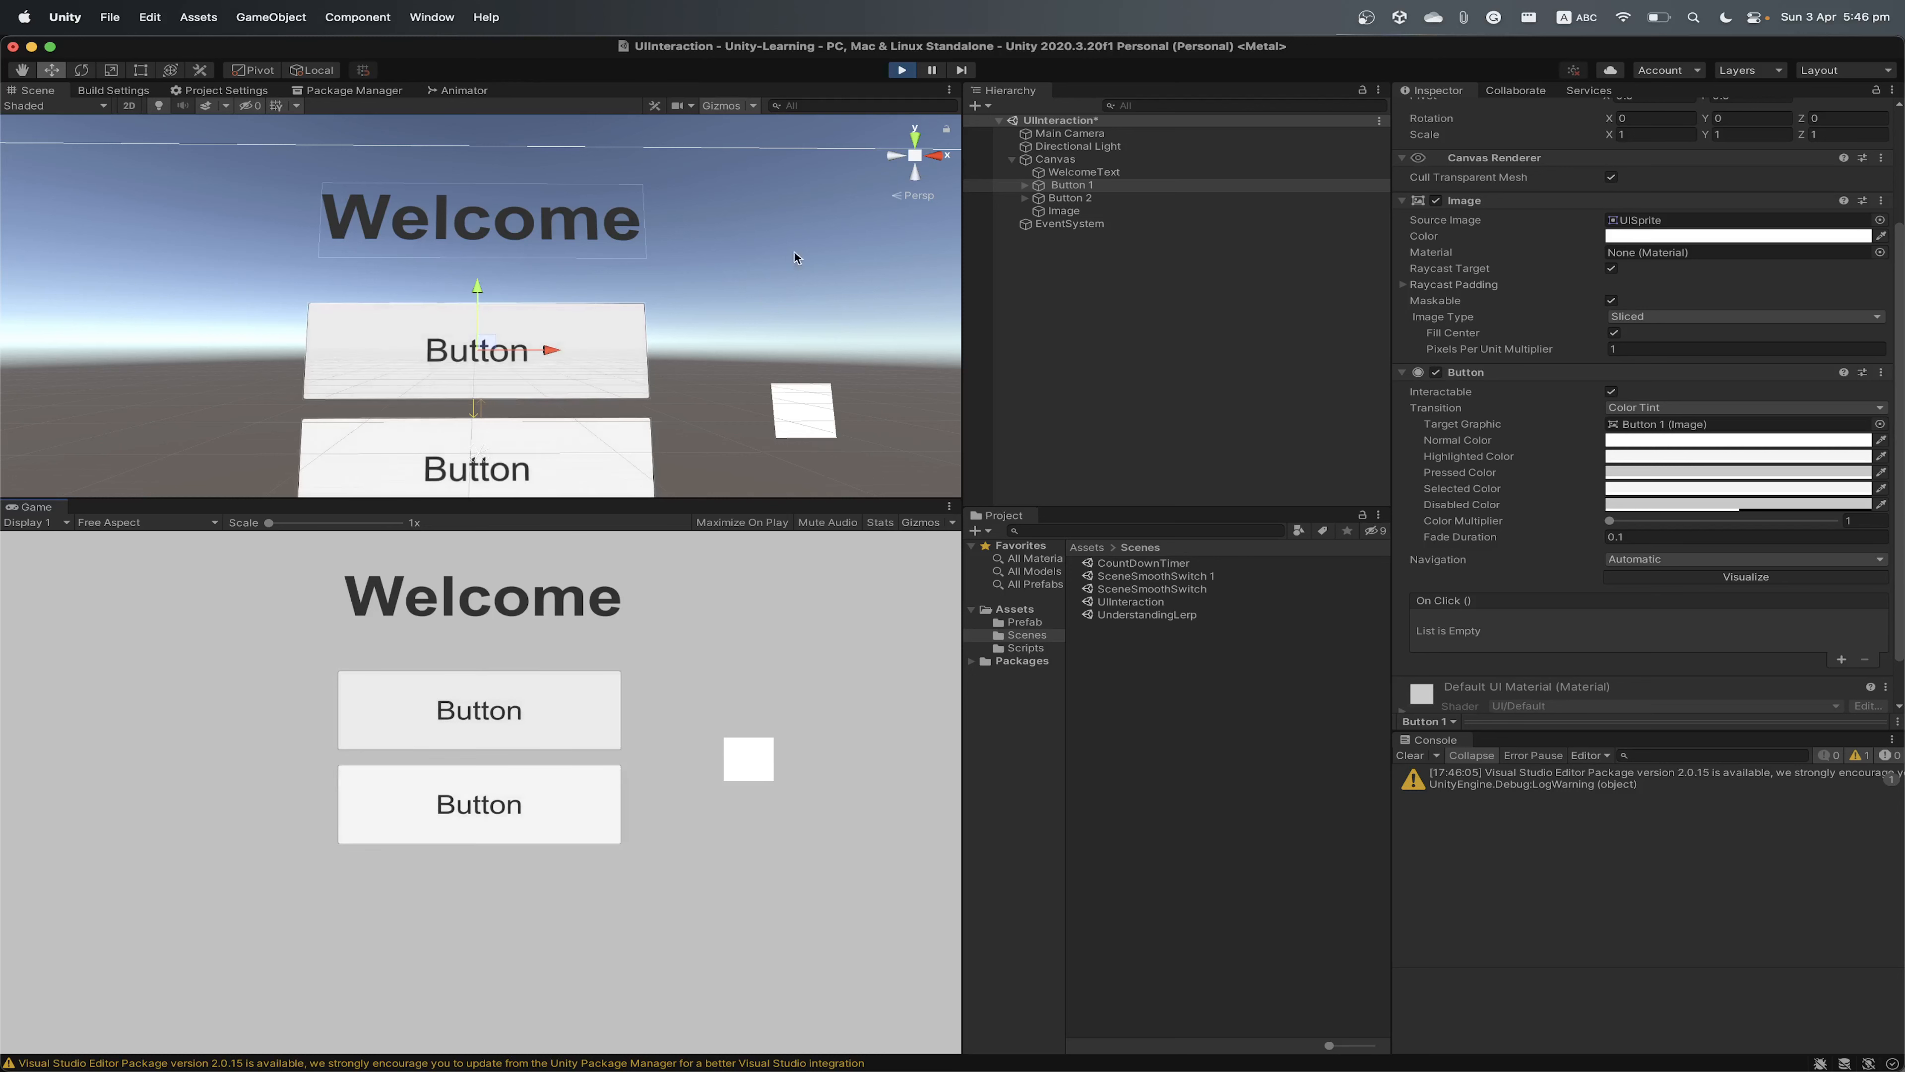
left_click(901, 70)
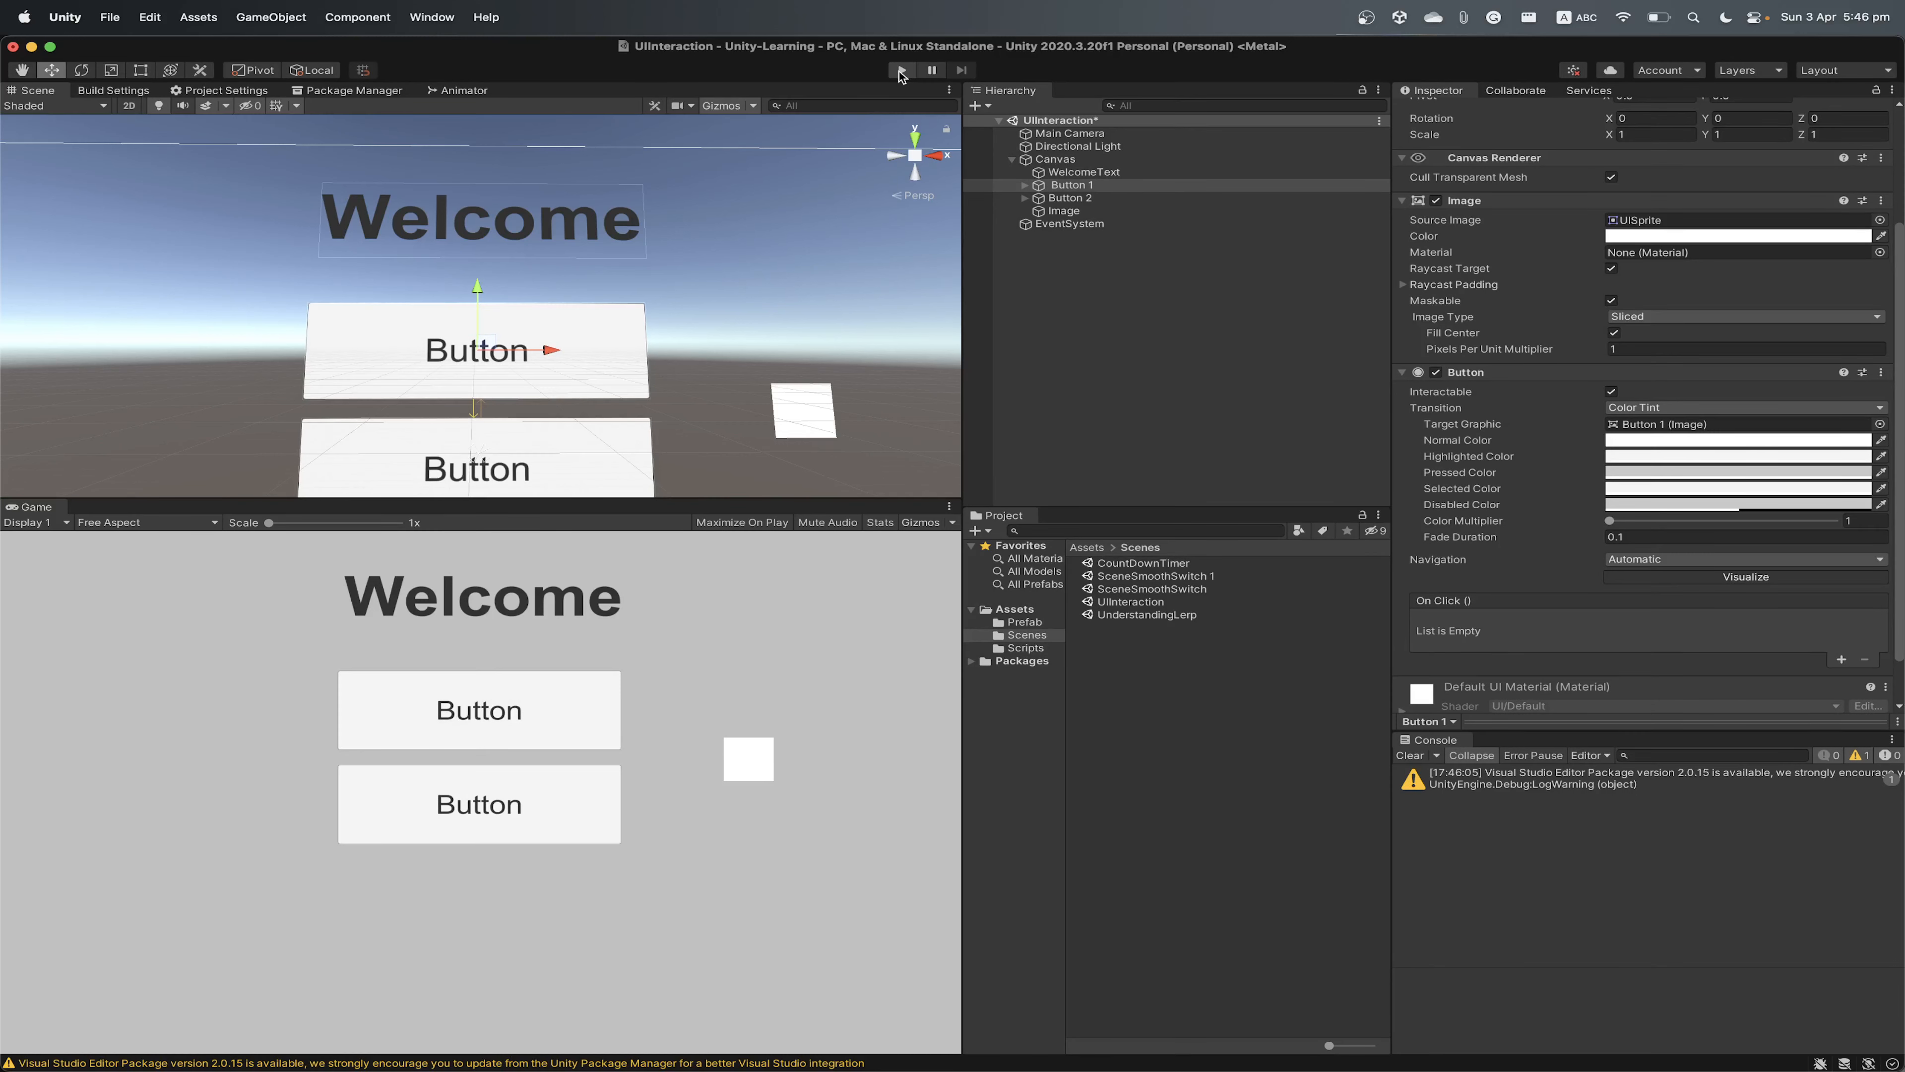
left_click(1410, 755)
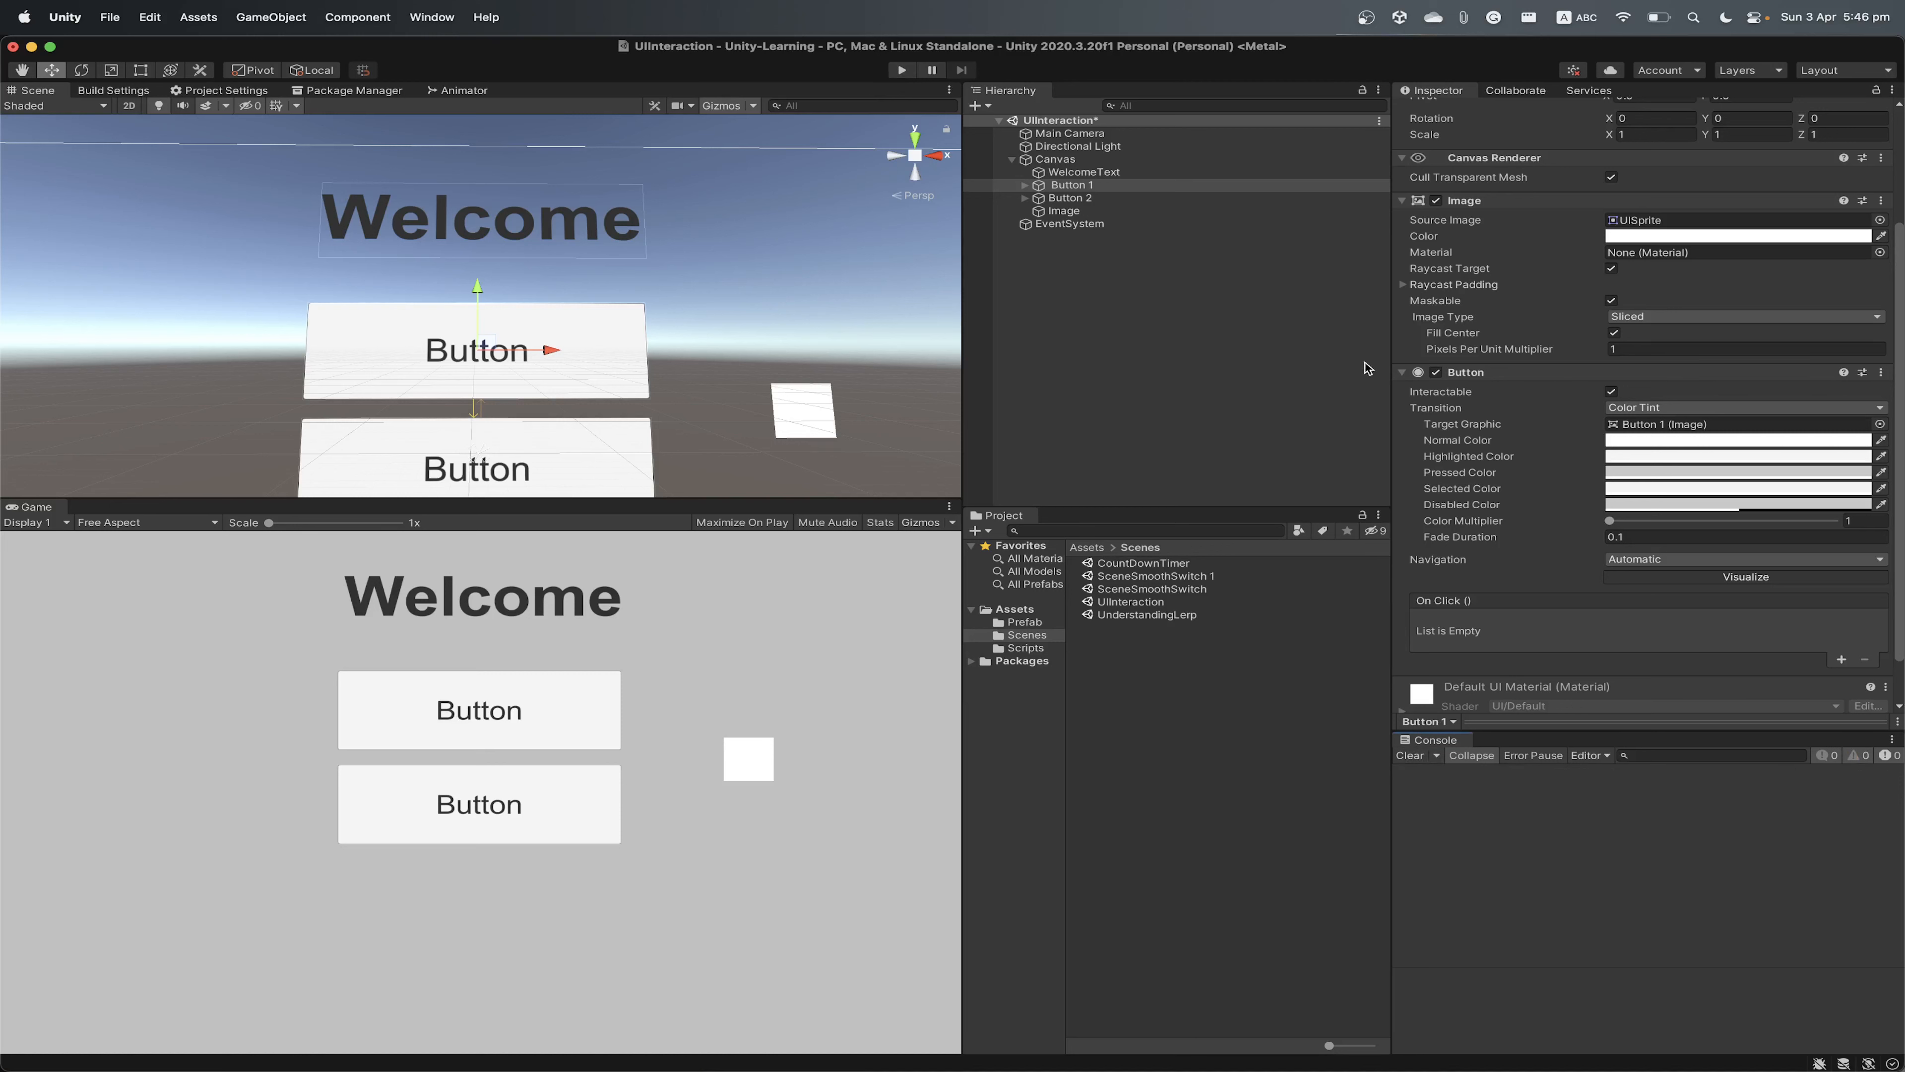
scroll(1451, 446, "down", 2)
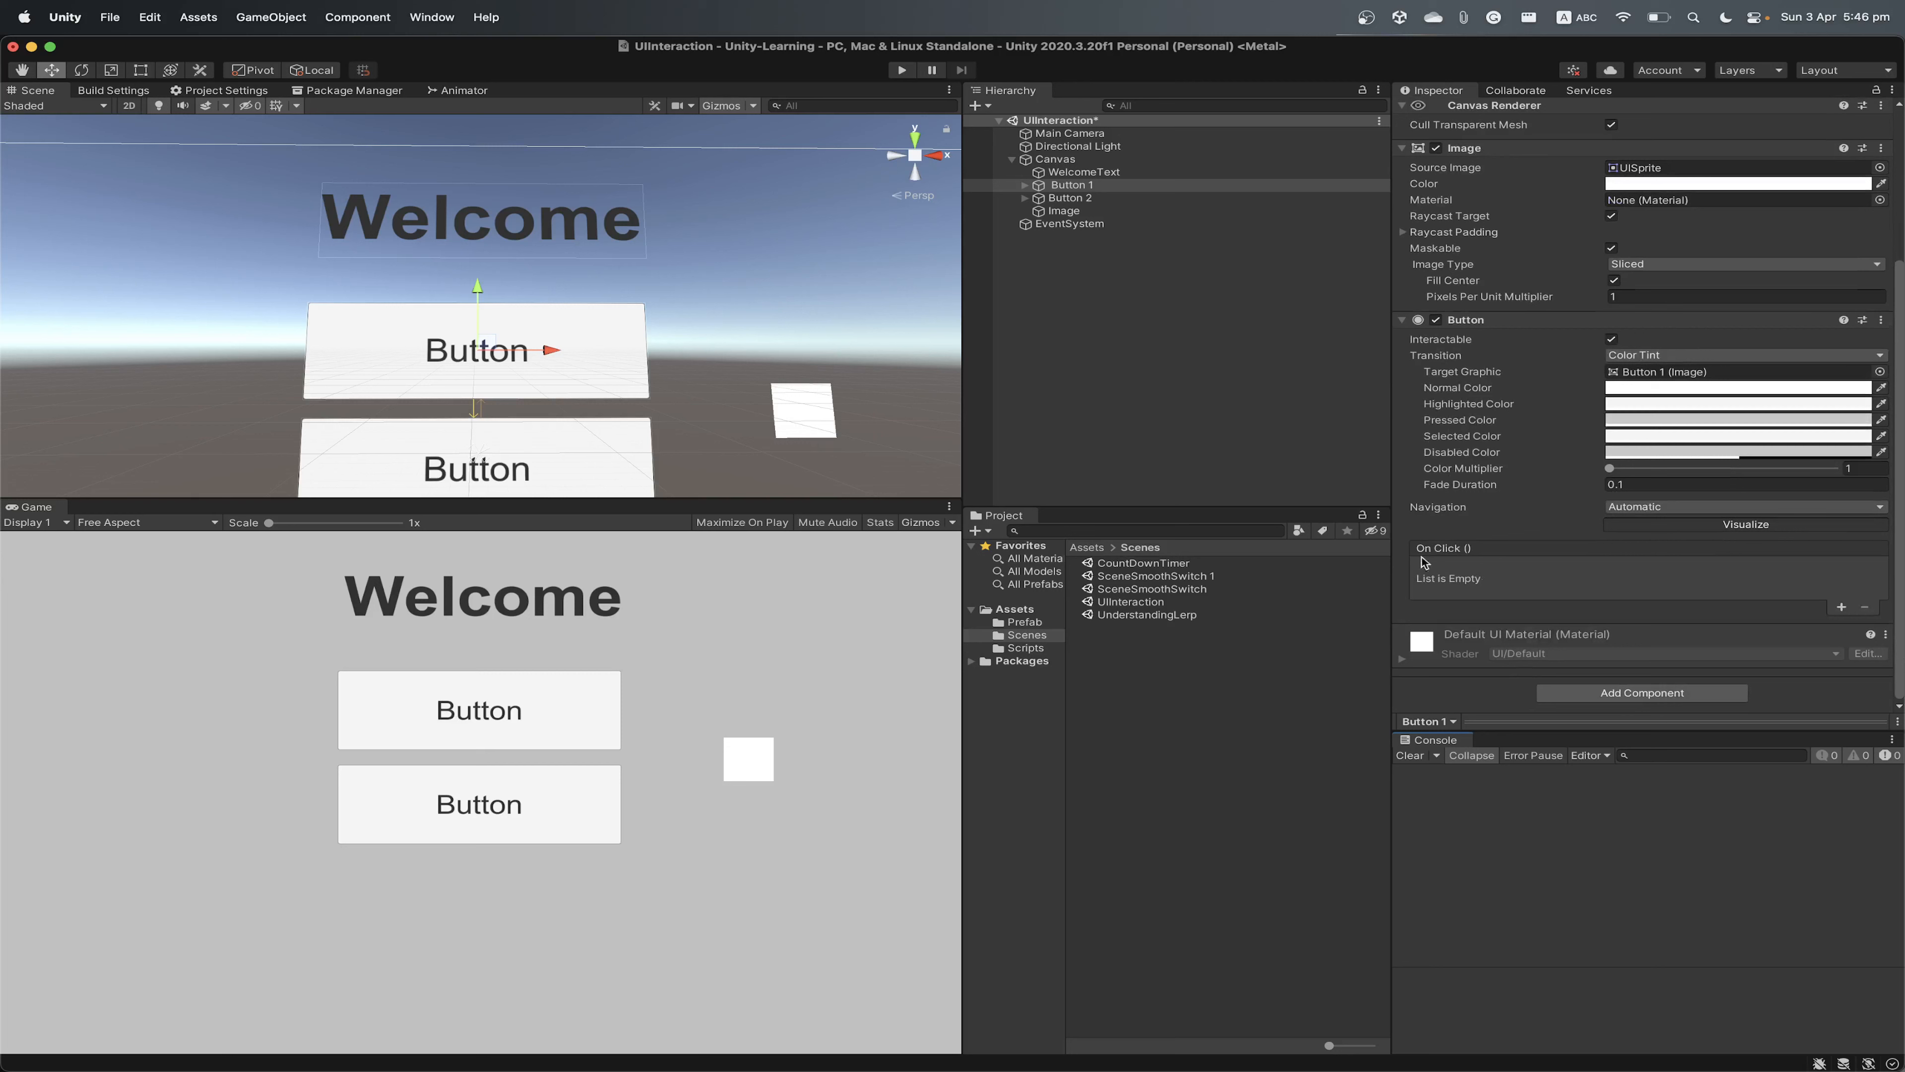
Move and stretch the image beside the two buttons to about 507 by 399, at about Pos X 616, Pos Y 80
left_click(1062, 211)
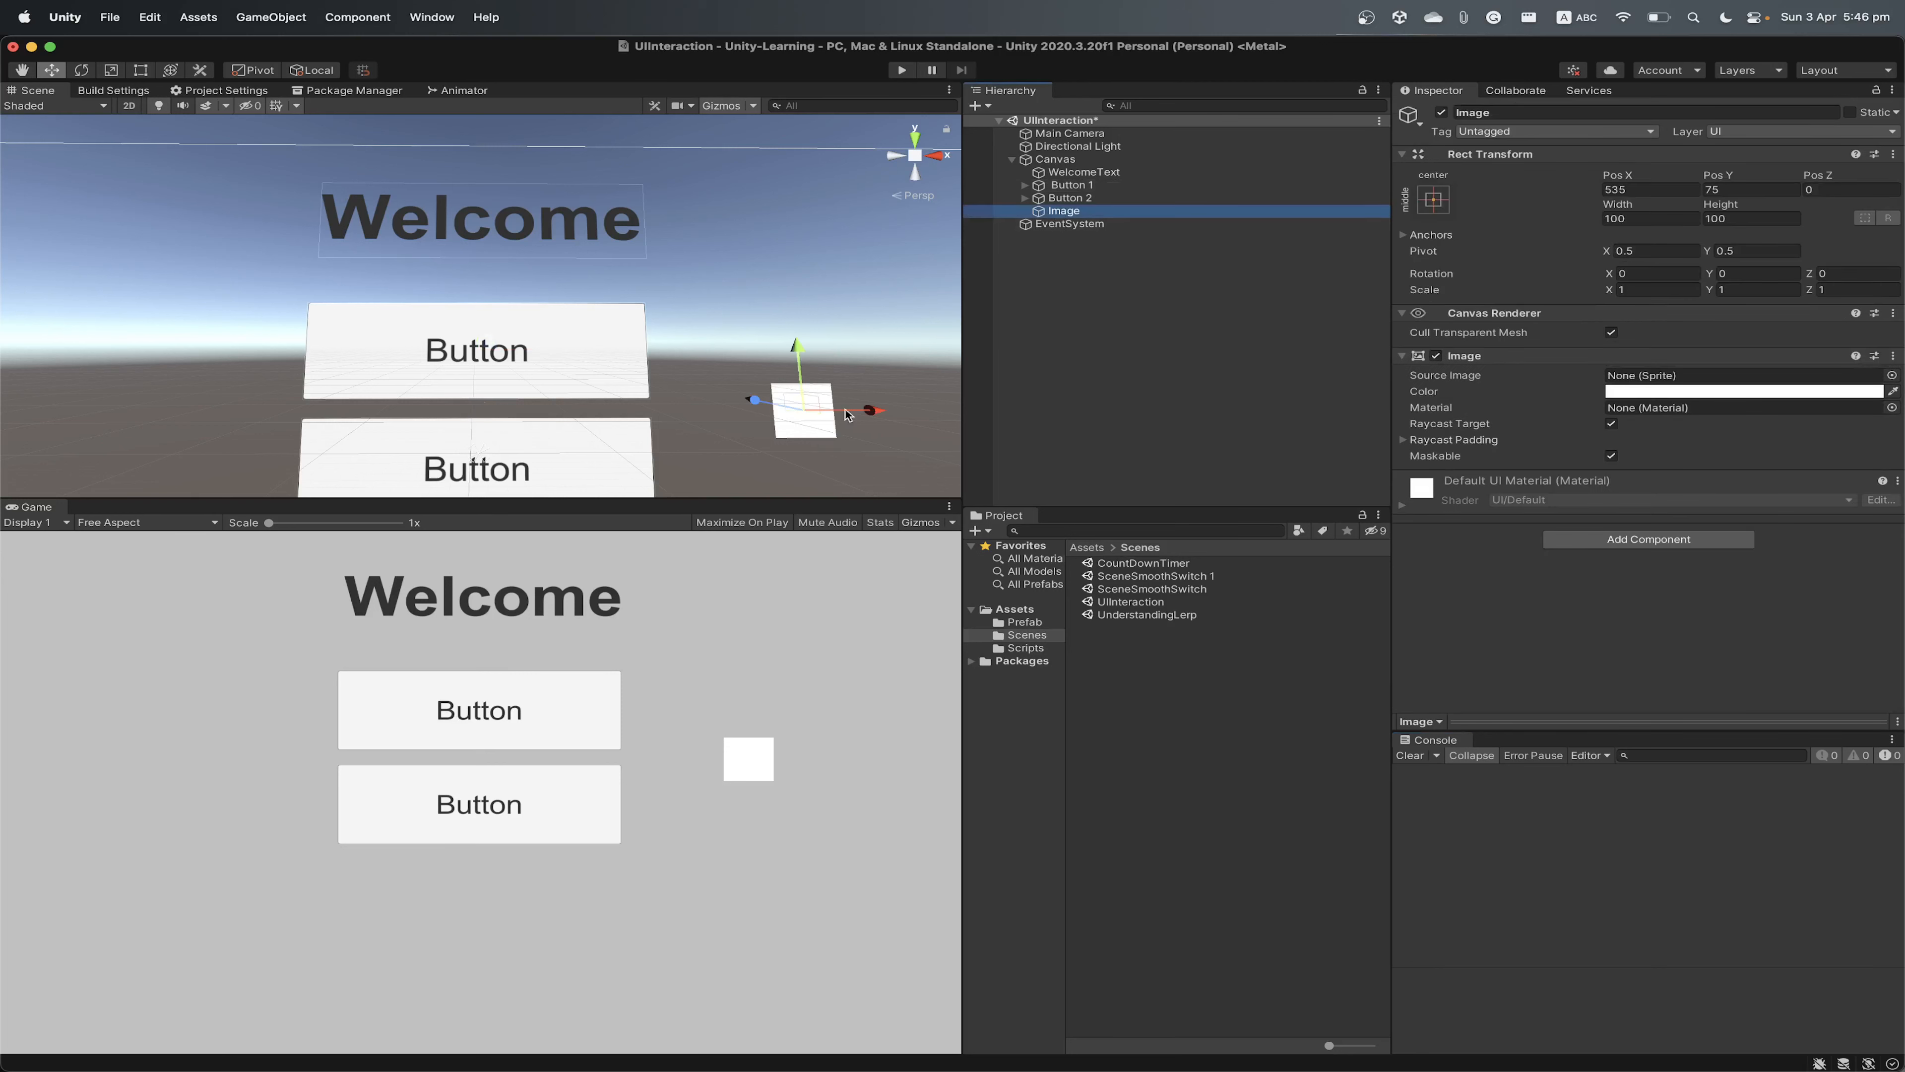
left_click_drag(871, 410, 726, 303)
key("e")
key("t")
left_click_drag(734, 439, 742, 527)
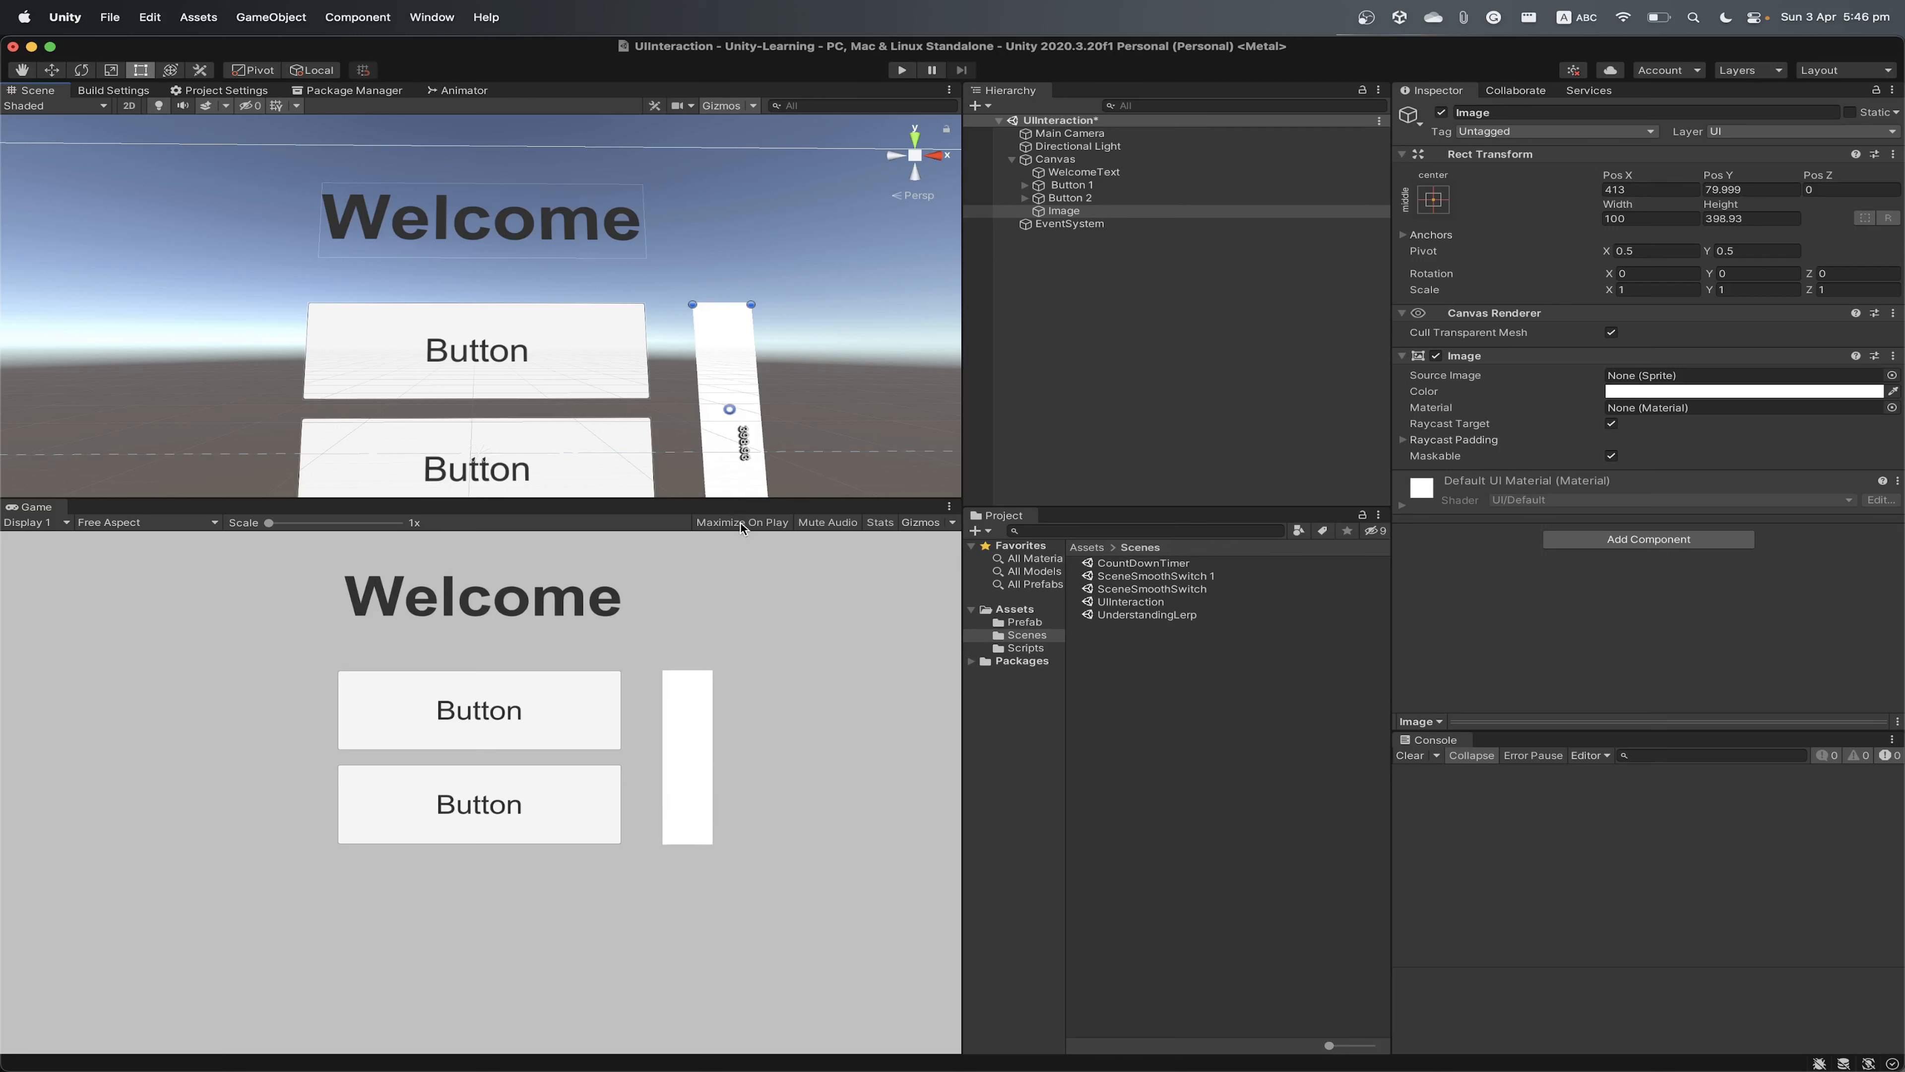
scroll(693, 406, "down", 4)
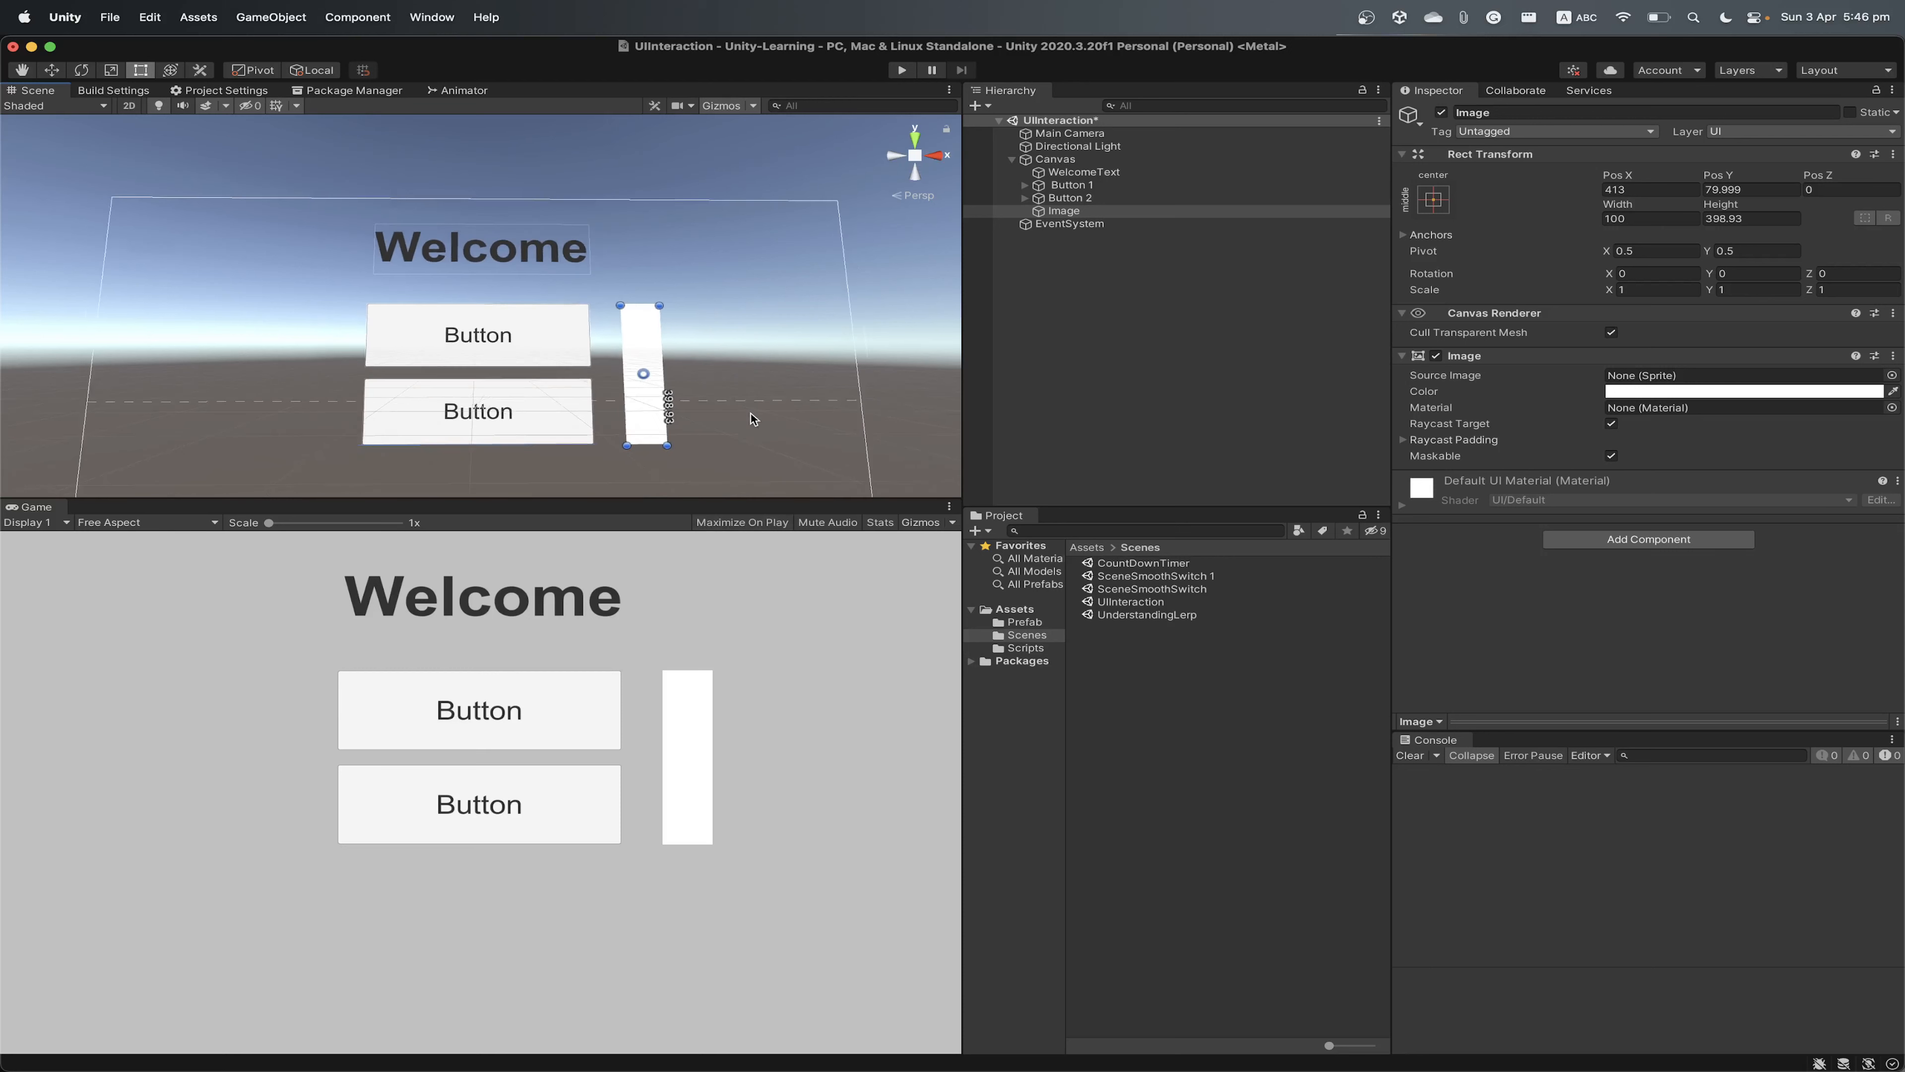
left_click_drag(650, 375, 798, 378)
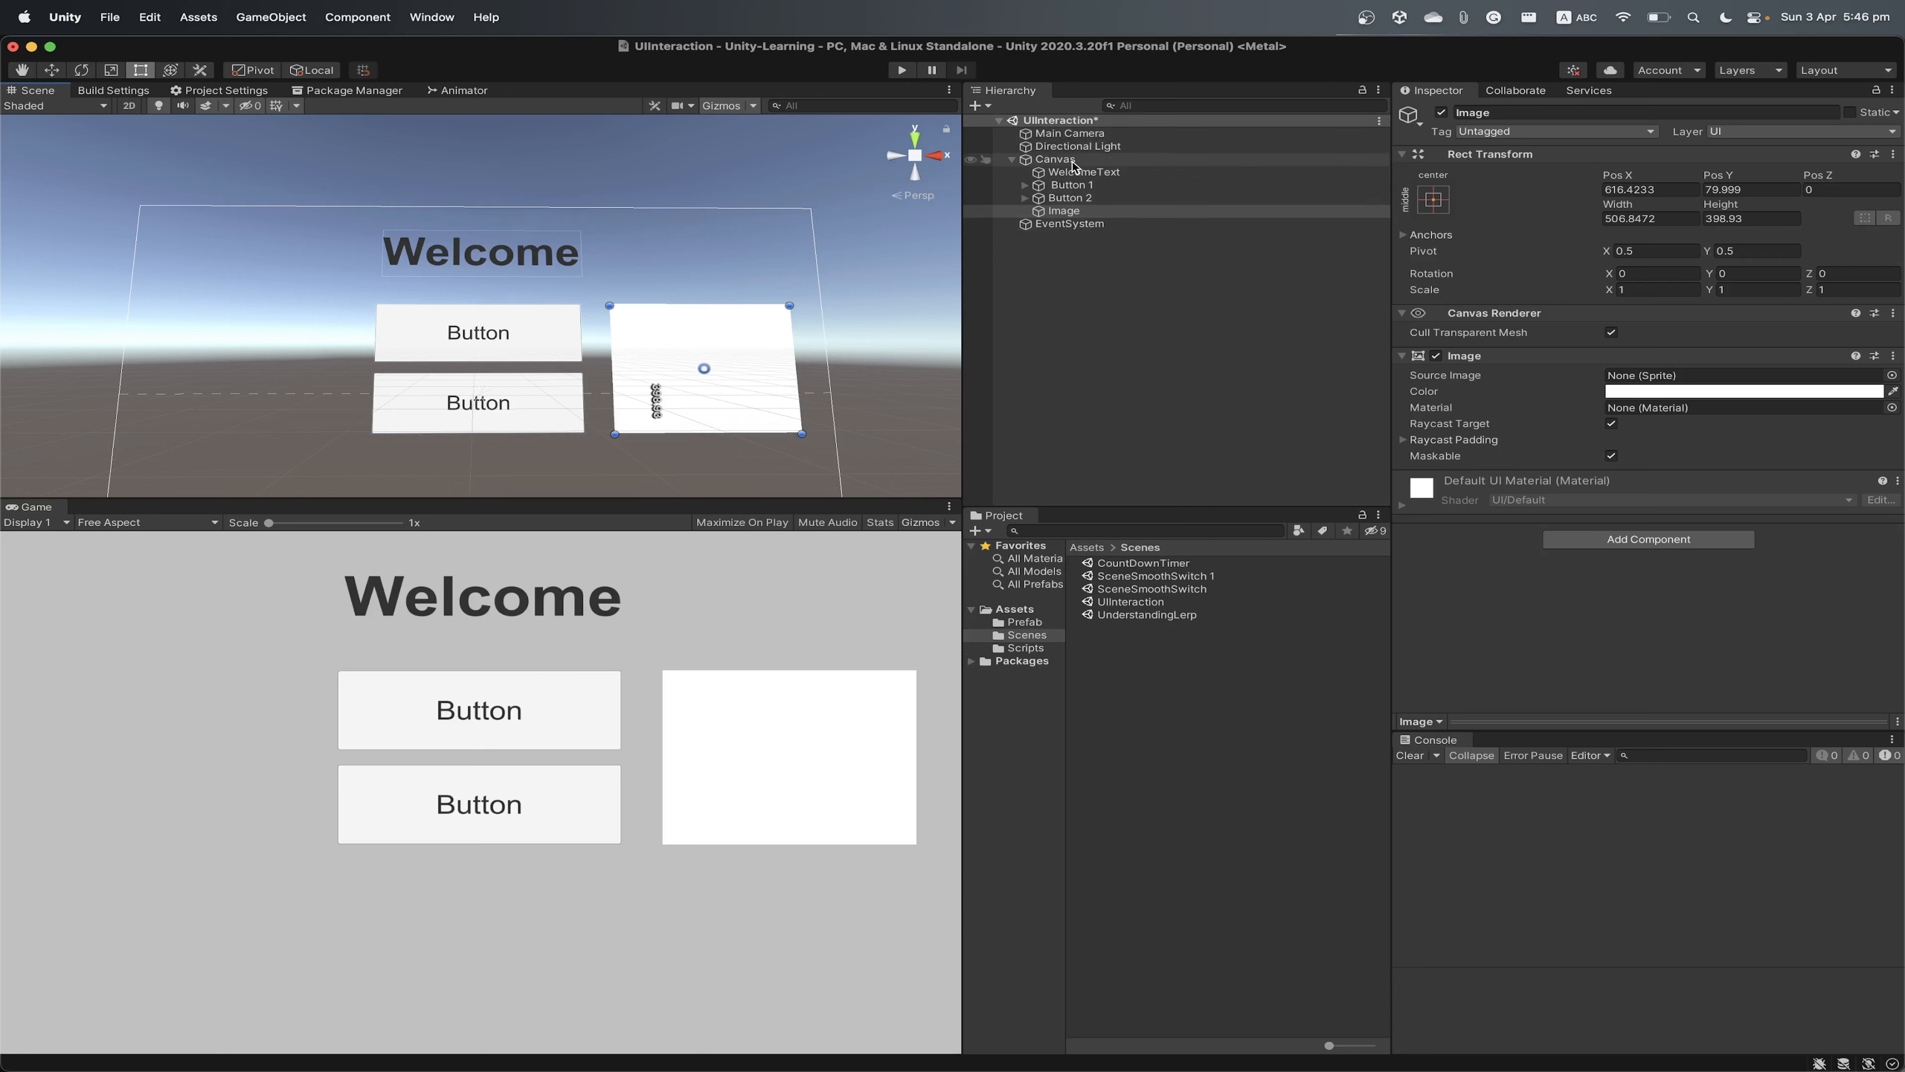
Create a C# script named UIManagerDemo in the project's Scripts folder
left_click(1056, 159)
left_click(1022, 649)
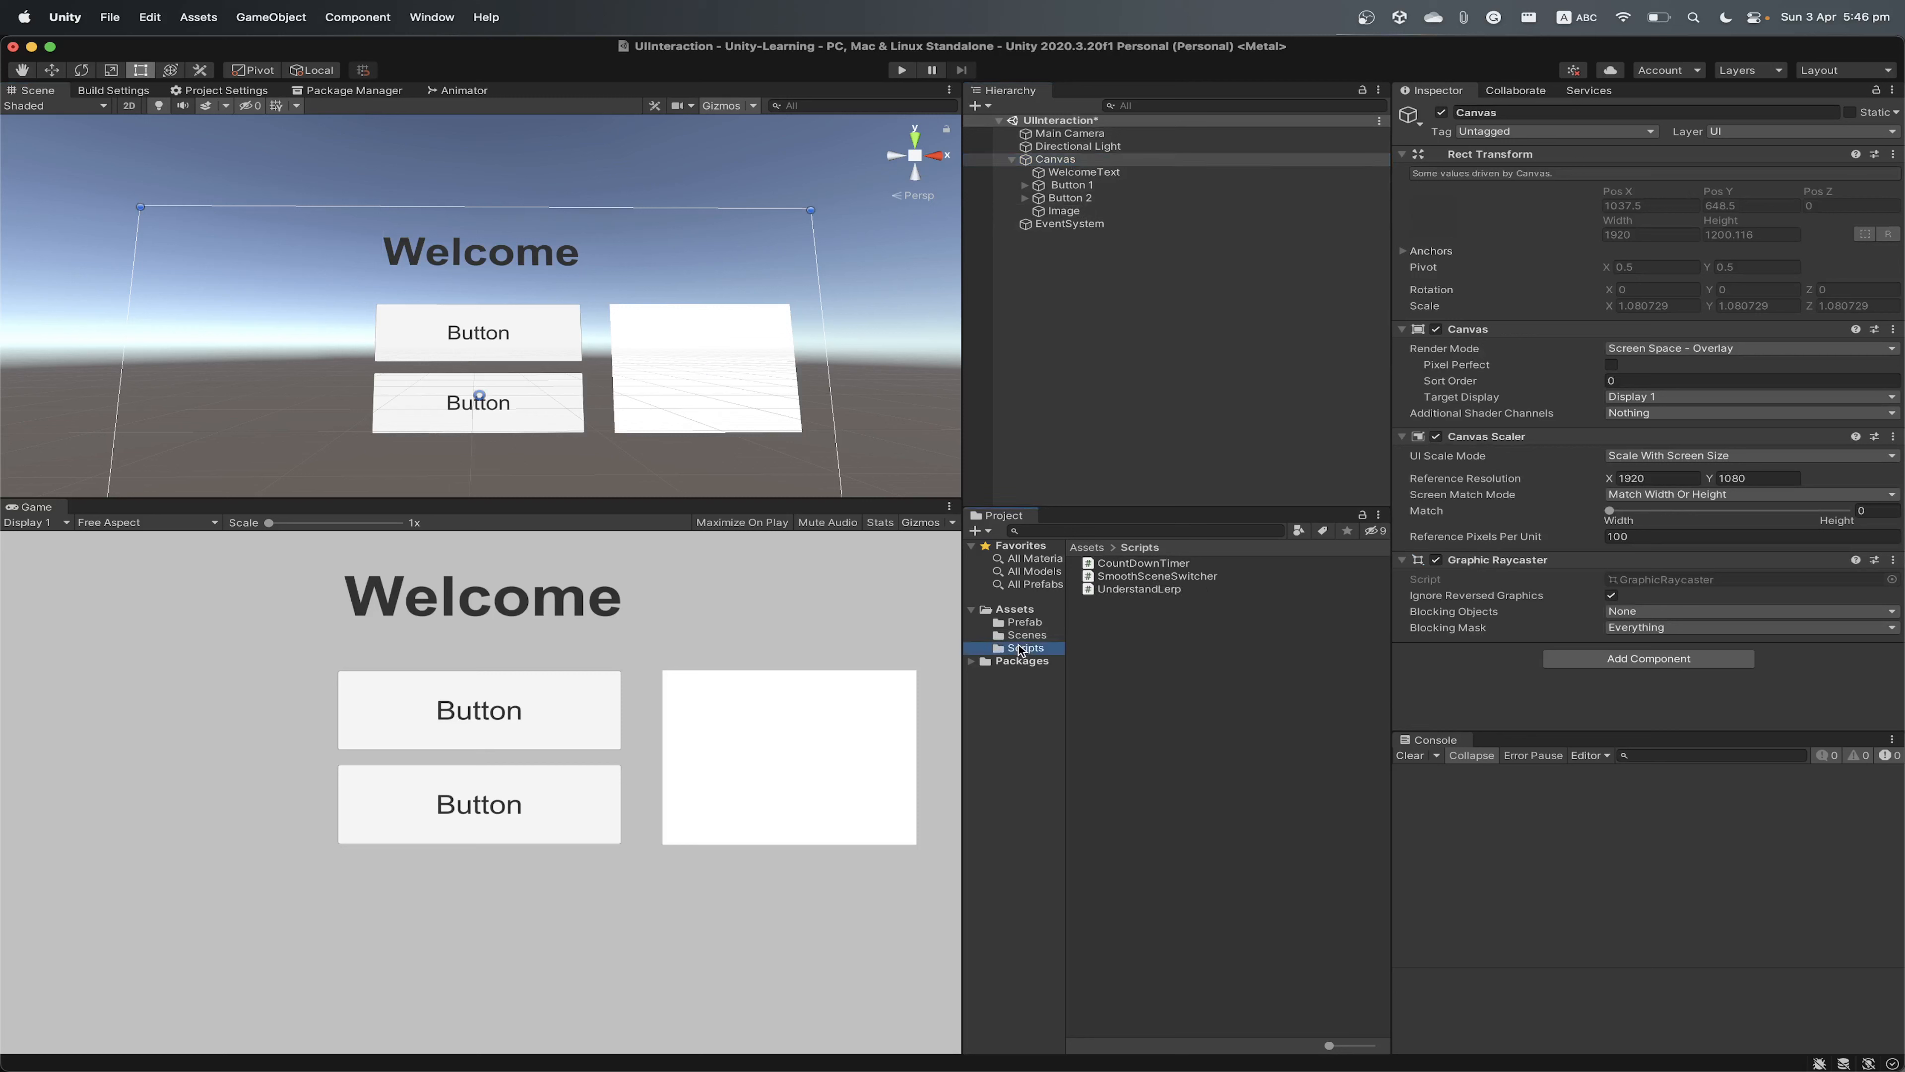
right_click(1117, 605)
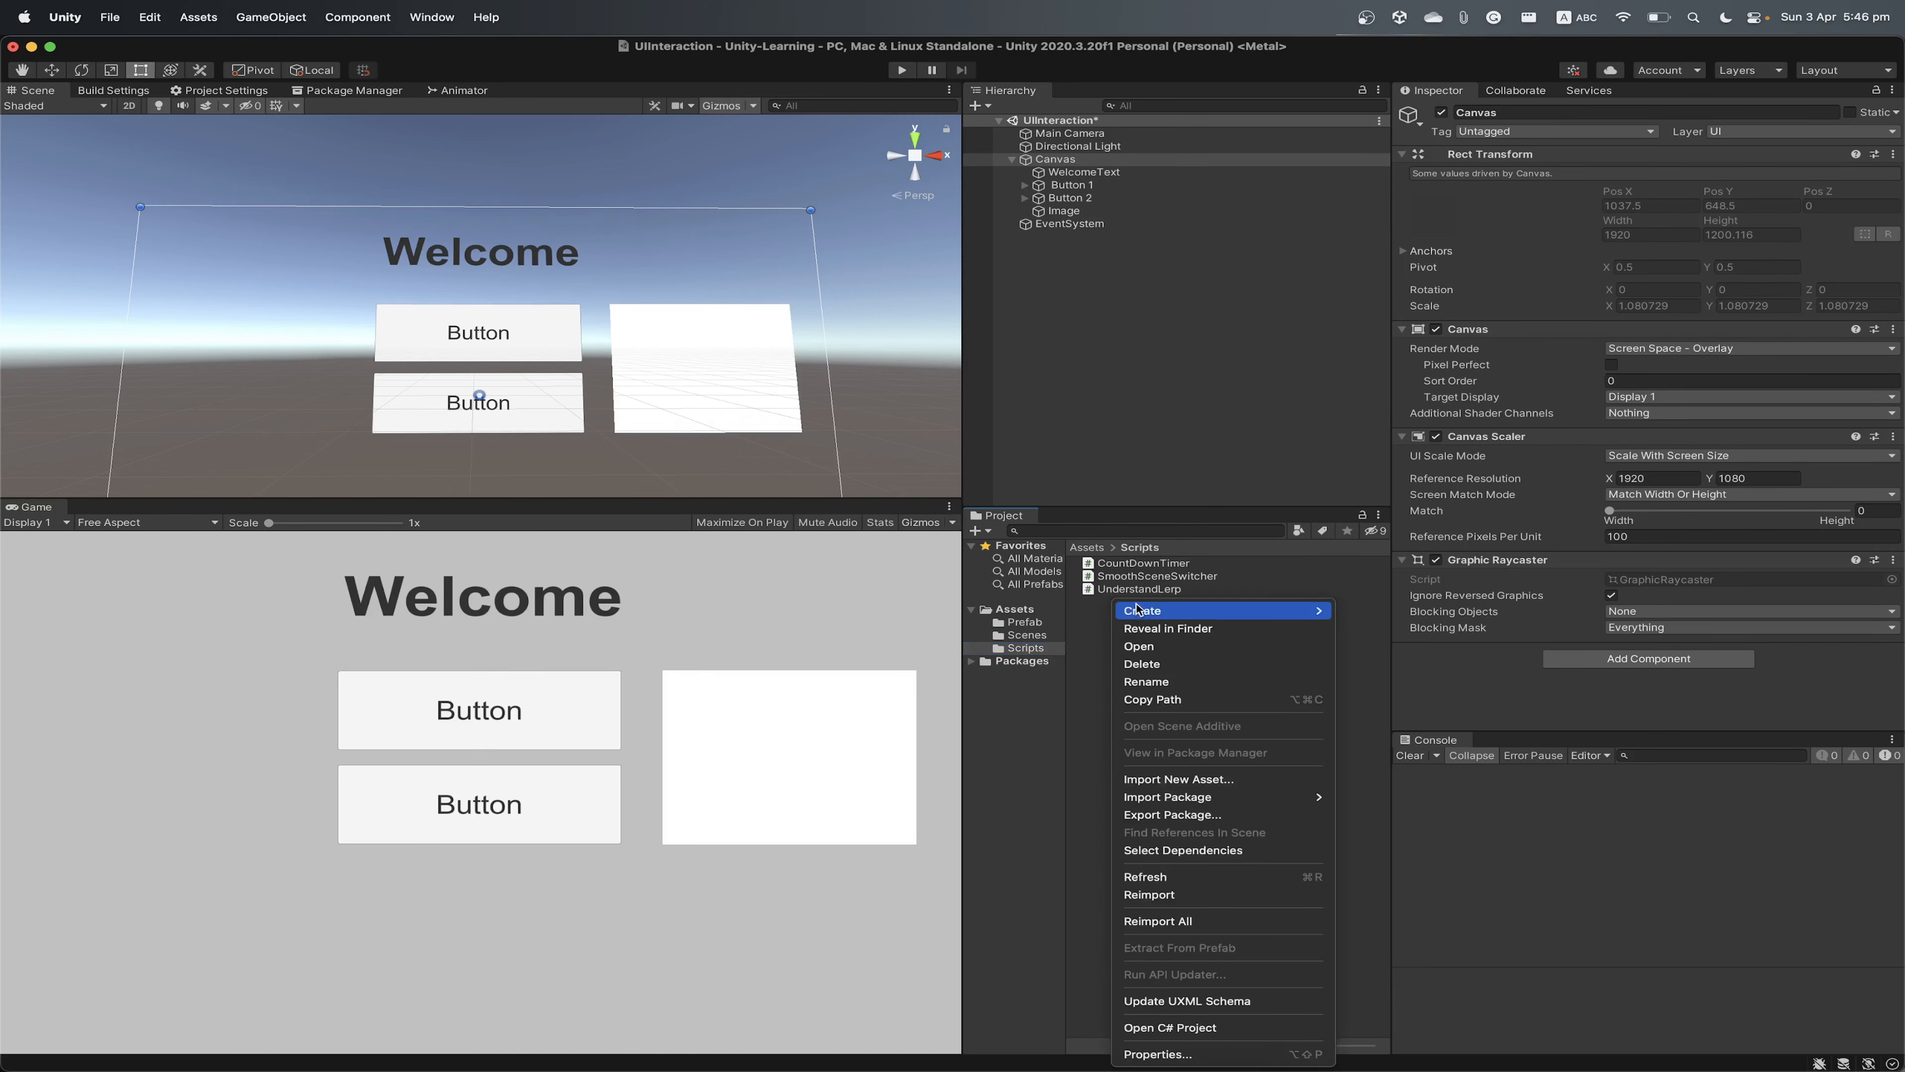
mouse_move(1156, 610)
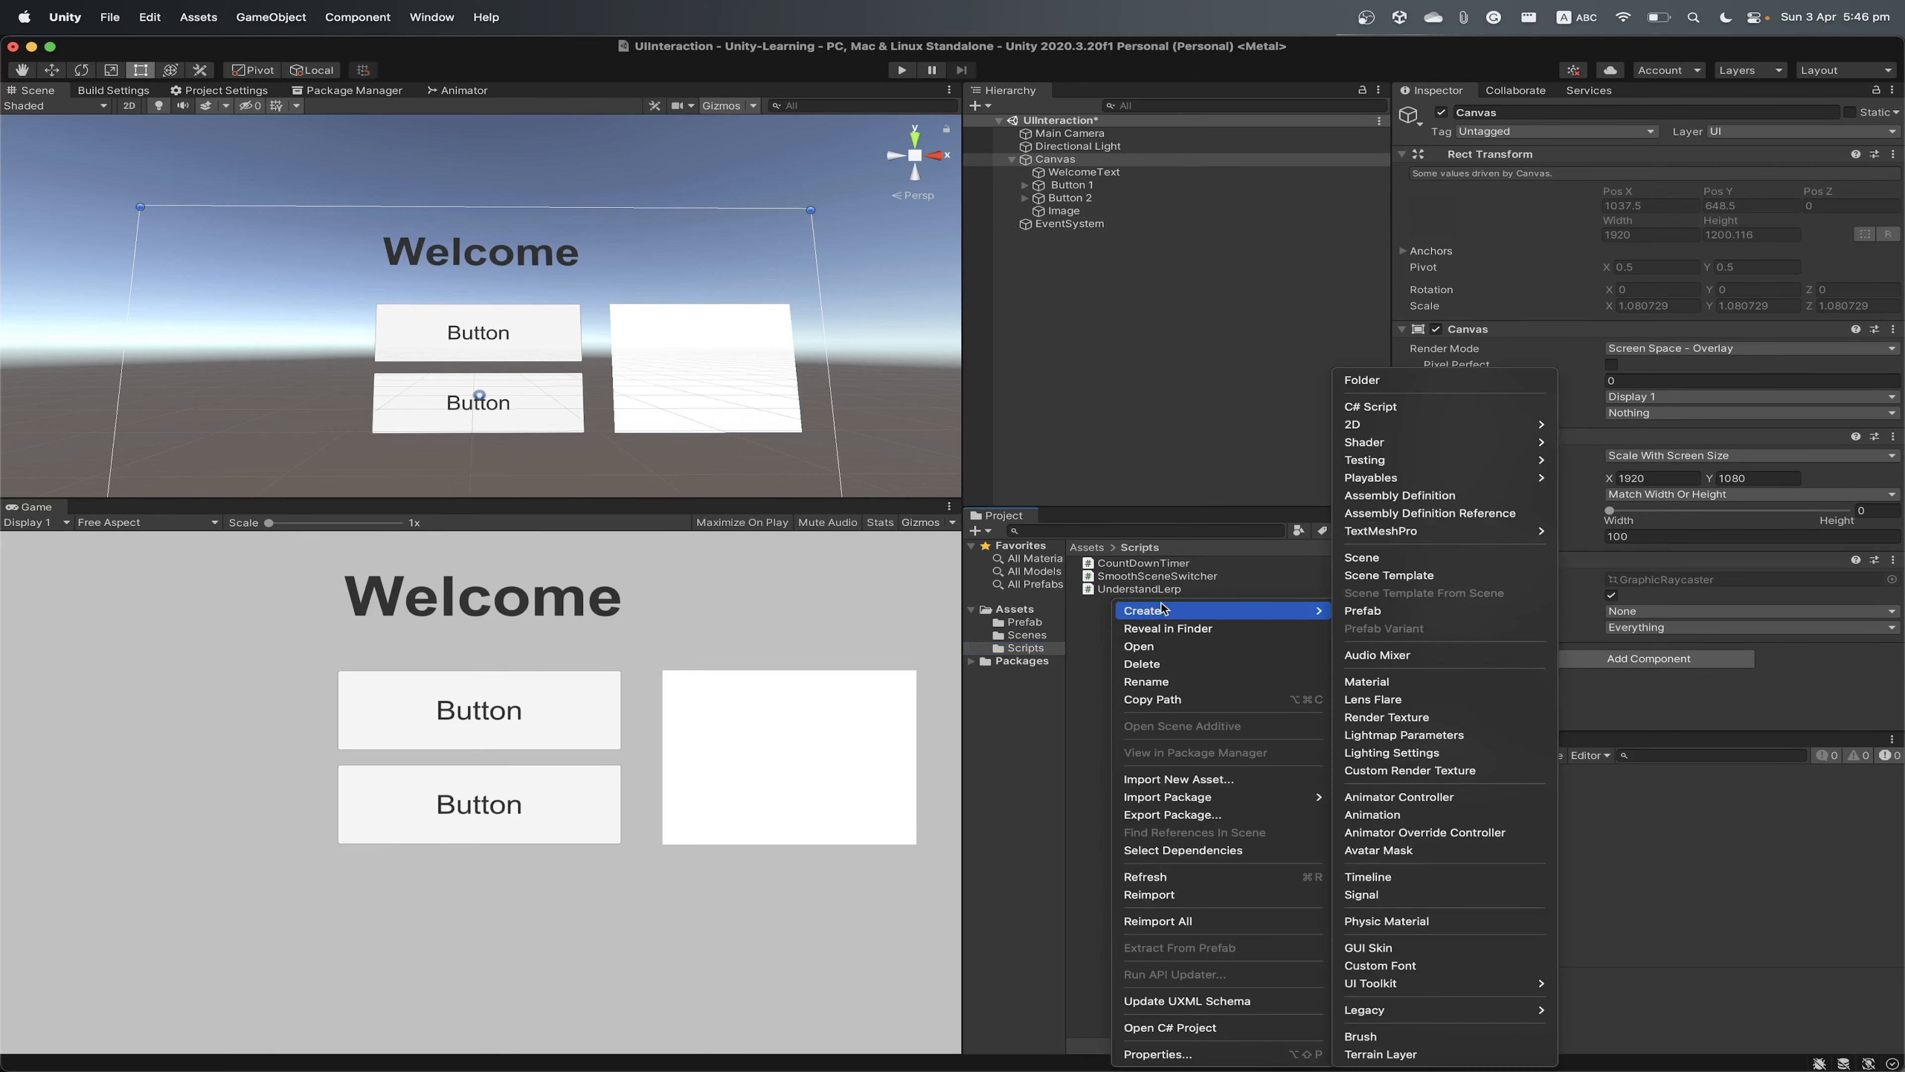
left_click(1384, 408)
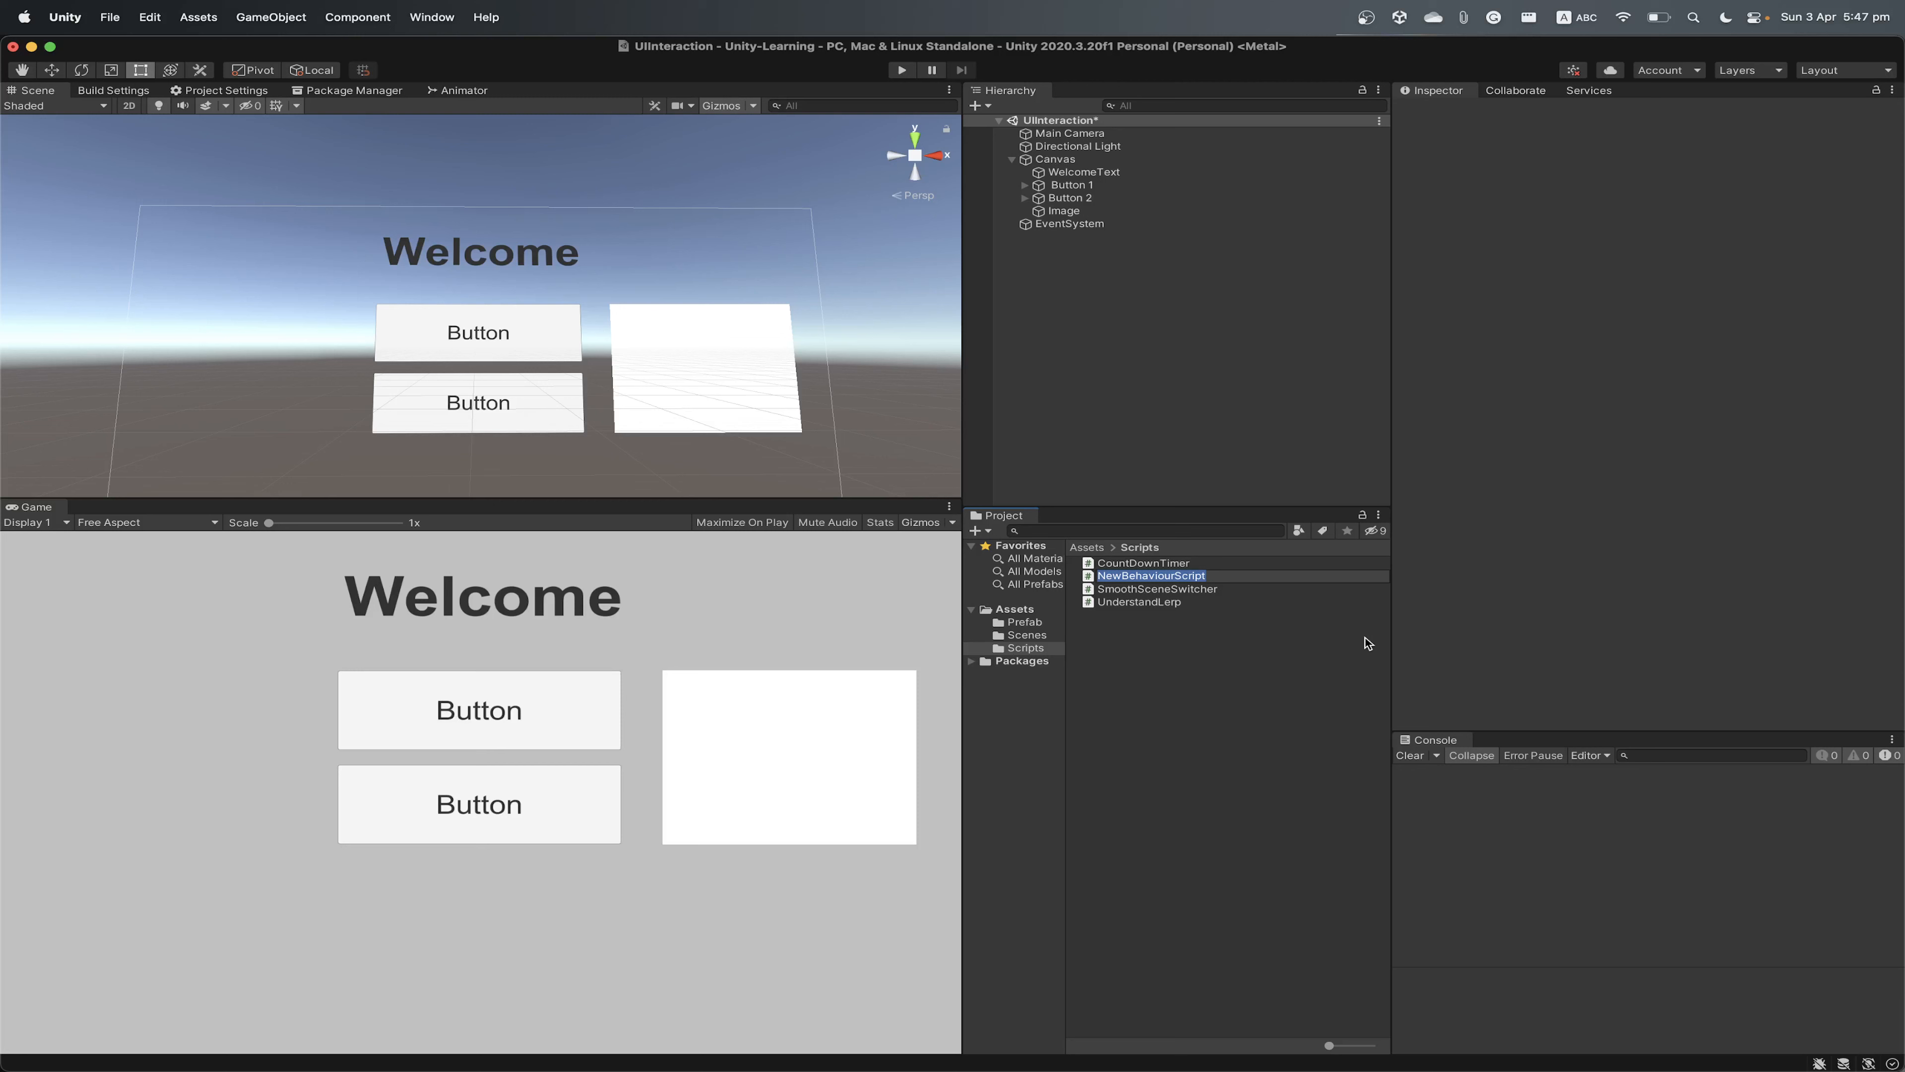
type("UIManagerDemo")
key("Return")
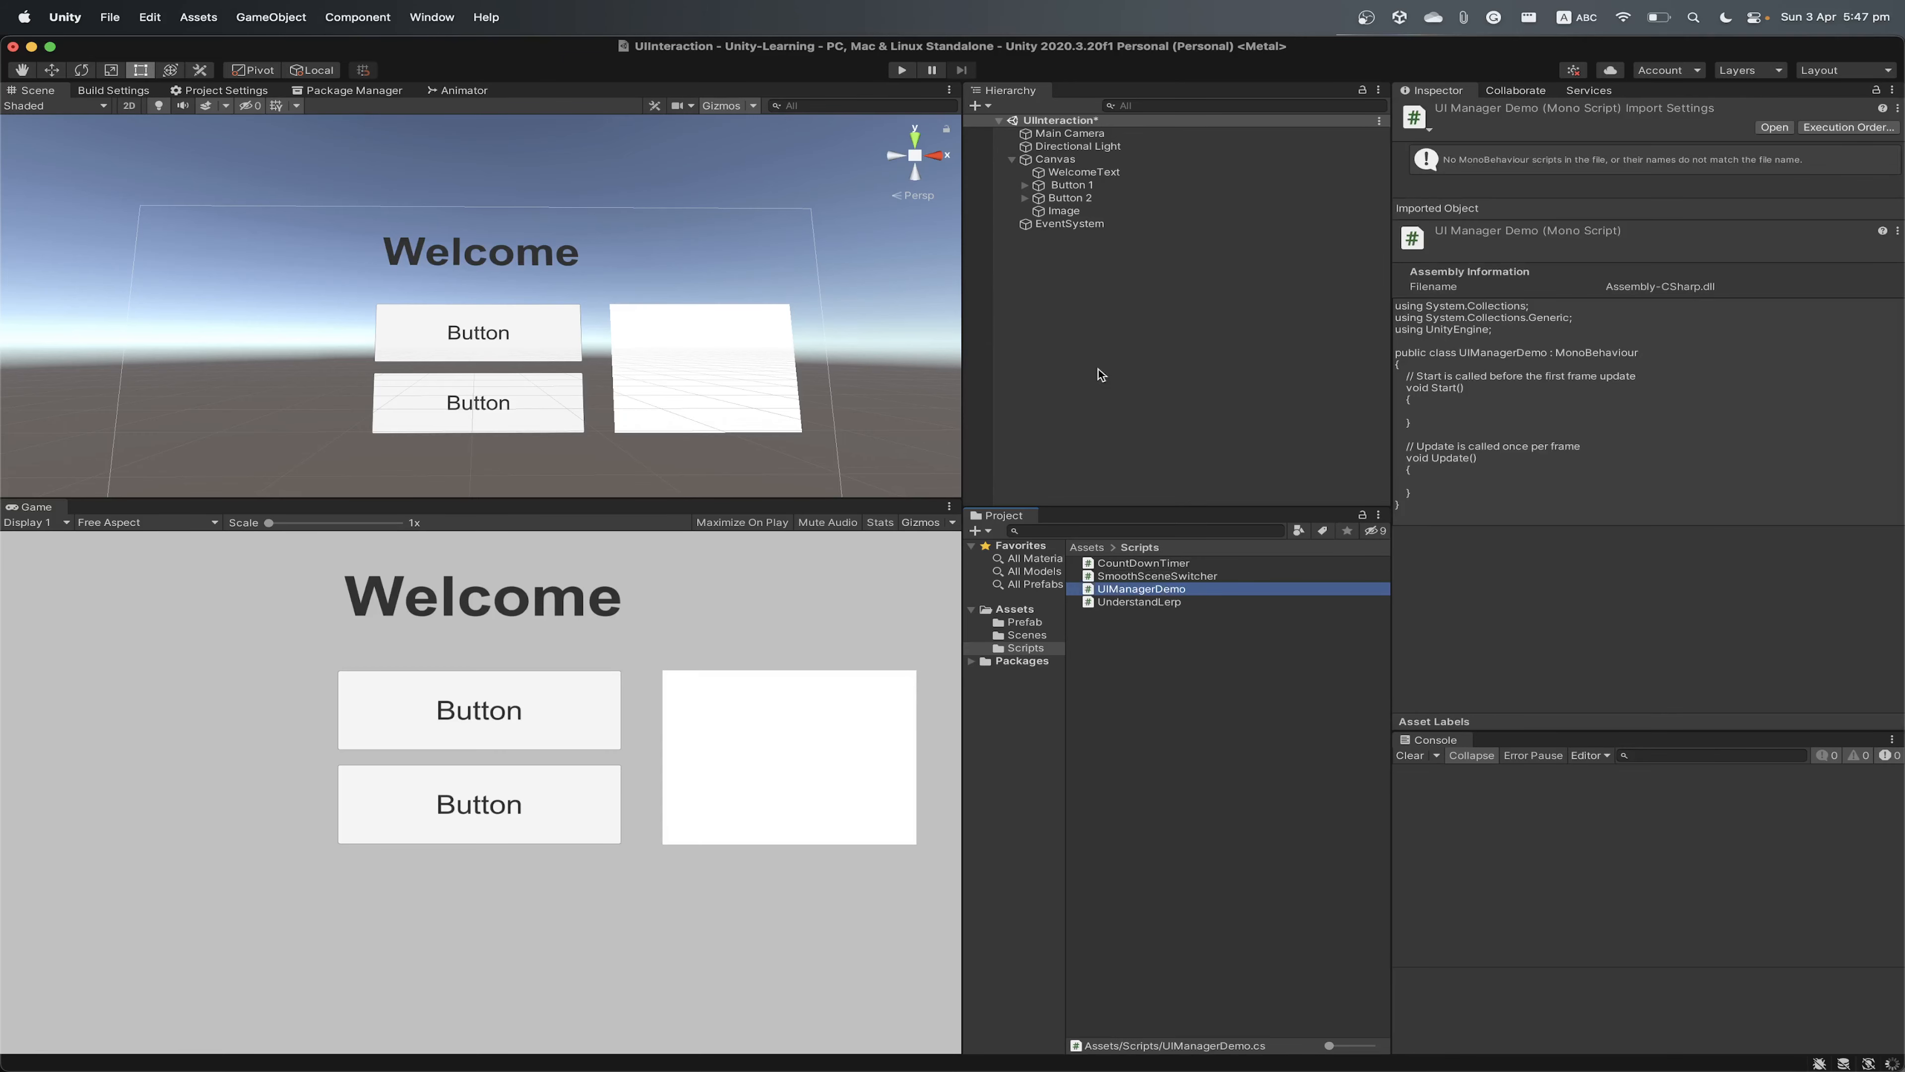
Attach the UIManagerDemo script to the Canvas as a component and clear the console
left_click(1058, 160)
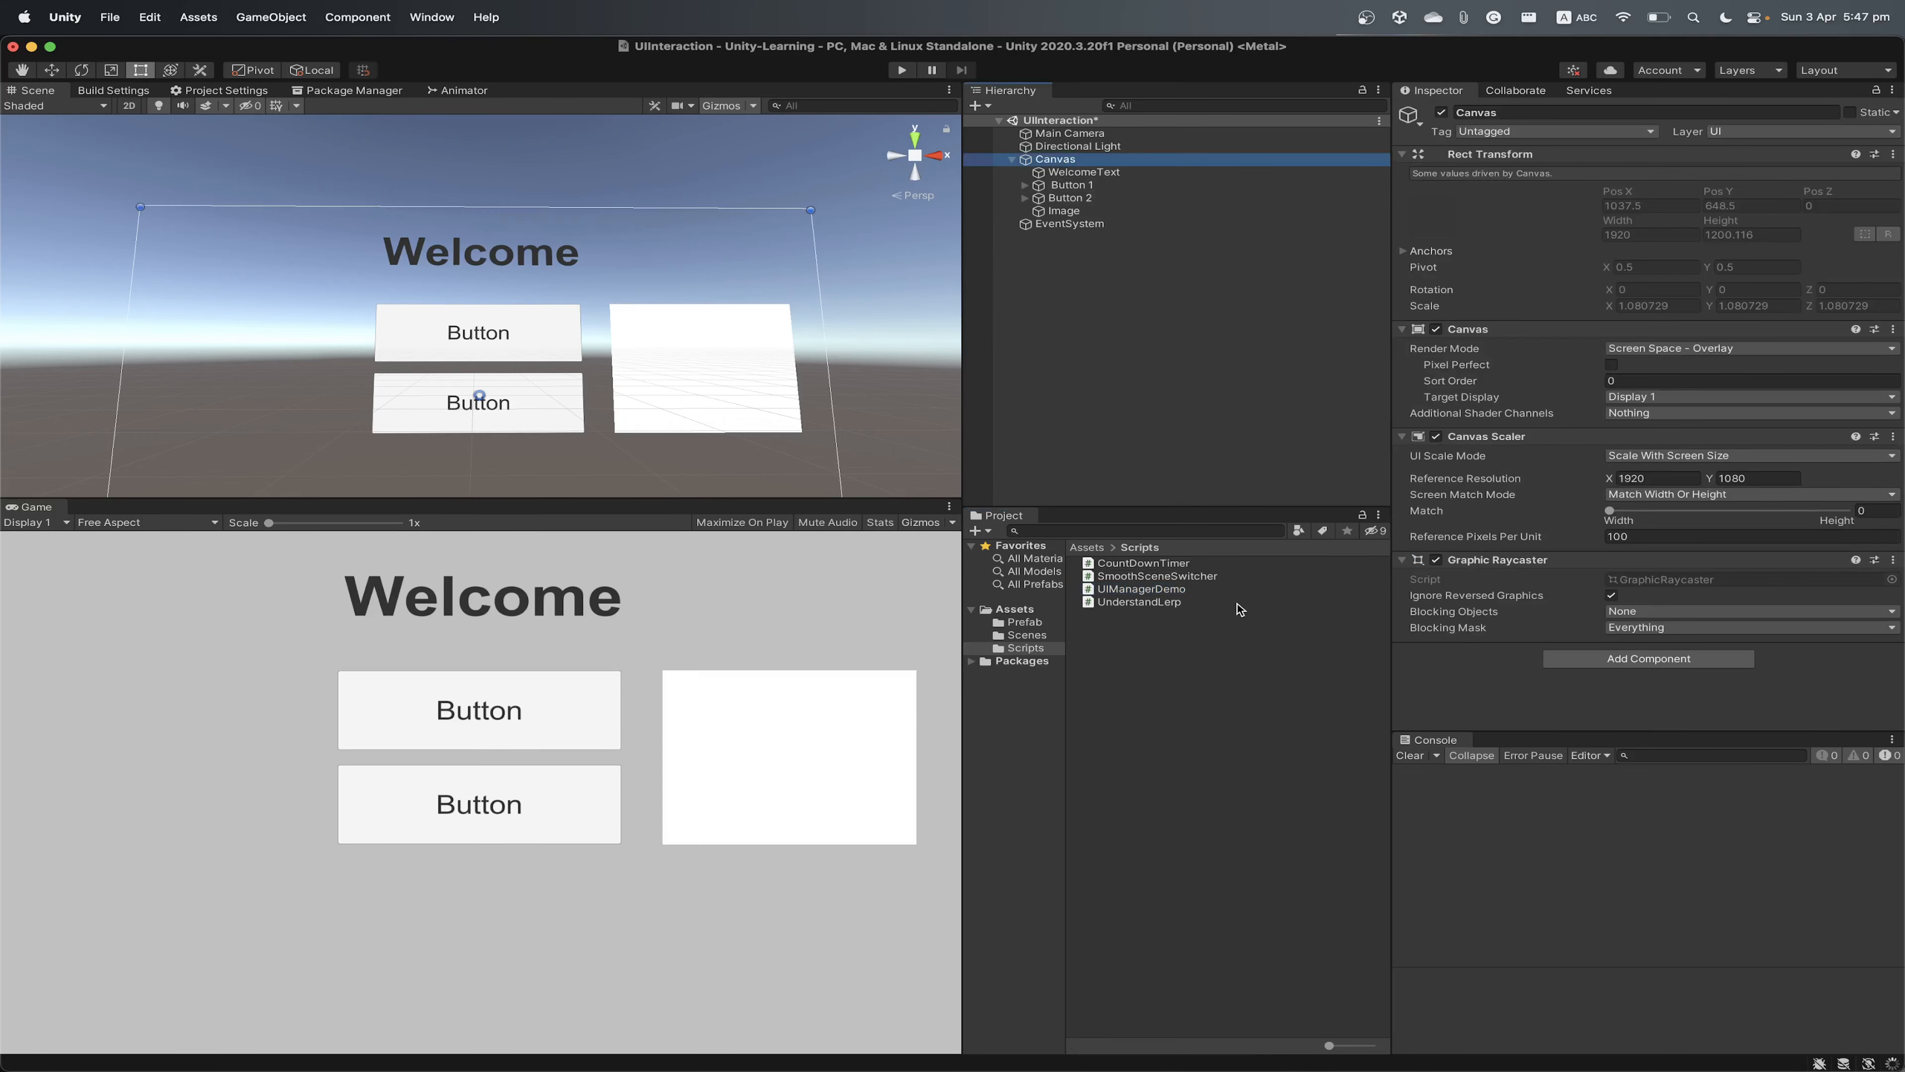
left_click_drag(1133, 591, 1472, 629)
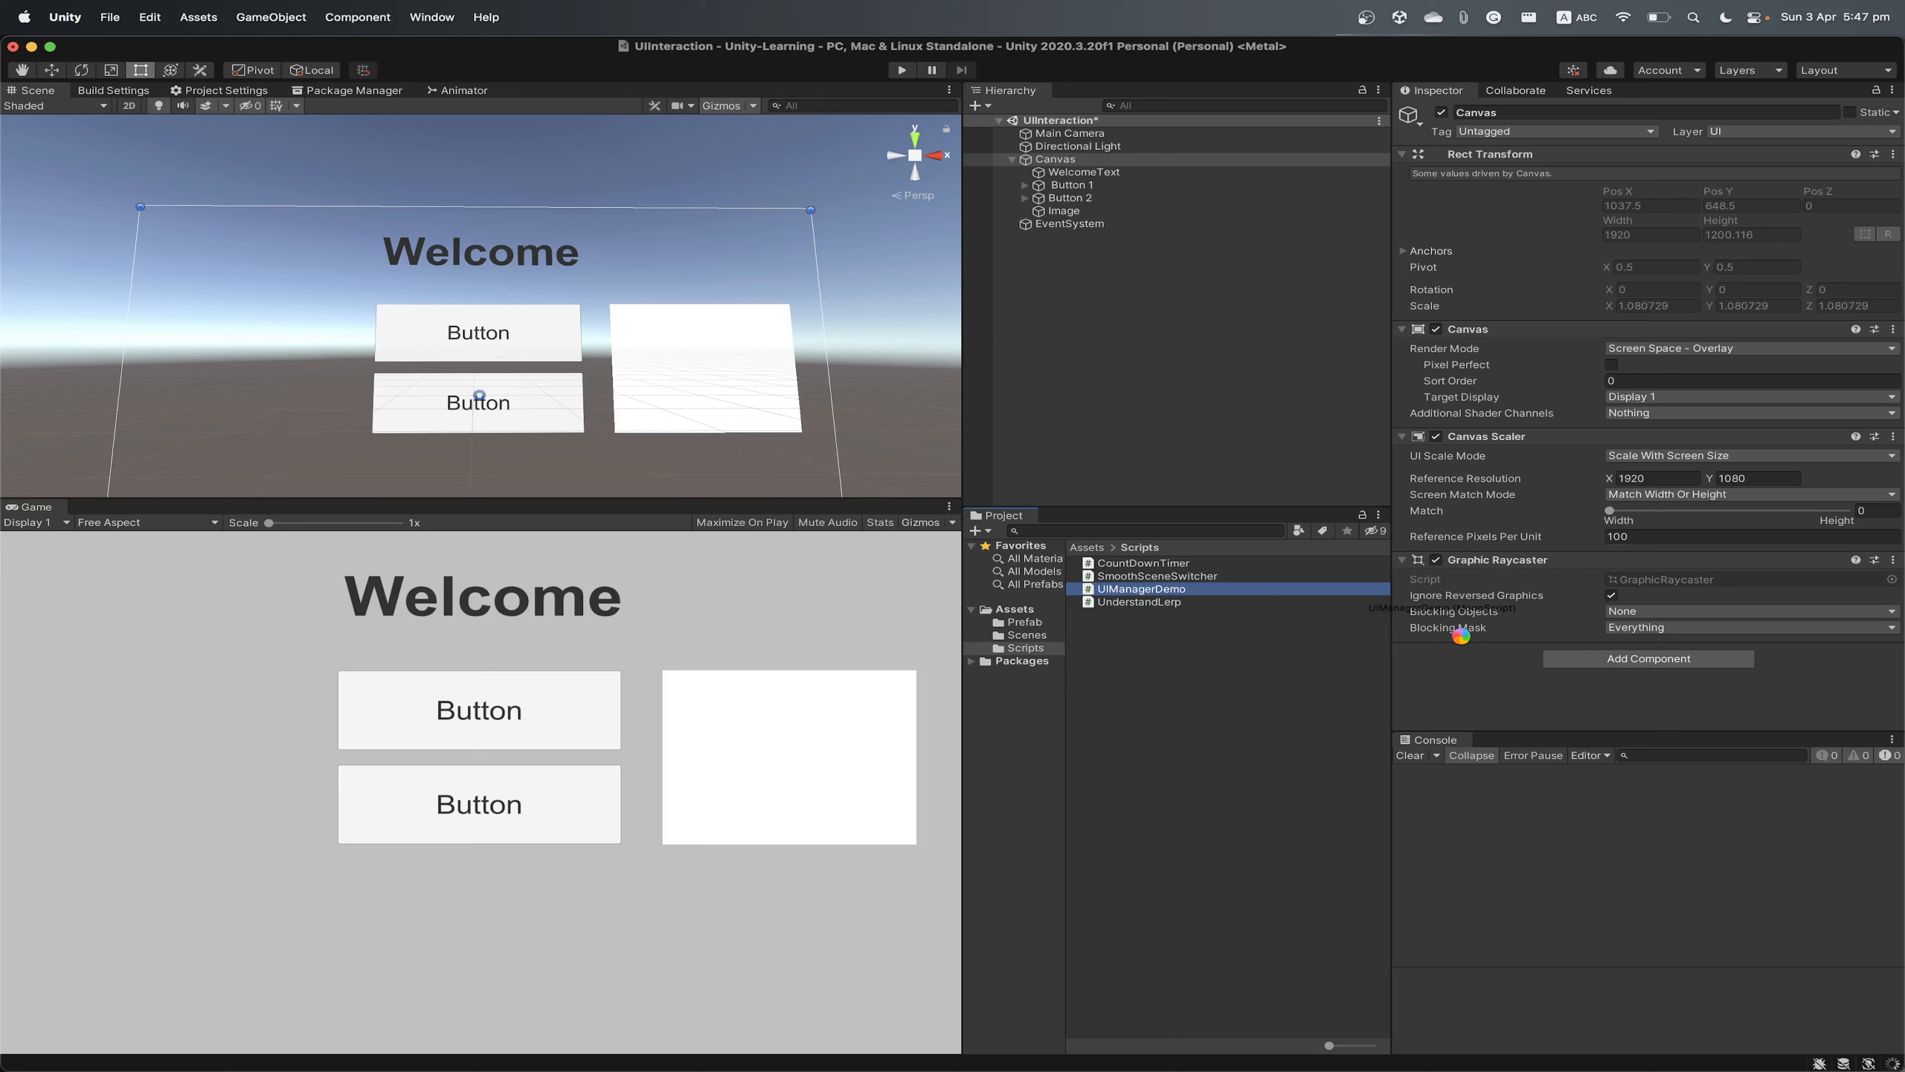
left_click_drag(1465, 642, 1514, 650)
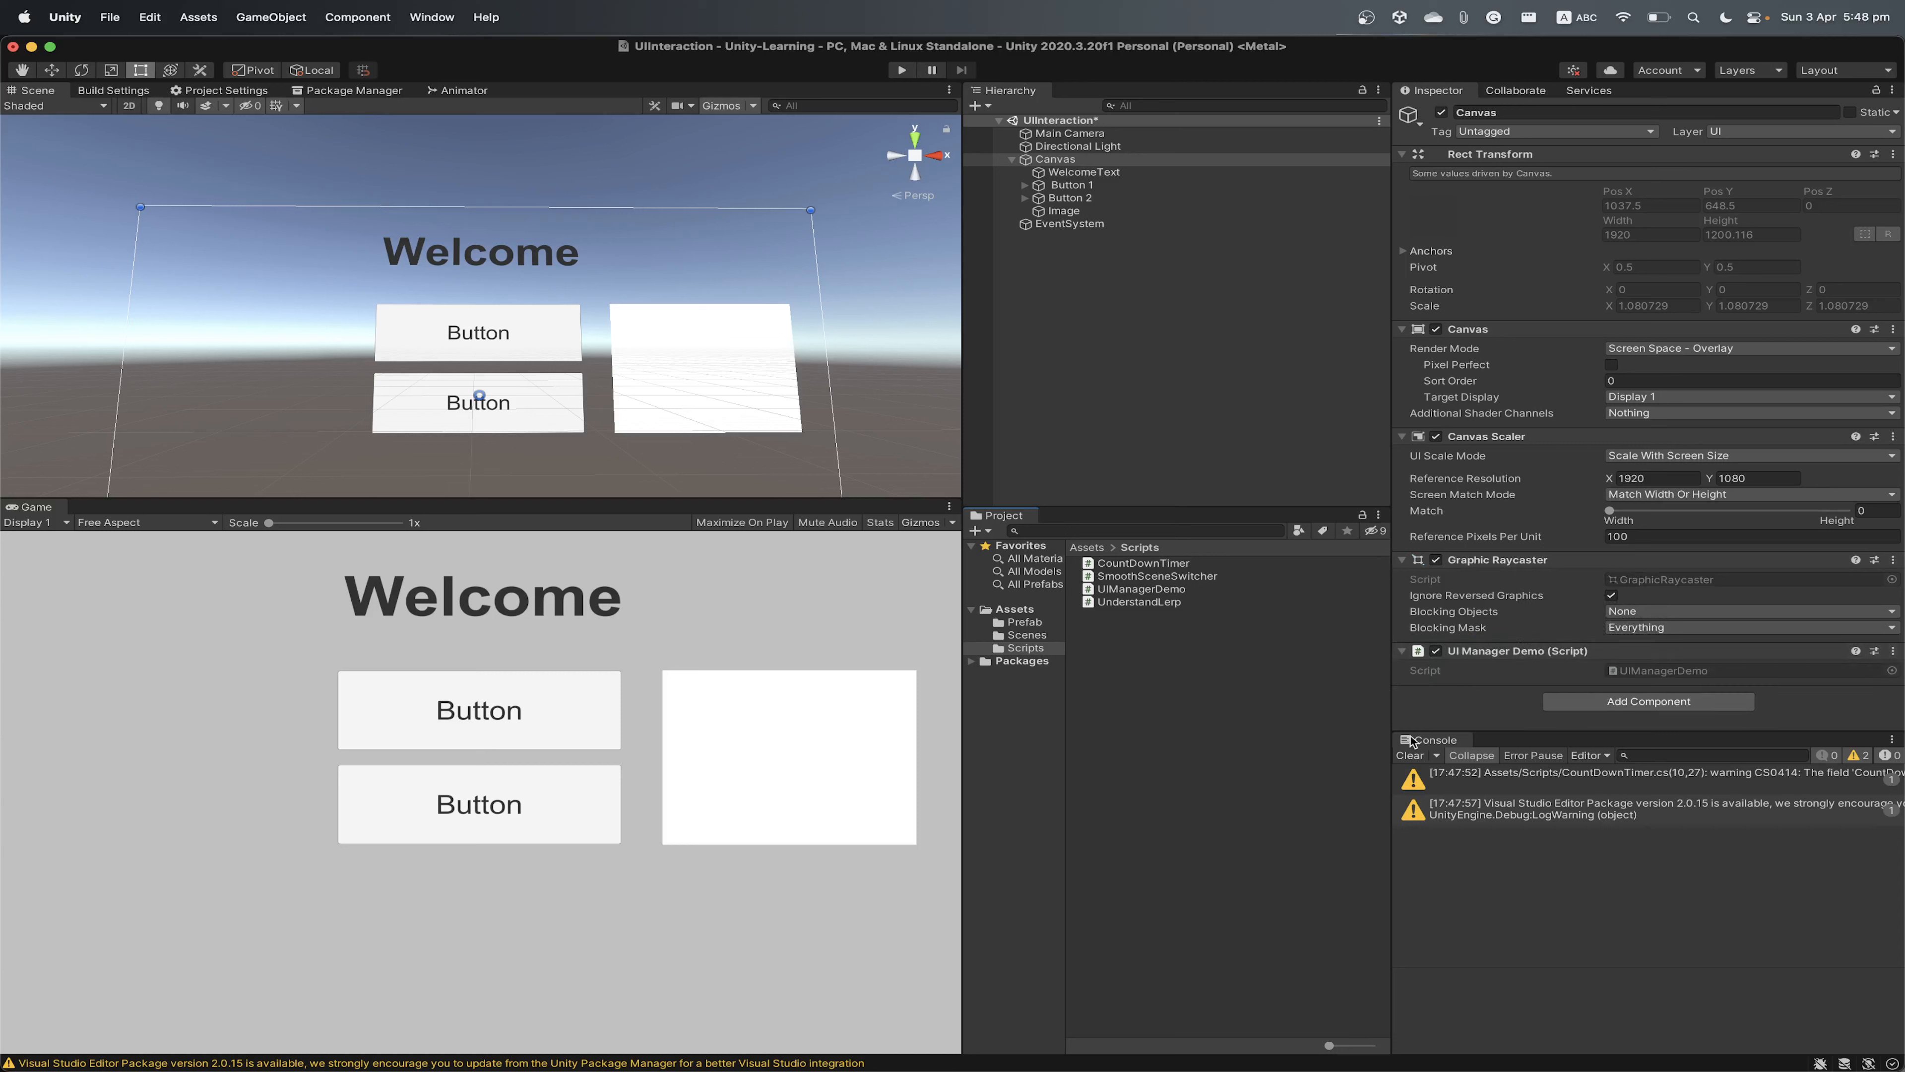
left_click(1410, 756)
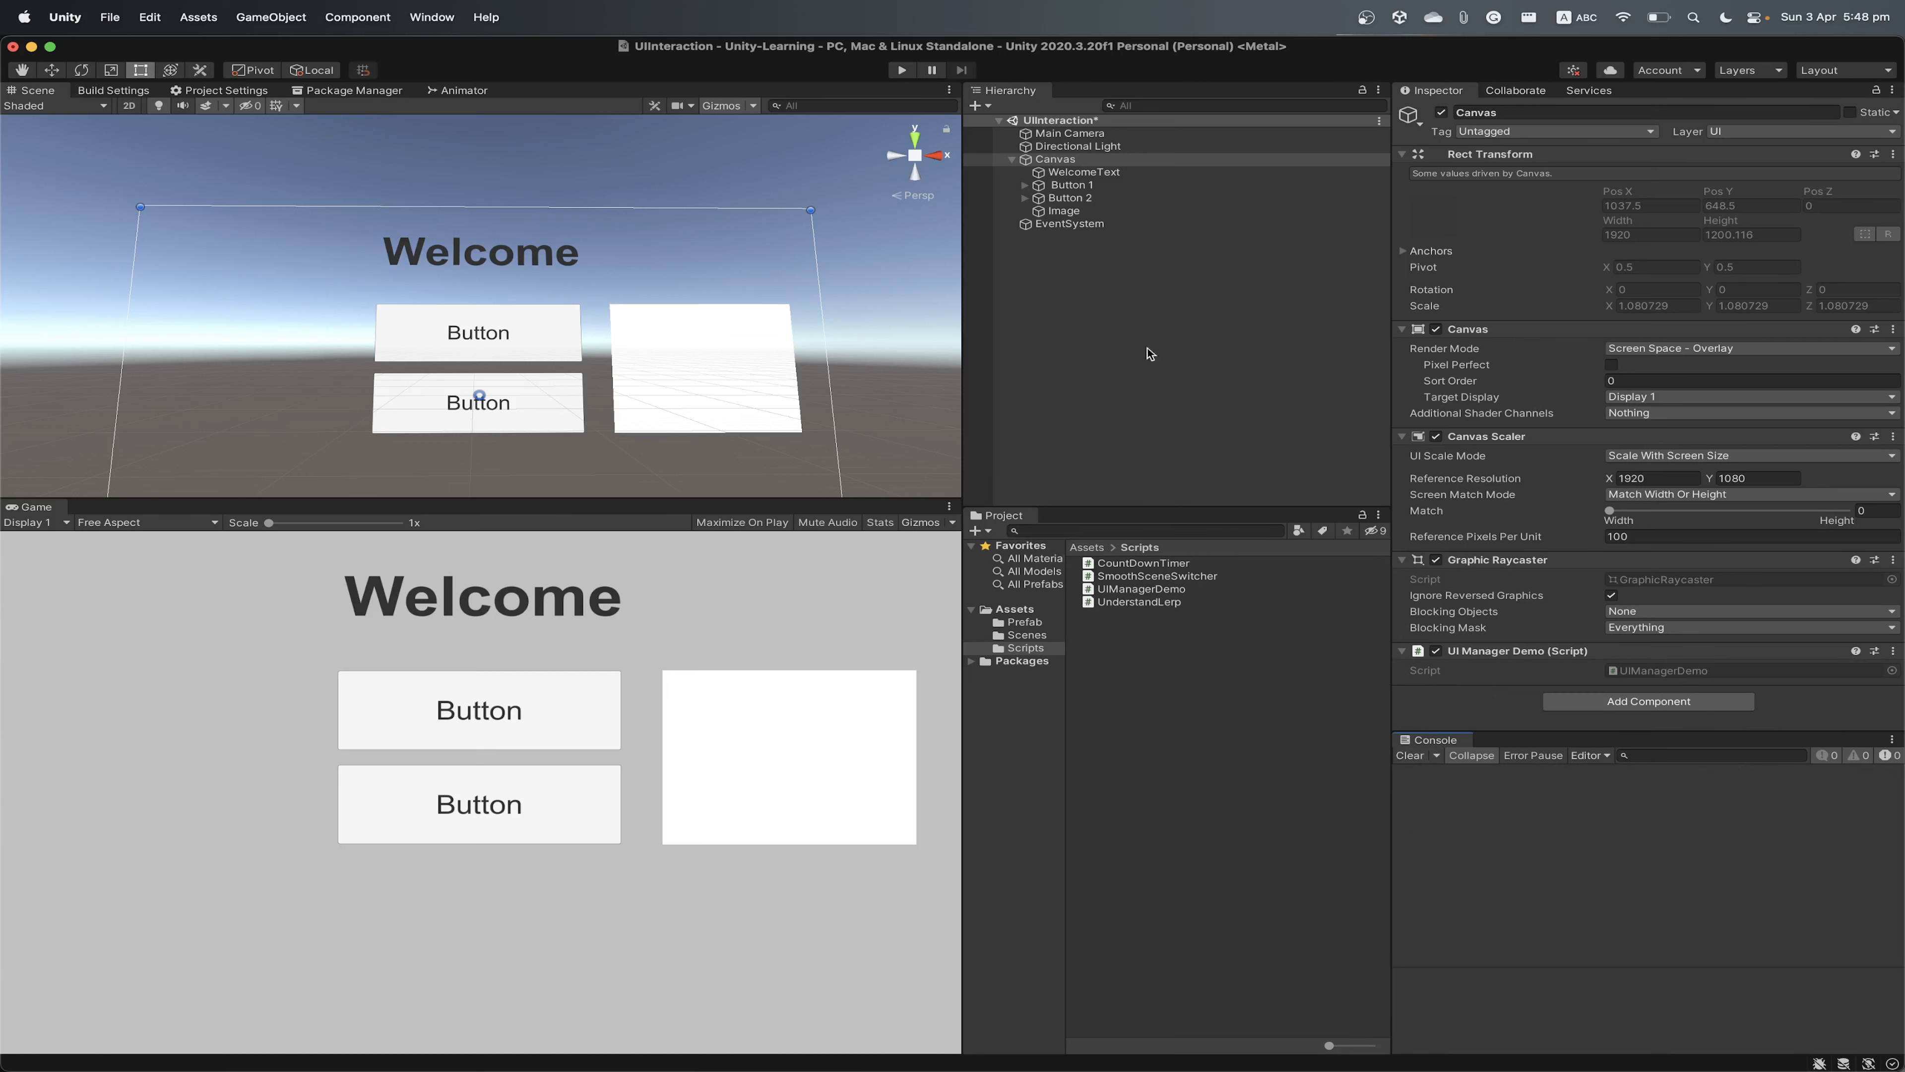
left_click(1050, 160)
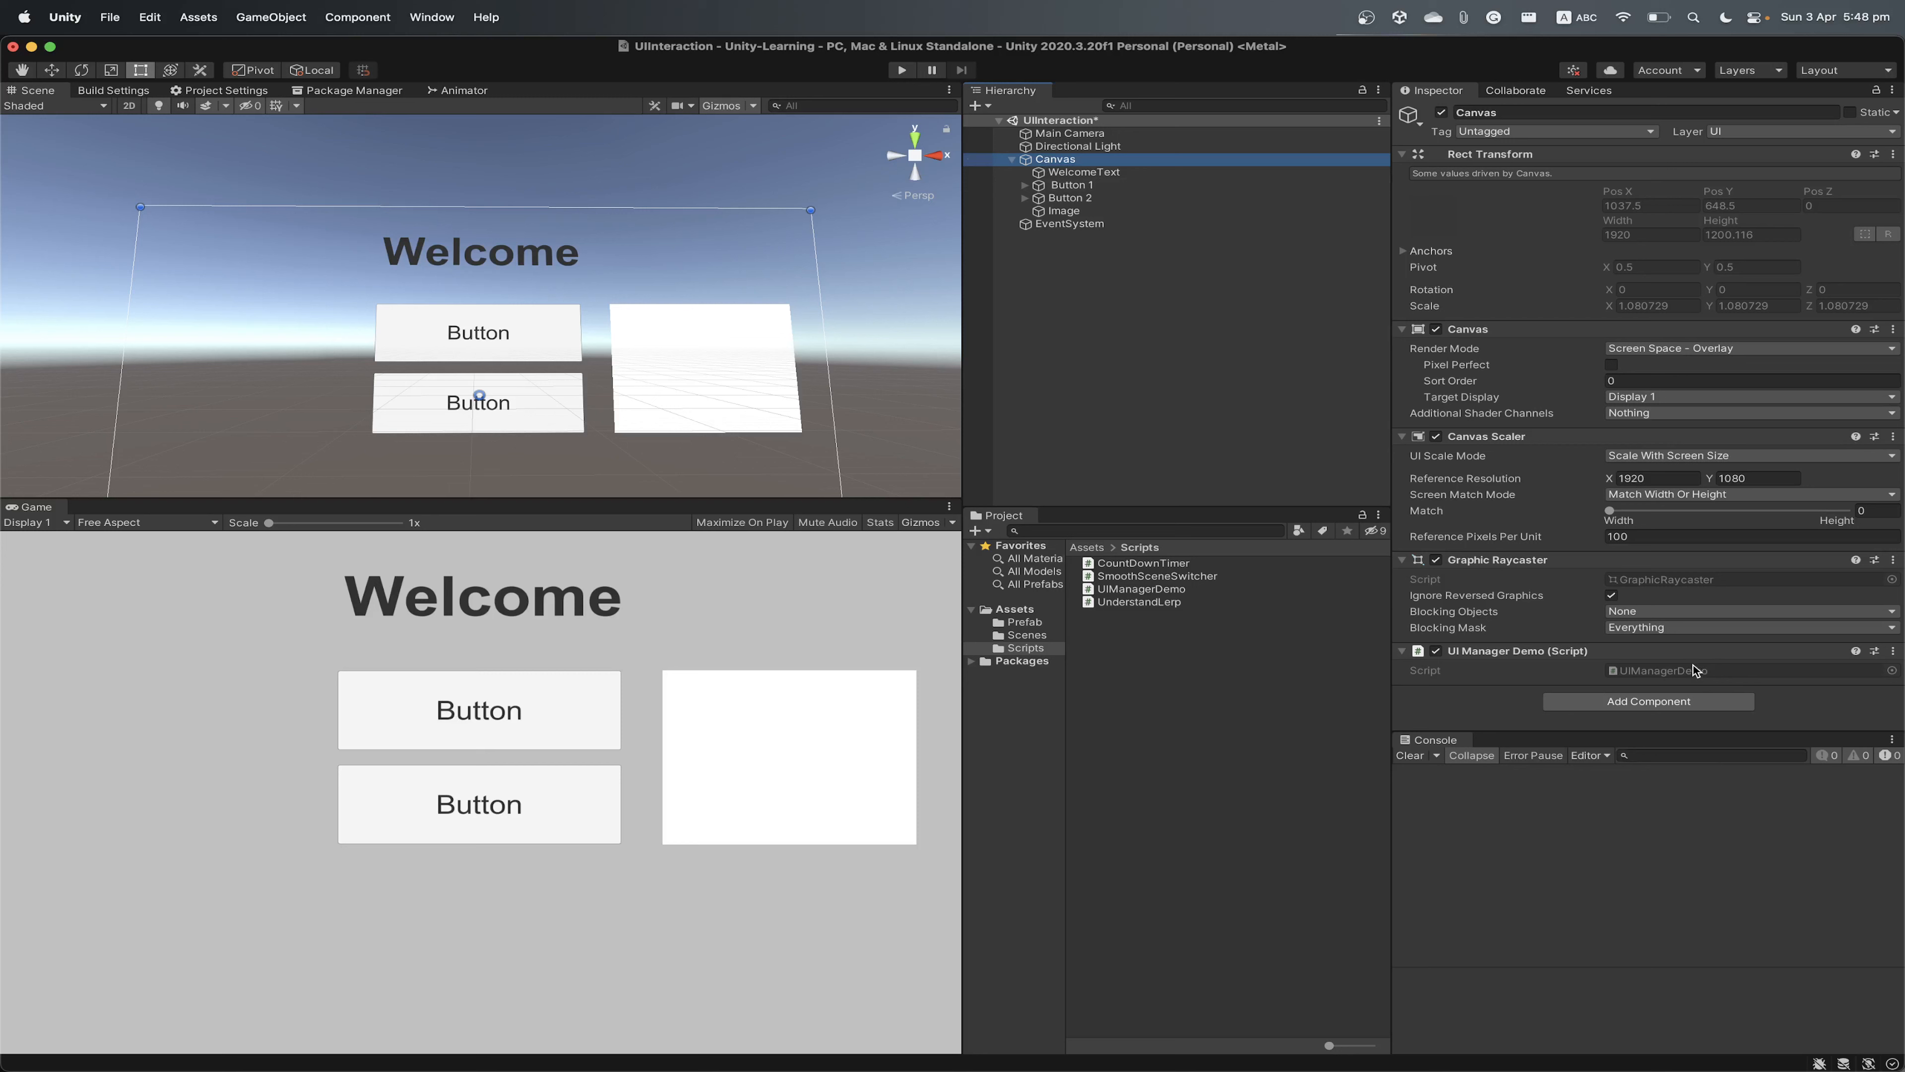
Move the image below the two buttons to Pos X -5, Pos Y -361
left_click(1063, 211)
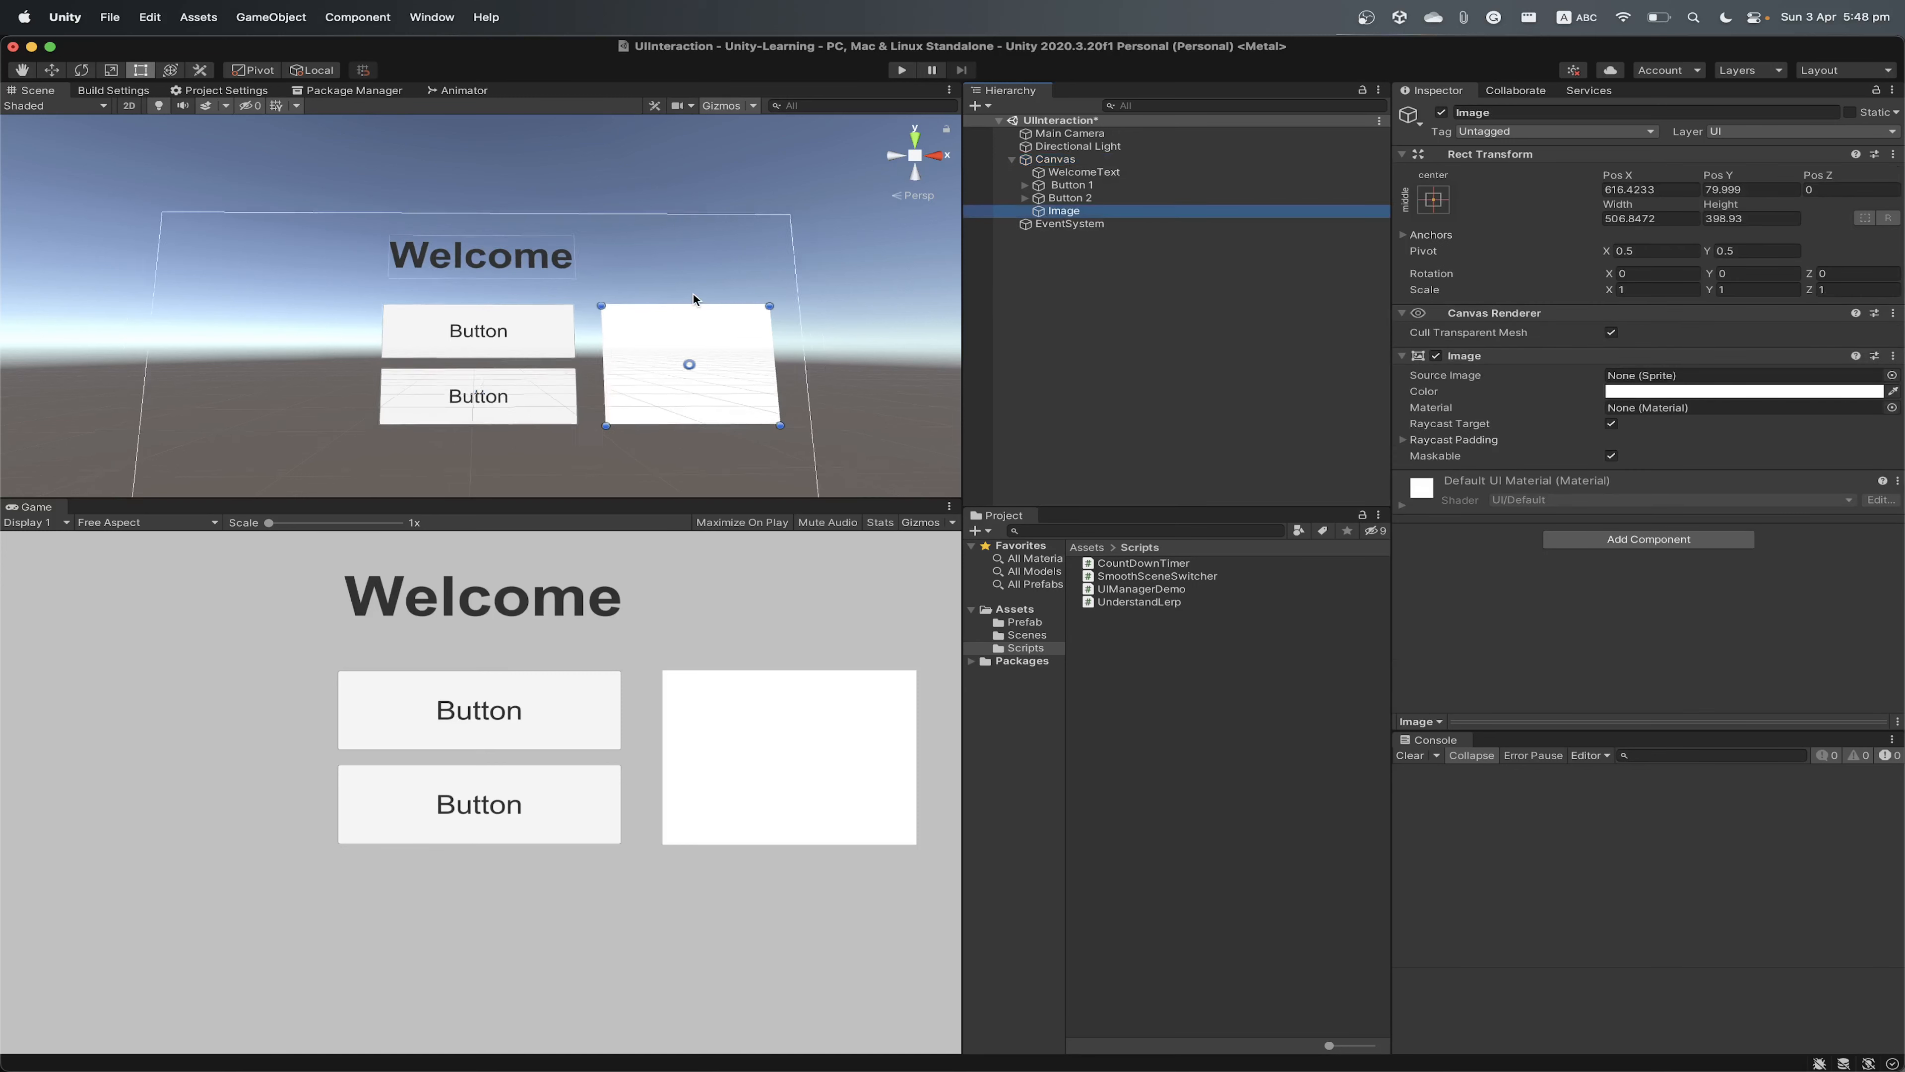
scroll(694, 293, "down", 3)
key("w")
left_click_drag(609, 278, 613, 353)
left_click_drag(686, 423, 551, 419)
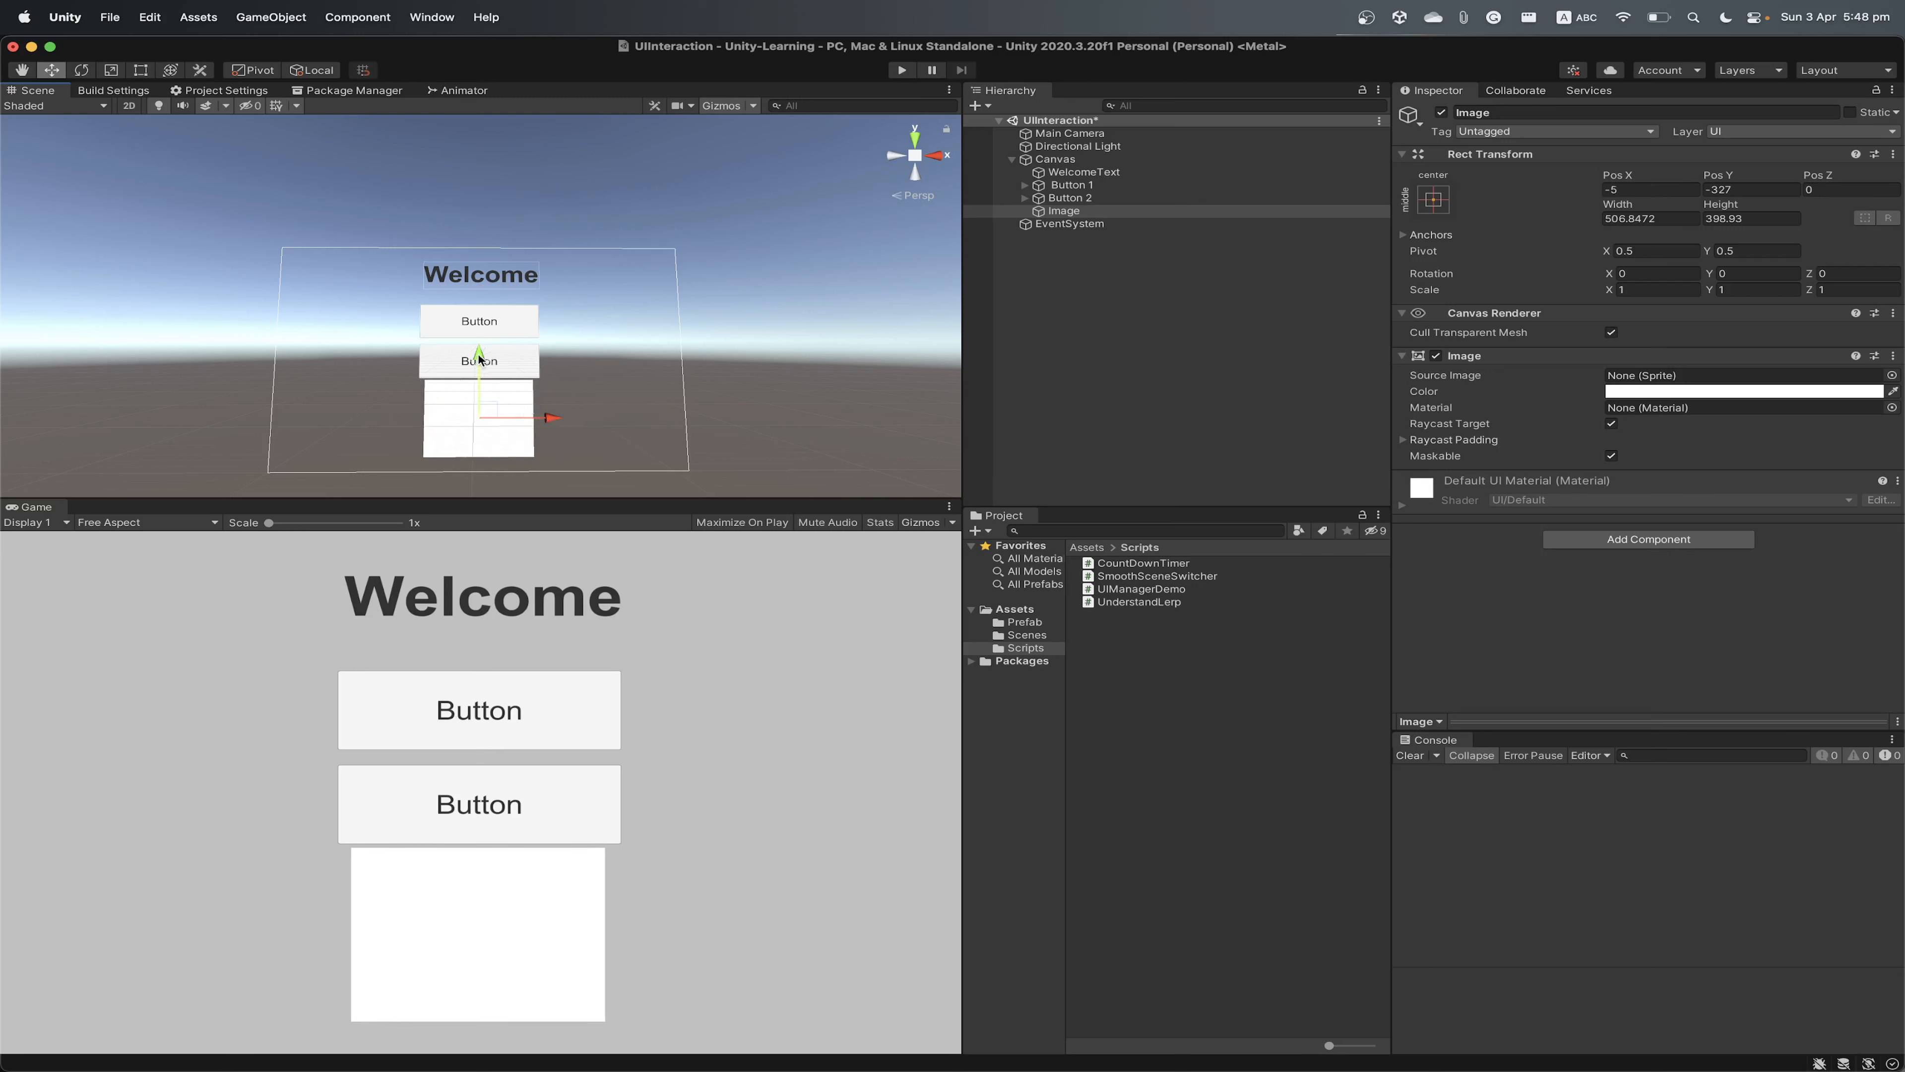
left_click_drag(479, 353, 478, 359)
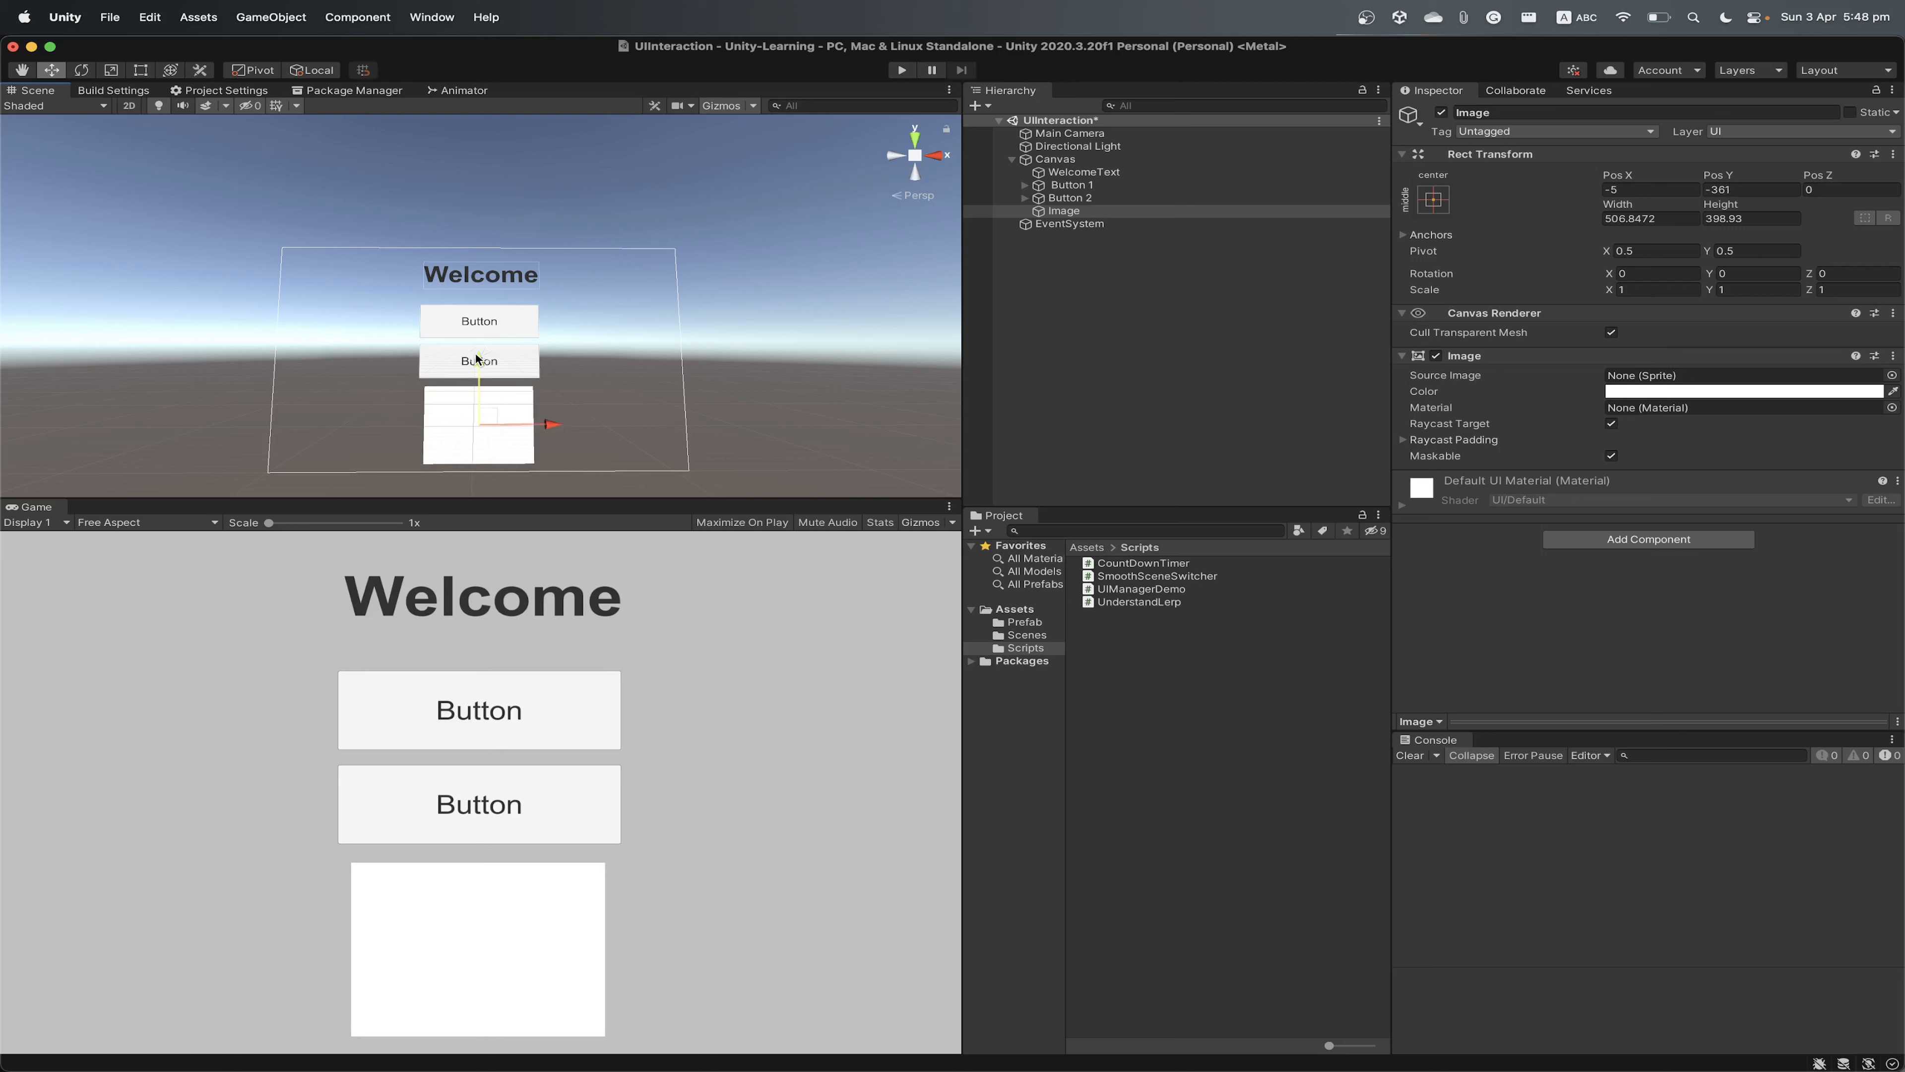
Open the Canvas's UIManagerDemo script in Visual Studio and place the cursor after the Update method
left_click(1088, 159)
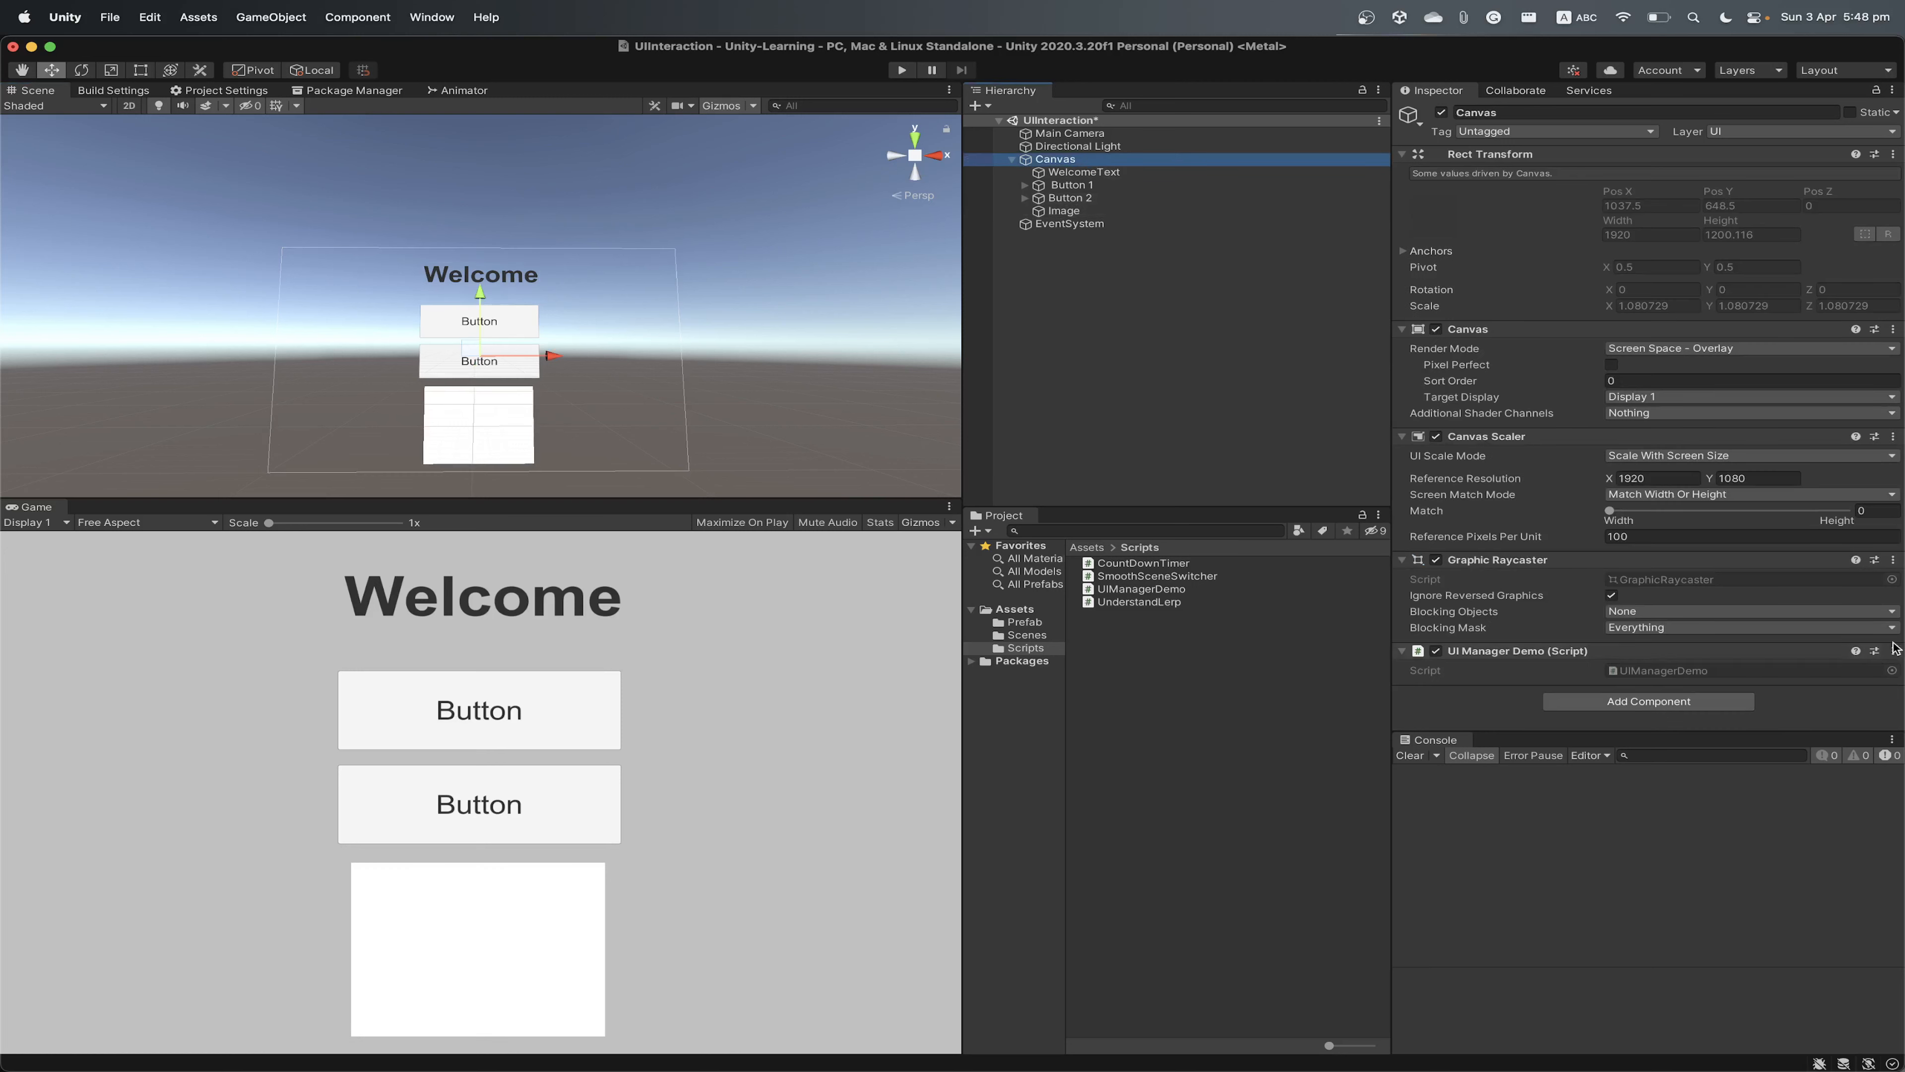
left_click(1748, 672)
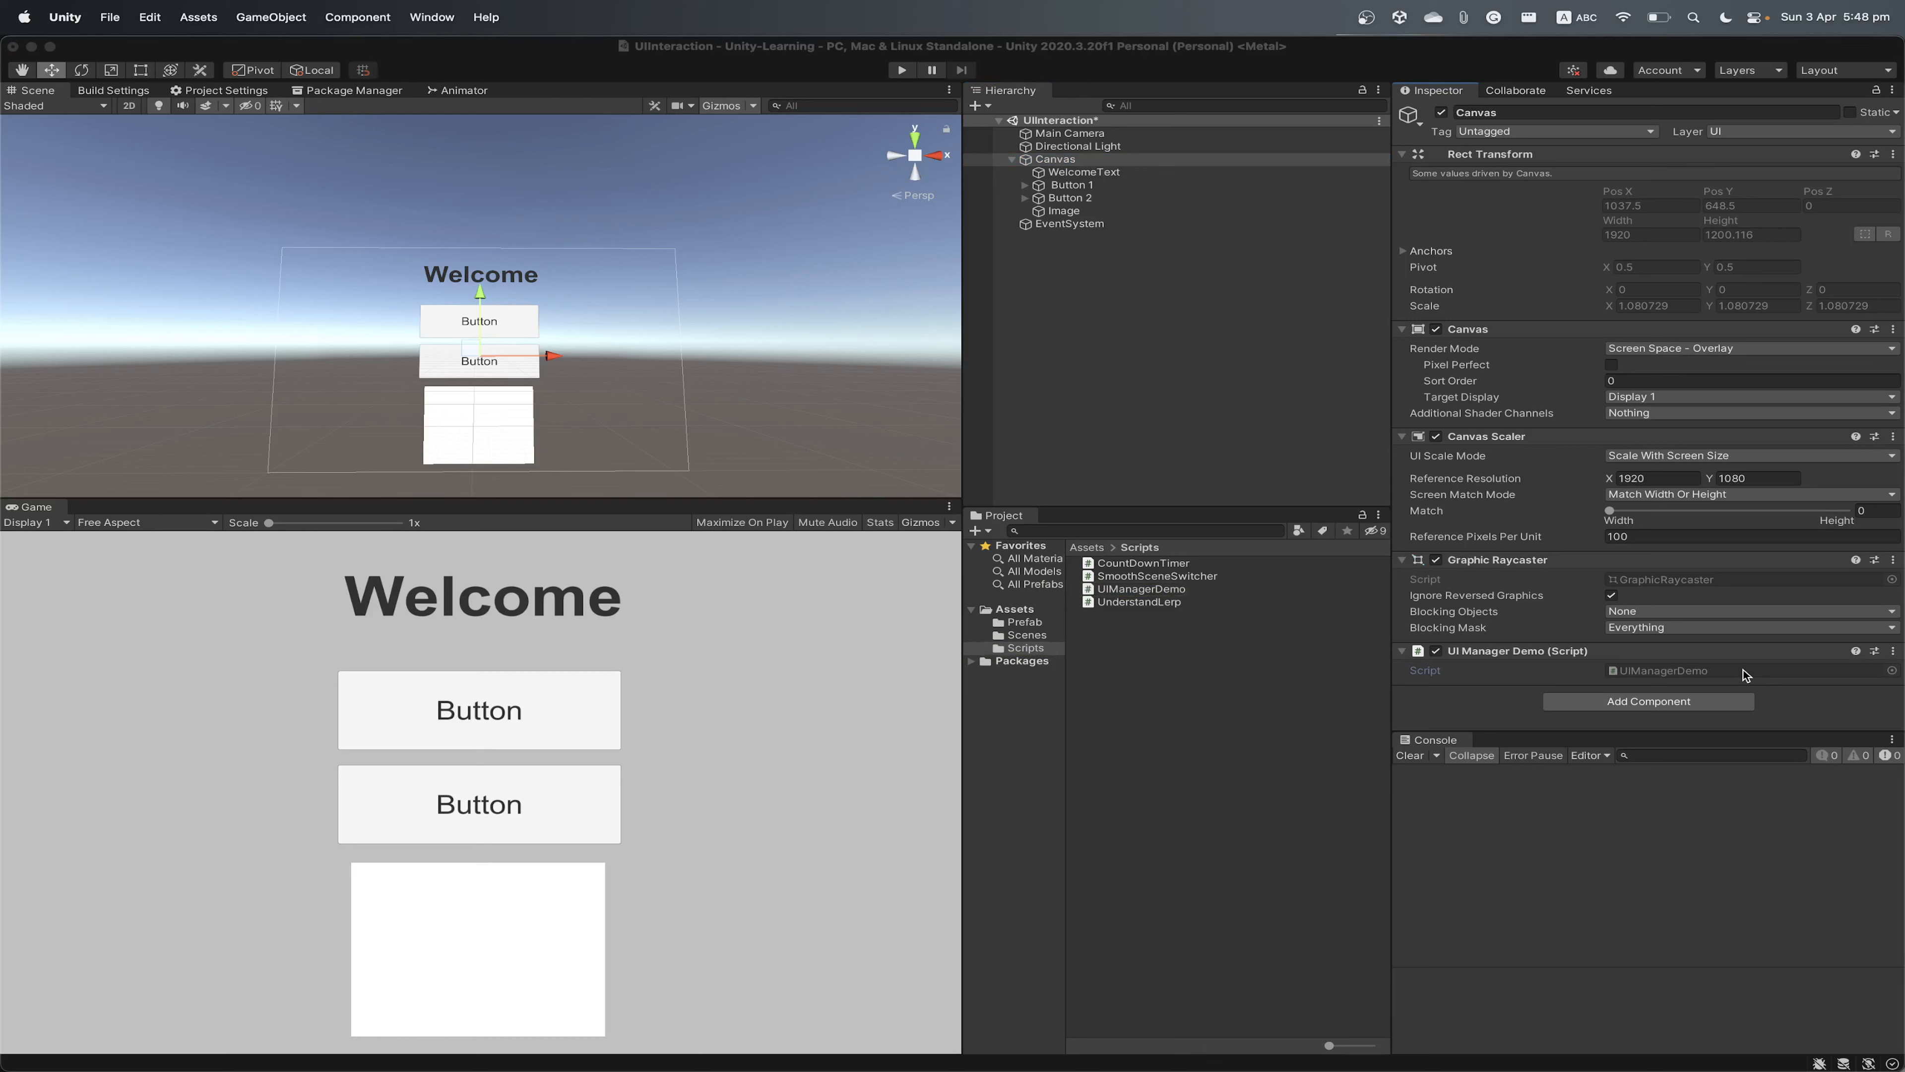
double_click(1745, 672)
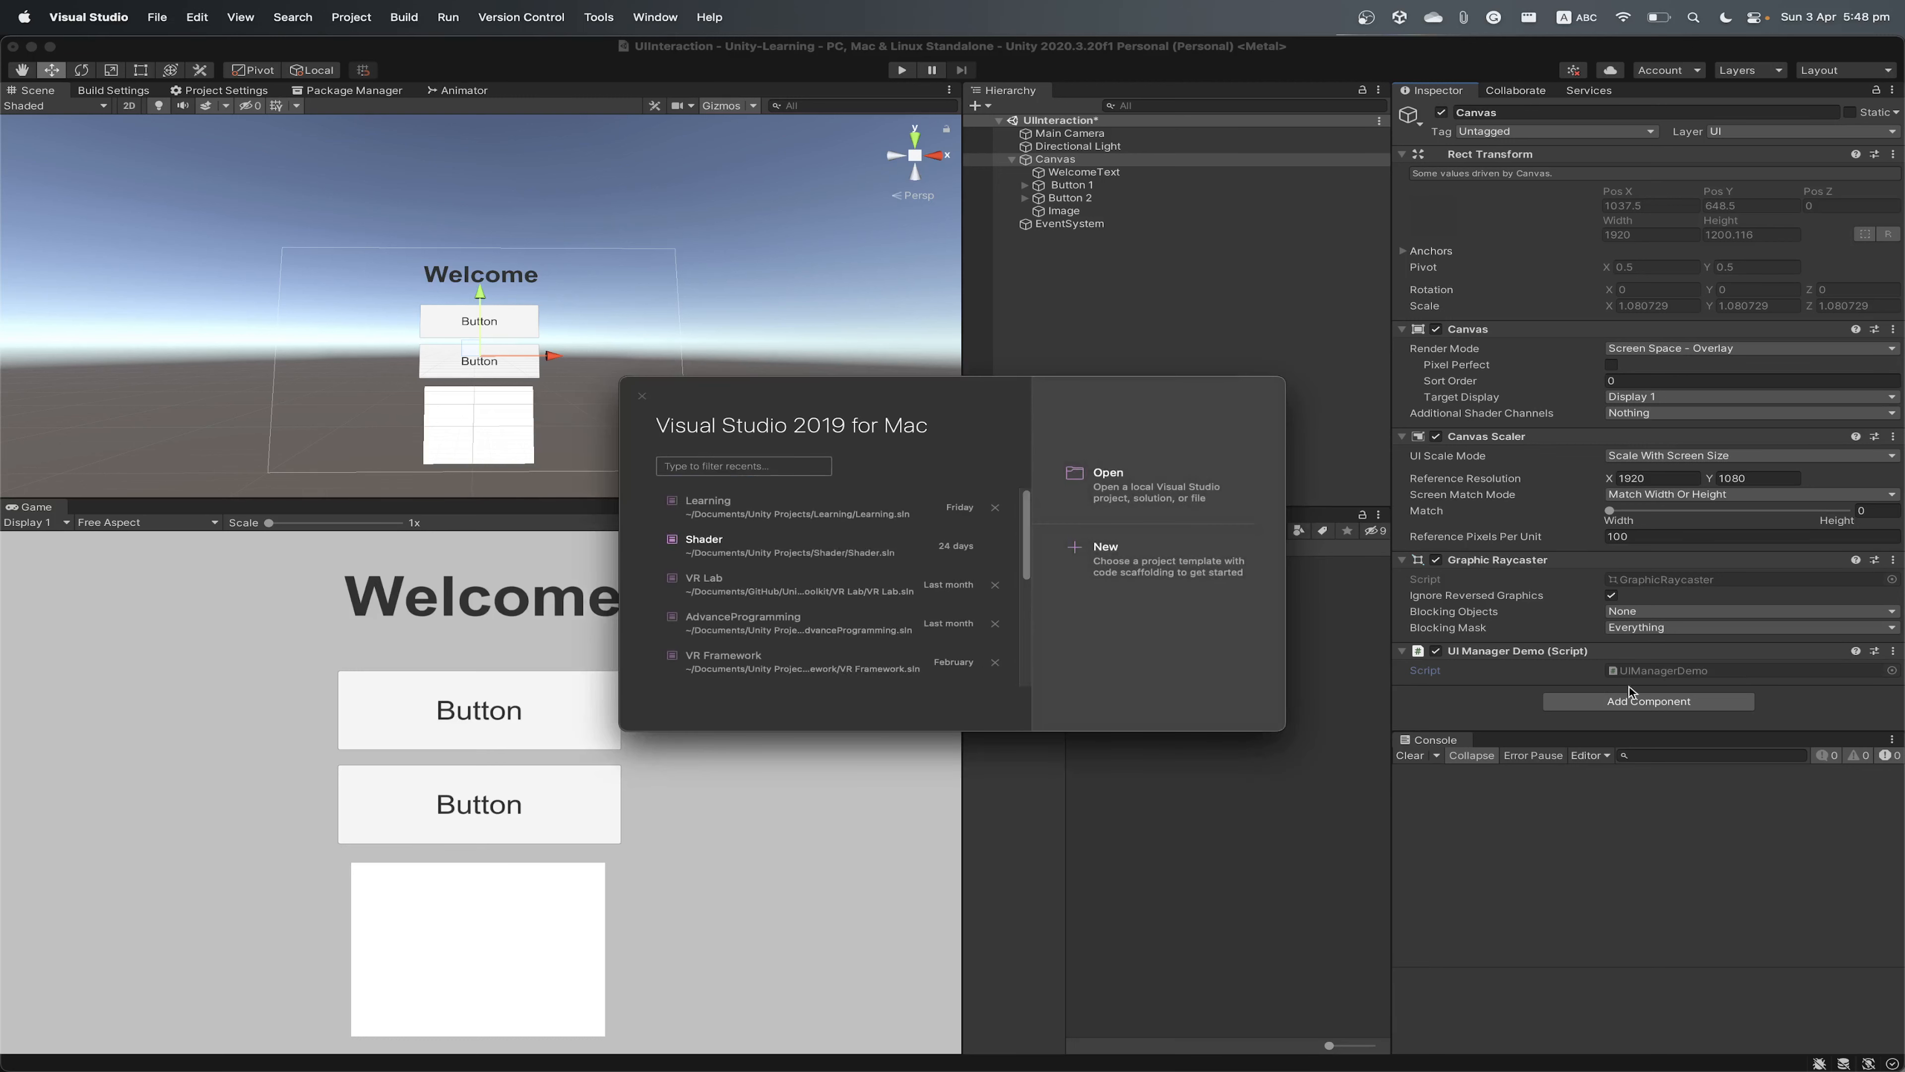
left_click(1643, 675)
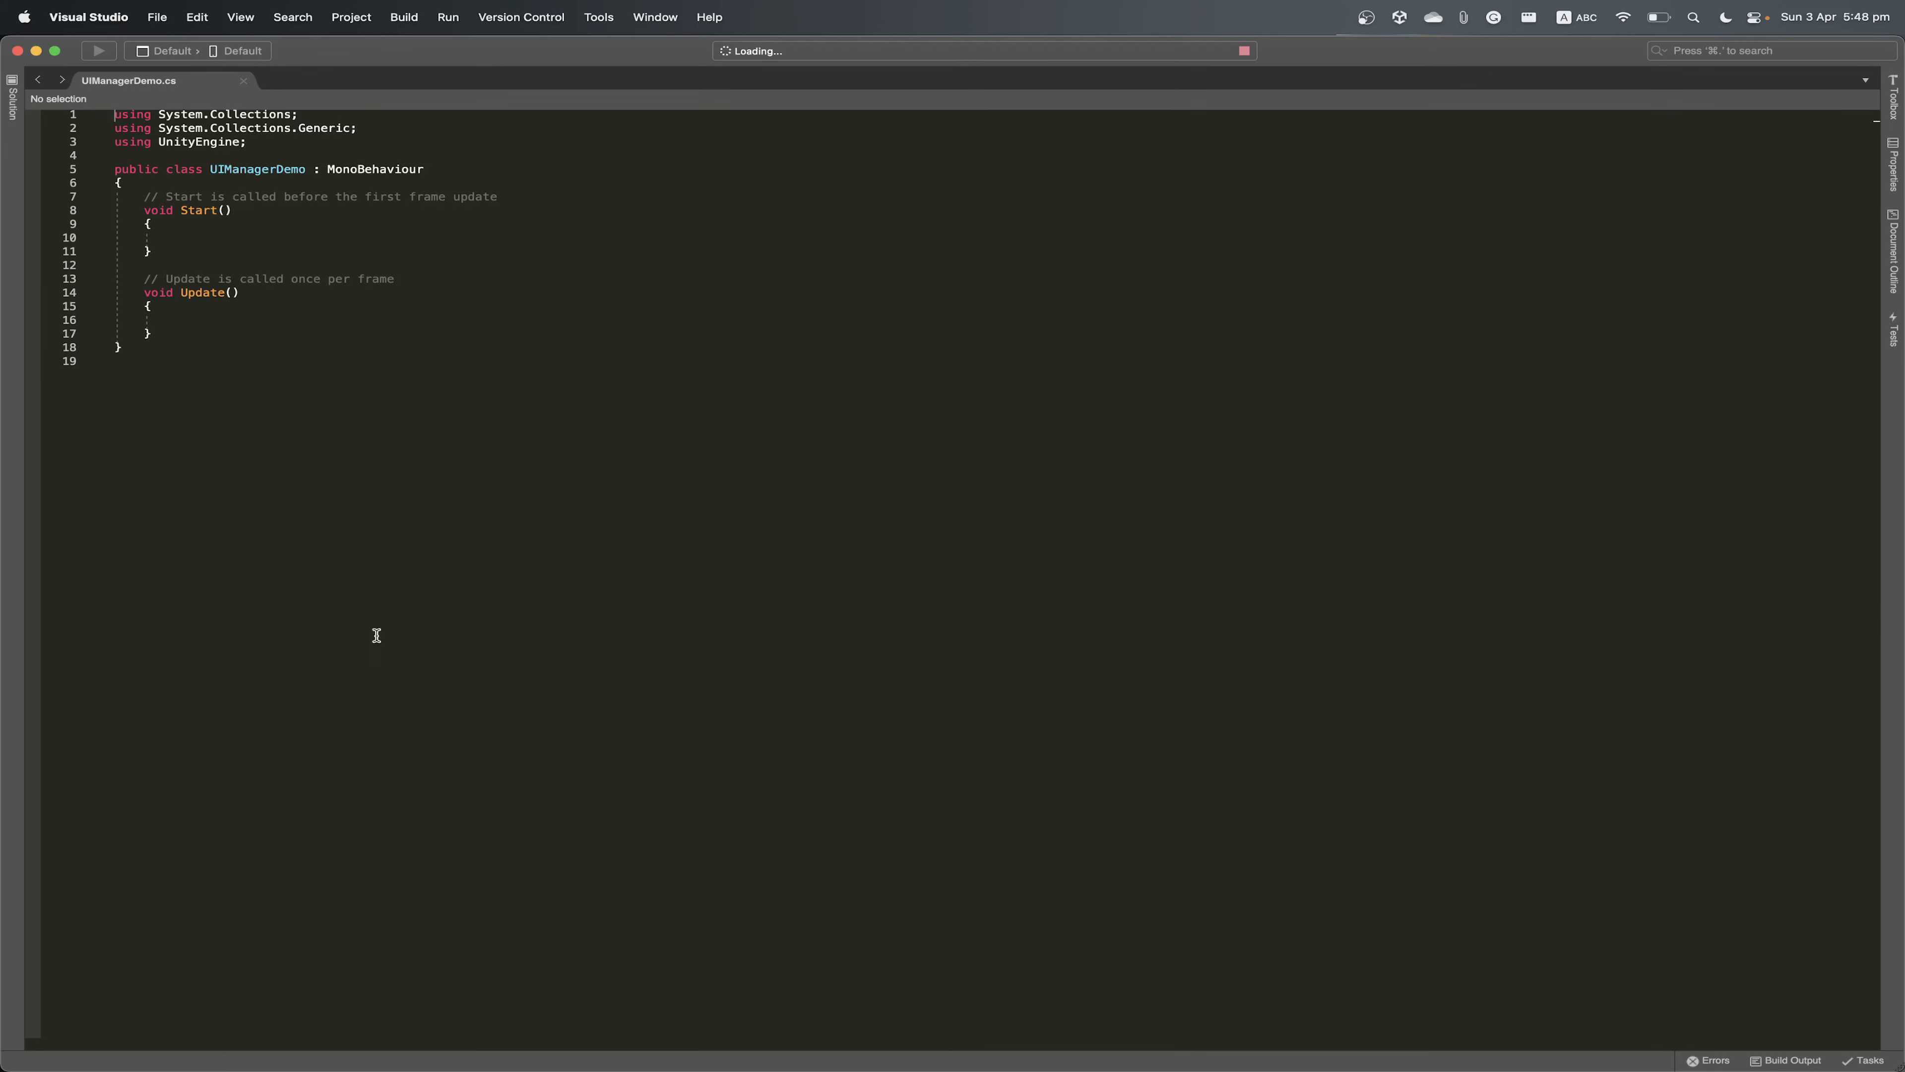
left_click(229, 332)
Switch to Unity to review the UI layout, and return to the UIManagerDemo script in Visual Studio
key("ctrl+Up")
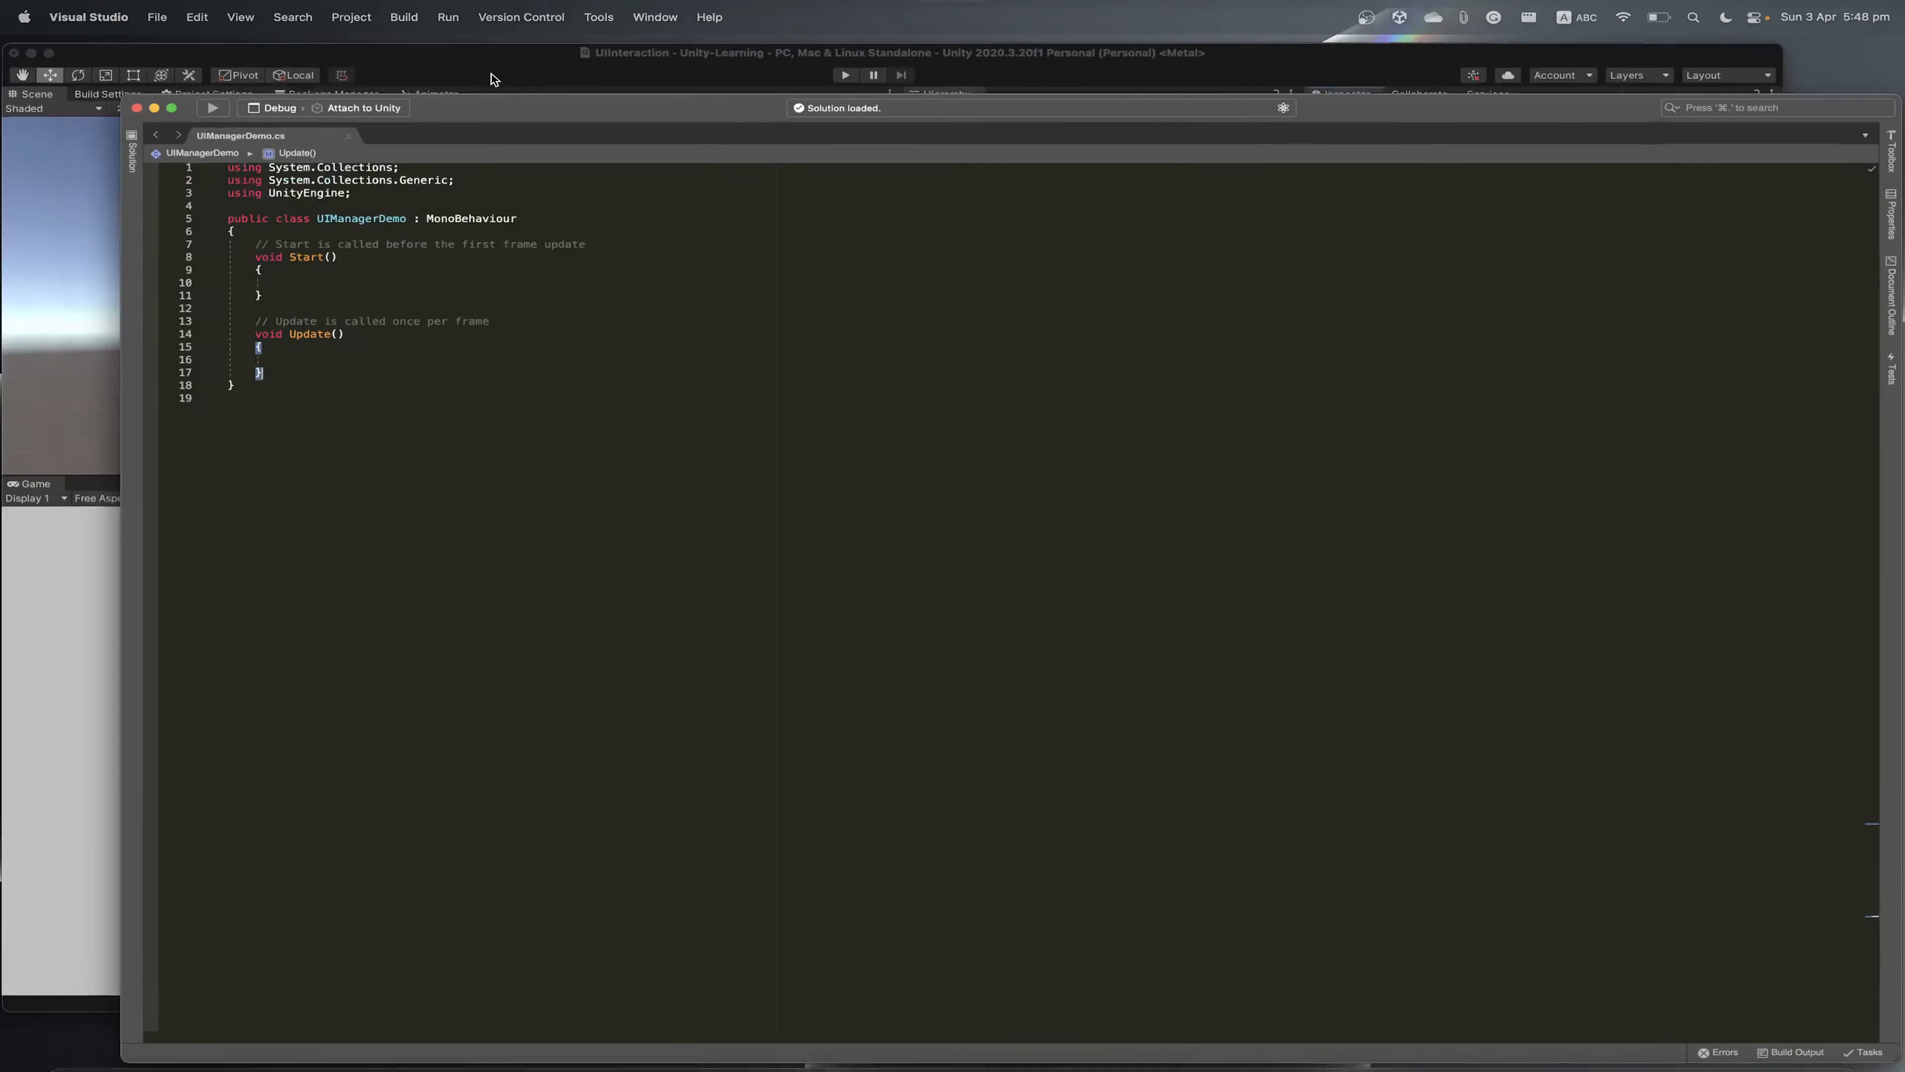
left_click(560, 639)
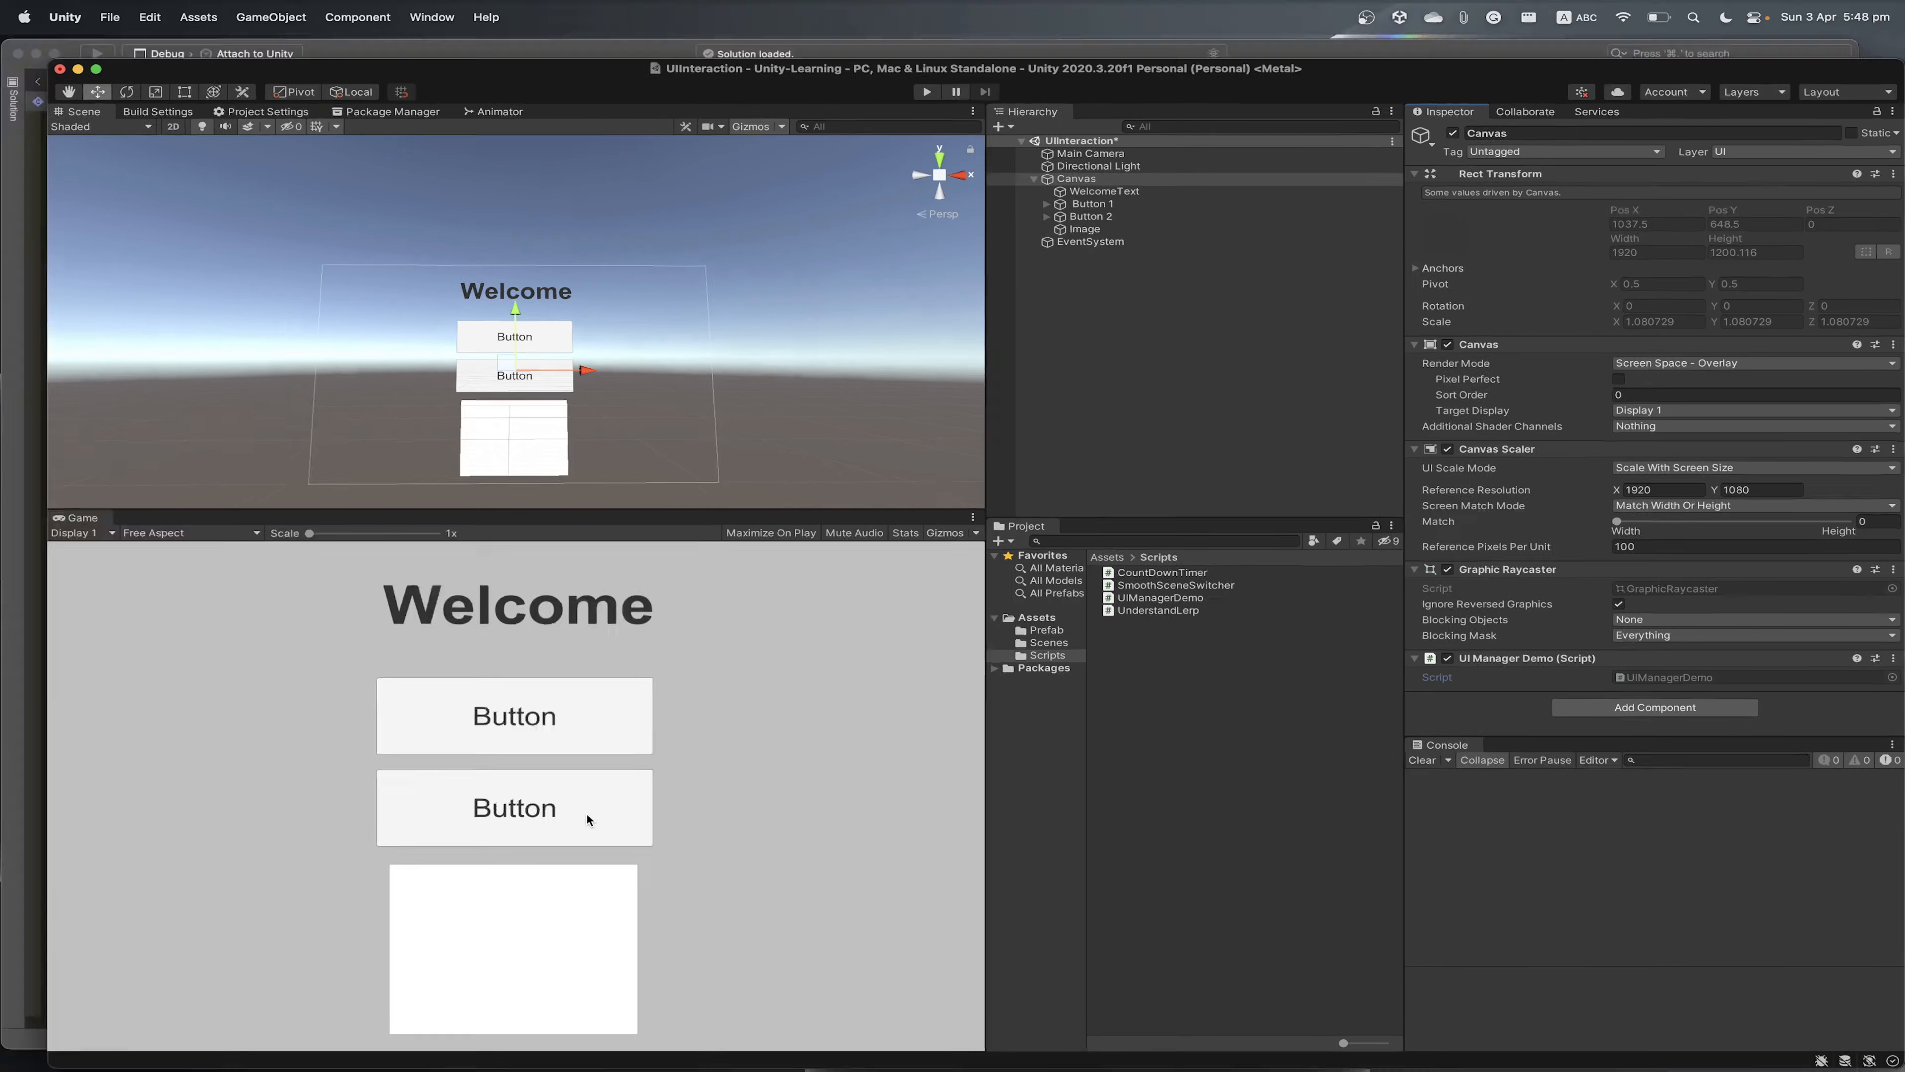
key("ctrl+Up")
left_click(477, 518)
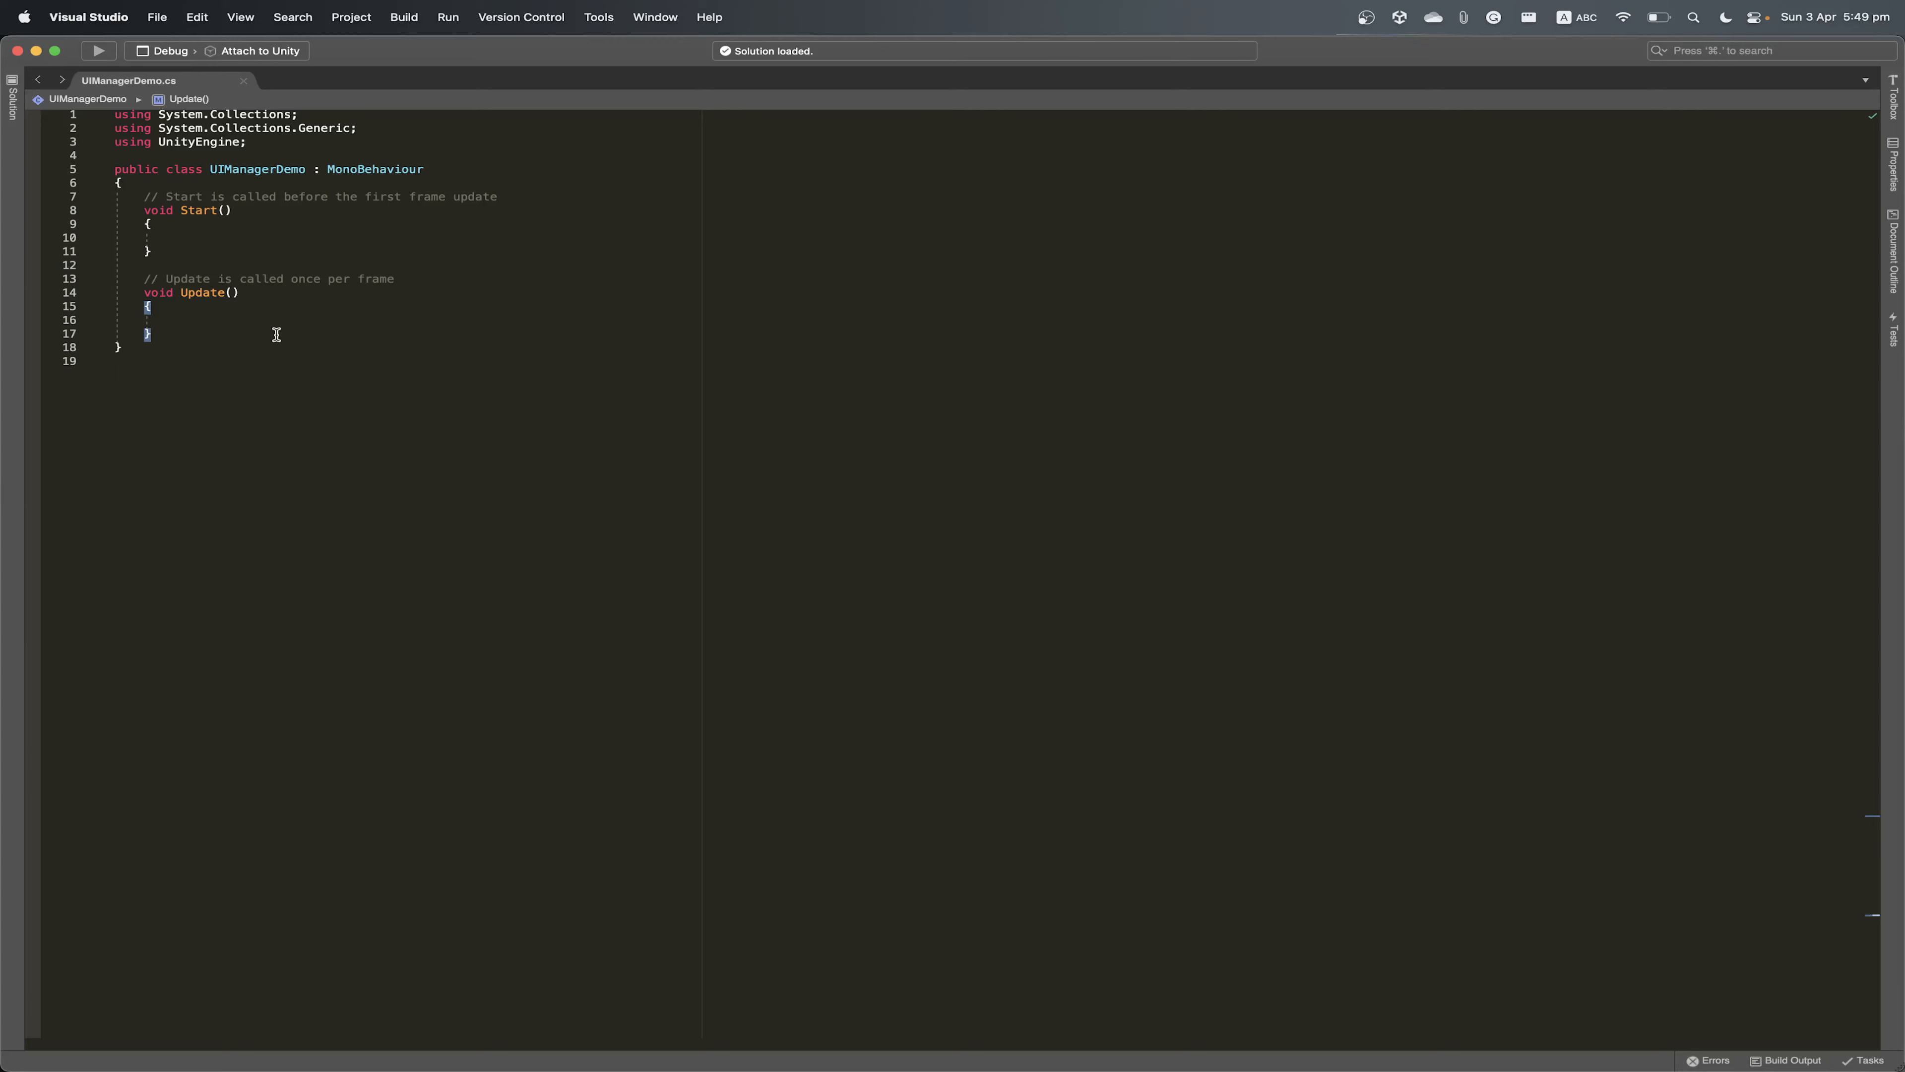
Start a public declaration below the Update method and enlarge the editor's code text
key("Return")
key("Return")
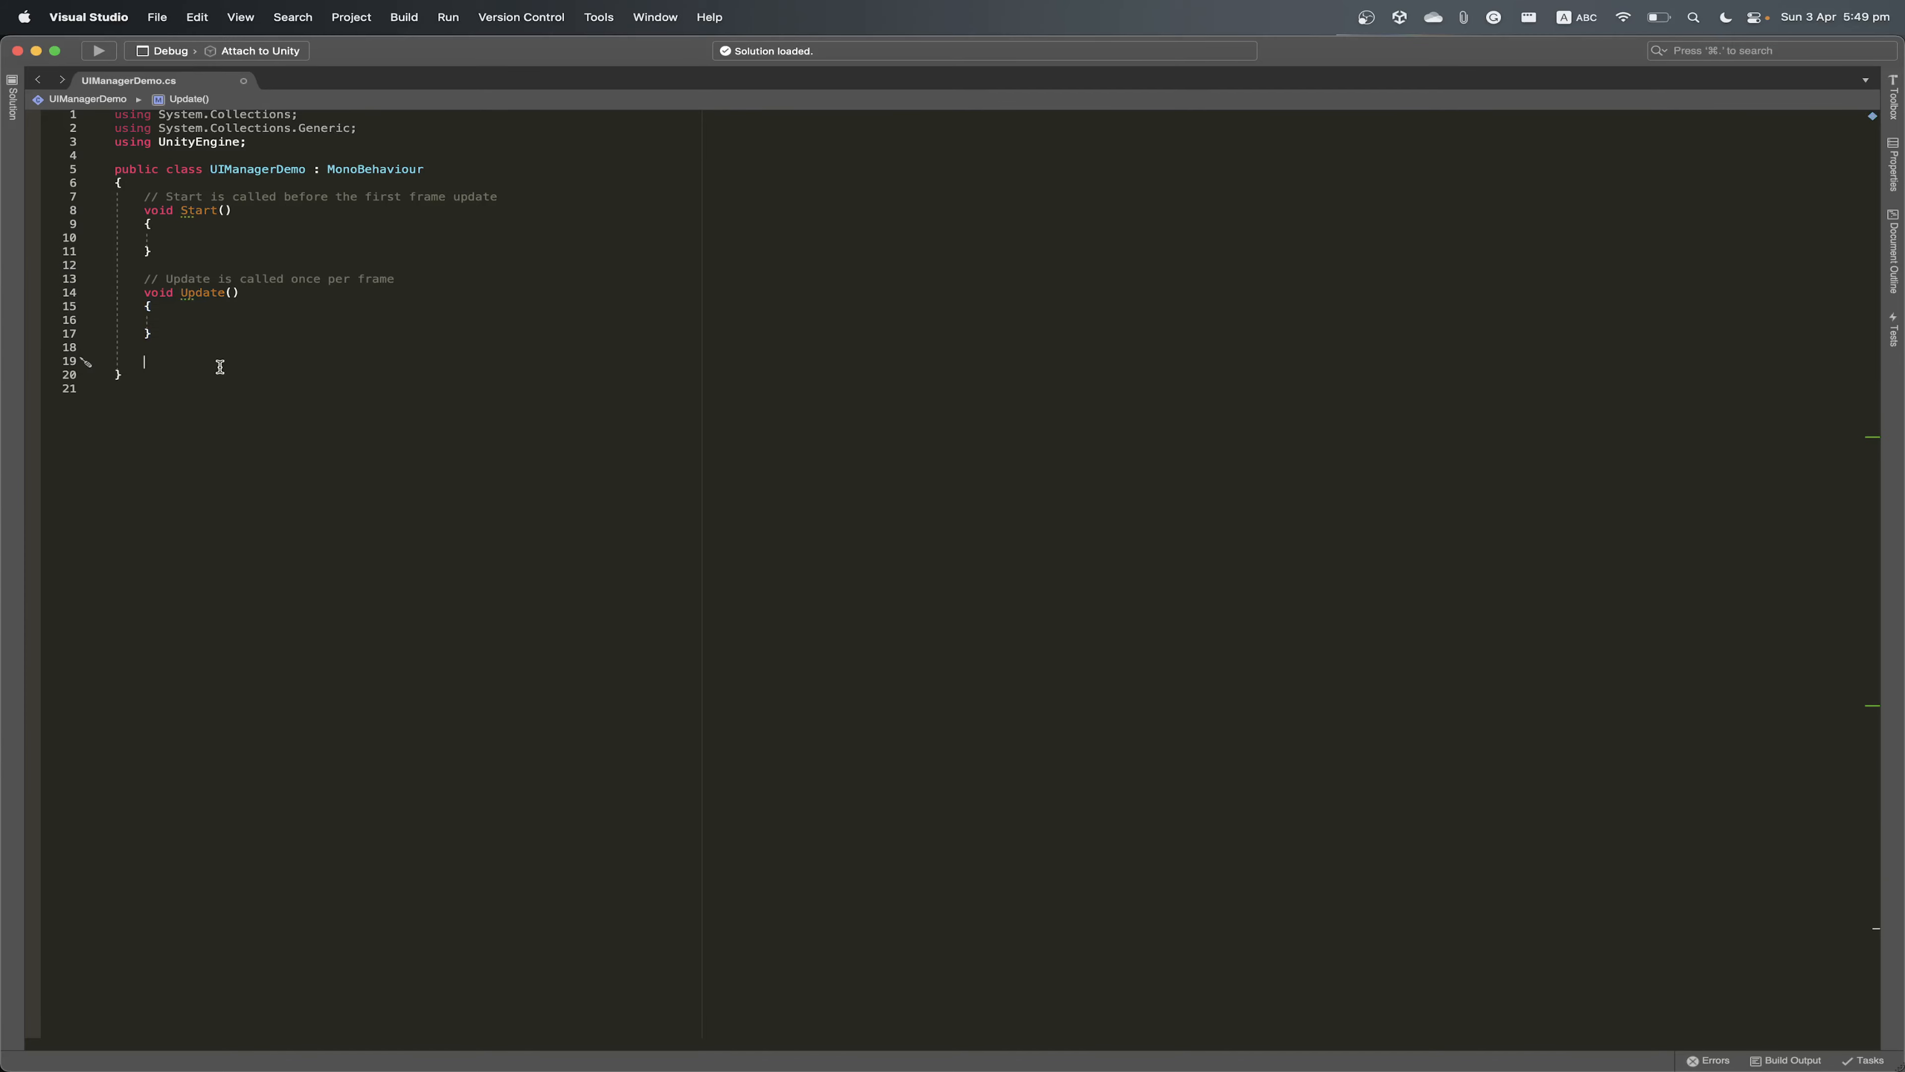
type("oub")
key("BackSpace")
key("BackSpace")
key("BackSpace")
type("pub")
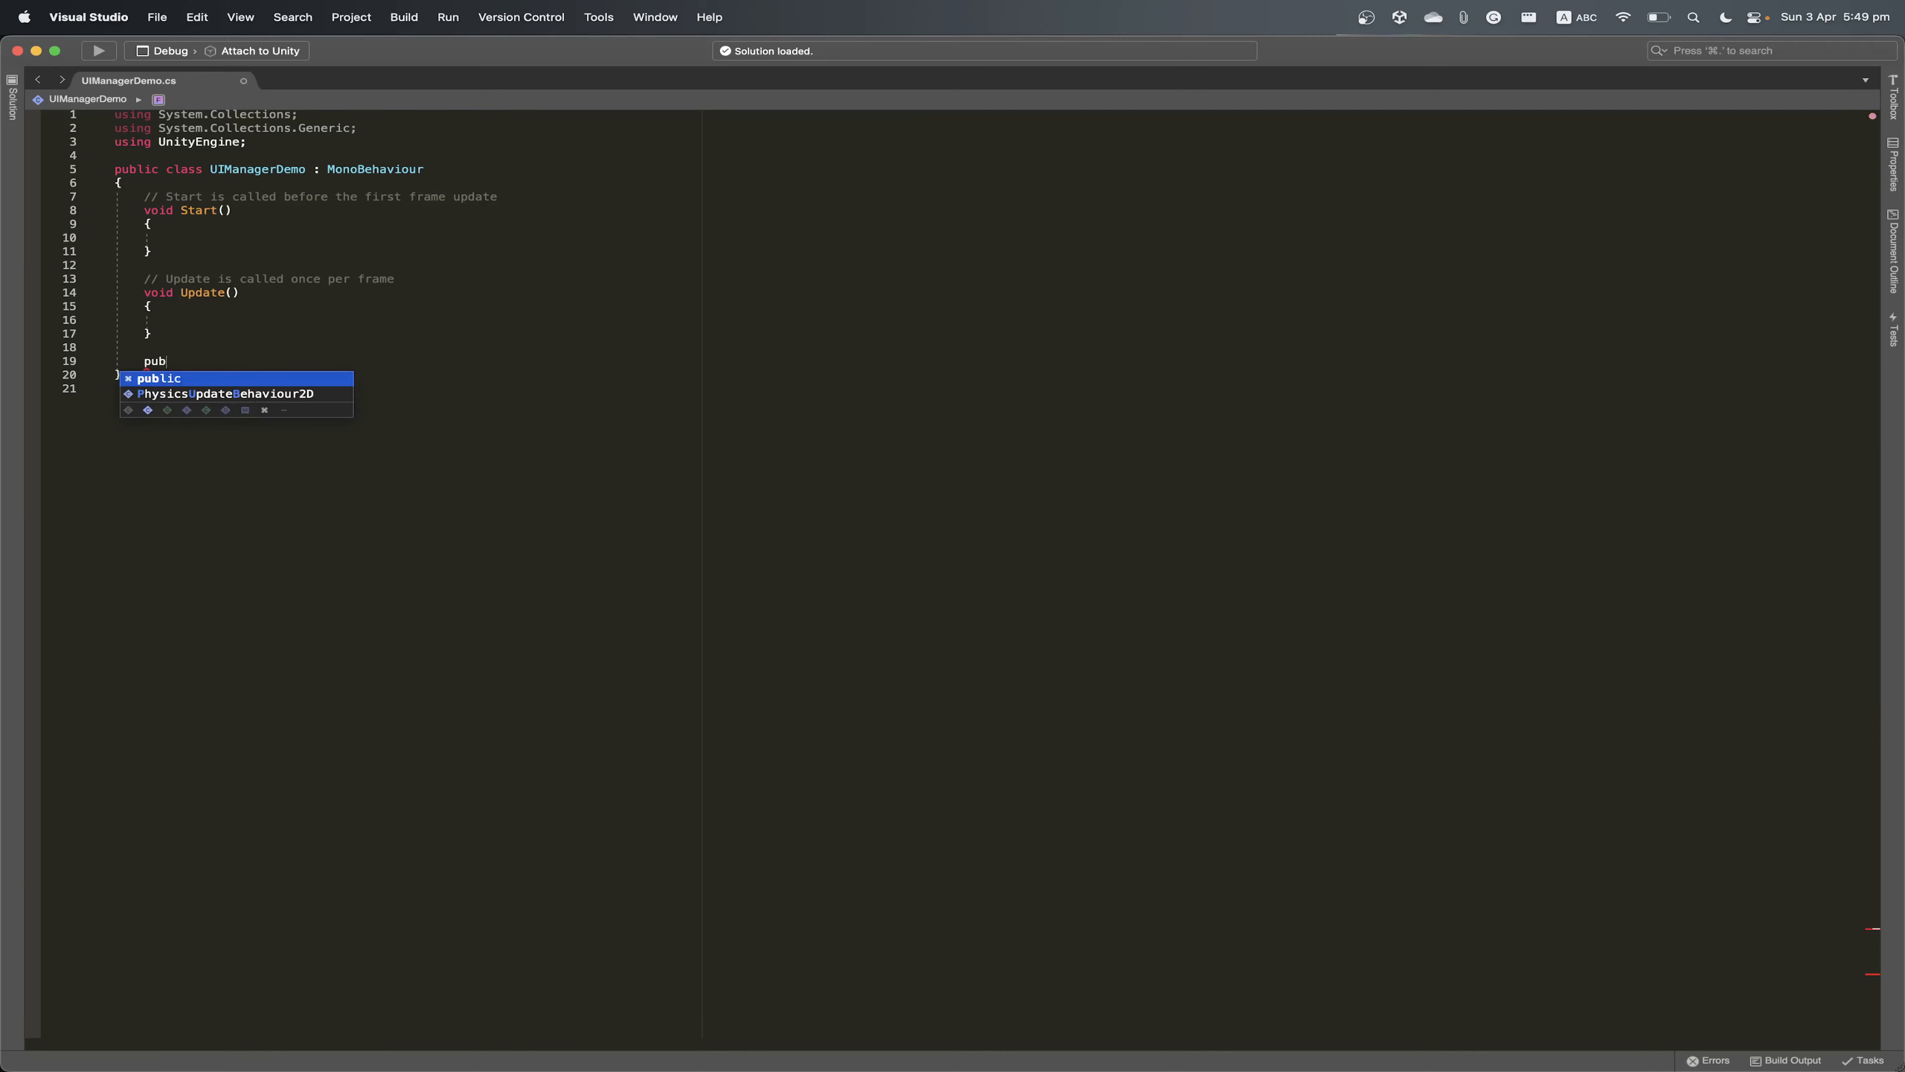
key("super+equal")
key("super+equal")
key("super+equal")
key("super+equal")
key("super+equal")
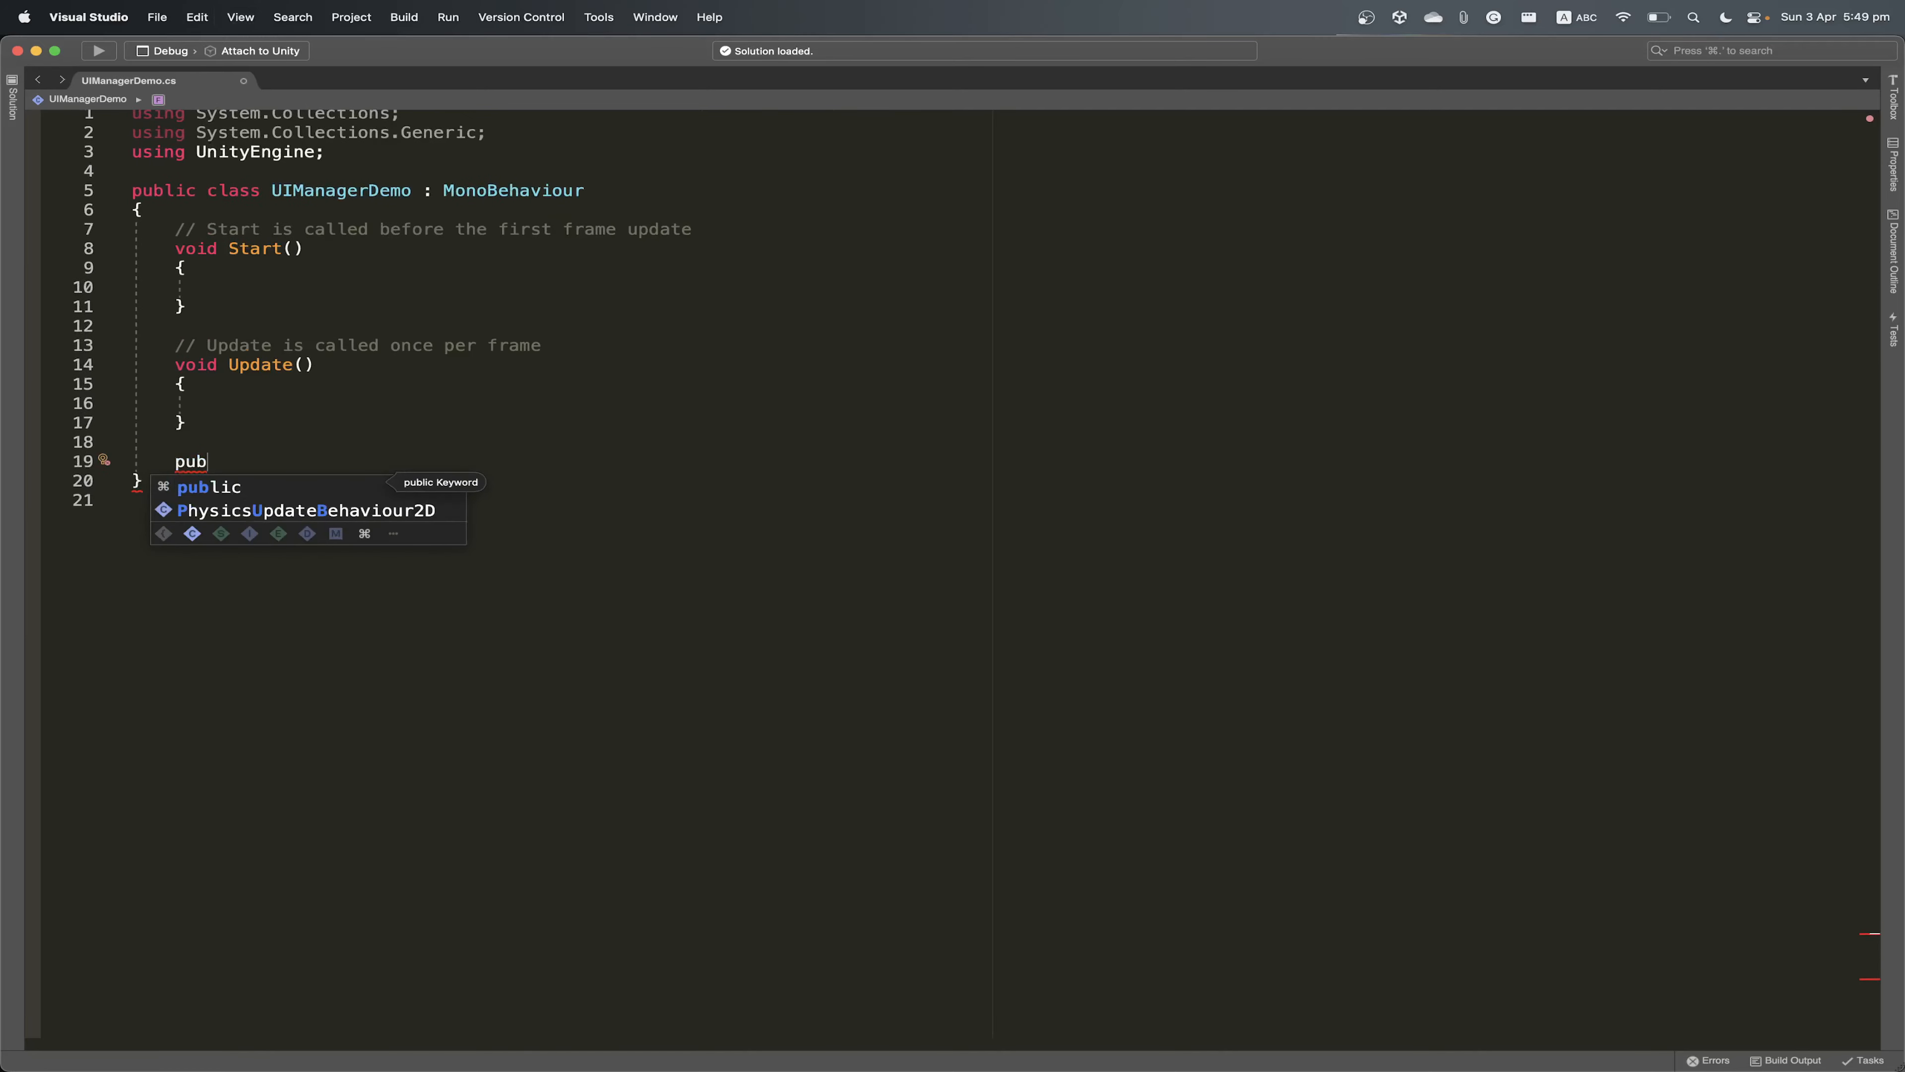
key("Down")
key("Up")
key("Return")
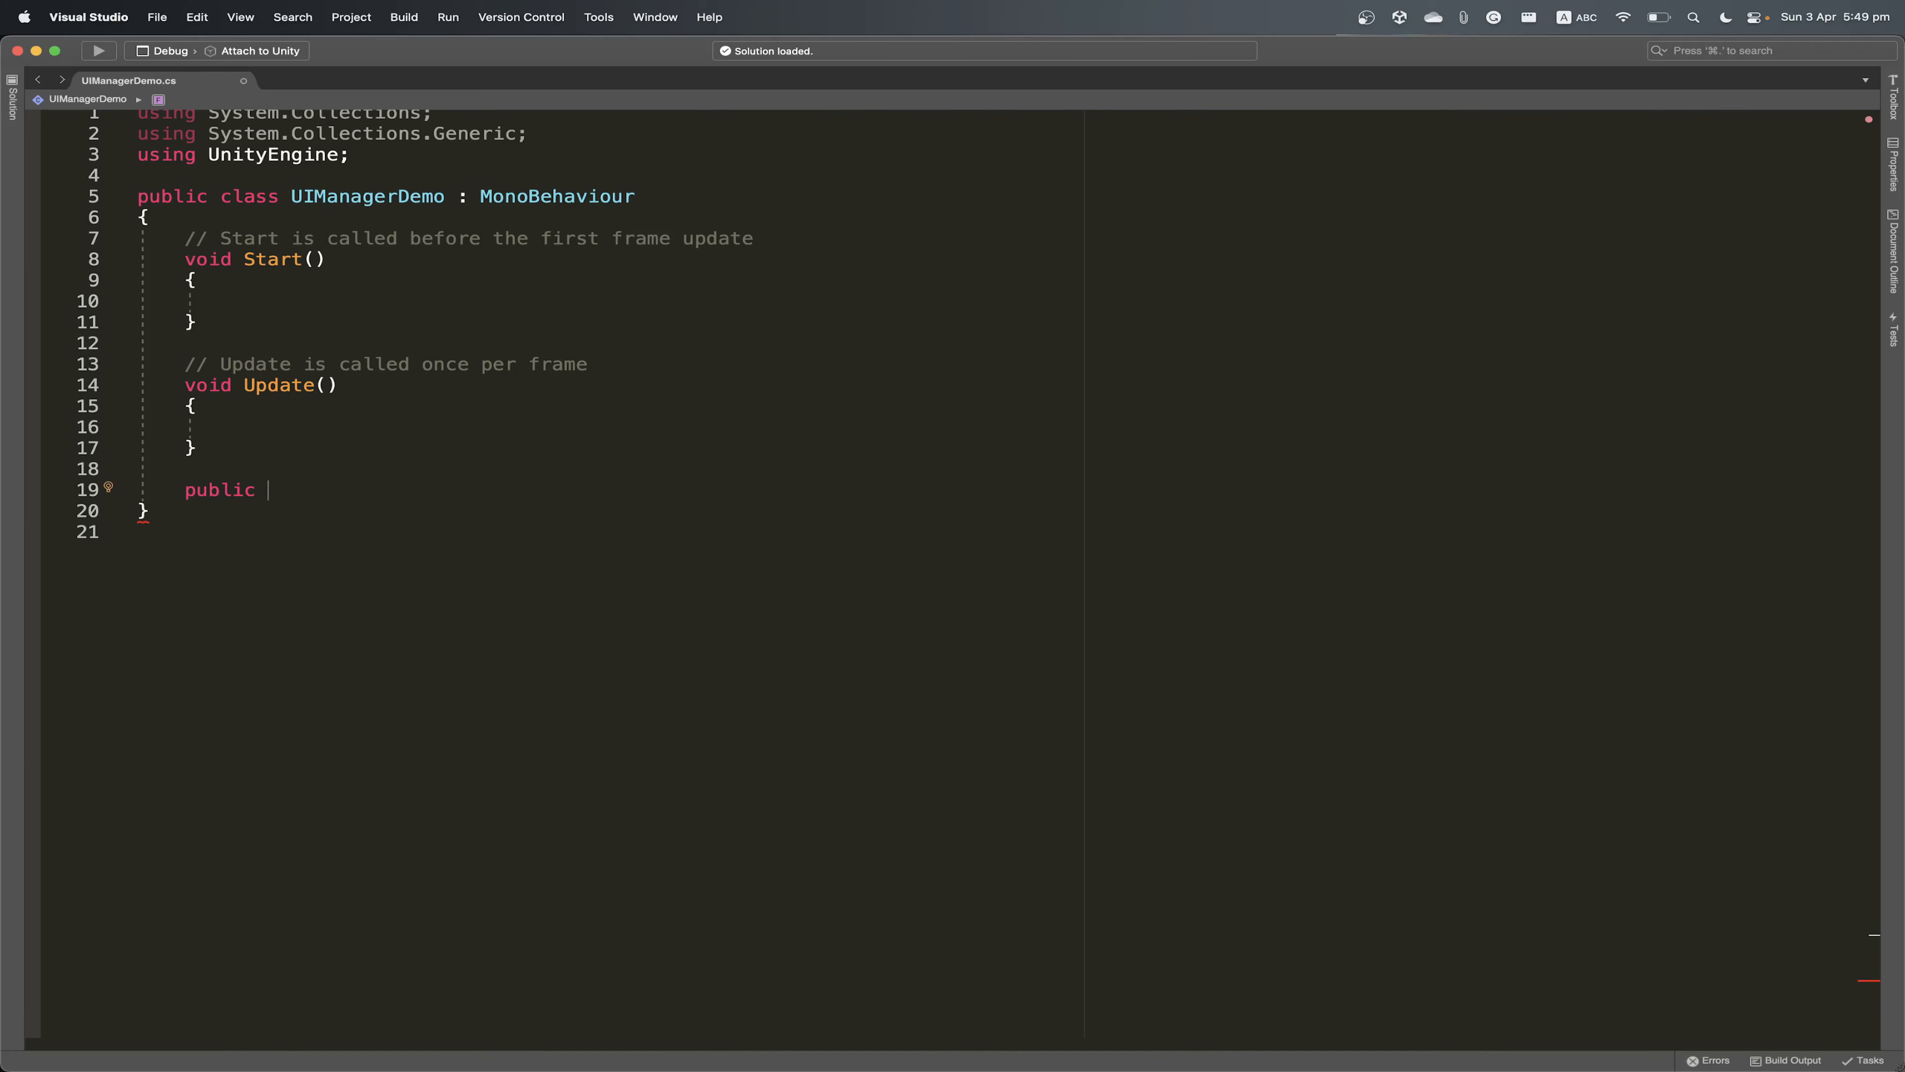
type("RedButton")
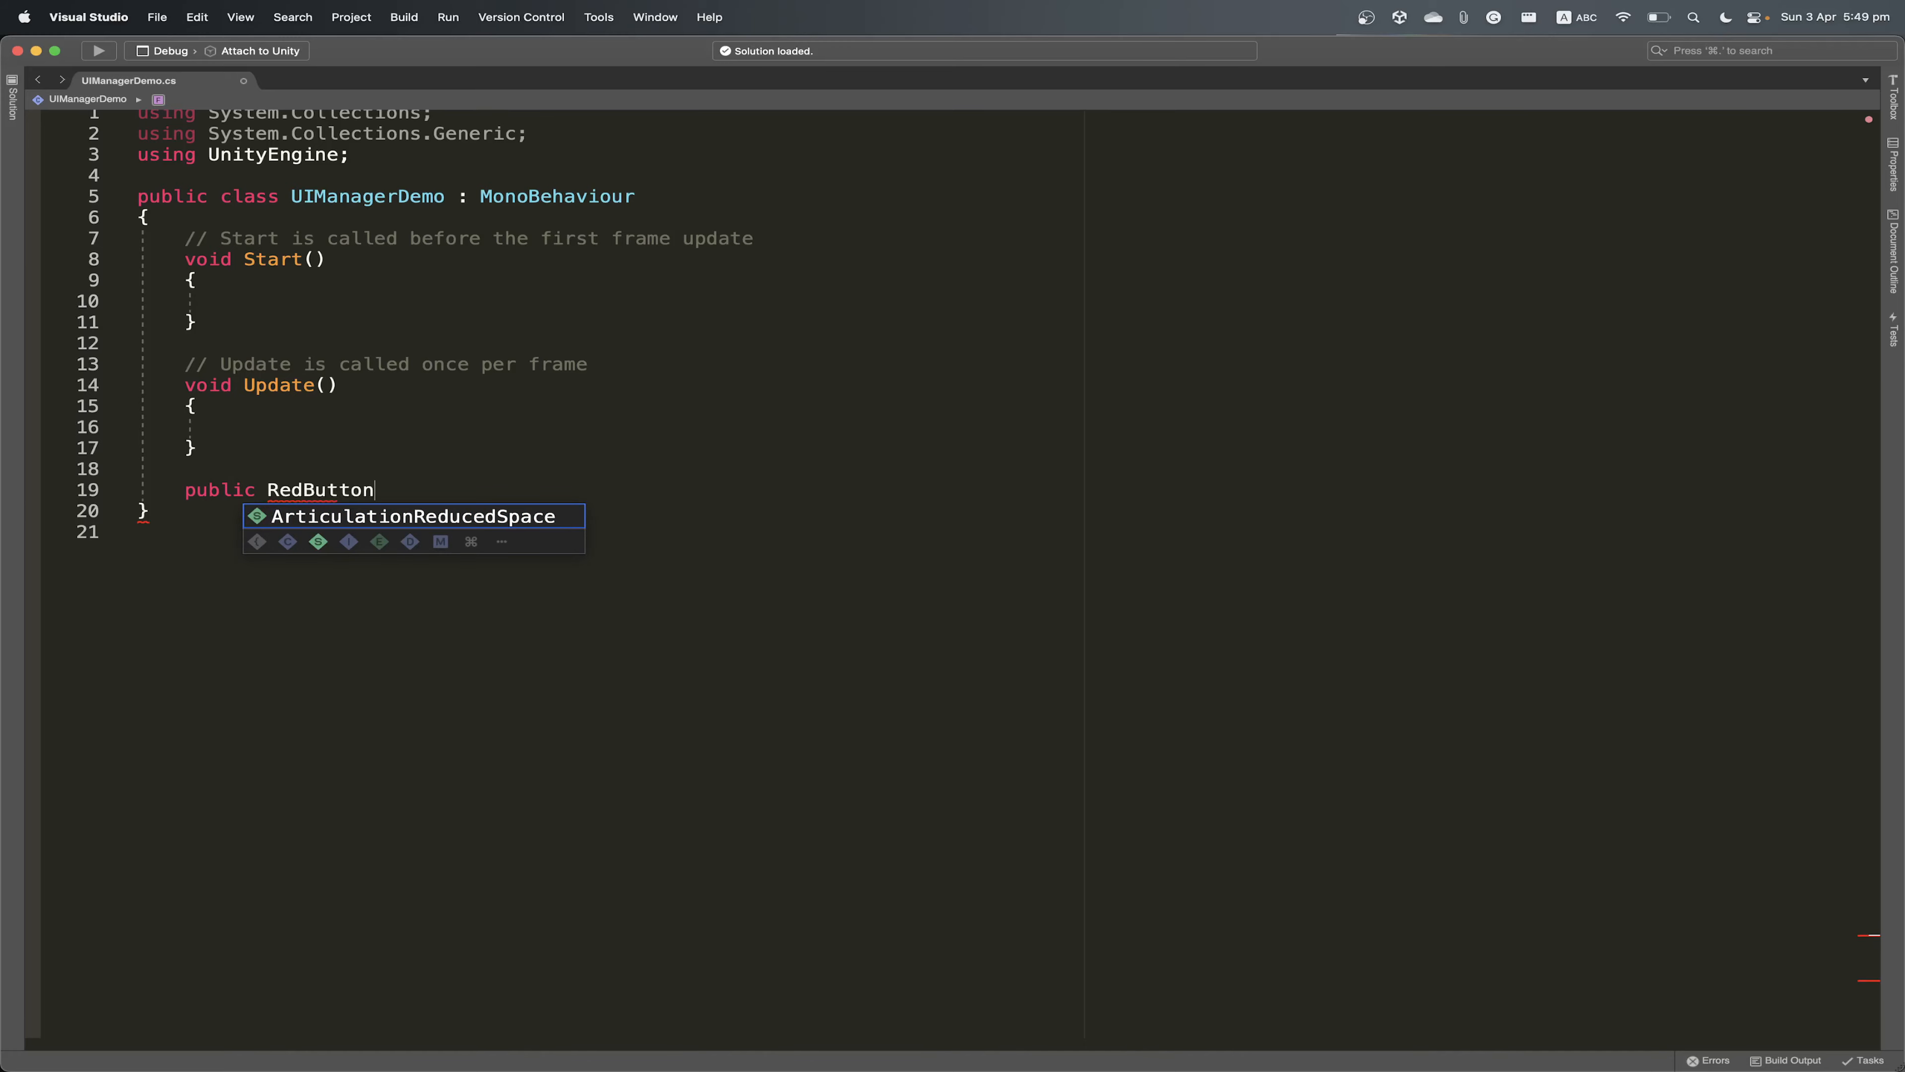
key("BackSpace")
key("BackSpace")
key("BackSpace")
key("BackSpace")
key("BackSpace")
key("BackSpace")
key("BackSpace")
key("BackSpace")
key("BackSpace")
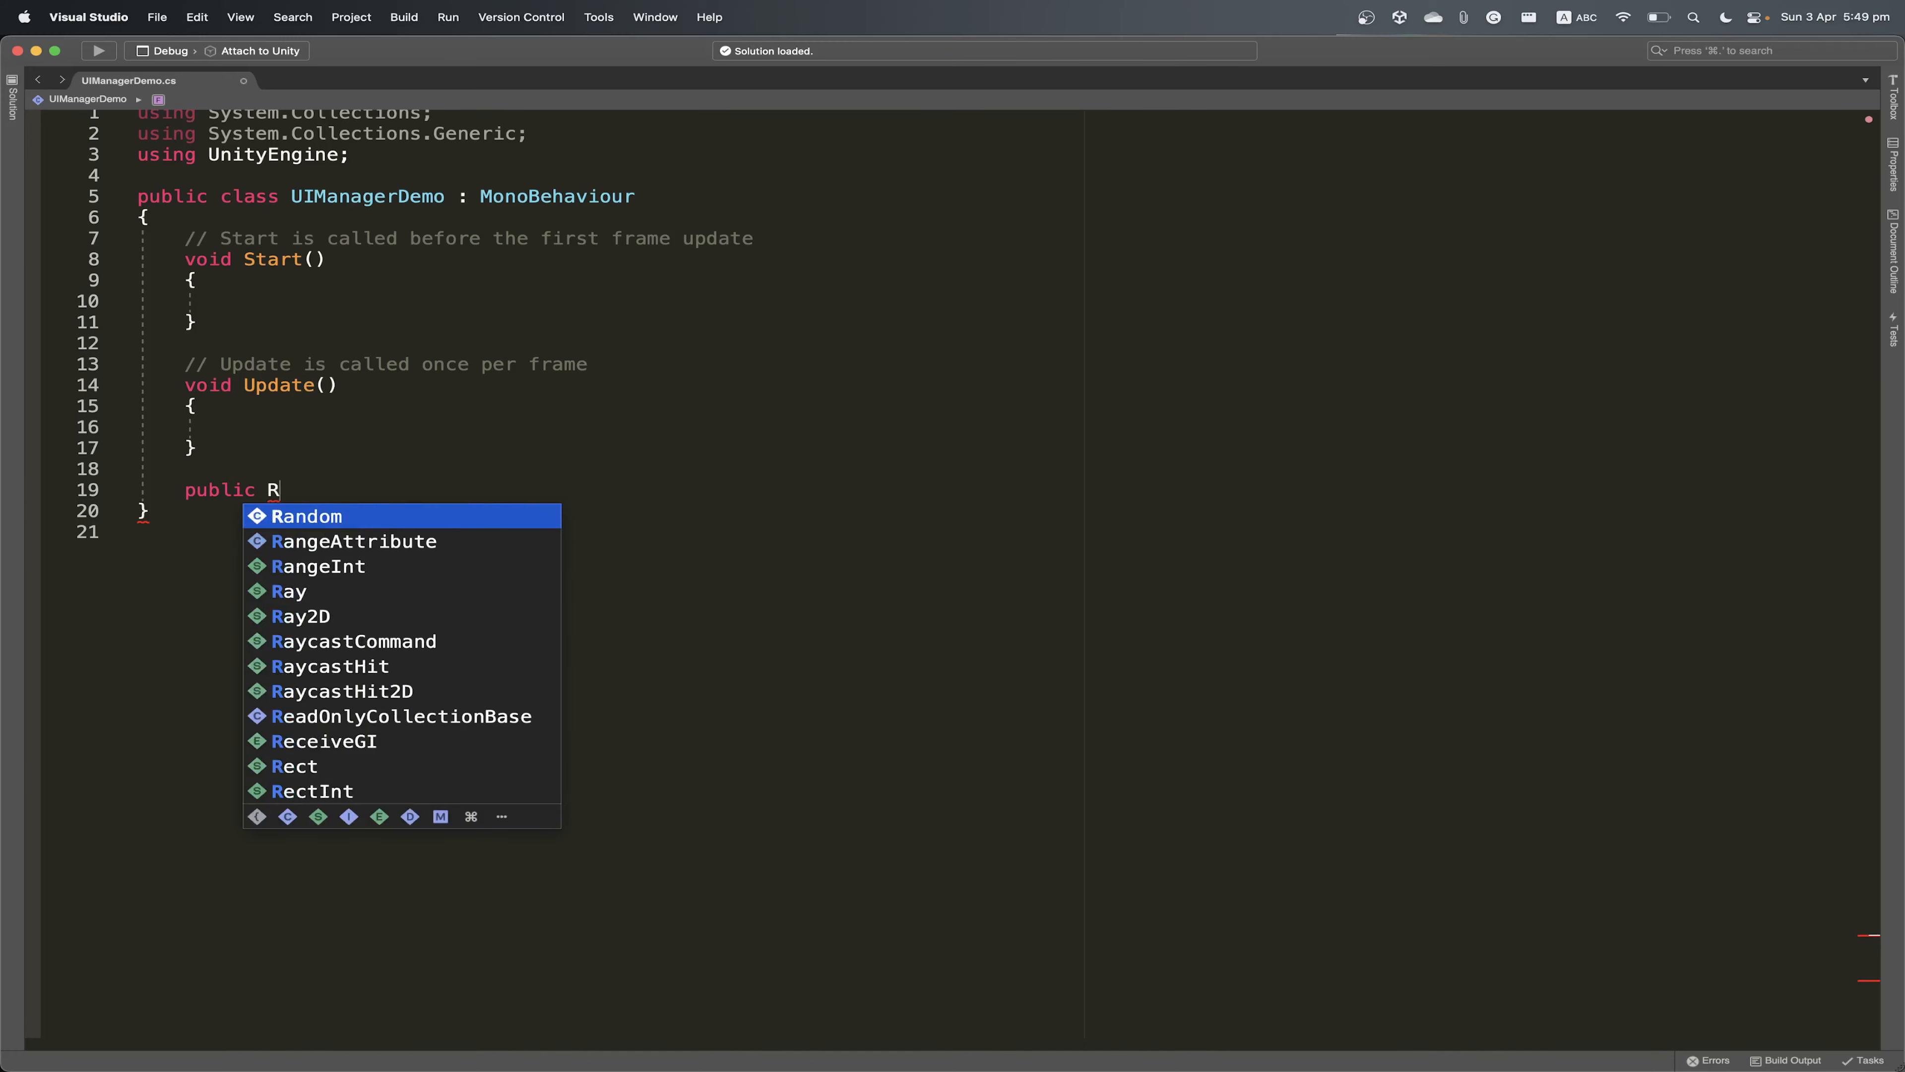
Complete the declaration as a public void method named OnRedButtonCilck() with an empty body
type("void O")
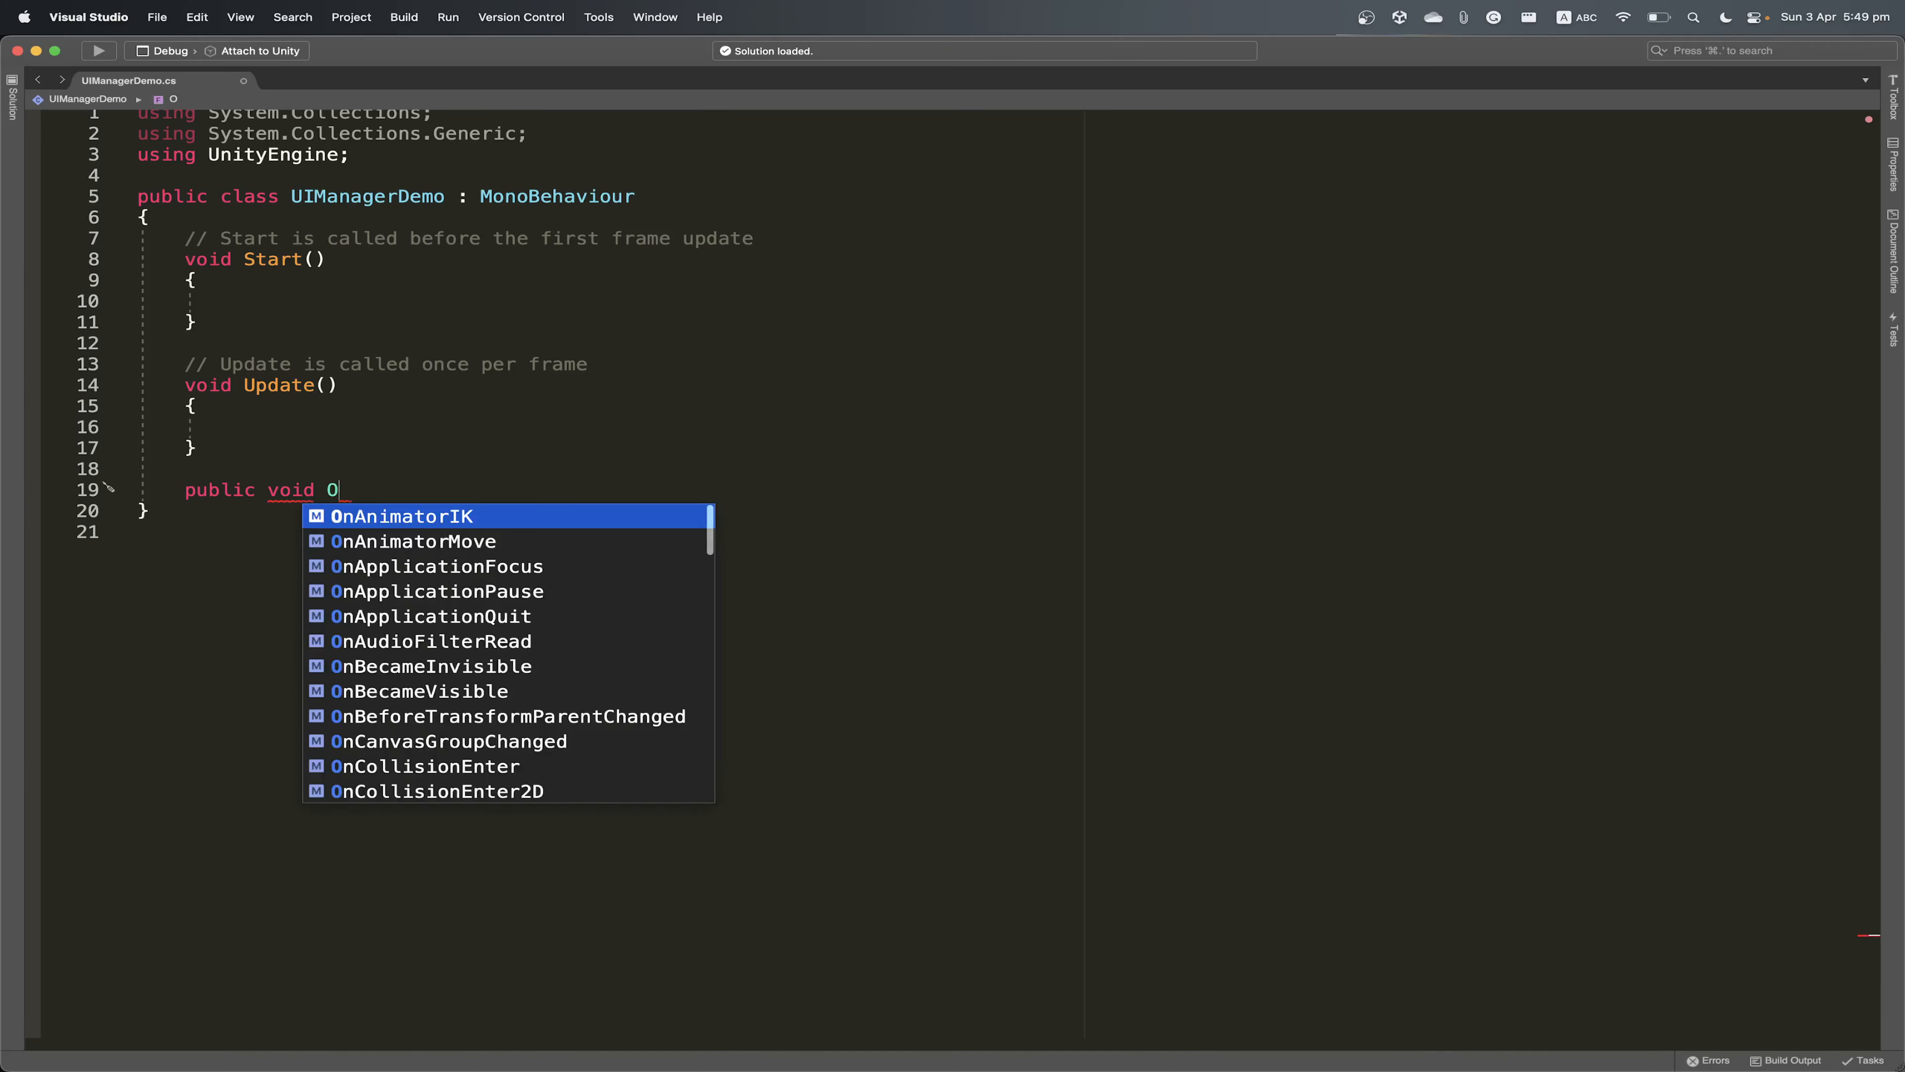
type("nRedButtonC")
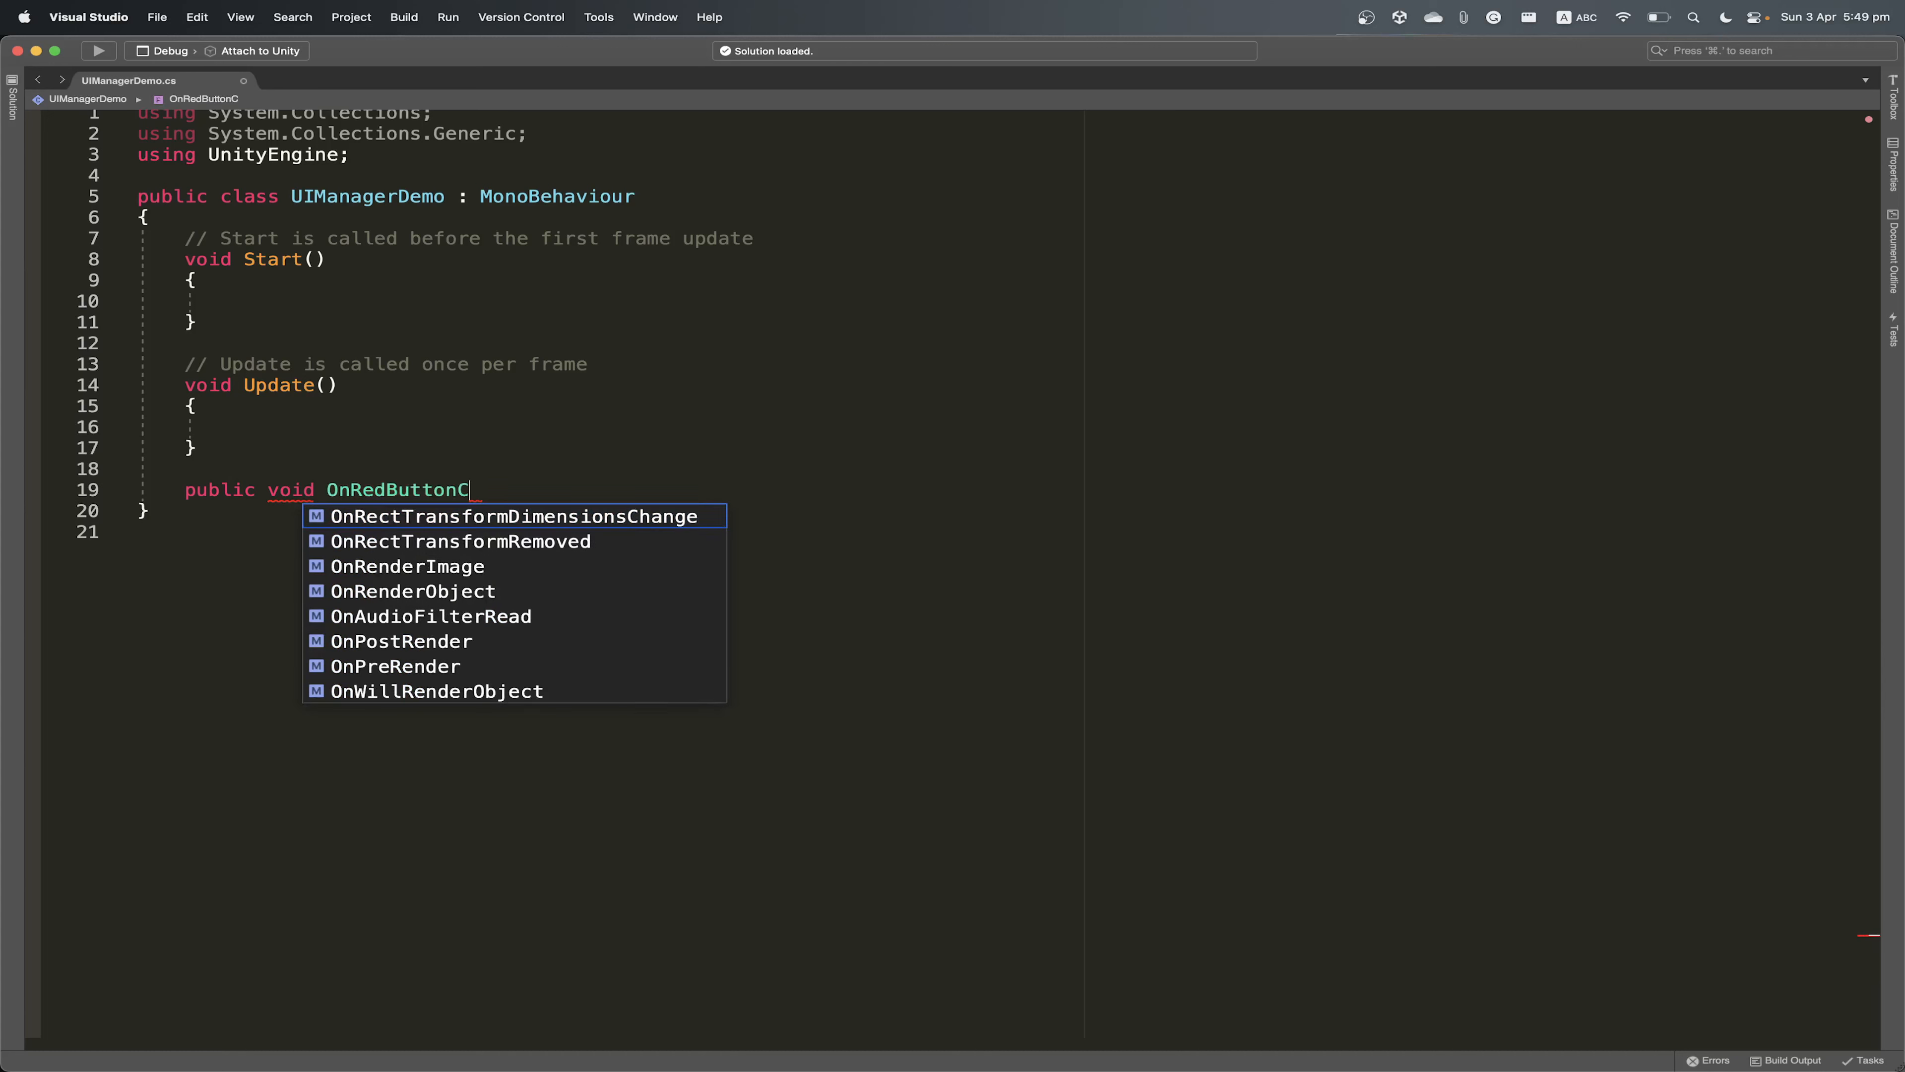
type("ilck(")
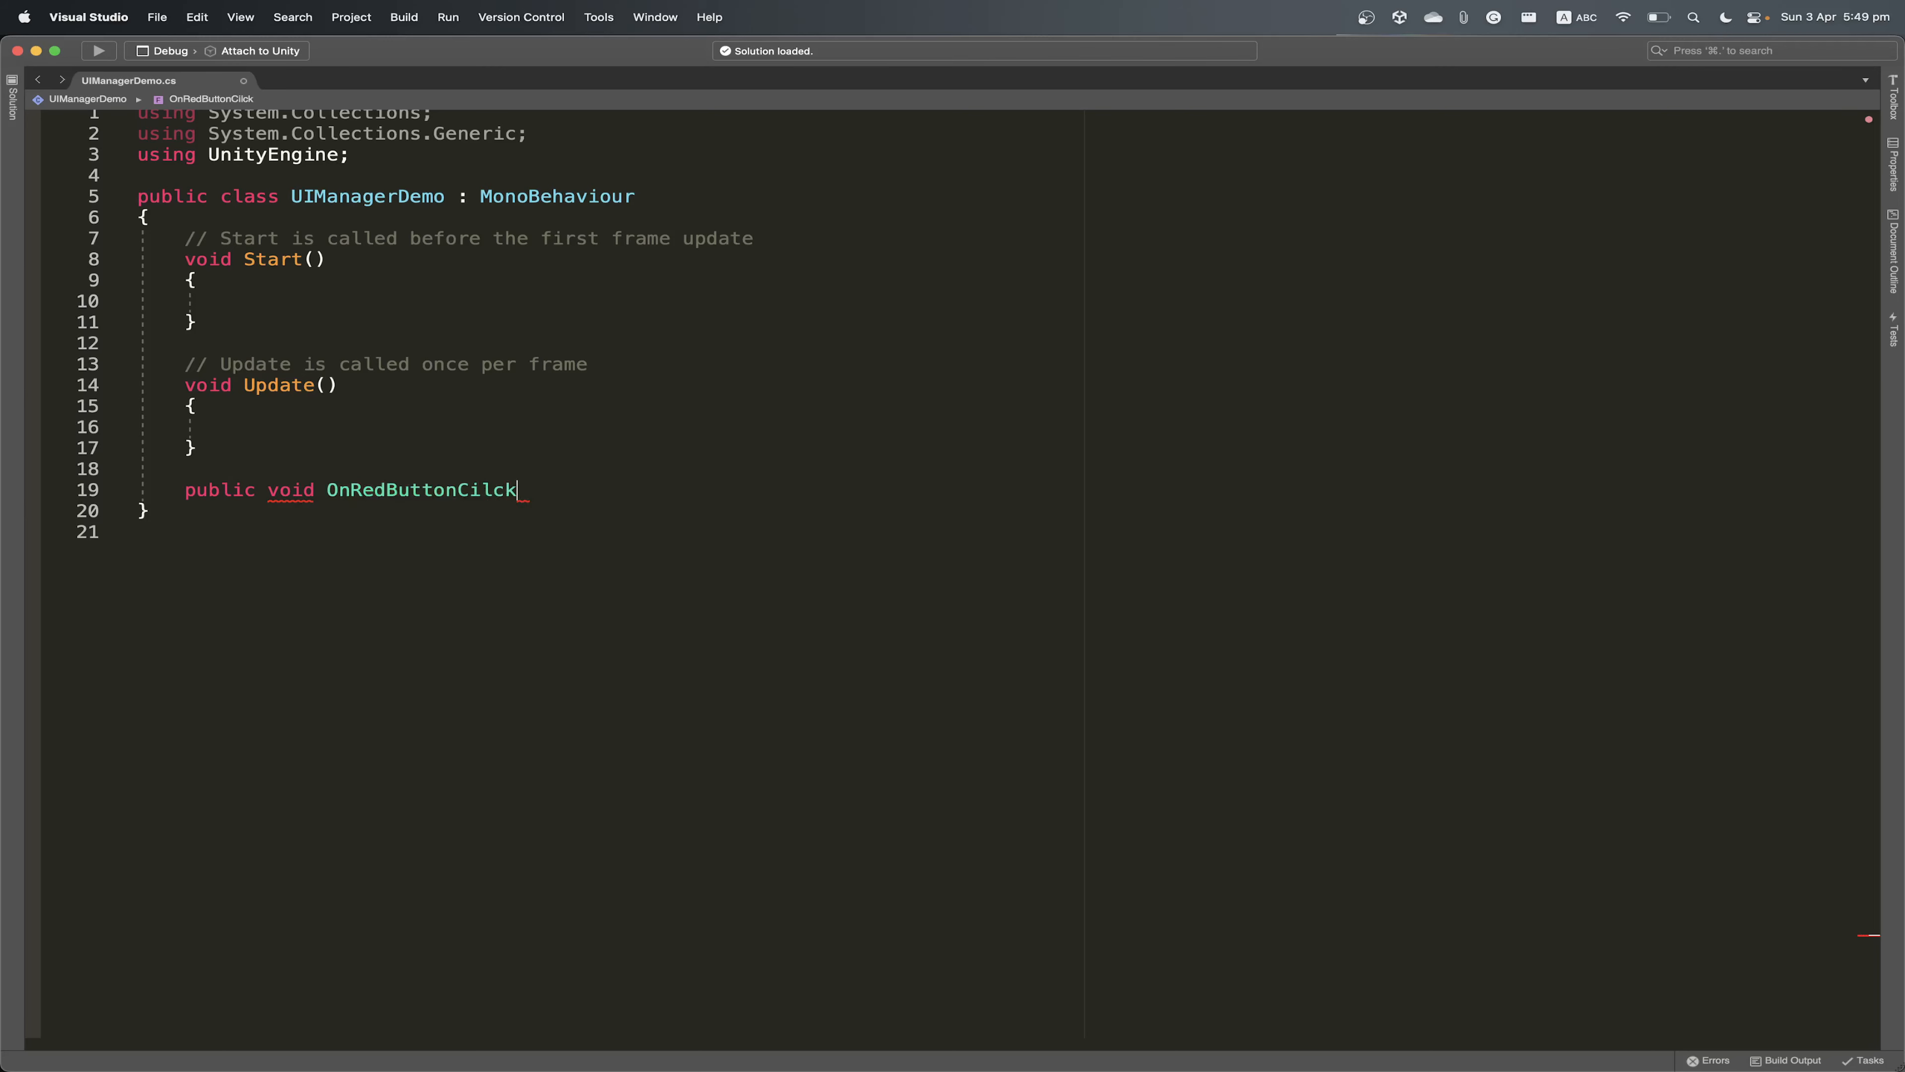
type(")")
key("Return")
type("{")
key("Return")
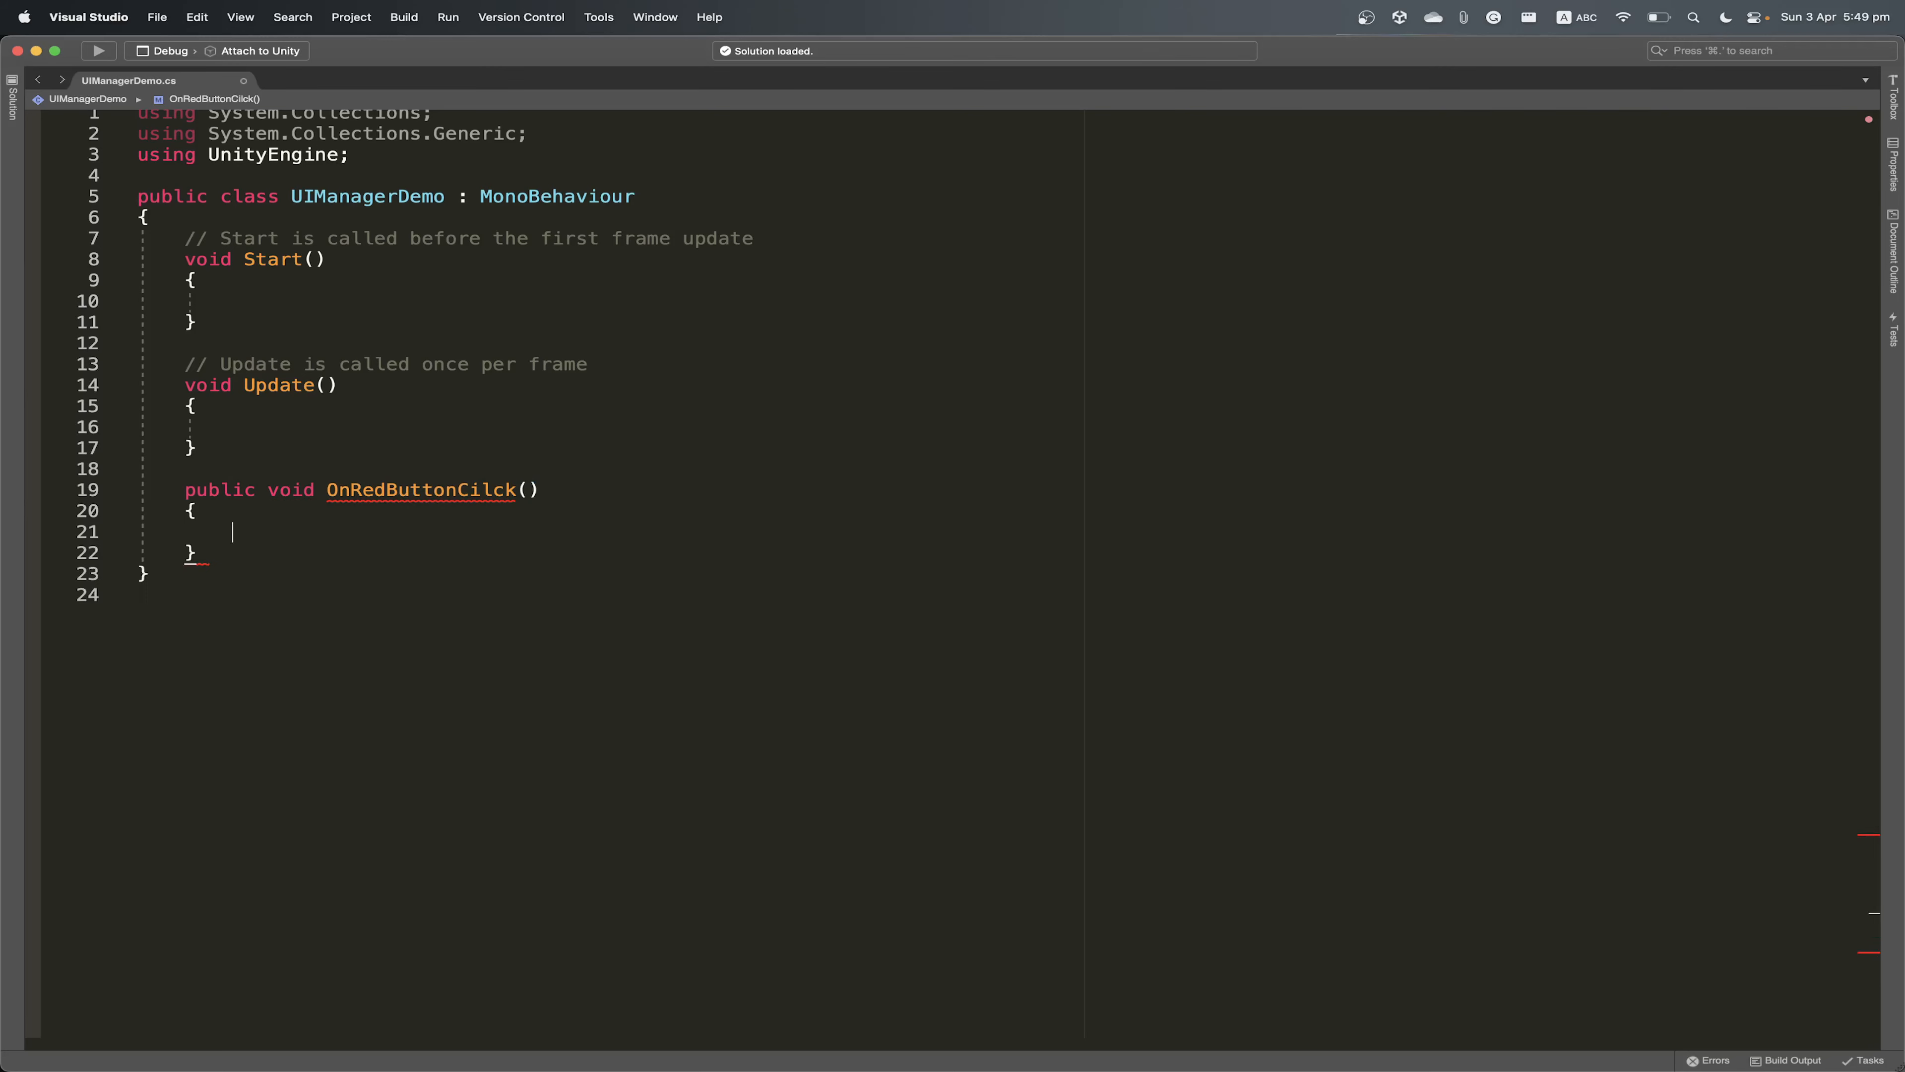
Make OnRedButtonCilck log "Red Button Has been pressed." with Debug.Log
type("DEbu.L(")
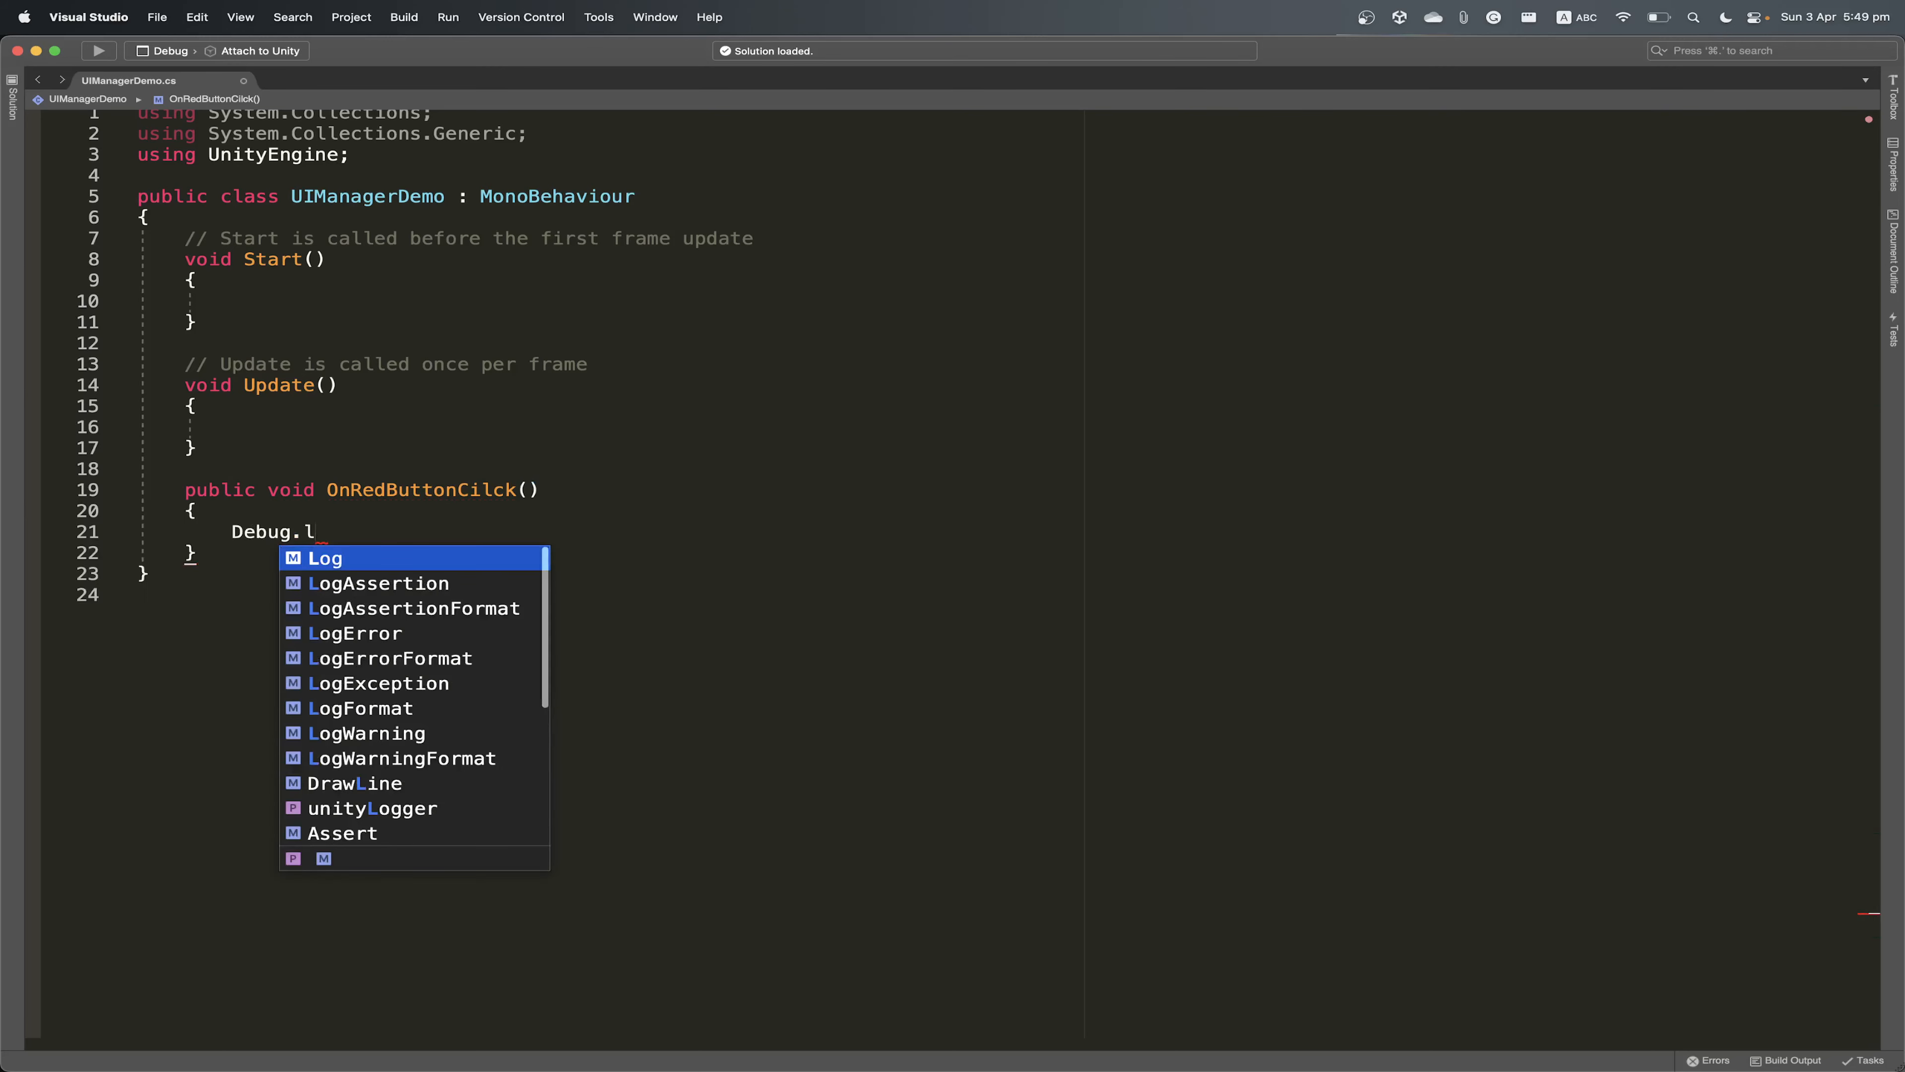
type("\"")
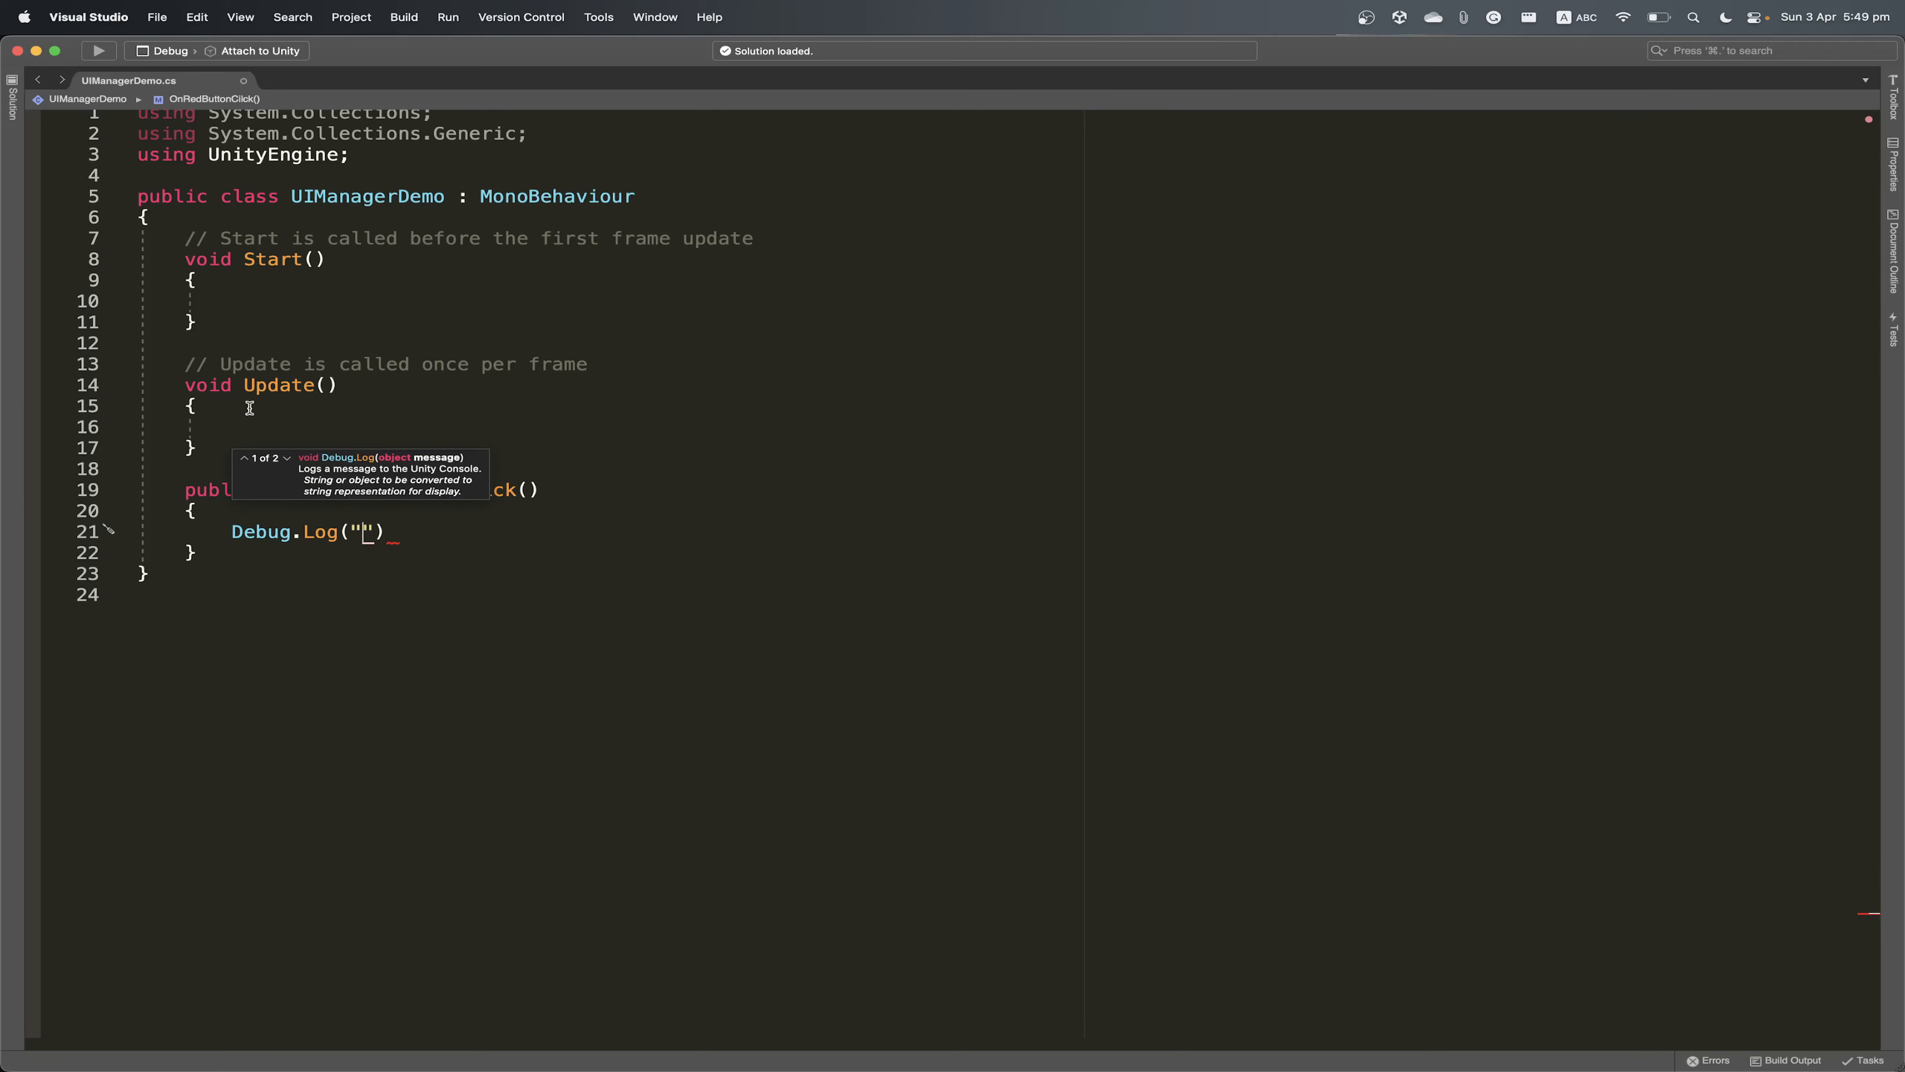
type("Red Button Has been pressed.\")")
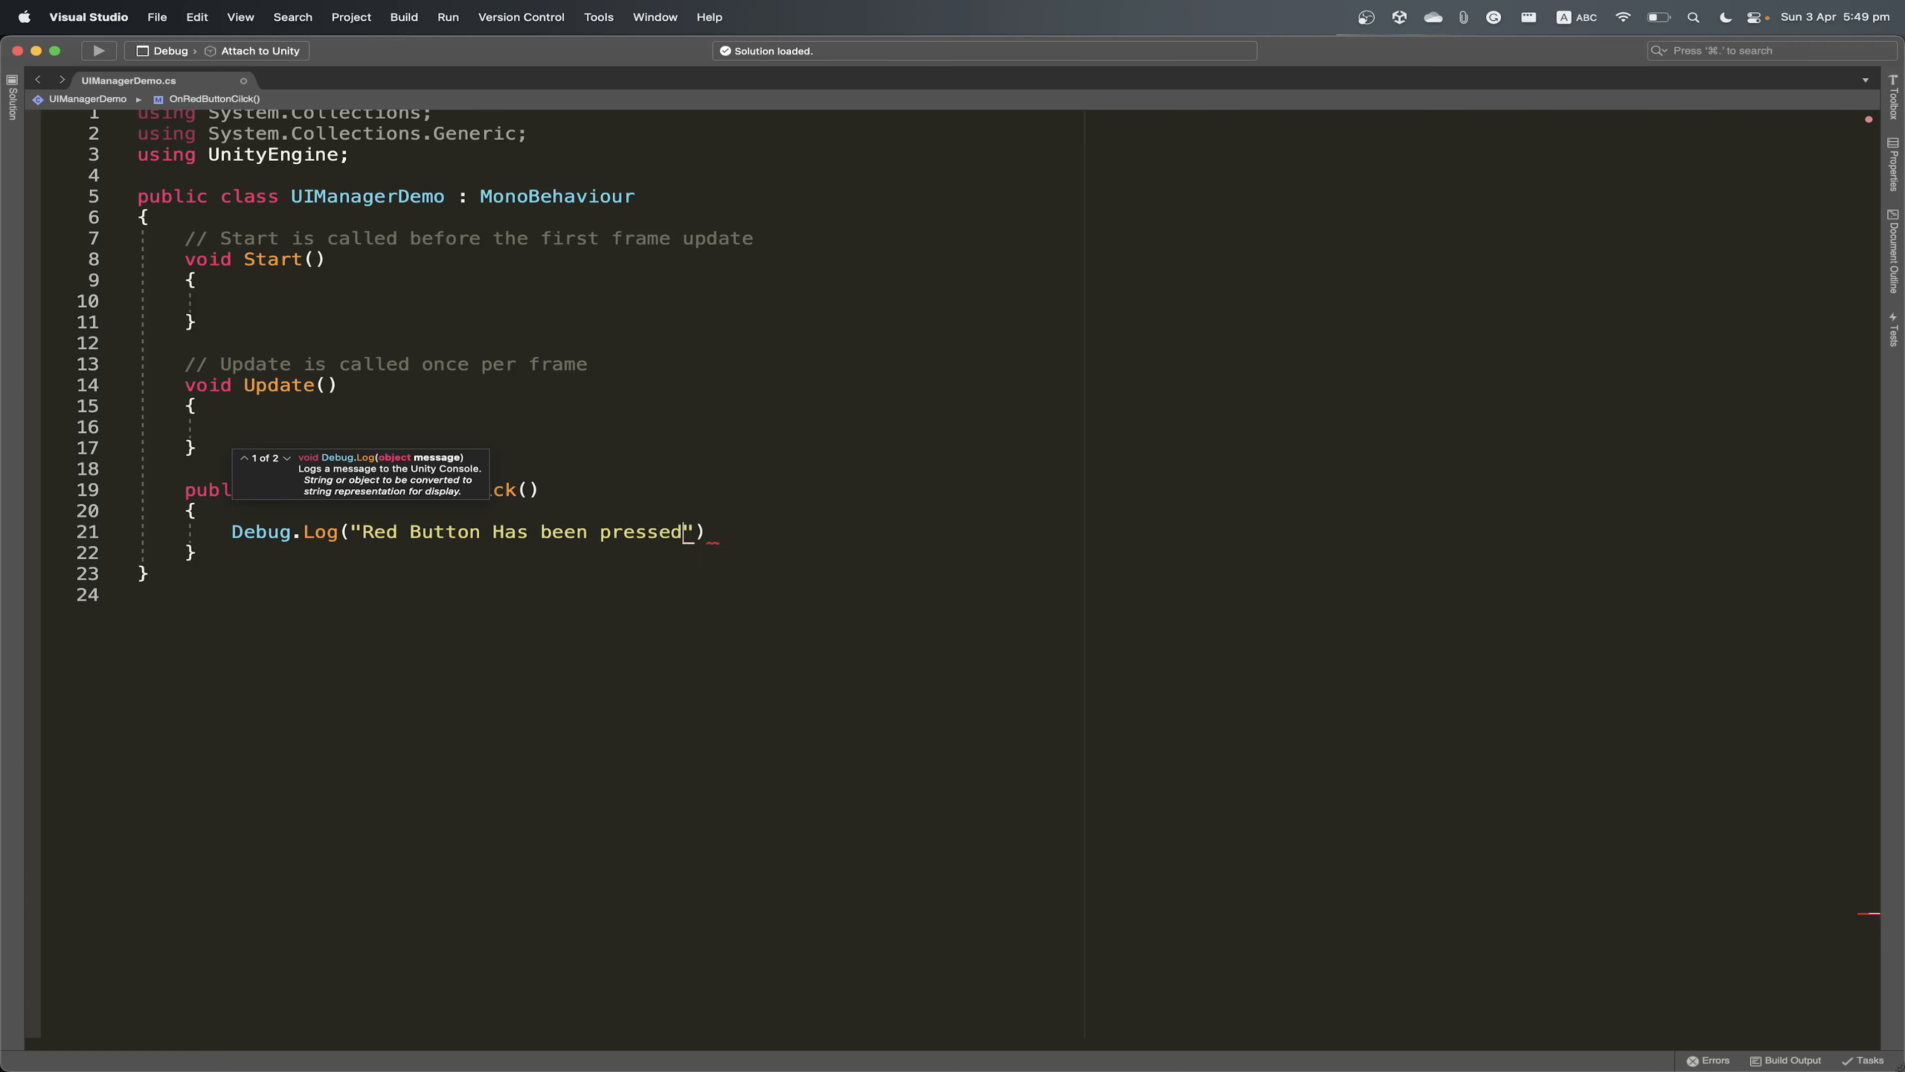
type(";")
key("Down")
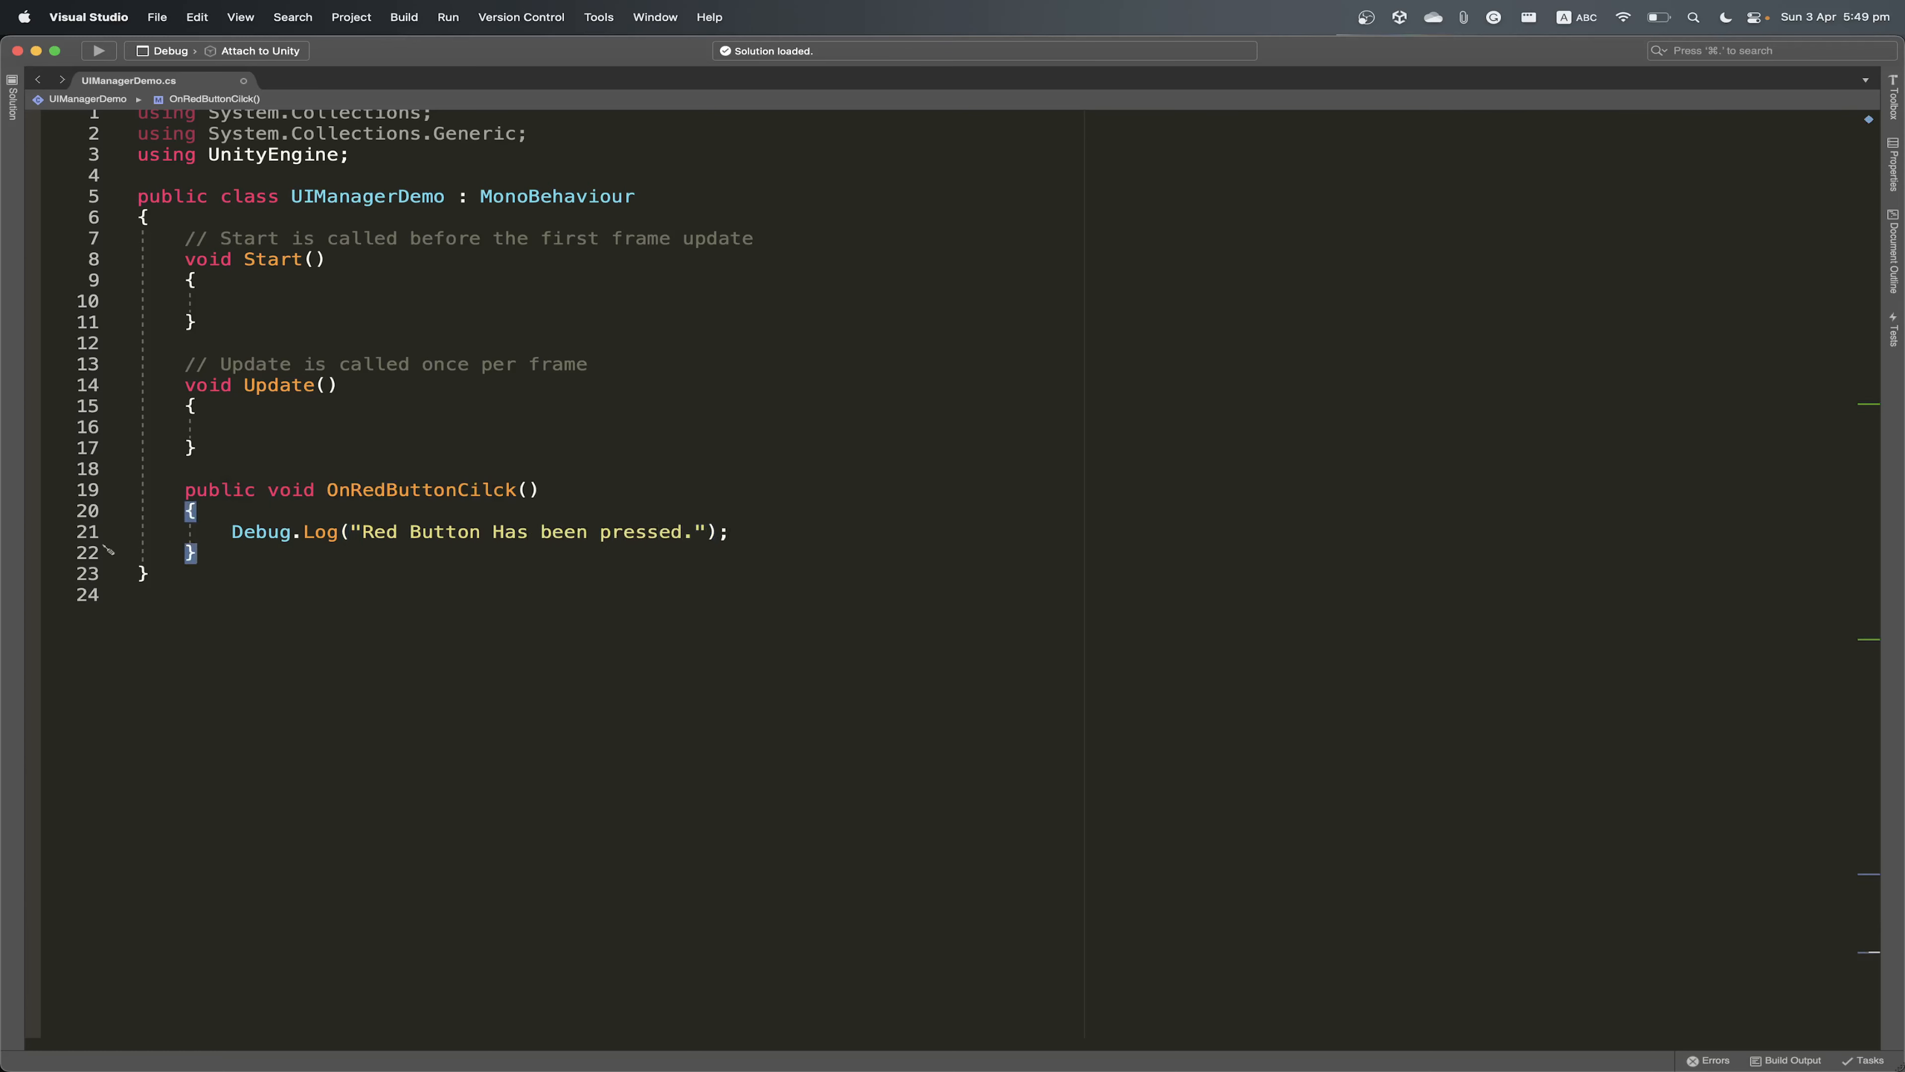
Add a public void method named OnGreenButtonClick() with an empty body below OnRedButtonCilck
key("Return")
key("Return")
type("public void ")
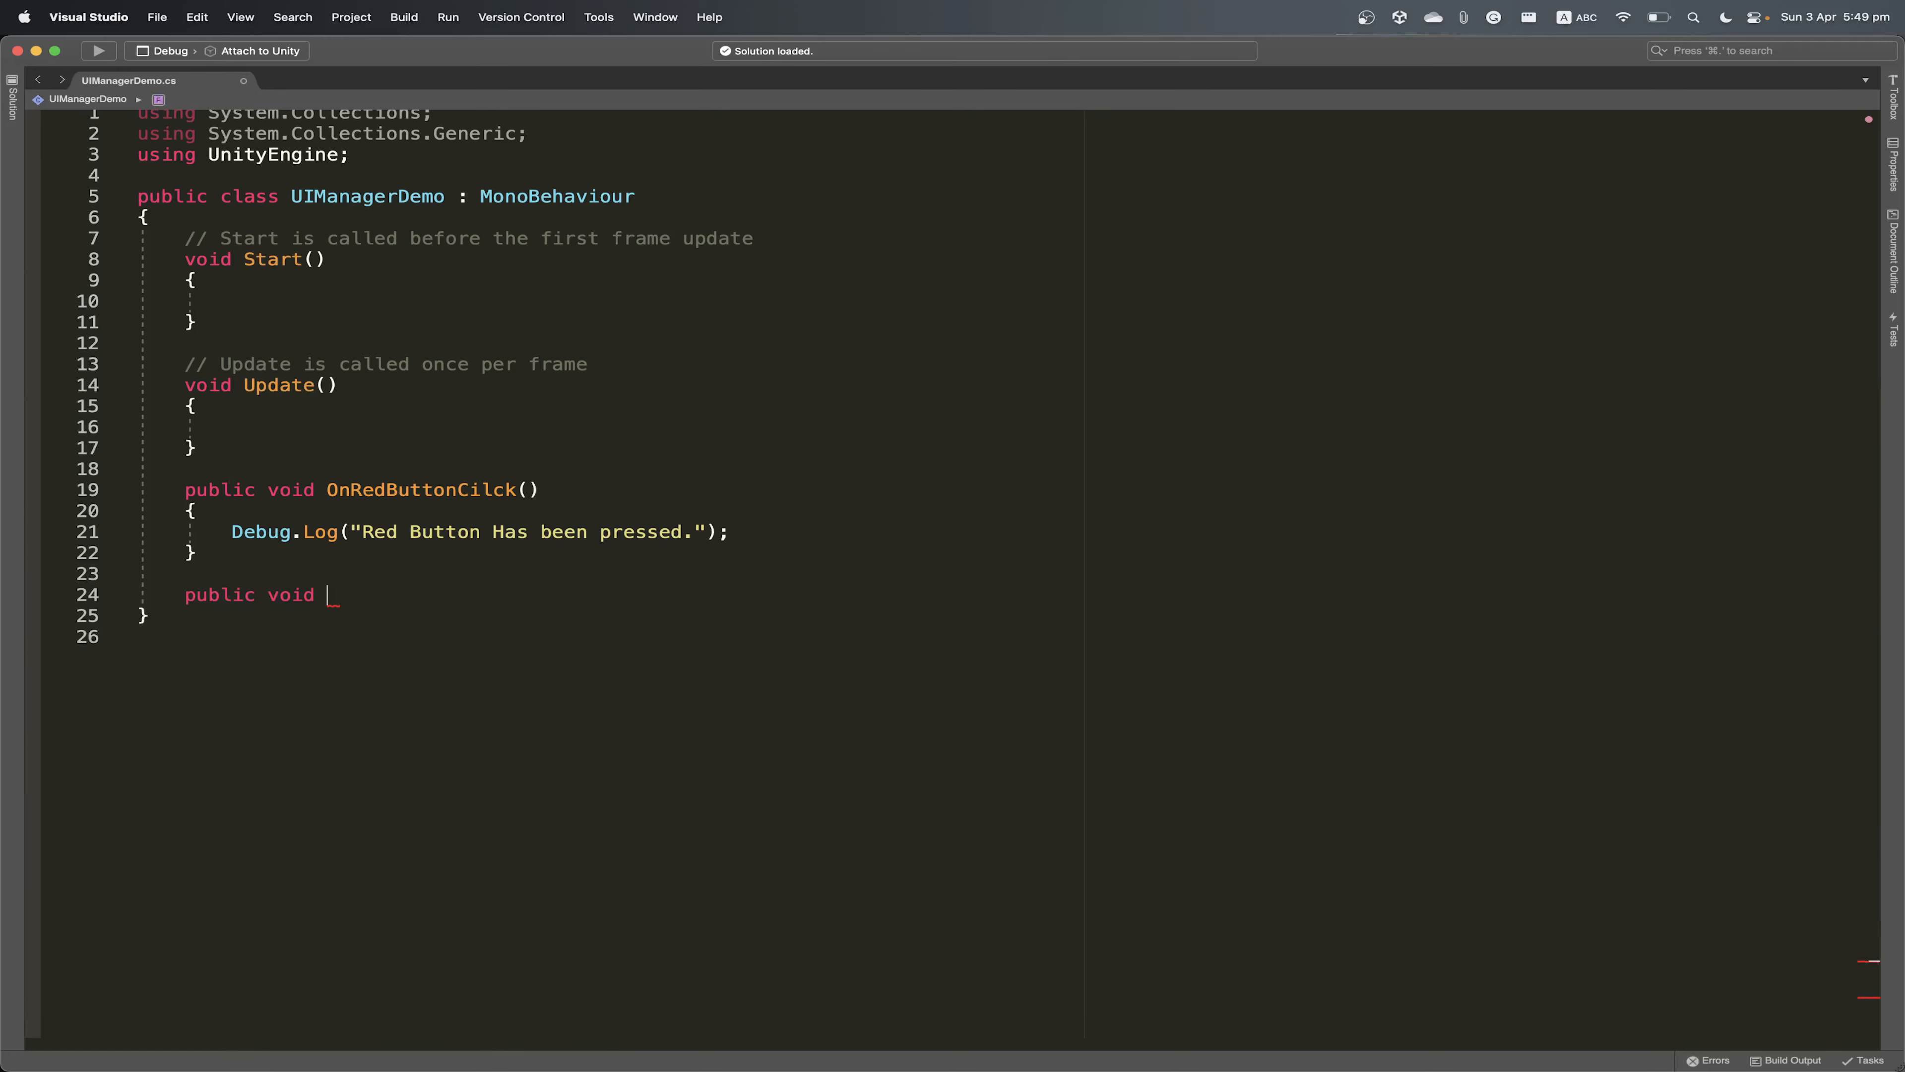
type("OnGre")
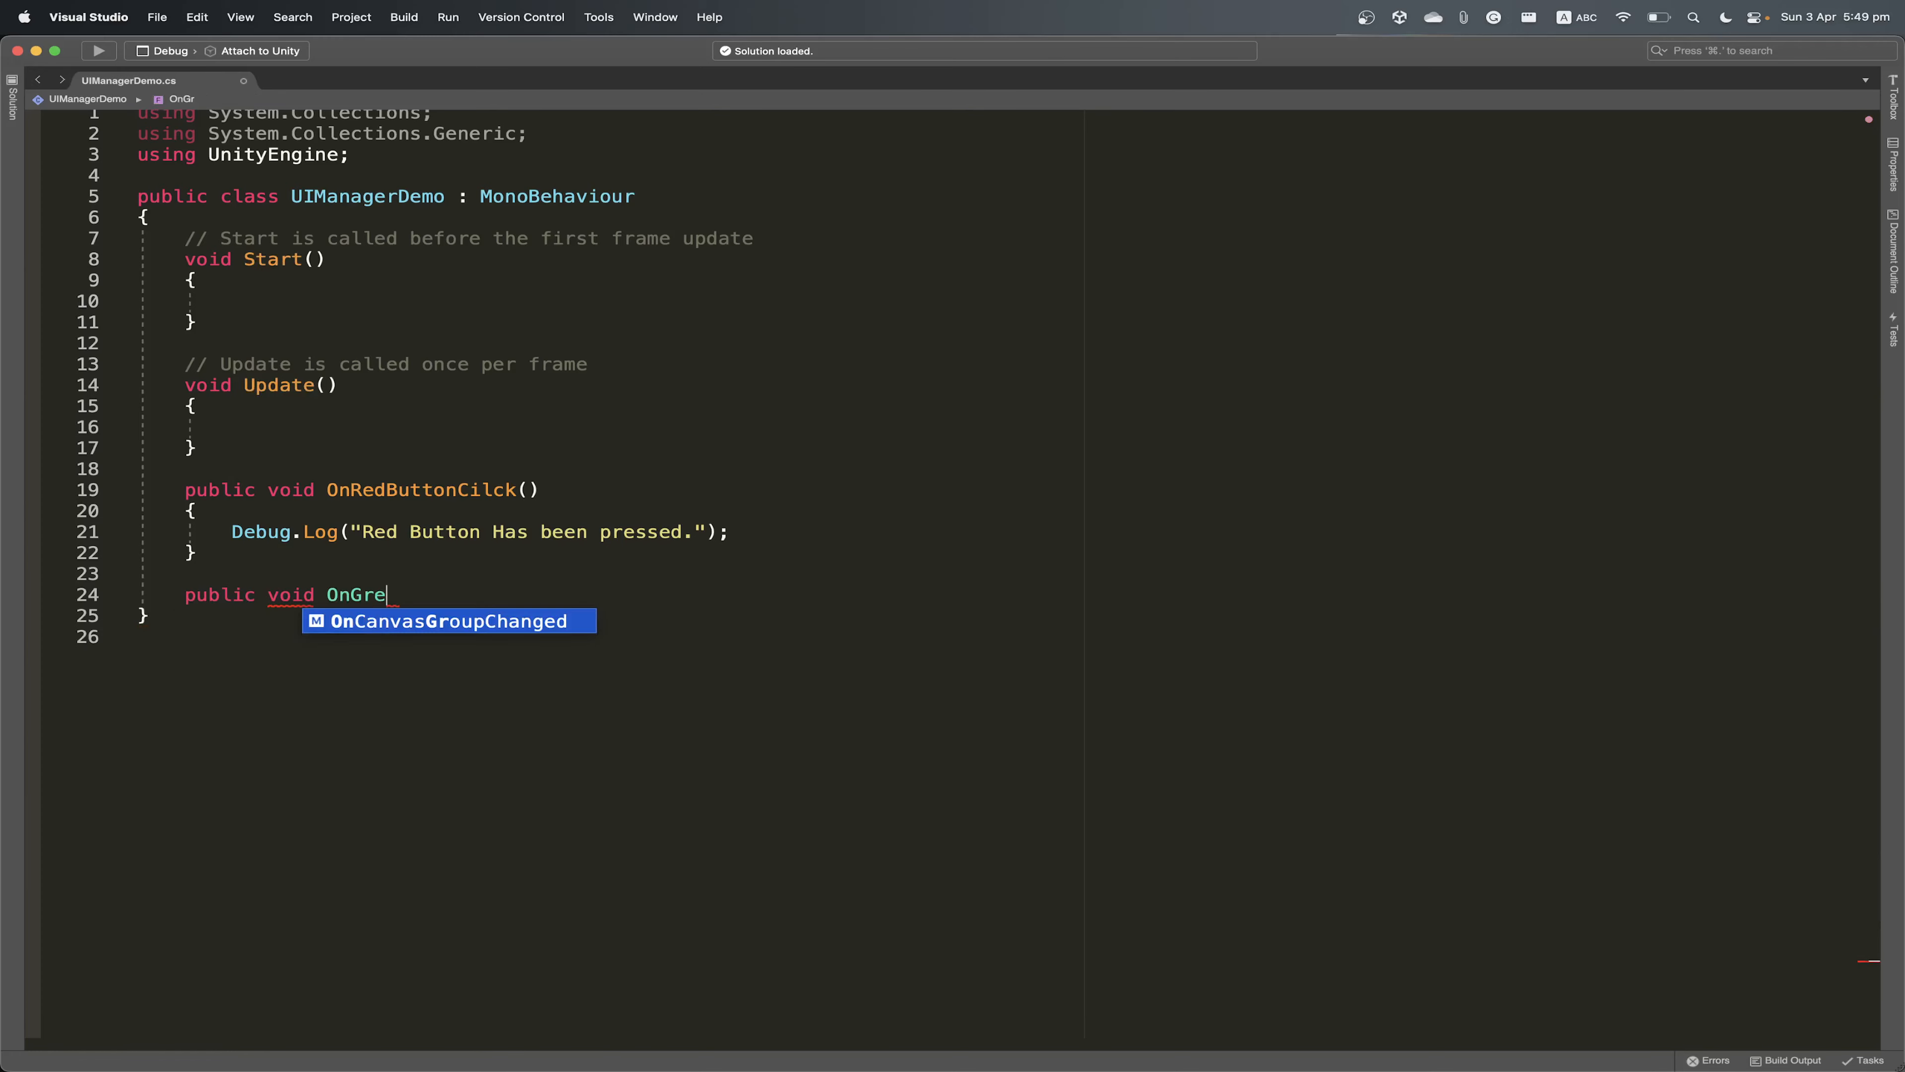
type("enButto")
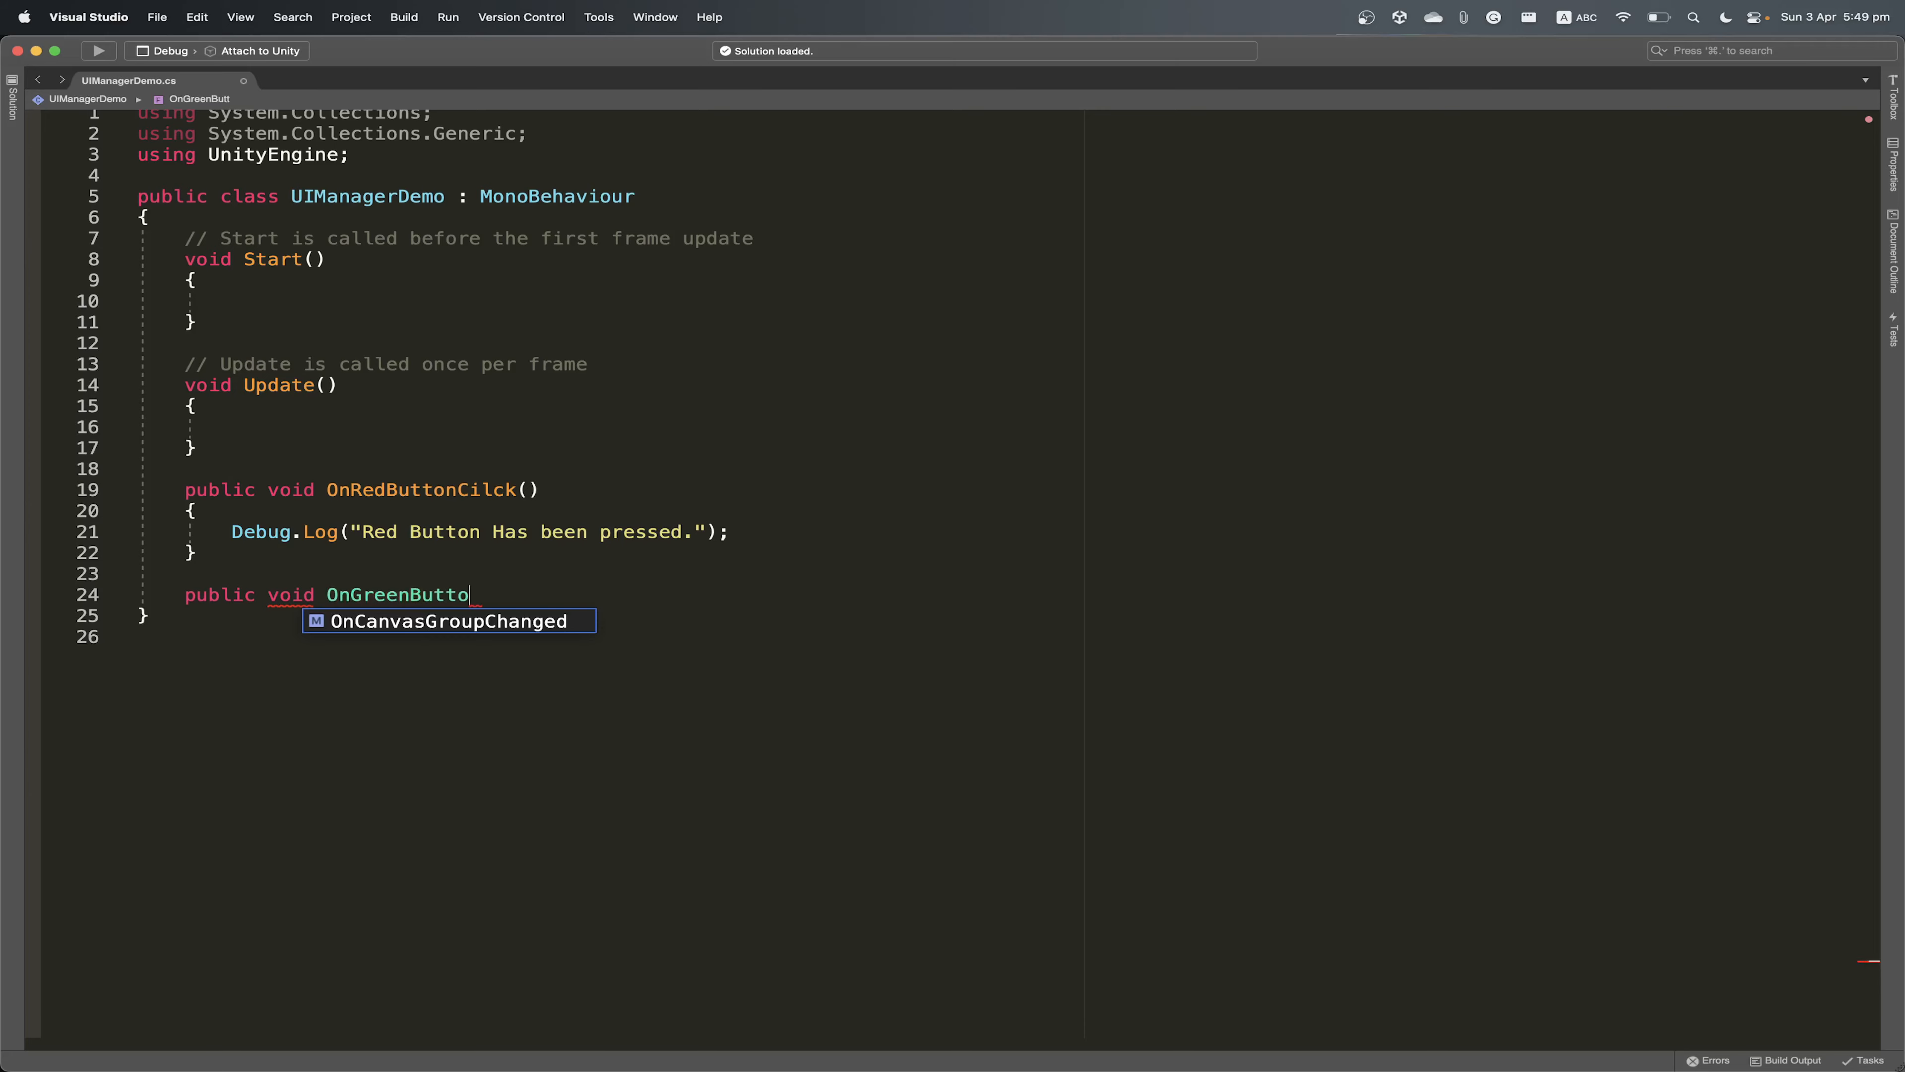
type("nClick()")
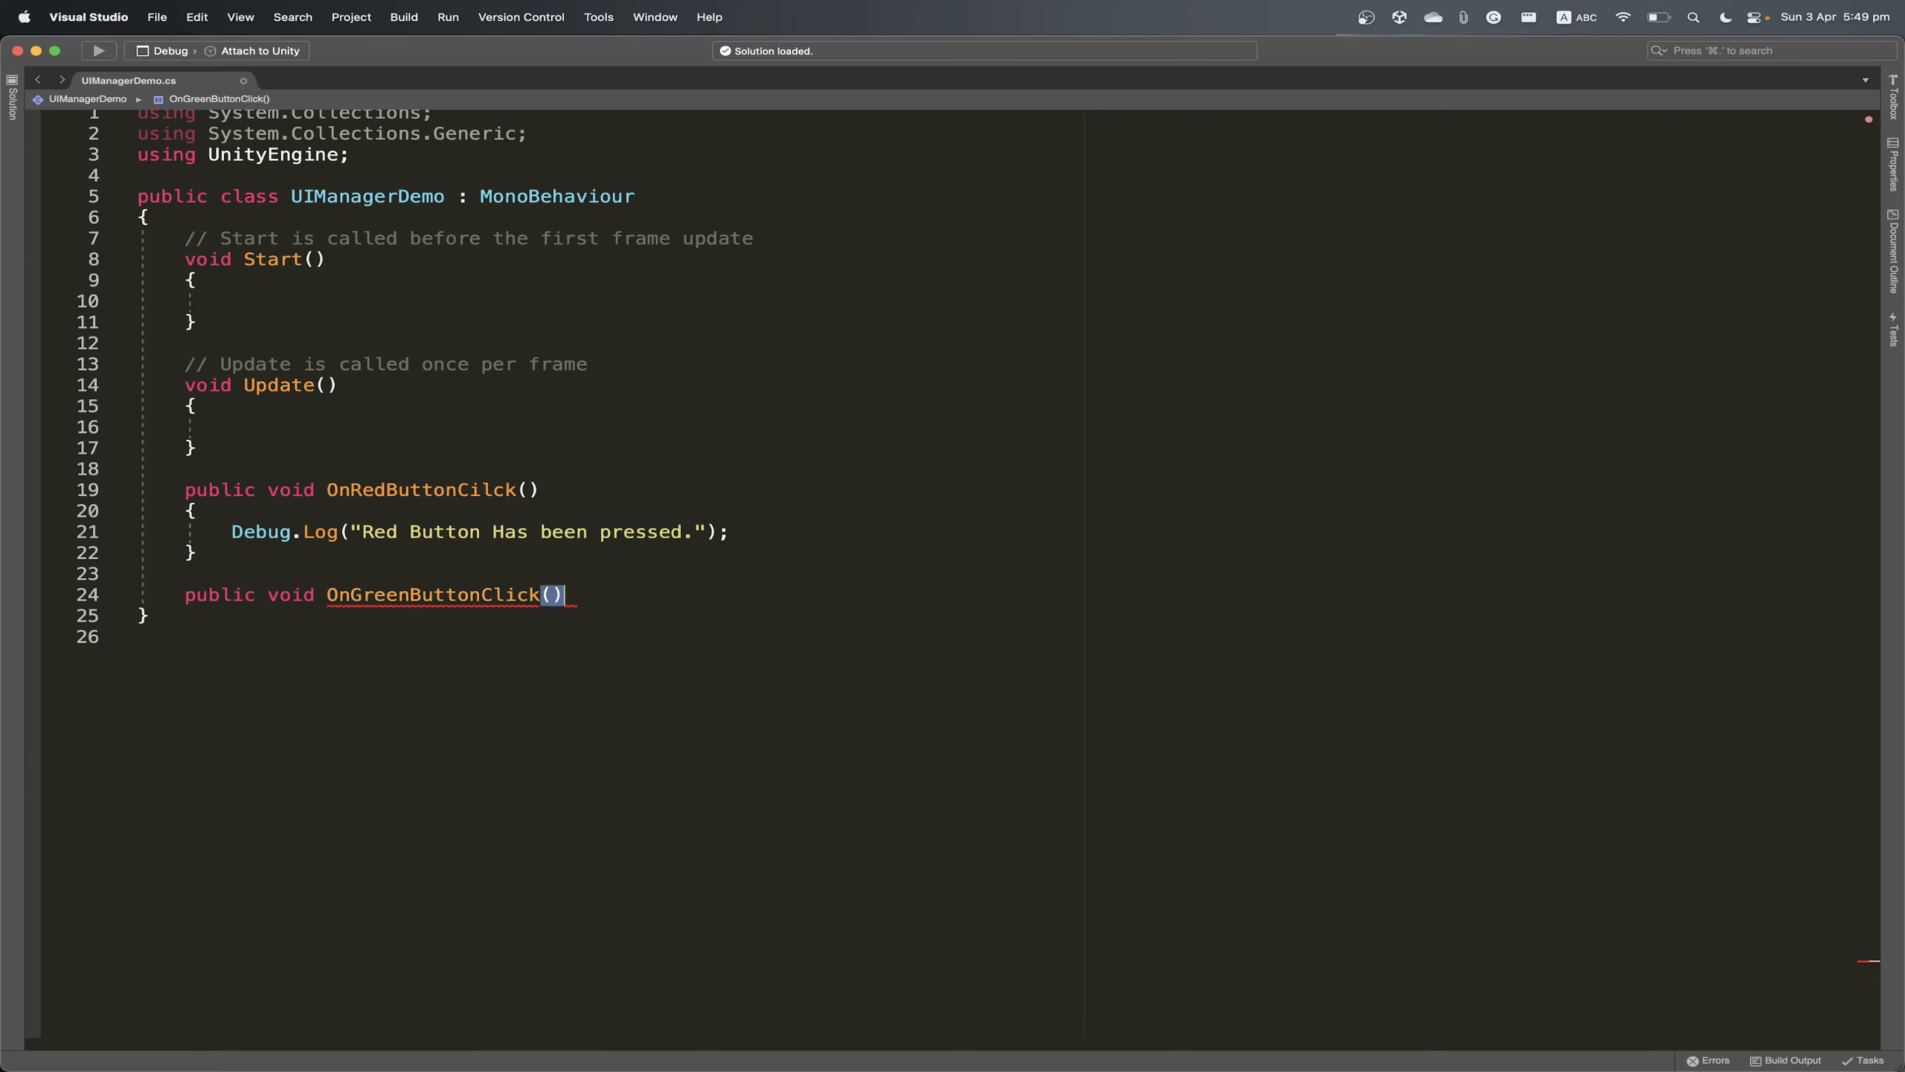
key("Return")
type("{")
key("Return")
Make OnGreenButtonClick log "Green Button Has been pressed." with Debug.Log, and save the script
type("de")
type("bug.lo")
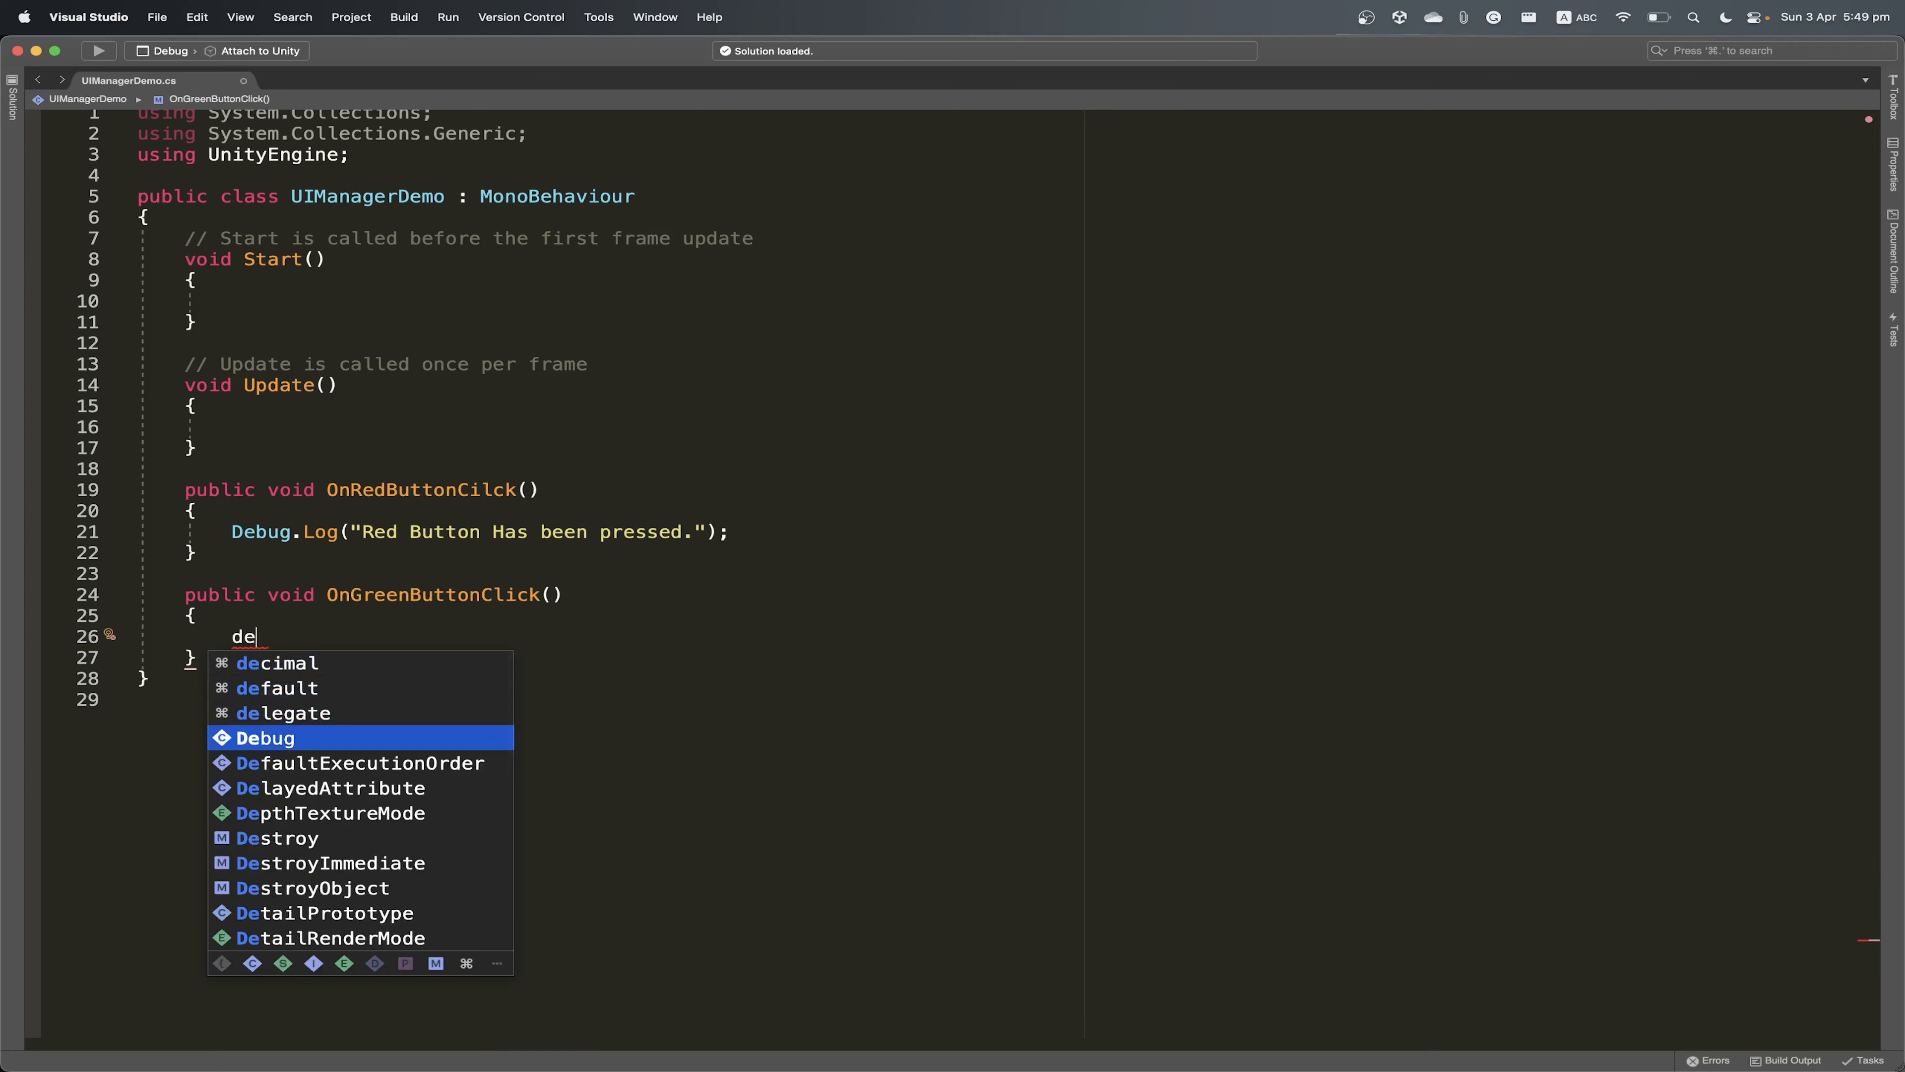
type("g")
key("Return")
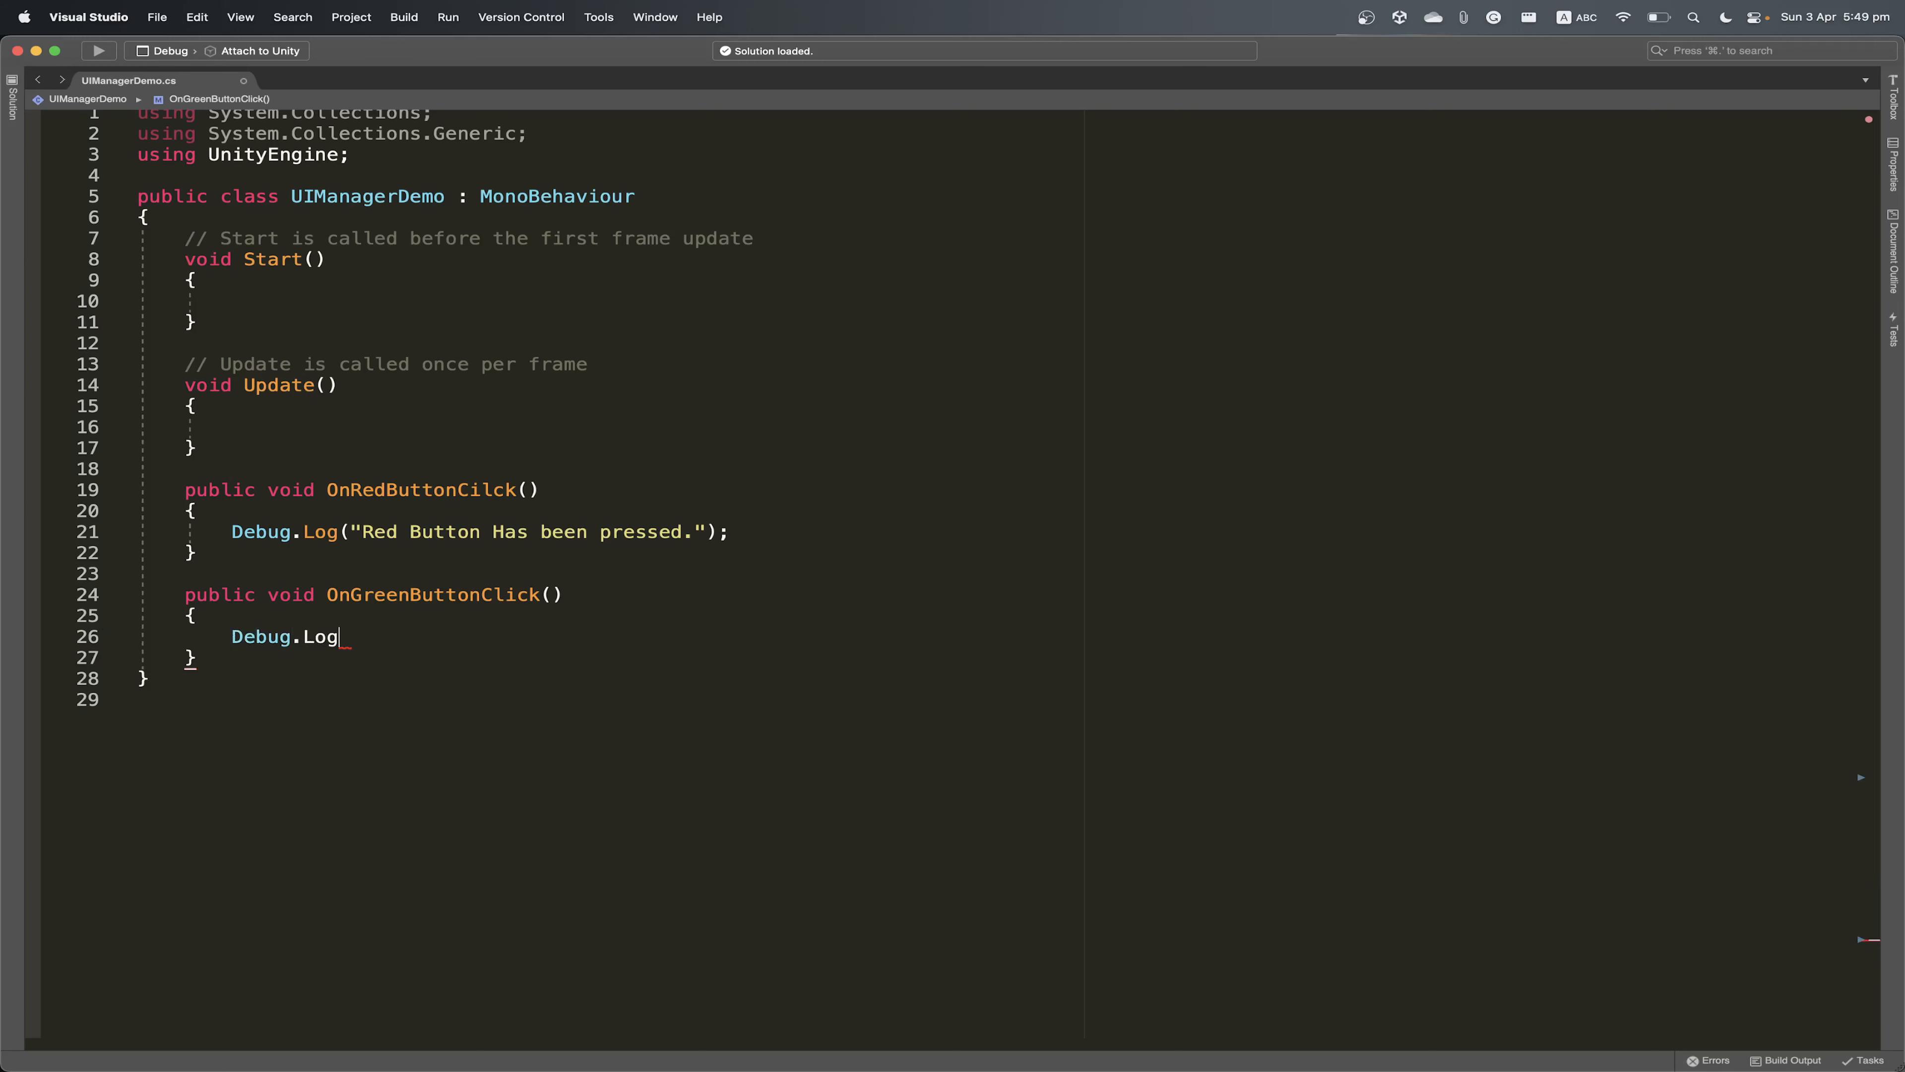
type(")\"G")
key("BackSpace")
key("BackSpace")
key("BackSpace")
type("(\"g")
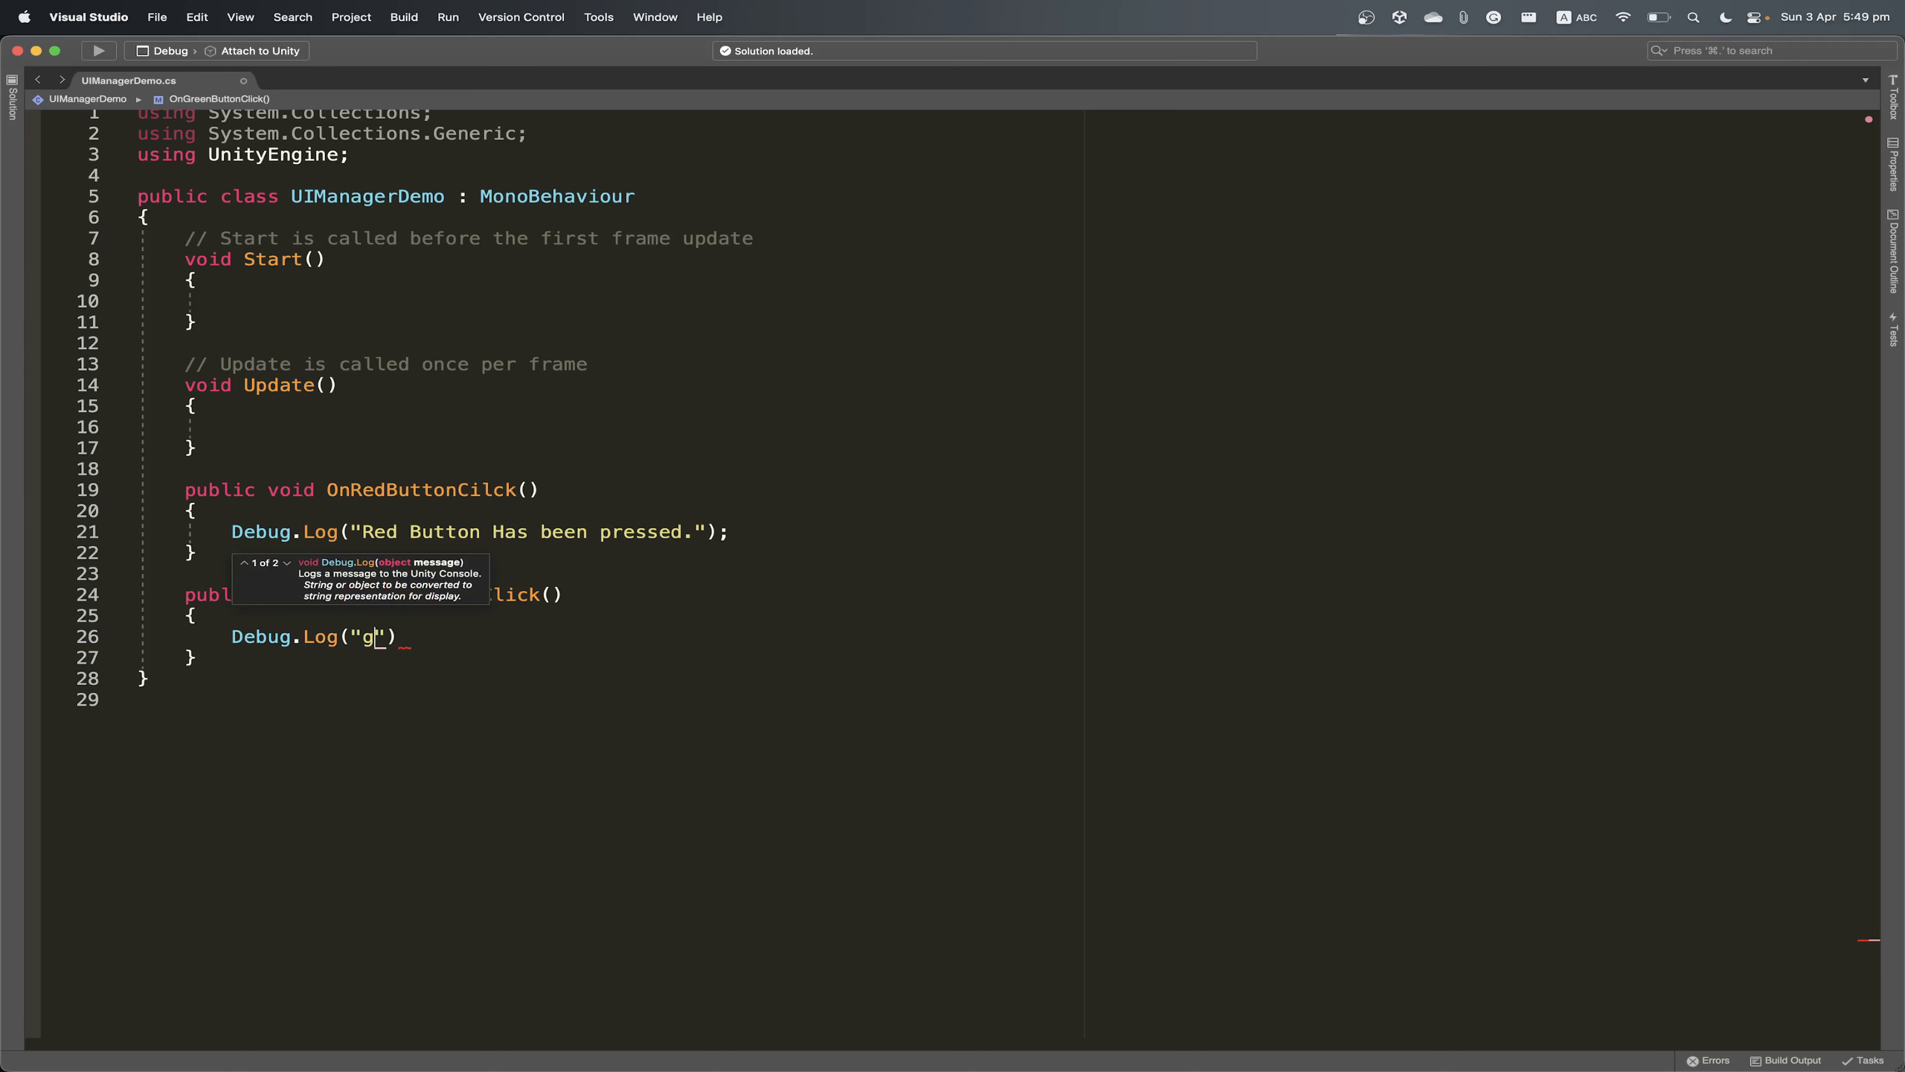
type("reen Button Has been pressed.\"")
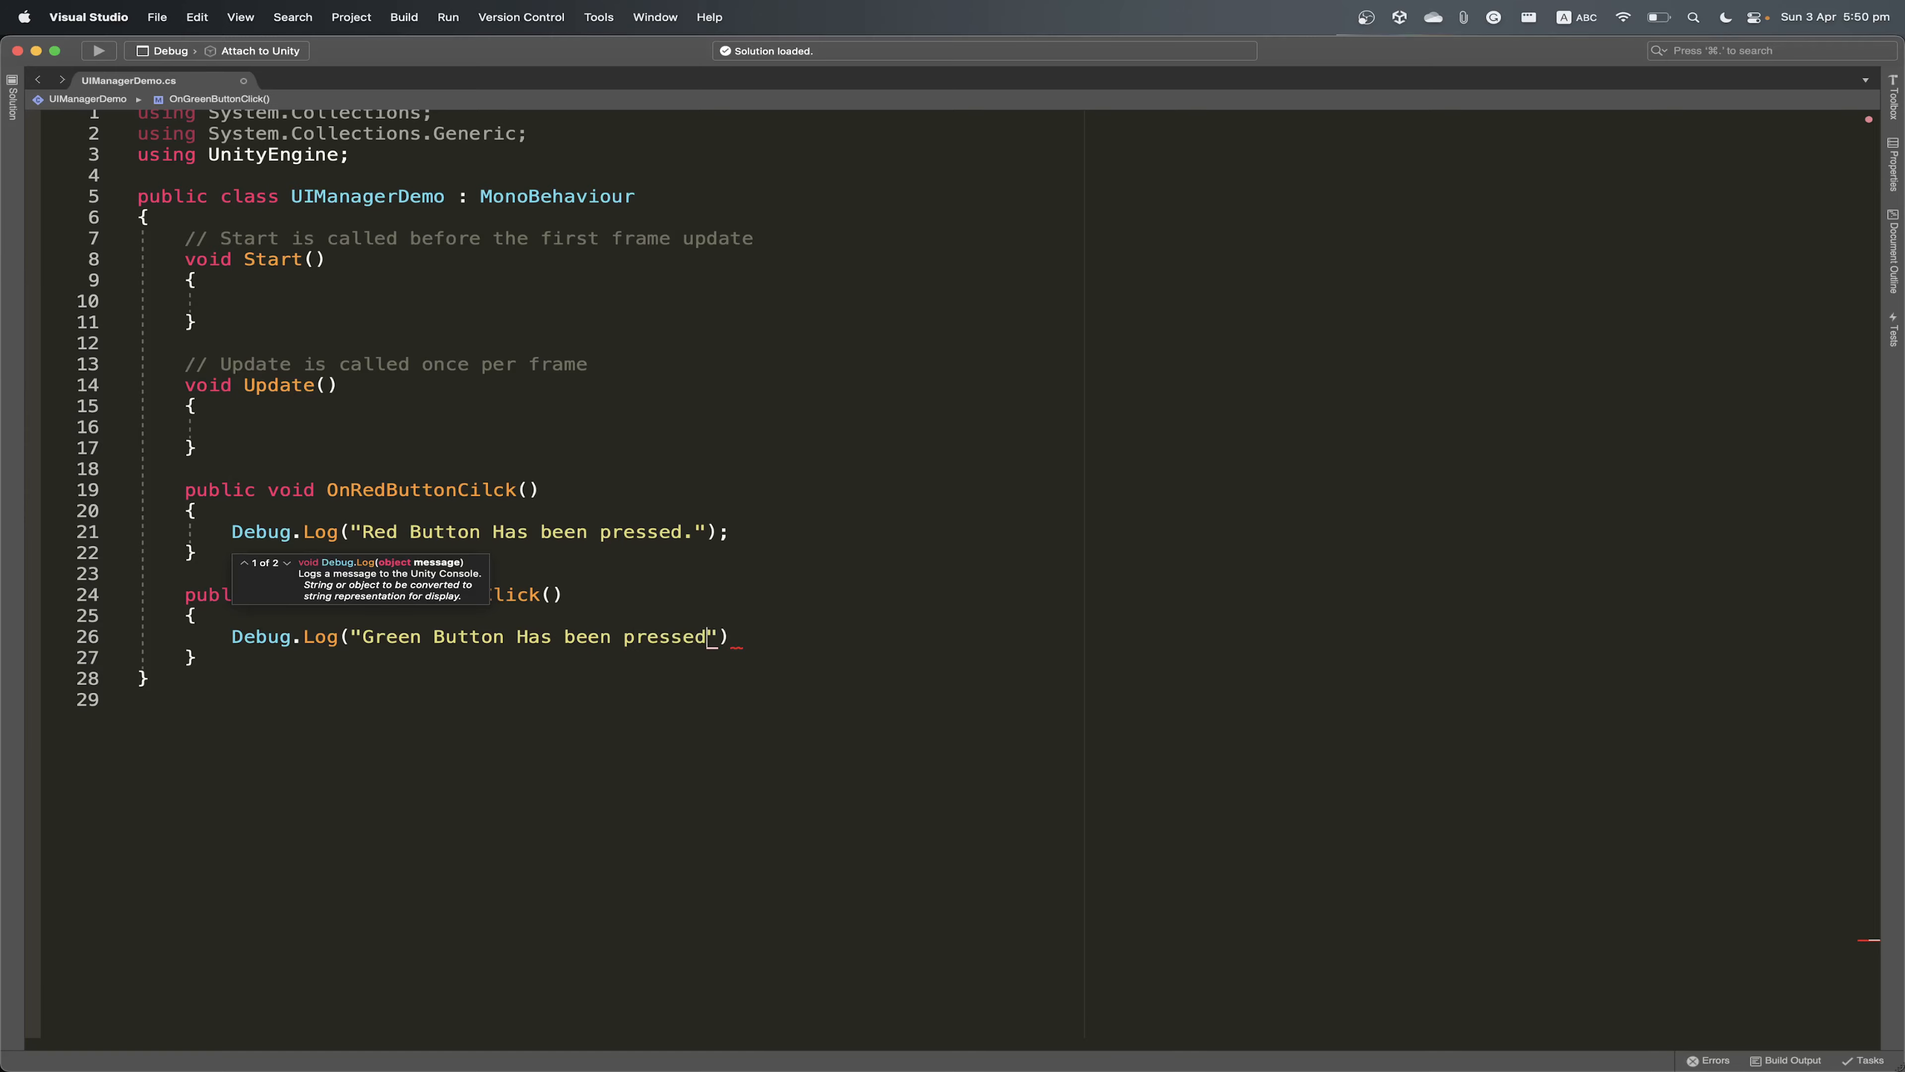
type(");")
key("super+s")
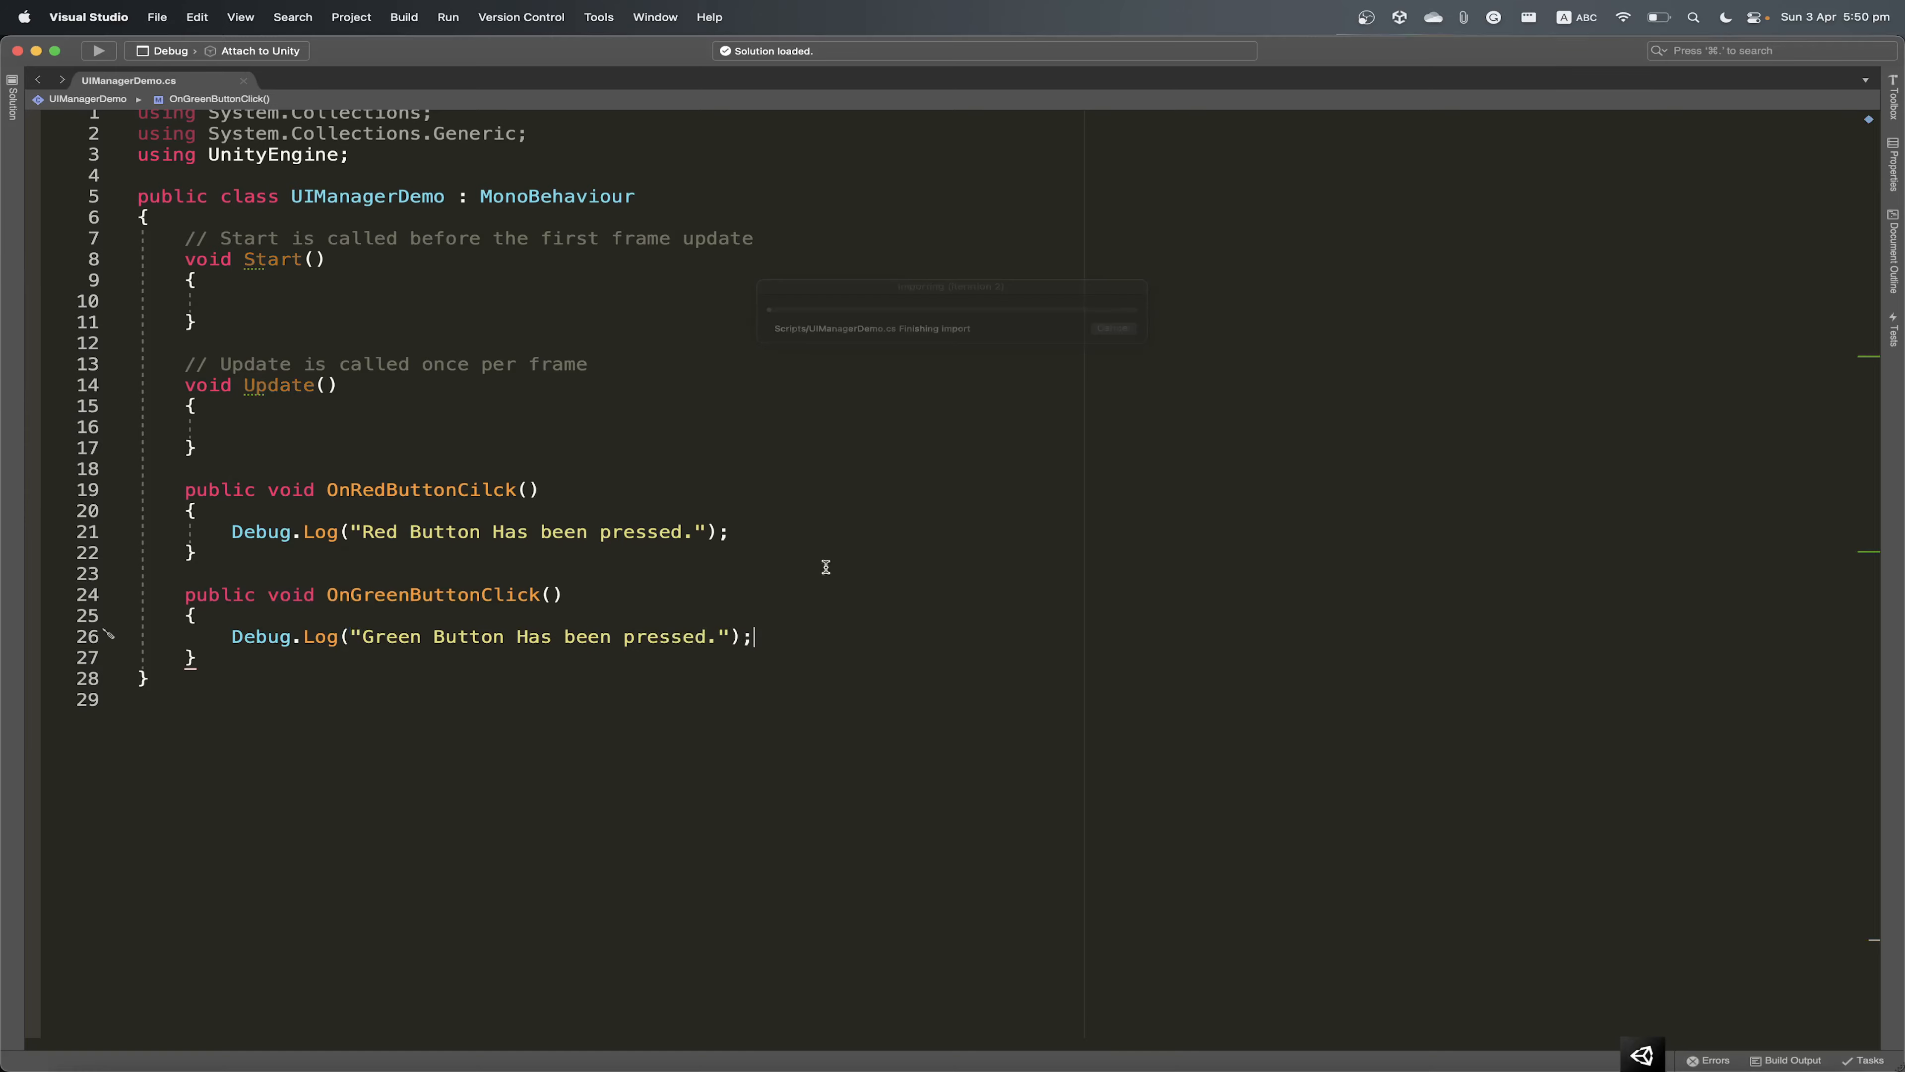
Switch to Unity and clear the Console messages
key("ctrl+Up")
left_click(897, 609)
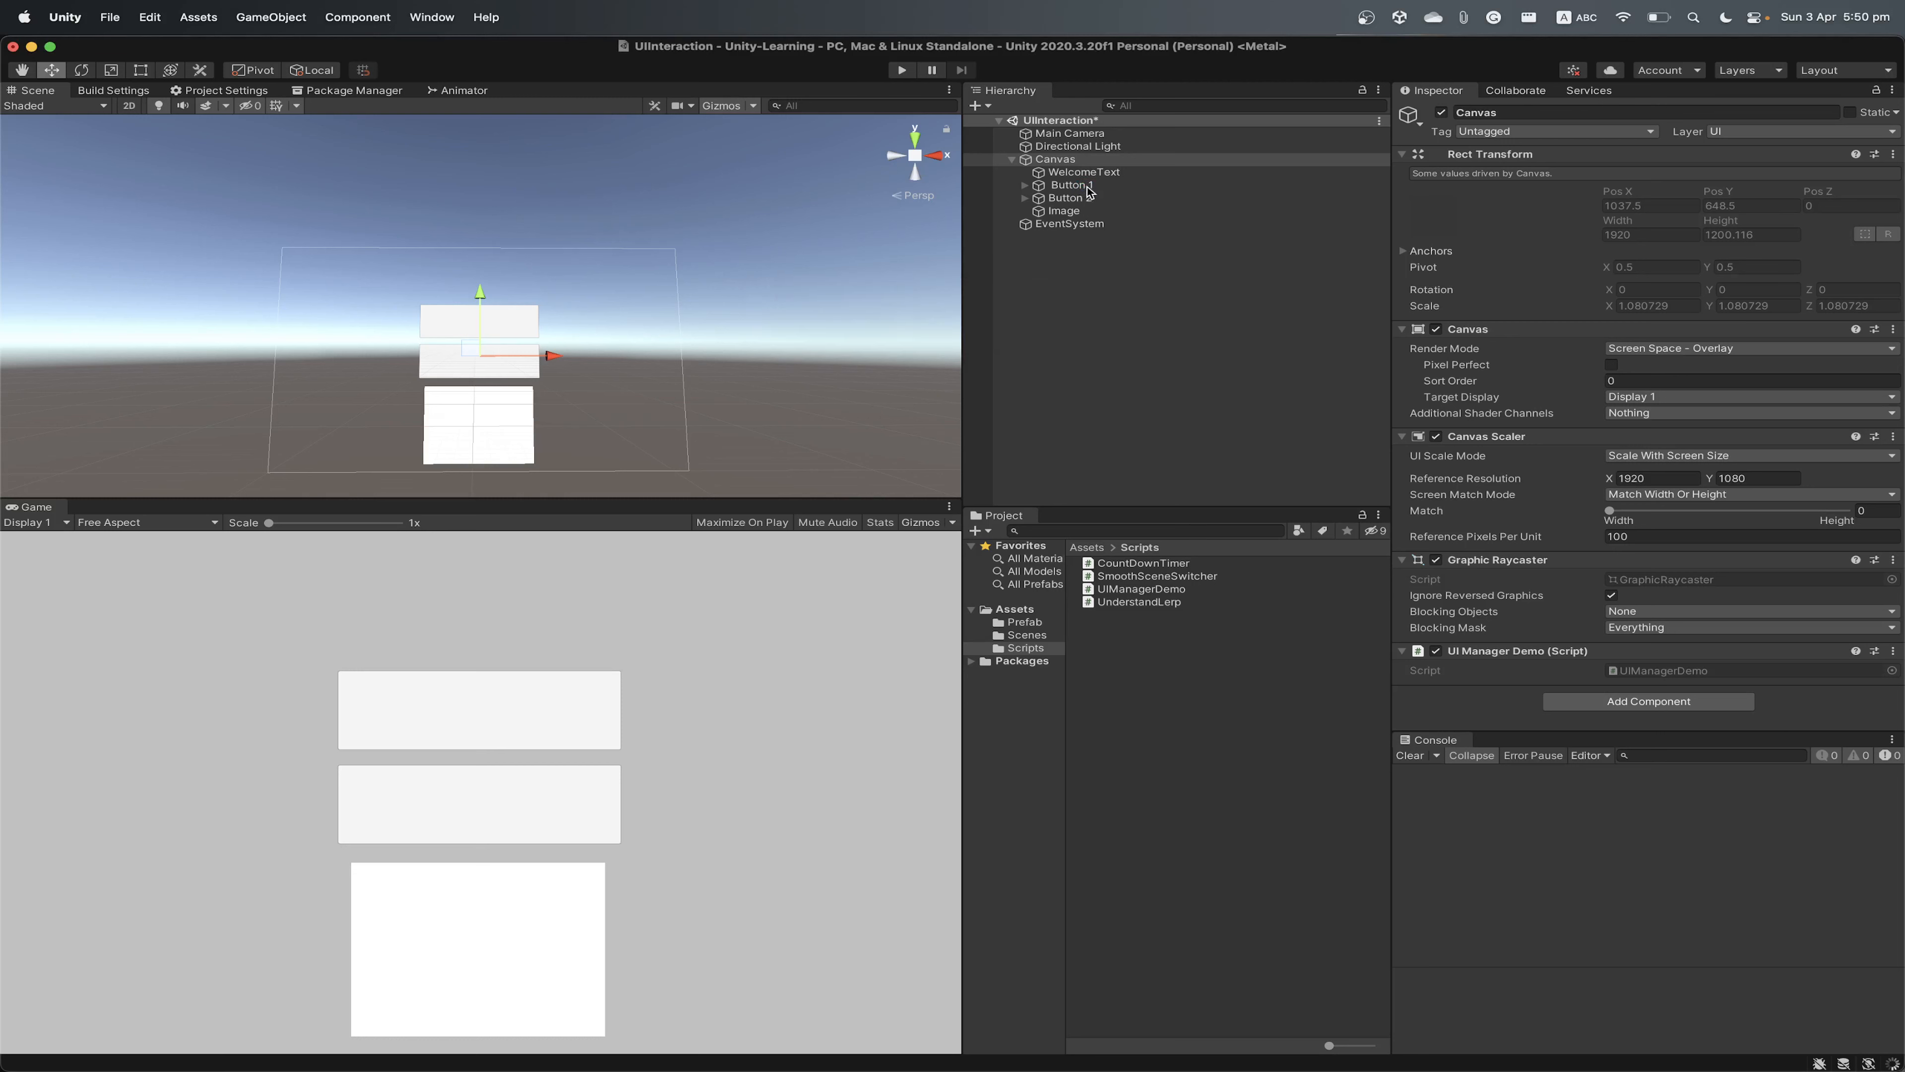
left_click(1087, 186)
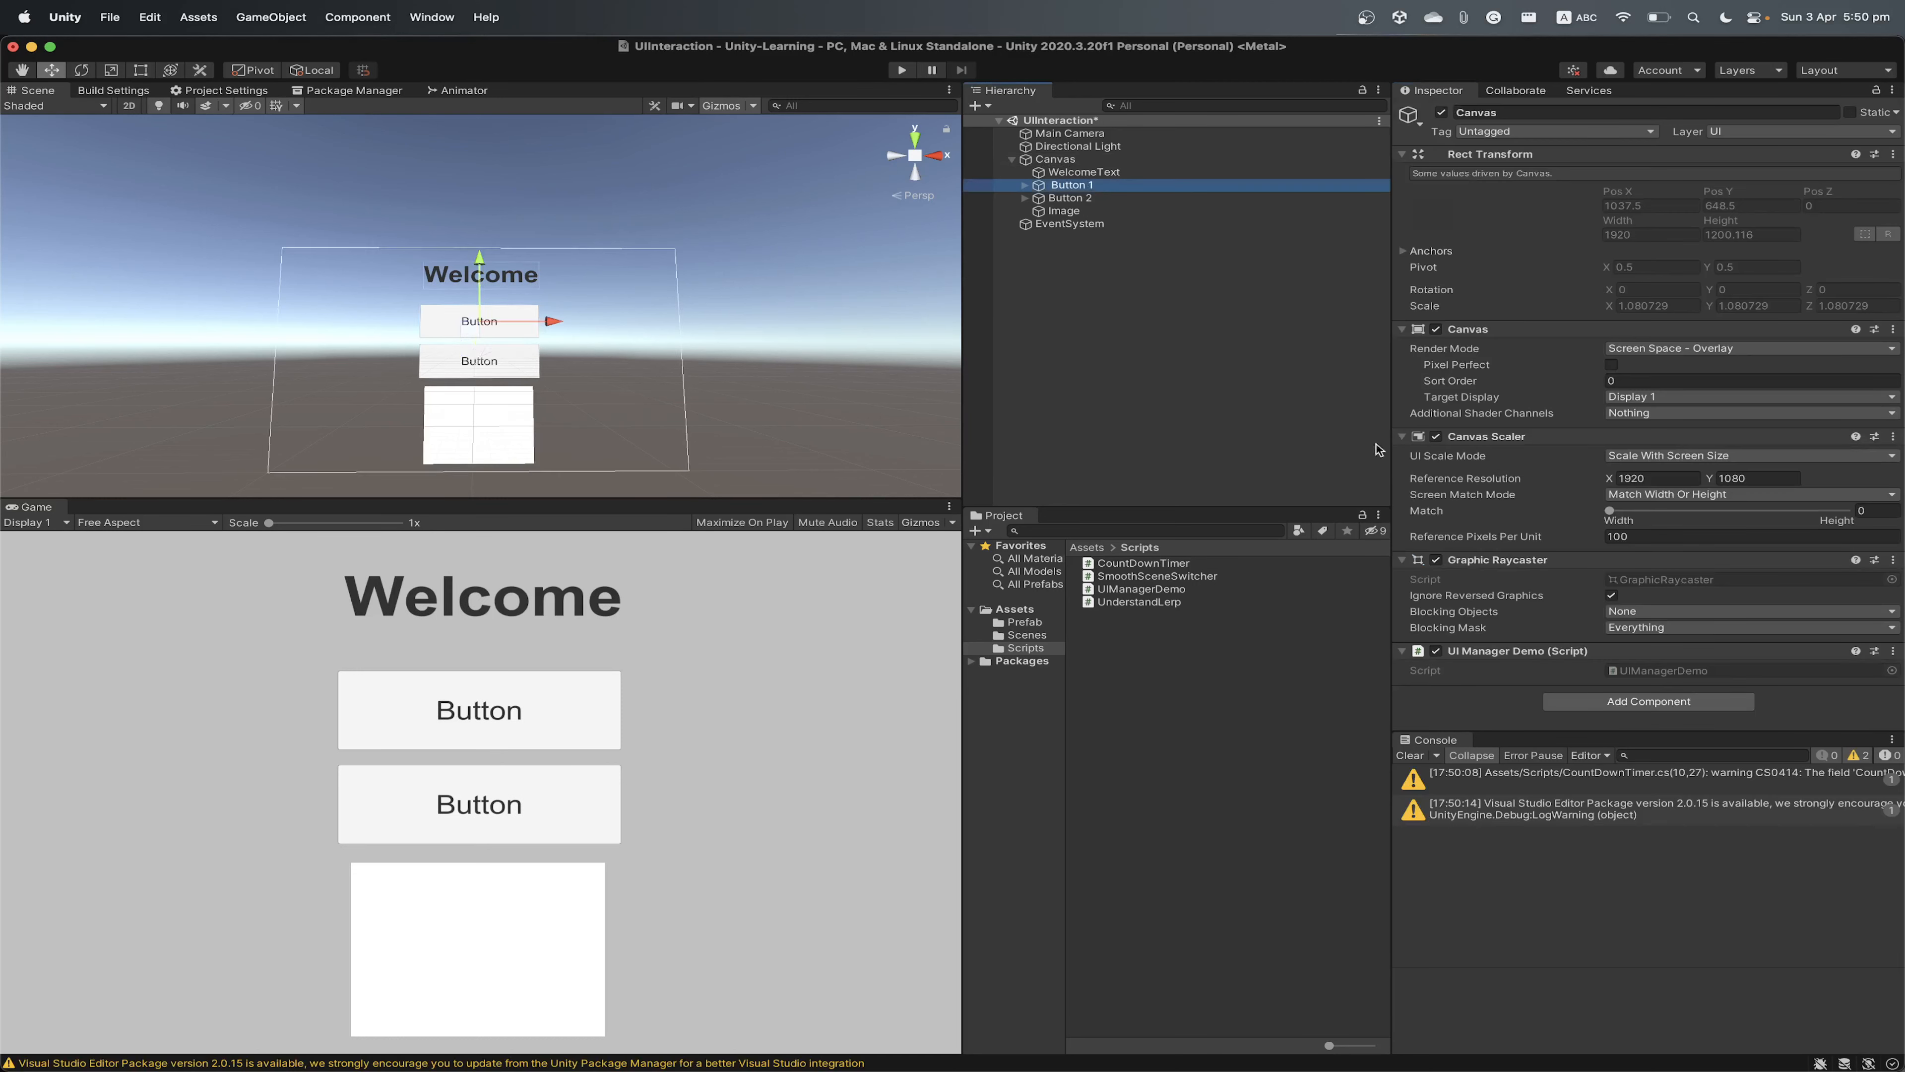
left_click(1479, 112)
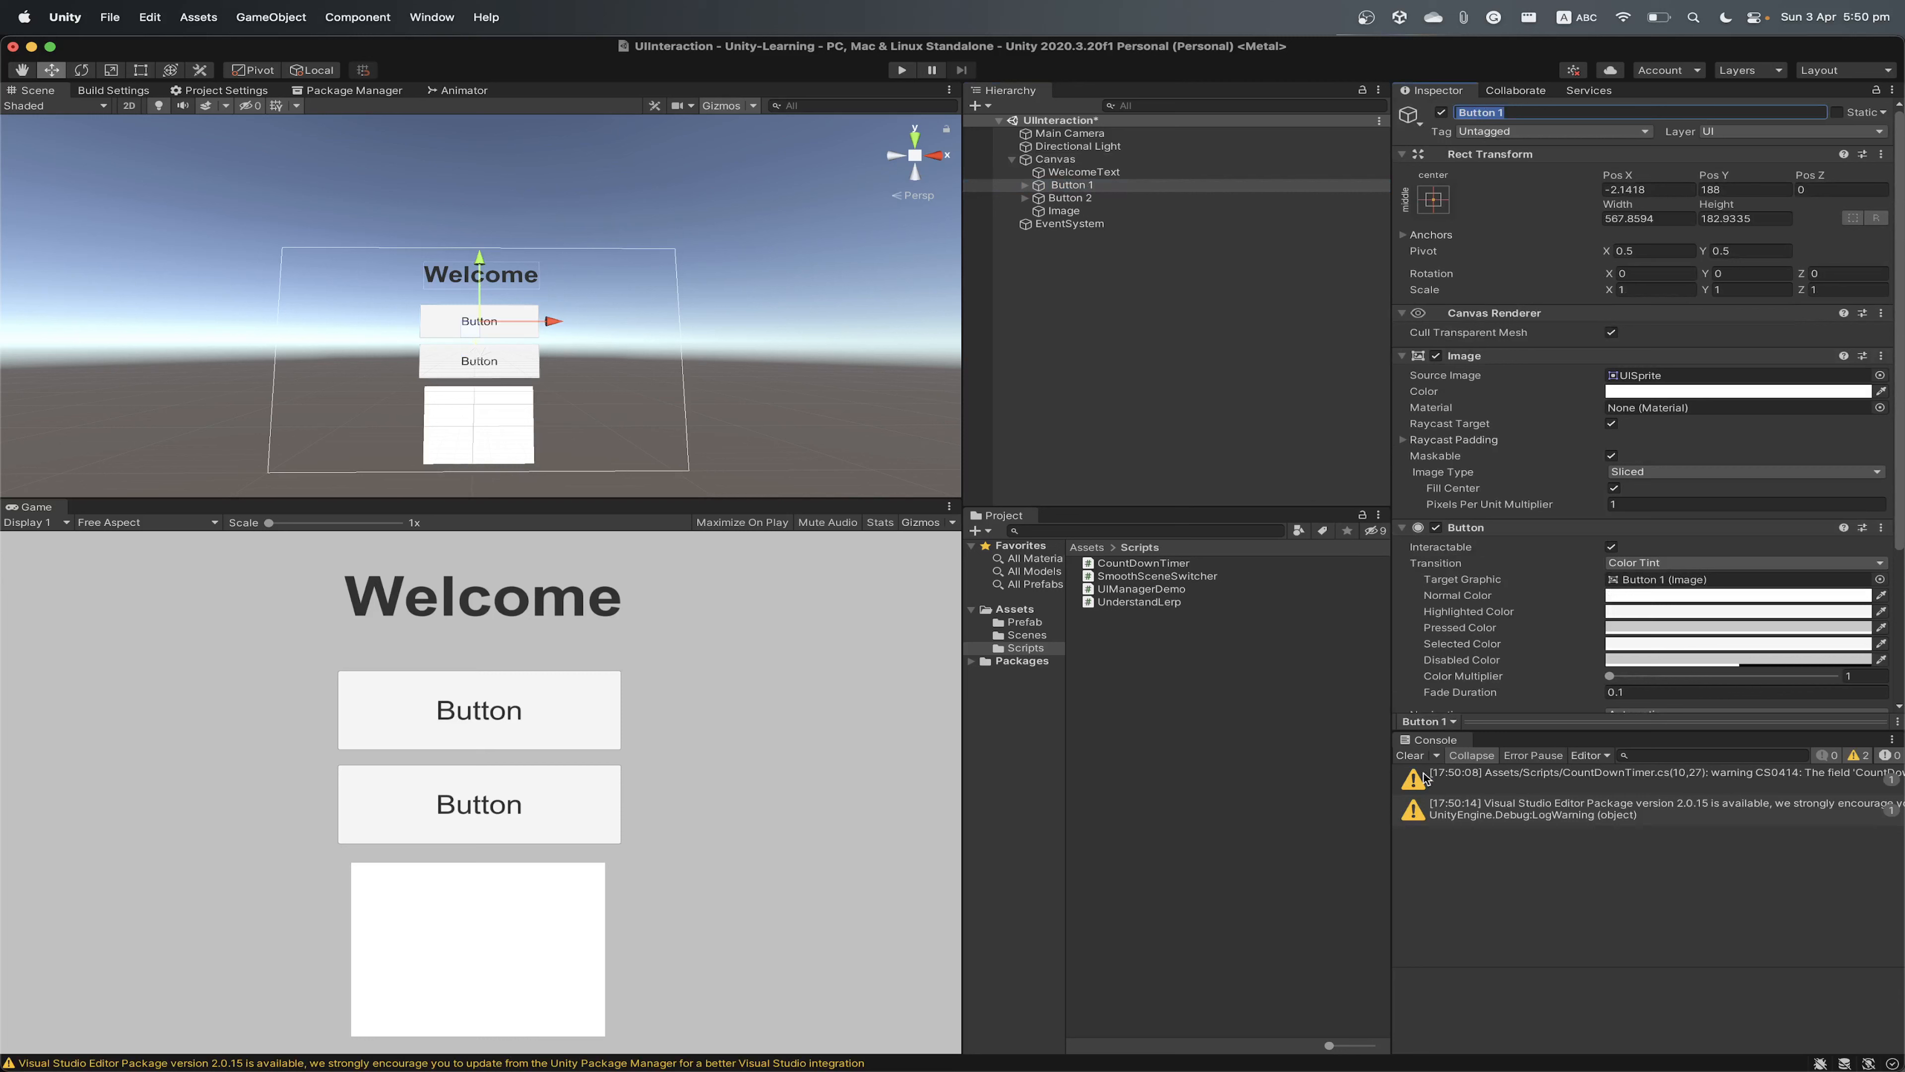
left_click(1410, 756)
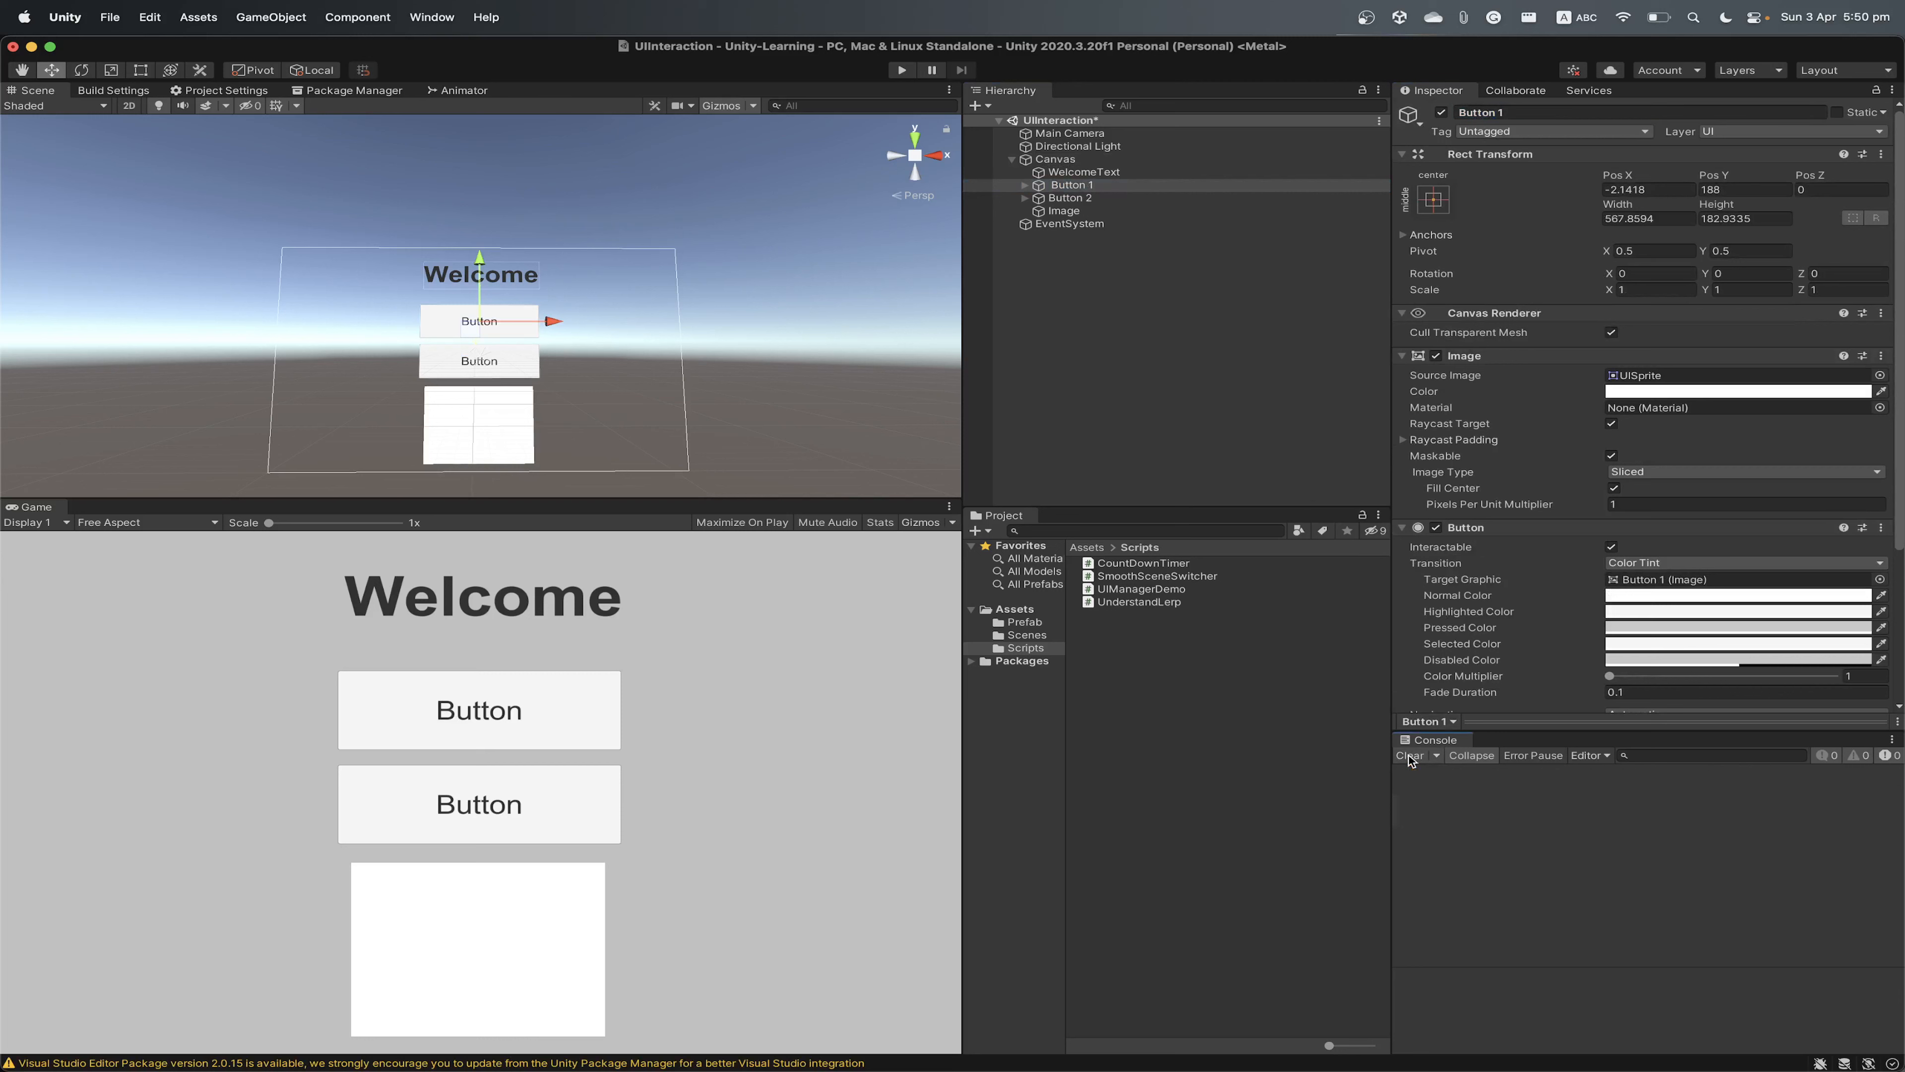
Rename the Button 1 object as RedButton
left_click(1072, 185)
left_click(1477, 113)
key("Left")
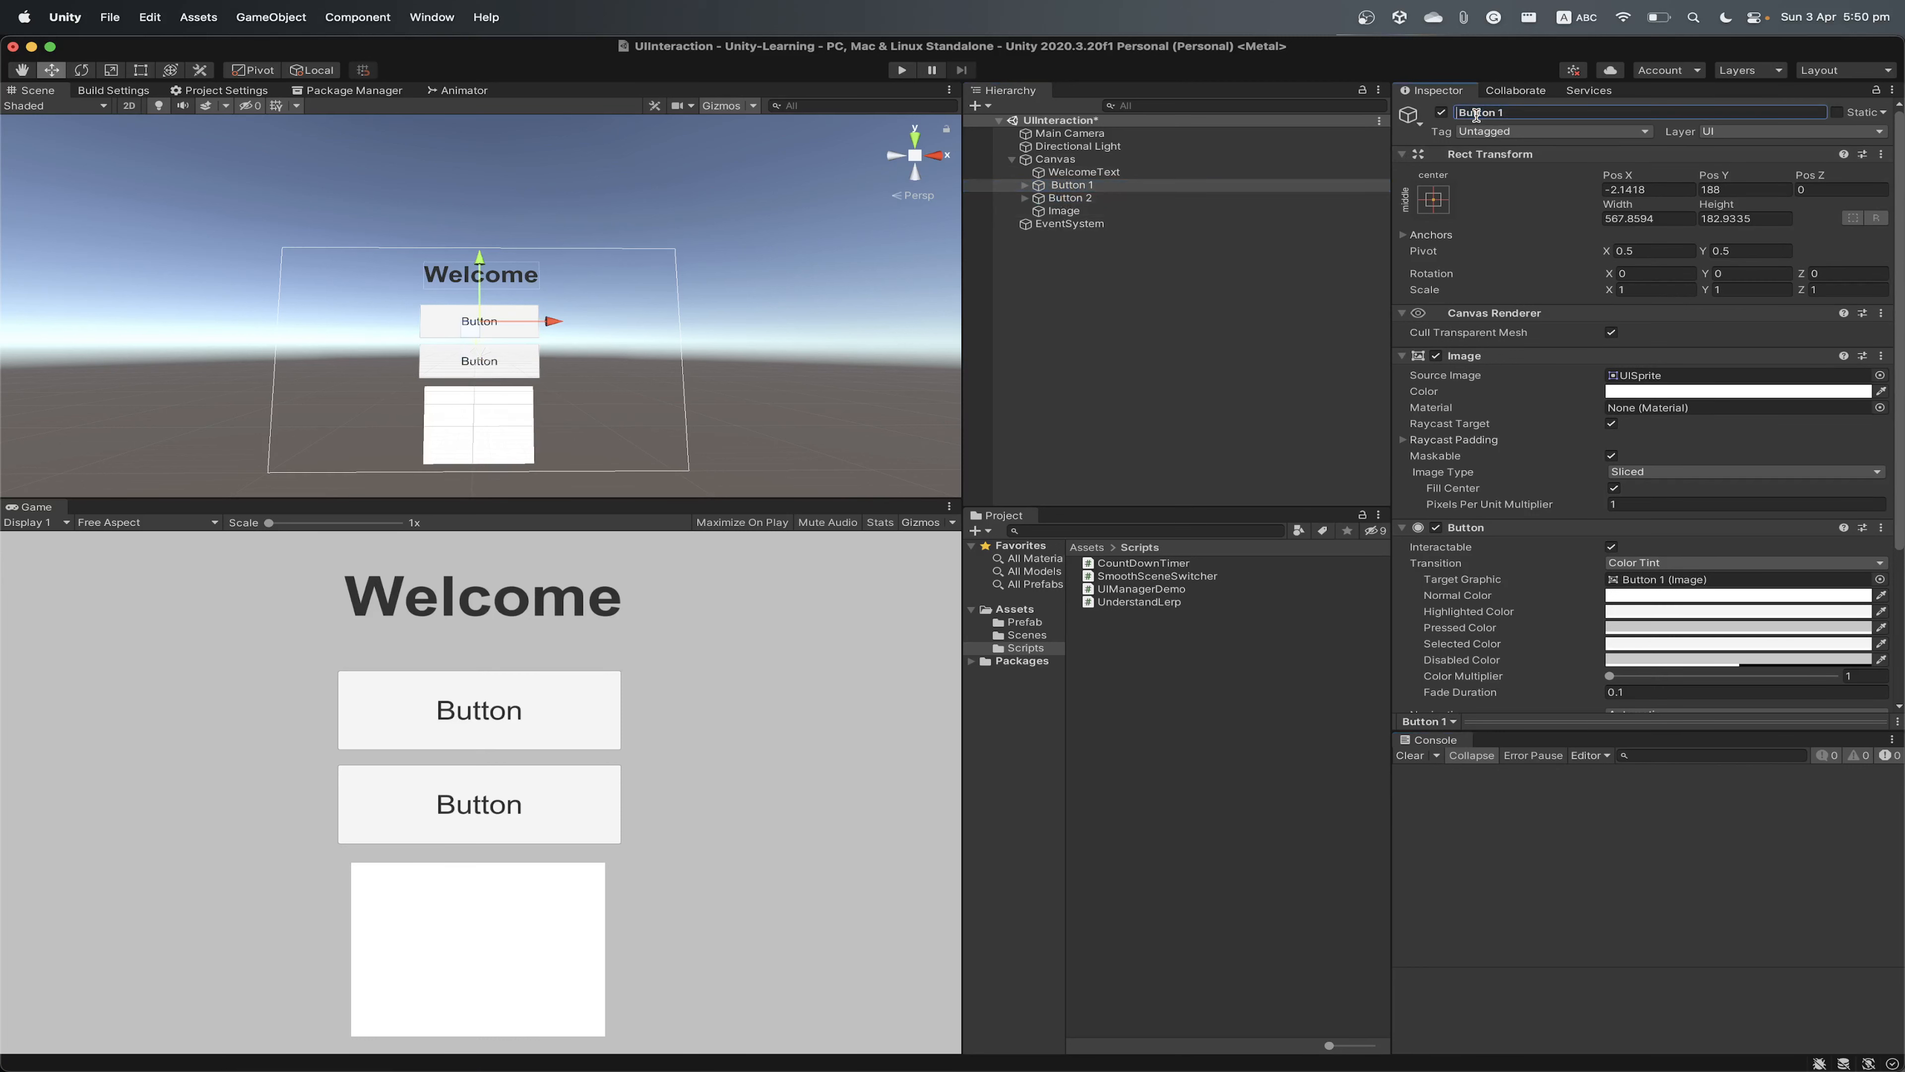
type("Rec")
key("Return")
Rename the Button 2 object as GreenButton
left_click(1069, 197)
left_click(1485, 113)
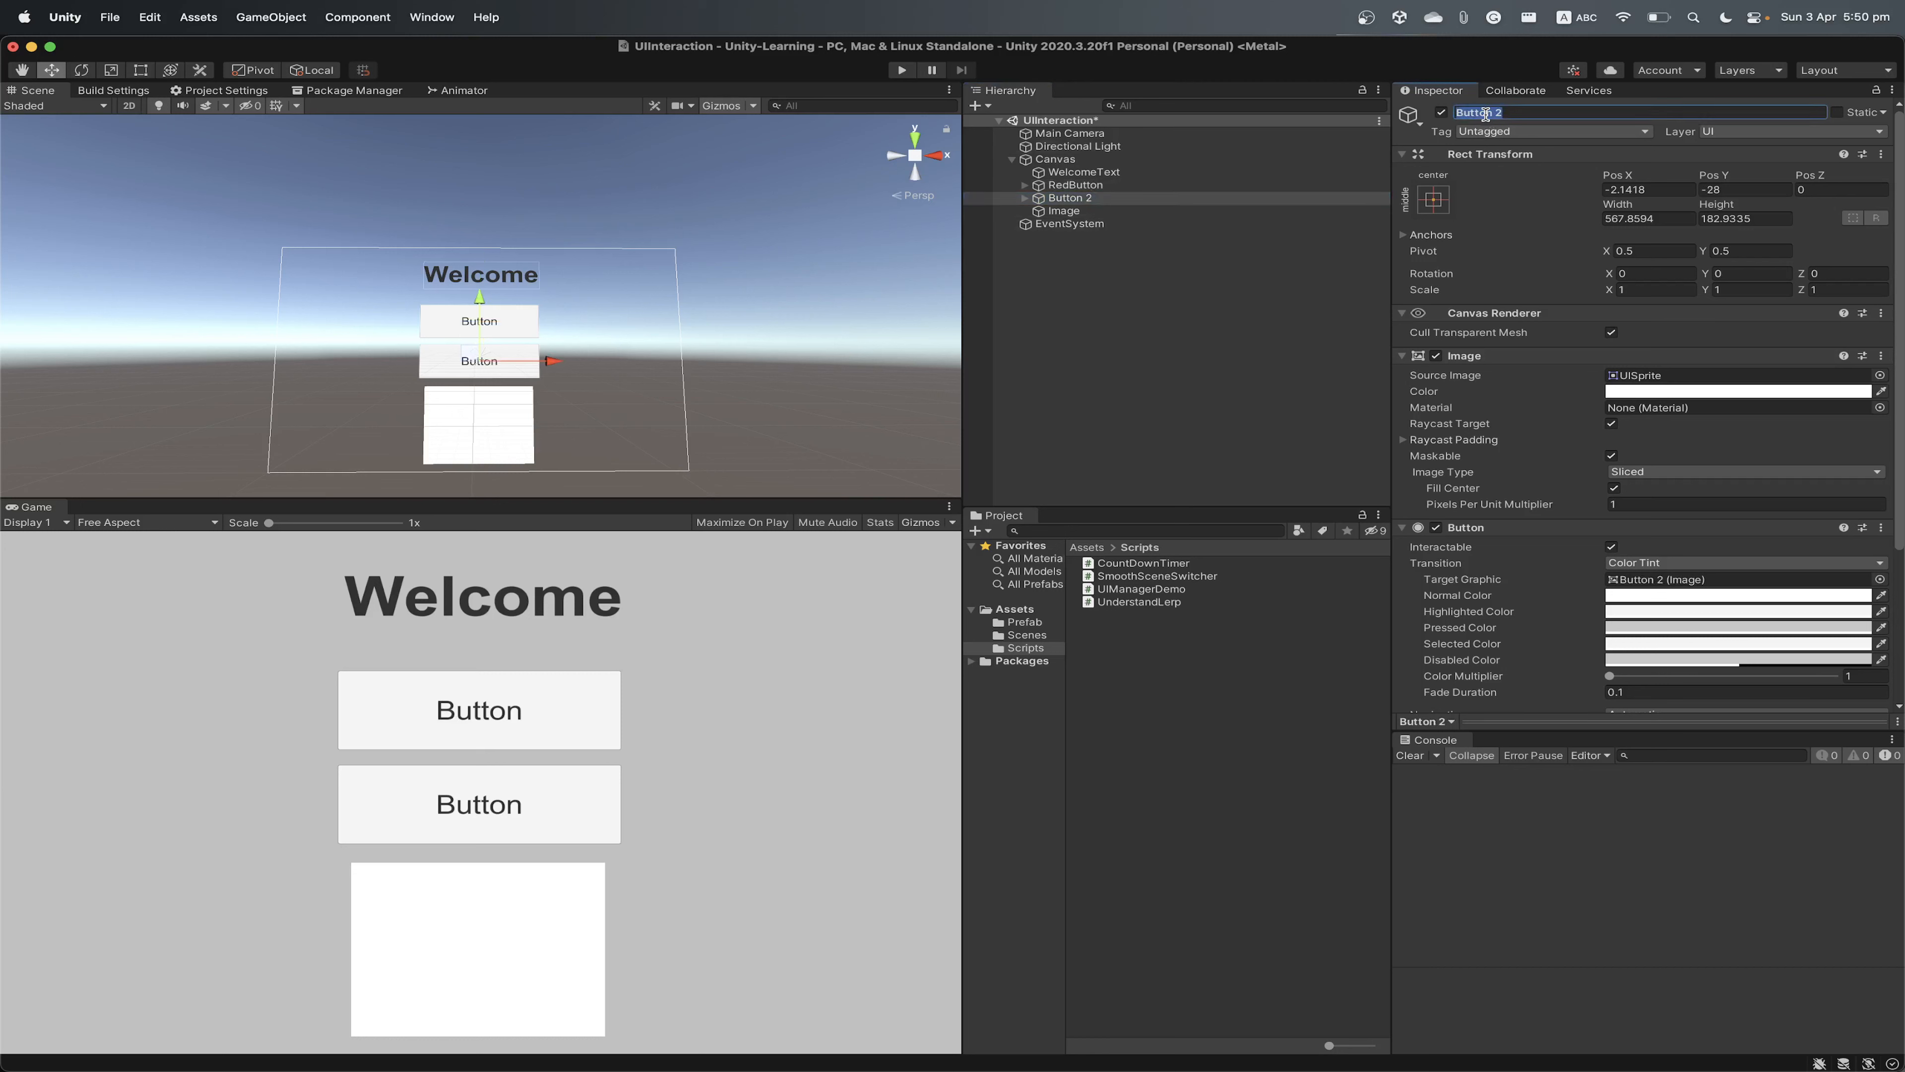
left_click(1485, 113)
type("Green")
key("Return")
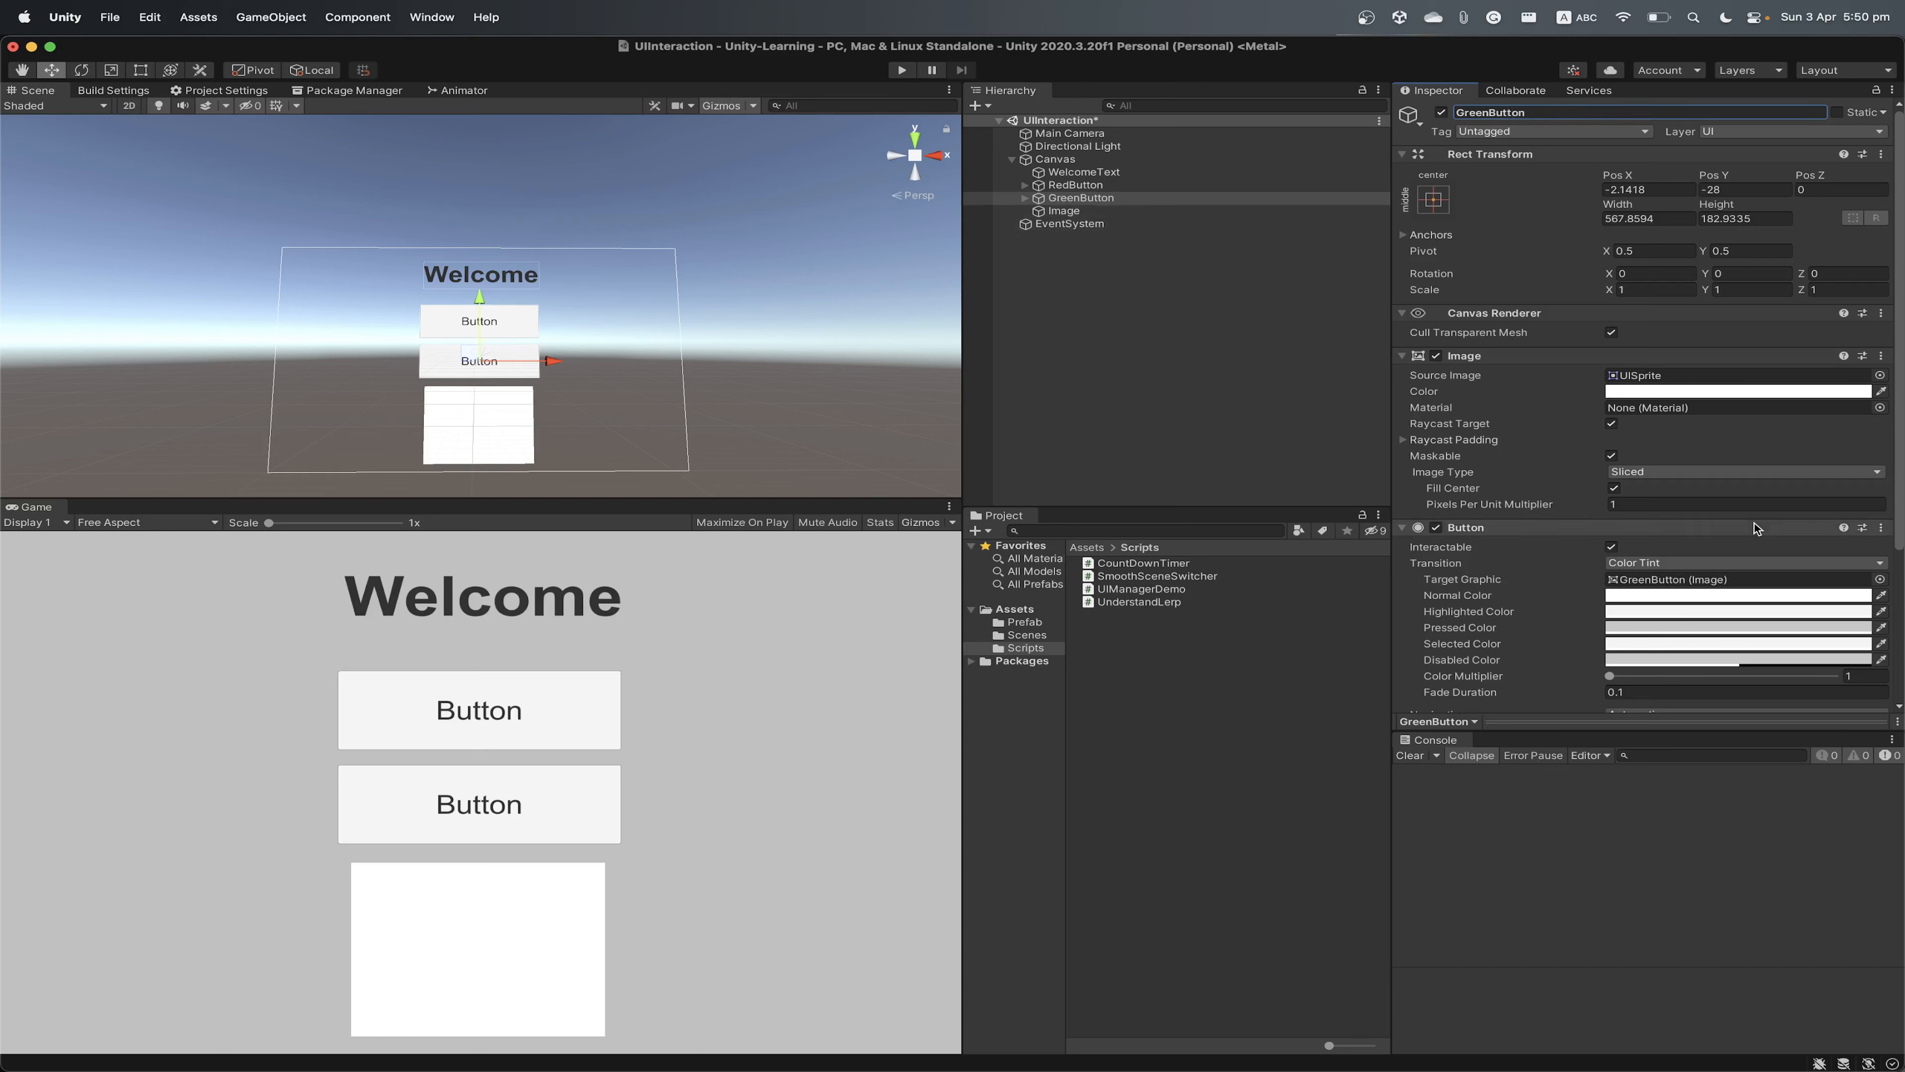
Set the Image color of GreenButton to a bright green
scroll(1756, 527, "down", 3)
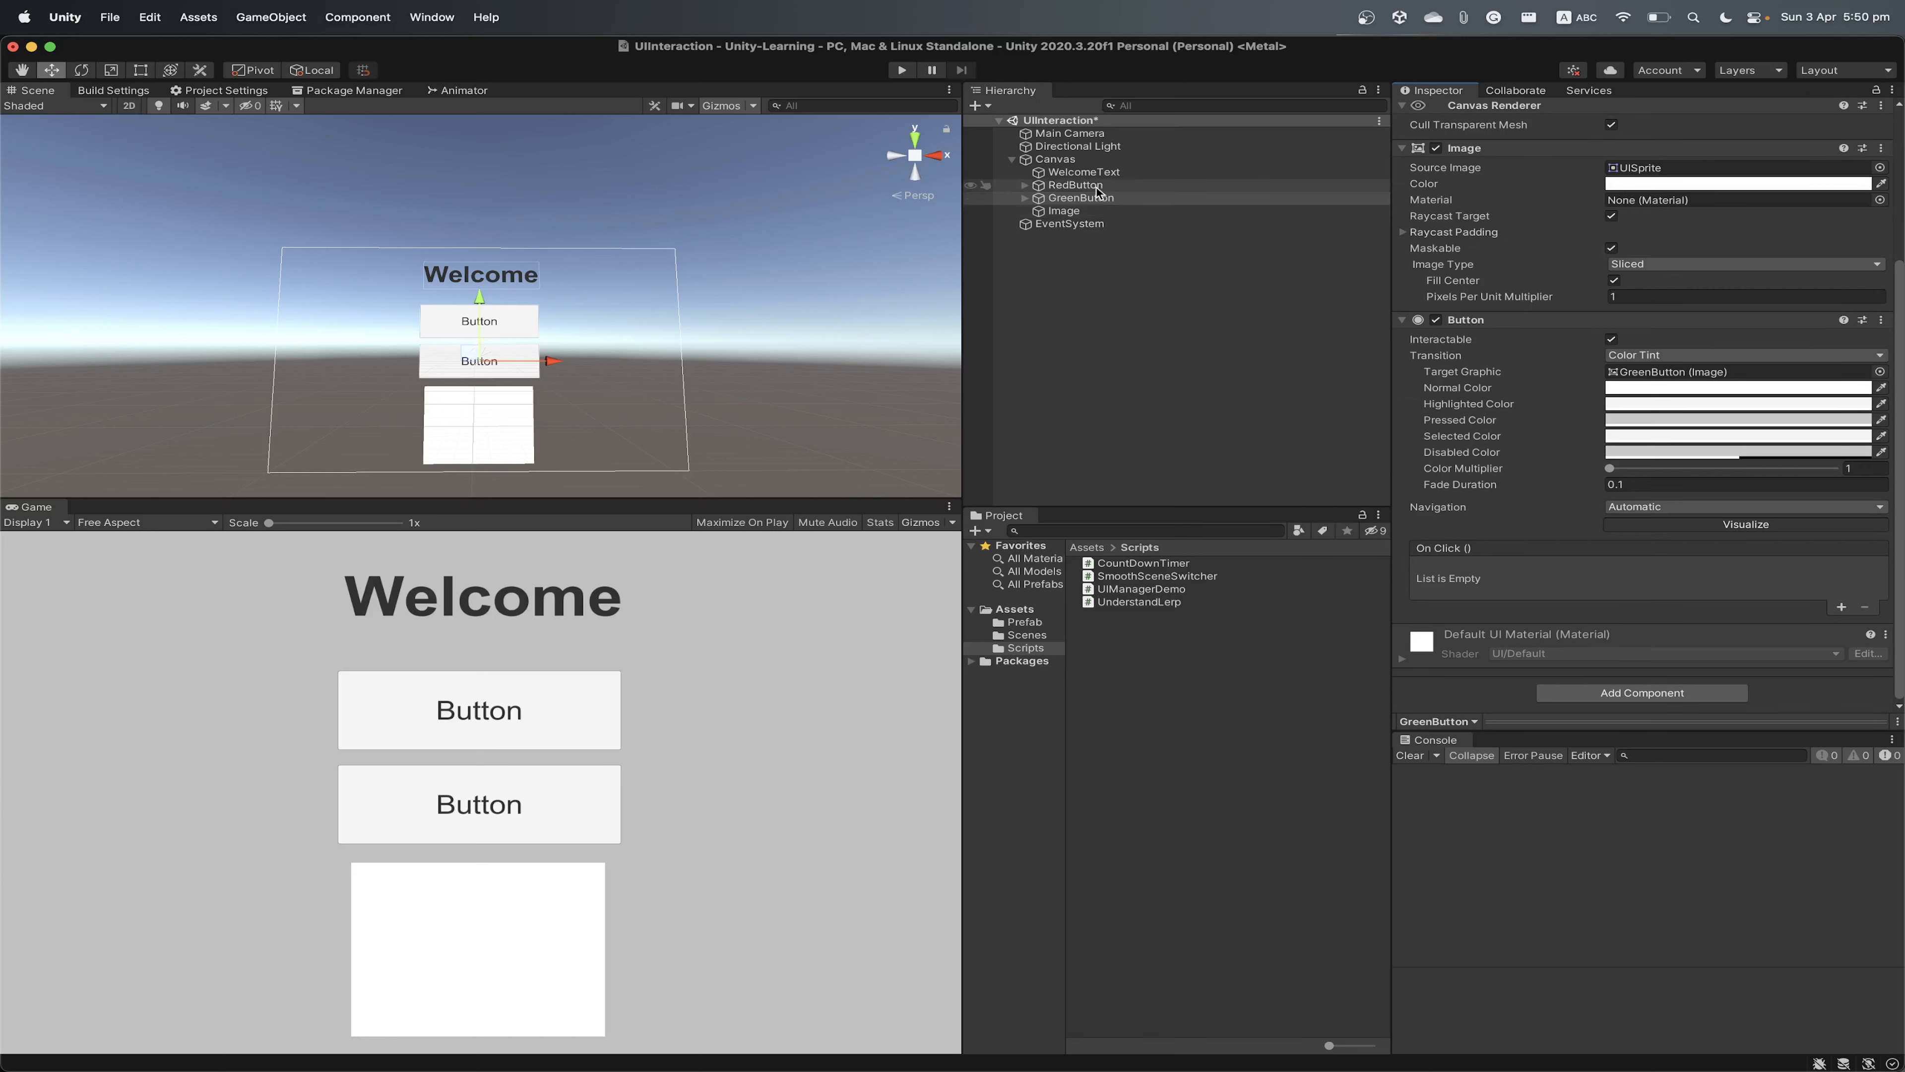
scroll(1583, 252, "up", 3)
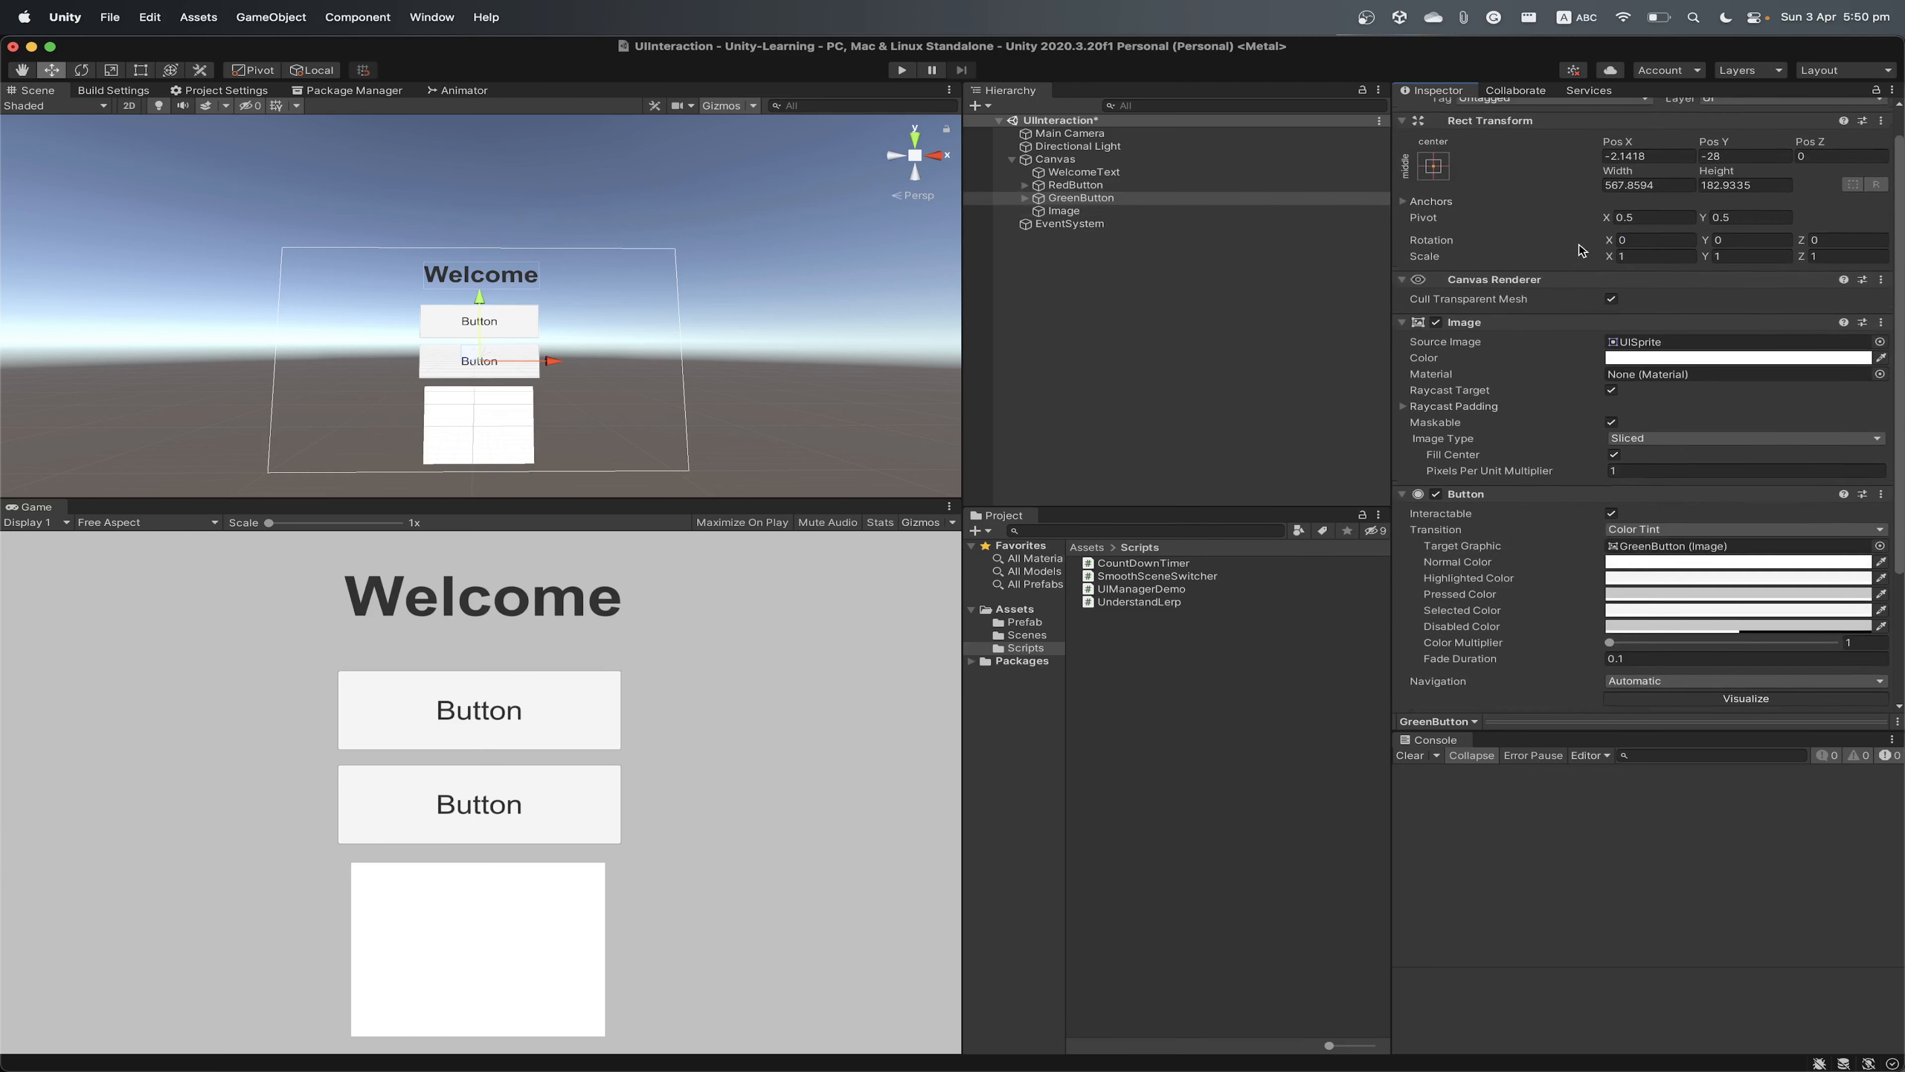
left_click(1643, 350)
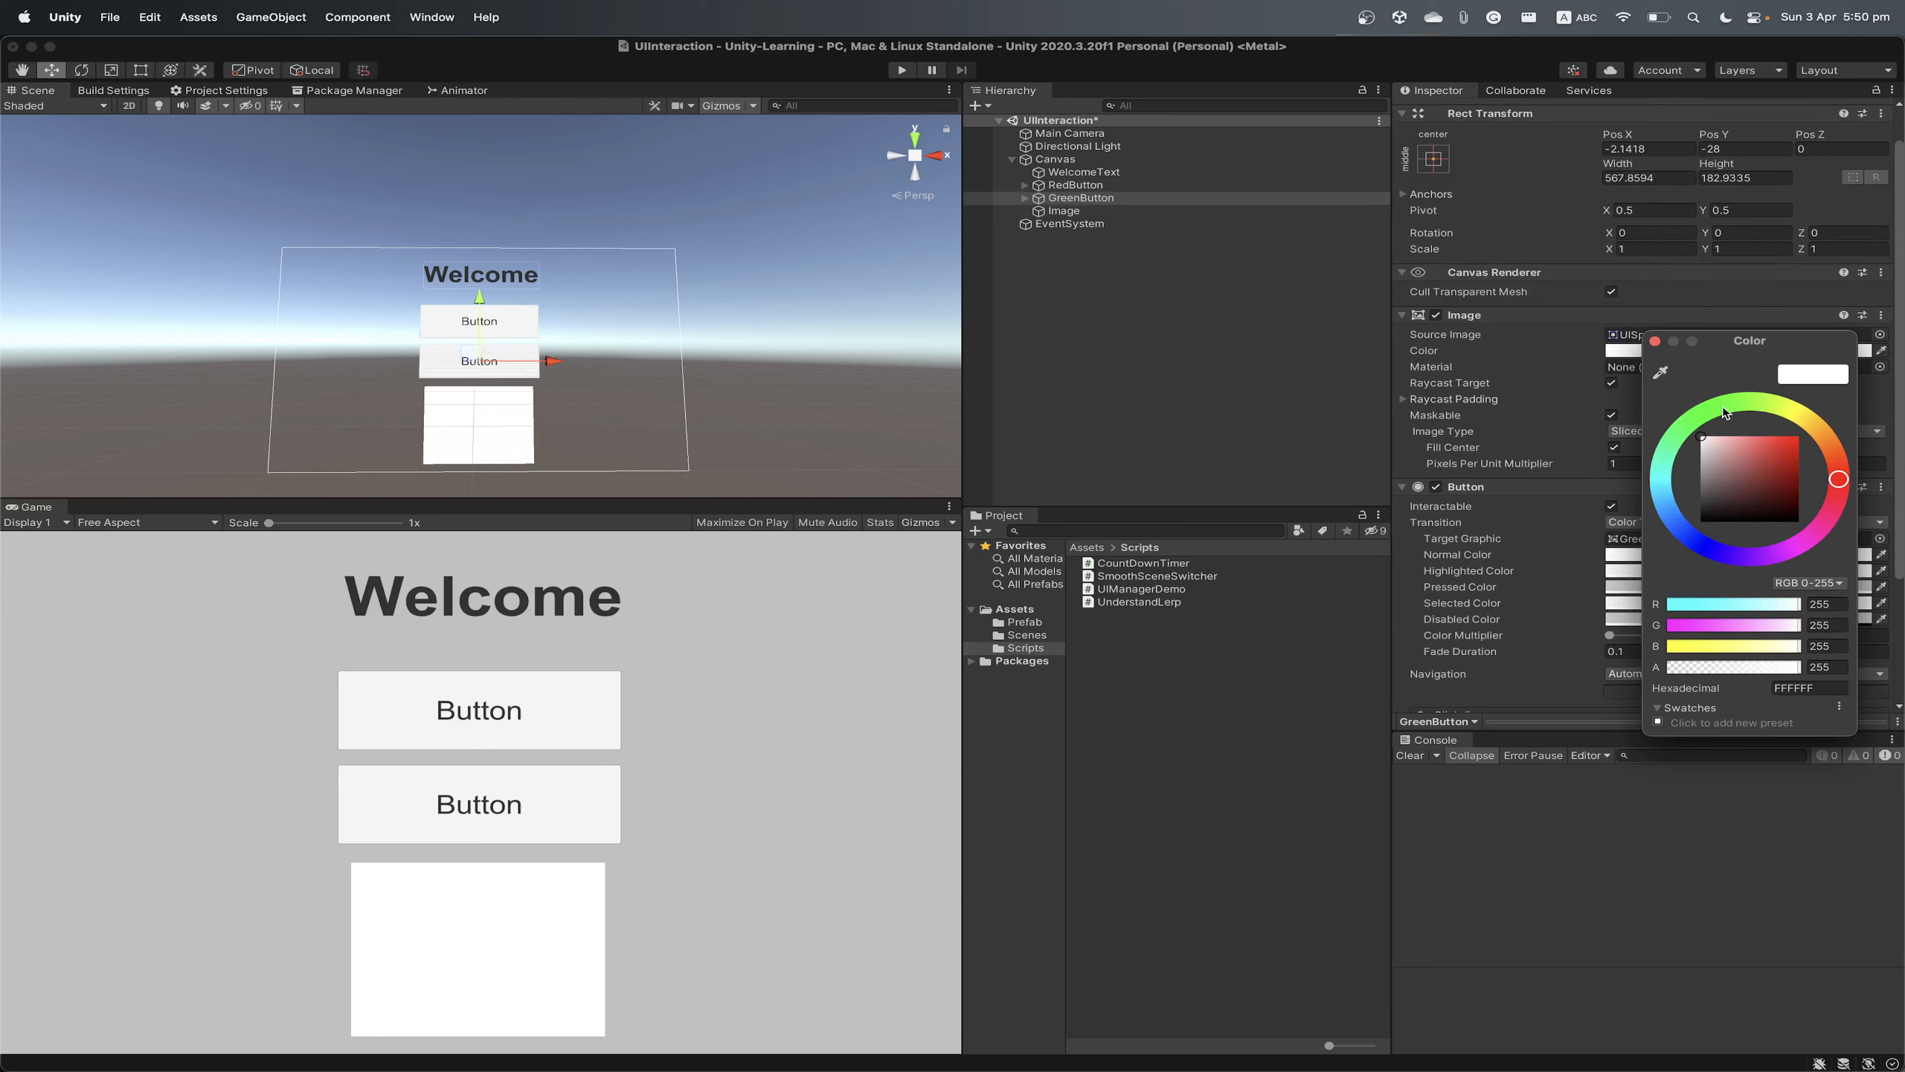
left_click(1725, 412)
left_click_drag(1735, 442, 1826, 416)
left_click(1656, 342)
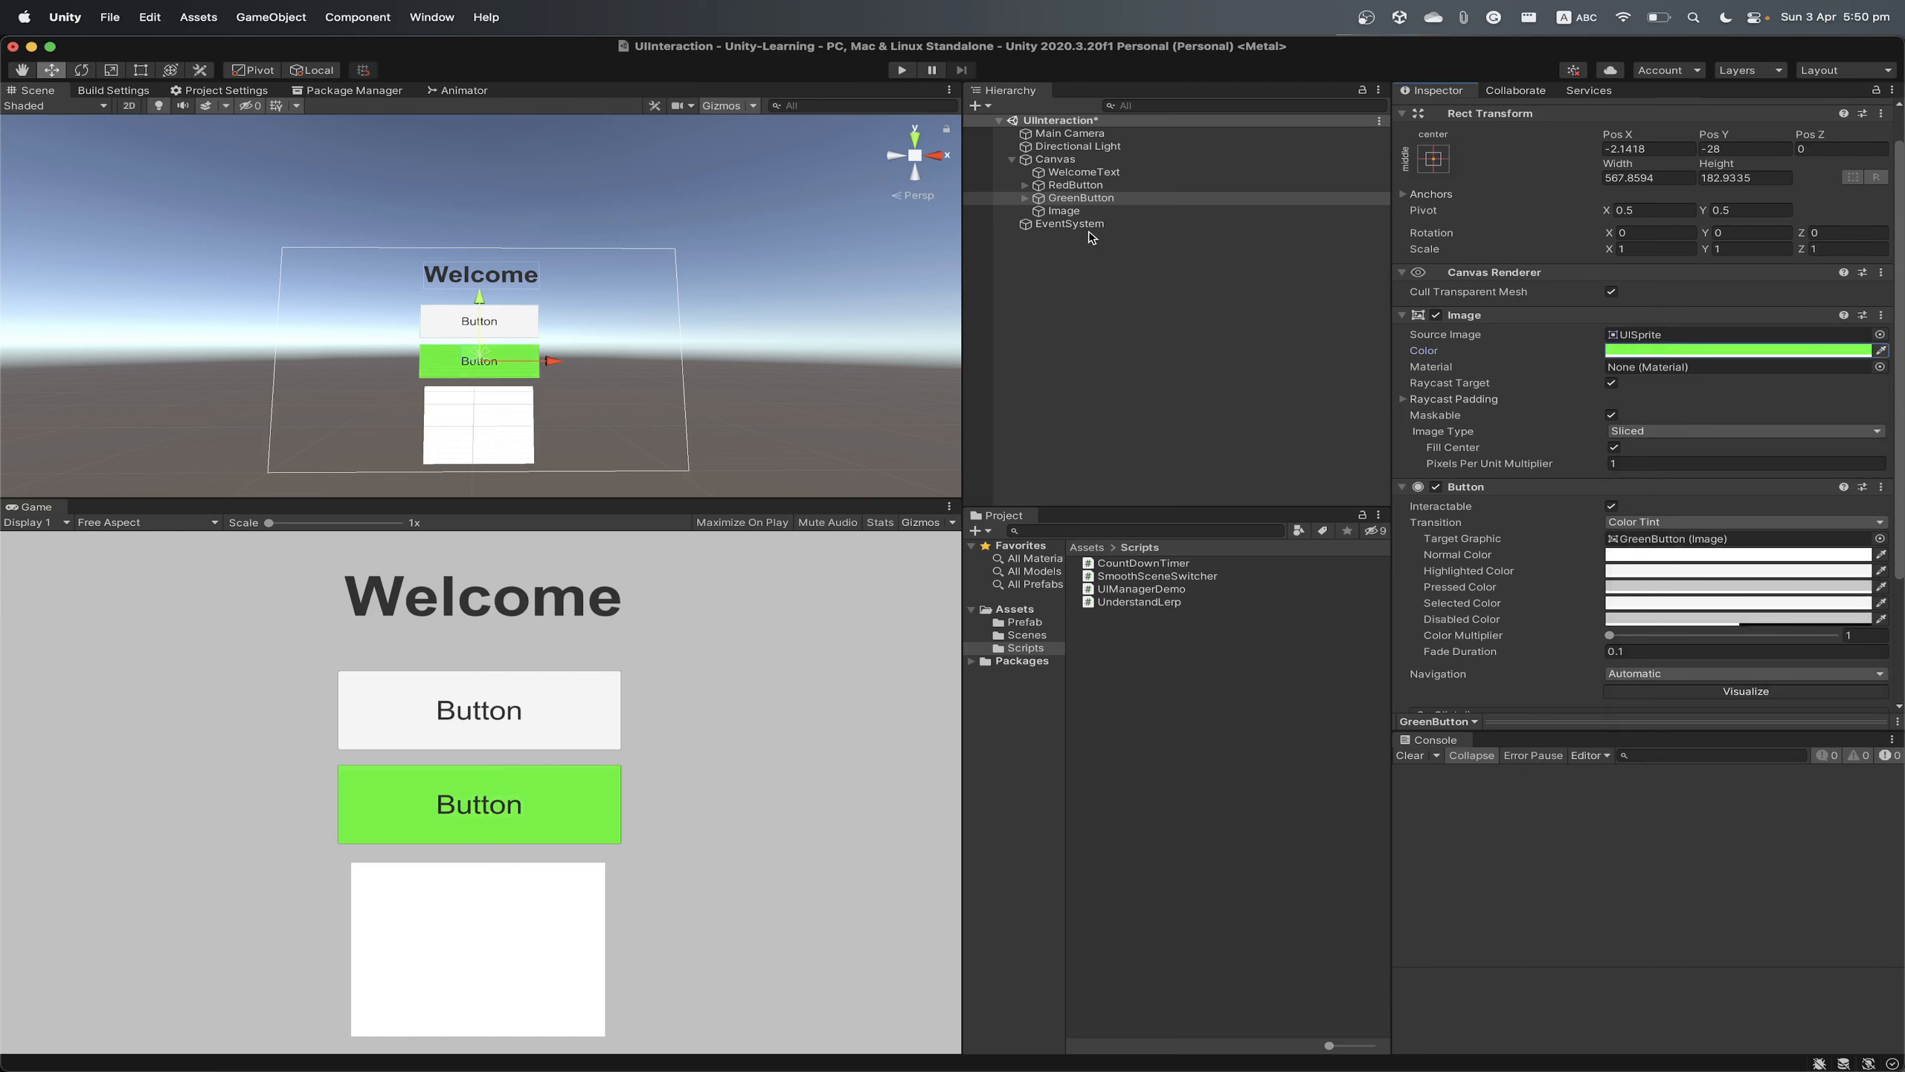
Change the label text of GreenButton's Text child to "Green" on a single line
left_click(1025, 198)
left_click(1073, 210)
left_click(1509, 365)
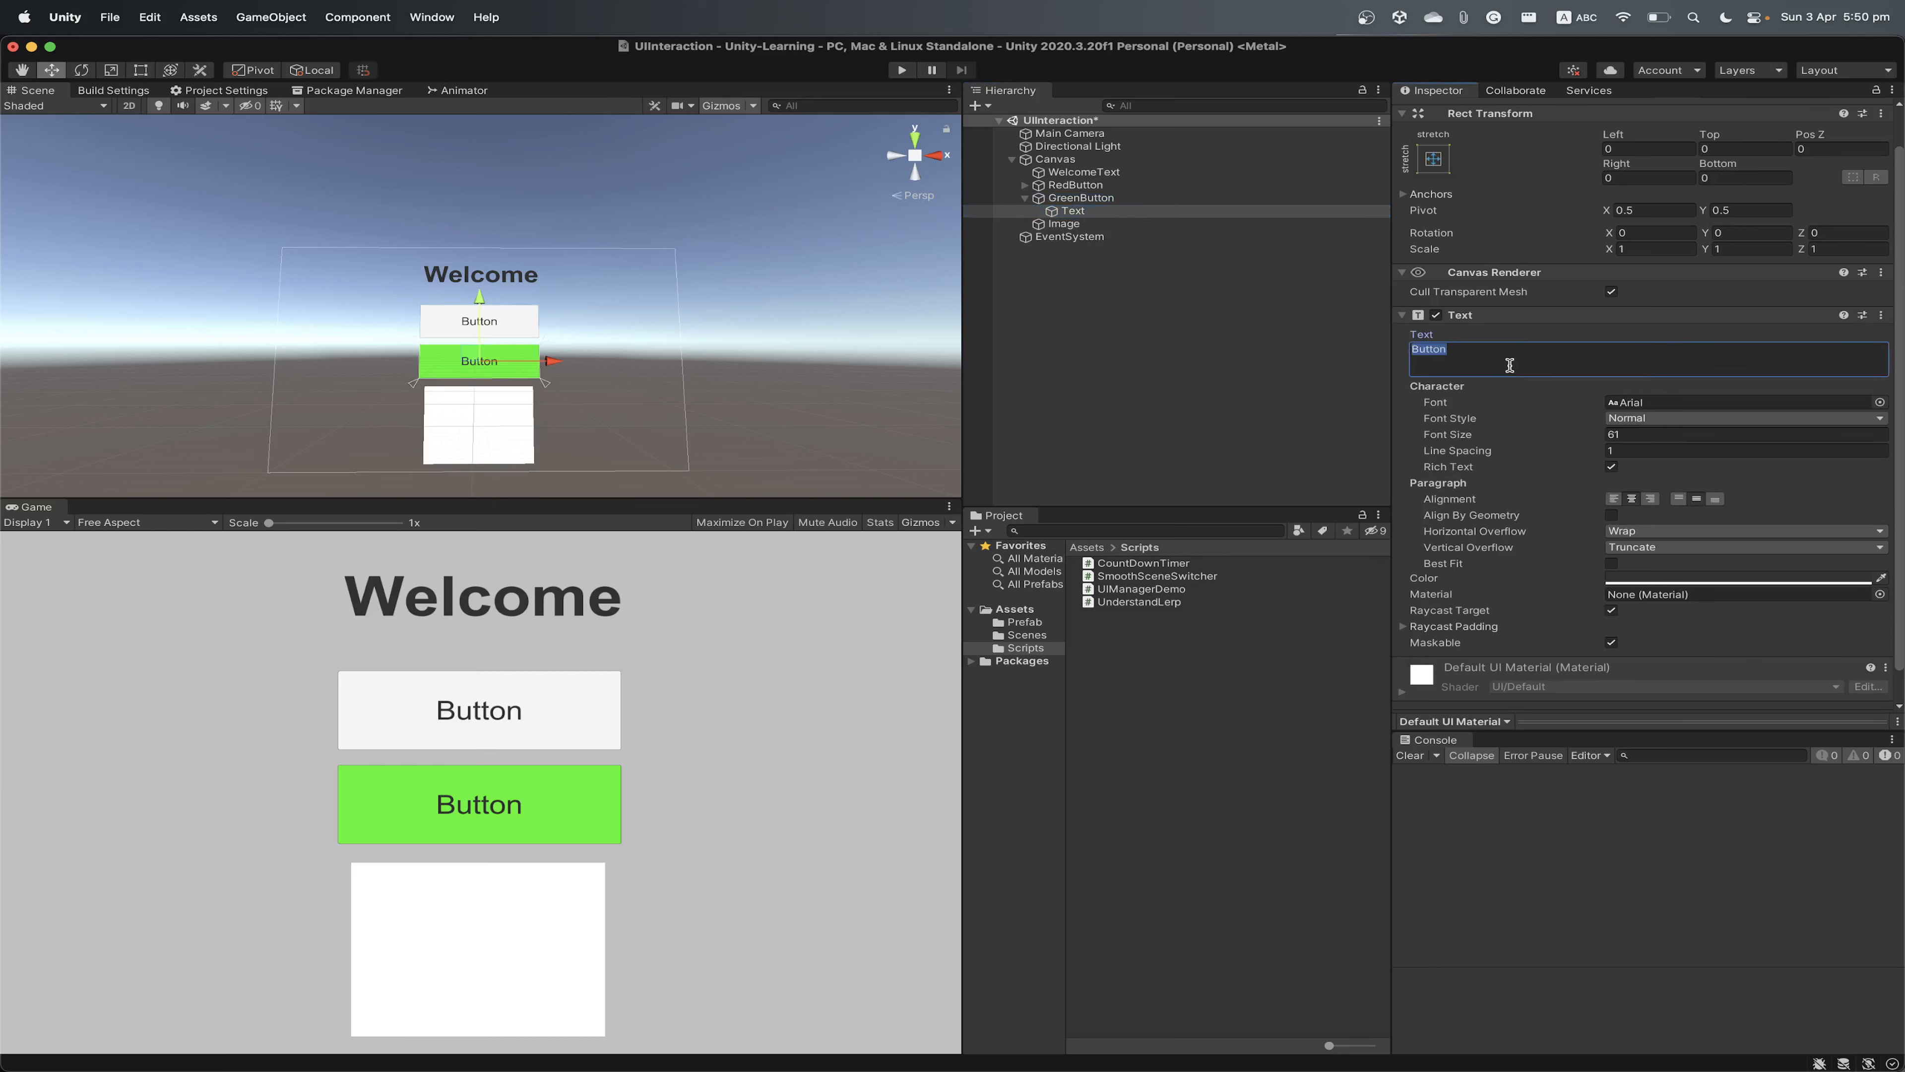
type("Green")
key("Return")
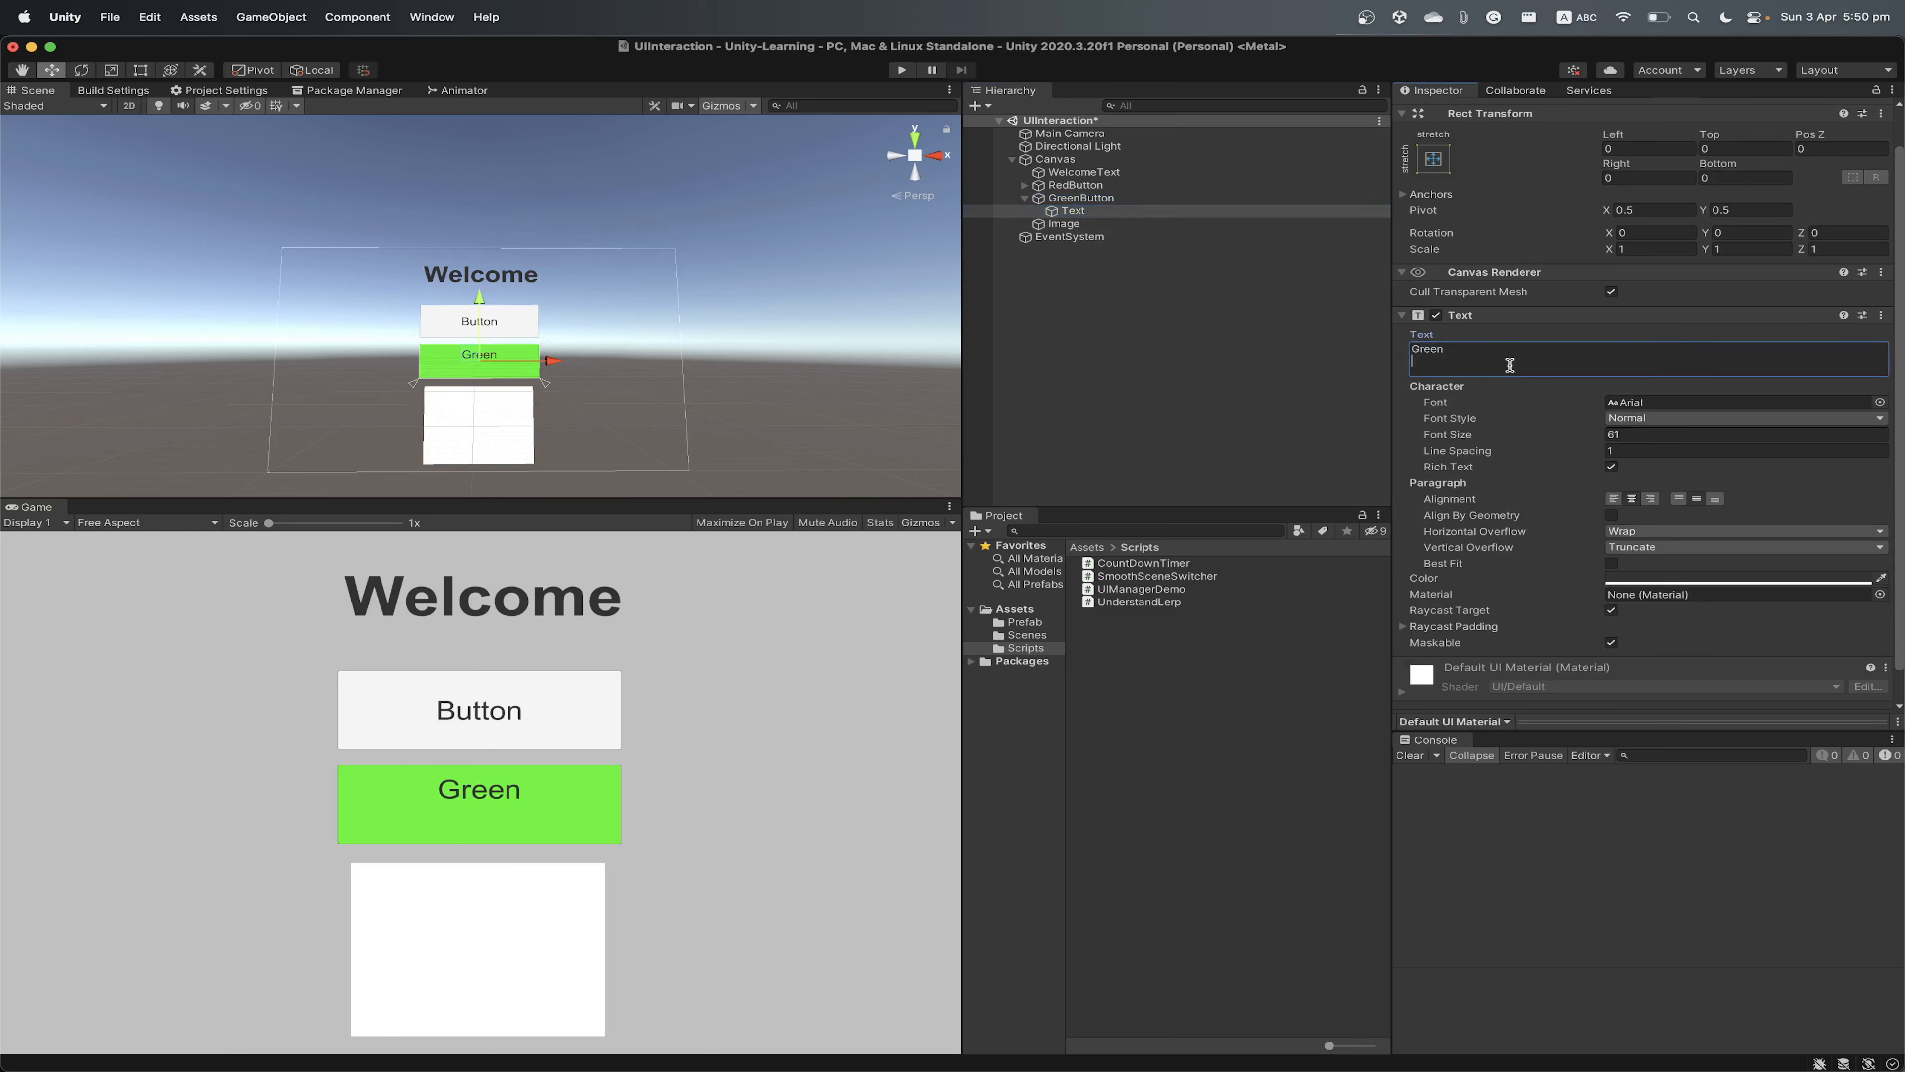
key("super+z")
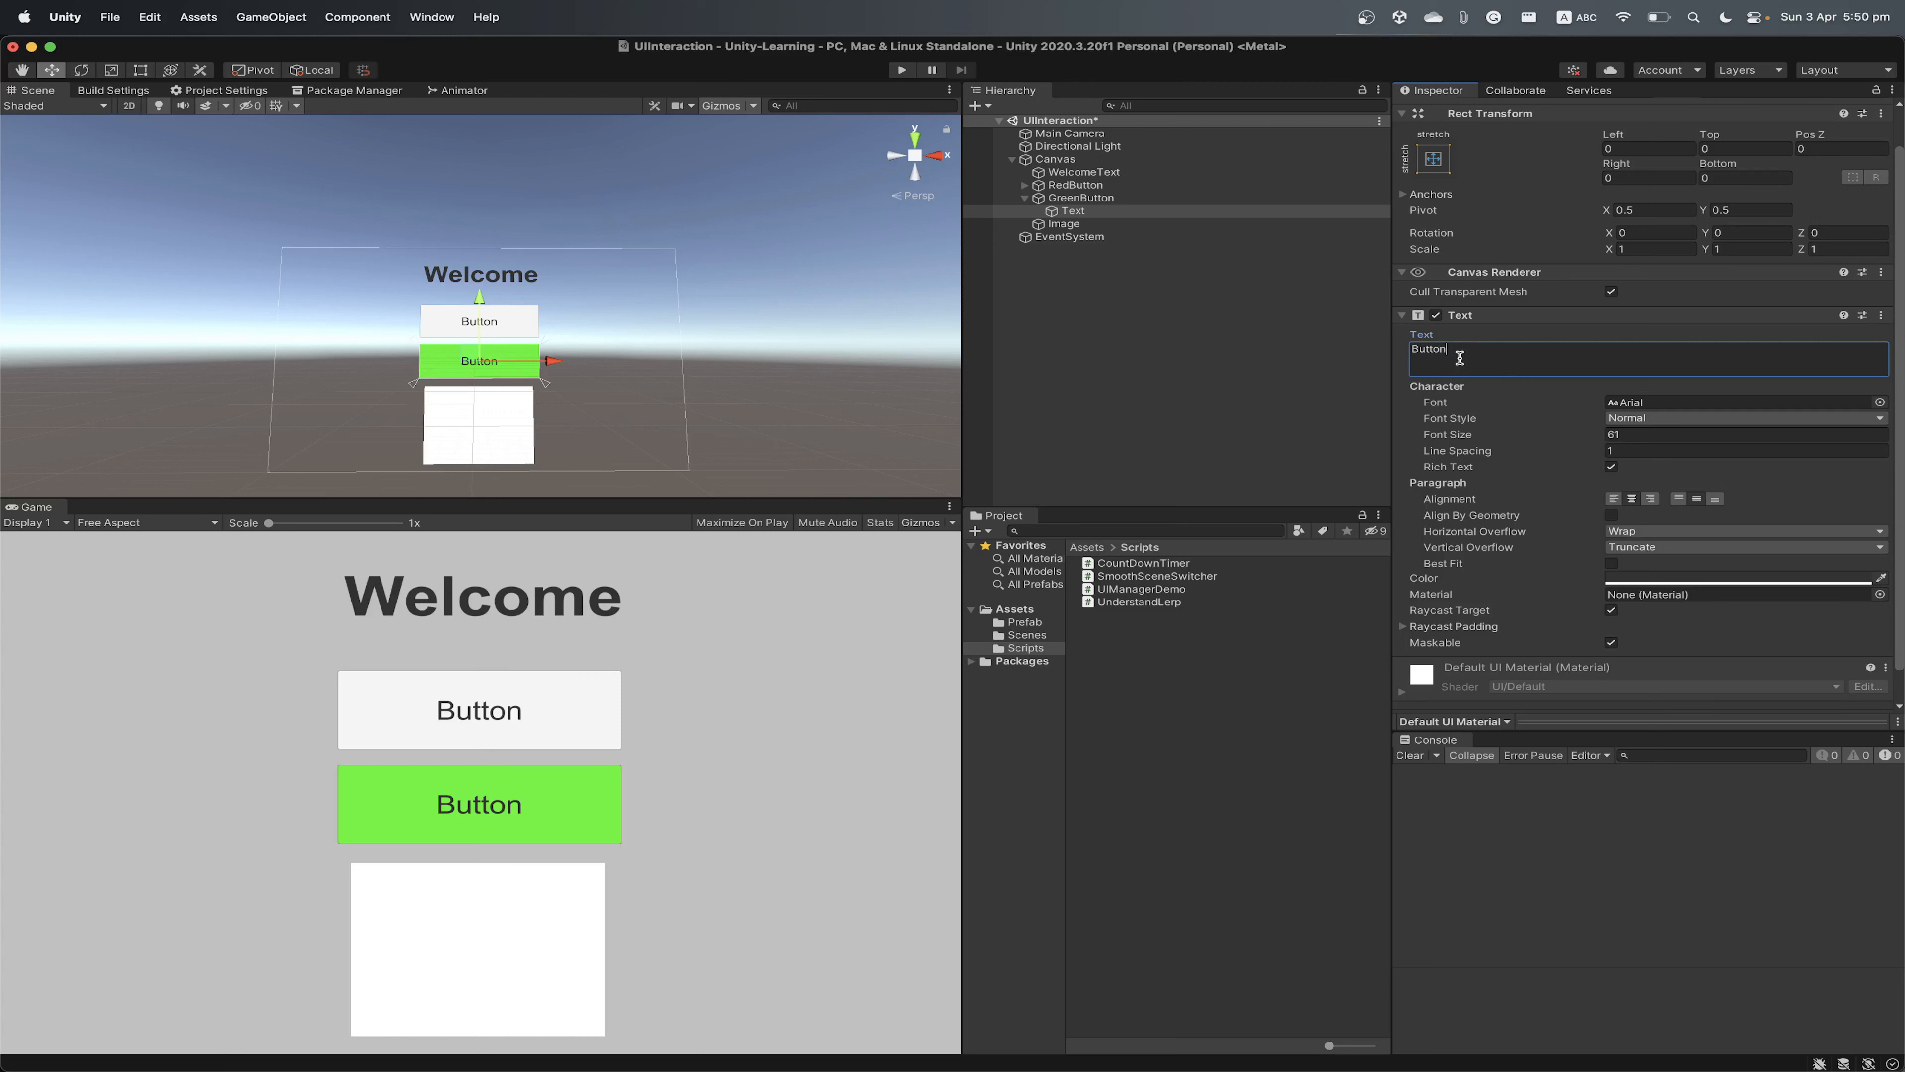
key("super+a")
type("Green")
Set the Image color of RedButton to pure red, FF0000
left_click(1075, 184)
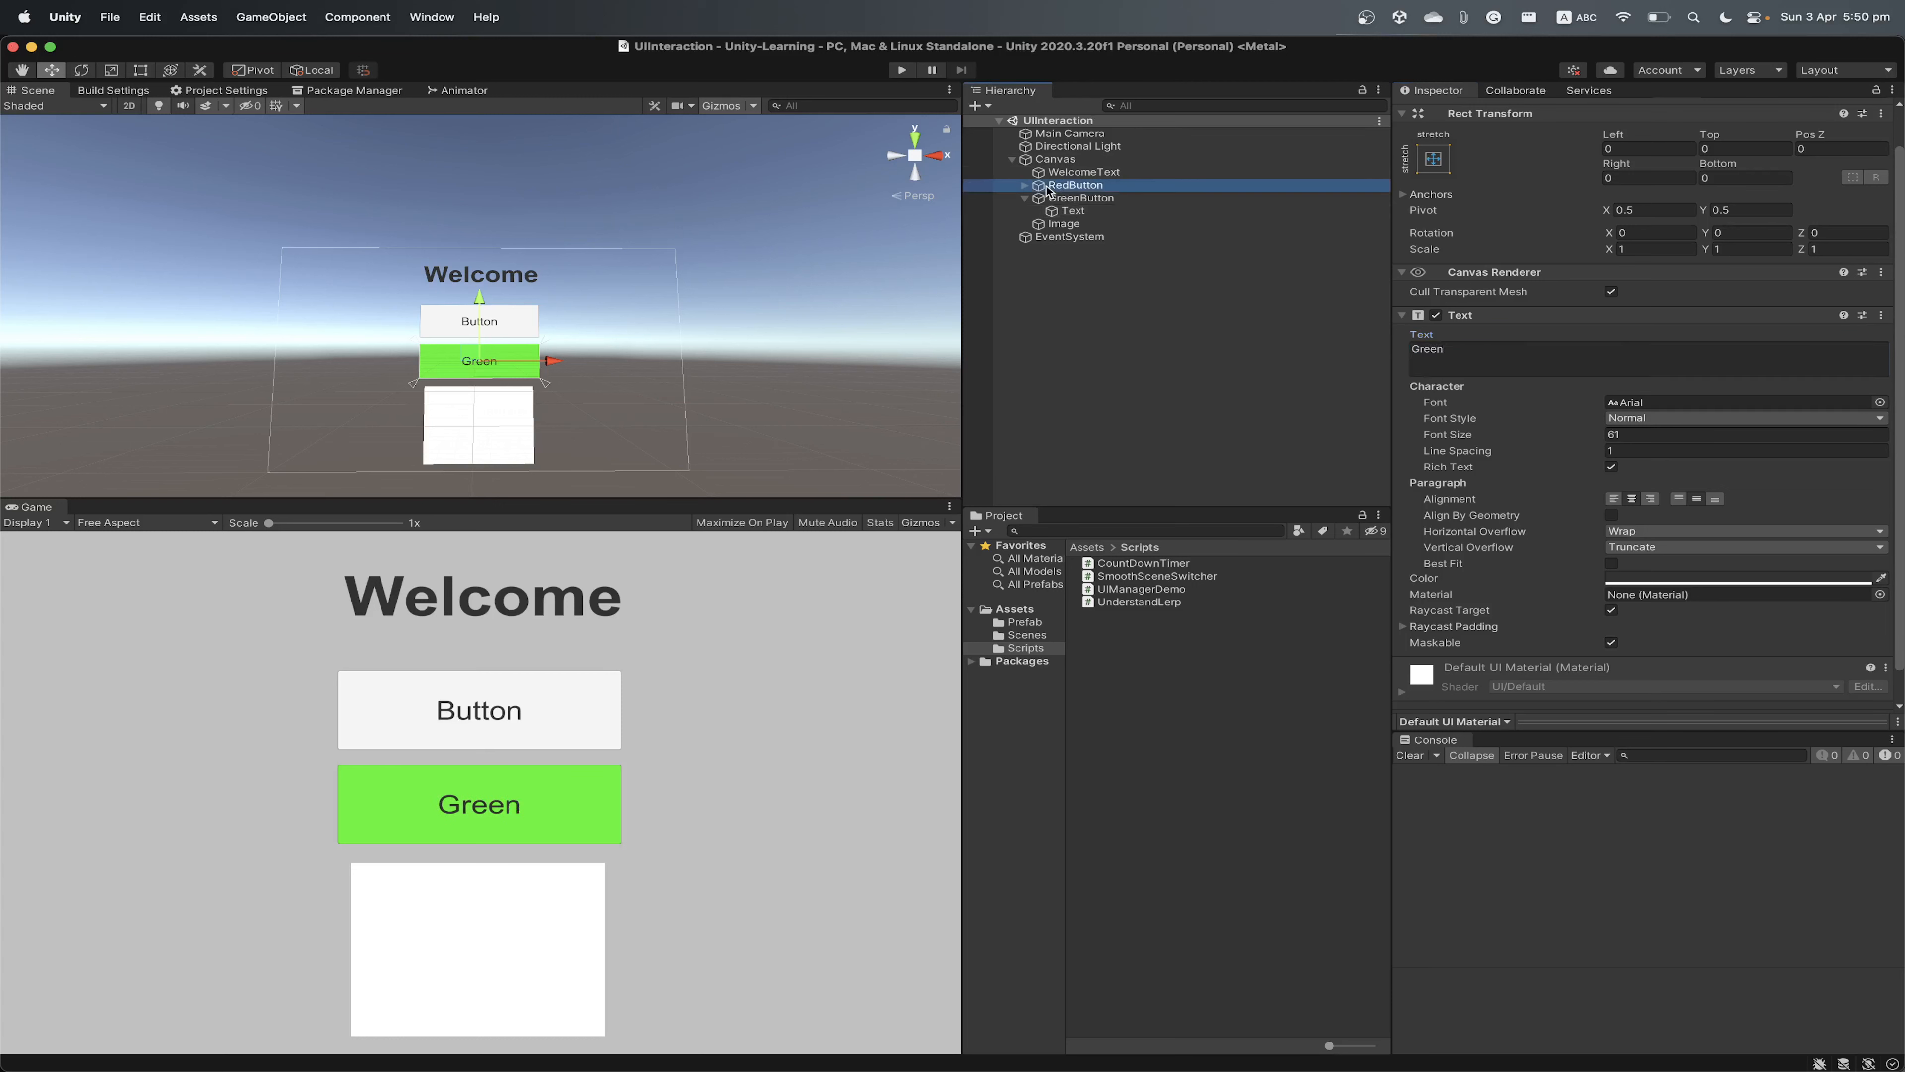
left_click(1024, 185)
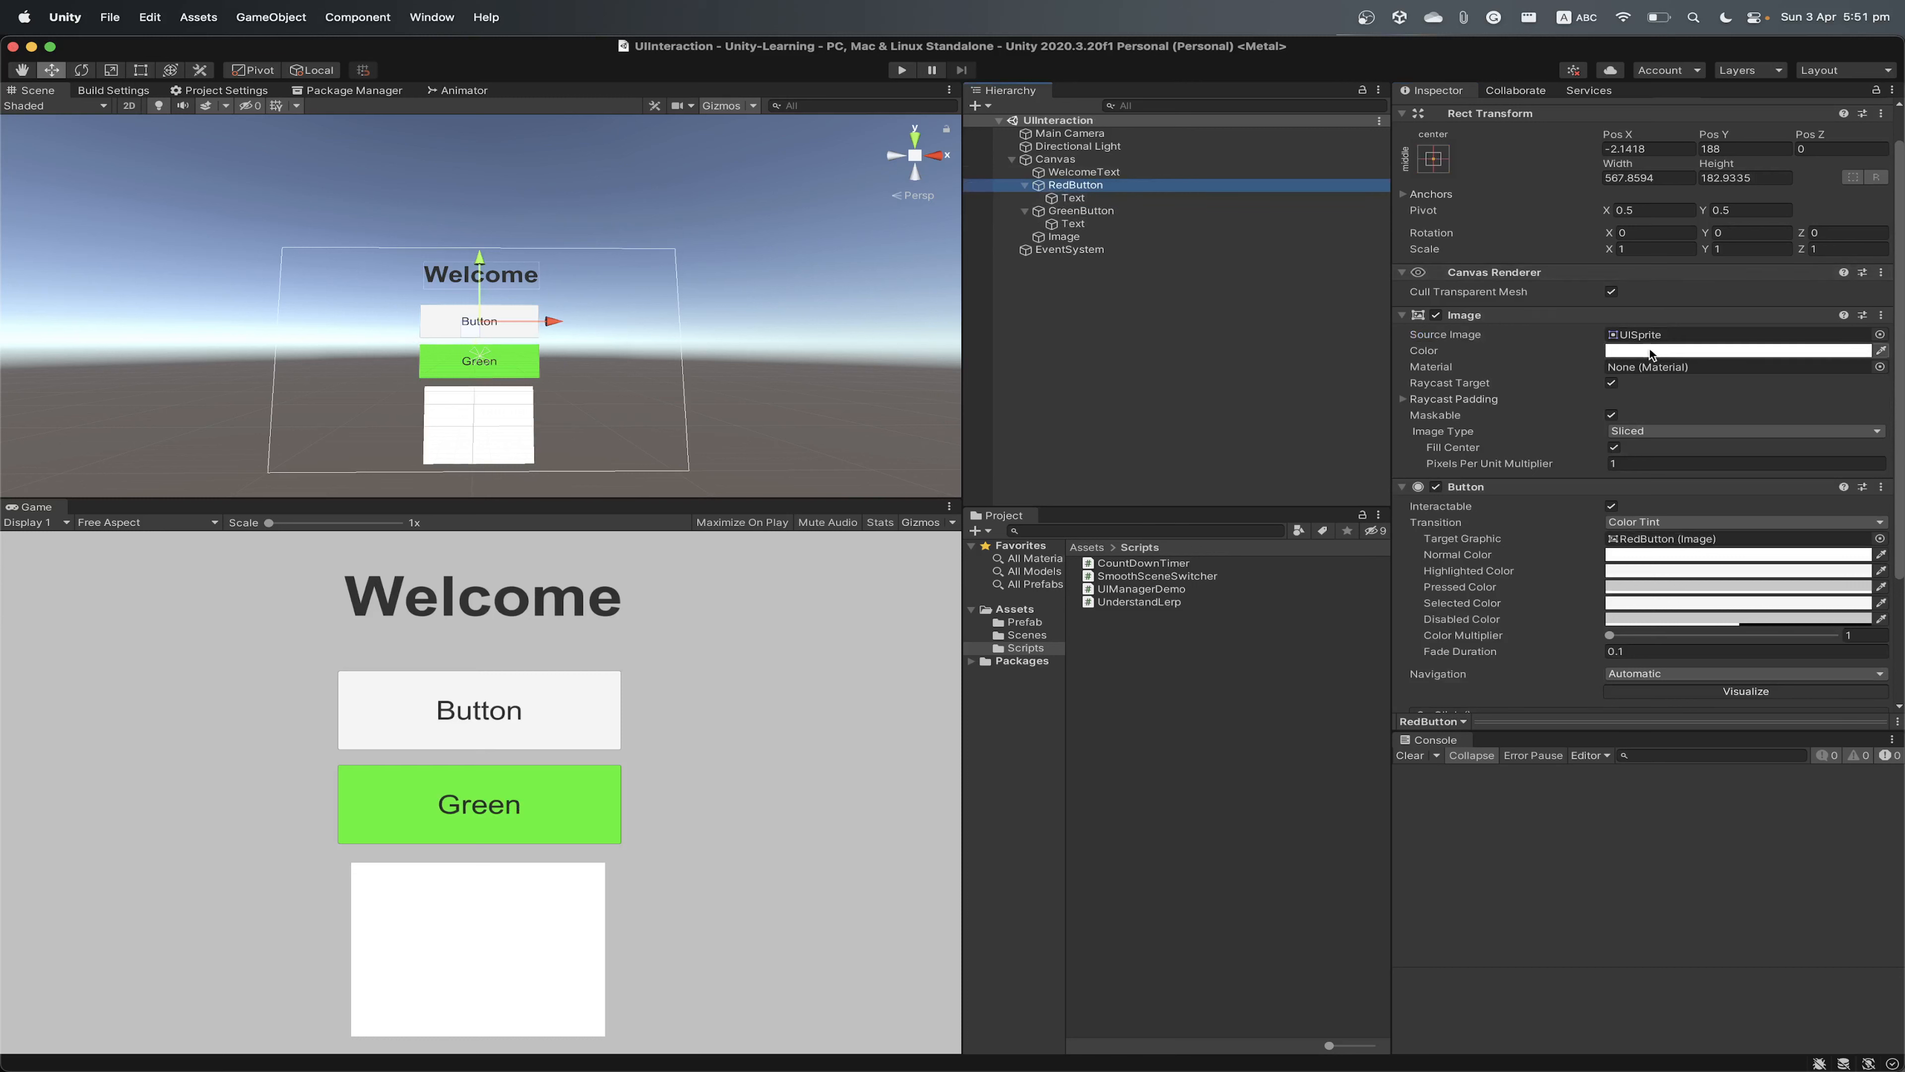
left_click(1738, 350)
left_click_drag(1749, 439, 1887, 406)
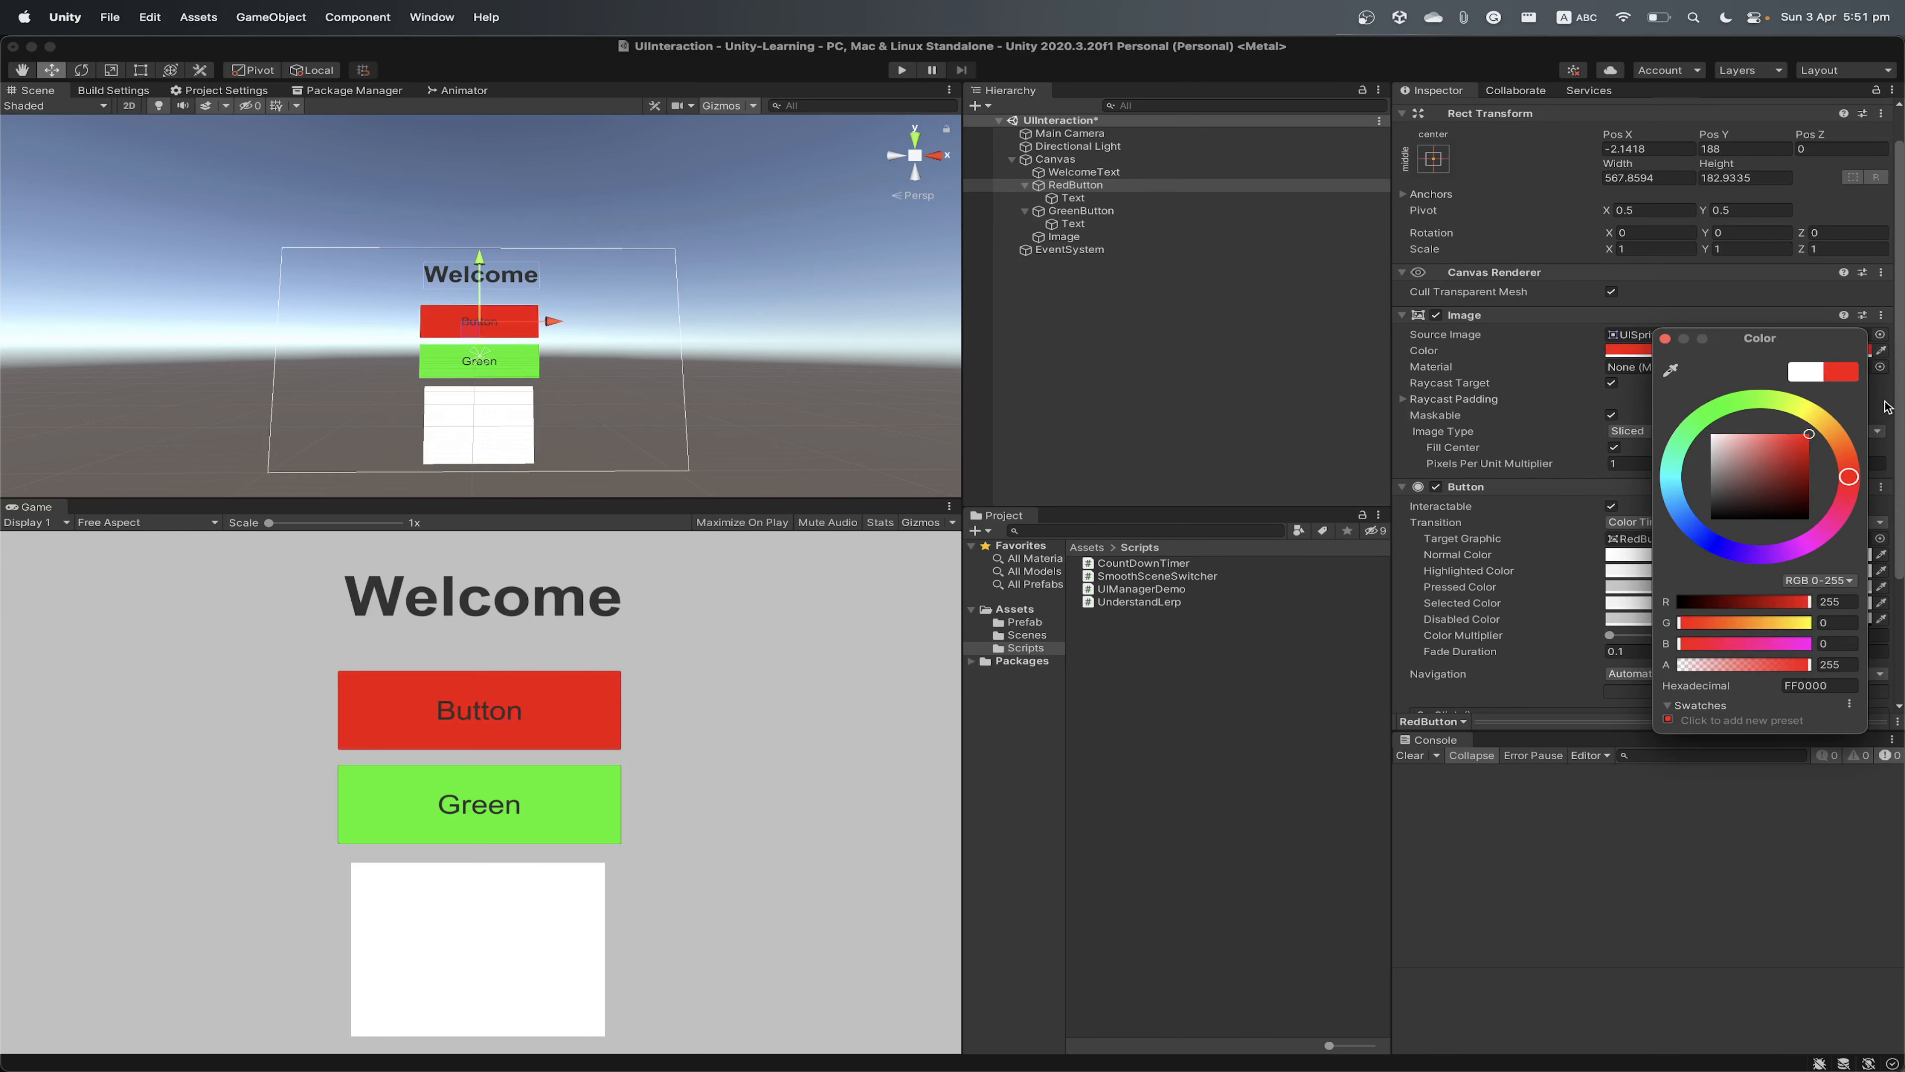
left_click(1665, 339)
Change the label text of RedButton's Text child to "Red", and collapse both buttons in the Hierarchy
left_click(1073, 198)
left_click(1545, 354)
key("super+a")
type("R")
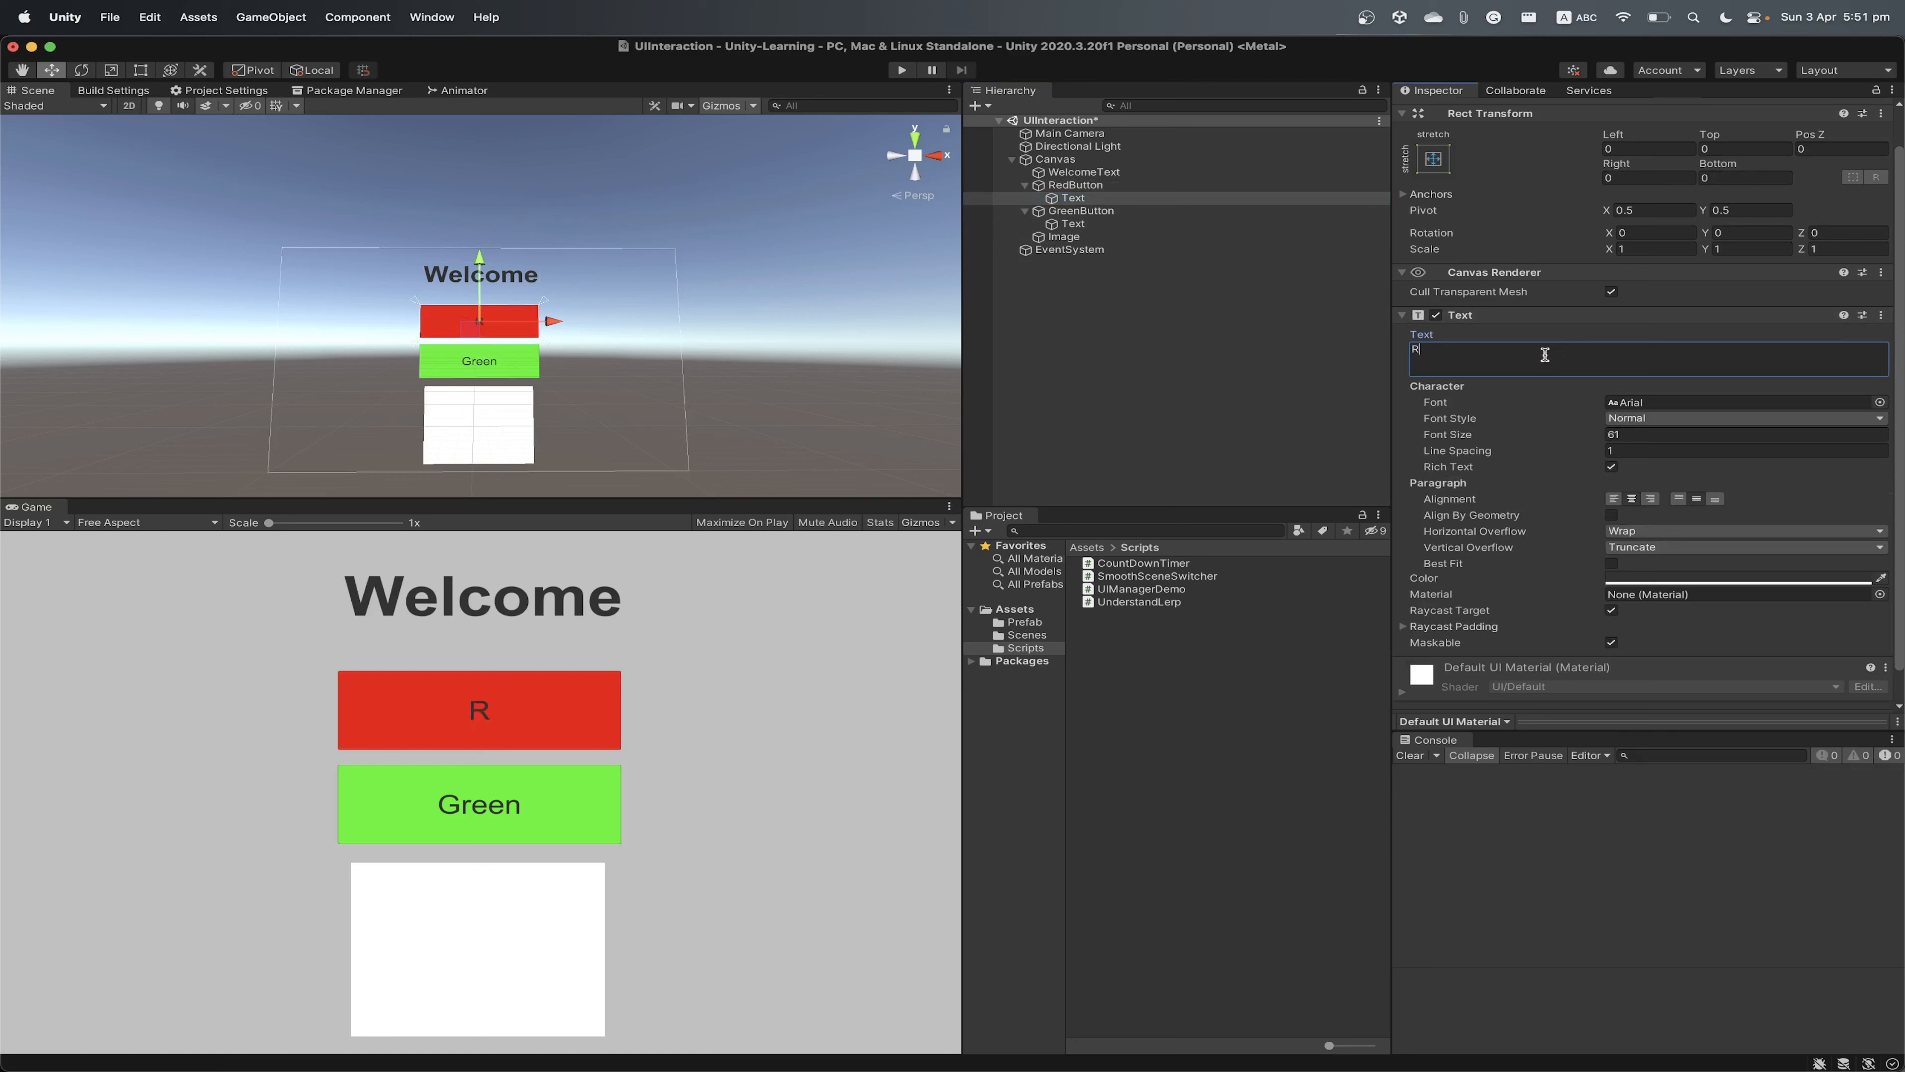
type("ed")
left_click(1026, 185)
left_click(1025, 197)
Add a new event entry to RedButton's On Click () list
left_click(1076, 185)
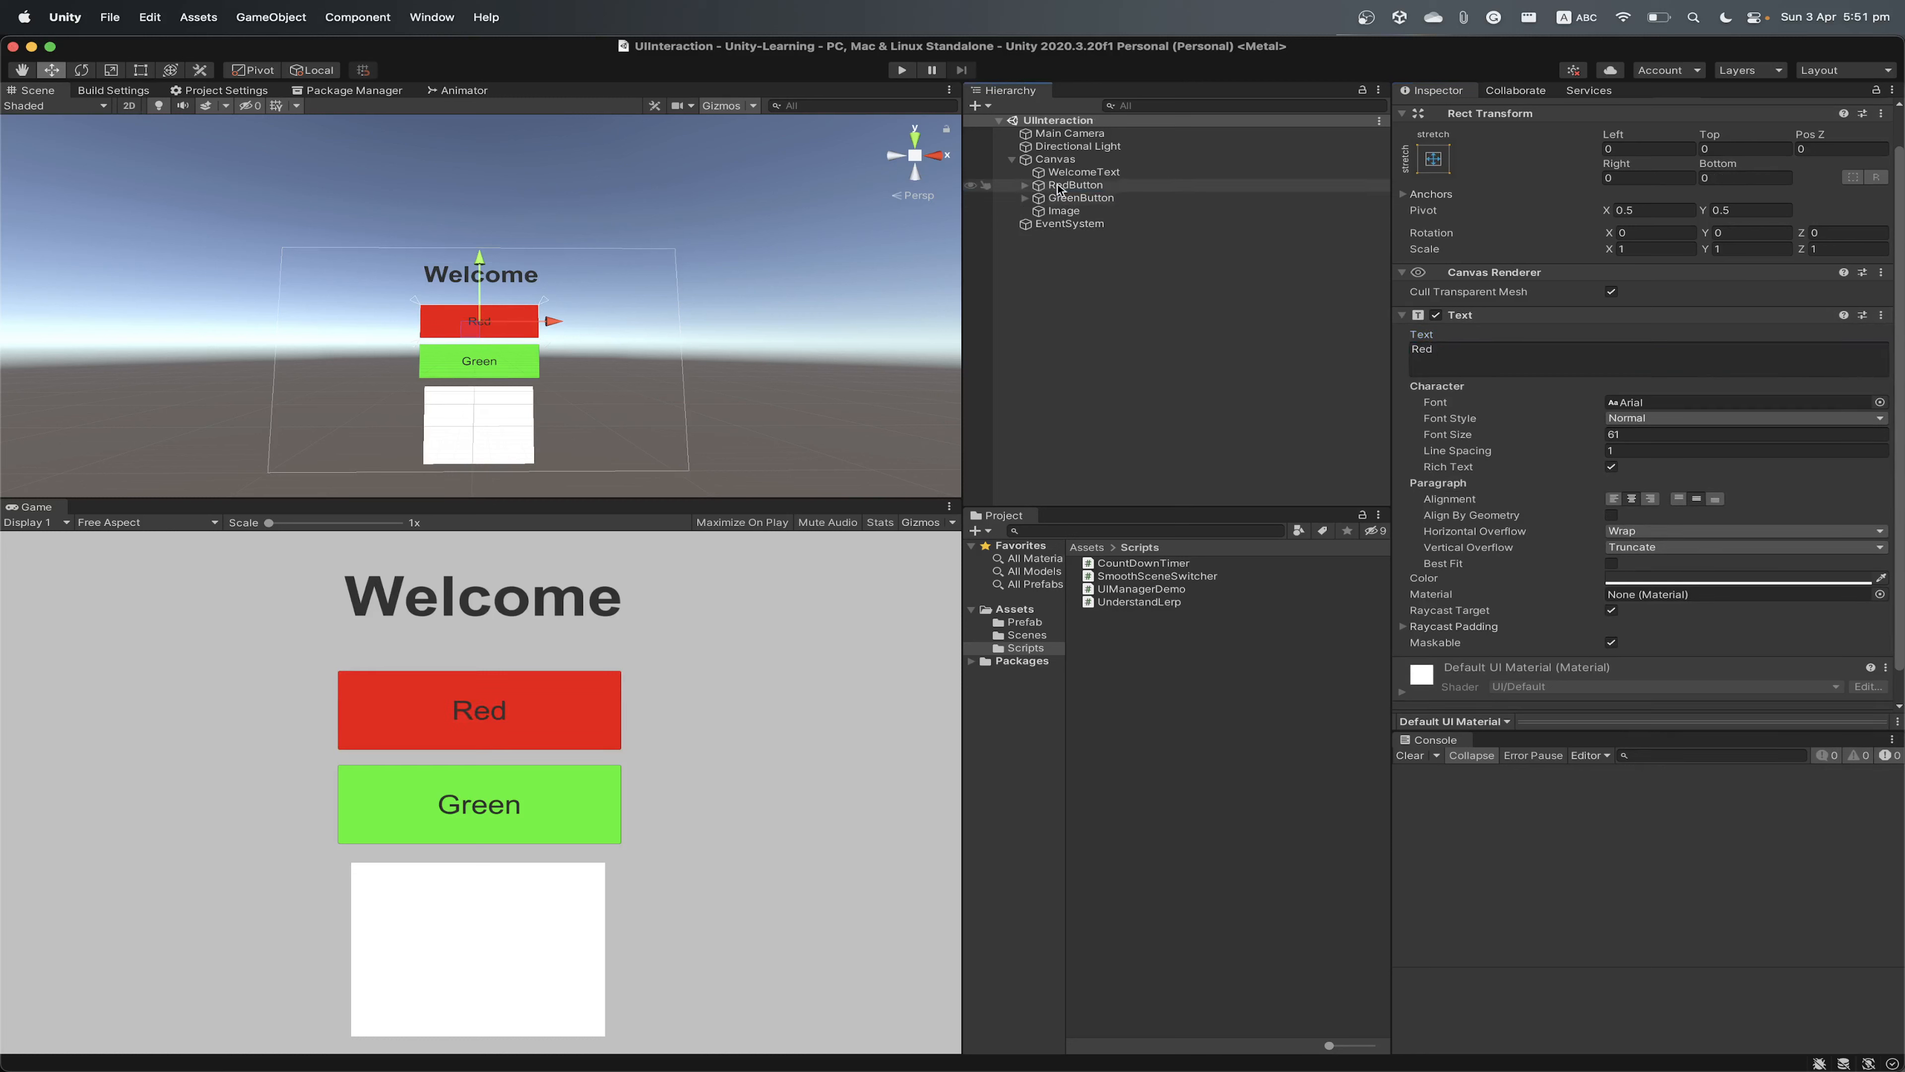
scroll(1726, 563, "down", 3)
left_click(1841, 608)
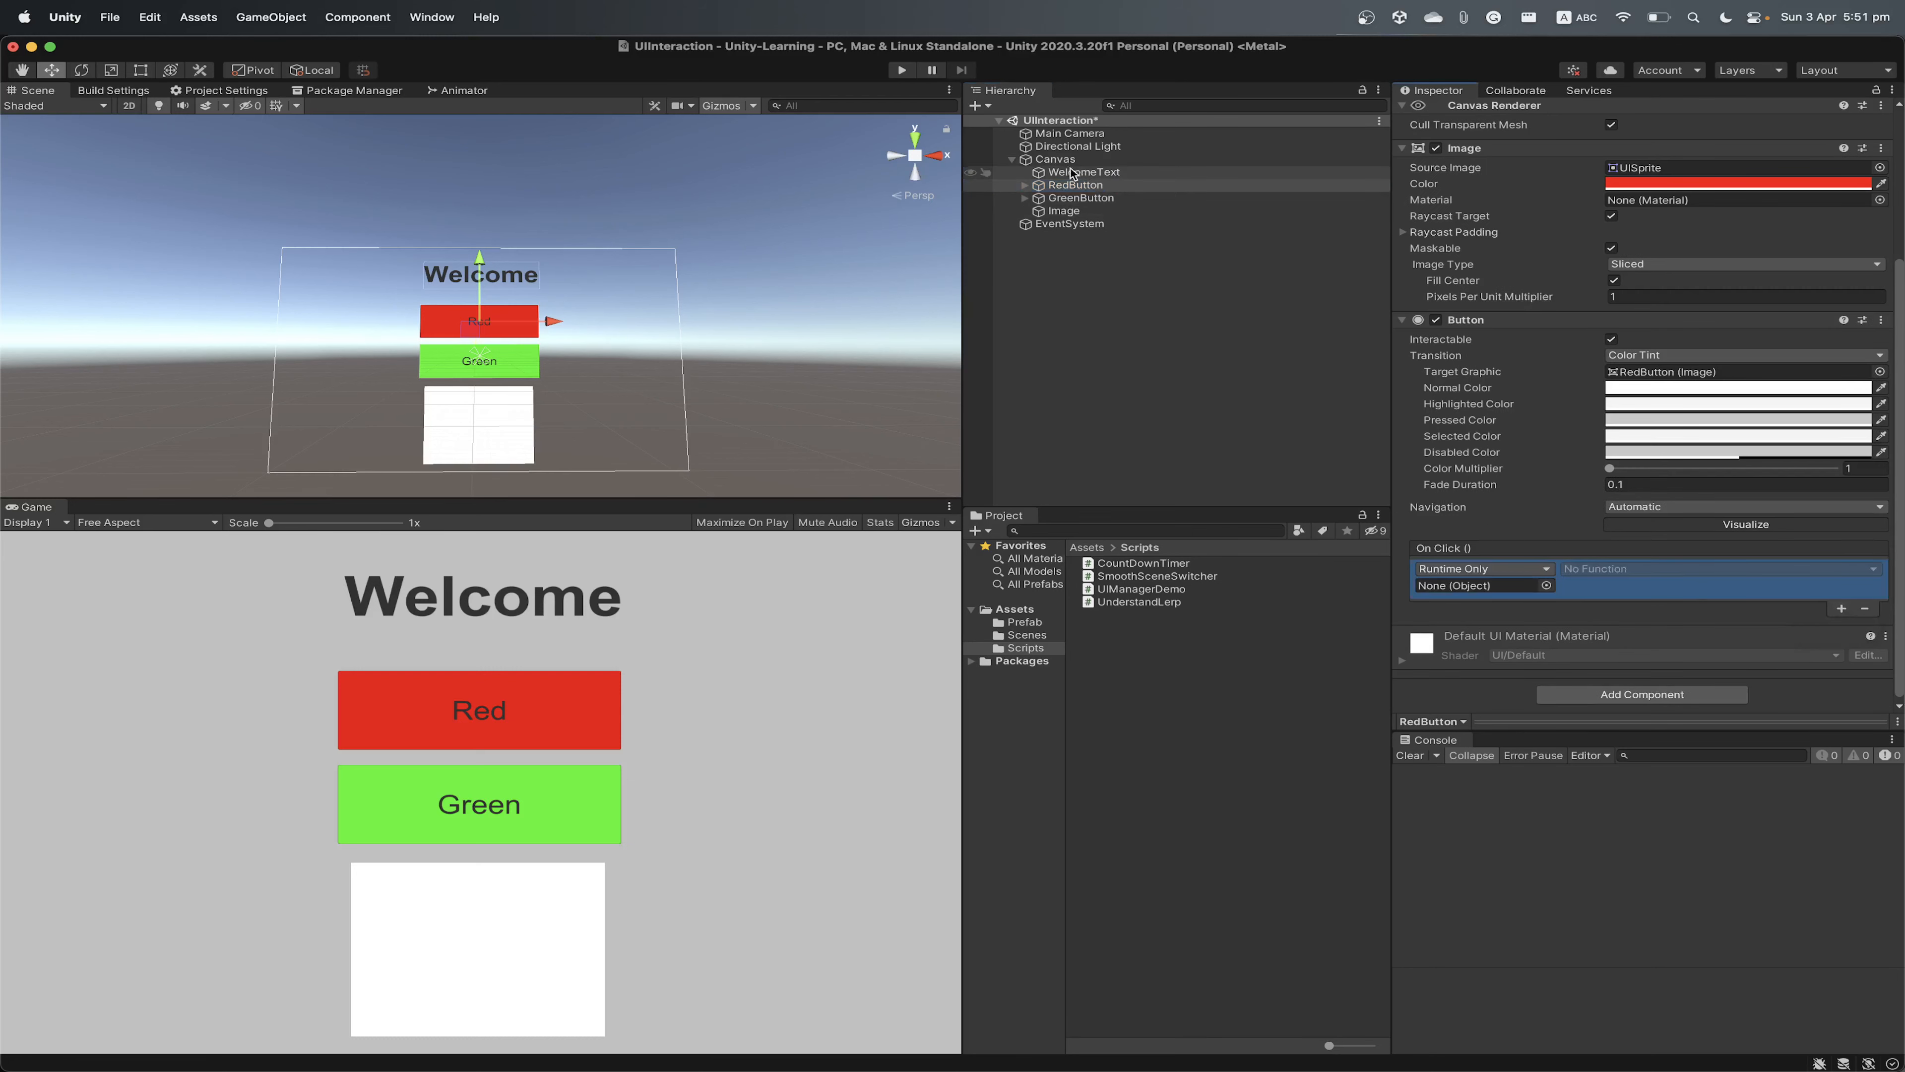
Assign Canvas as the object of RedButton's On Click () event and choose OnRedButtonCilck() from UIManagerDemo as its function
left_click(1030, 164)
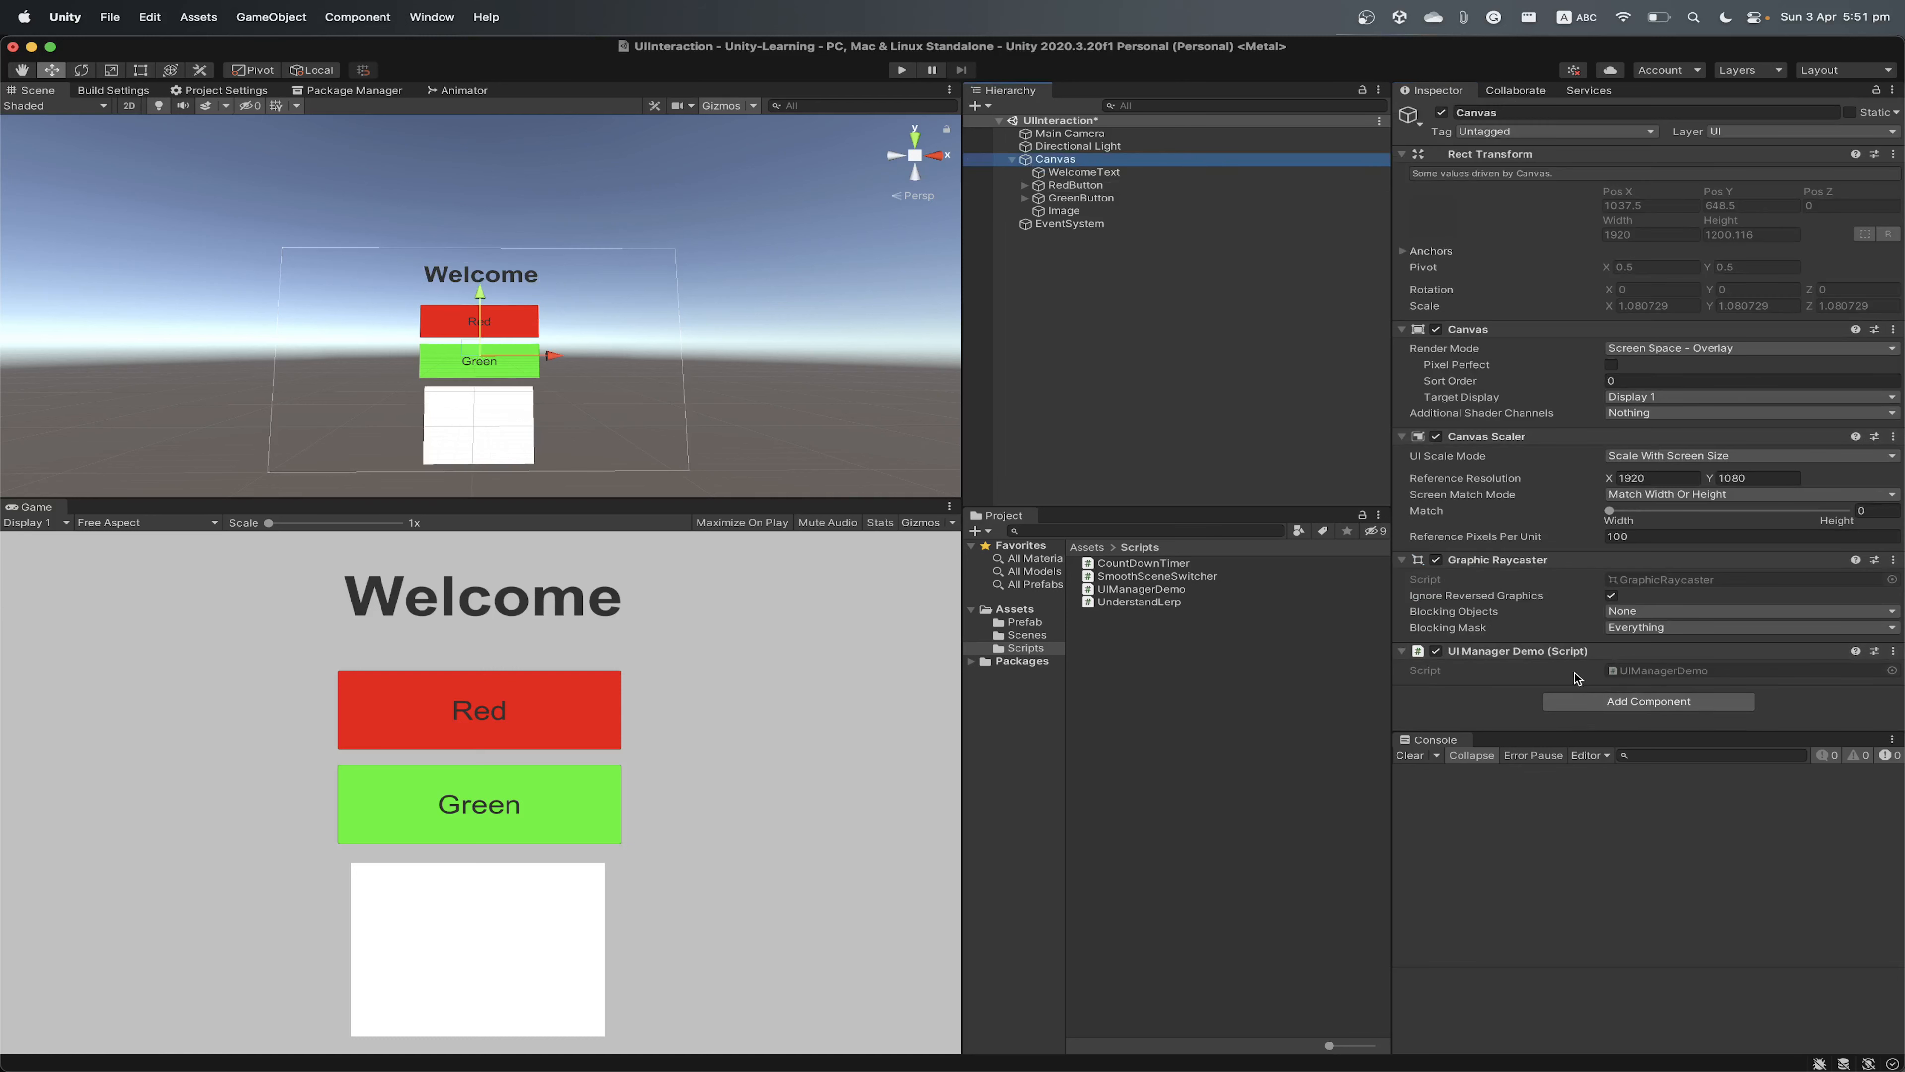
left_click(1069, 185)
scroll(1561, 497, "down", 5)
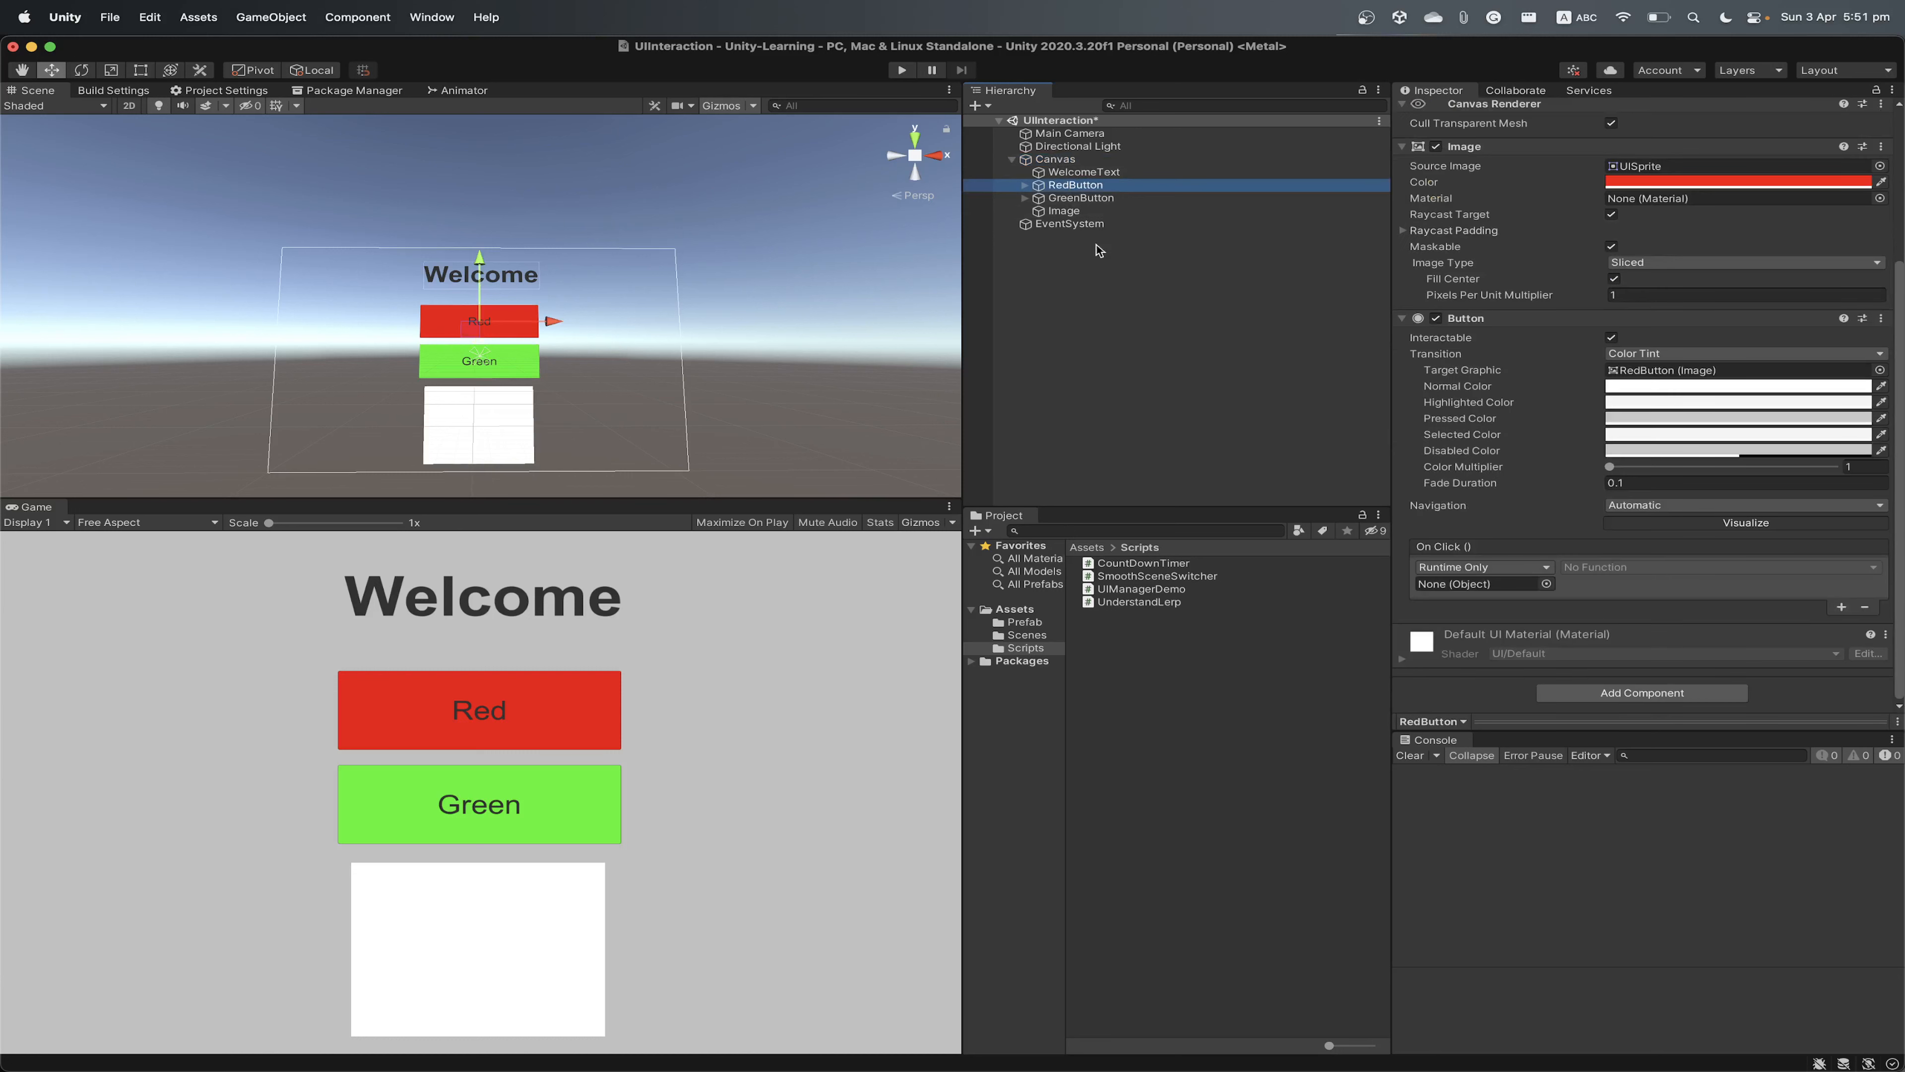
left_click_drag(1056, 160, 1550, 586)
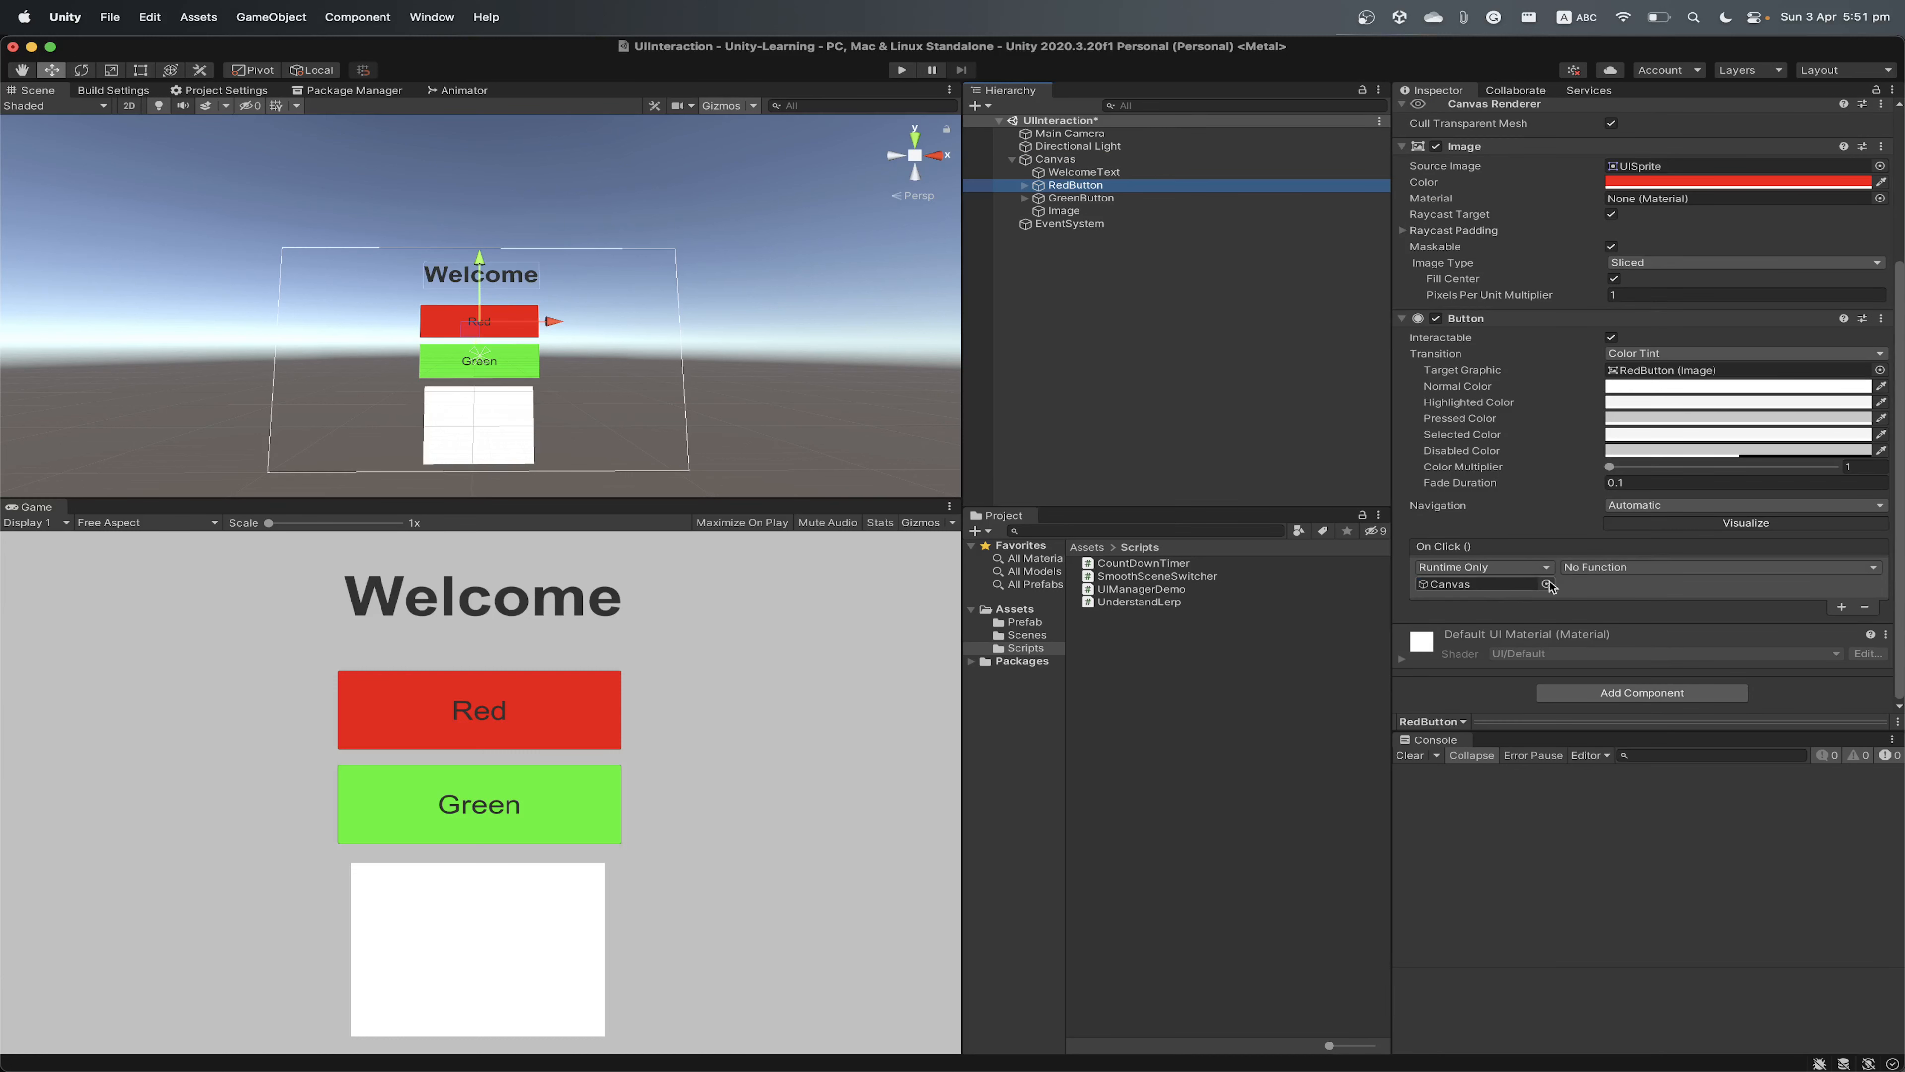
left_click(1611, 570)
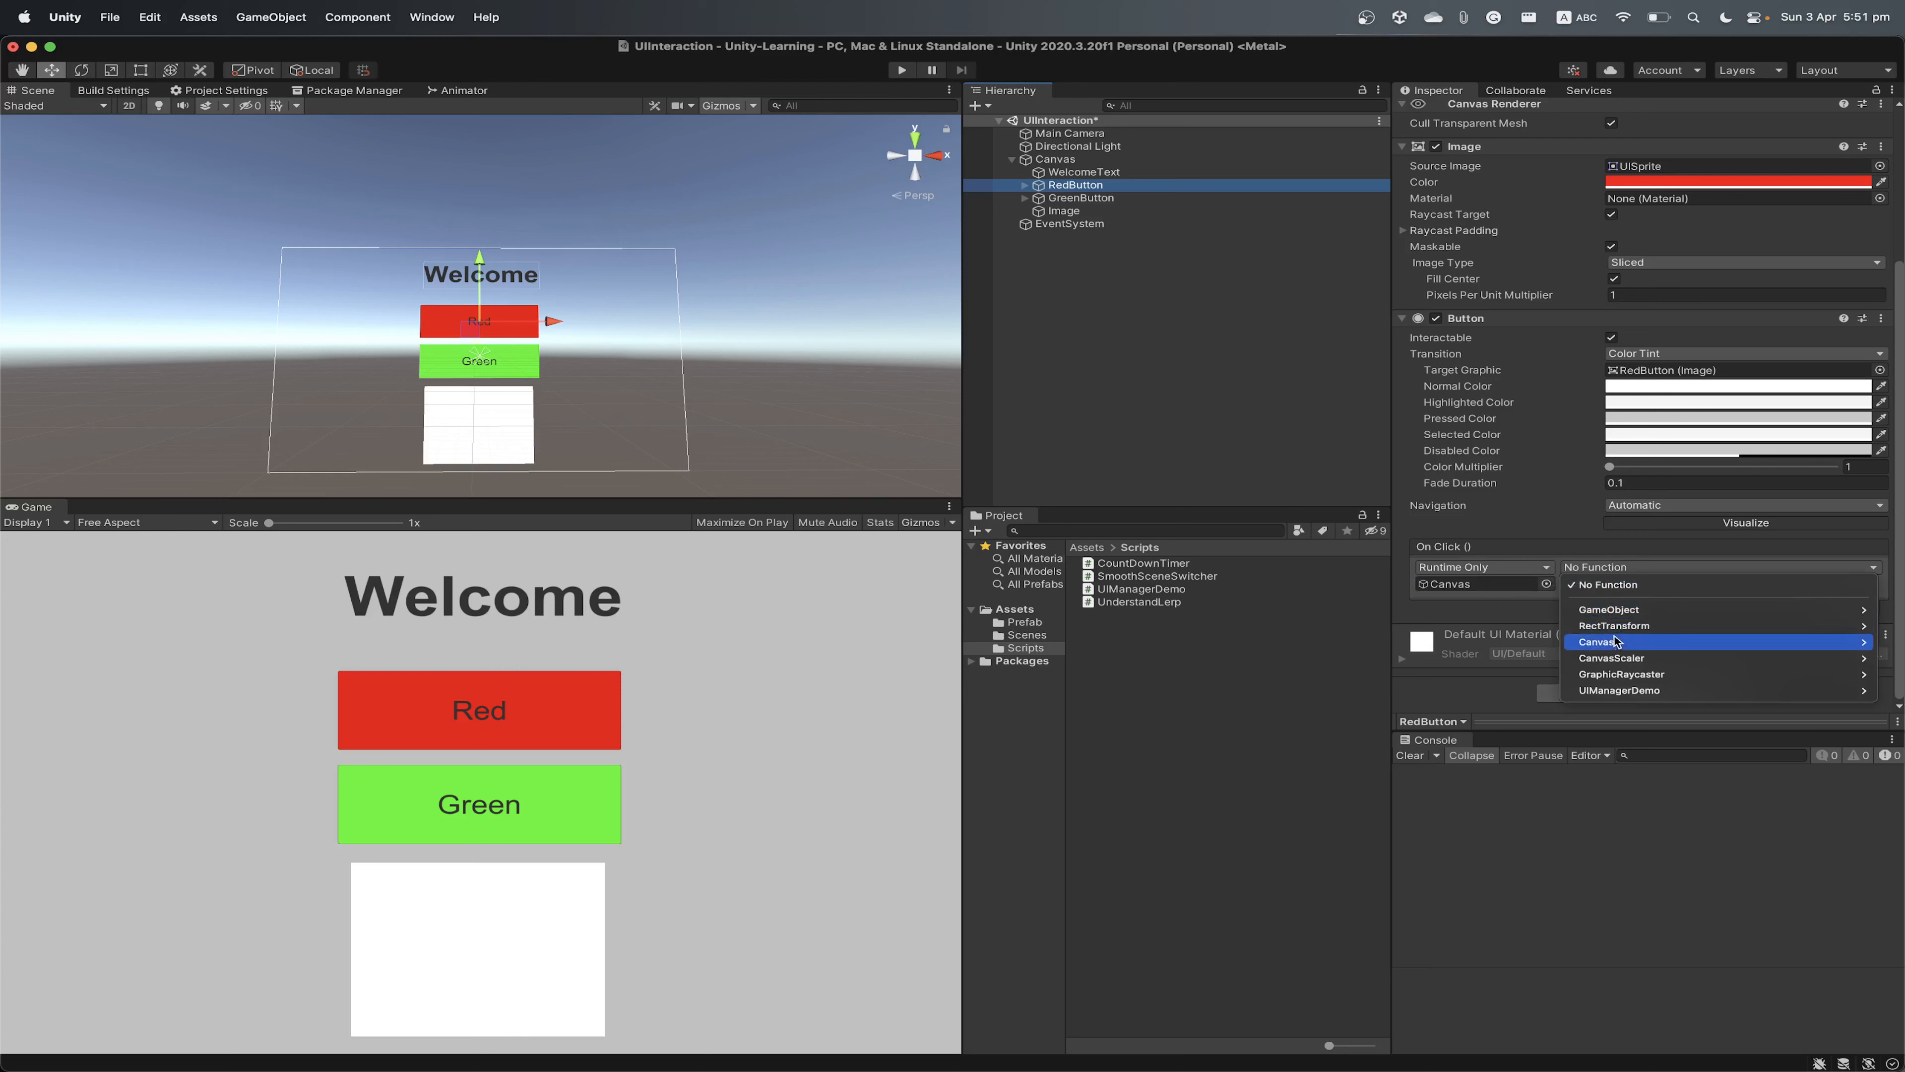
mouse_move(1621, 690)
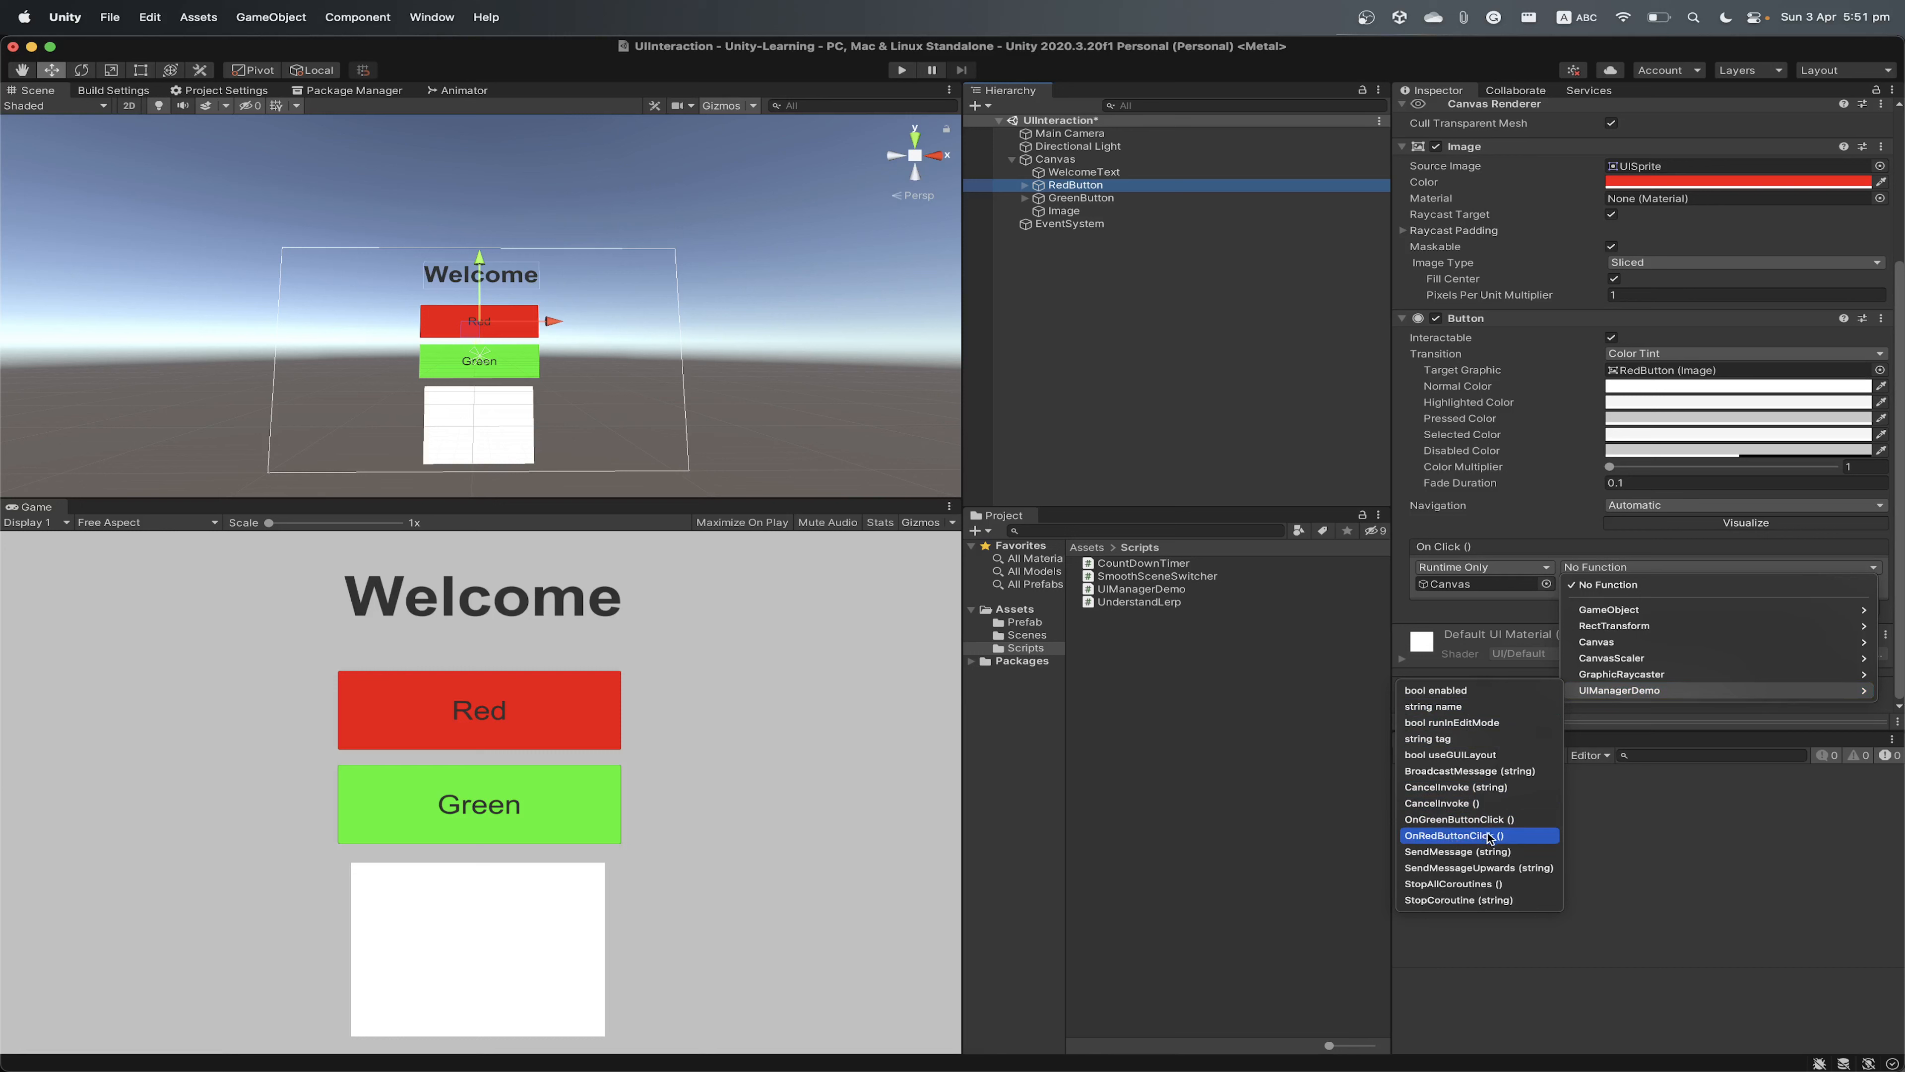
left_click(1423, 836)
Move Canvas below EventSystem in the Hierarchy and add a new event entry to GreenButton's On Click () list
left_click(1080, 198)
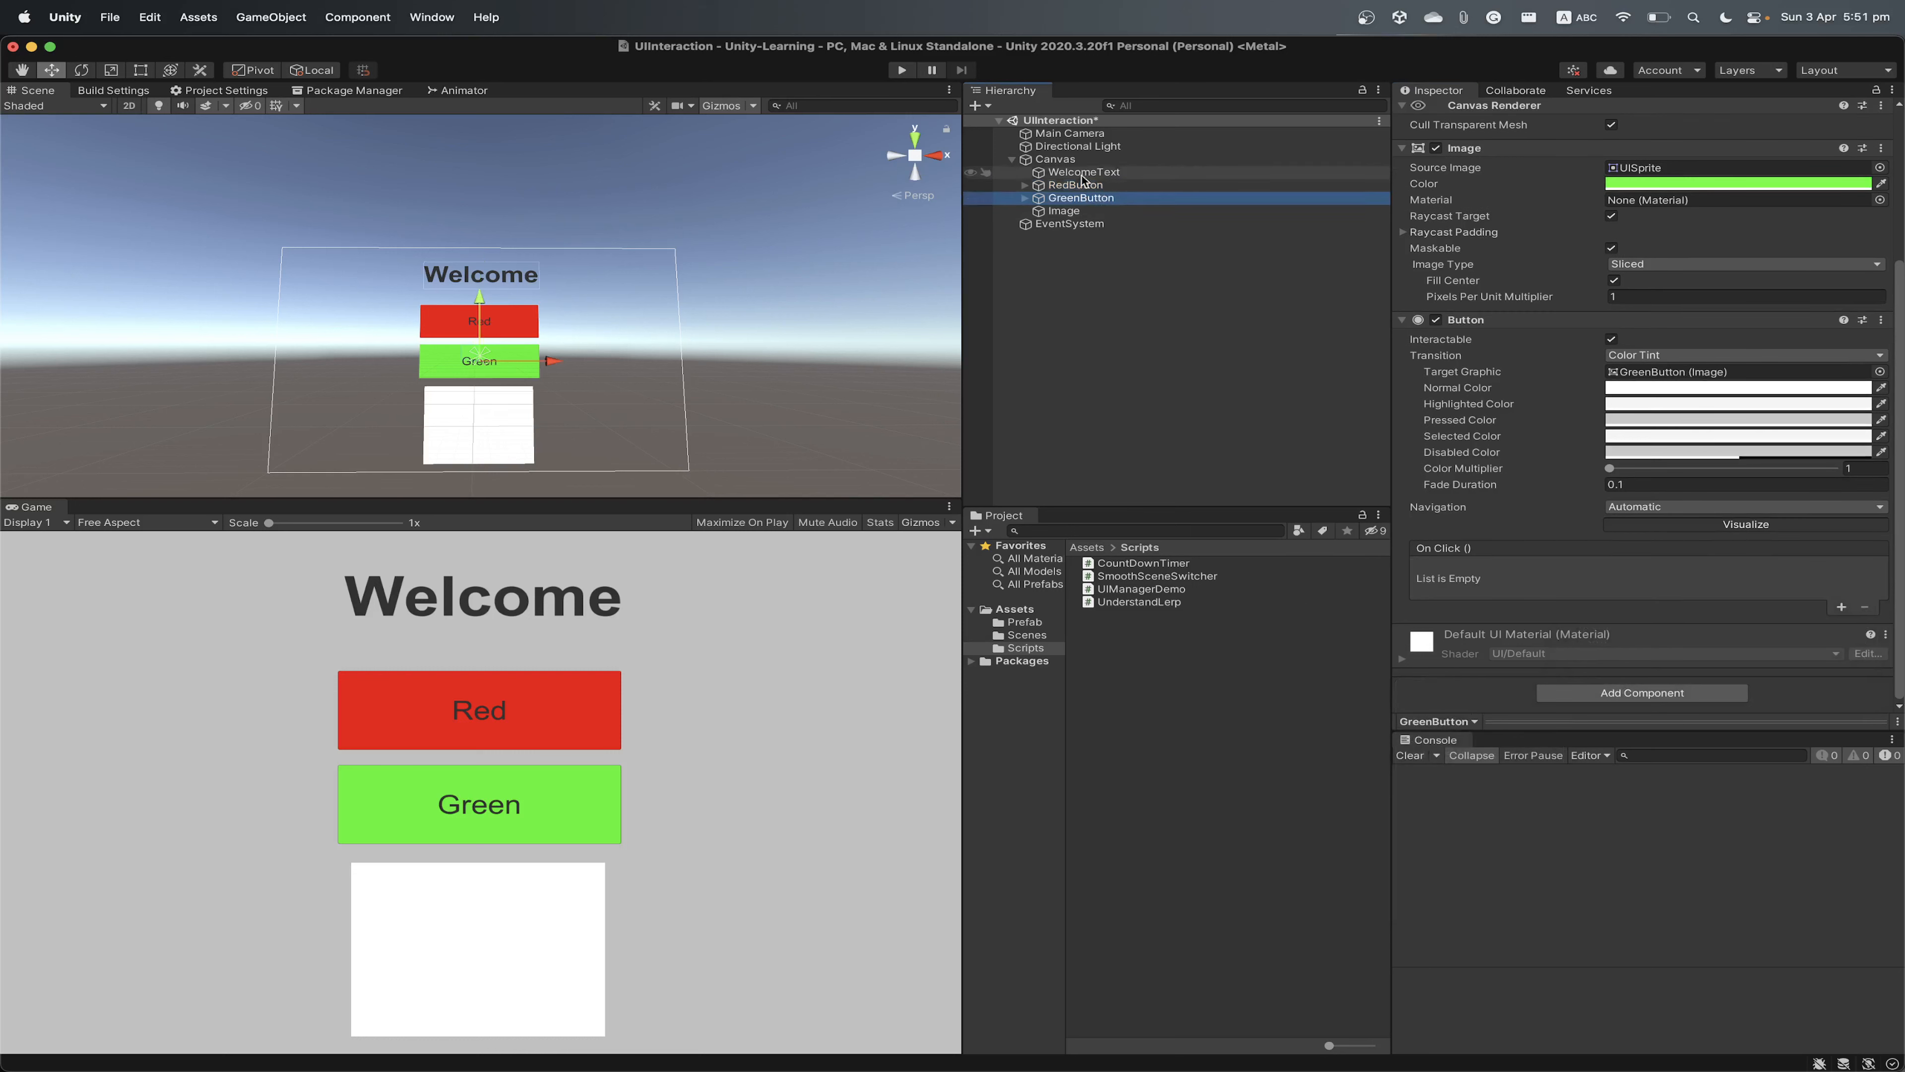
left_click_drag(1055, 160, 1340, 466)
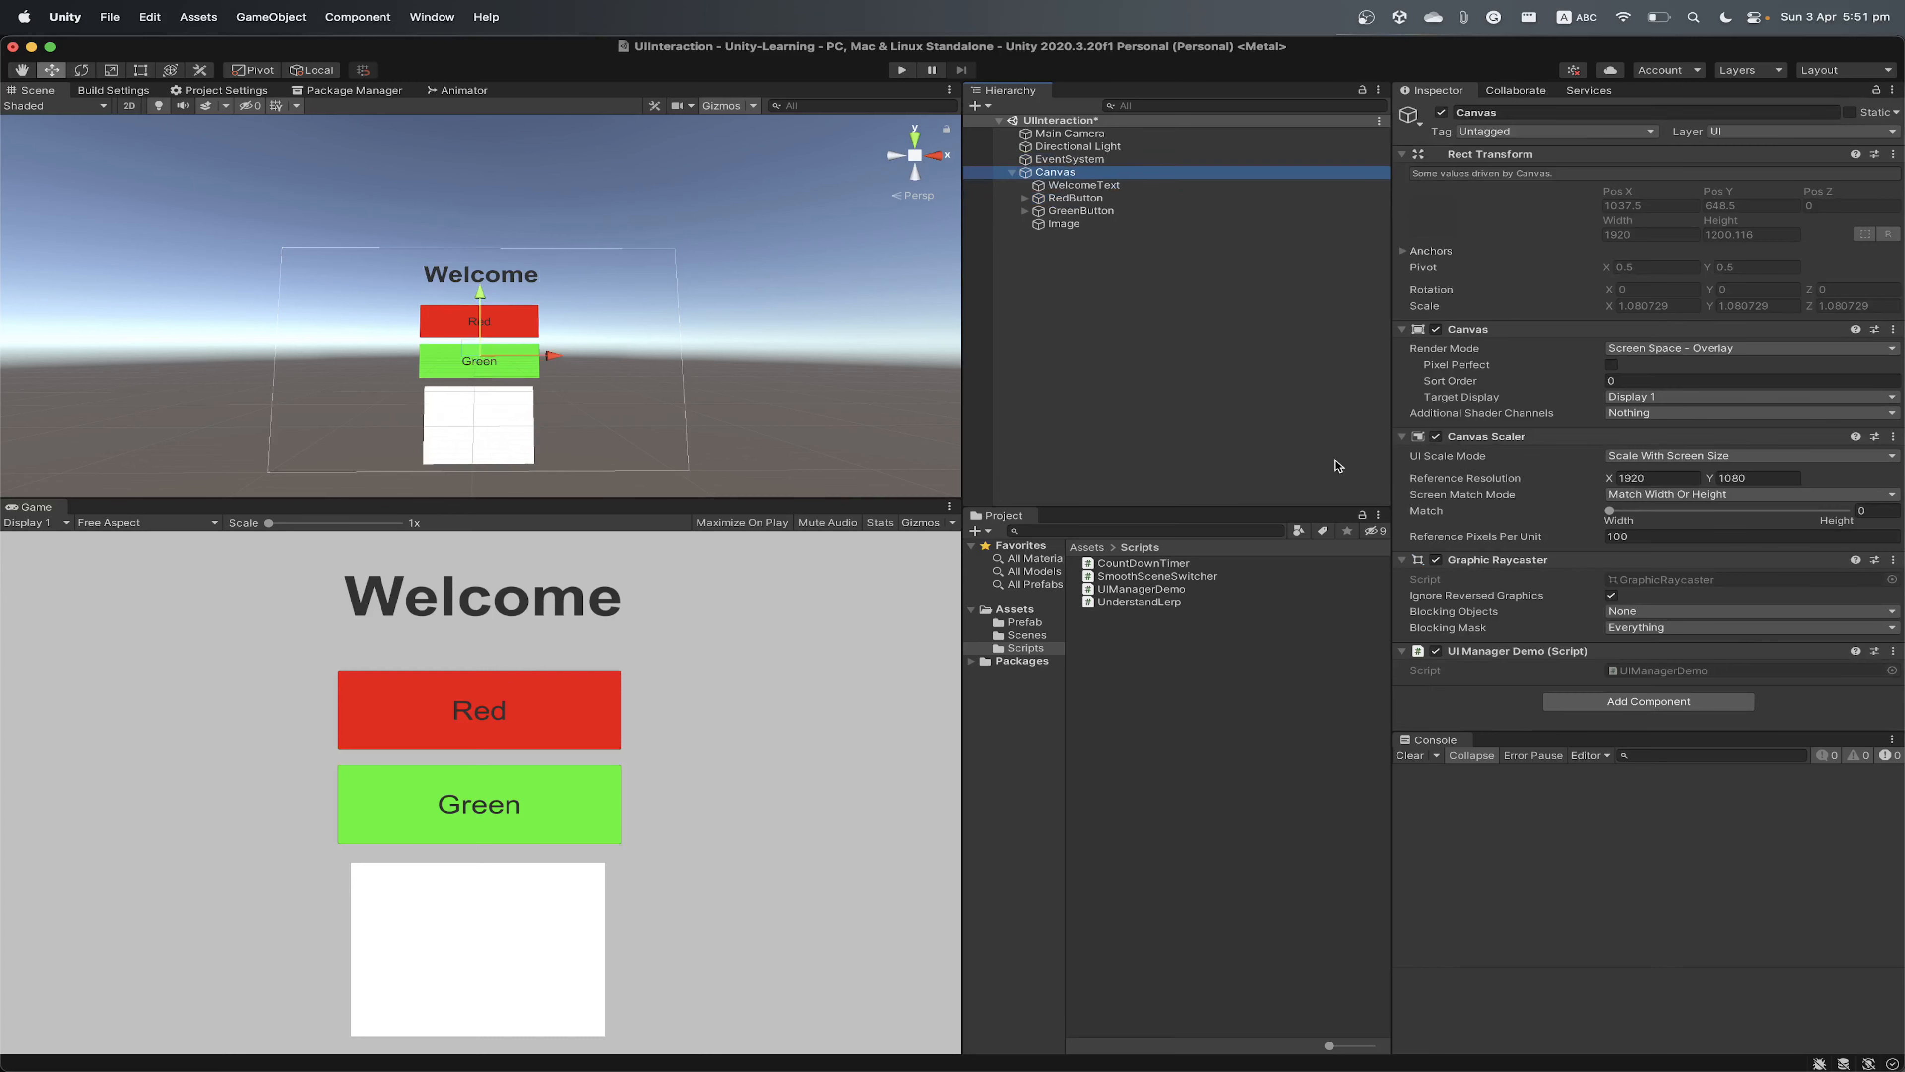
left_click(1080, 211)
scroll(1792, 614, "down", 5)
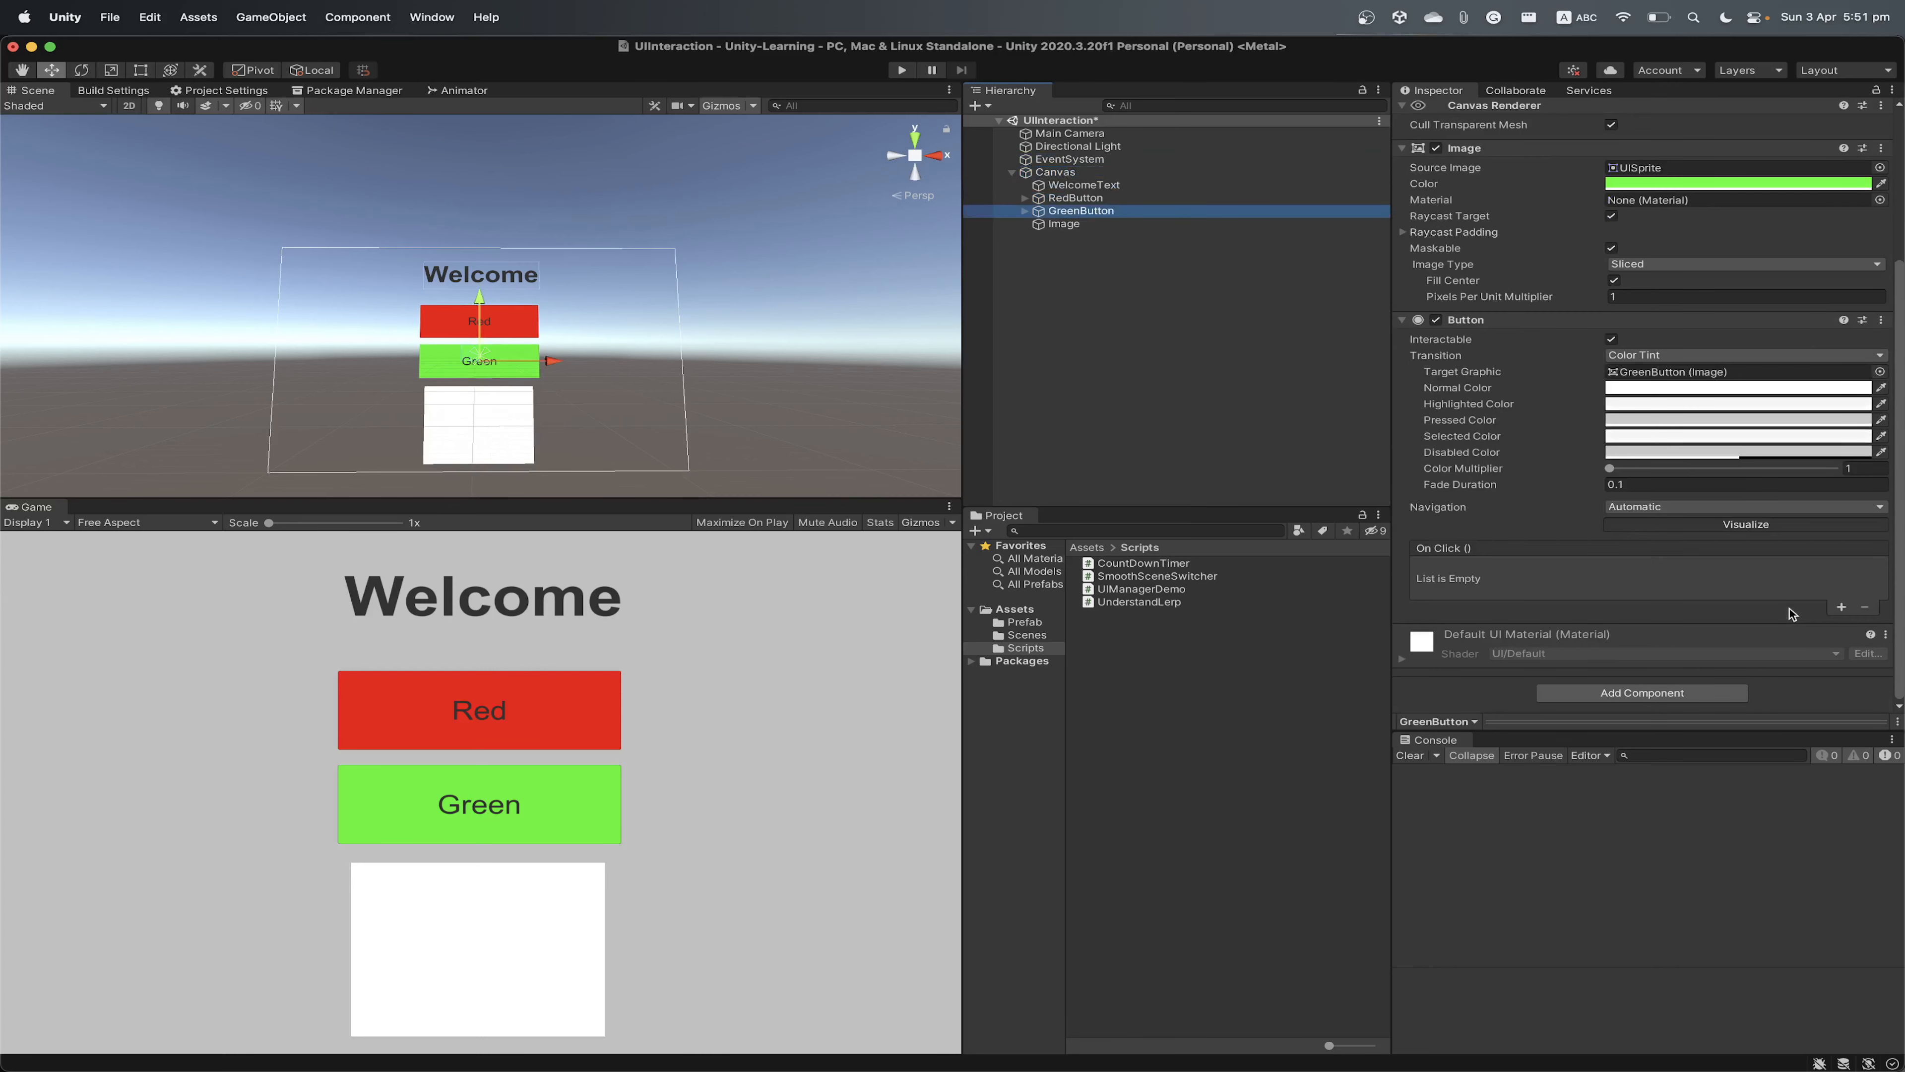
left_click(1842, 607)
Assign Canvas as the object of GreenButton's On Click () event and choose OnGreenButtonClick() from UIManagerDemo as its function
left_click_drag(1055, 172, 1478, 585)
left_click(1688, 568)
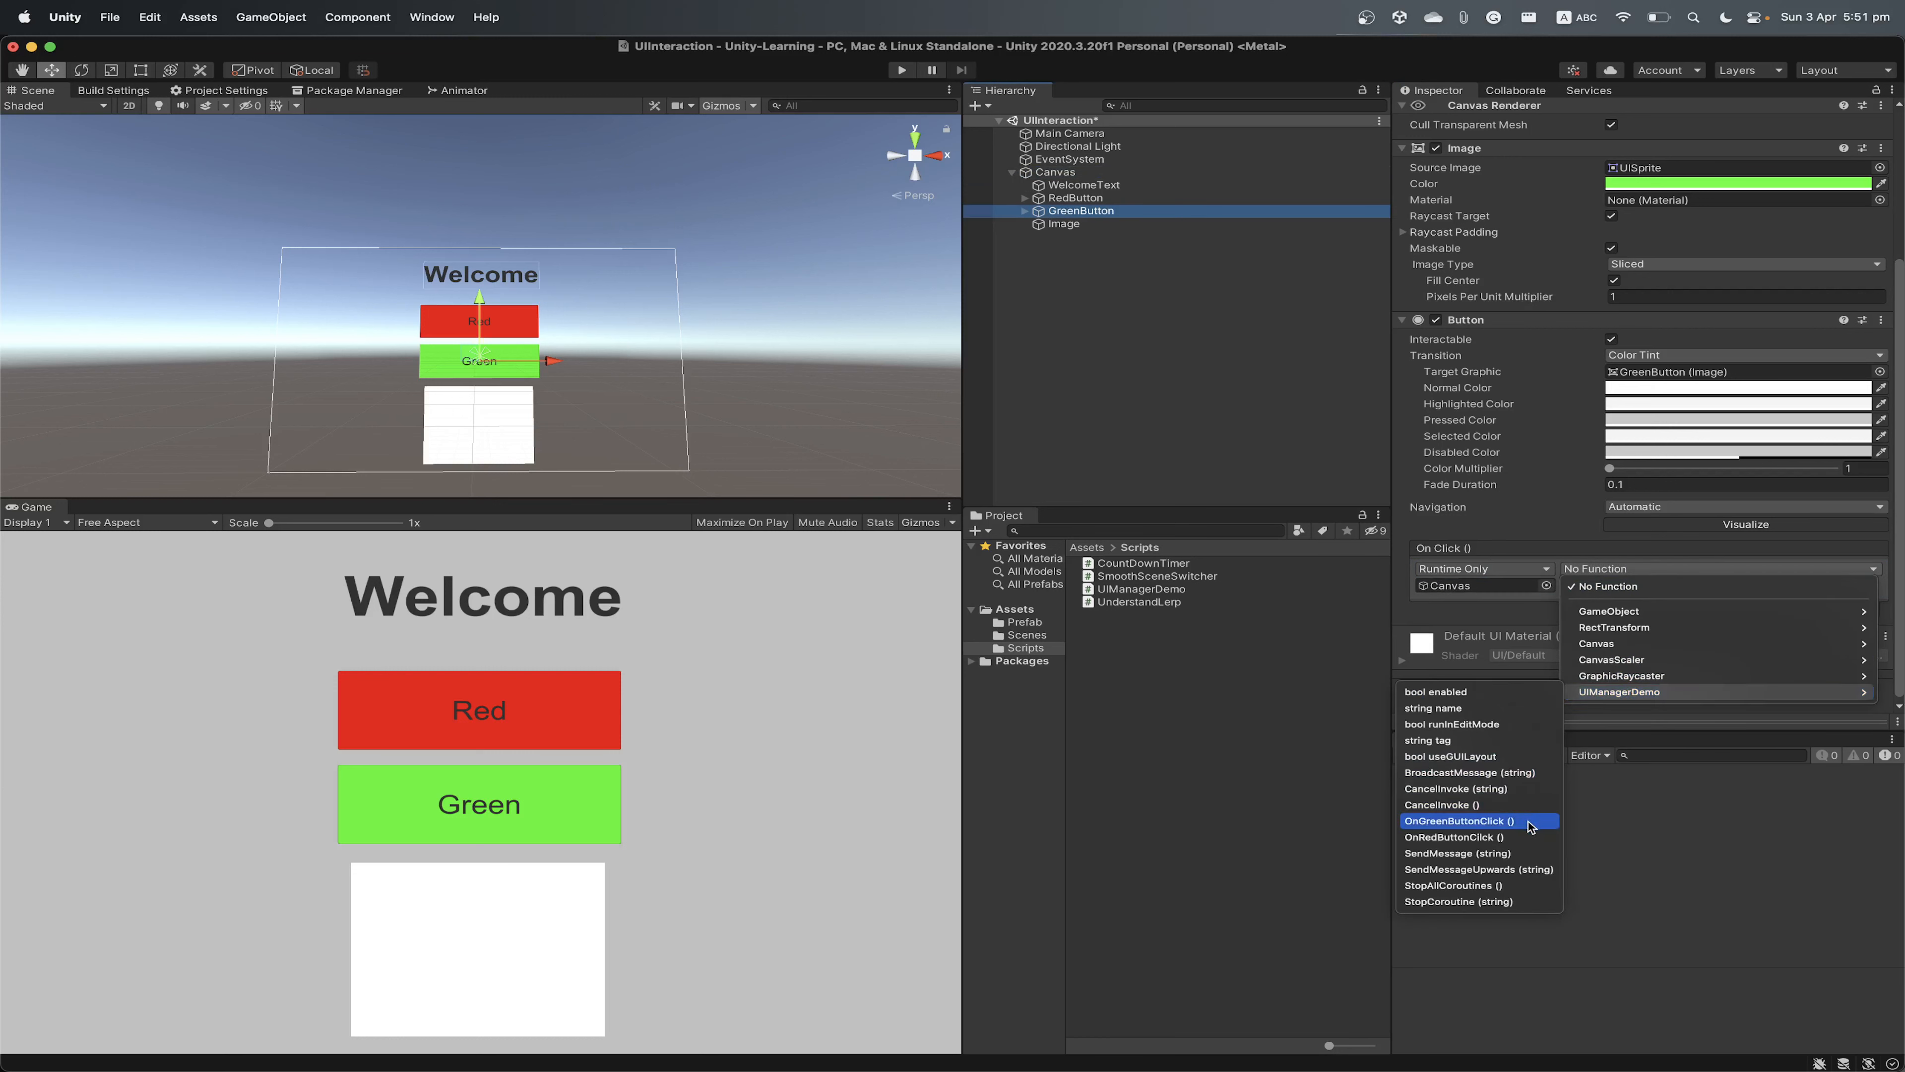
left_click(1531, 822)
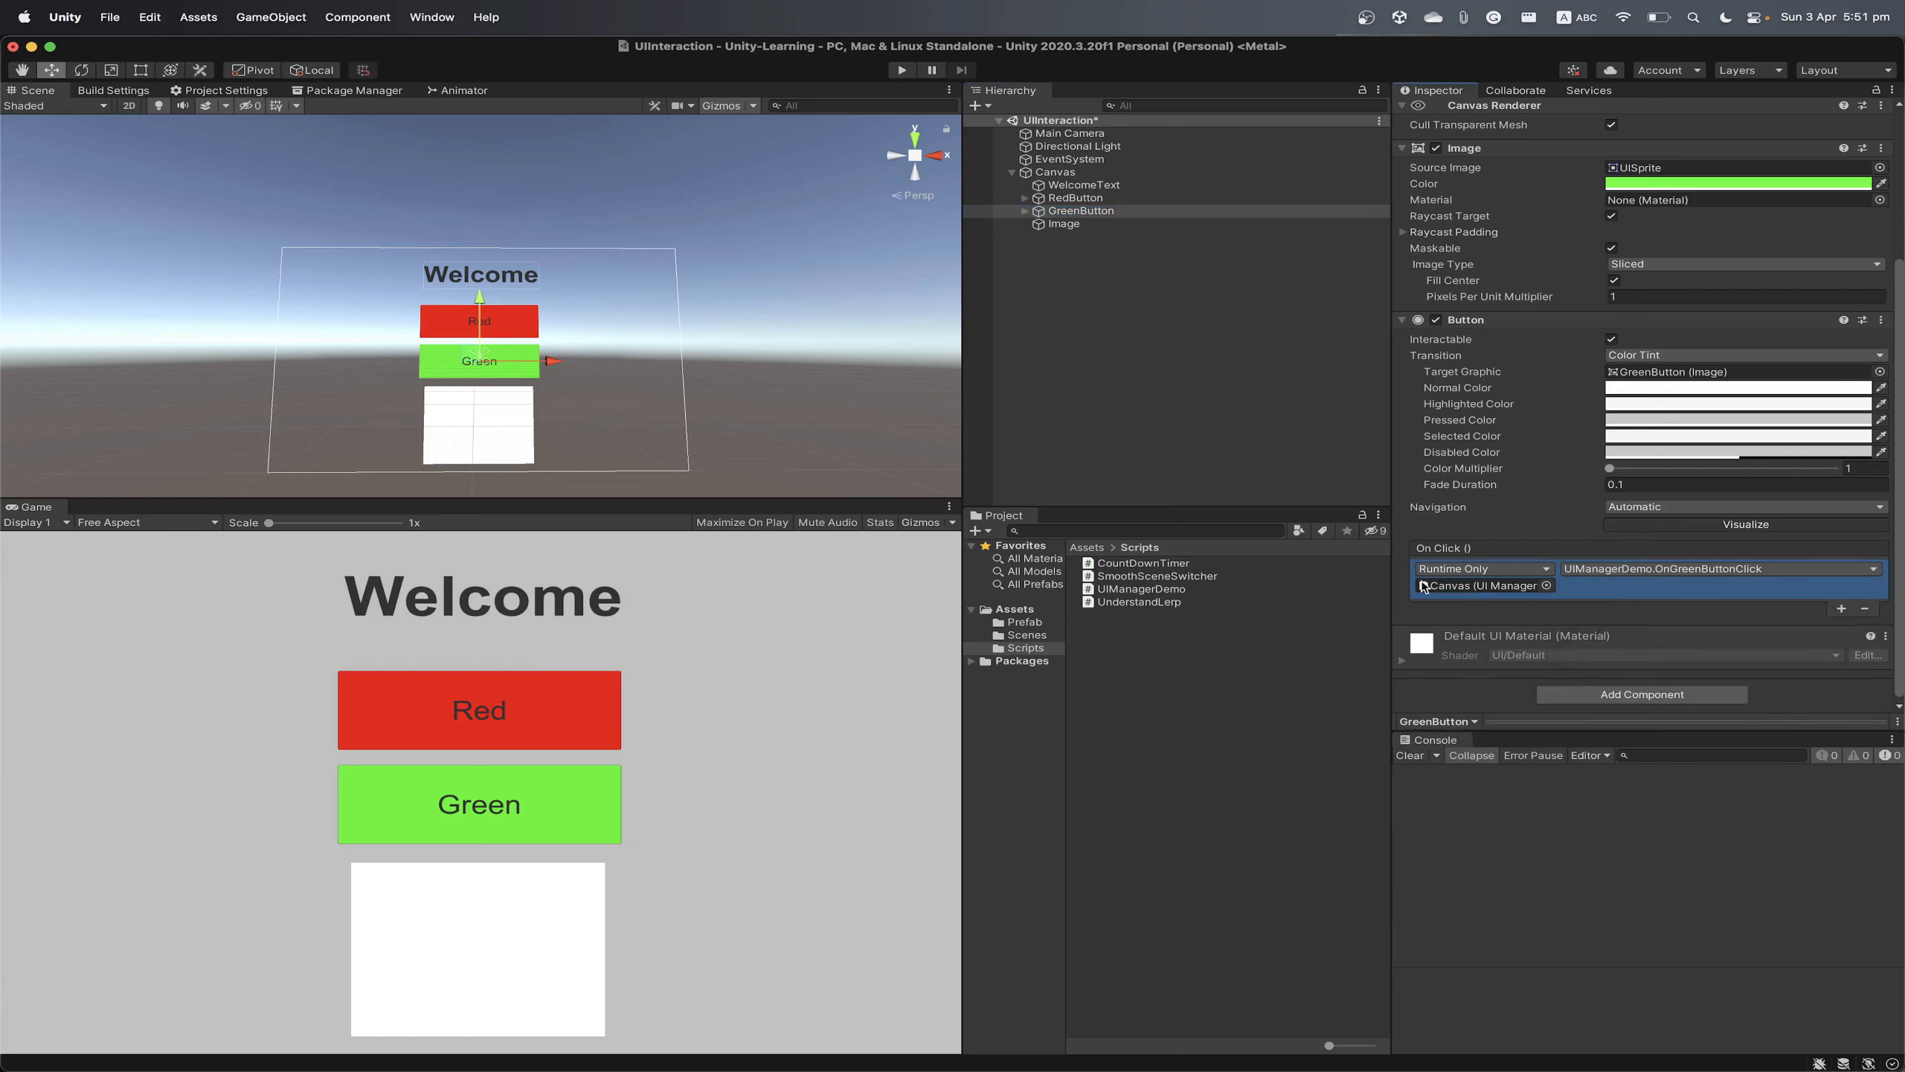
Run the scene with a cleared Console, test the Red and Green buttons twice each, and stop play mode
left_click(903, 73)
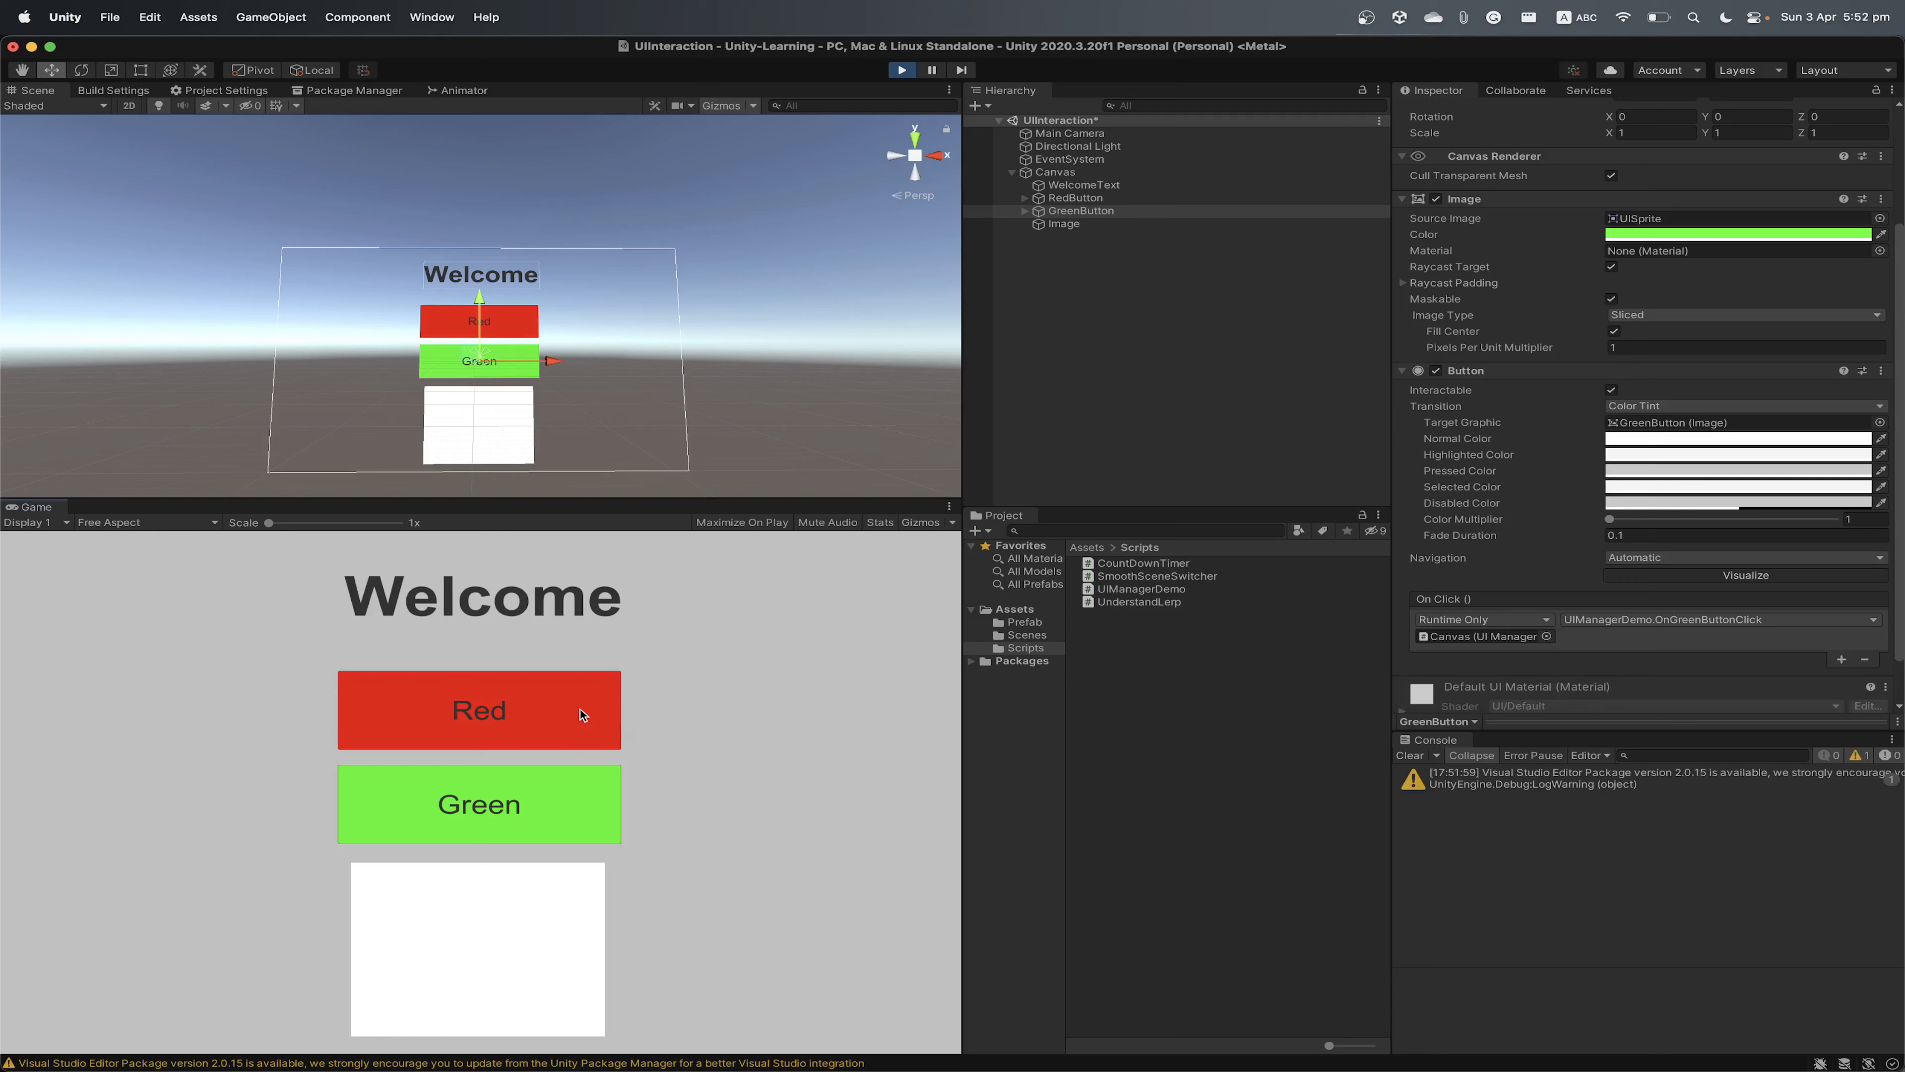
left_click(1409, 756)
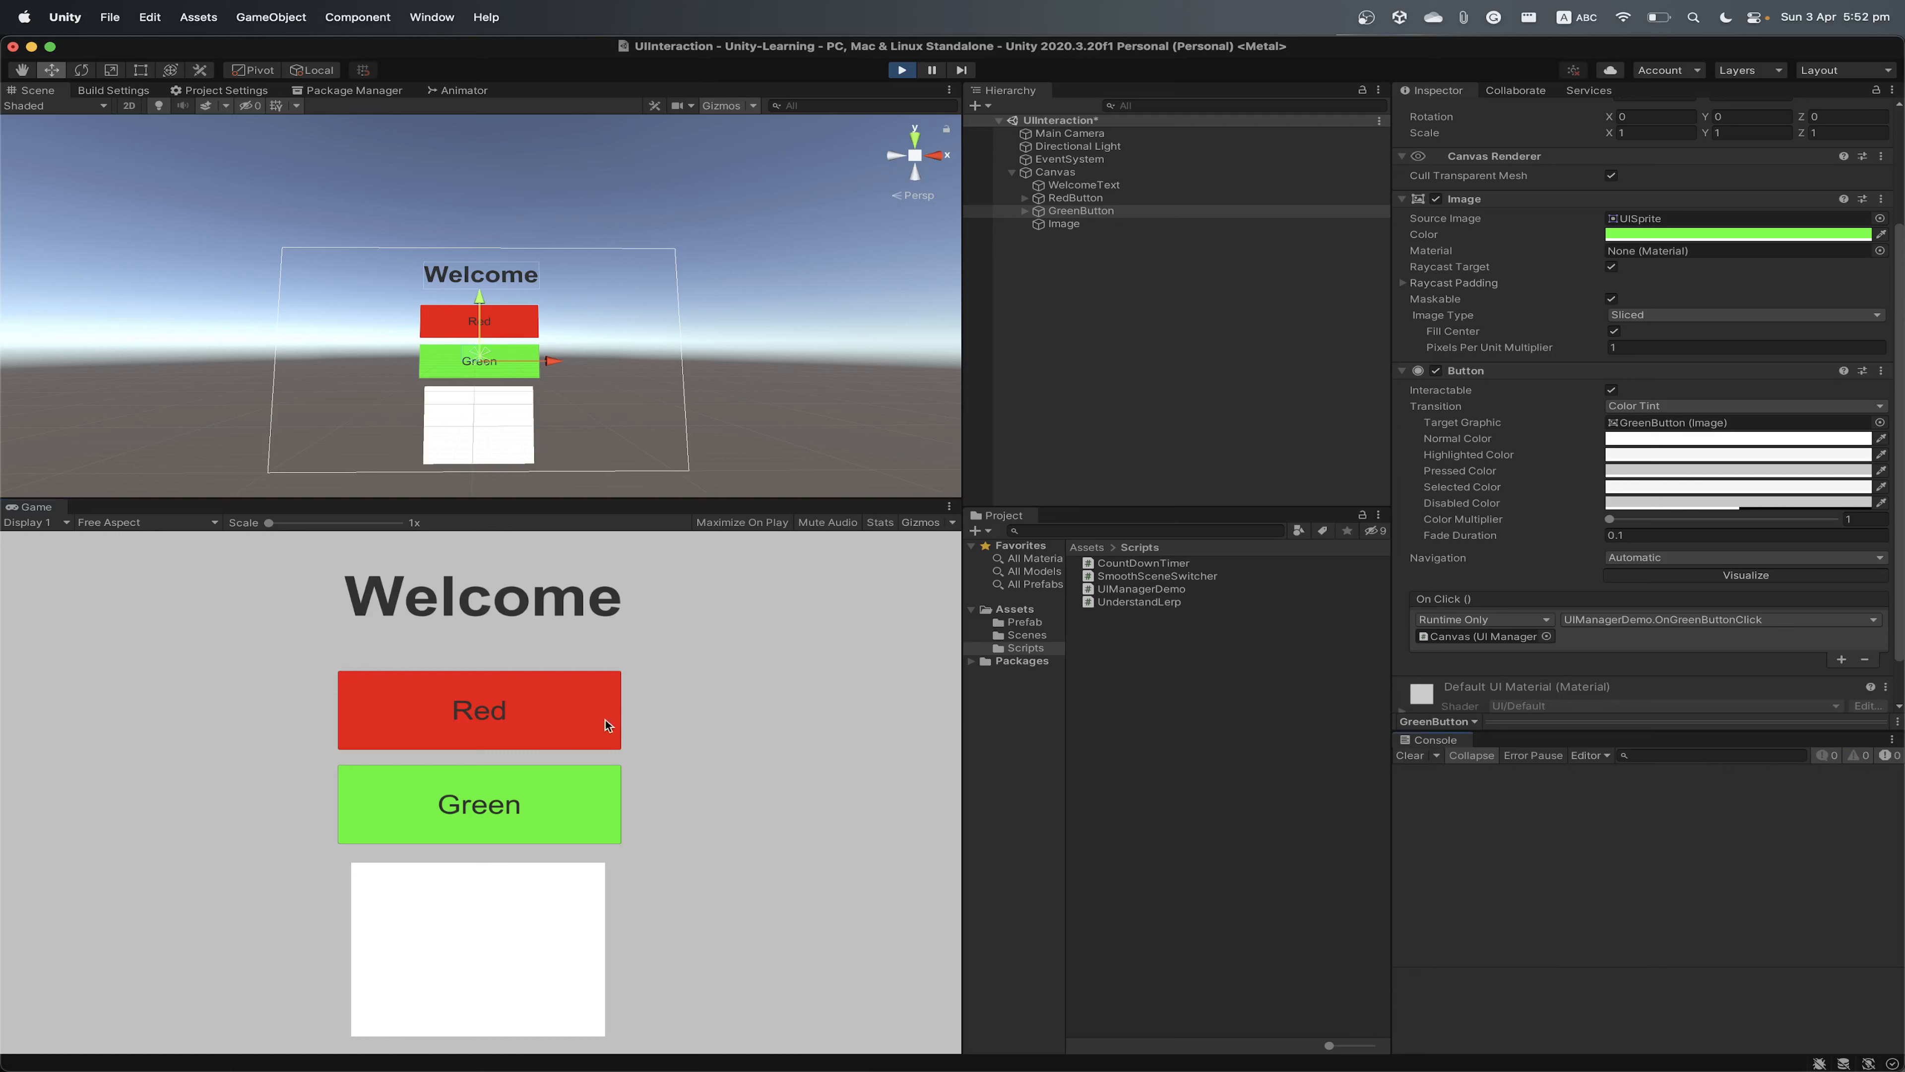
left_click(531, 723)
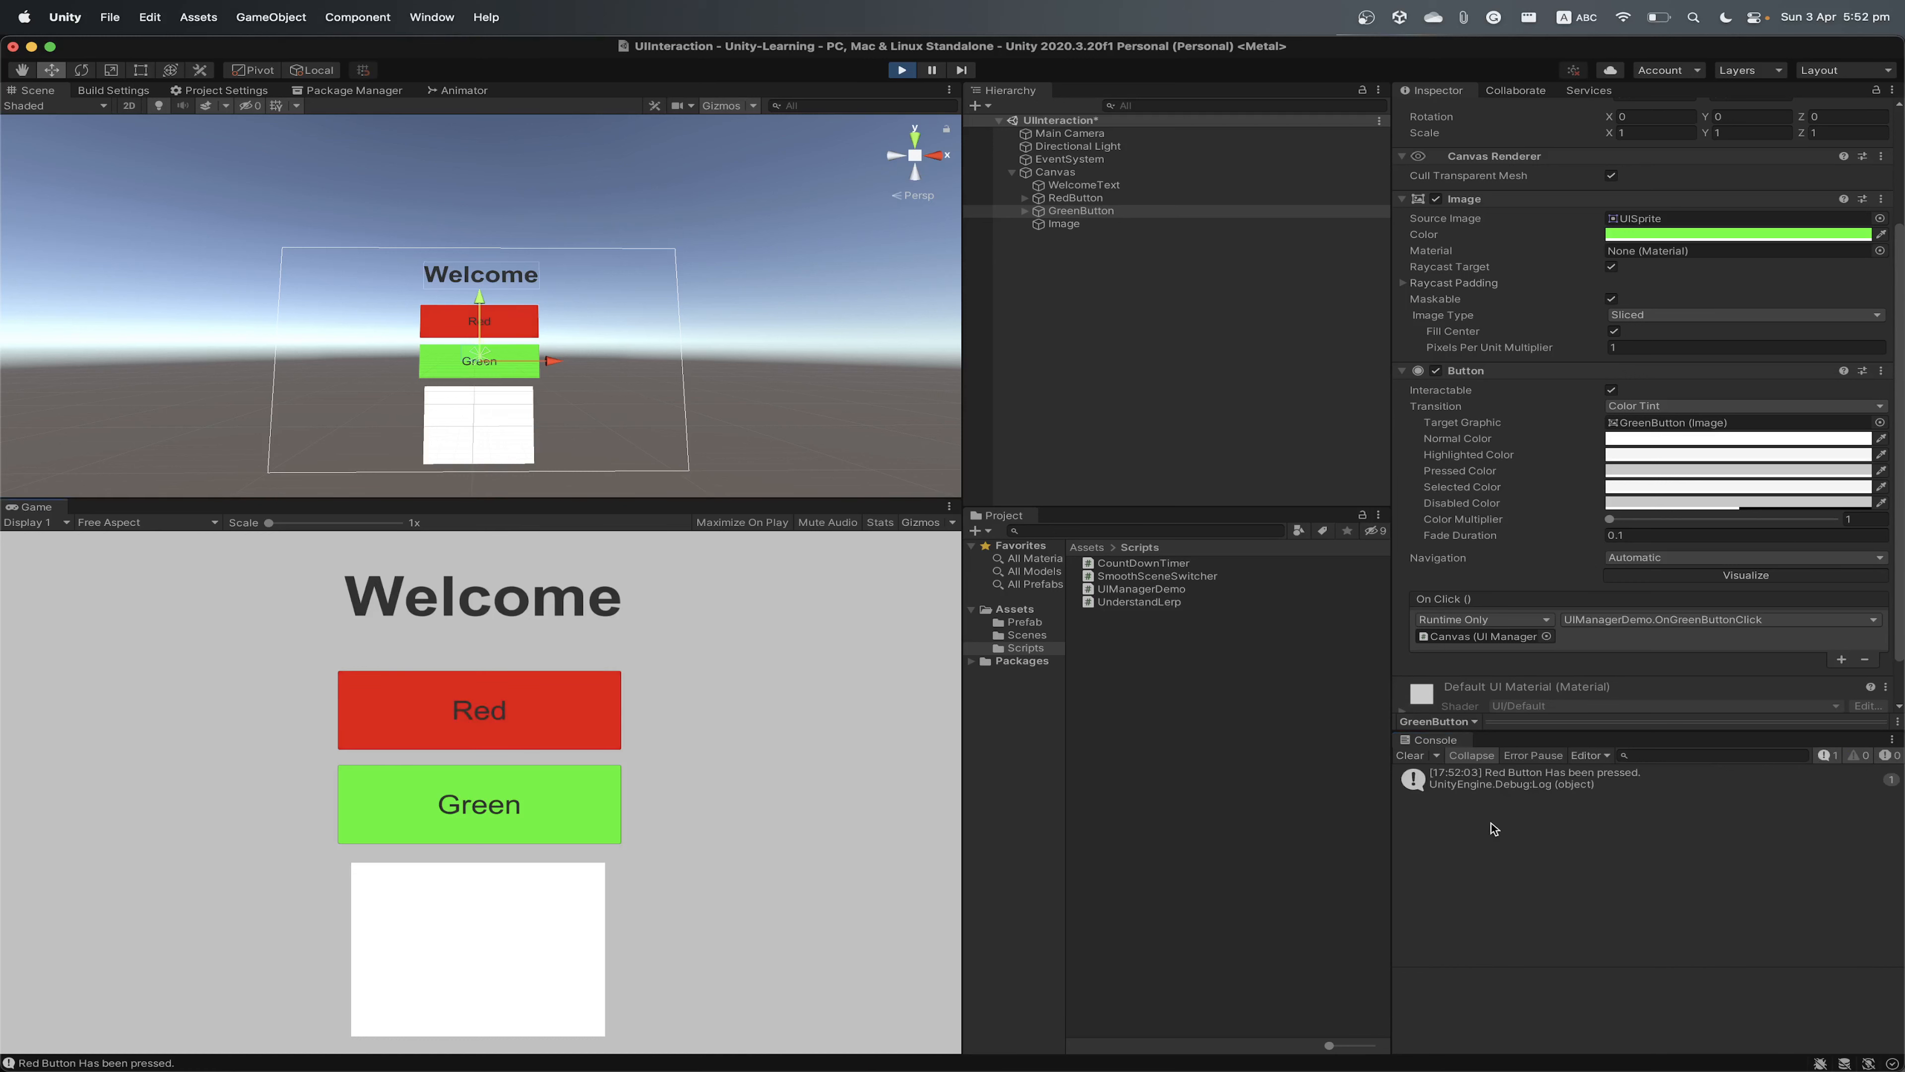
left_click(588, 790)
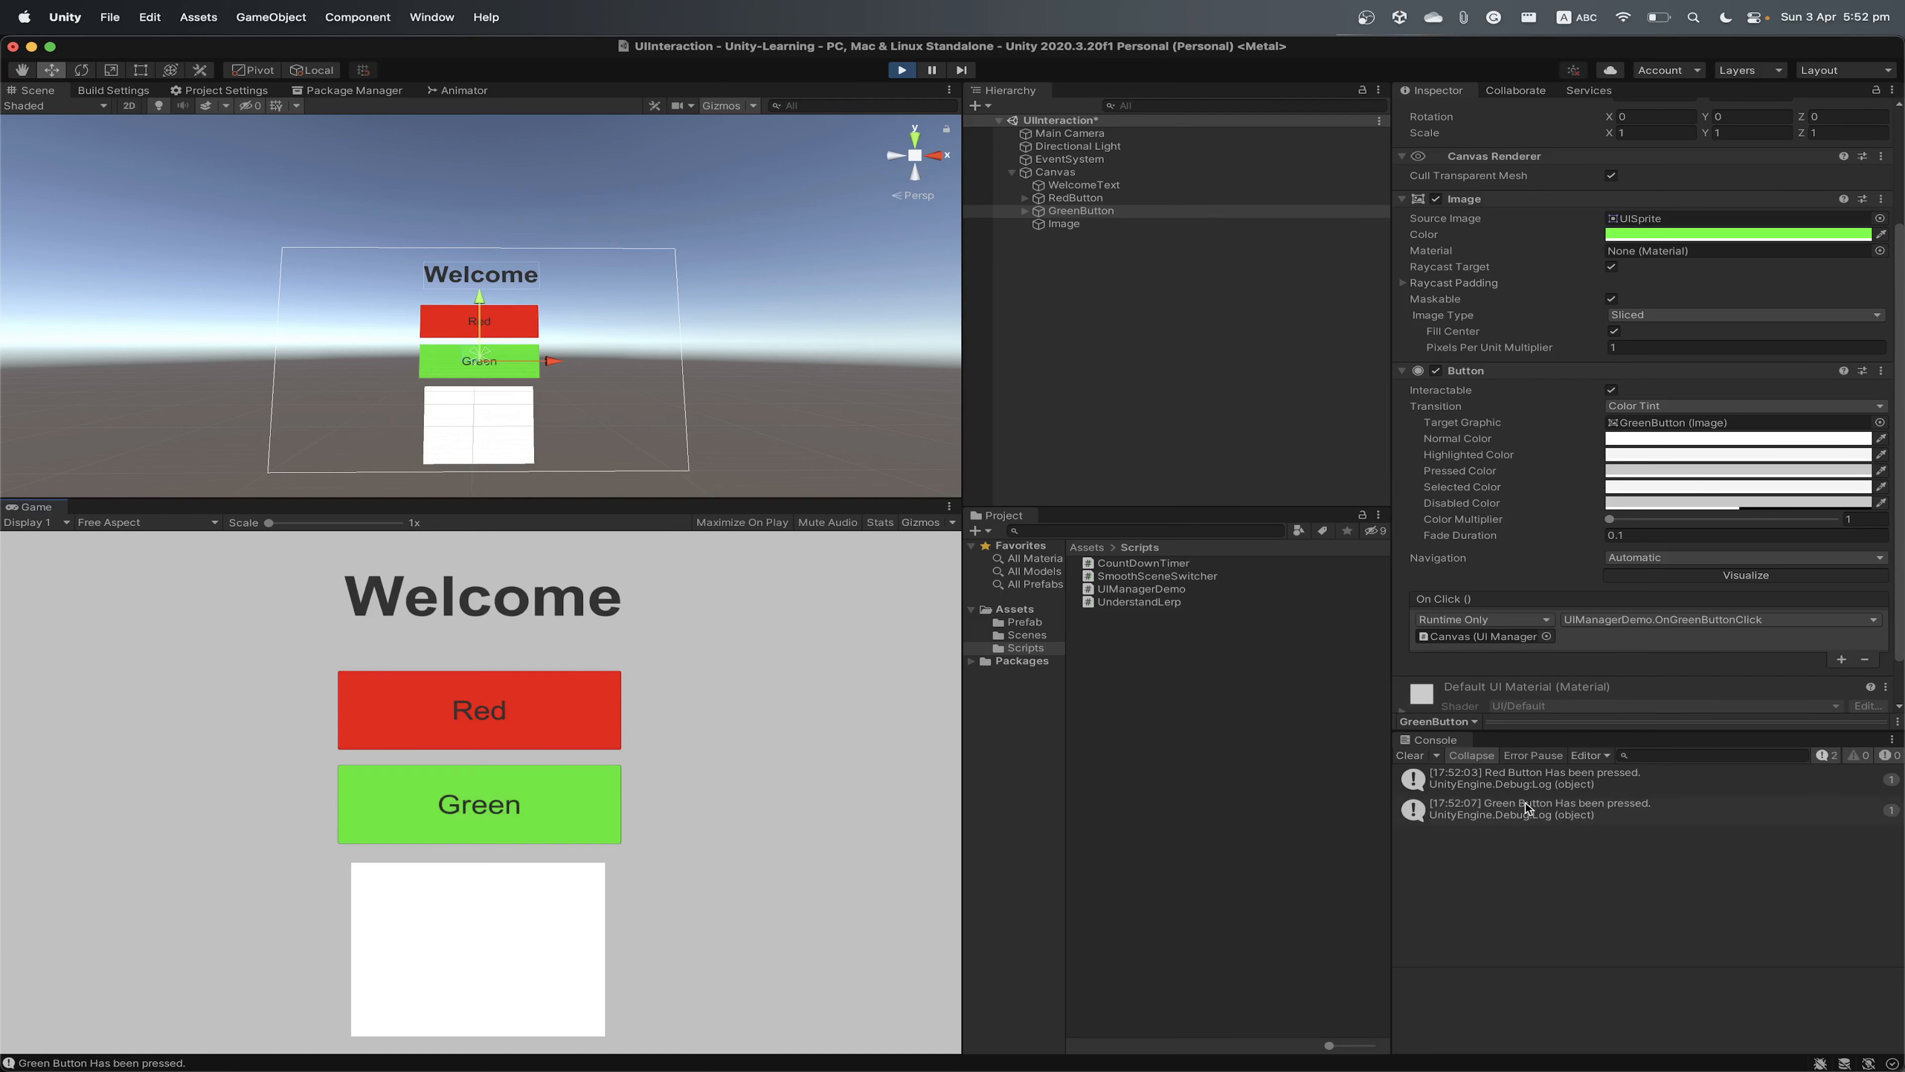
left_click(591, 715)
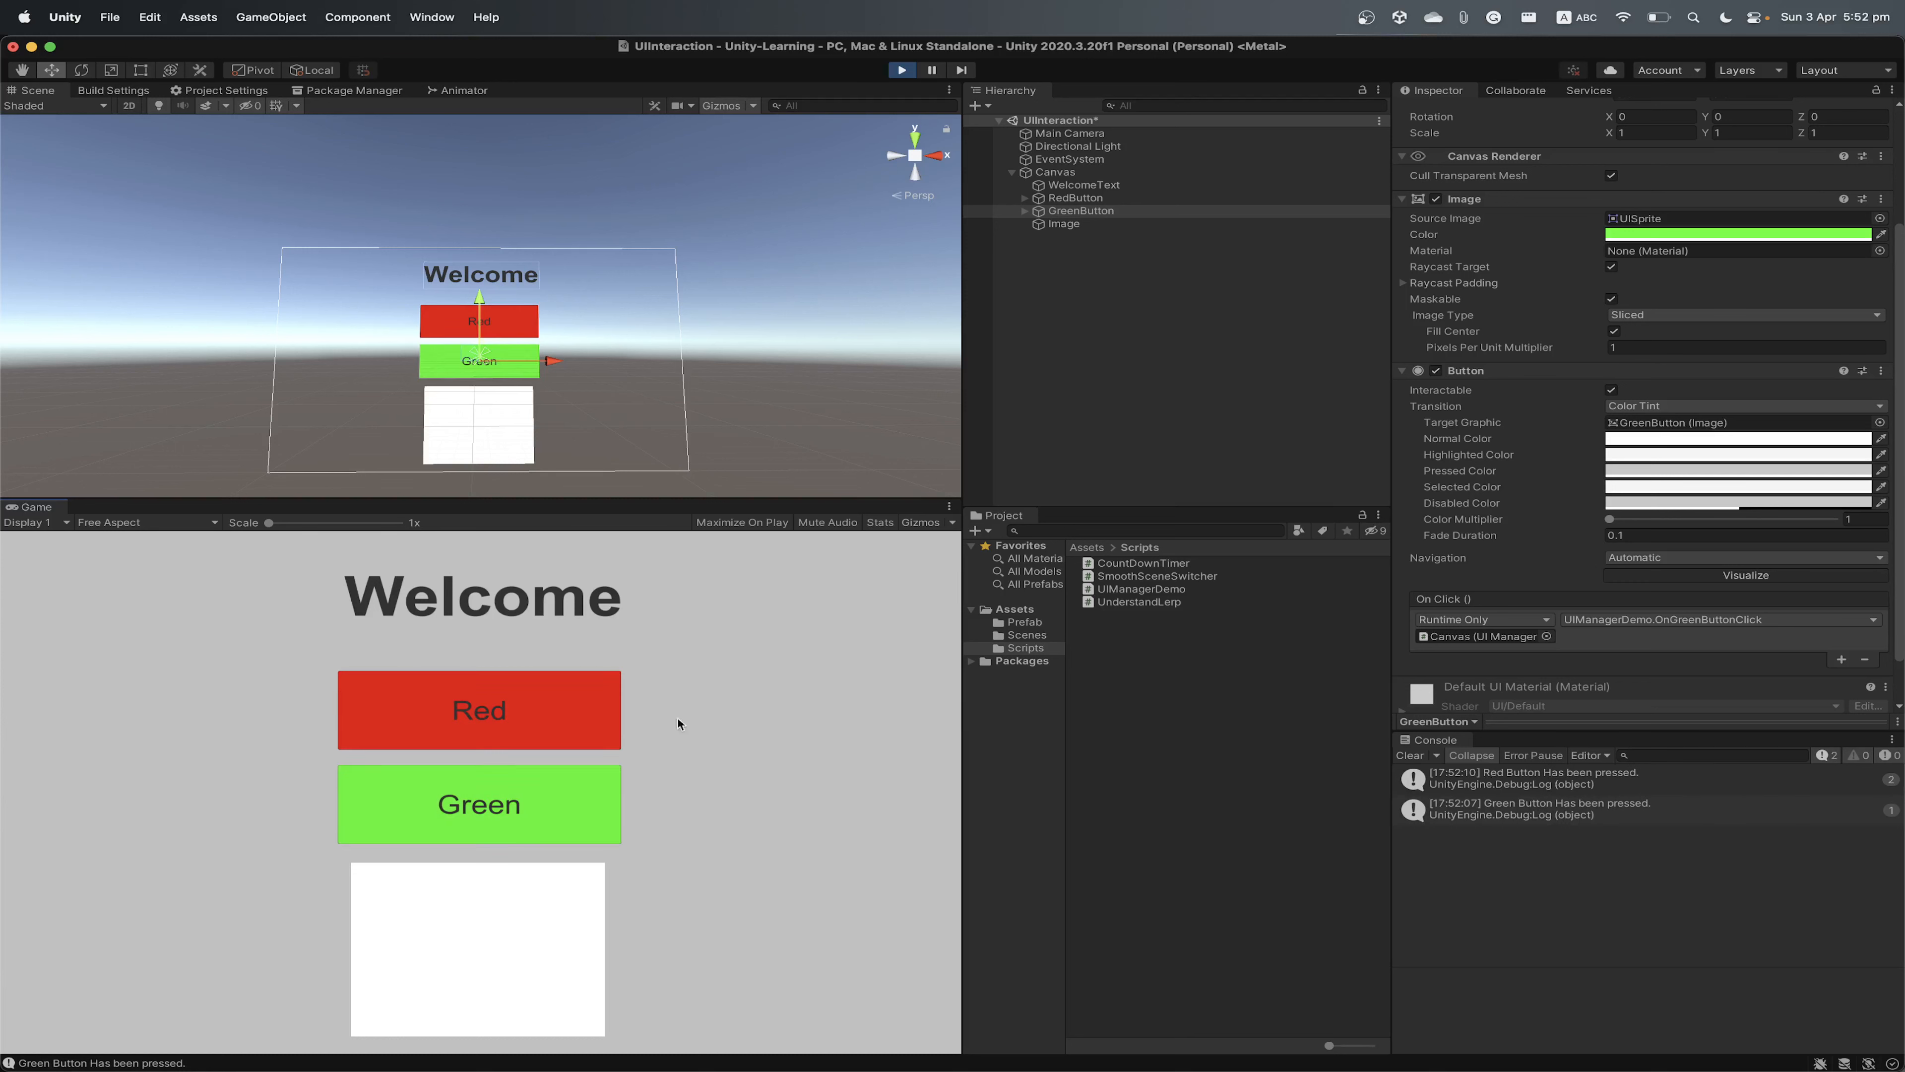
left_click(575, 805)
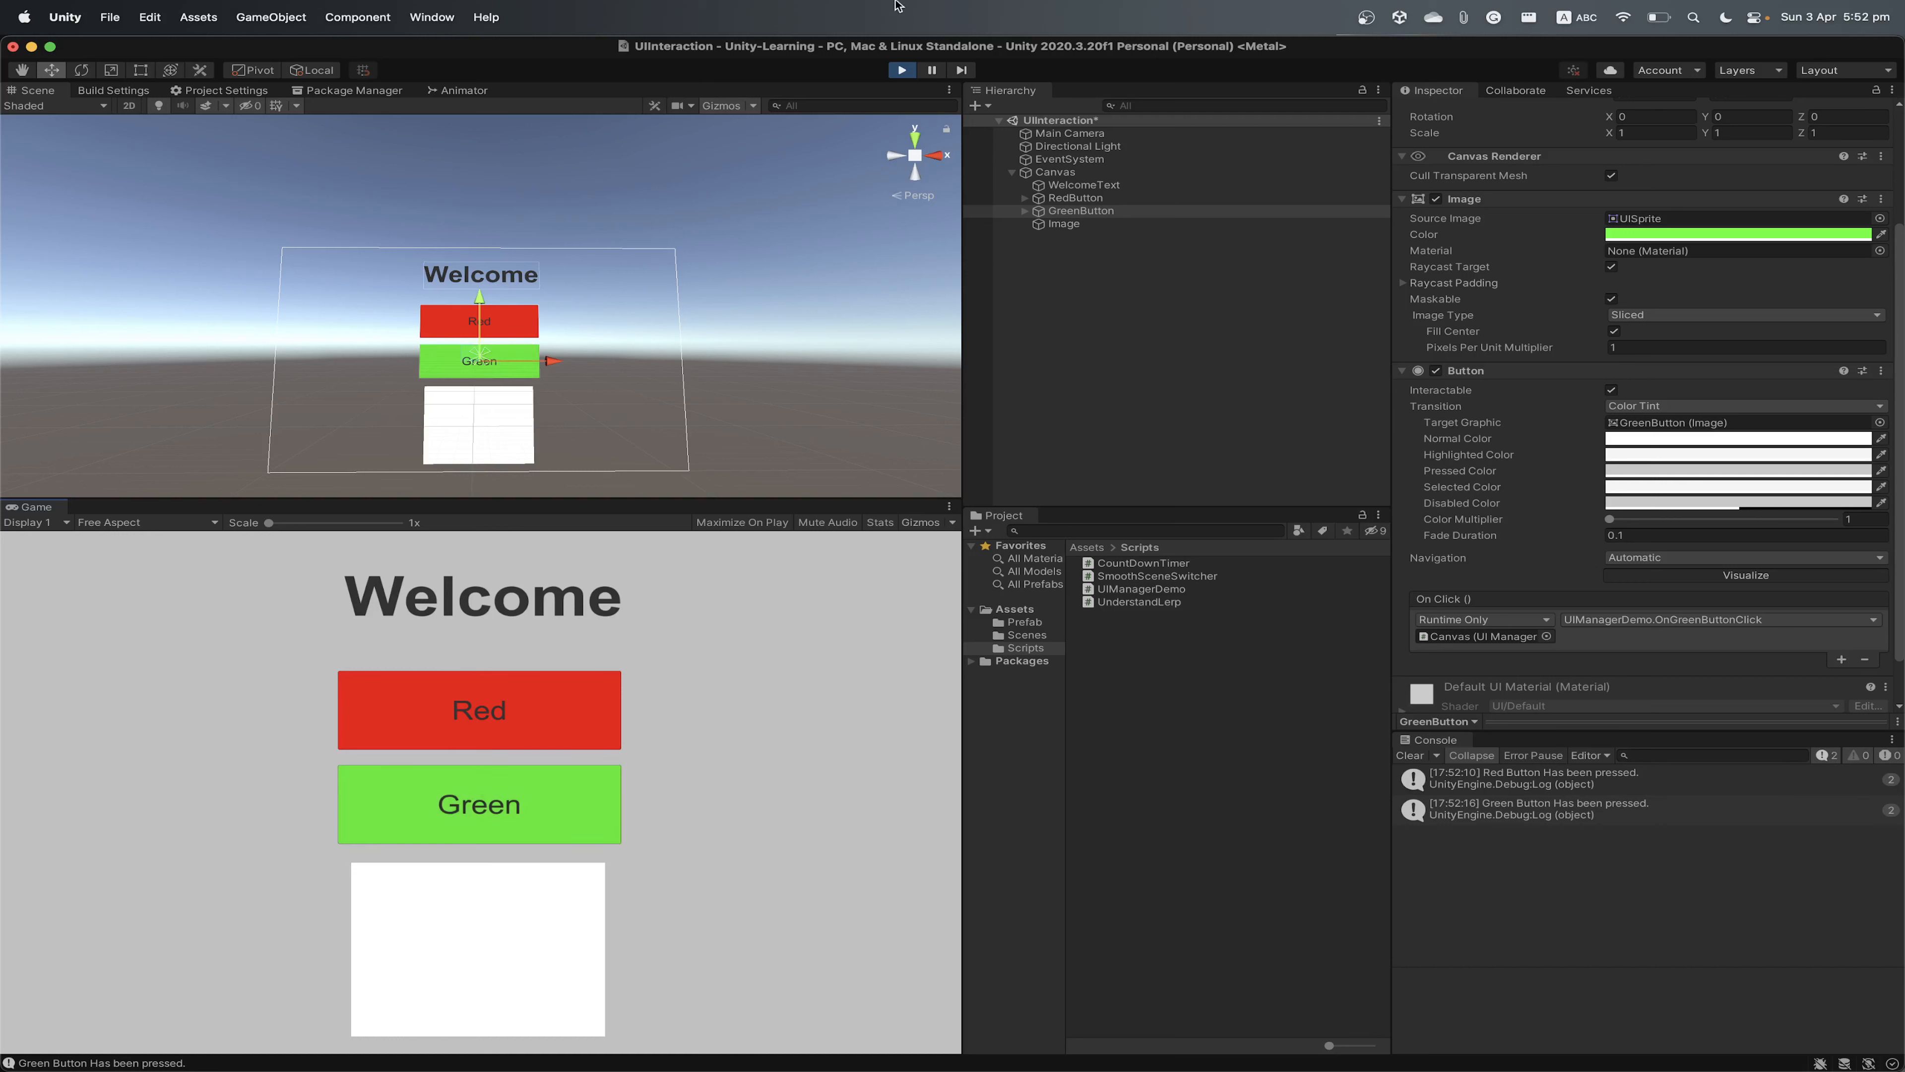
left_click(900, 71)
Nudge the Image object horizontally in the Scene to Pos X -1 and clear the Console
left_click(1064, 223)
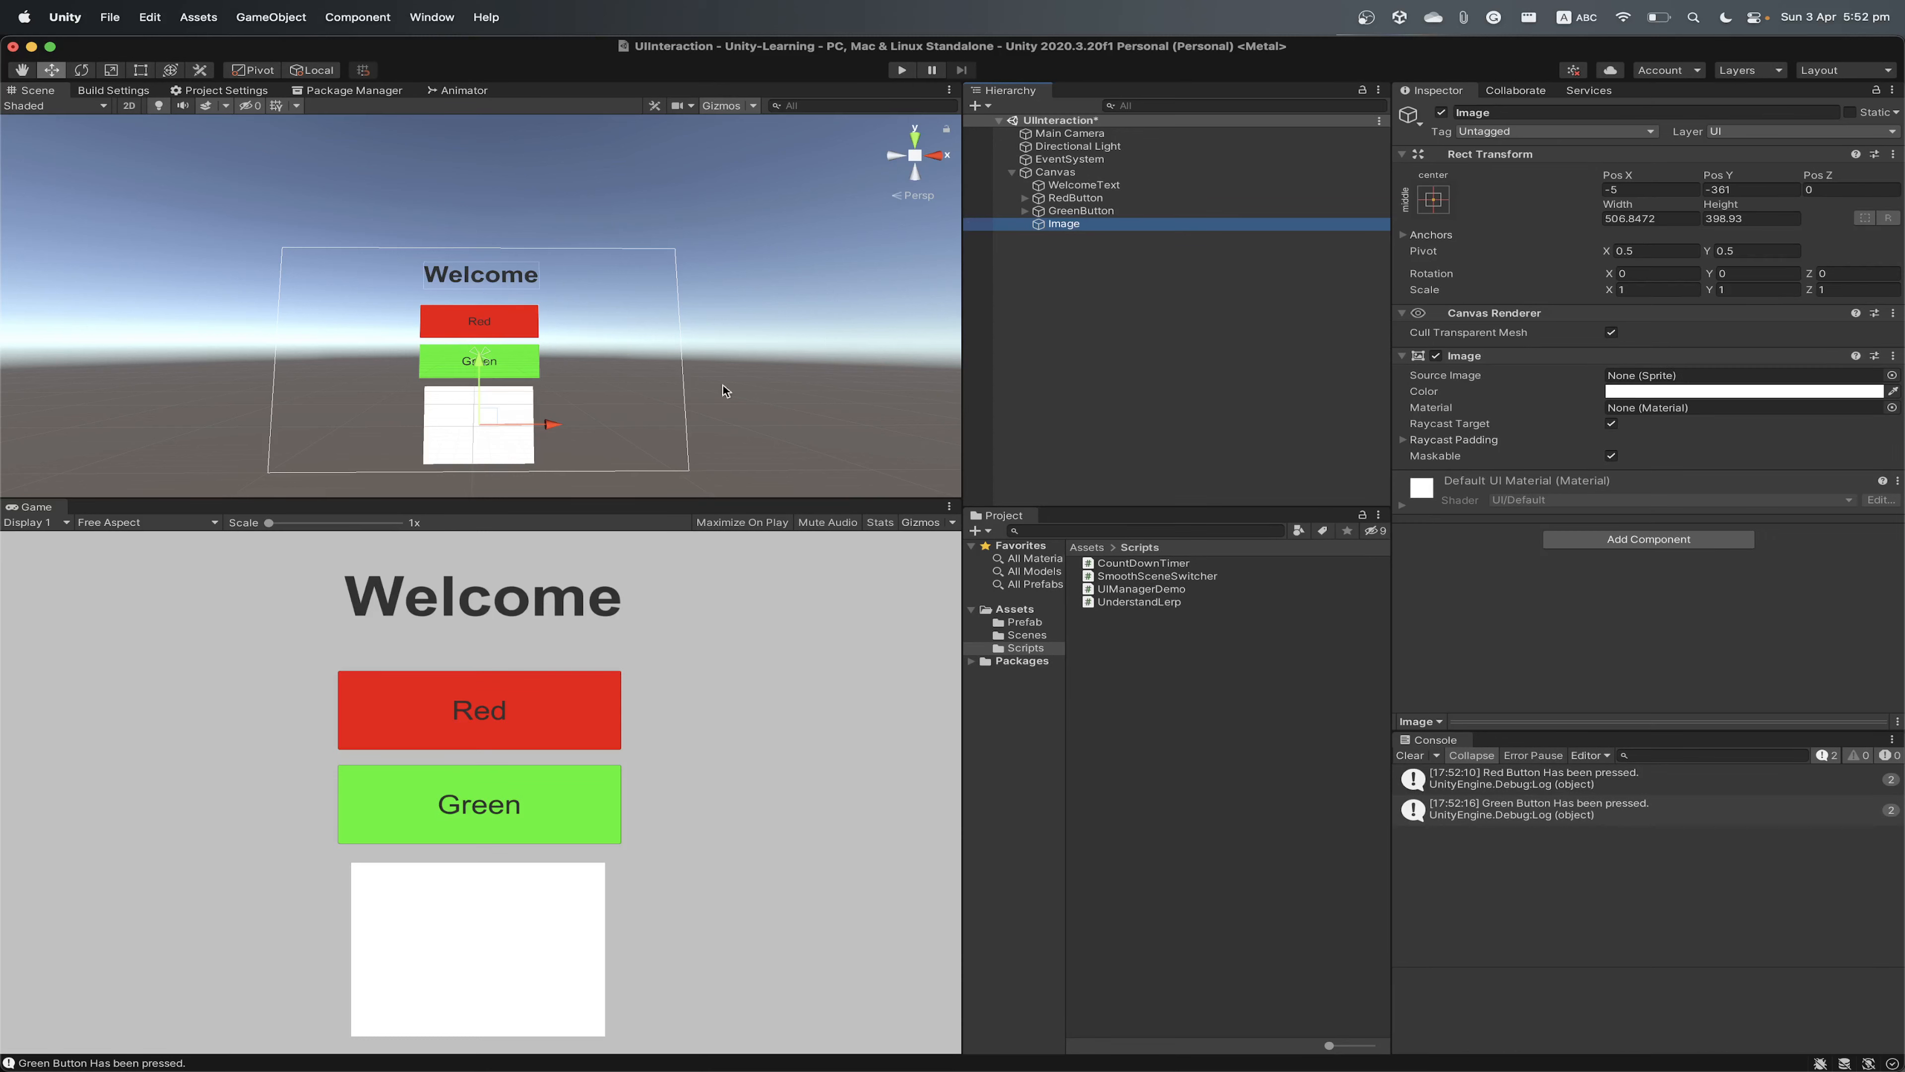
left_click_drag(545, 429, 550, 429)
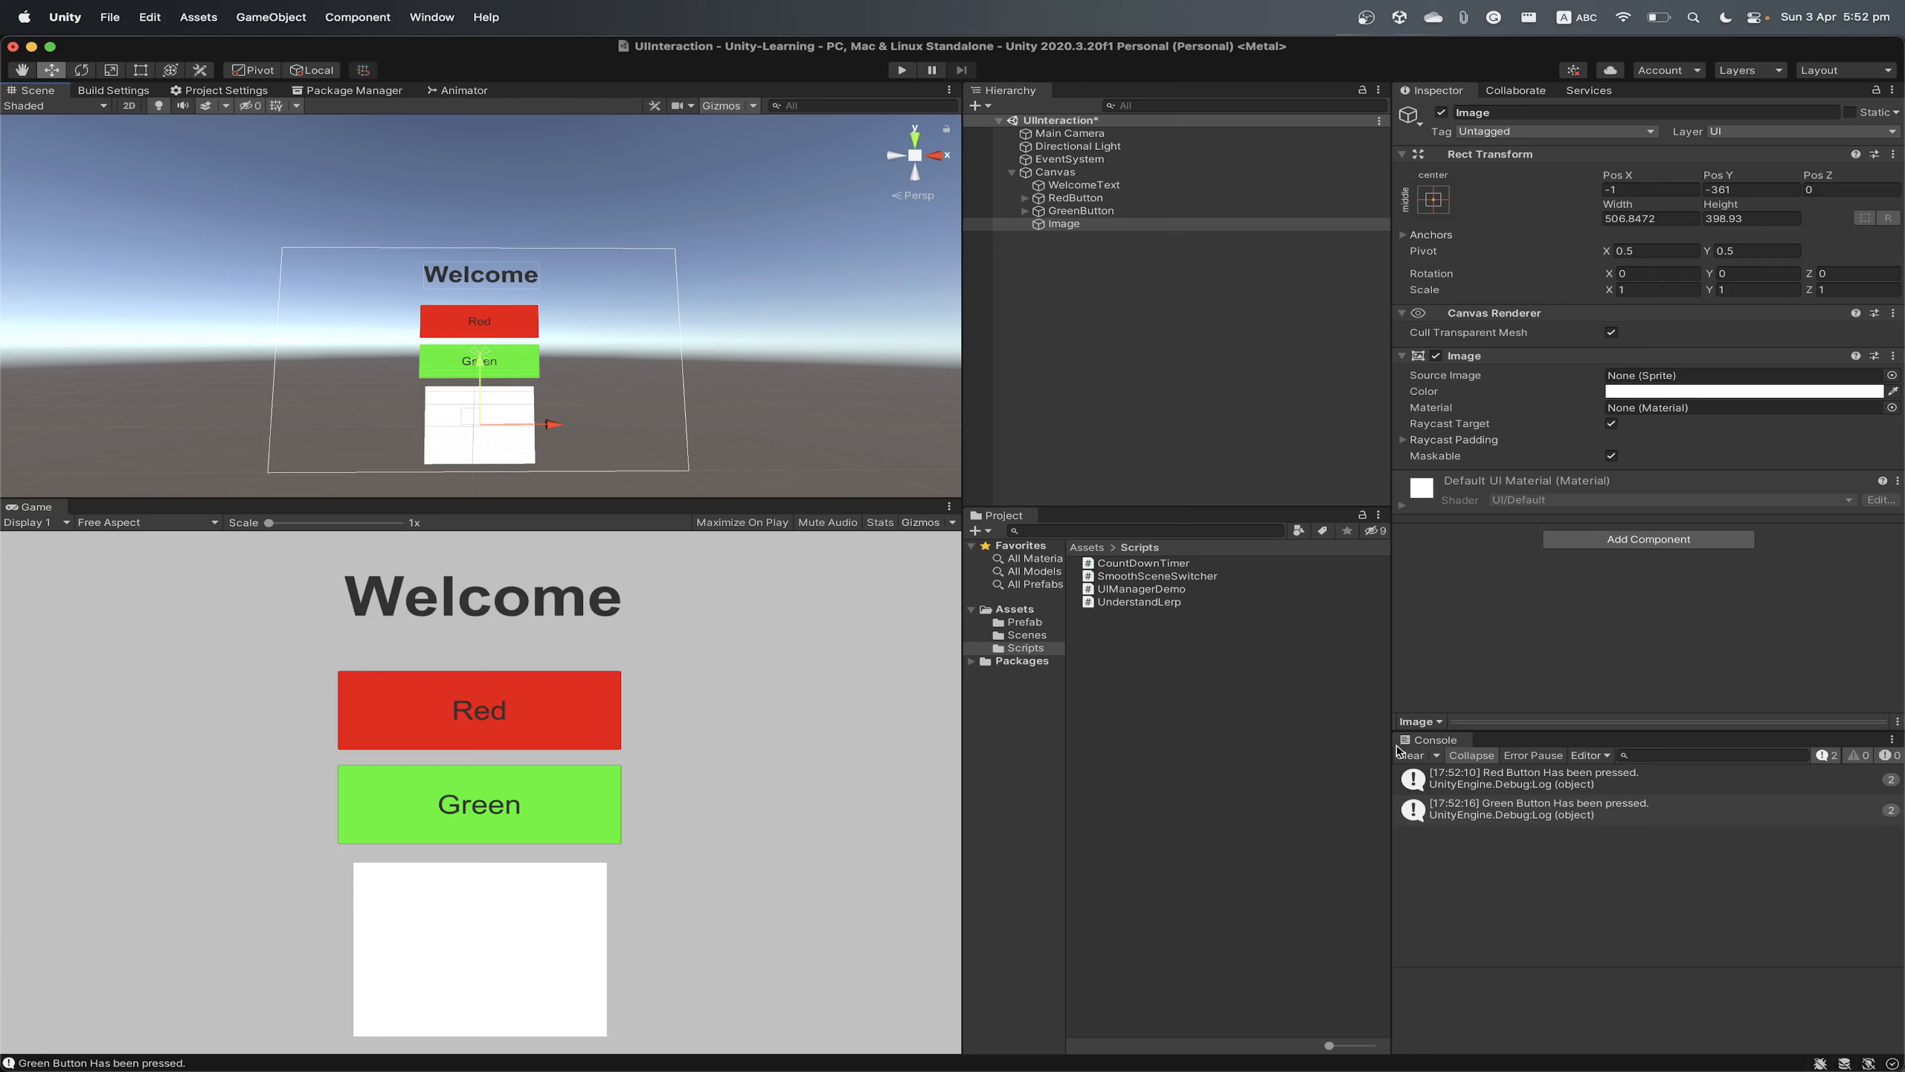
left_click(1409, 755)
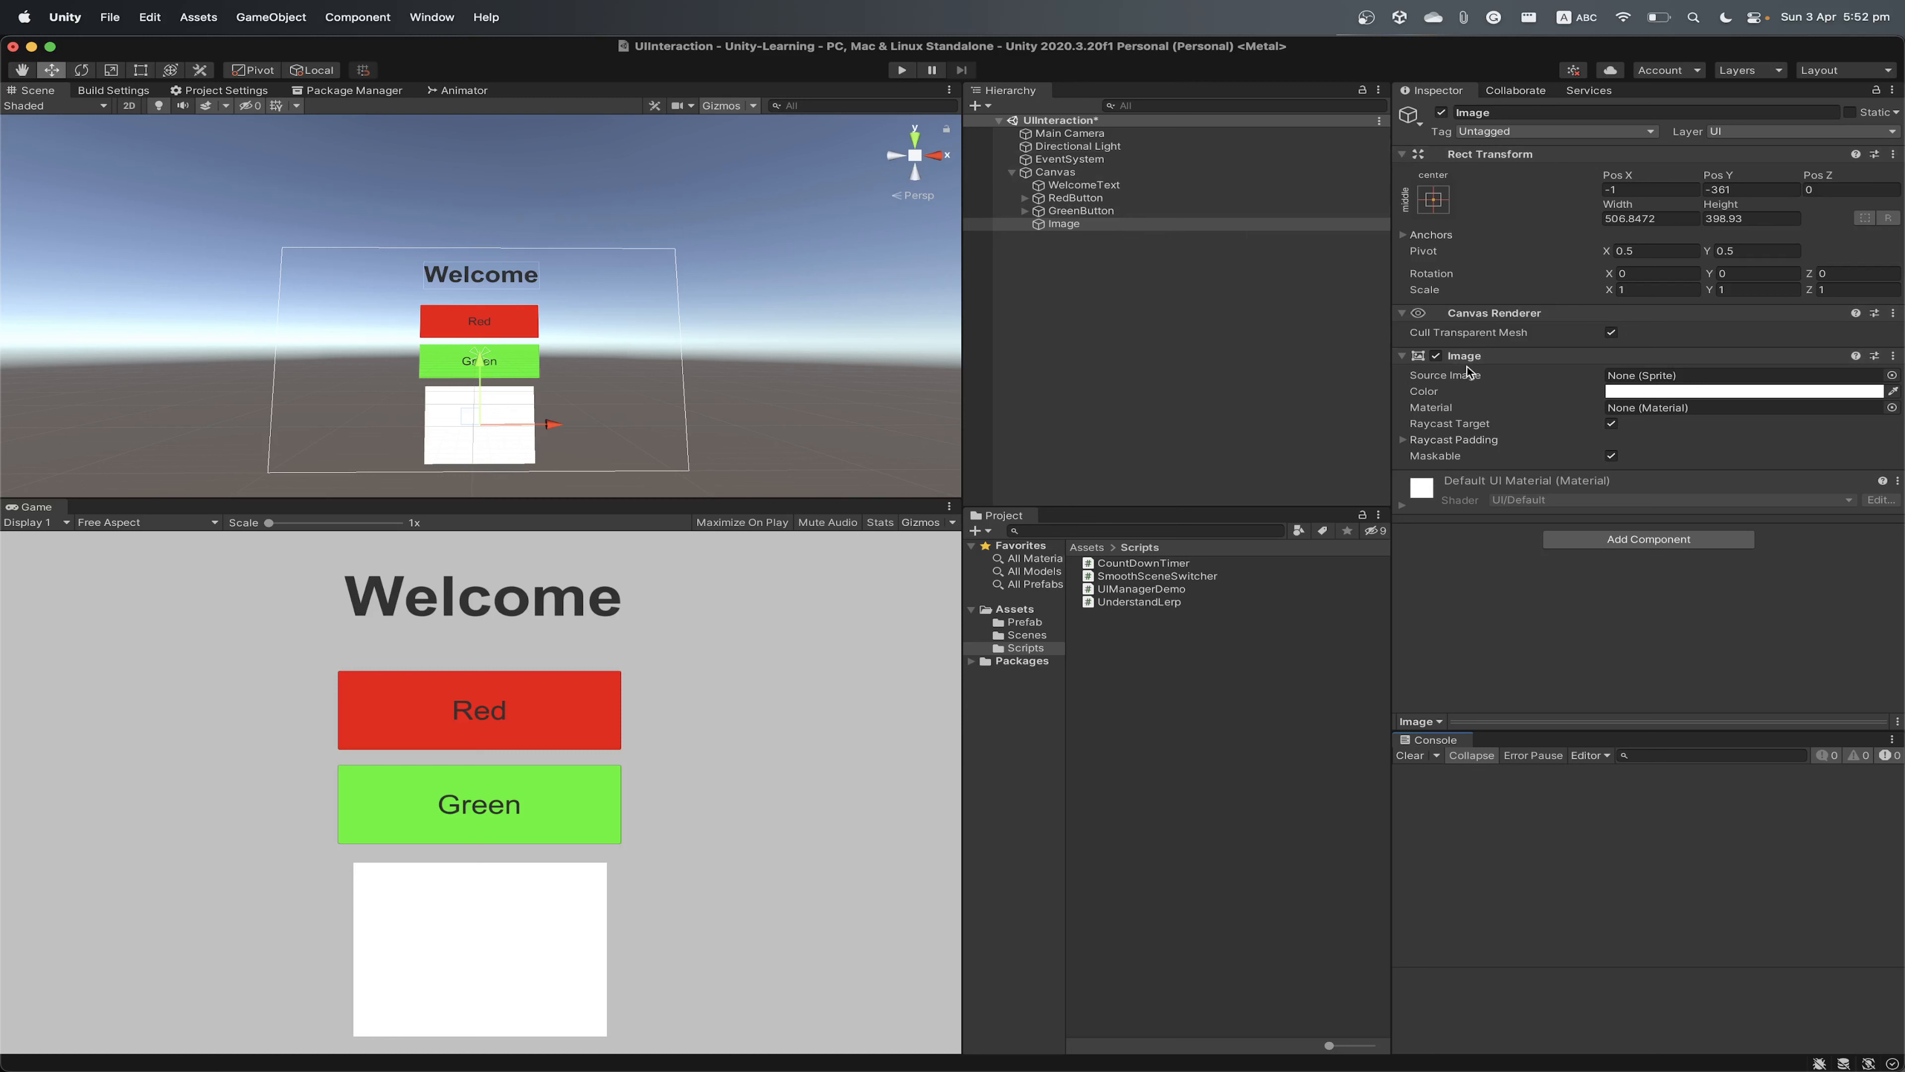
Try out a different shade for the Image component's Color and return it to white
left_click(1659, 392)
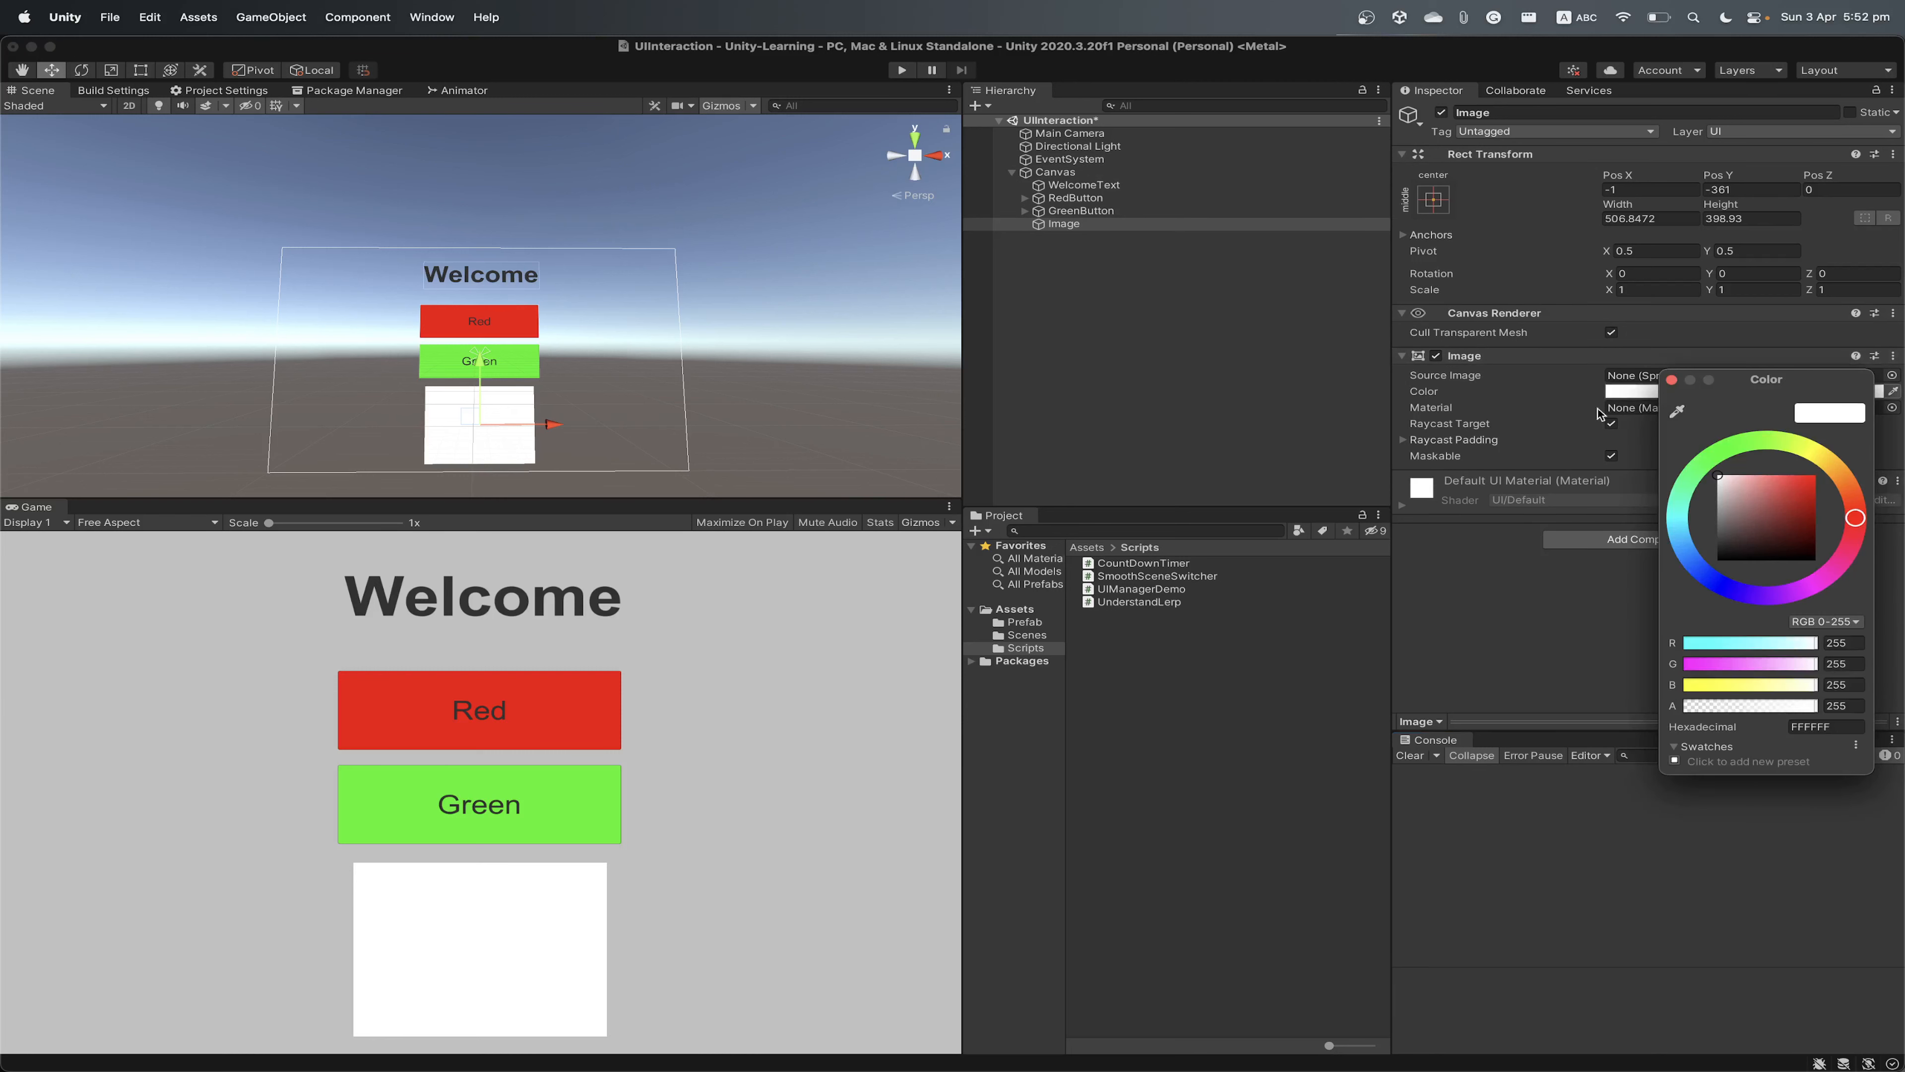
mouse_move(1739, 484)
left_mouse_down()
mouse_move(1774, 539)
mouse_move(1804, 486)
mouse_move(1728, 524)
mouse_move(1796, 529)
mouse_move(1814, 477)
mouse_move(1718, 475)
left_mouse_up()
left_click(1672, 382)
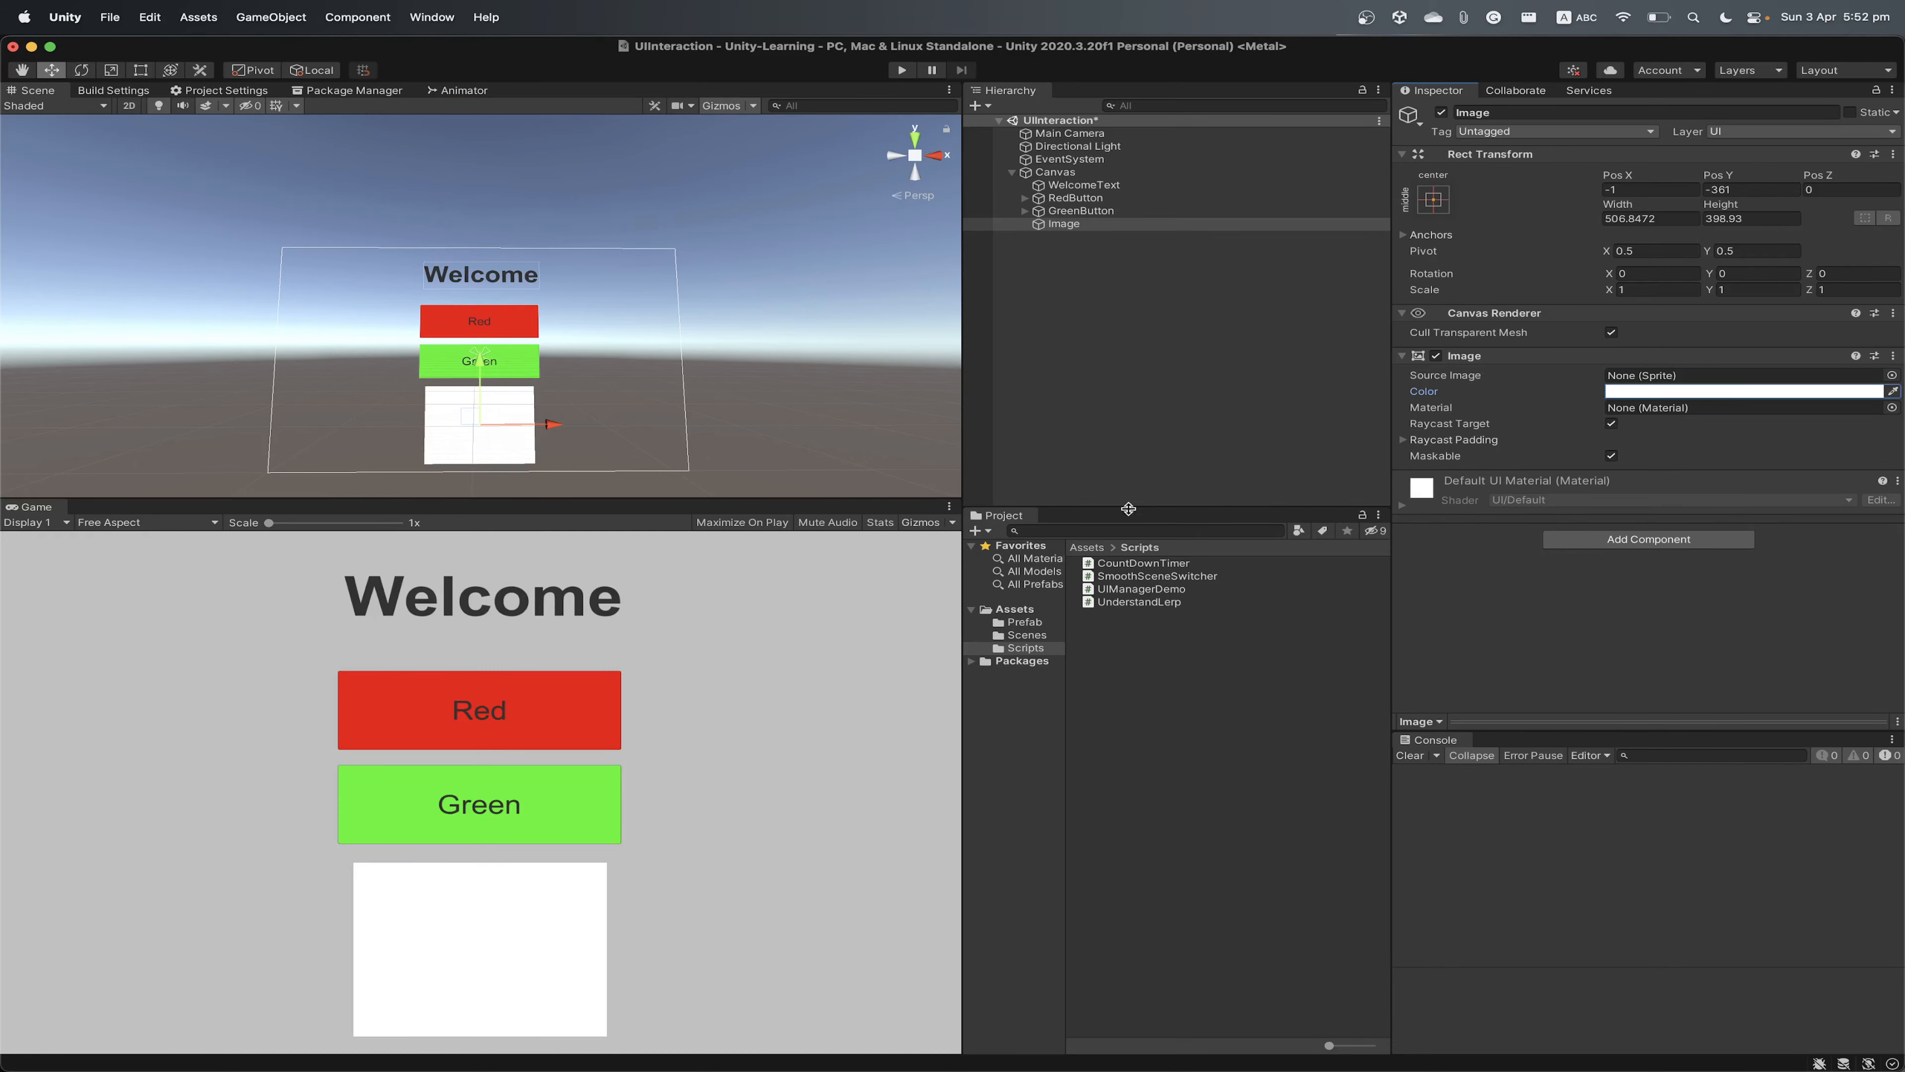
Switch to Visual Studio and insert an empty line above the Start comment in the UIManagerDemo class
key("ctrl+Up")
left_click(562, 423)
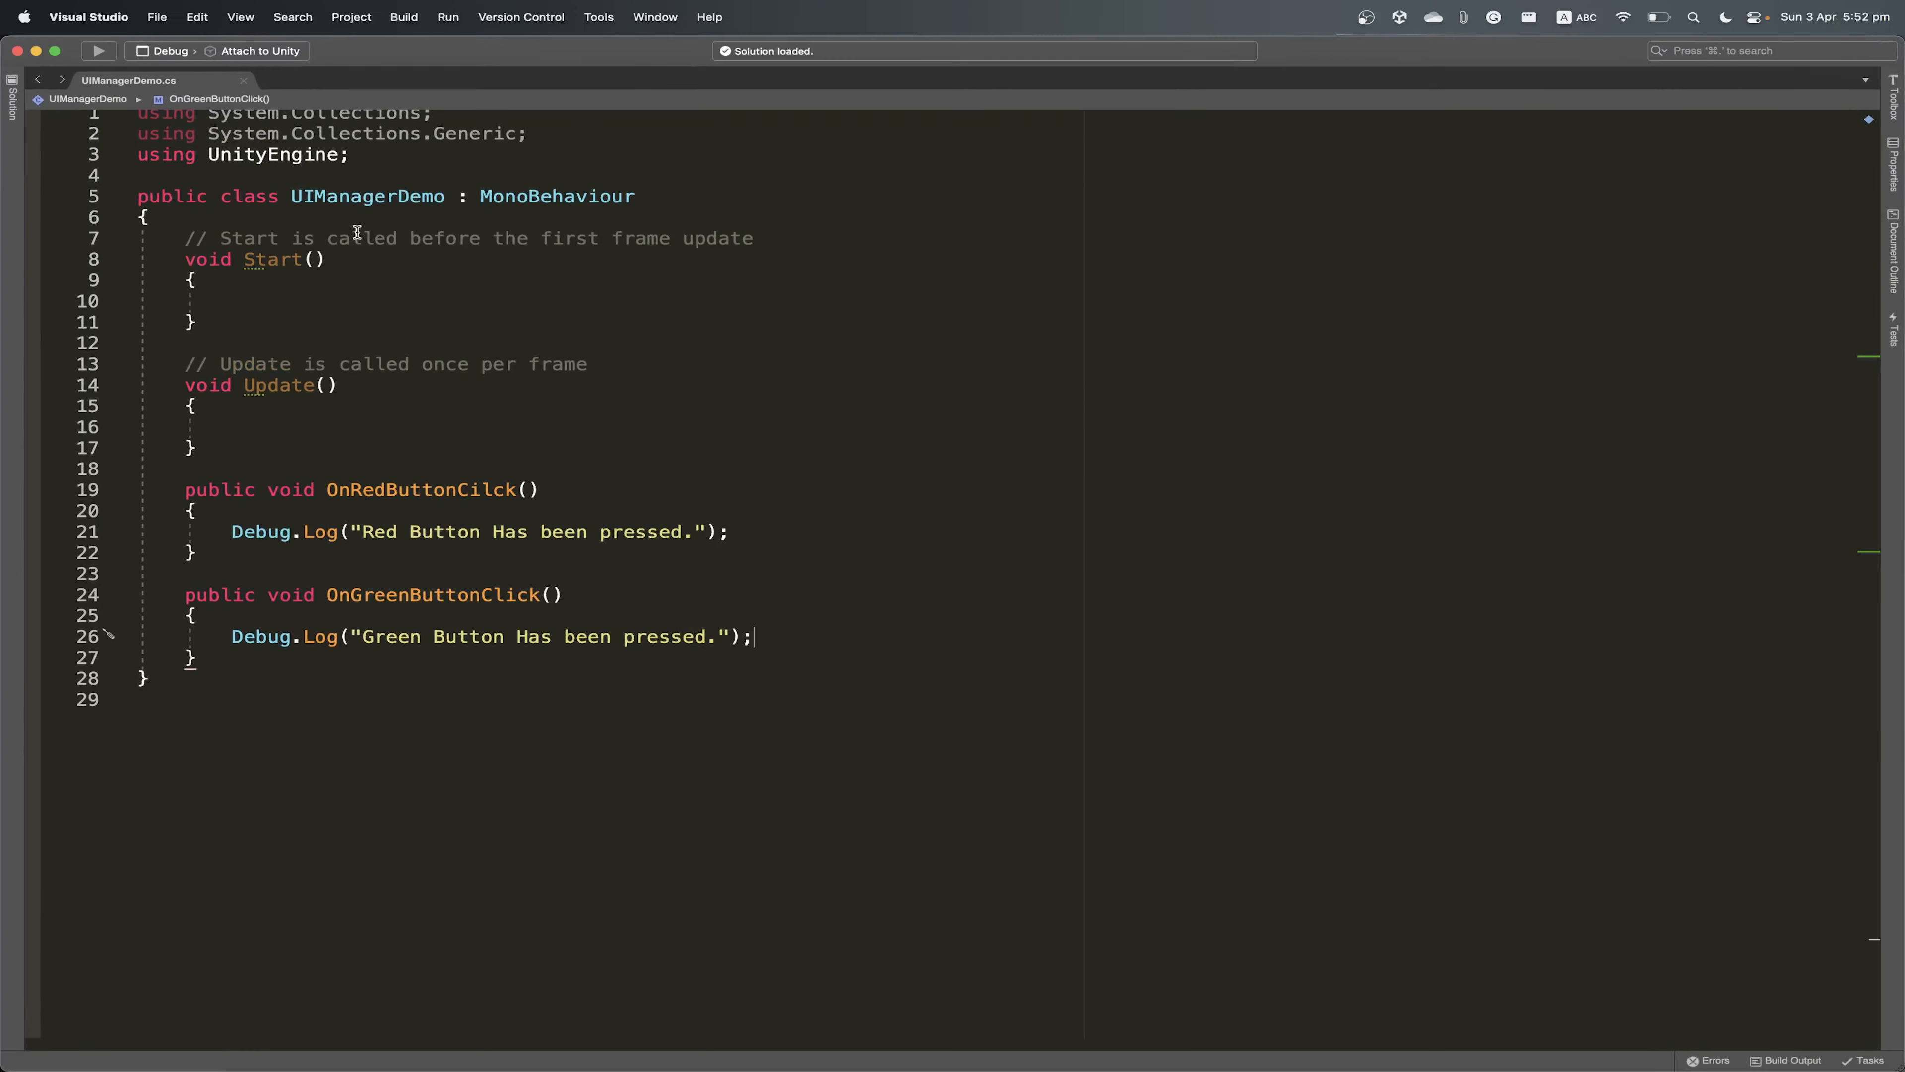
key("Up")
key("Return")
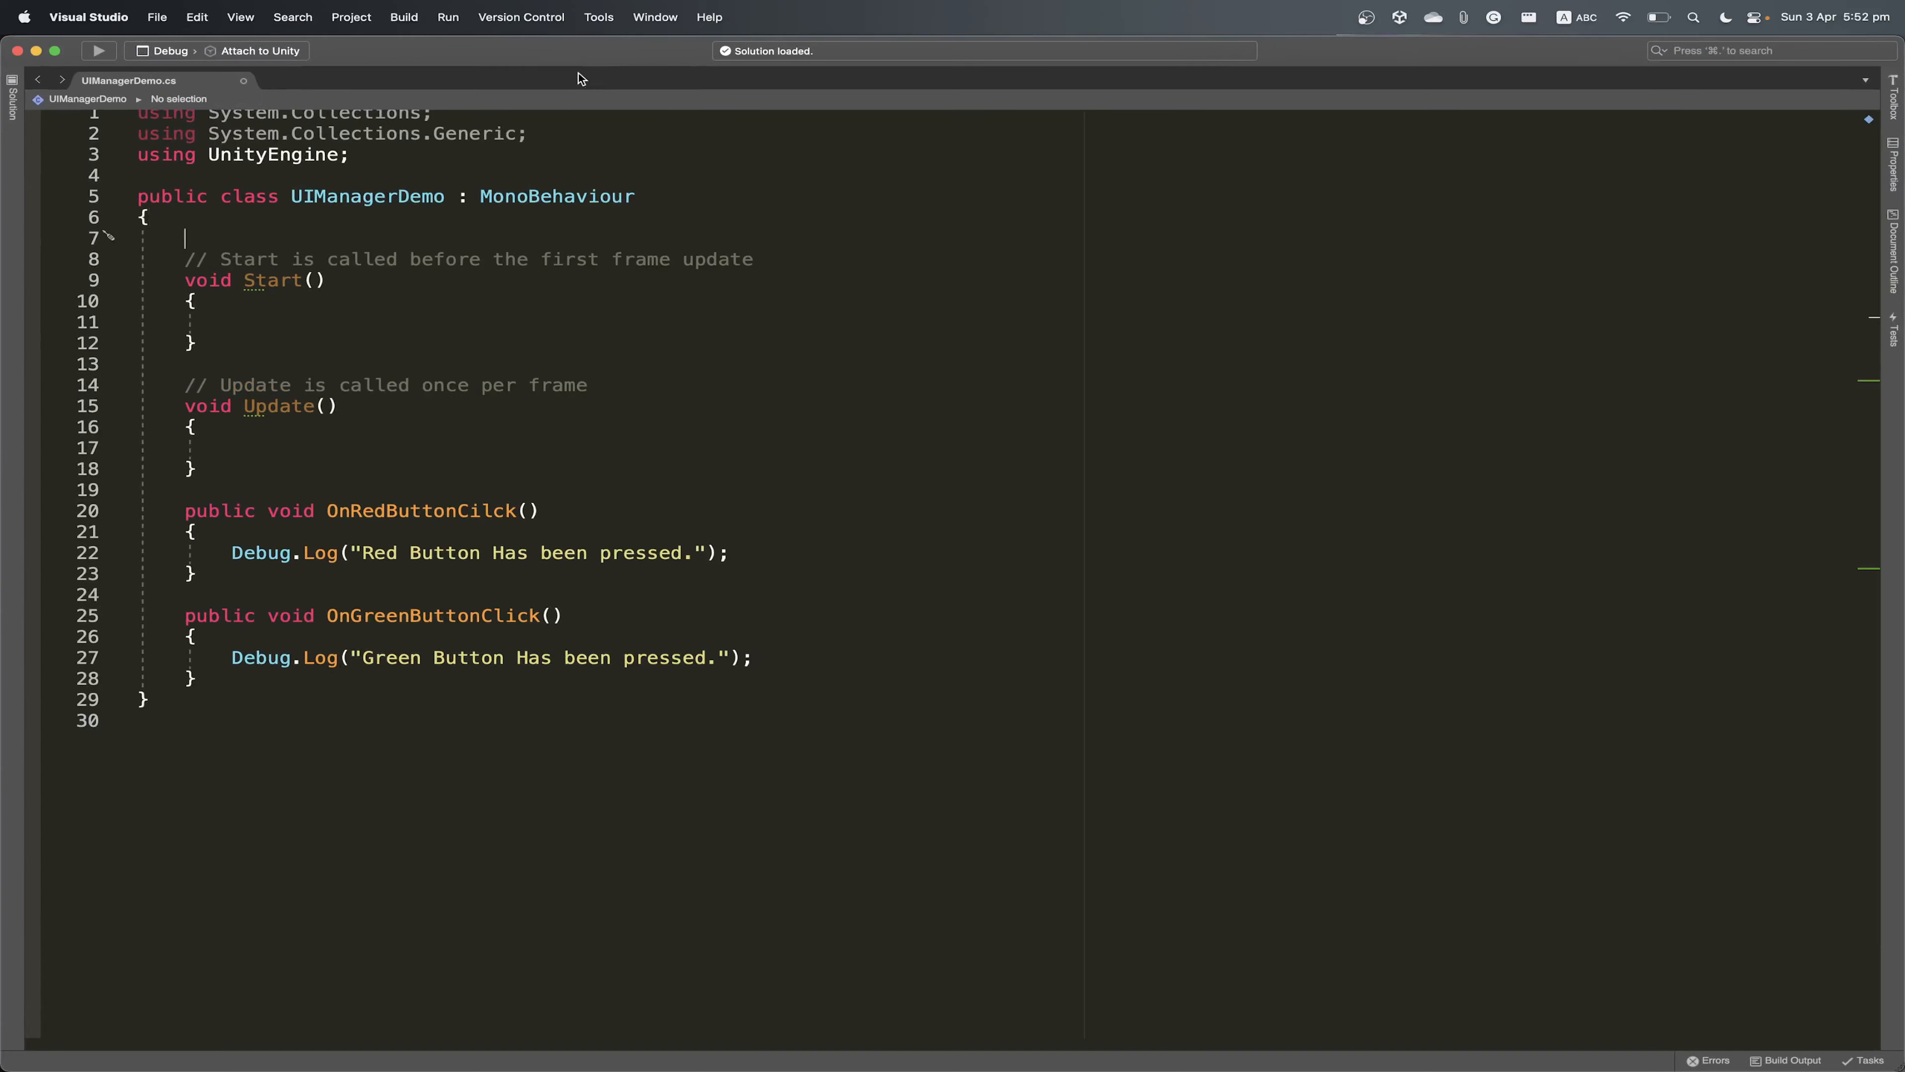
key("ctrl+Up")
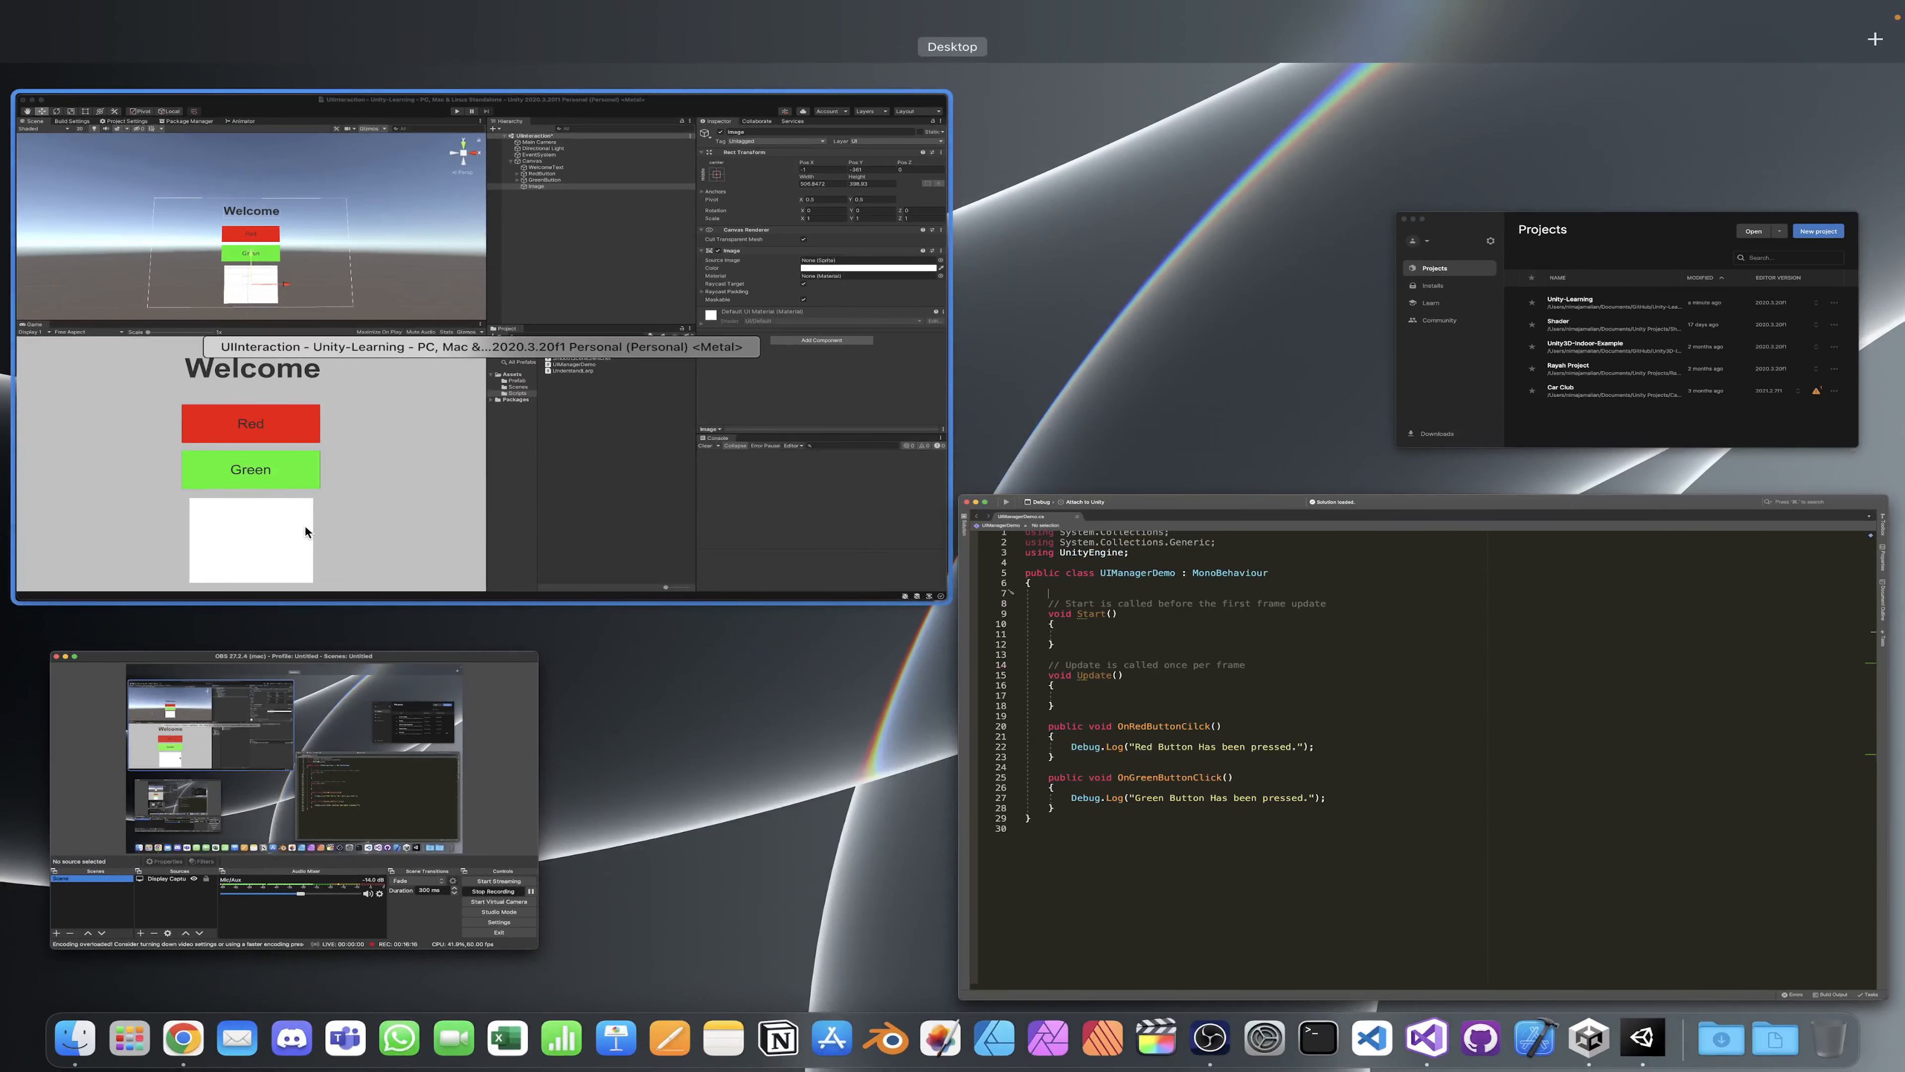
left_click(1087, 606)
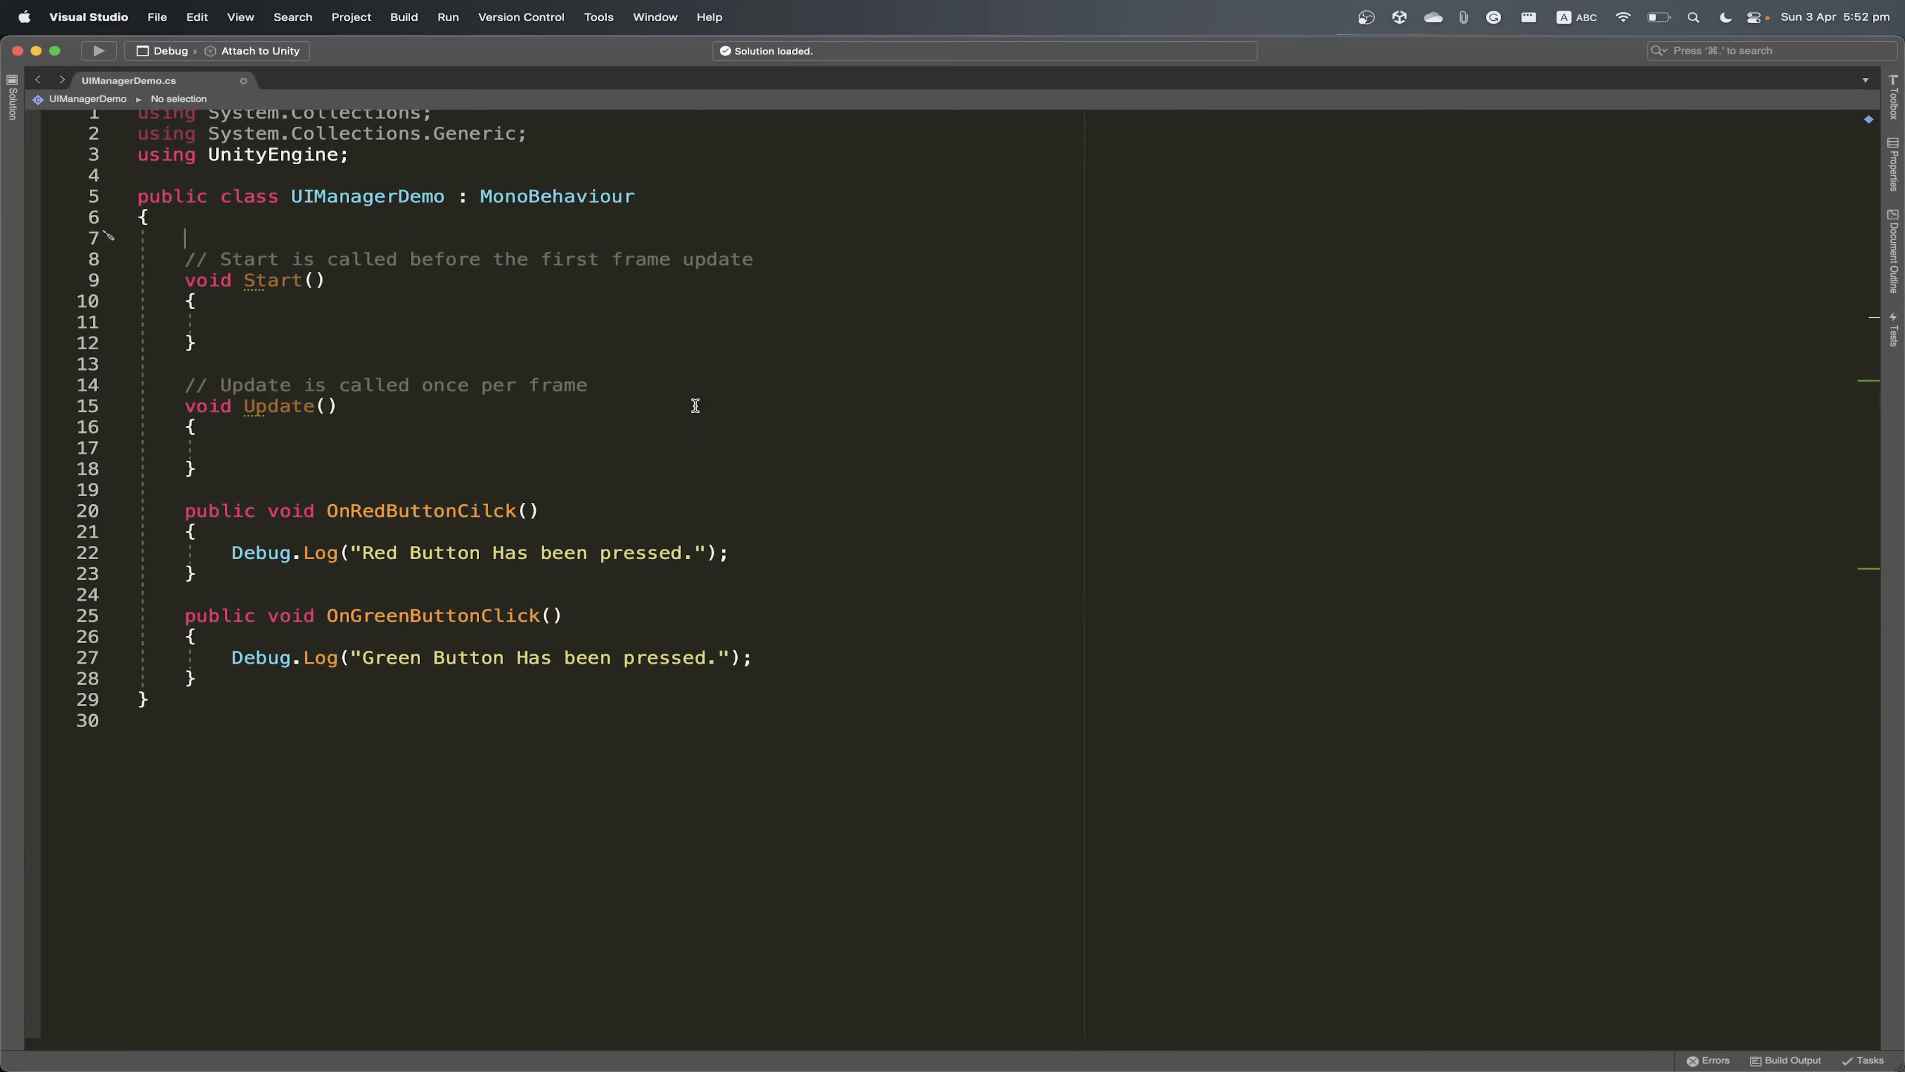
Add the directive "using UnityEngine.UI;" below "using UnityEngine;" in UIManagerDemo.cs, followed by a blank line
left_click(228, 177)
type("using un")
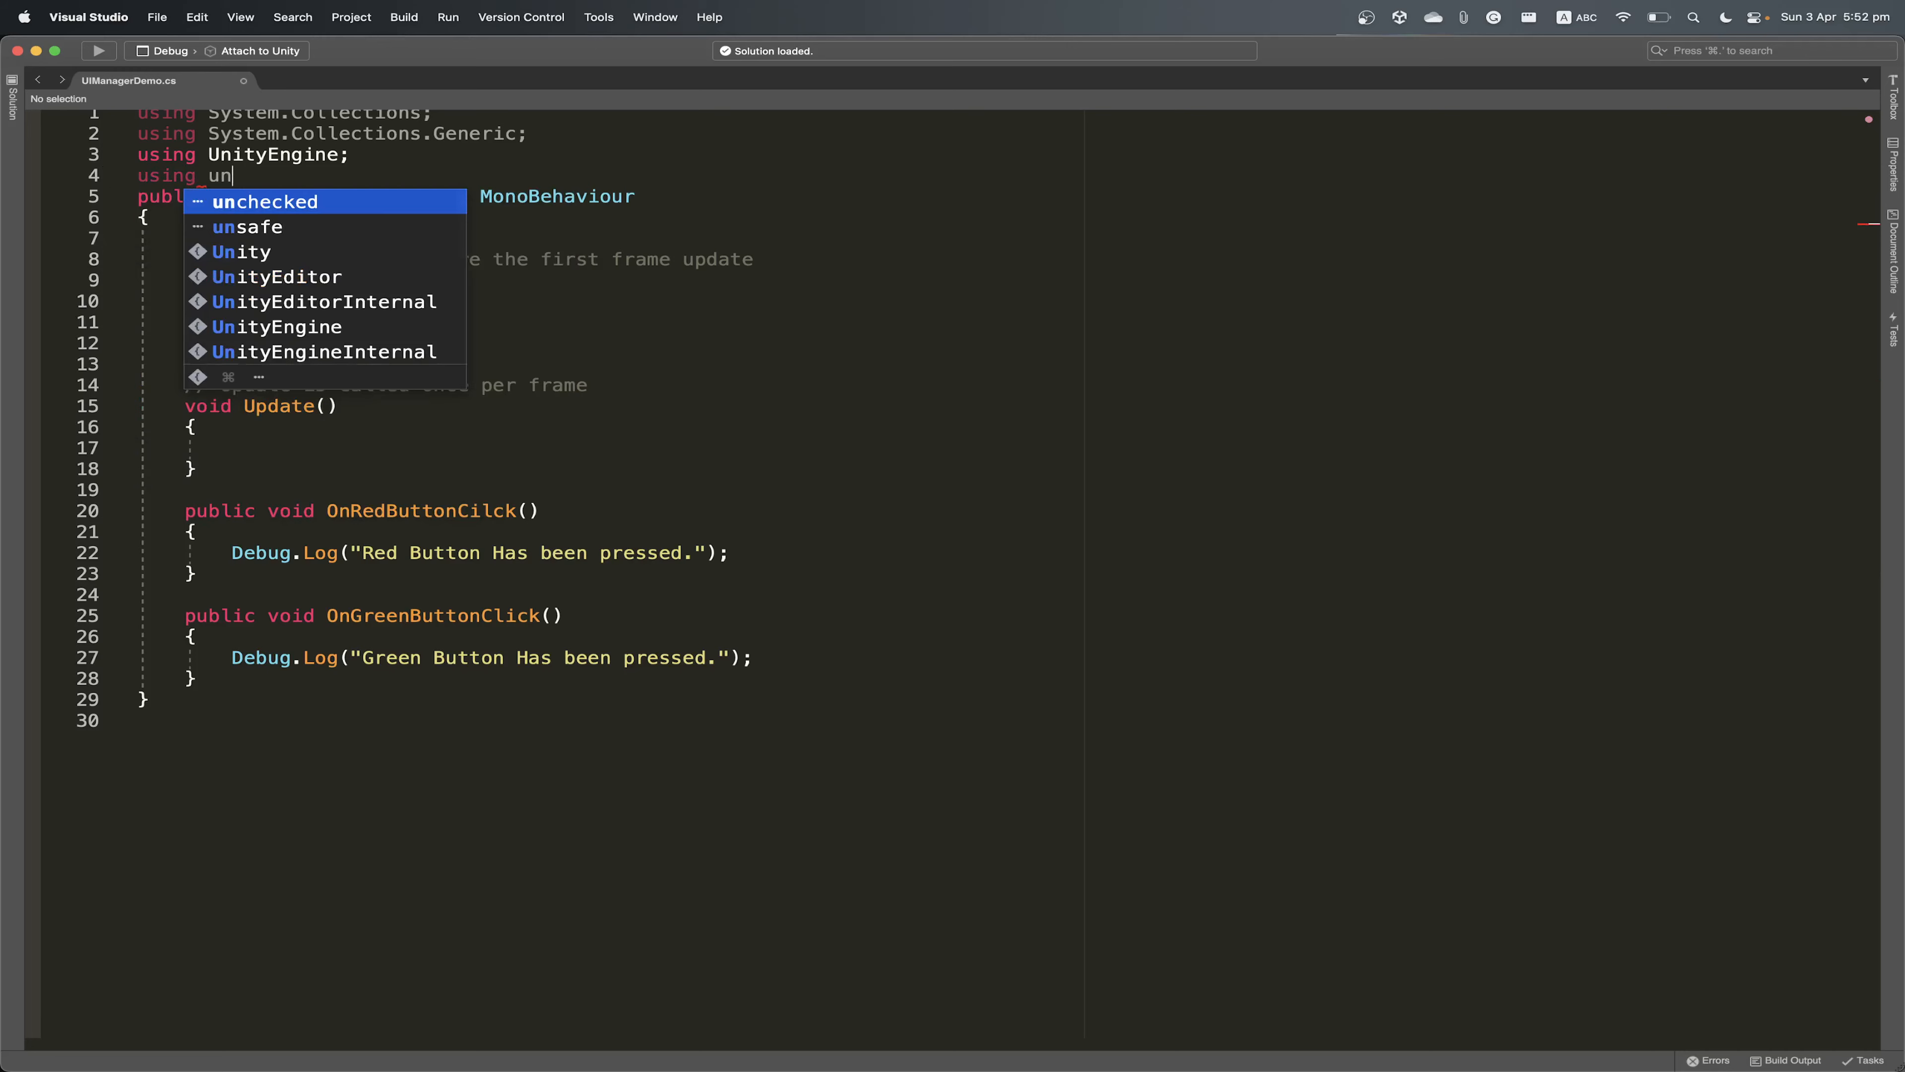
type("ity")
key("Down")
key("Down")
key("Down")
key("Return")
type(".")
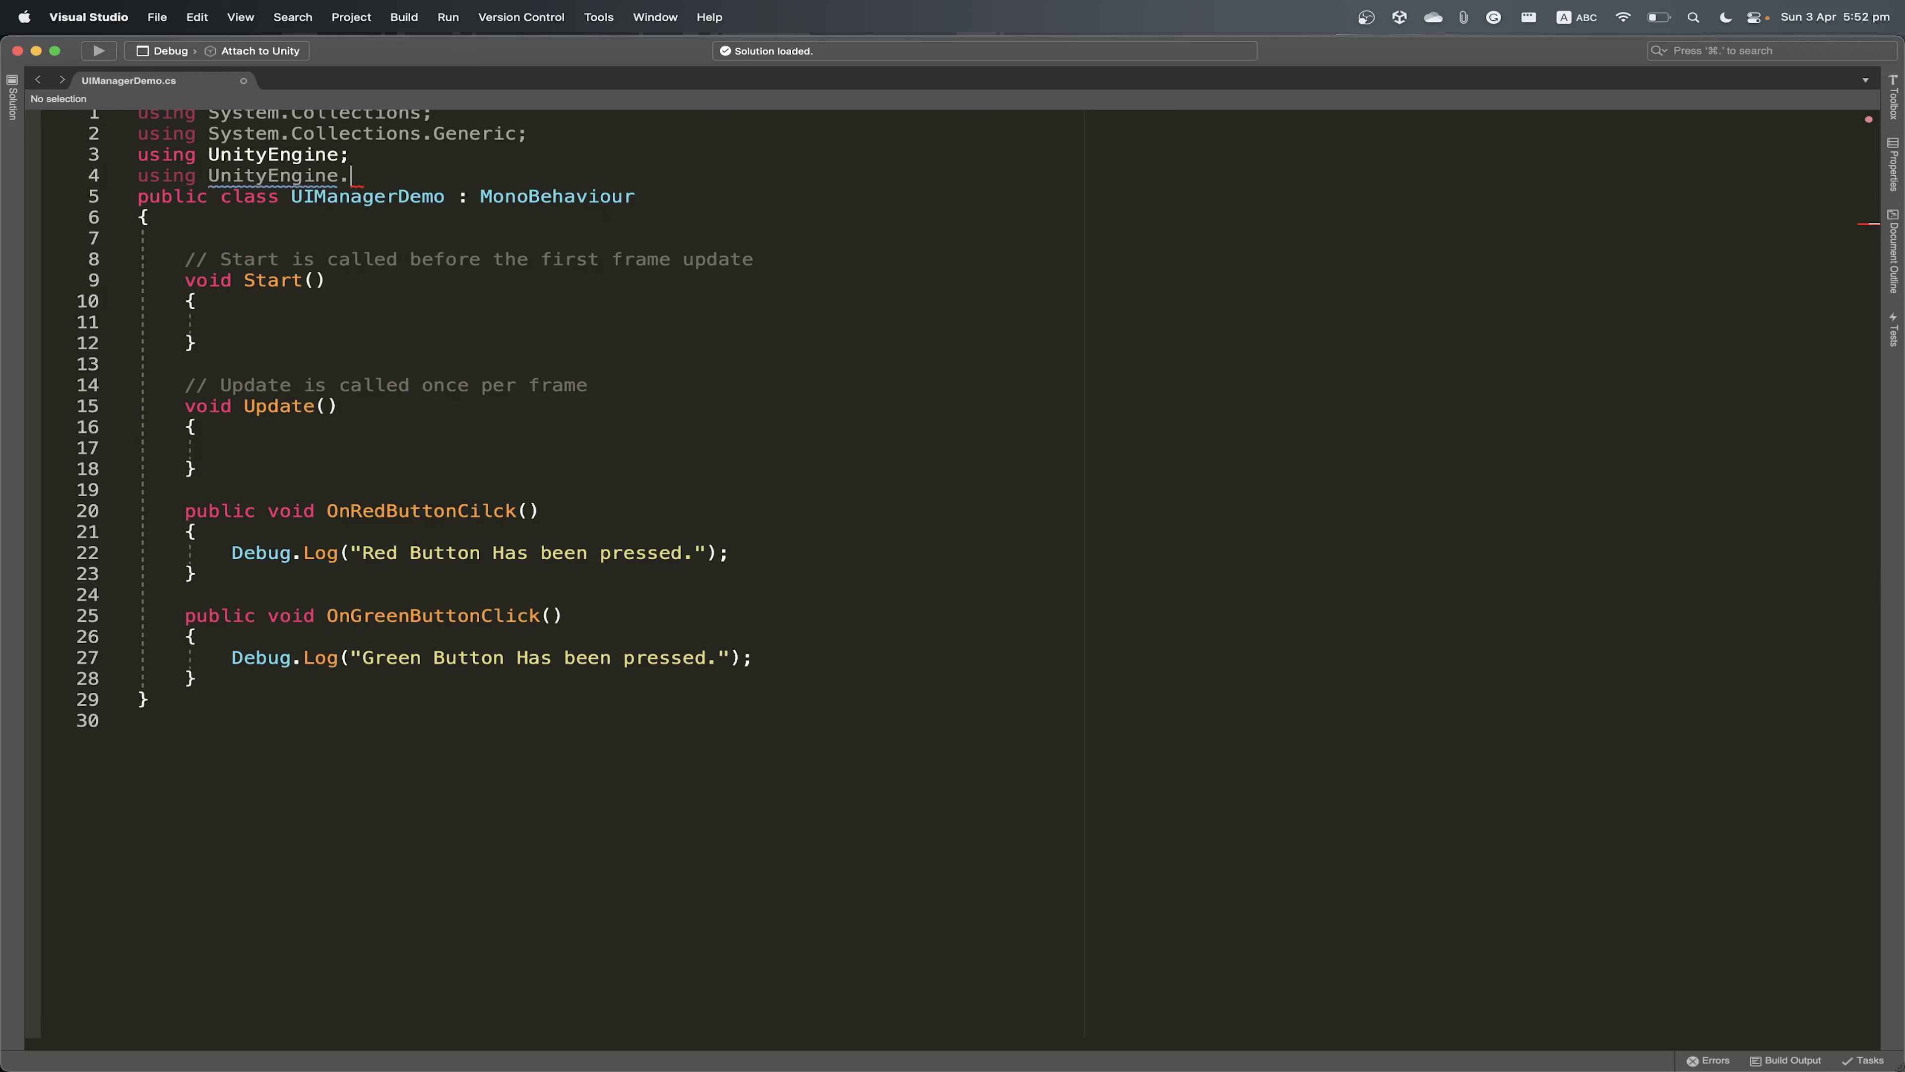
type("UI;")
key("Return")
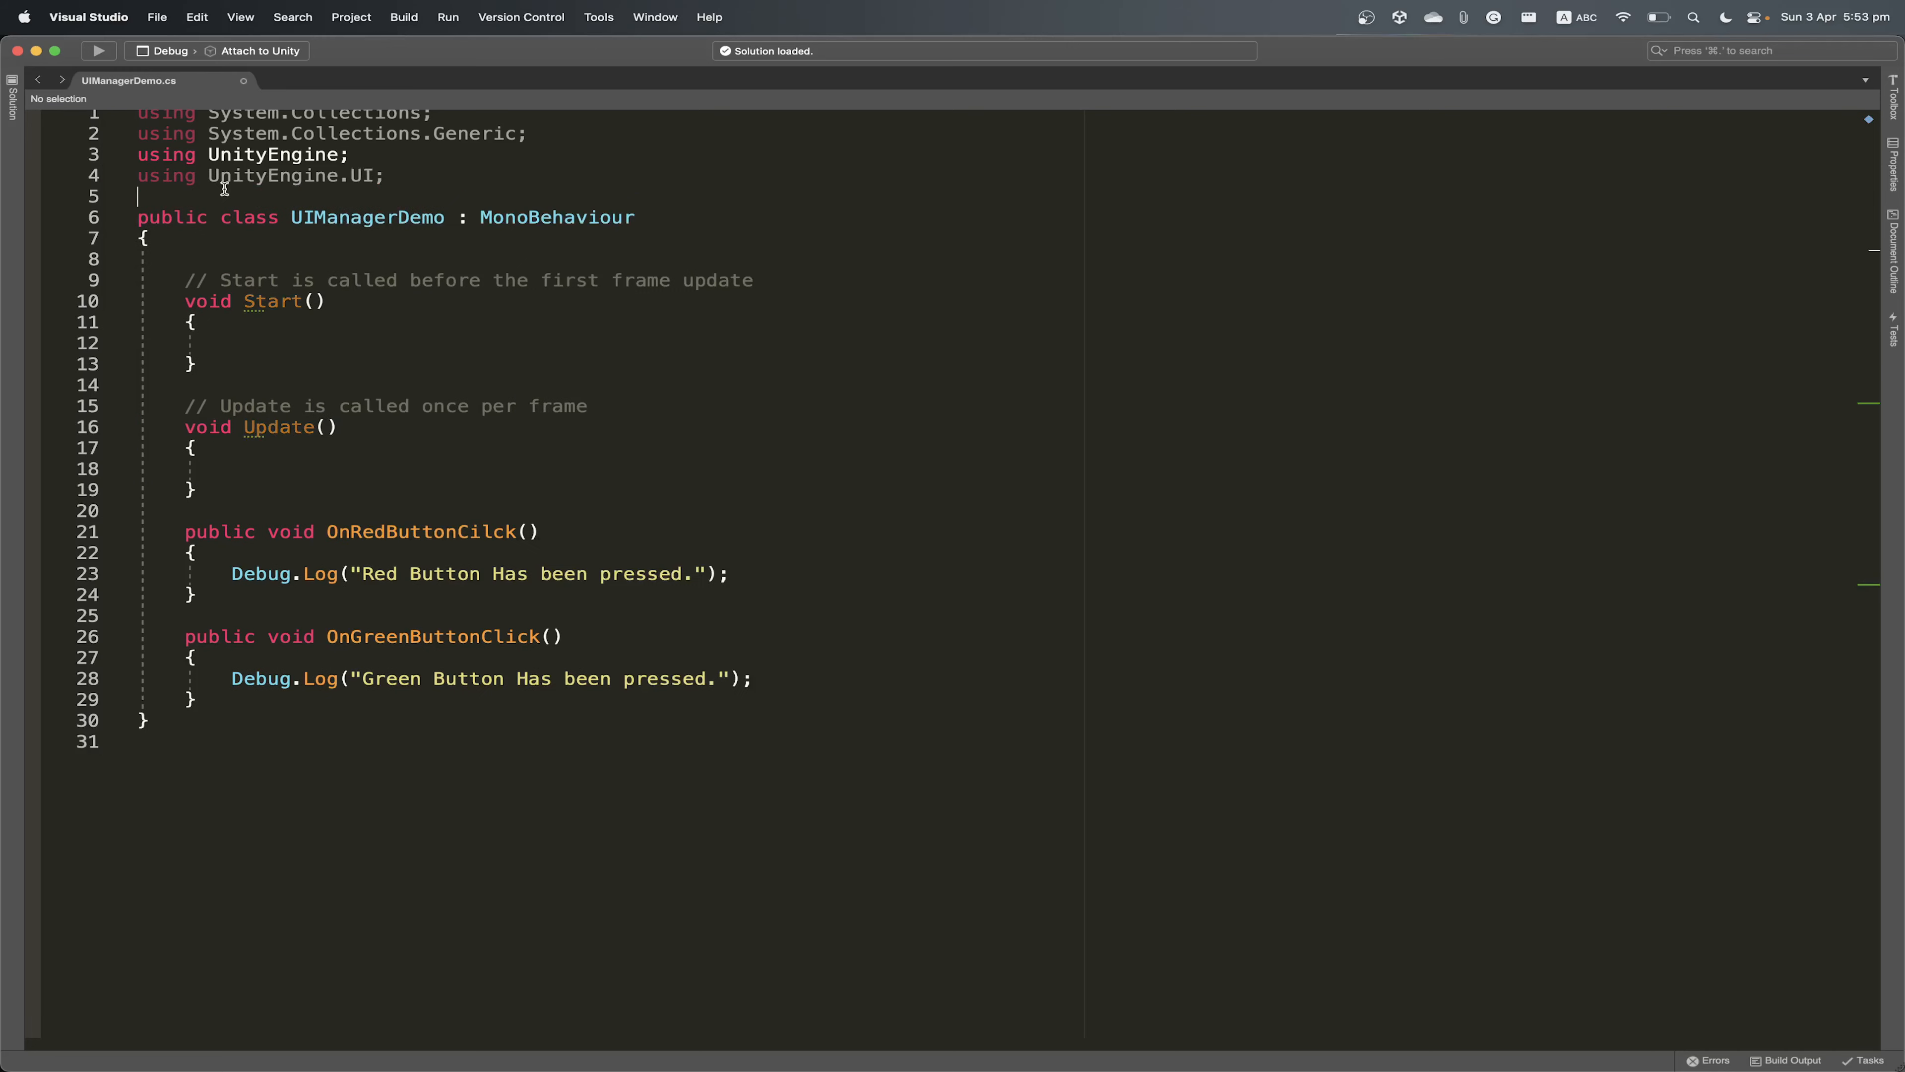
left_click_drag(141, 175, 425, 174)
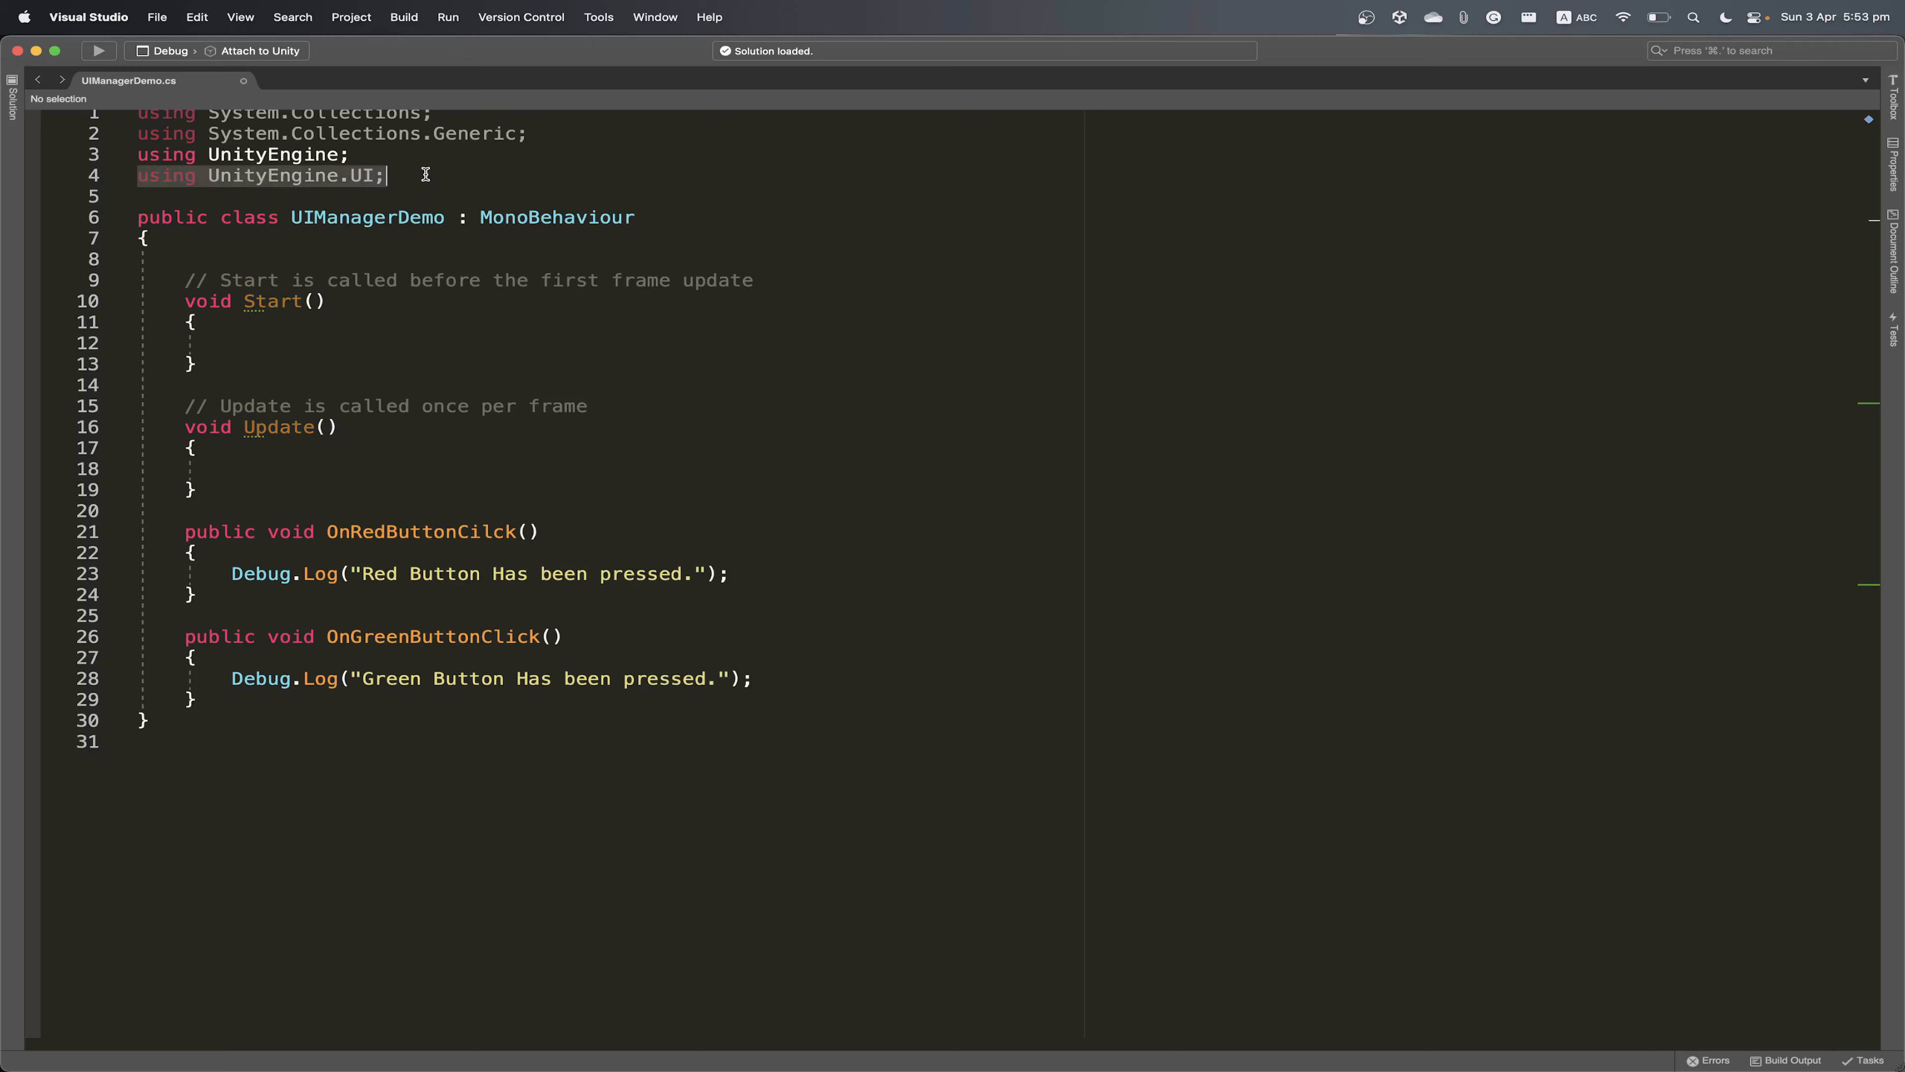
Begin a [SerializeField] private field of type Image in the UIManagerDemo class, and switch to Unity to check the Image component
left_click(251, 267)
type("[")
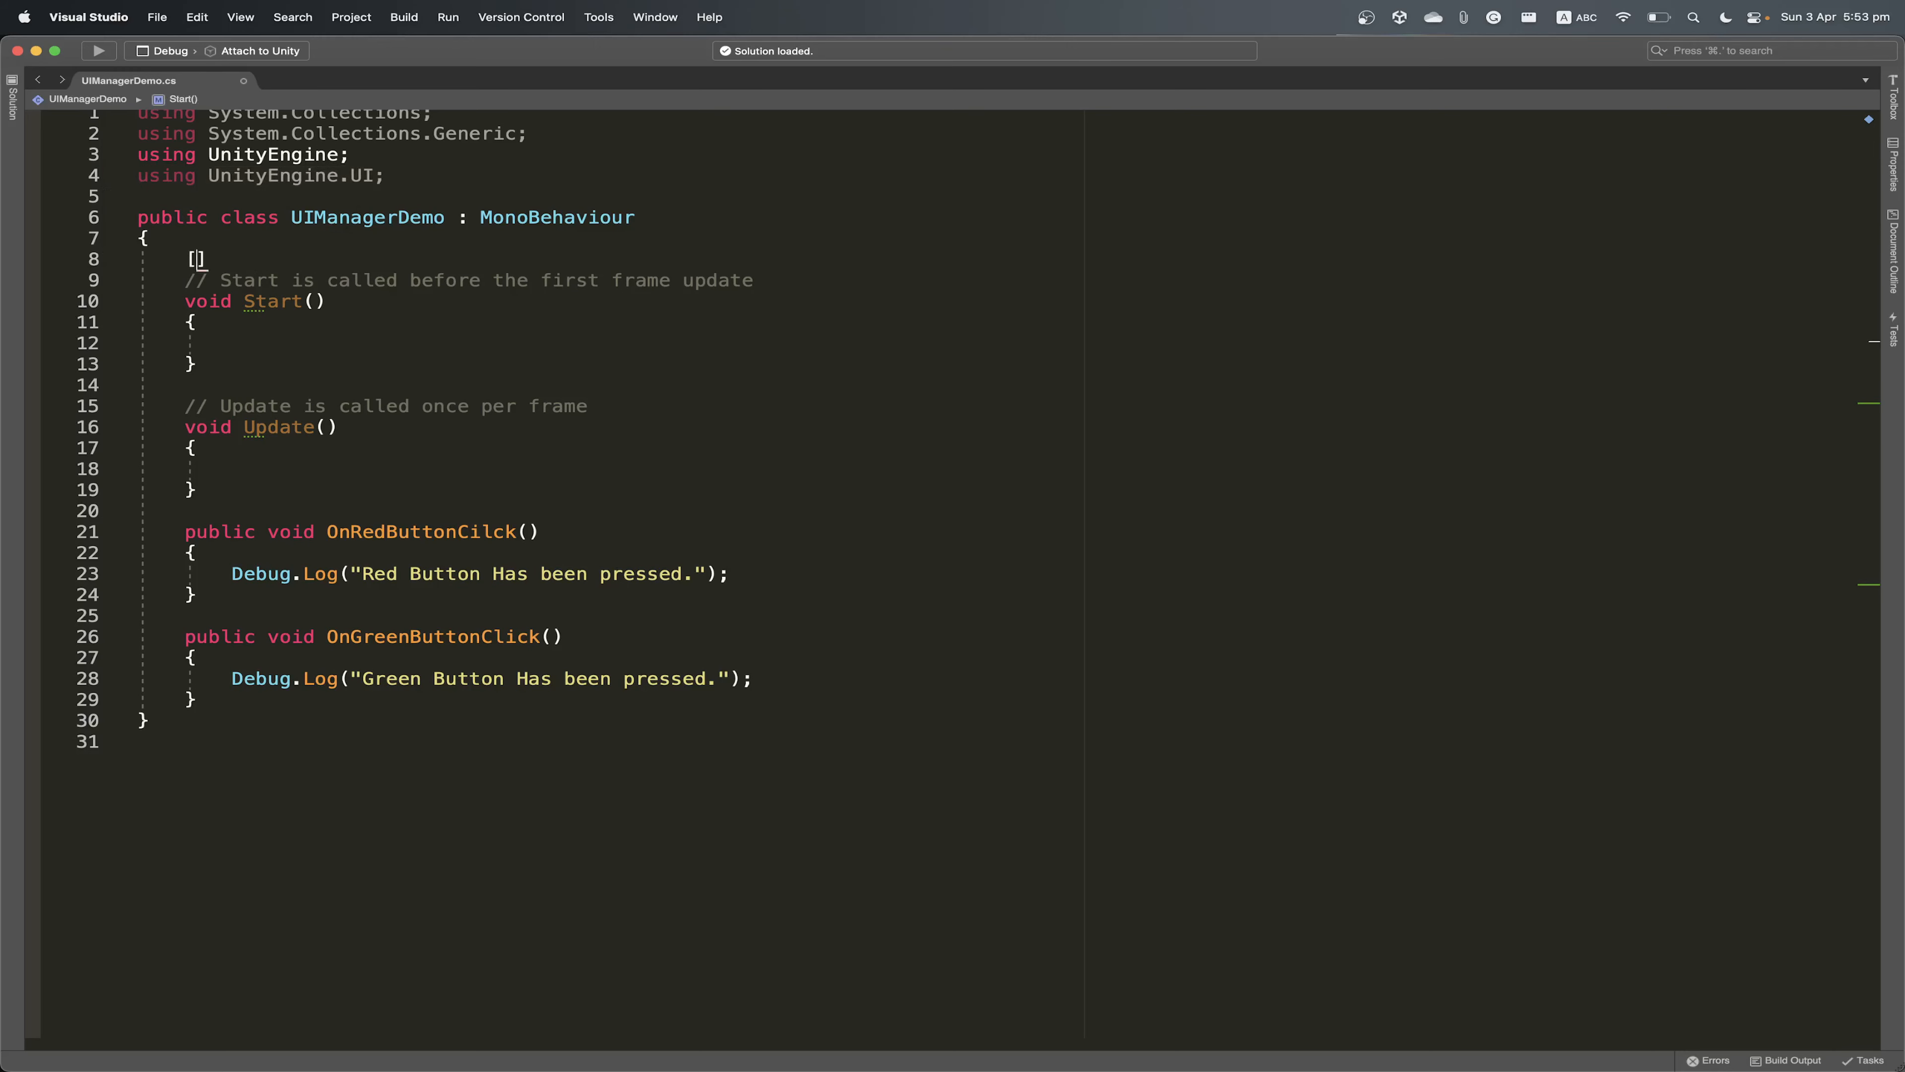
type("Se")
key("Down")
key("Return")
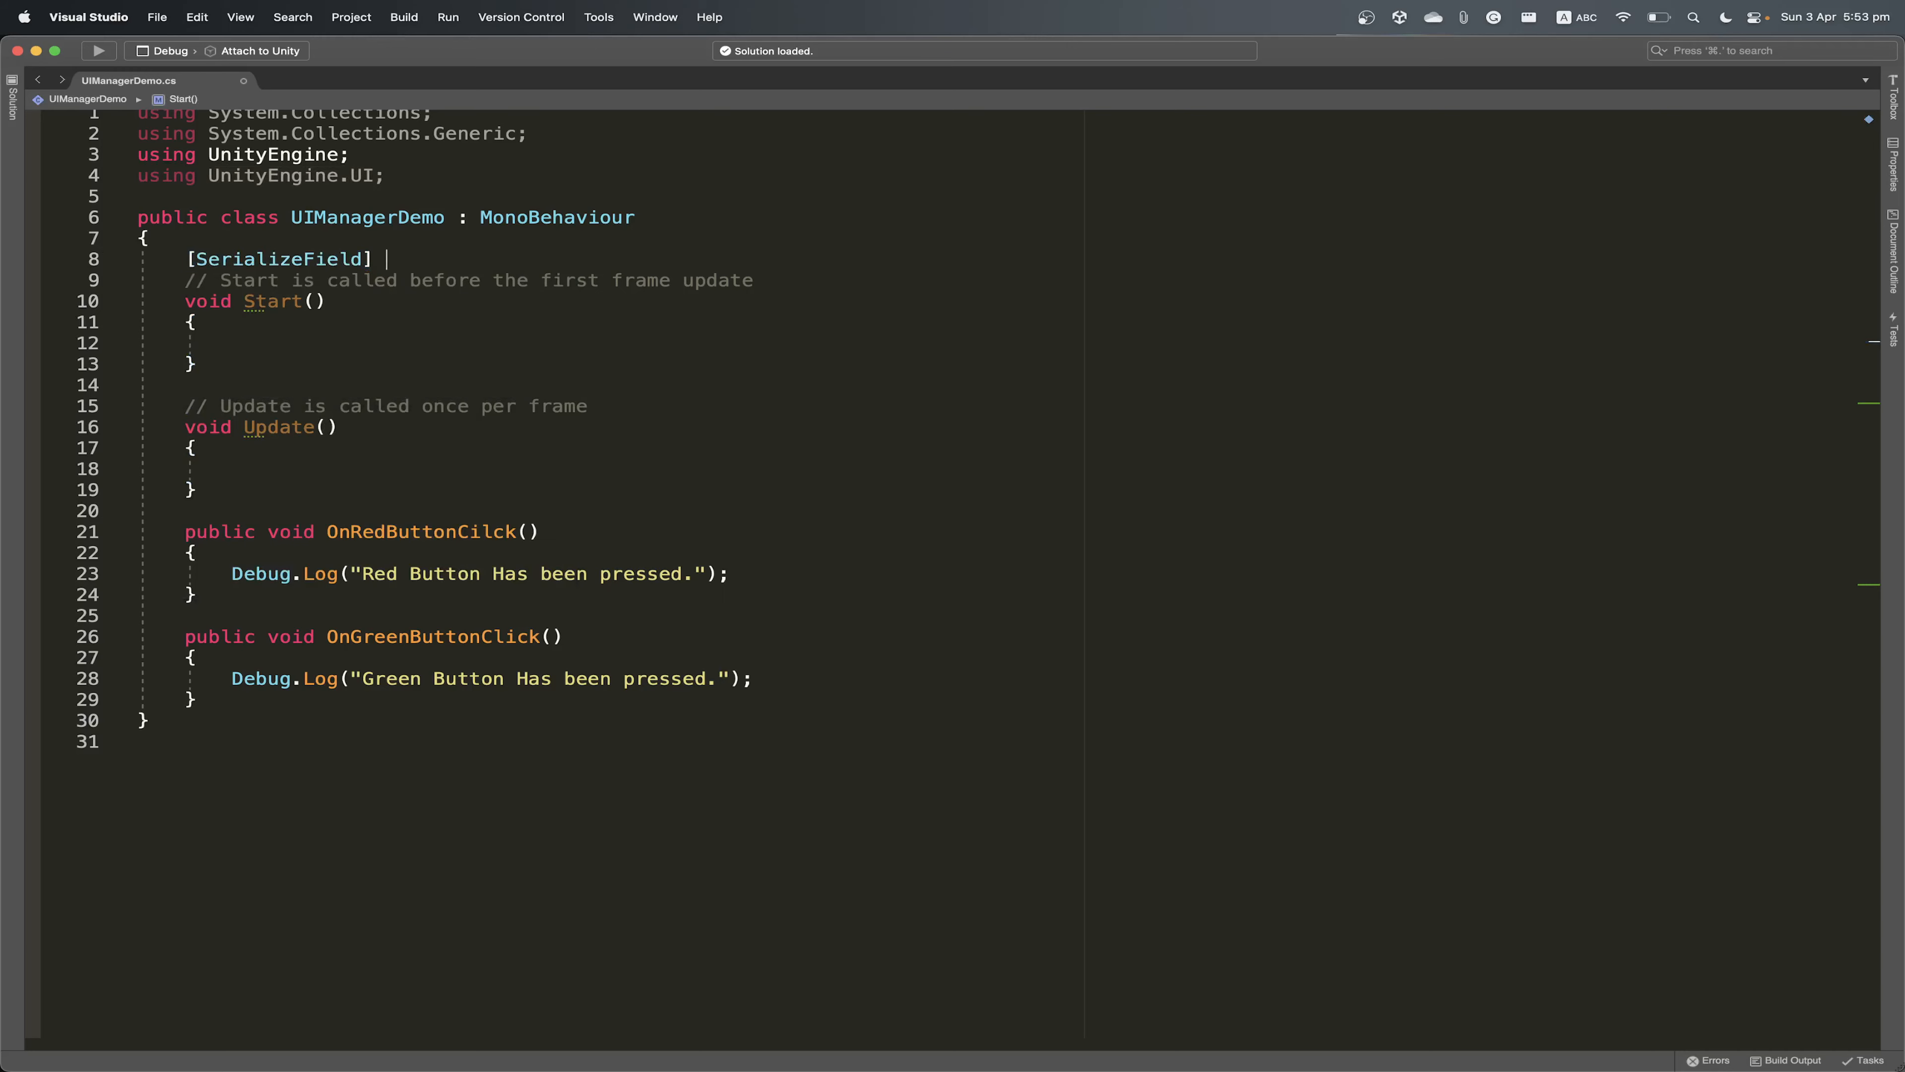
type("pri")
key("Return")
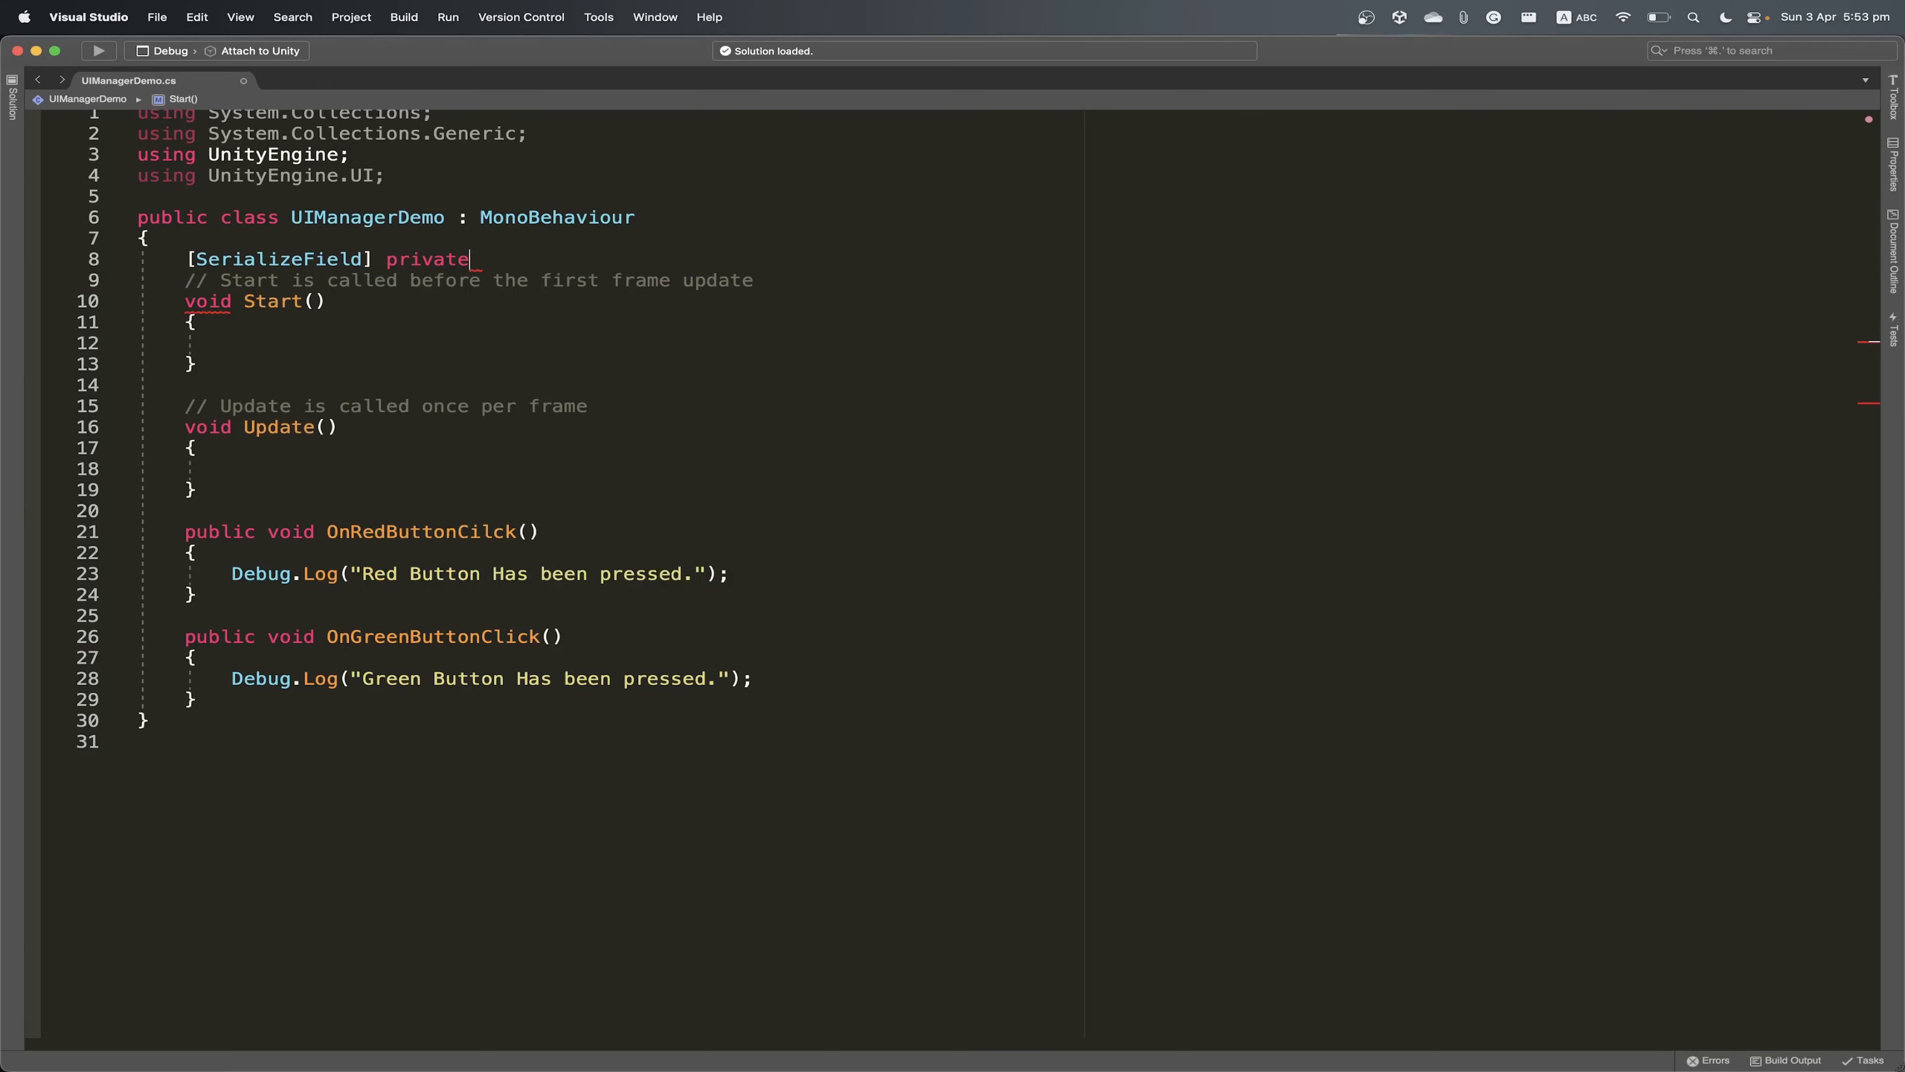
type("image")
key("Return")
key("ctrl+Up")
left_click(445, 350)
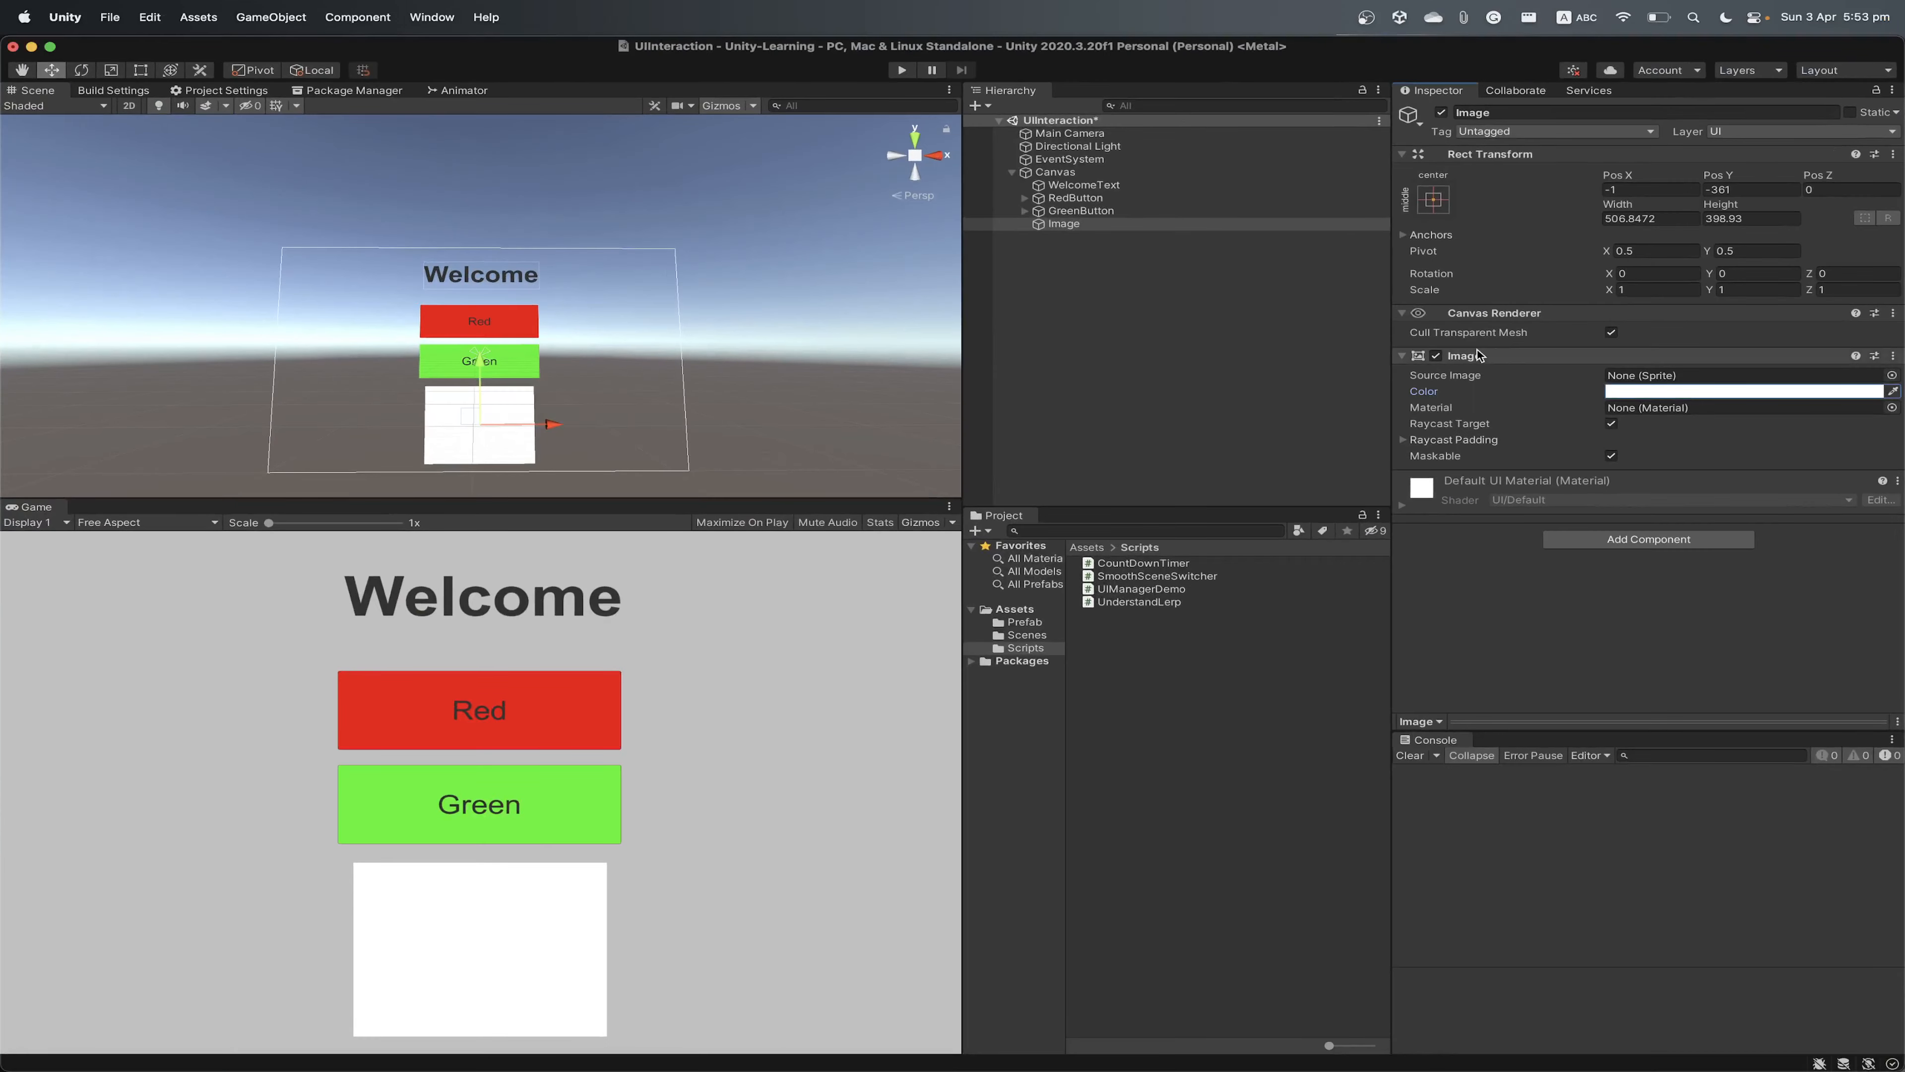